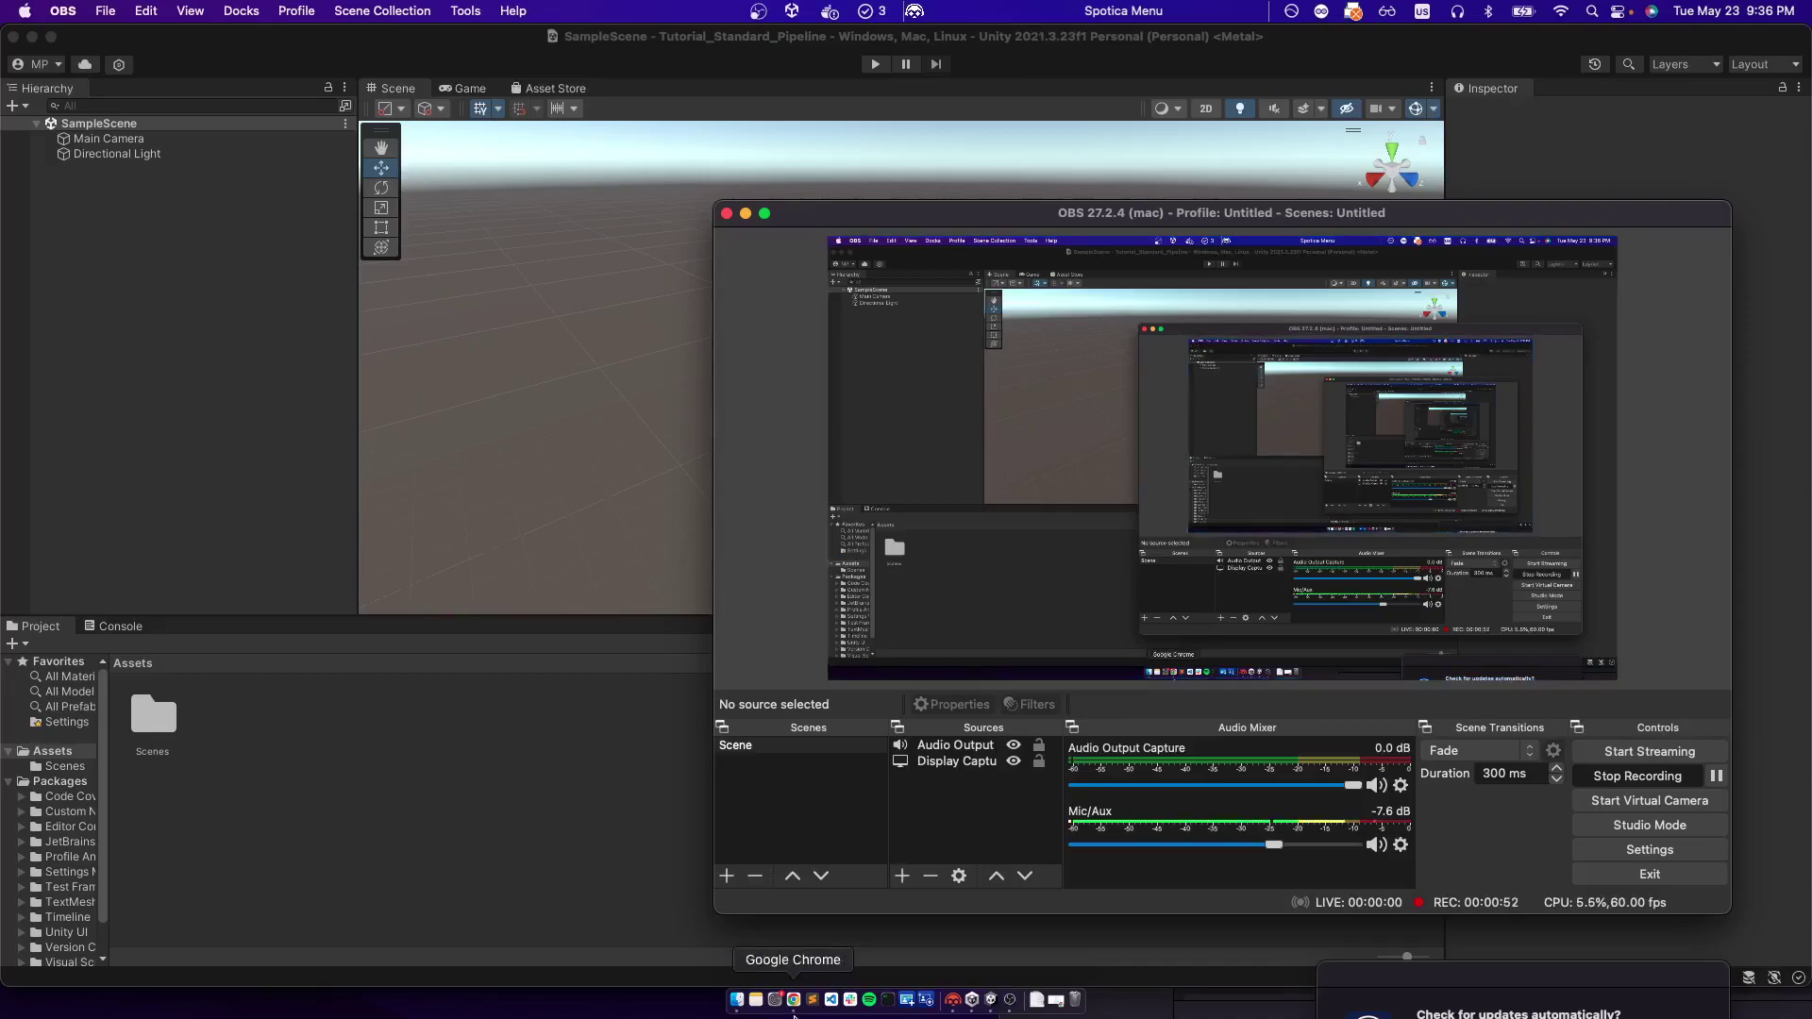
Switch to Chrome and read through the Unity forum thread about post processing with multiple cameras in URP
left_click(793, 1012)
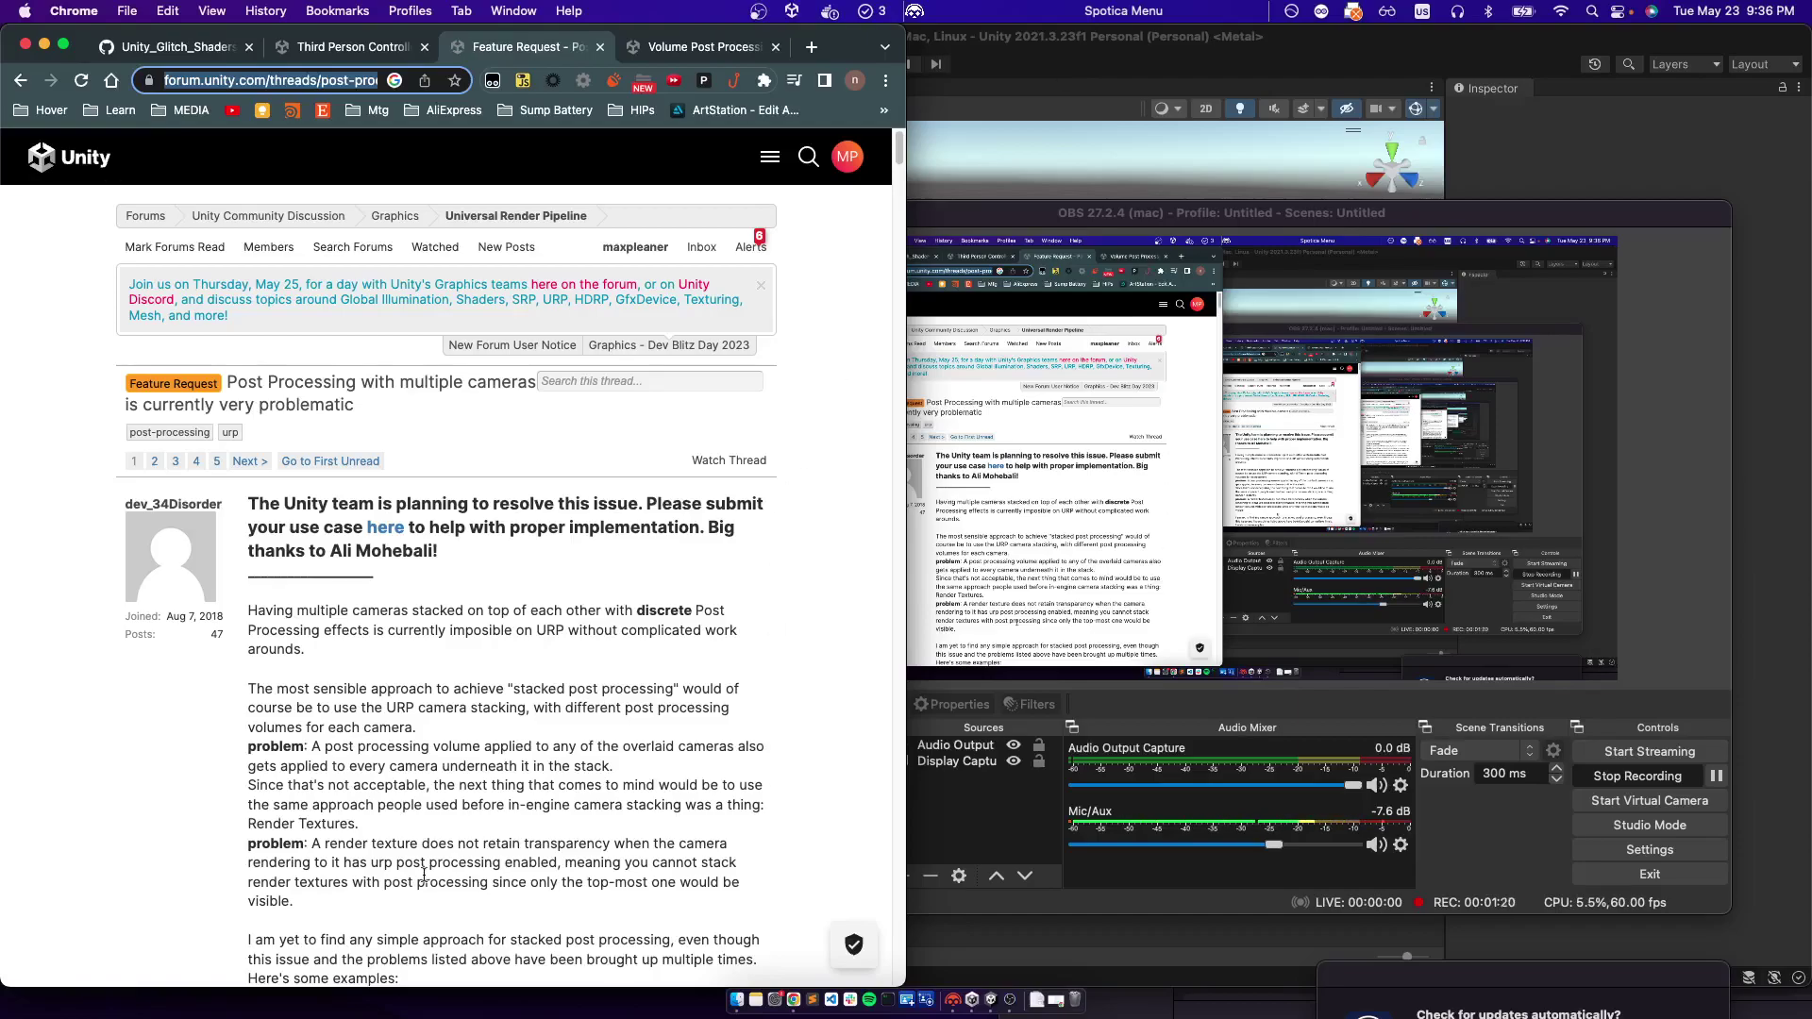
left_click(677, 734)
scroll(674, 749, "down", 1)
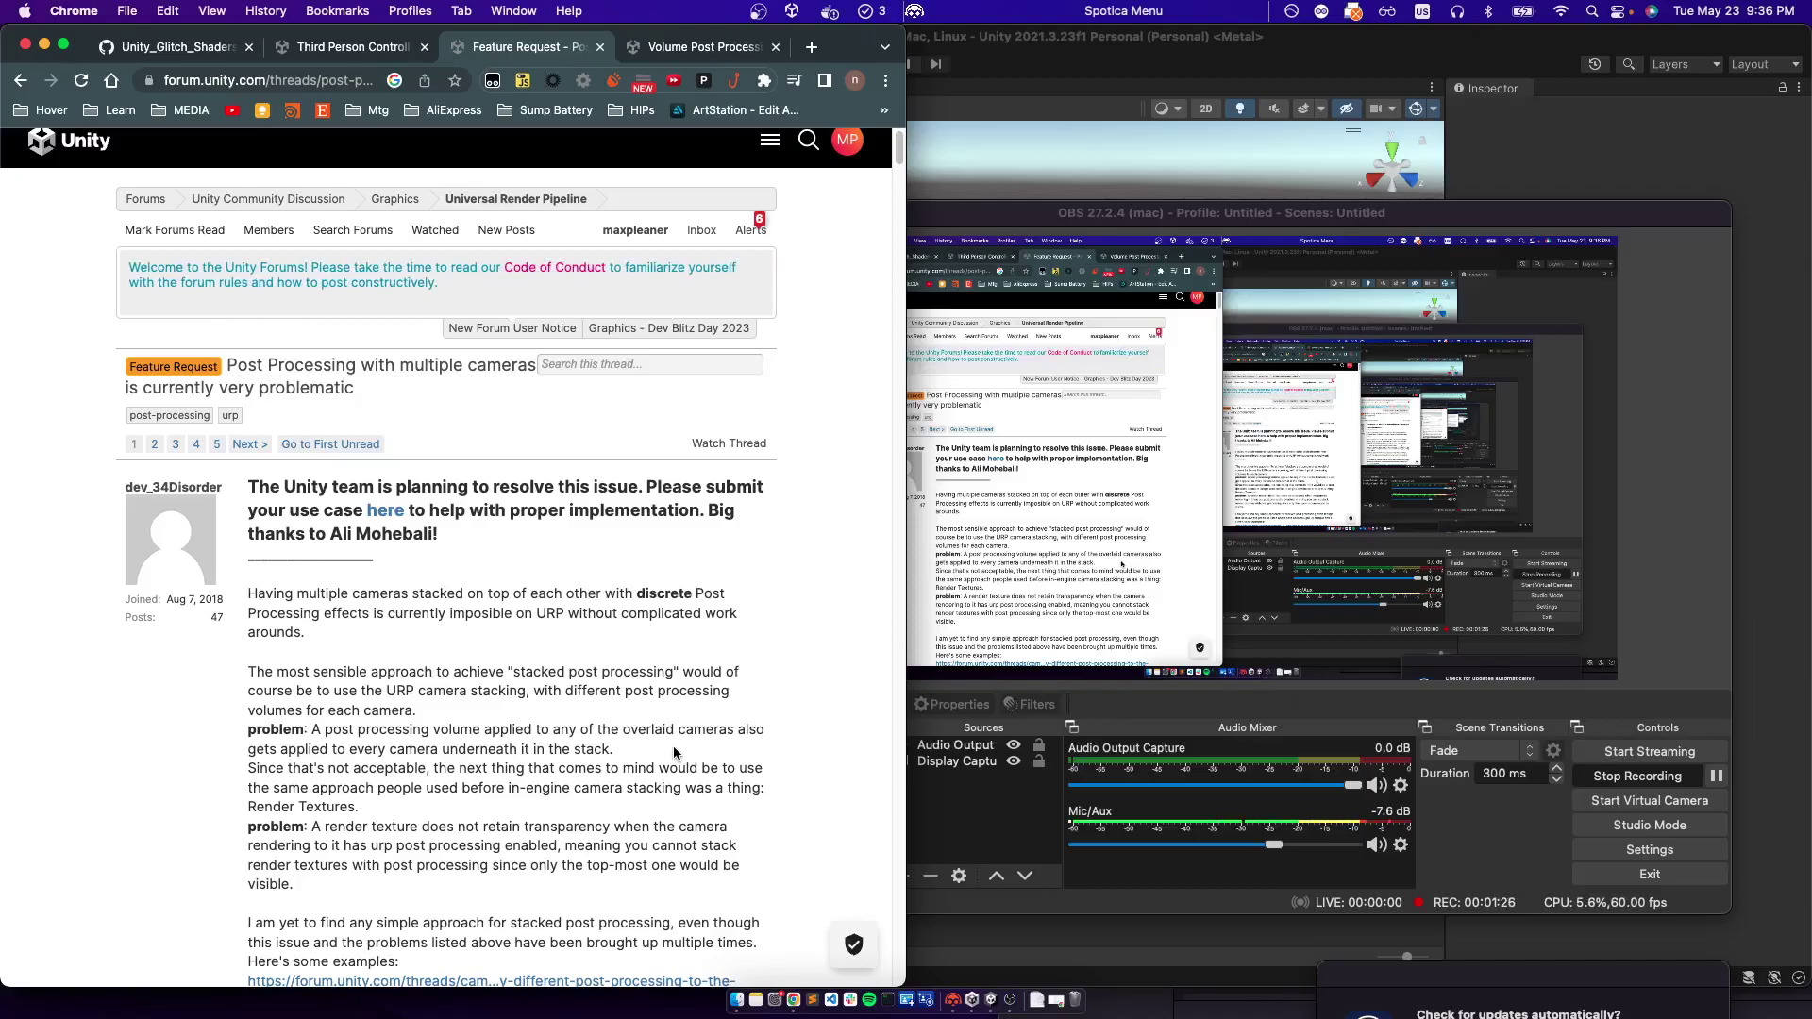
scroll(378, 292, "down", 1)
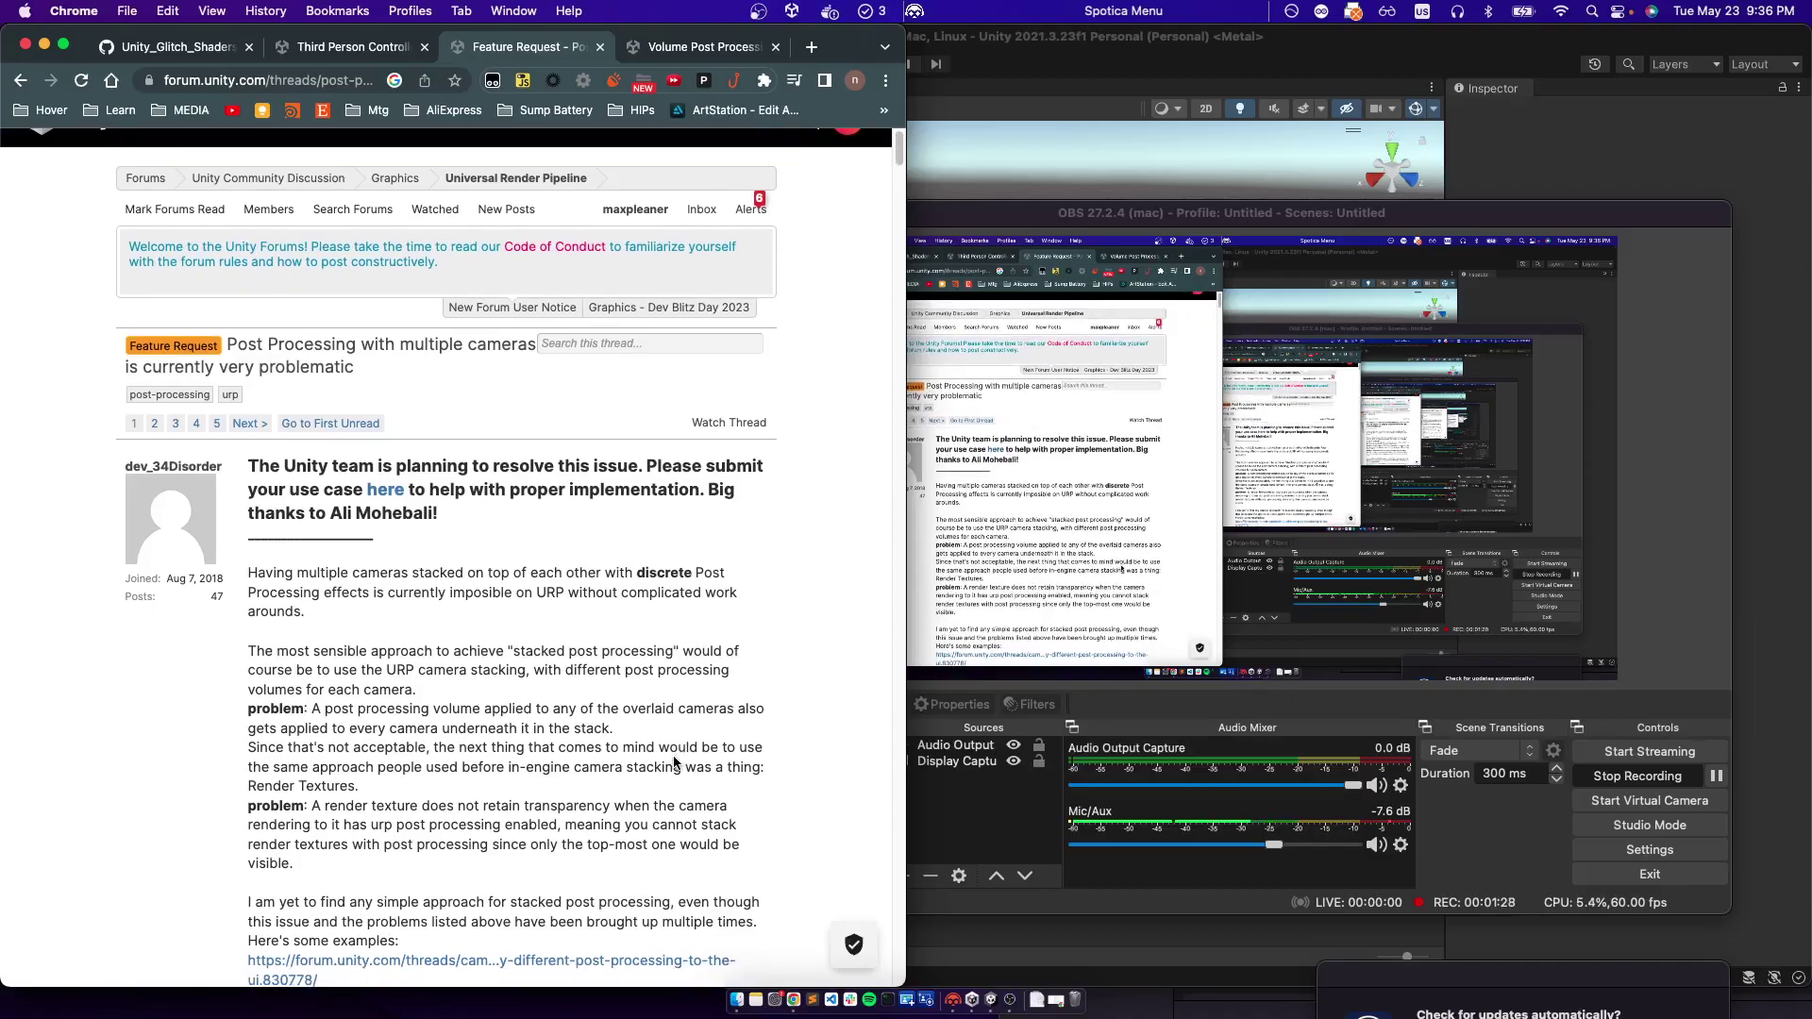
scroll(312, 328, "down", 20)
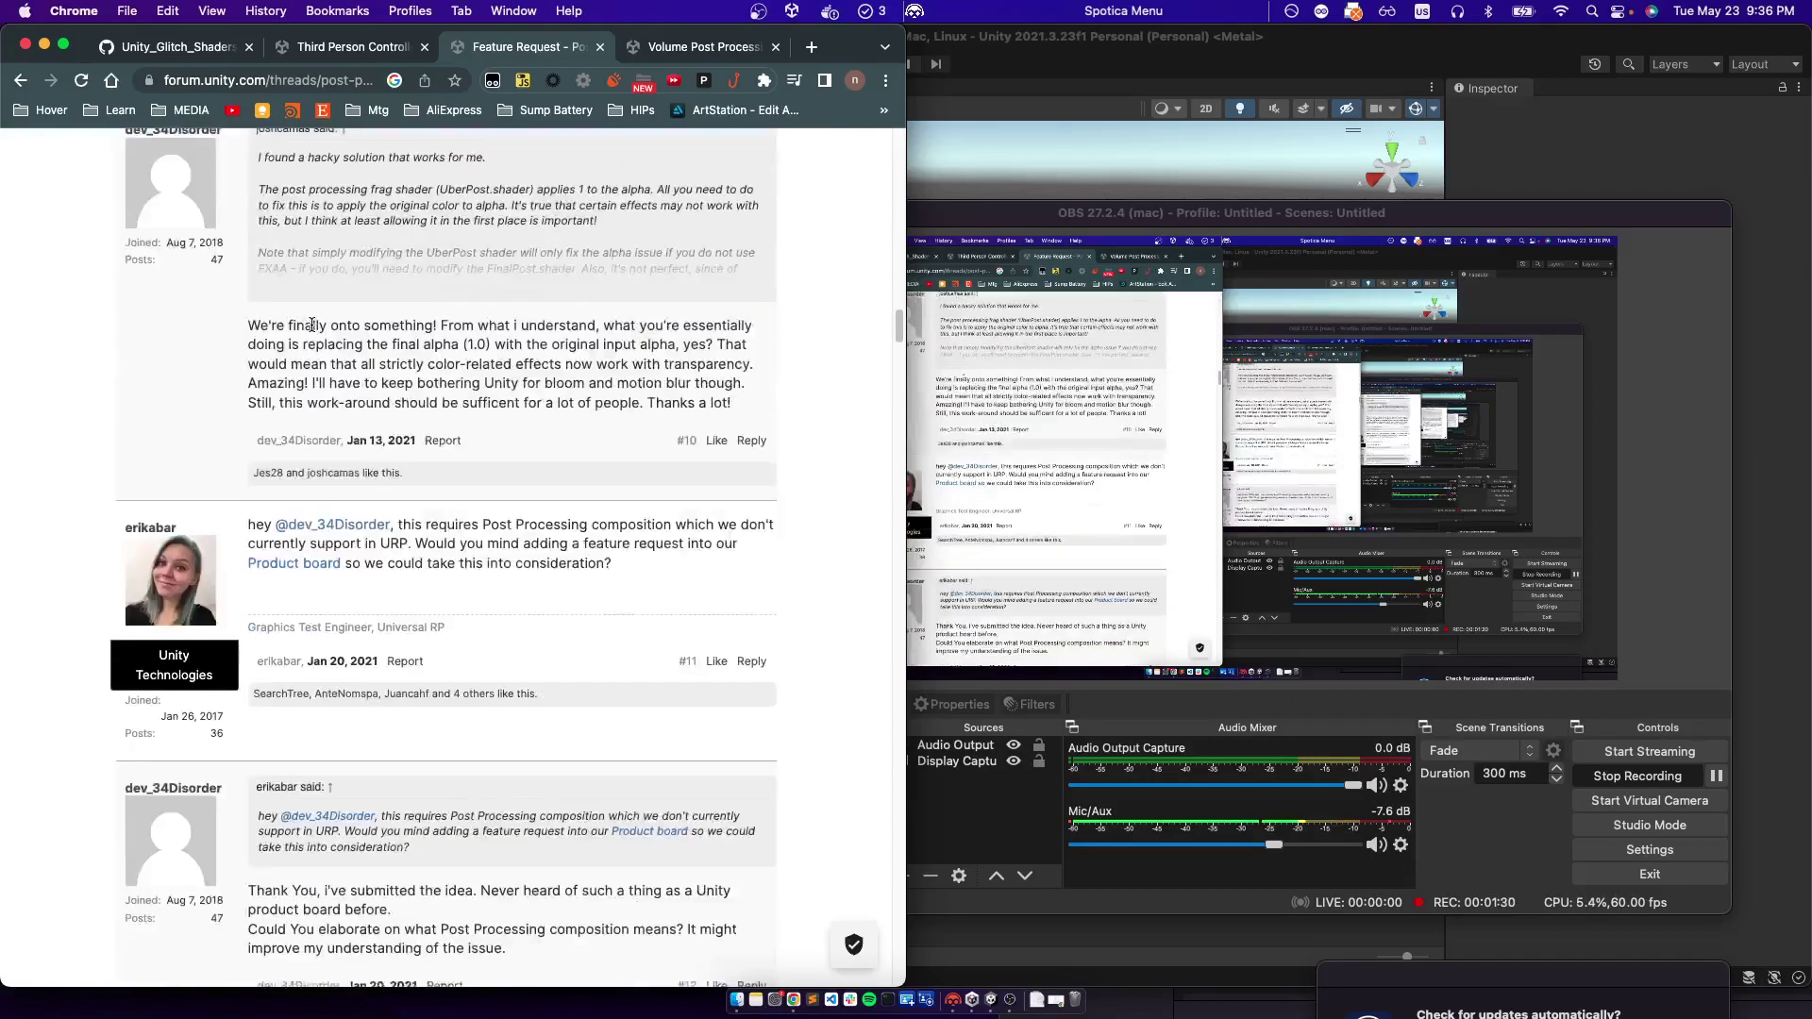
scroll(759, 412, "down", 20)
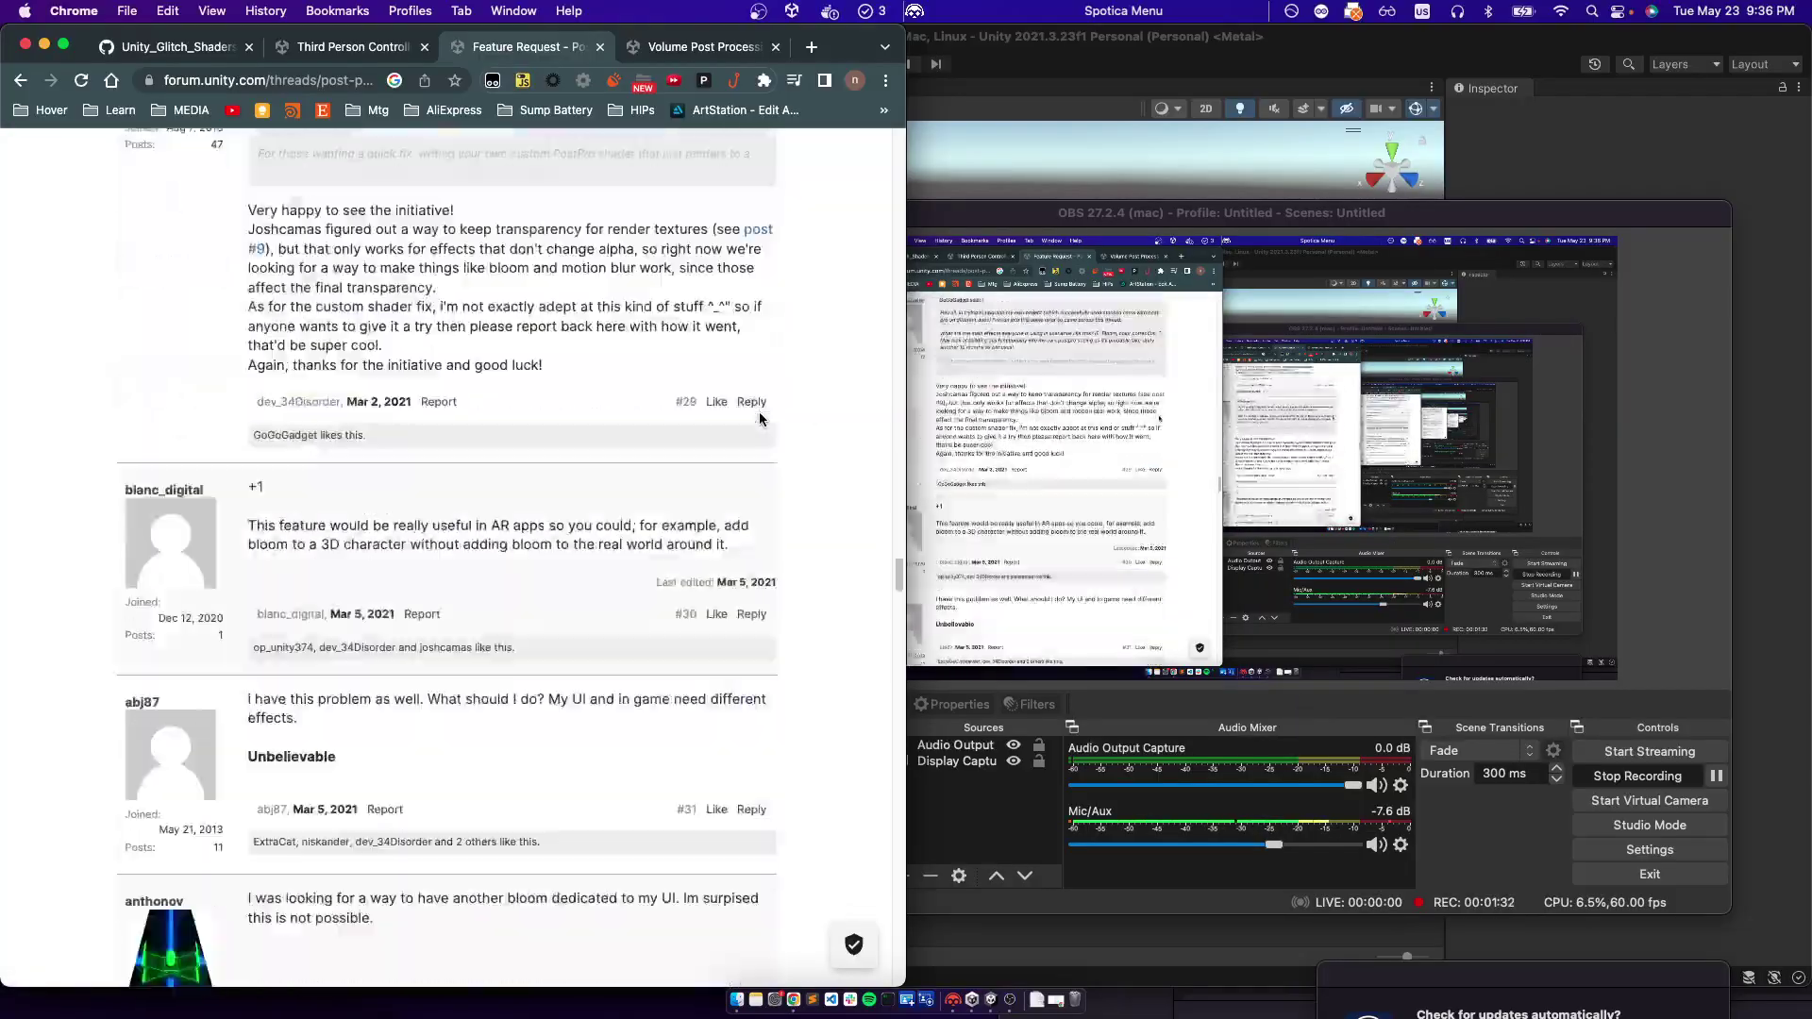
scroll(759, 419, "down", 8)
scroll(759, 419, "up", 20)
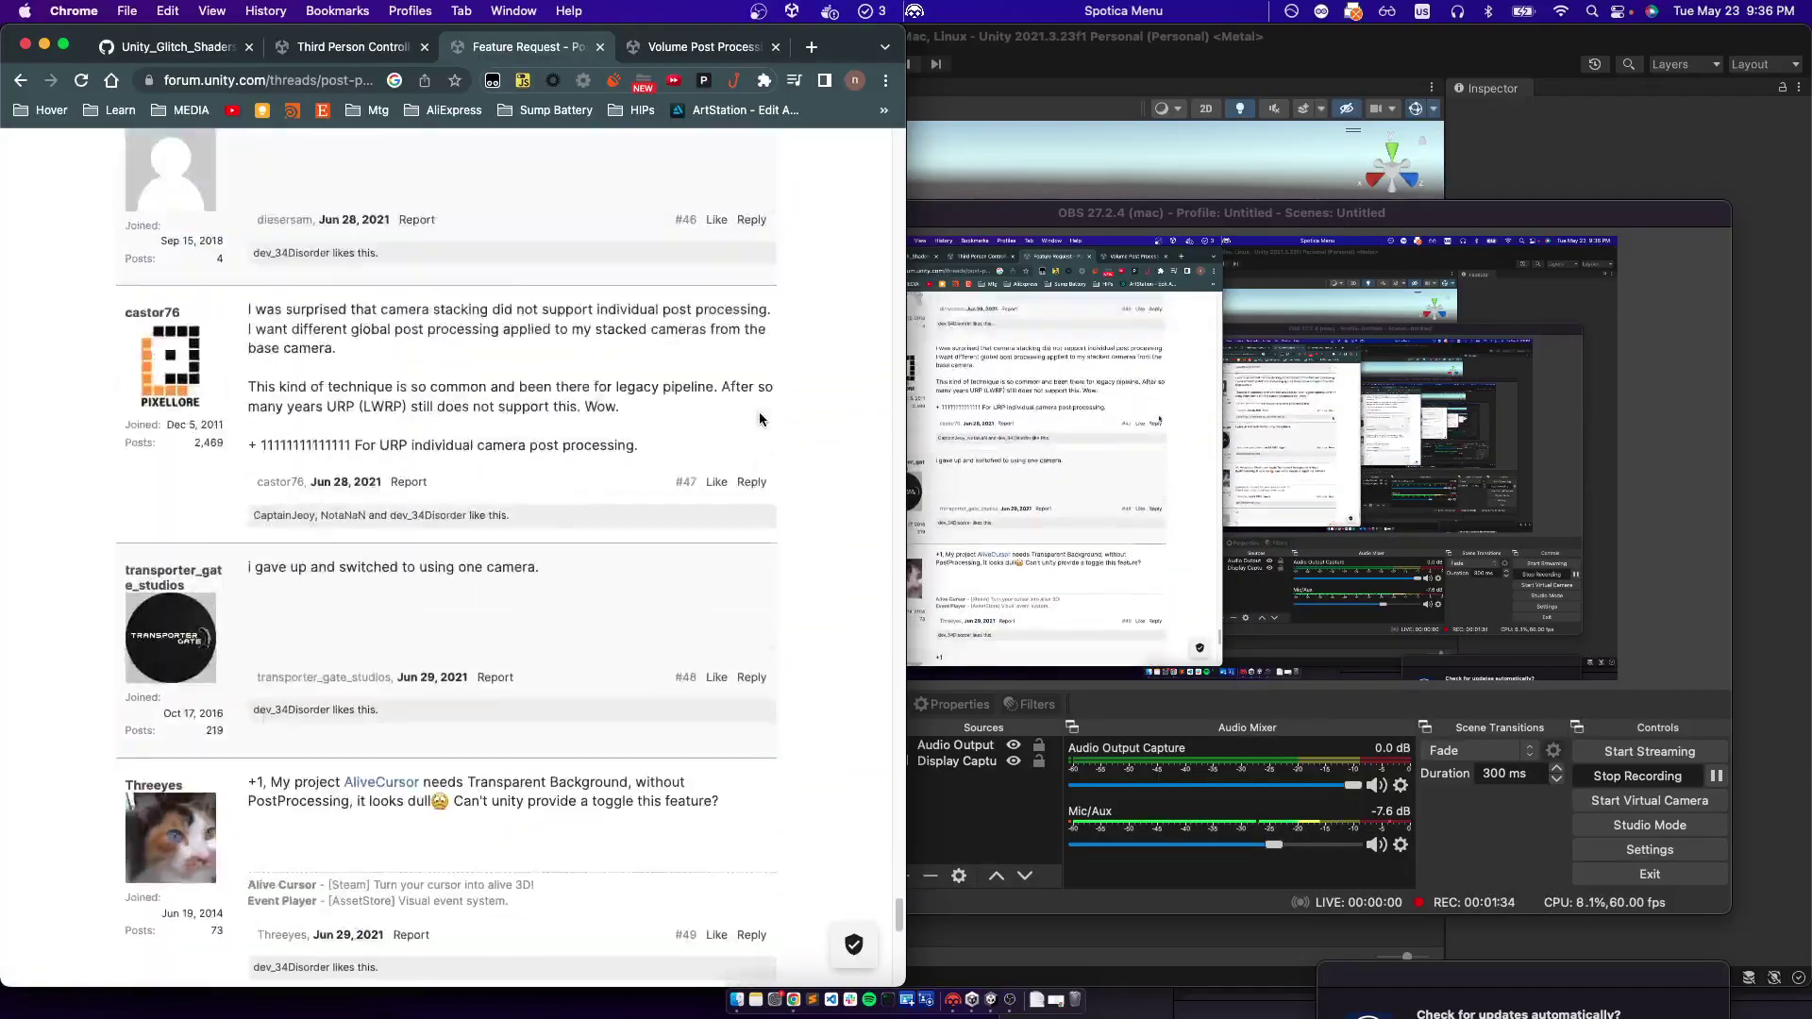
scroll(633, 200, "up", 20)
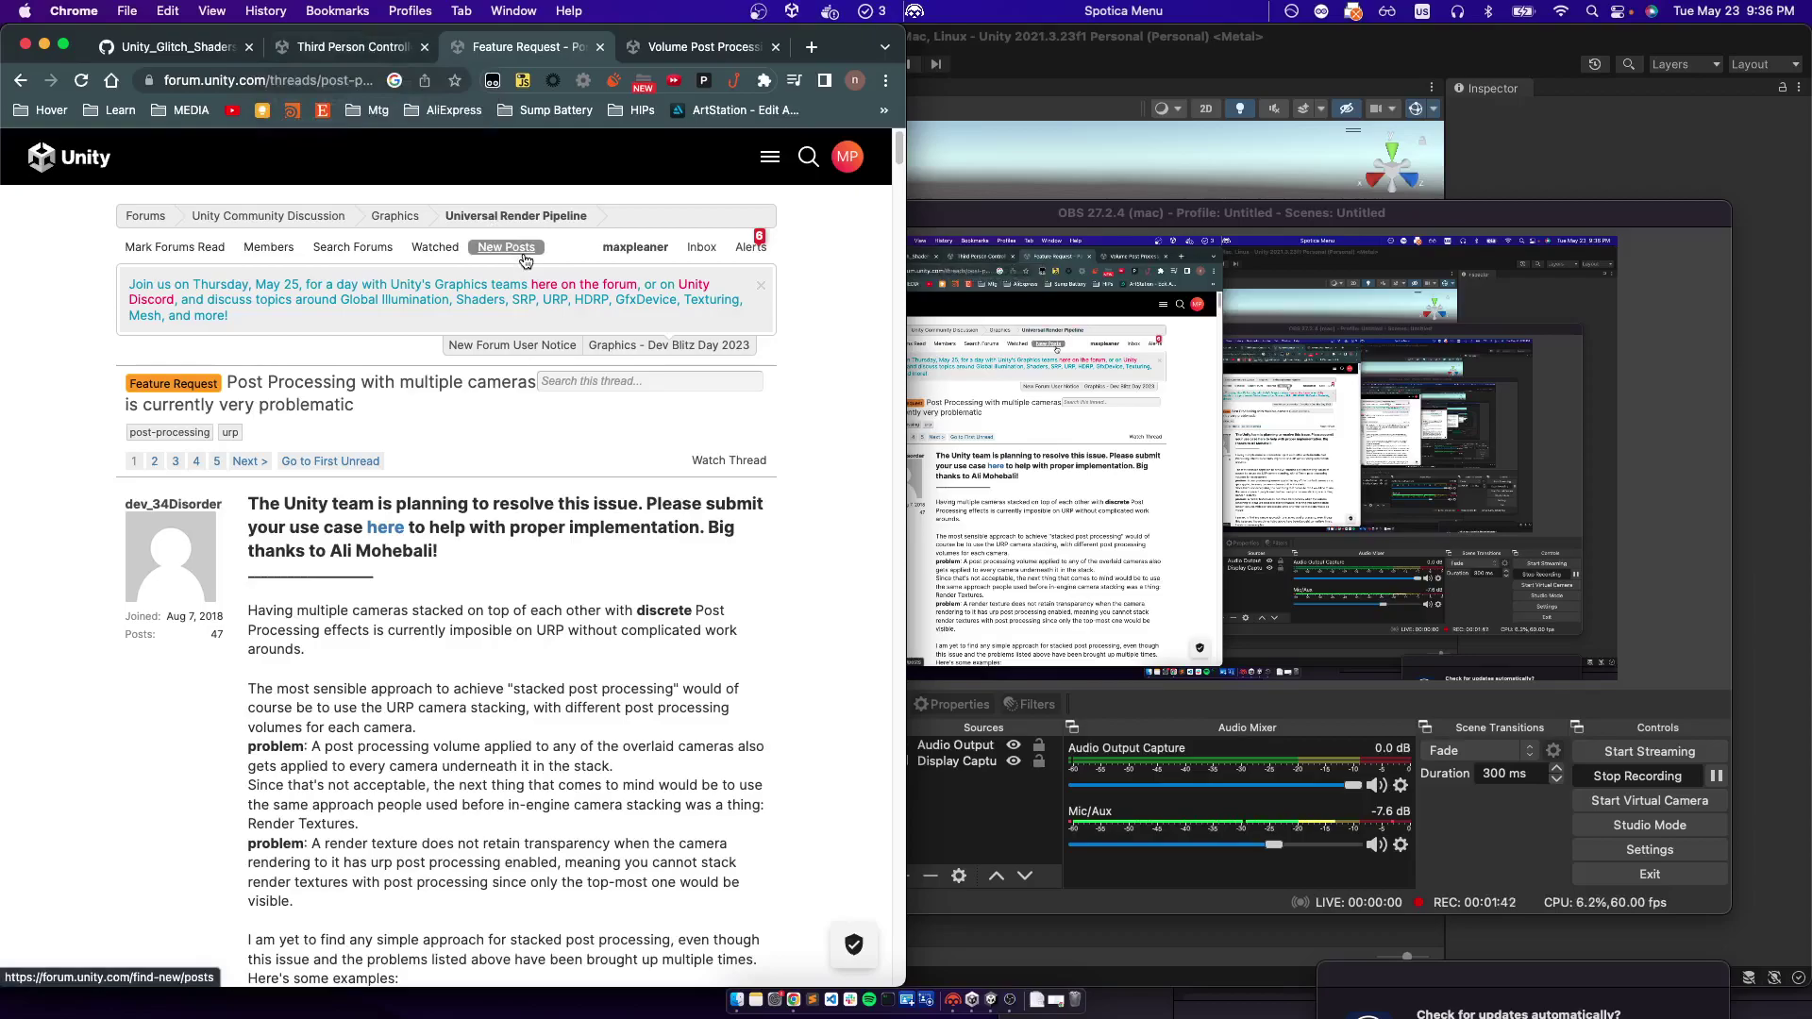
scroll(794, 883, "down", 2)
scroll(795, 881, "up", 2)
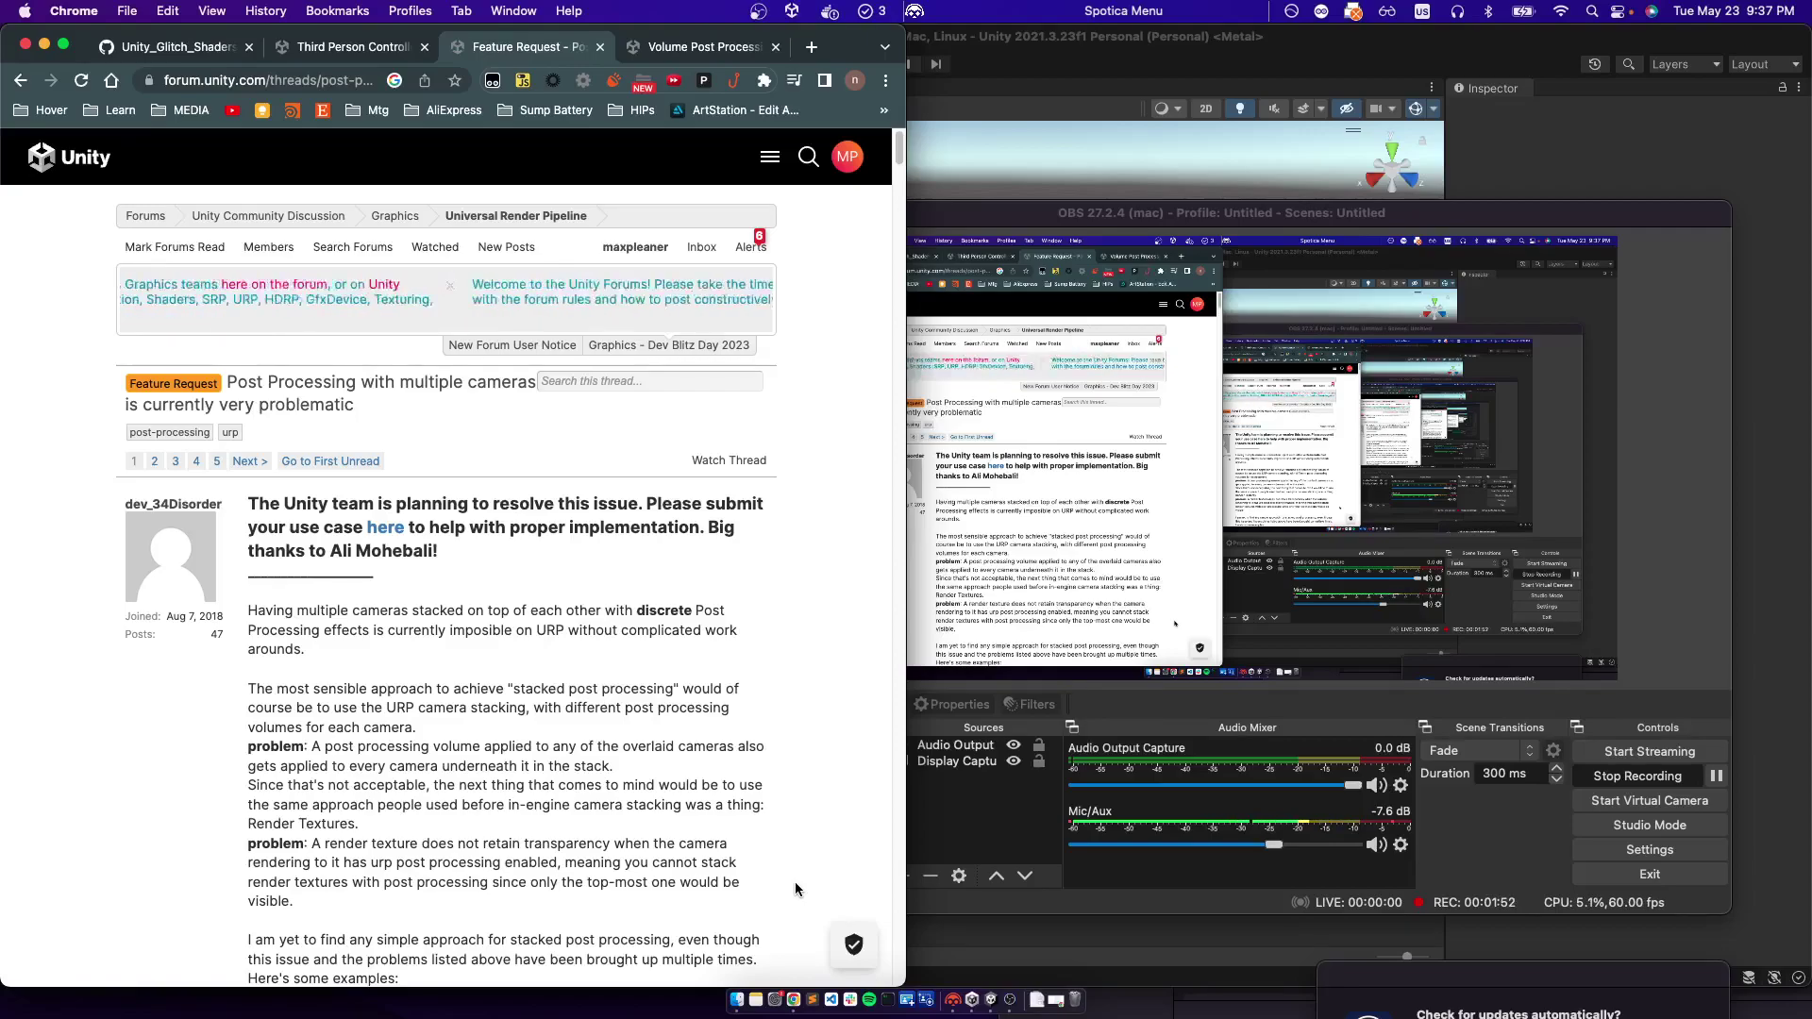
Examine the Asset Store page of Volume Post Processing Stack for URP, including its description and render pipeline compatibility
left_click(351, 43)
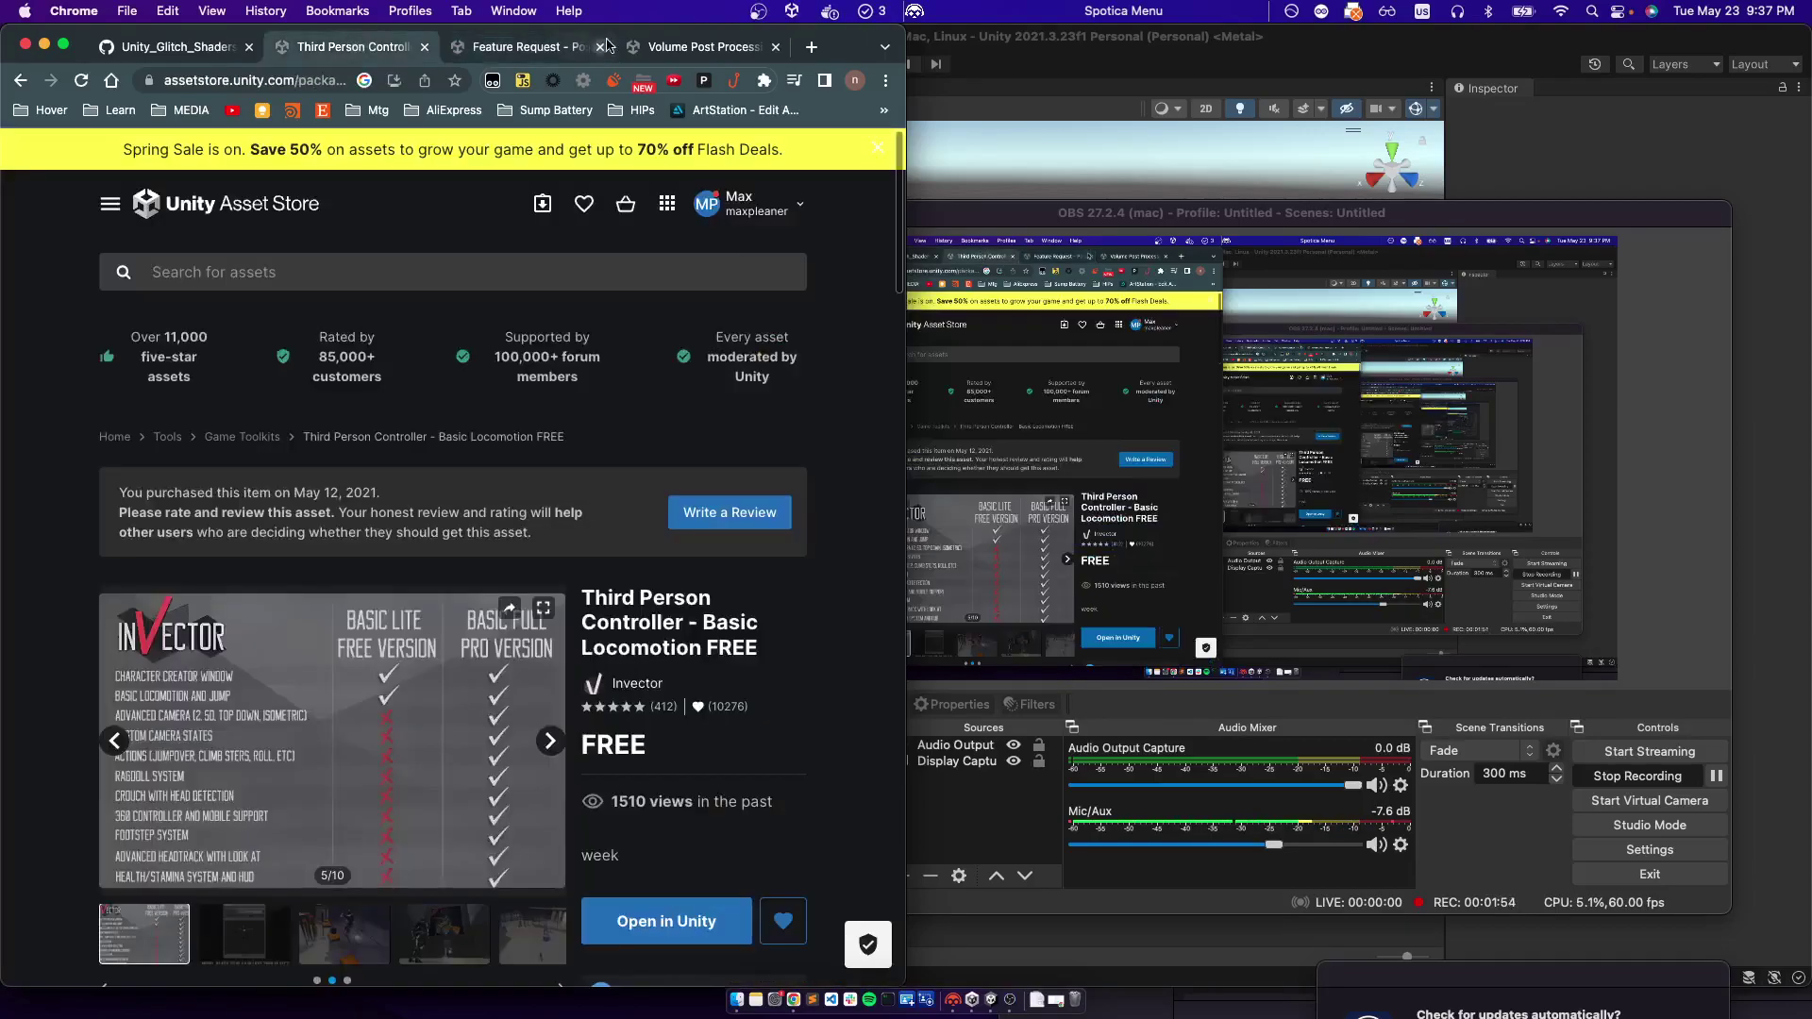
left_click(699, 47)
mouse_move(551, 441)
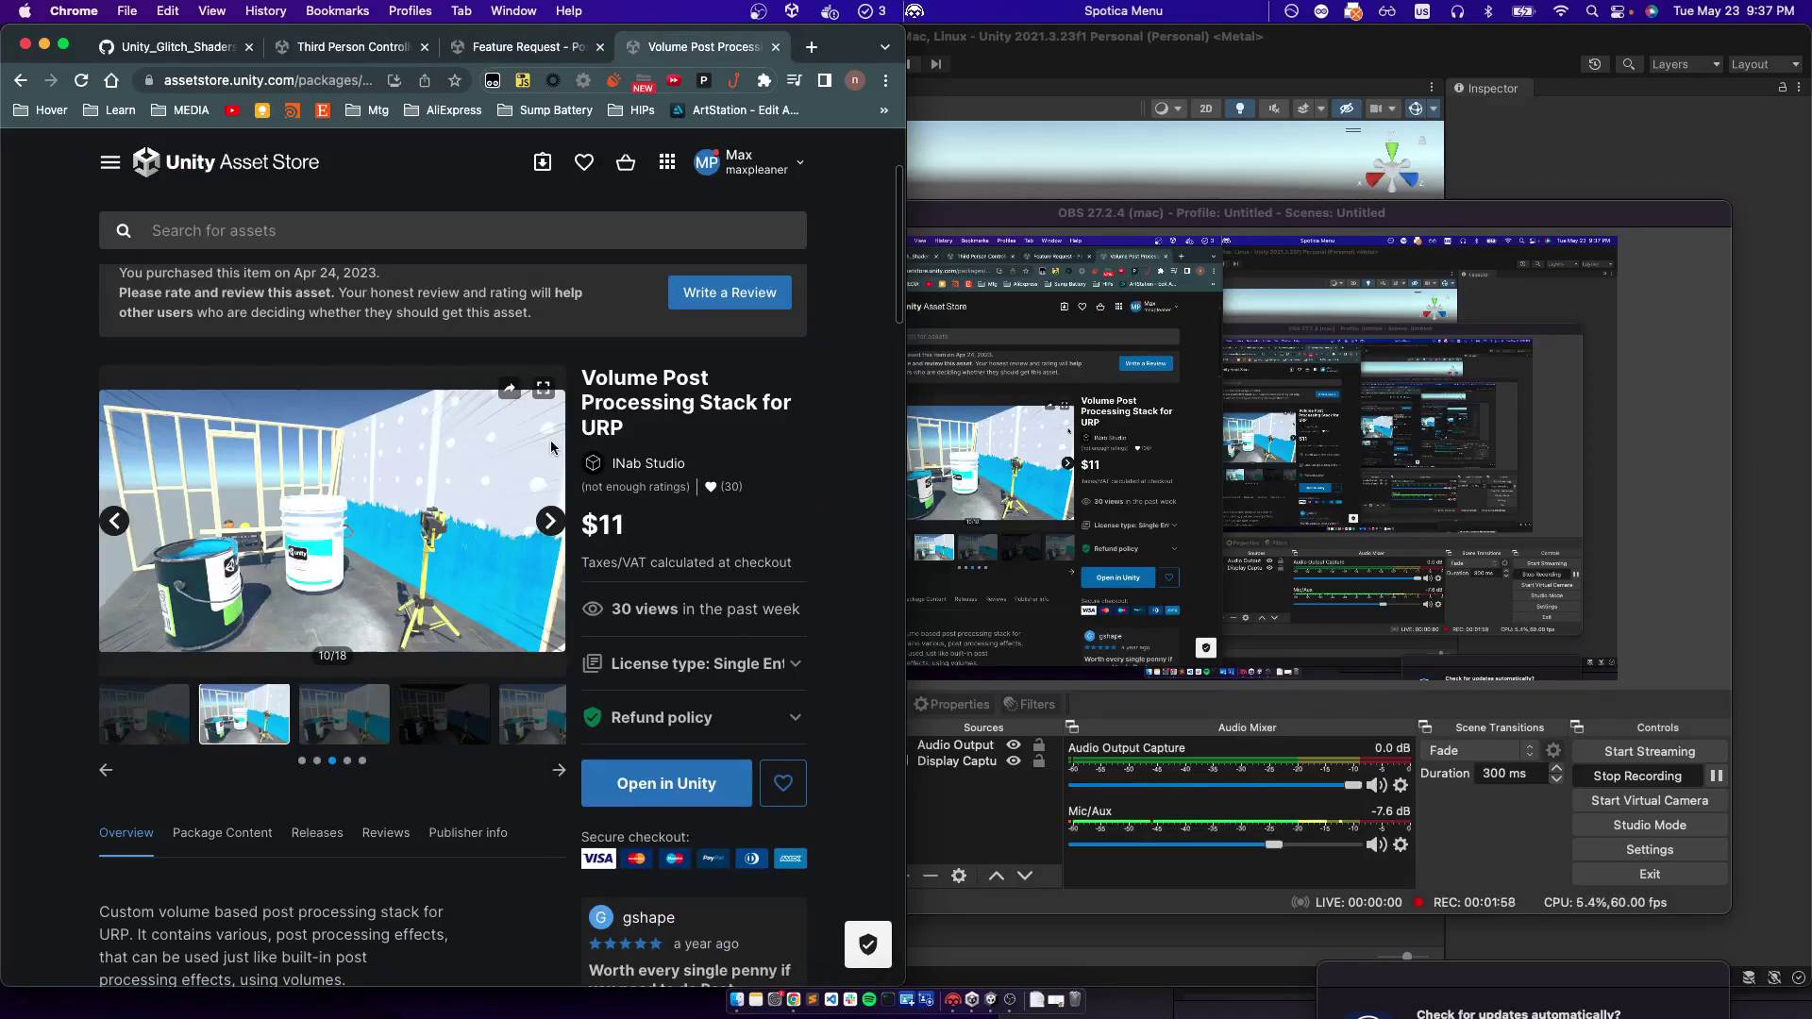
left_click_drag(593, 376, 653, 443)
left_click(653, 438)
scroll(653, 440, "down", 2)
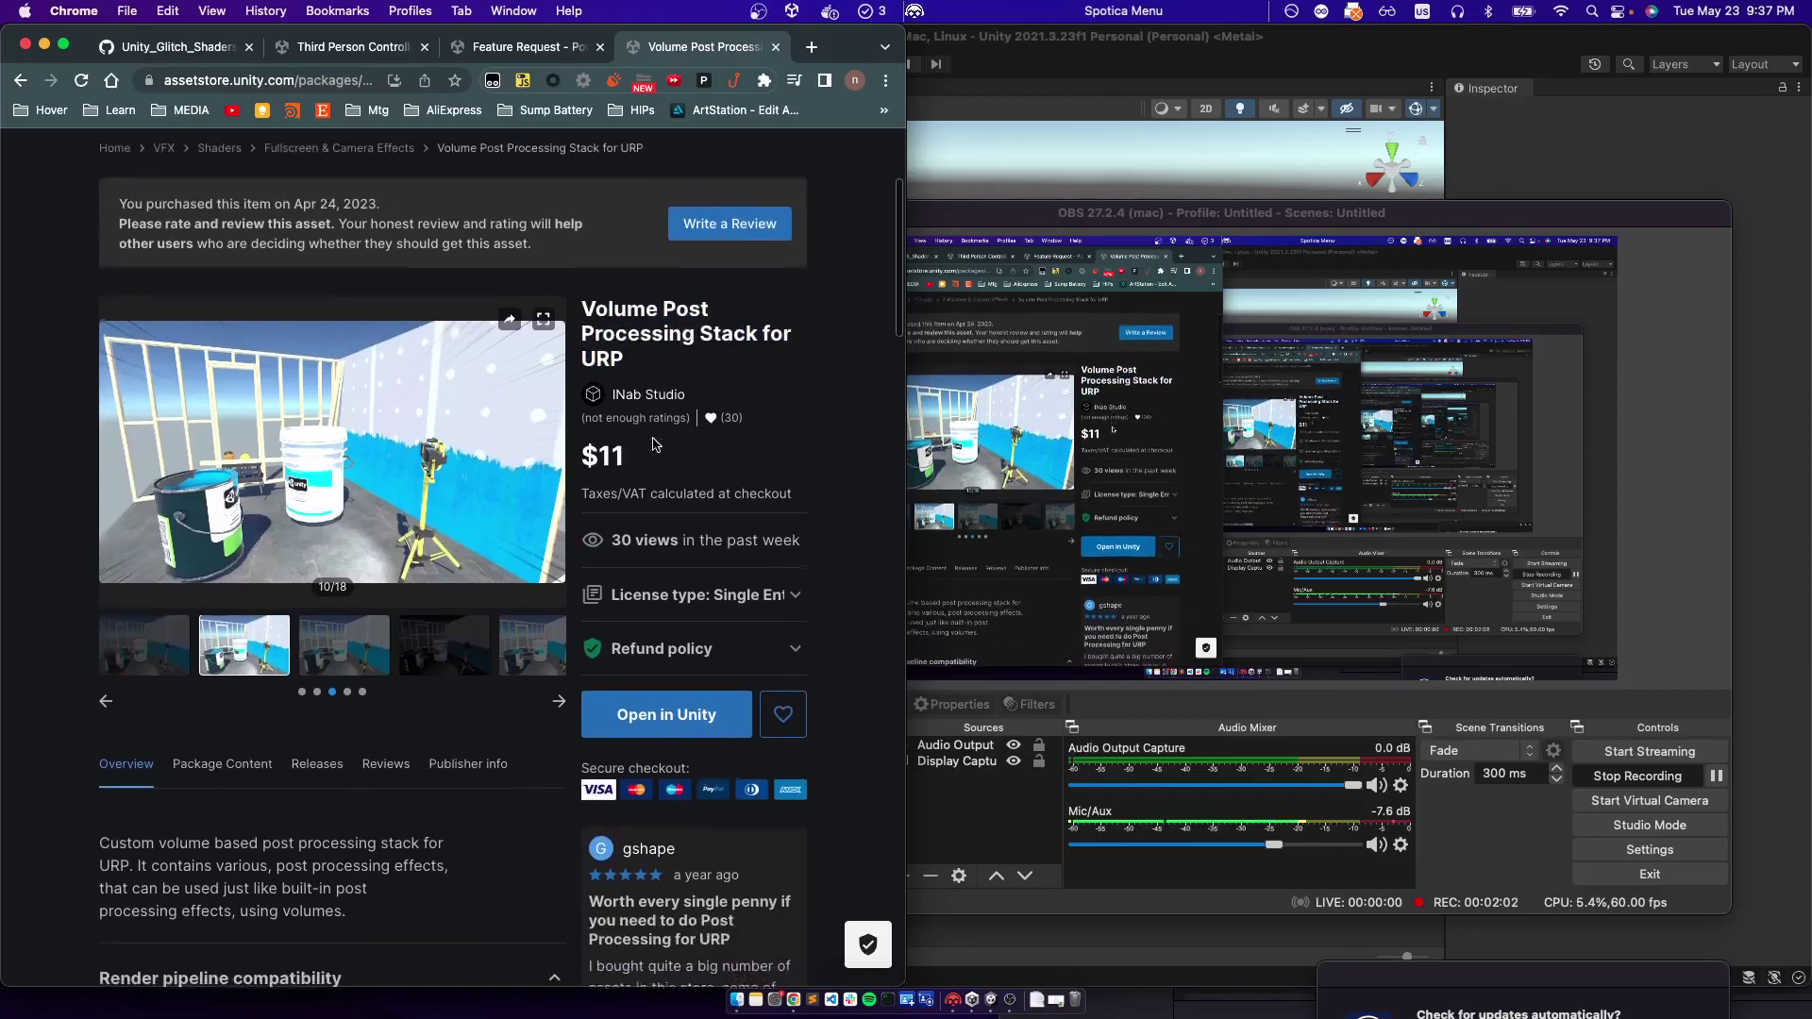
scroll(653, 440, "up", 4)
scroll(653, 441, "down", 4)
scroll(653, 439, "down", 5)
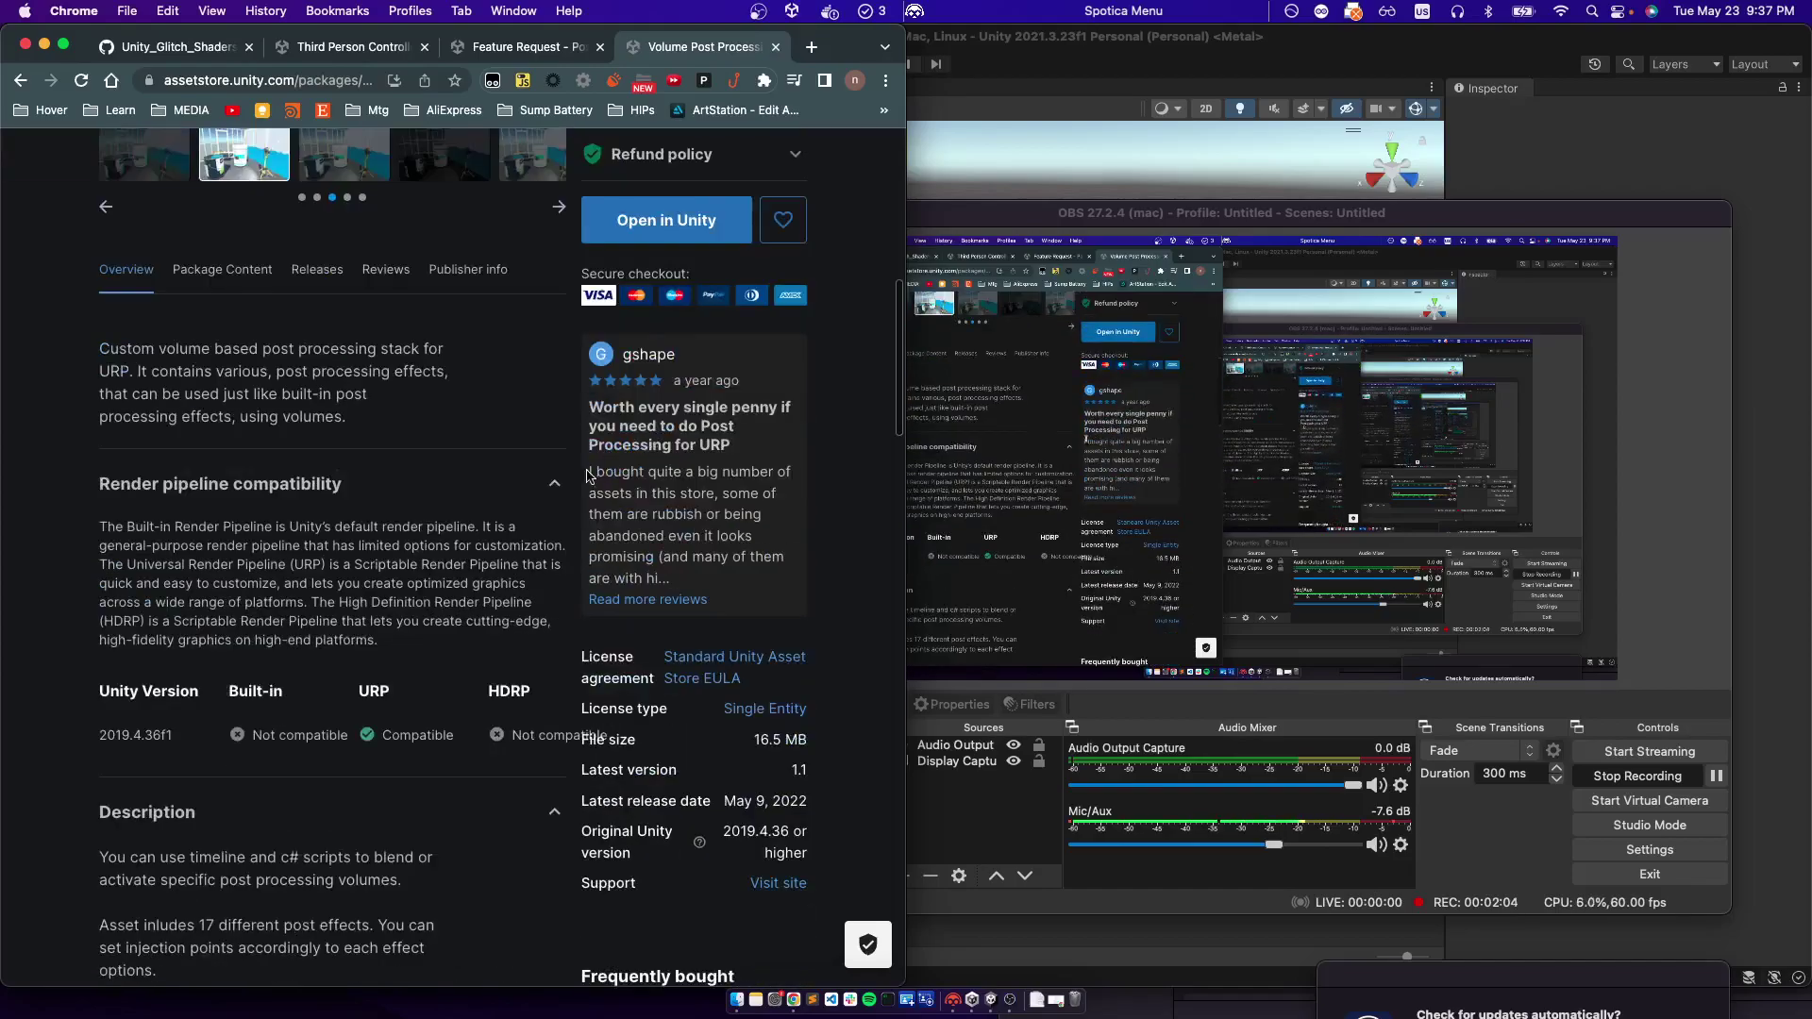
scroll(587, 477, "up", 10)
scroll(432, 484, "down", 4)
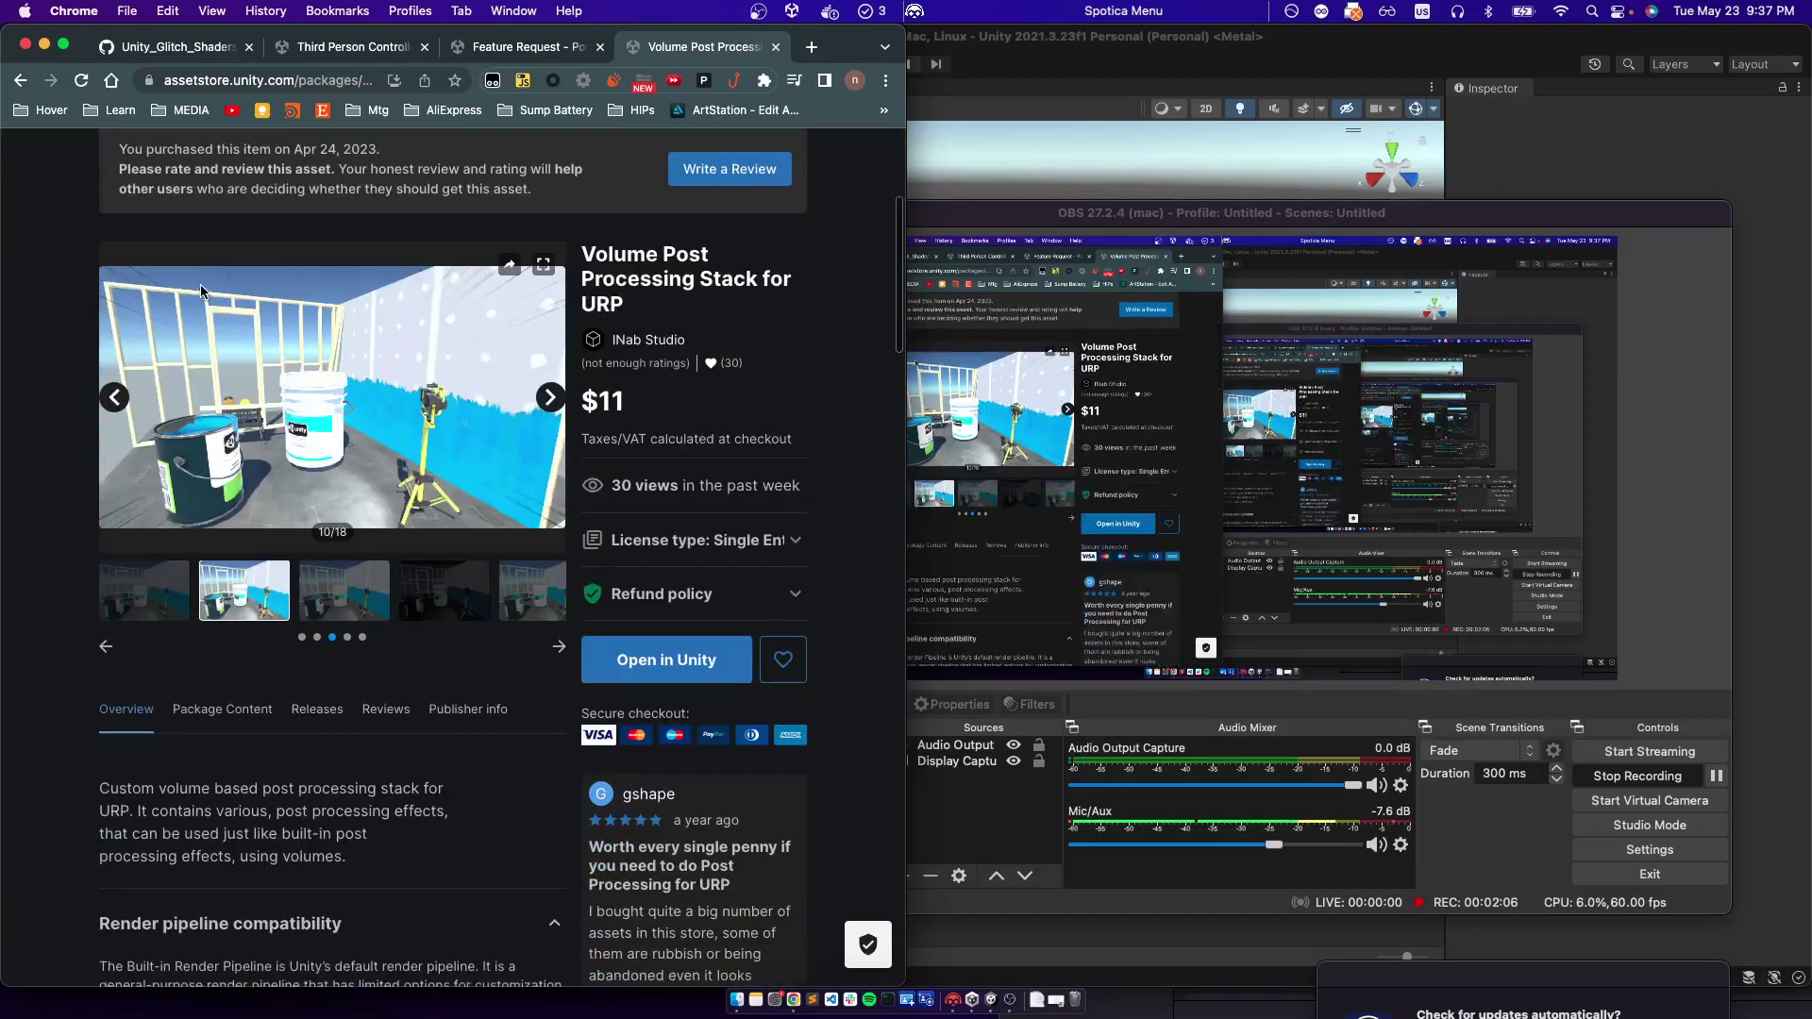
key("super+a")
left_click(796, 726)
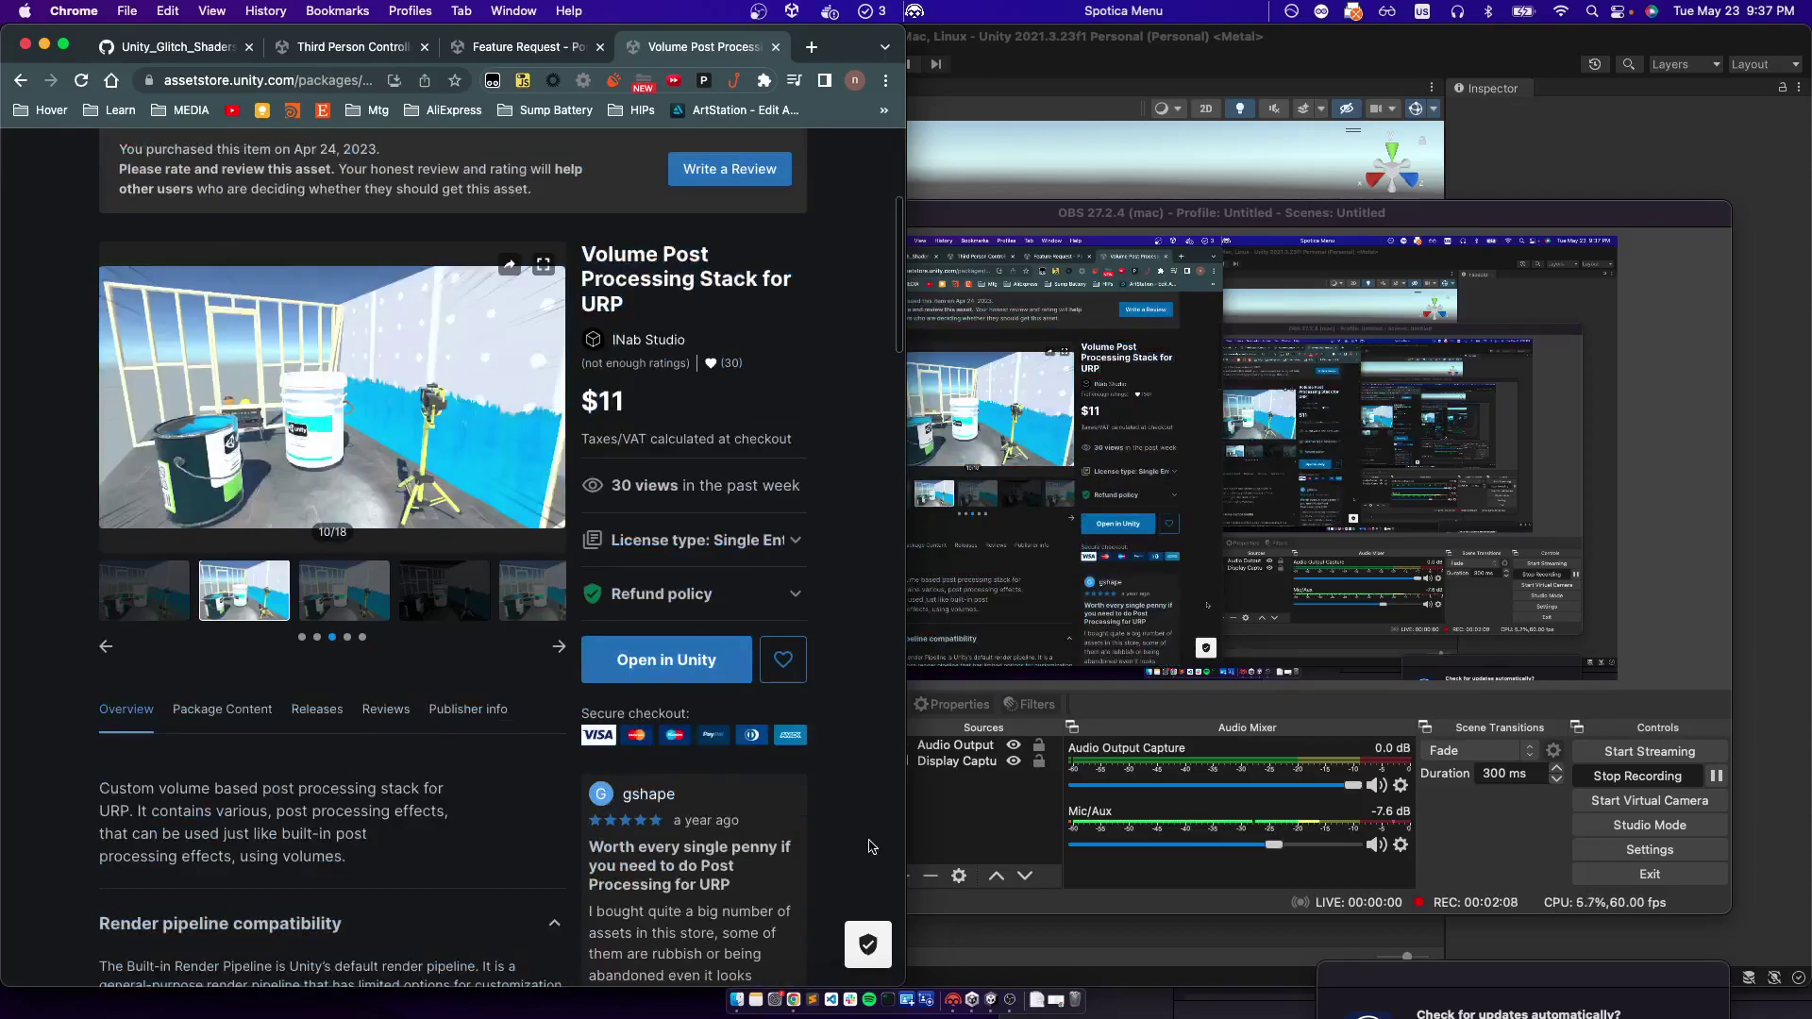
scroll(873, 847, "up", 4)
scroll(829, 840, "down", 3)
Look through the preview images of the asset's different post-processing effects
left_click(369, 722)
left_click(427, 722)
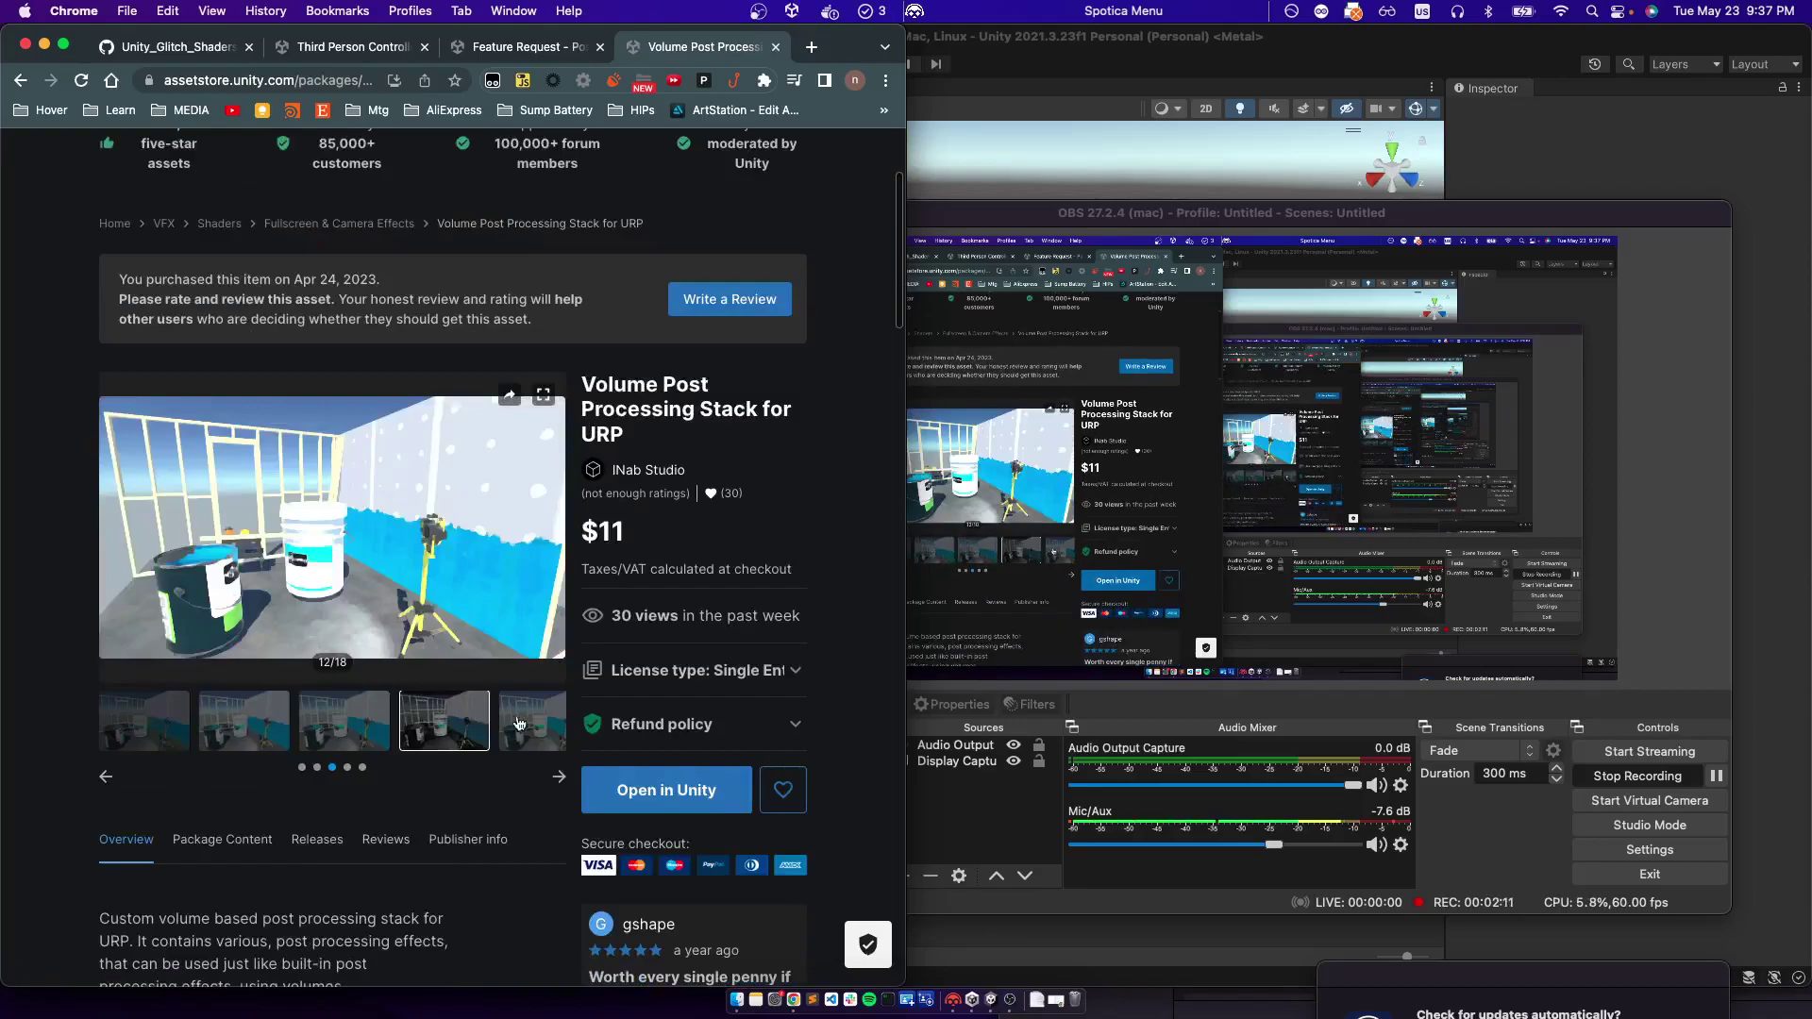
left_click(558, 777)
left_click(467, 719)
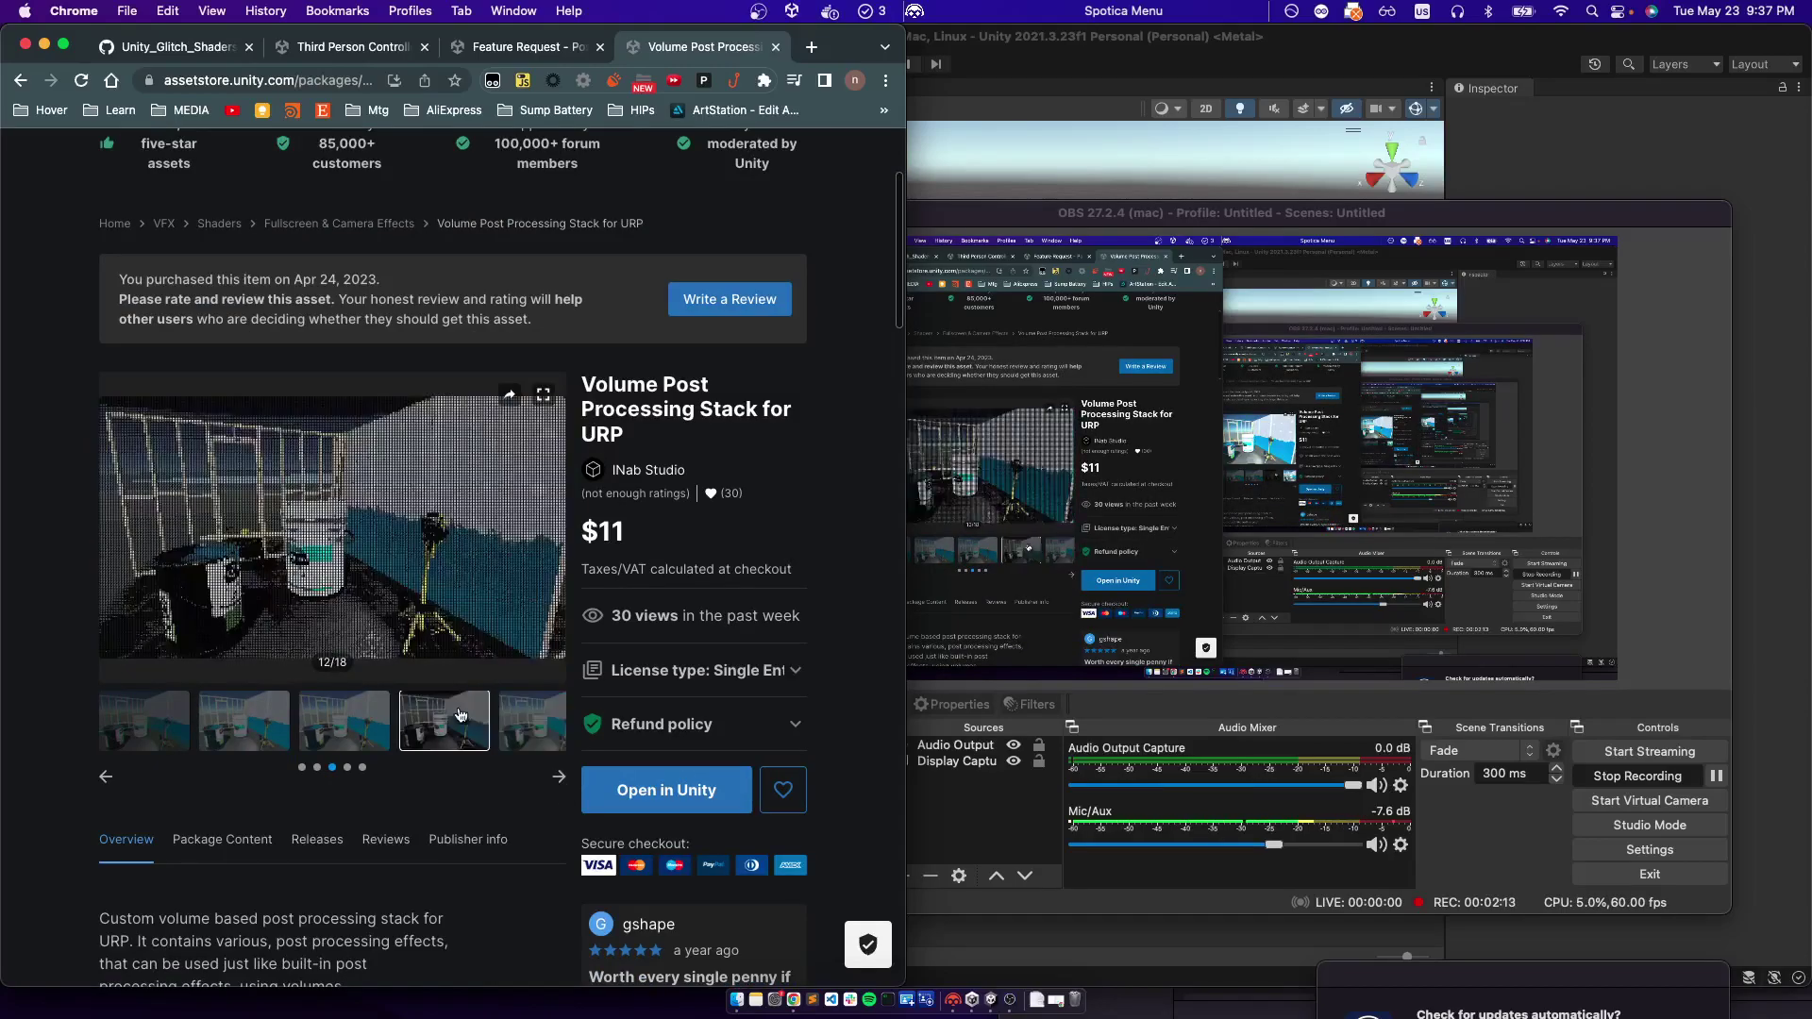
left_click(512, 723)
left_click(400, 714)
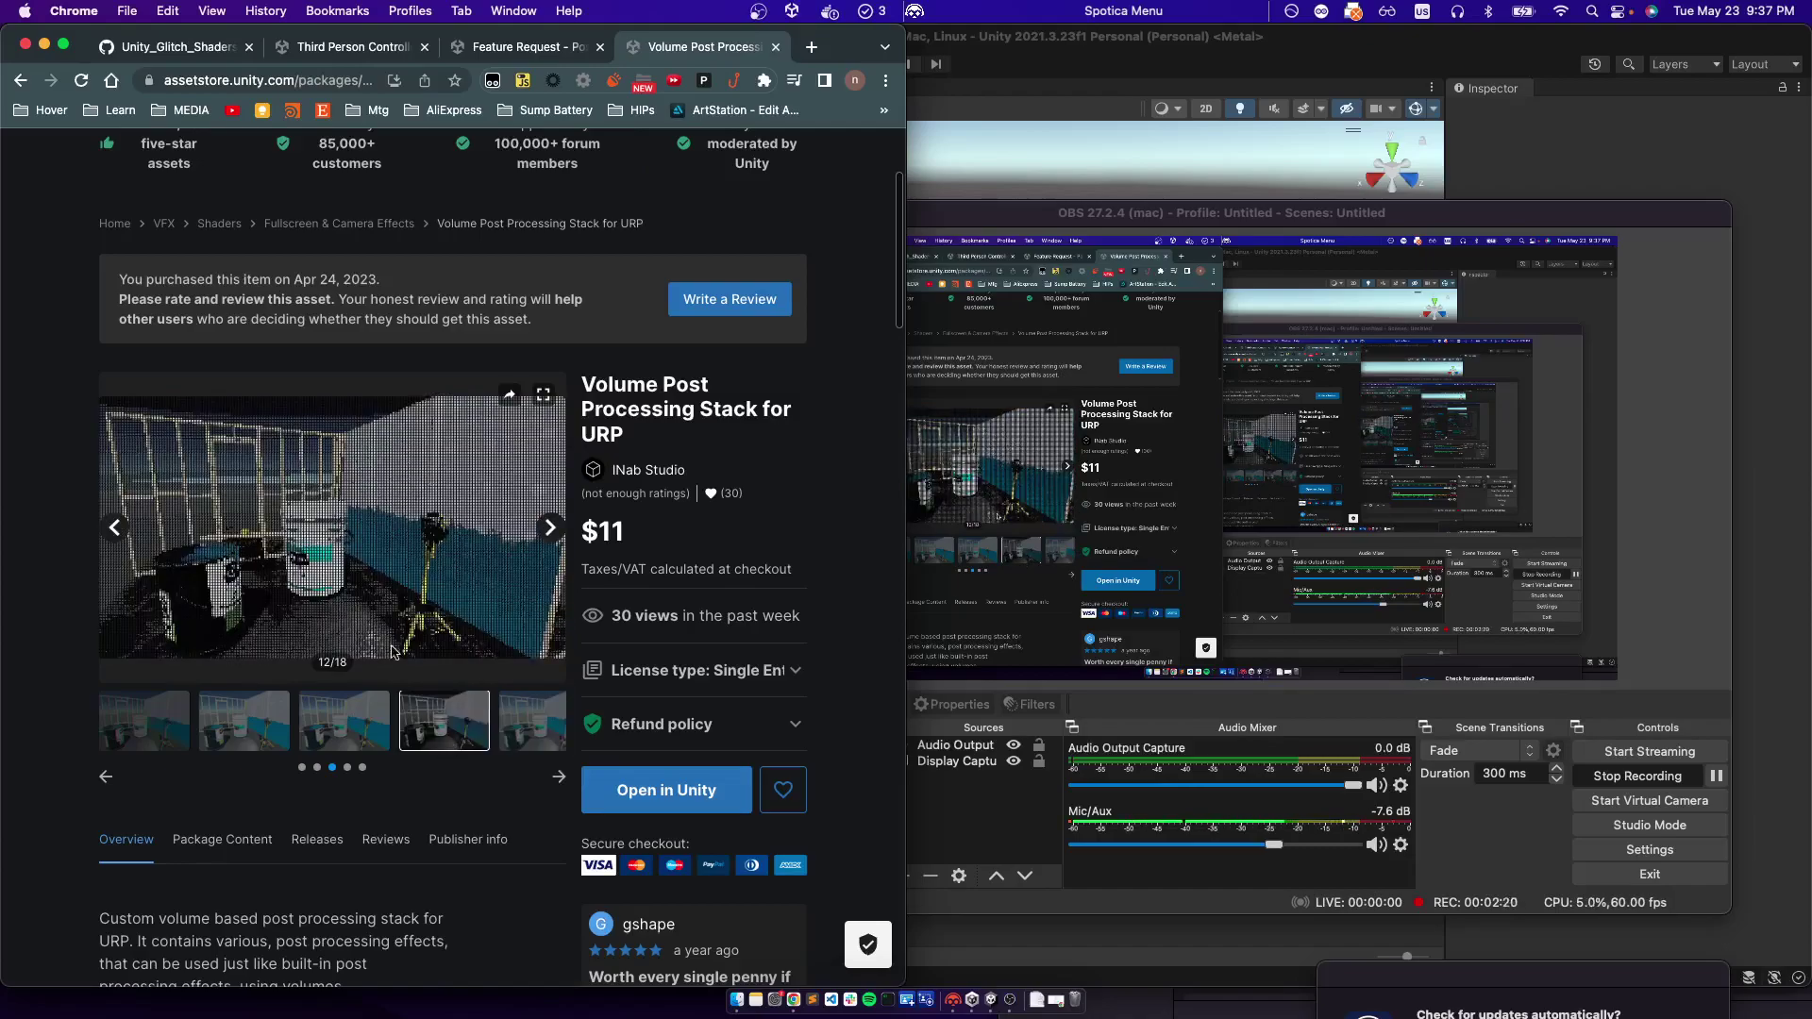
left_click(535, 738)
left_click(453, 739)
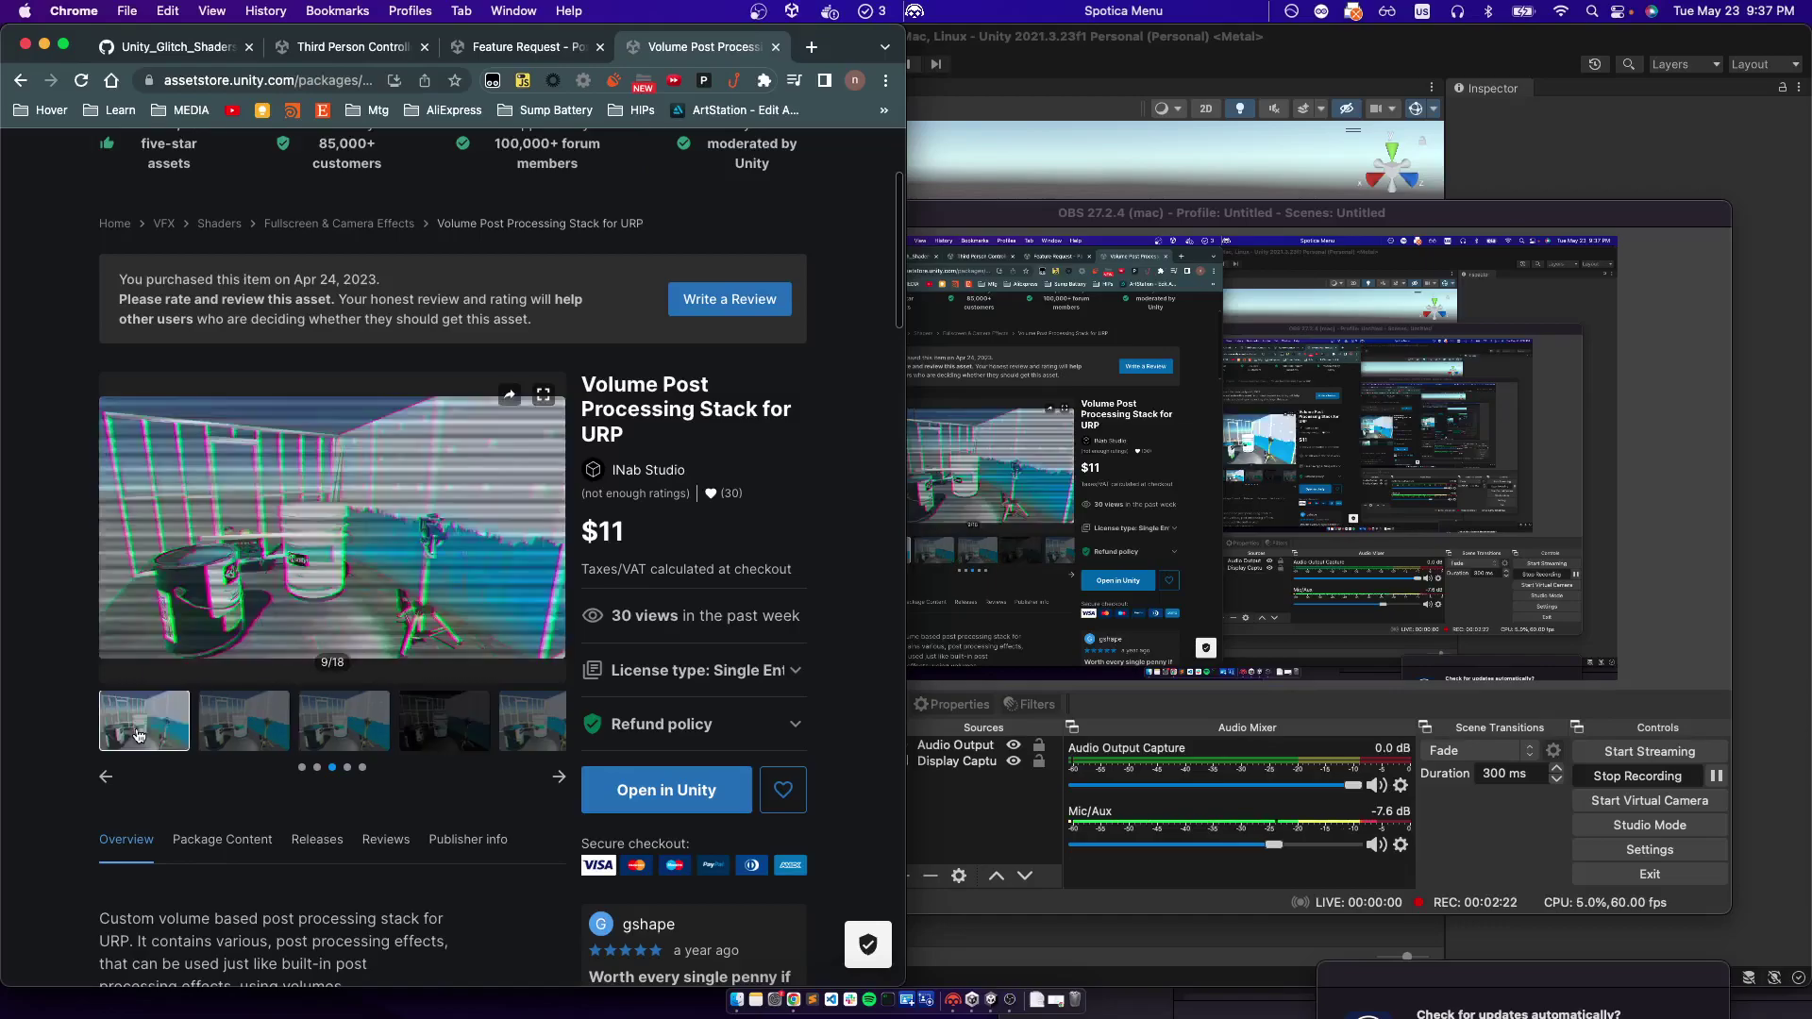
left_click(539, 720)
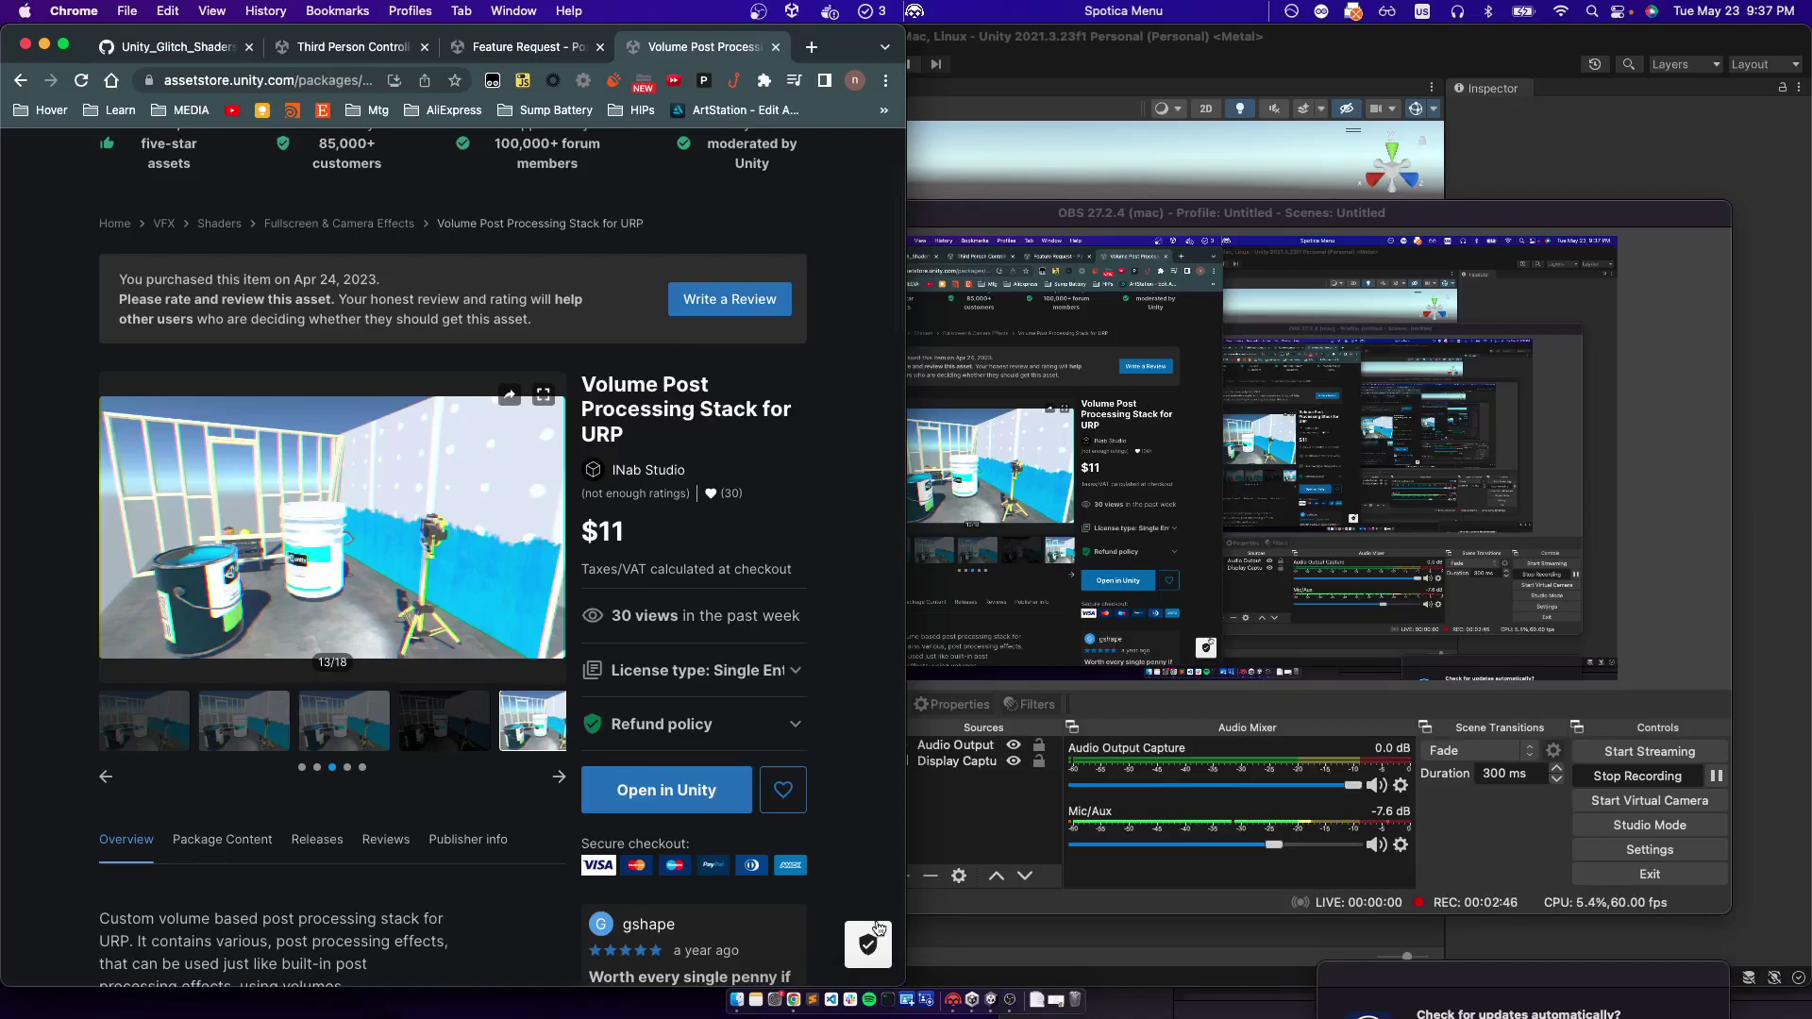
left_click_drag(79, 219, 775, 765)
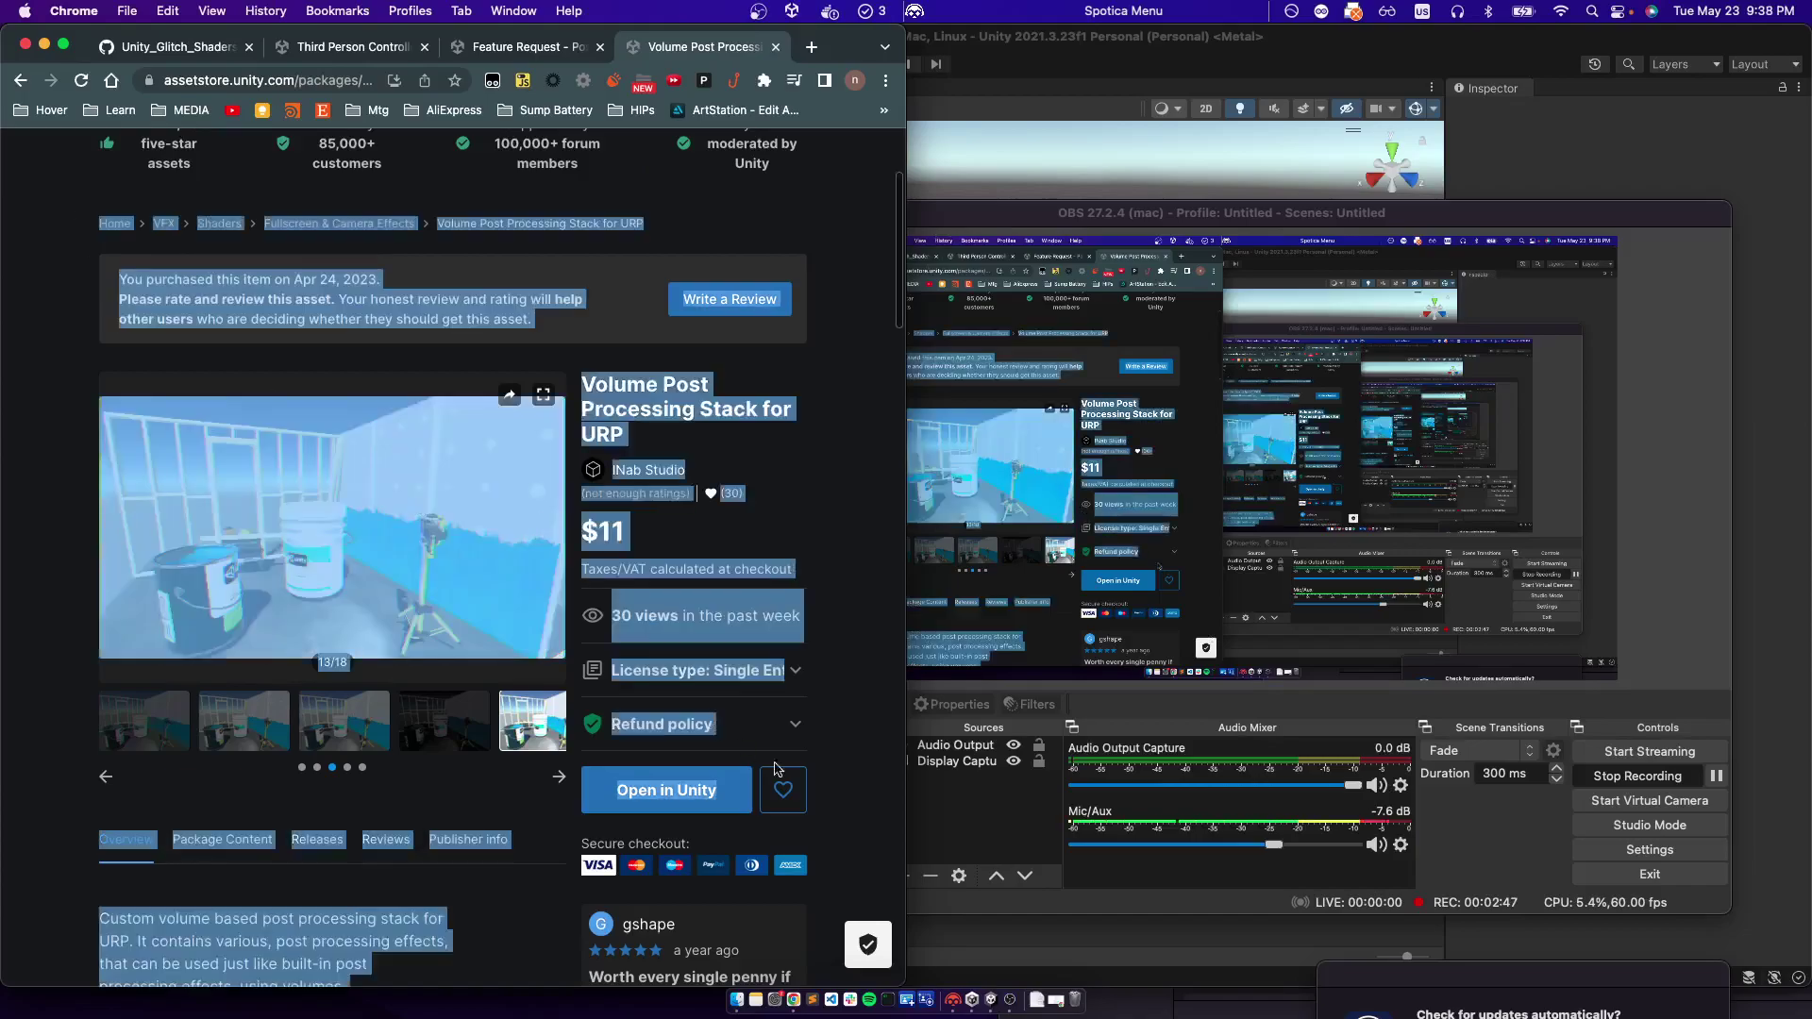
left_click(826, 820)
scroll(453, 472, "up", 3)
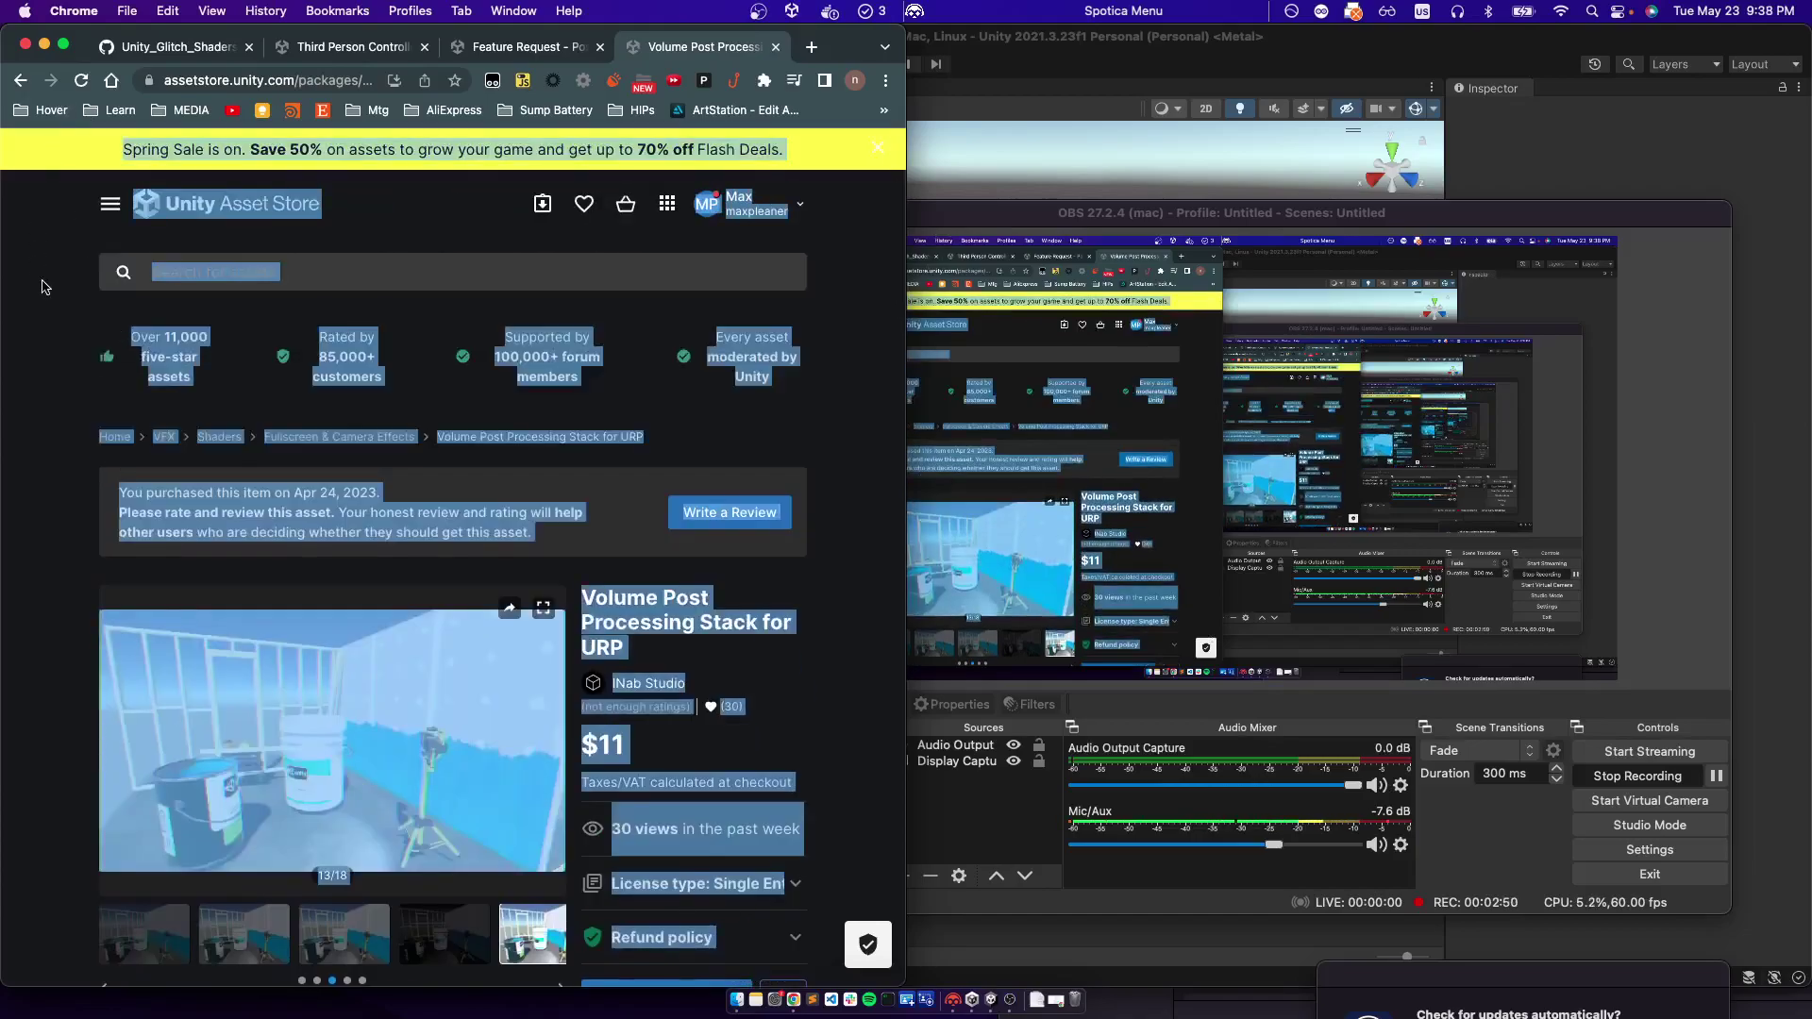
left_click_drag(76, 161, 791, 798)
left_click(839, 824)
scroll(843, 826, "down", 5)
left_click_drag(837, 868, 37, 53)
left_click(845, 396)
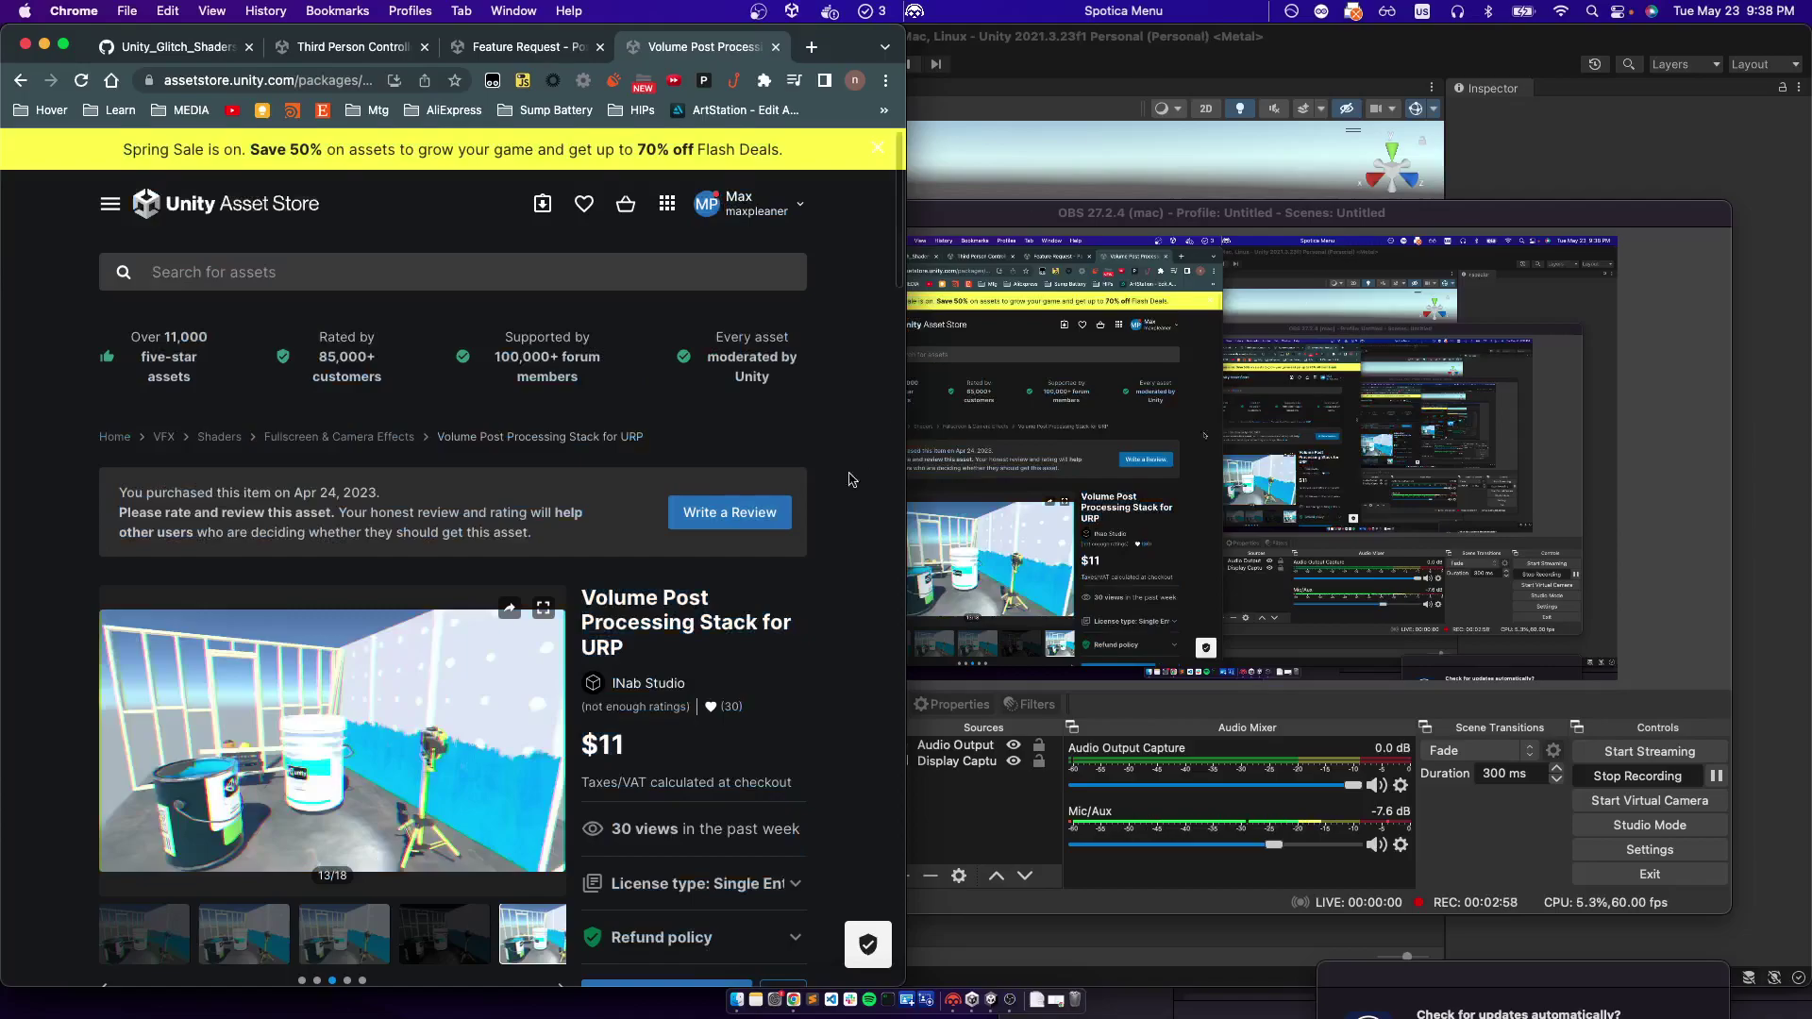
scroll(840, 497, "down", 9)
scroll(840, 498, "up", 9)
scroll(840, 498, "down", 5)
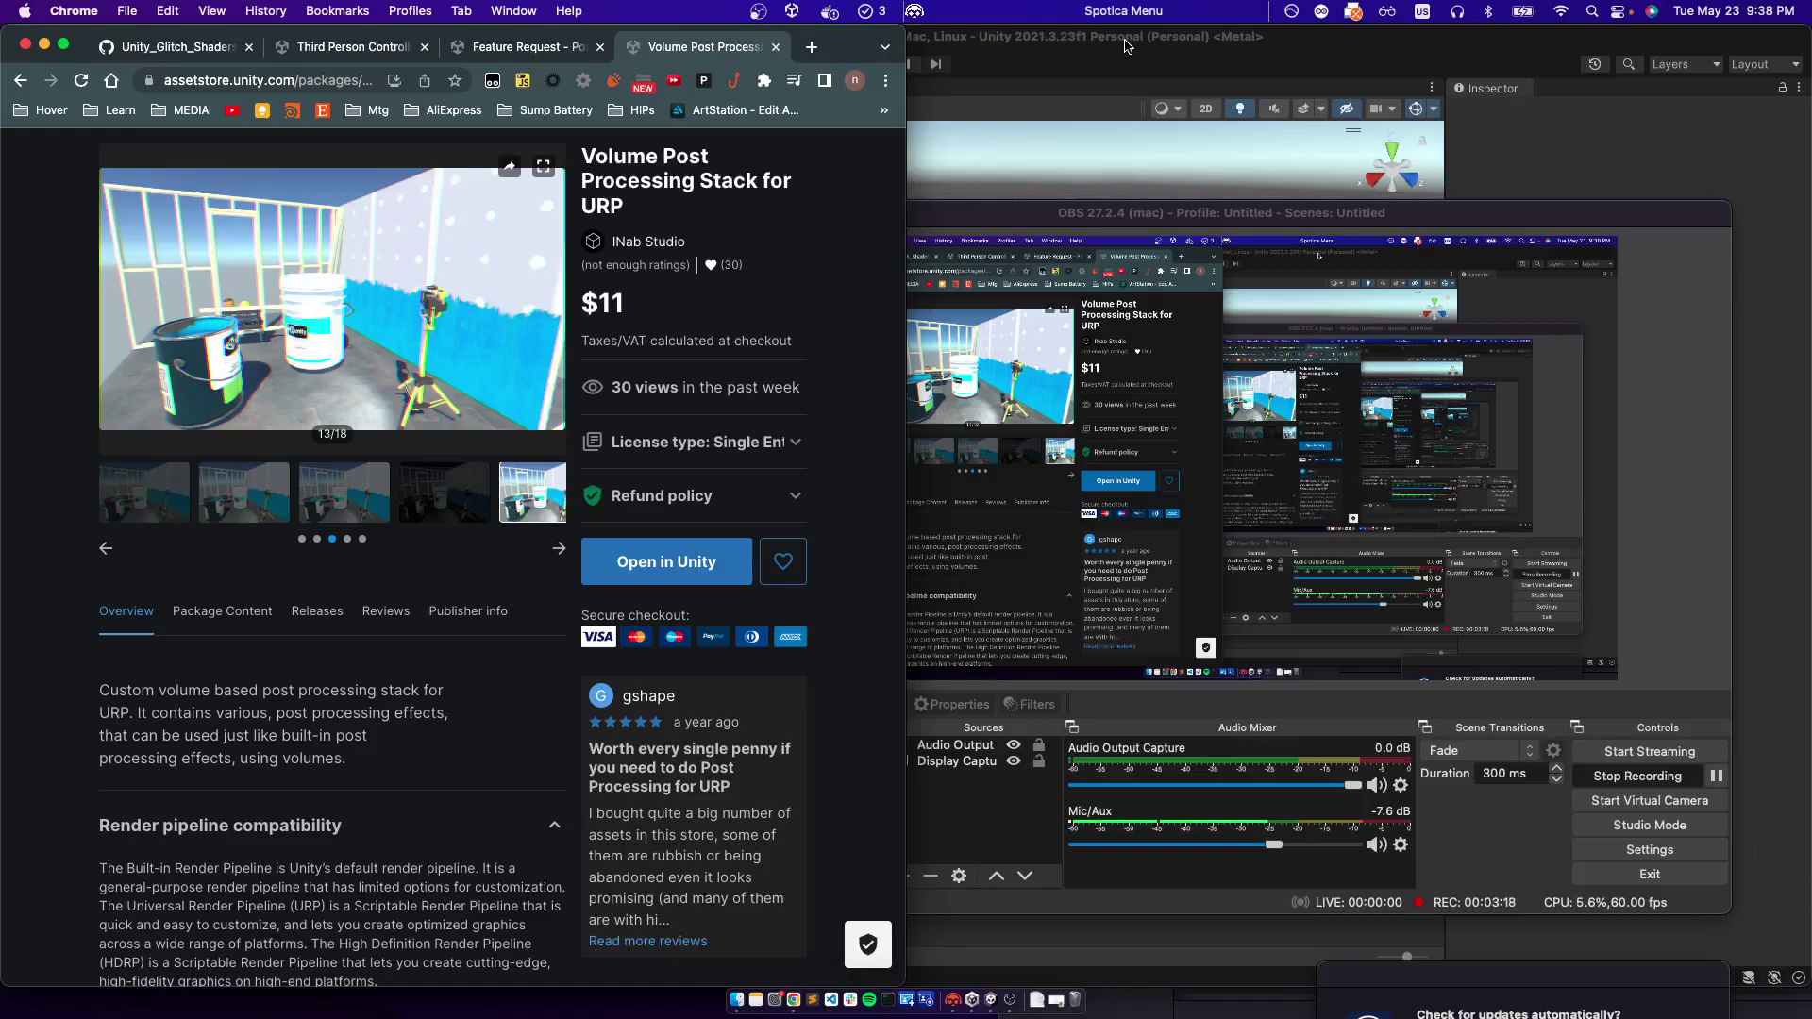
Switch to the Unity editor with the Tutorial_Standard_Pipeline project and open the Package Manager
left_click(1125, 46)
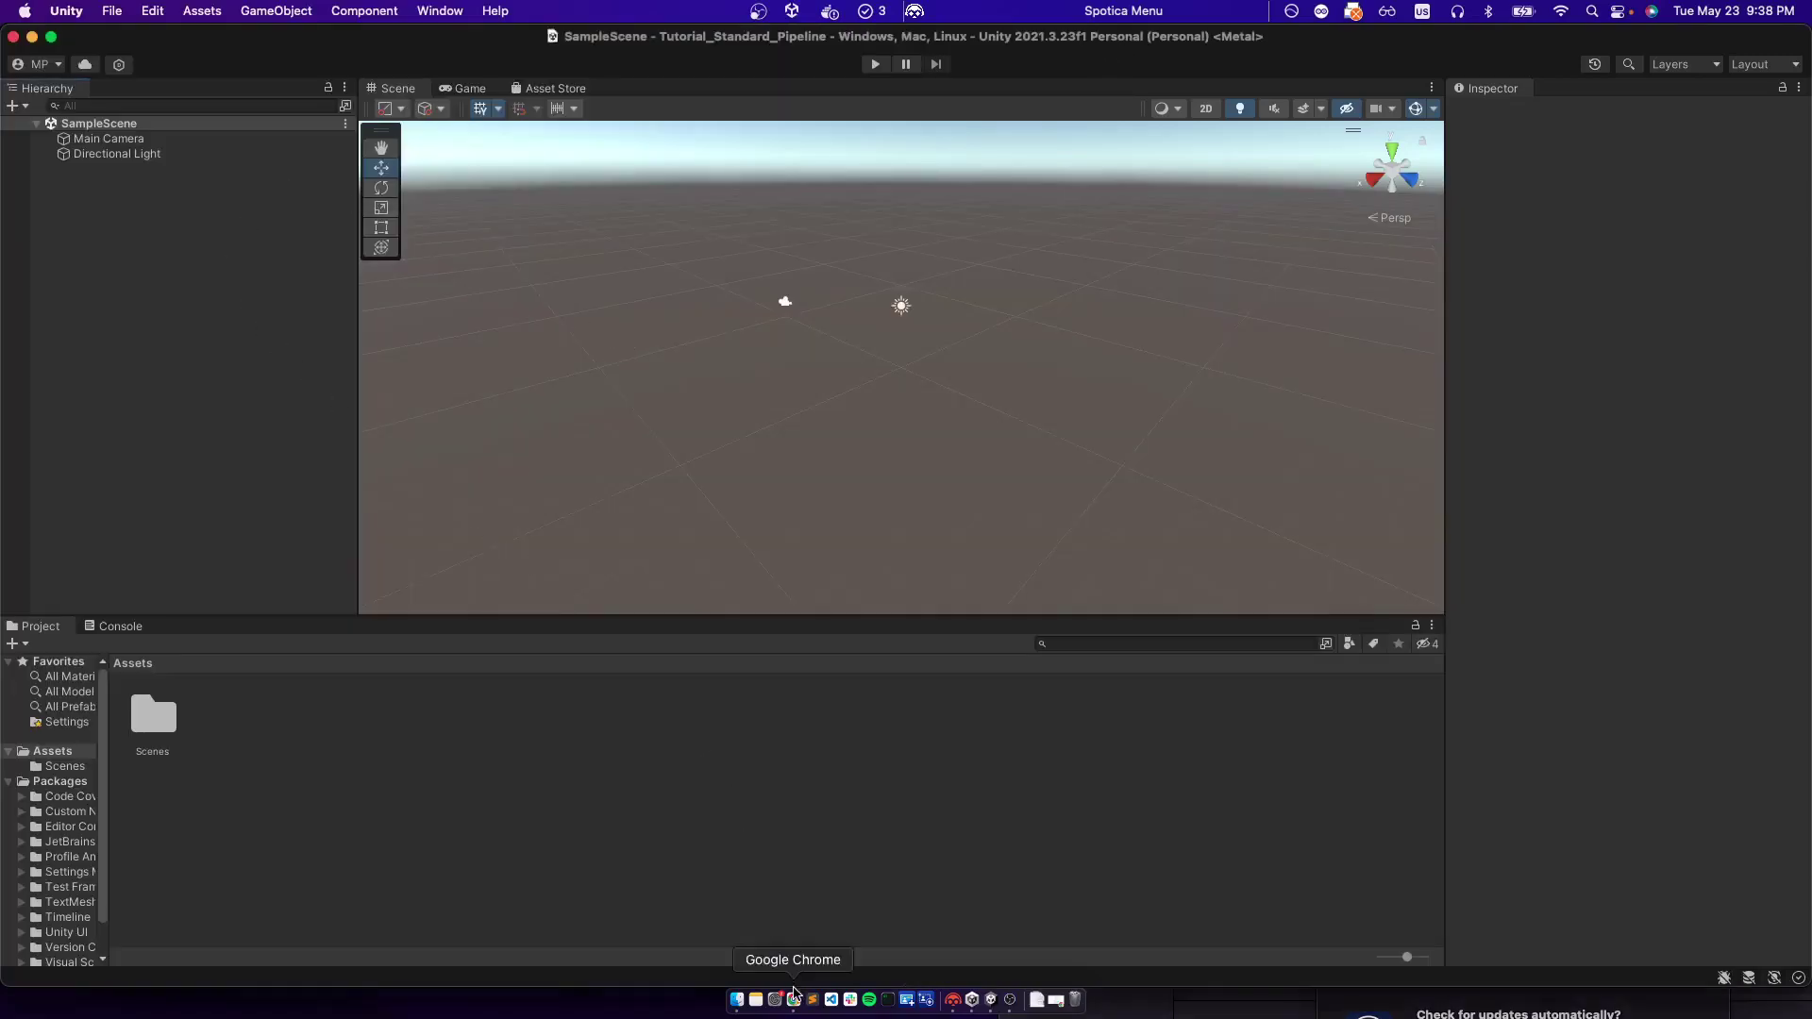
left_click(793, 999)
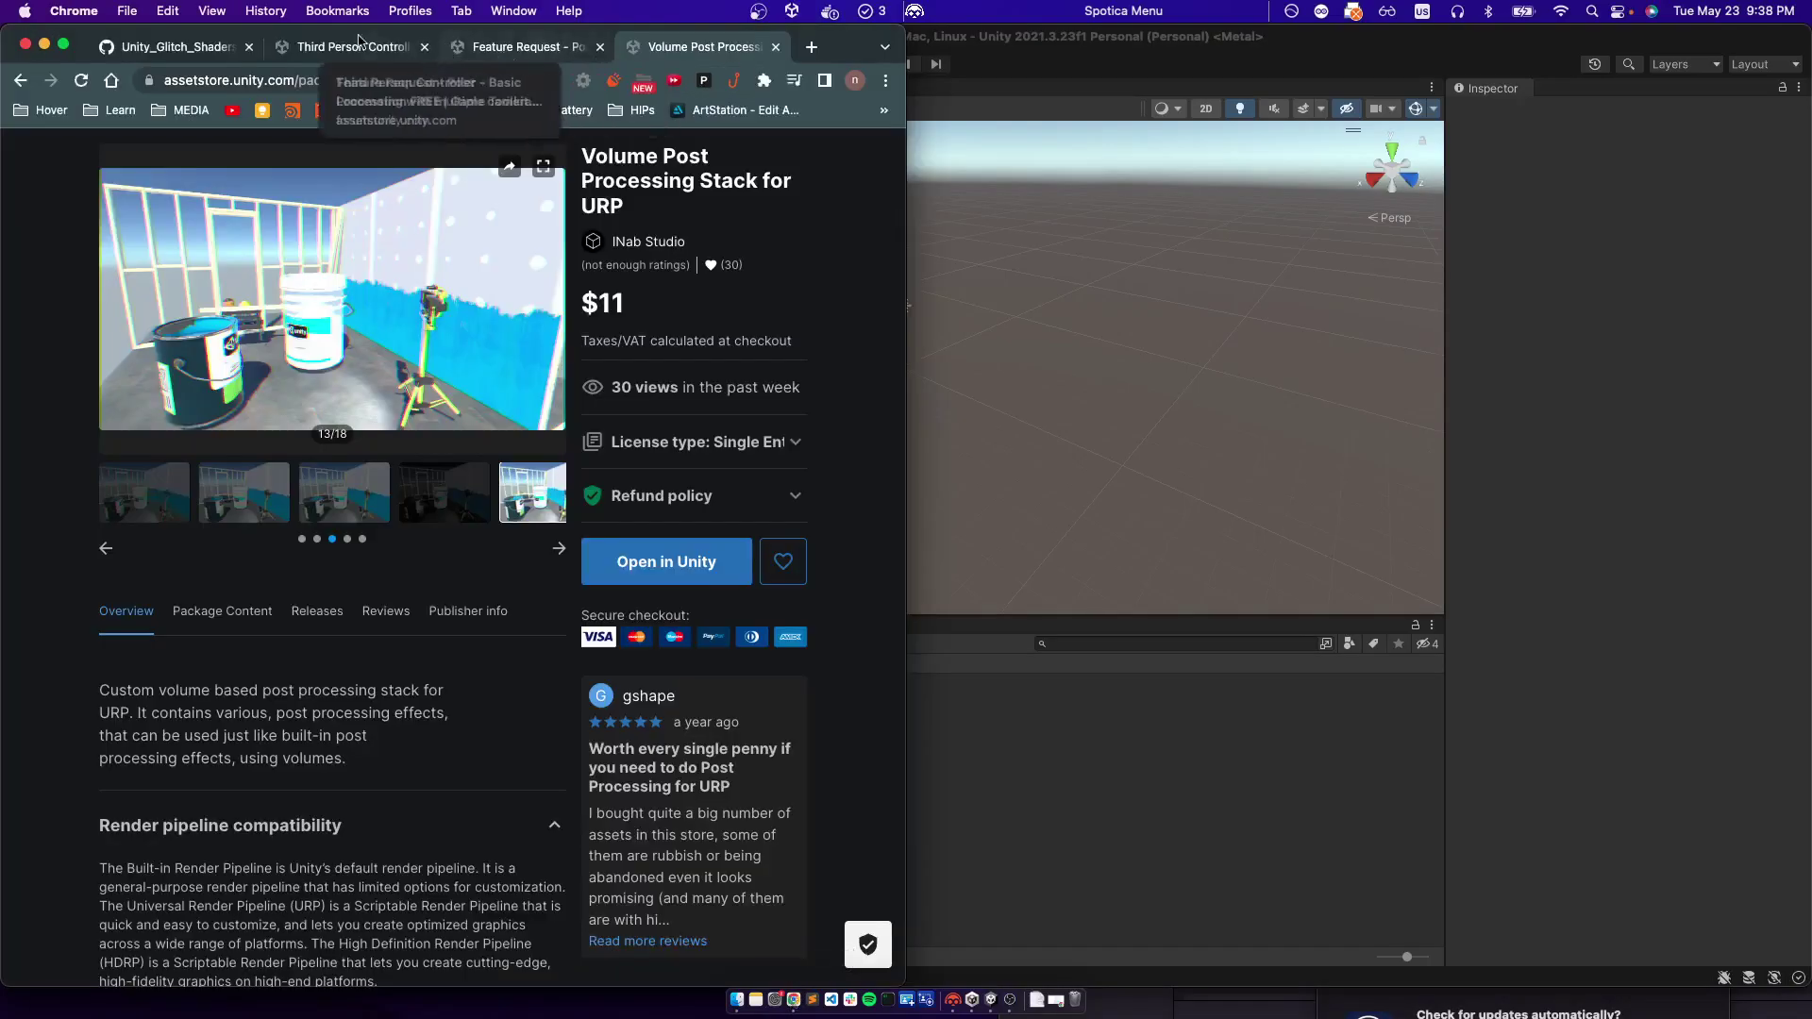
left_click(1069, 64)
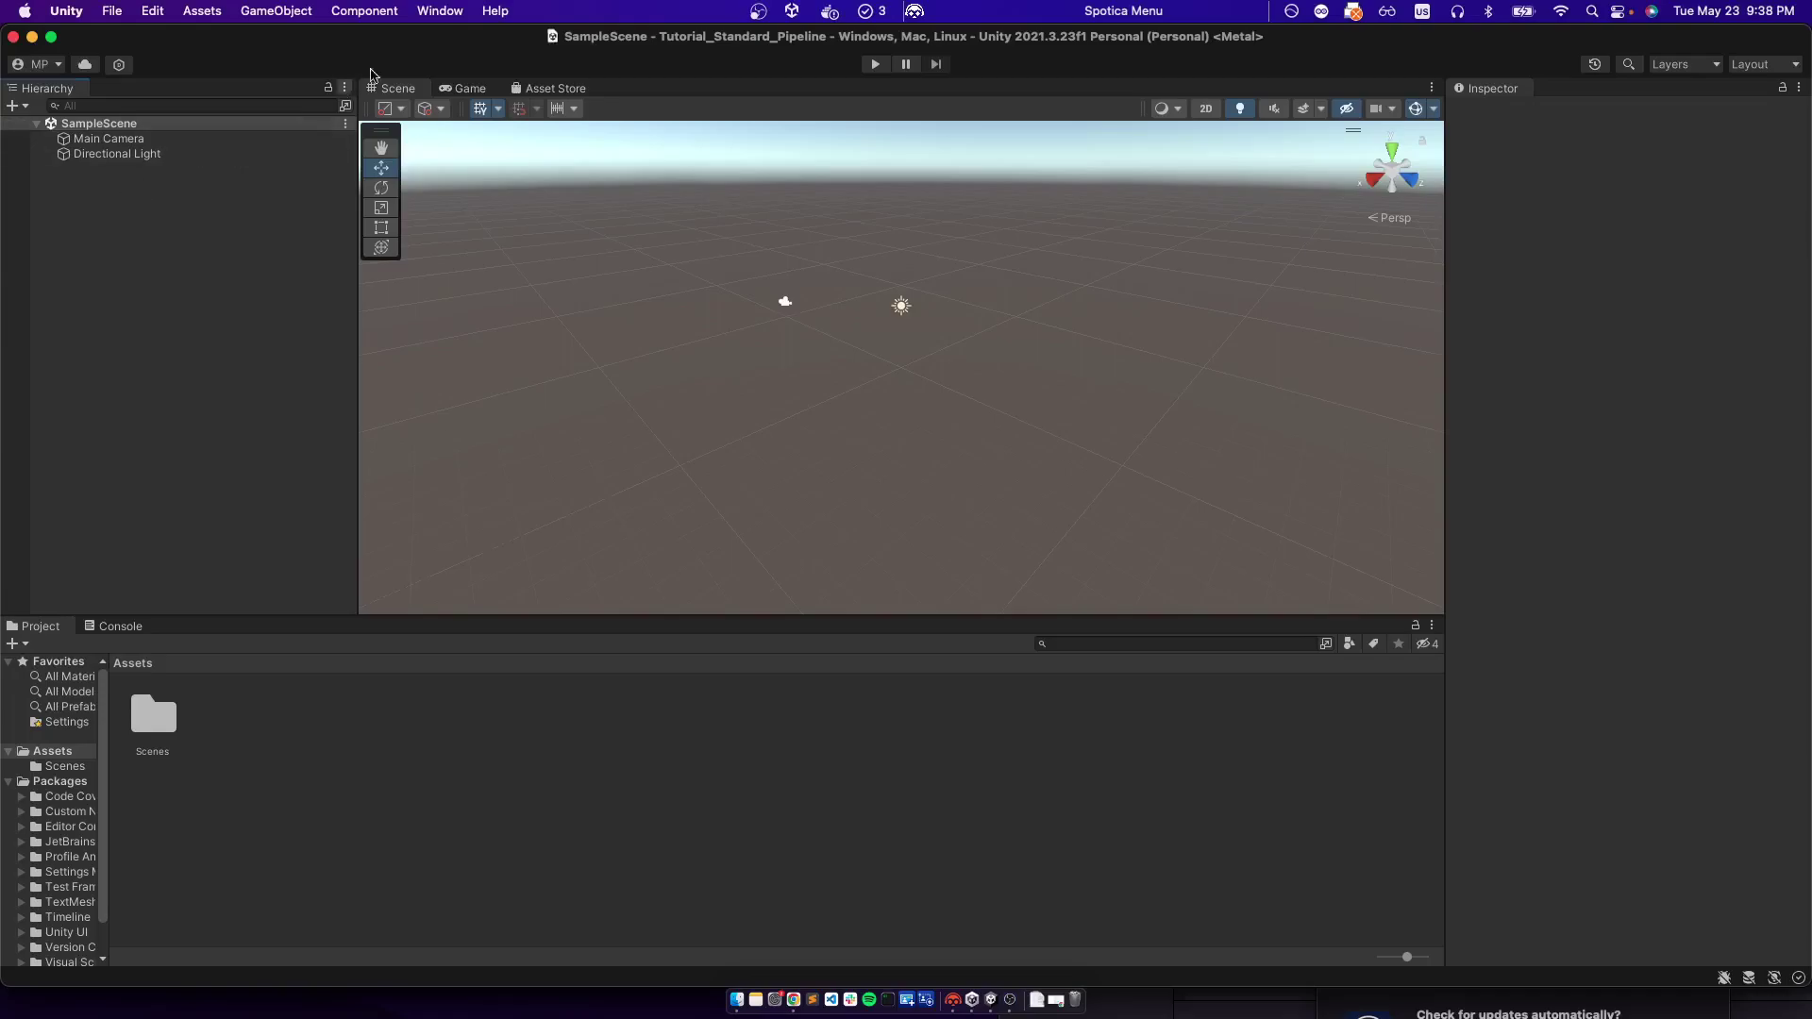
left_click(440, 10)
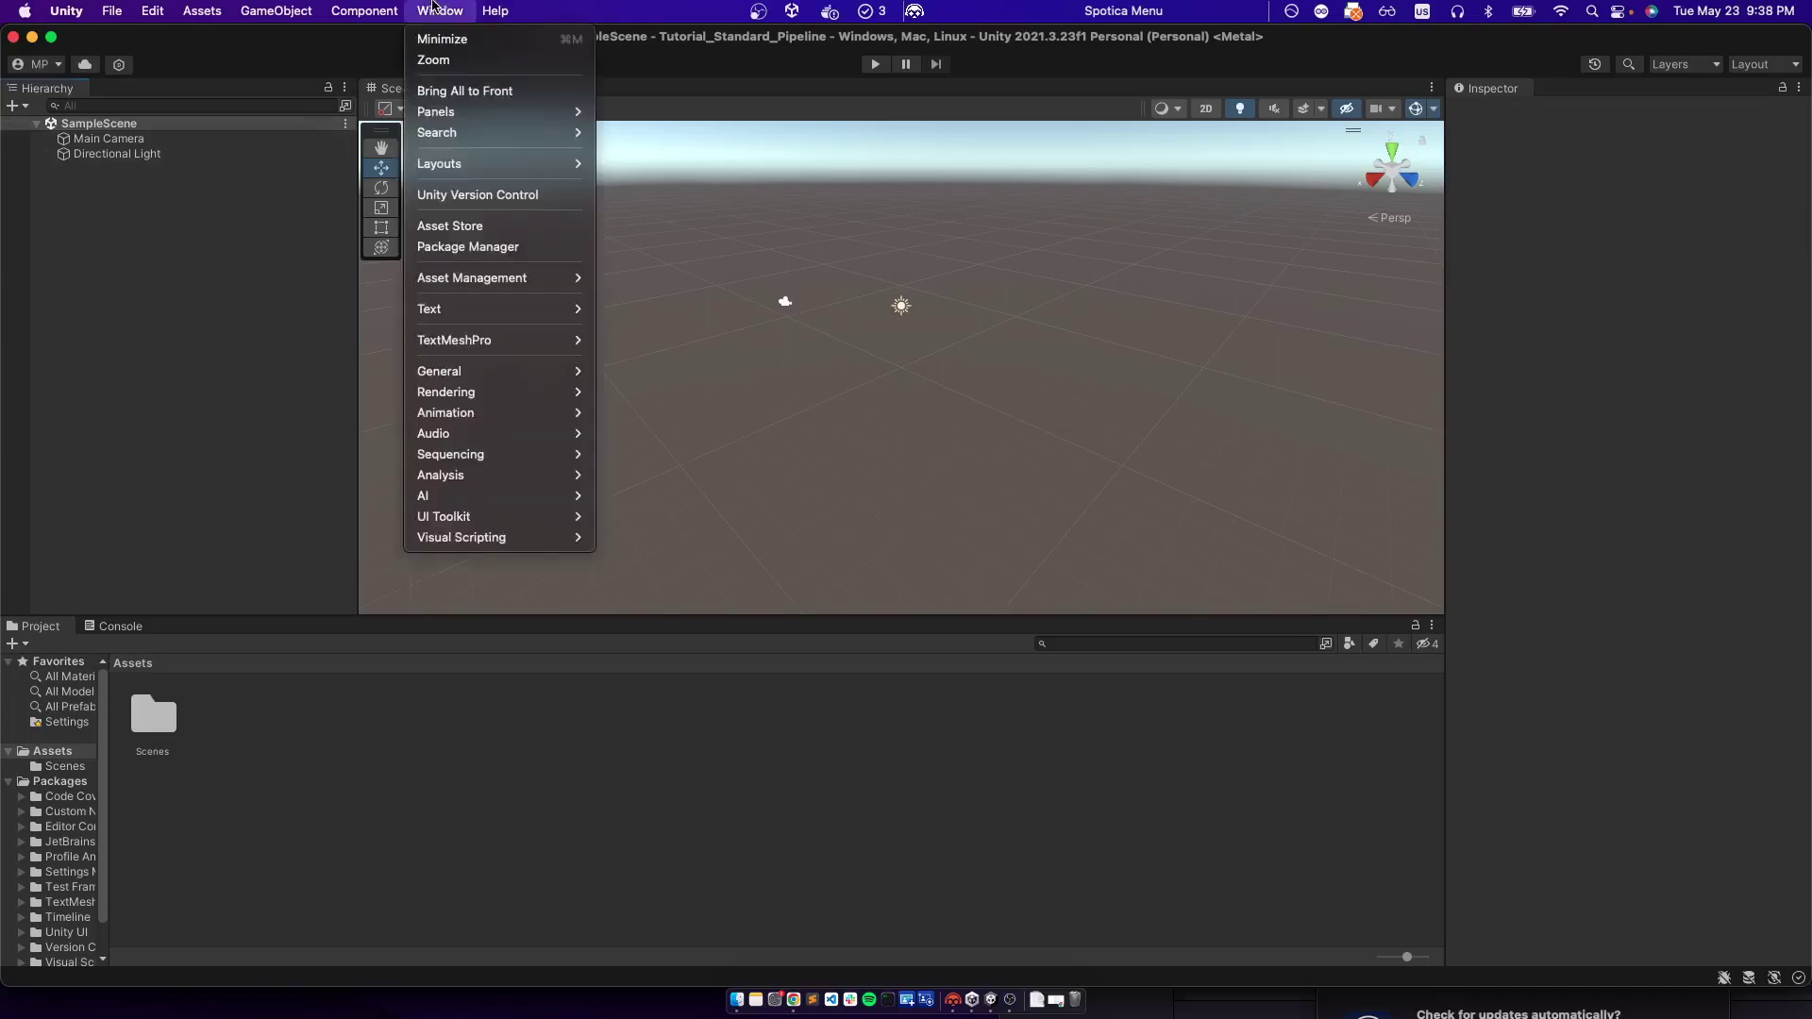
left_click(420, 247)
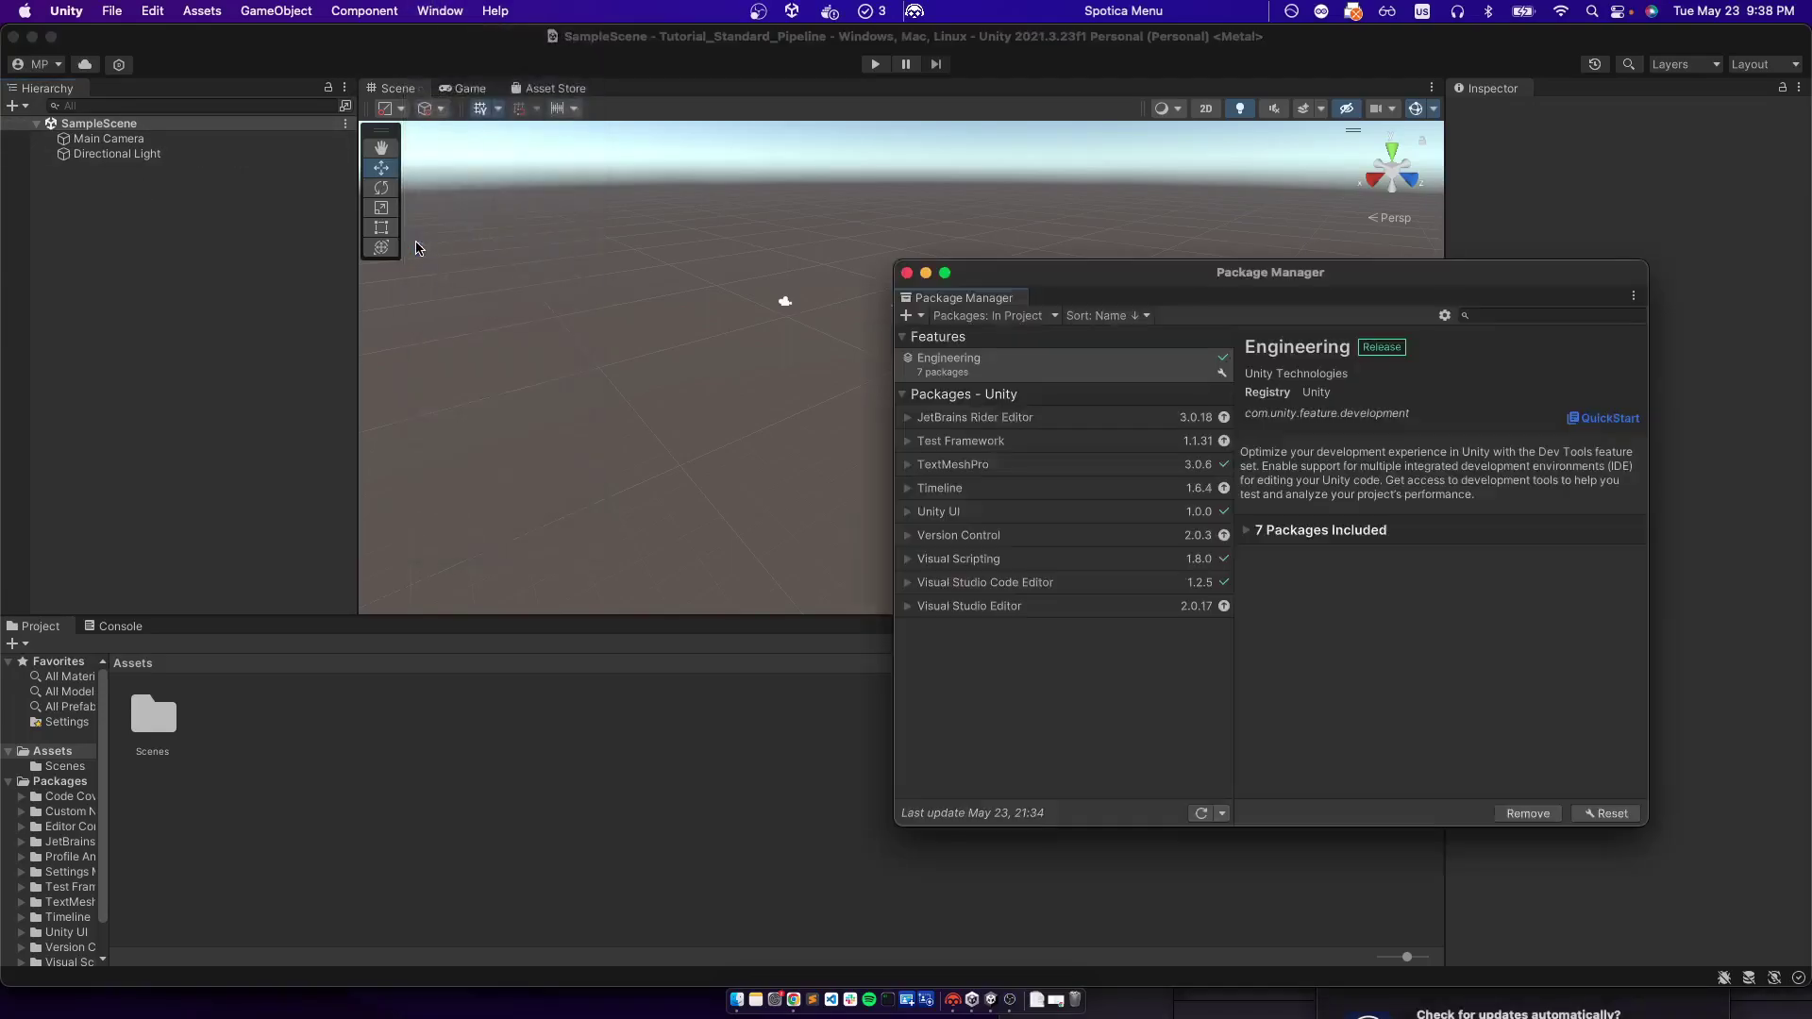
List the My Assets packages and sort them by Purchased date ↑
left_click(1014, 326)
left_click(991, 387)
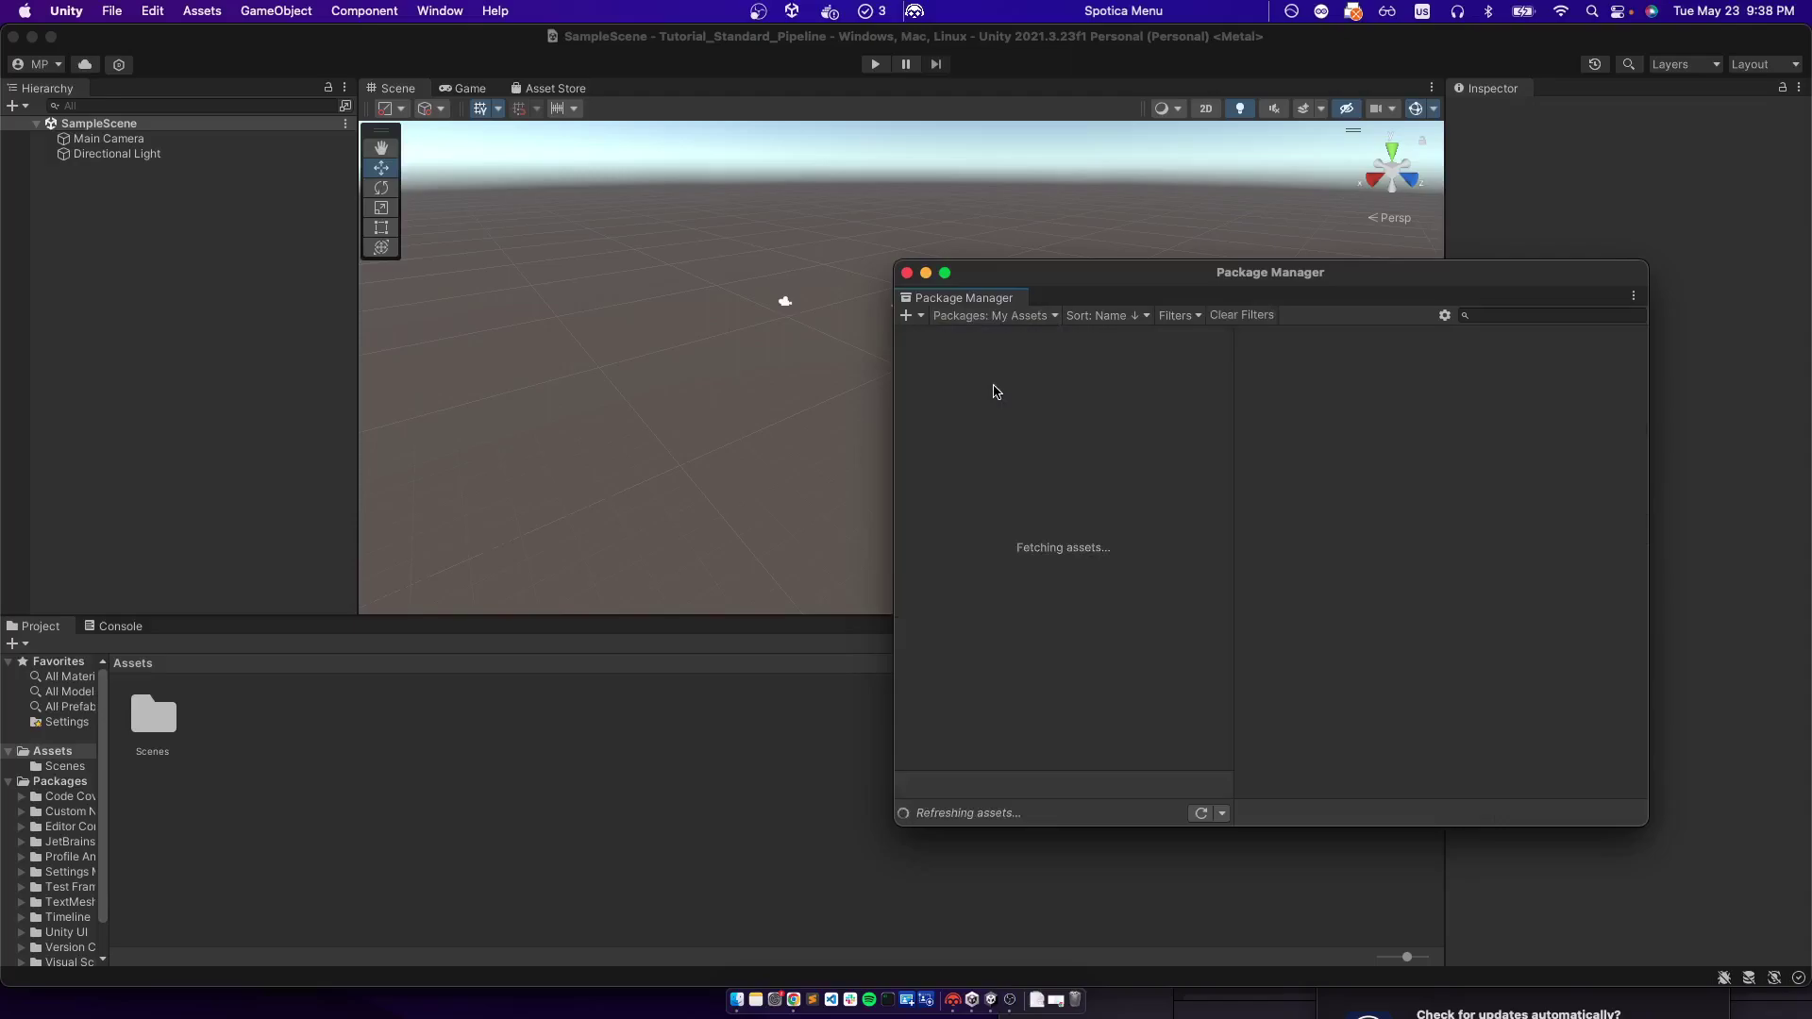
left_click_drag(1120, 284, 1068, 247)
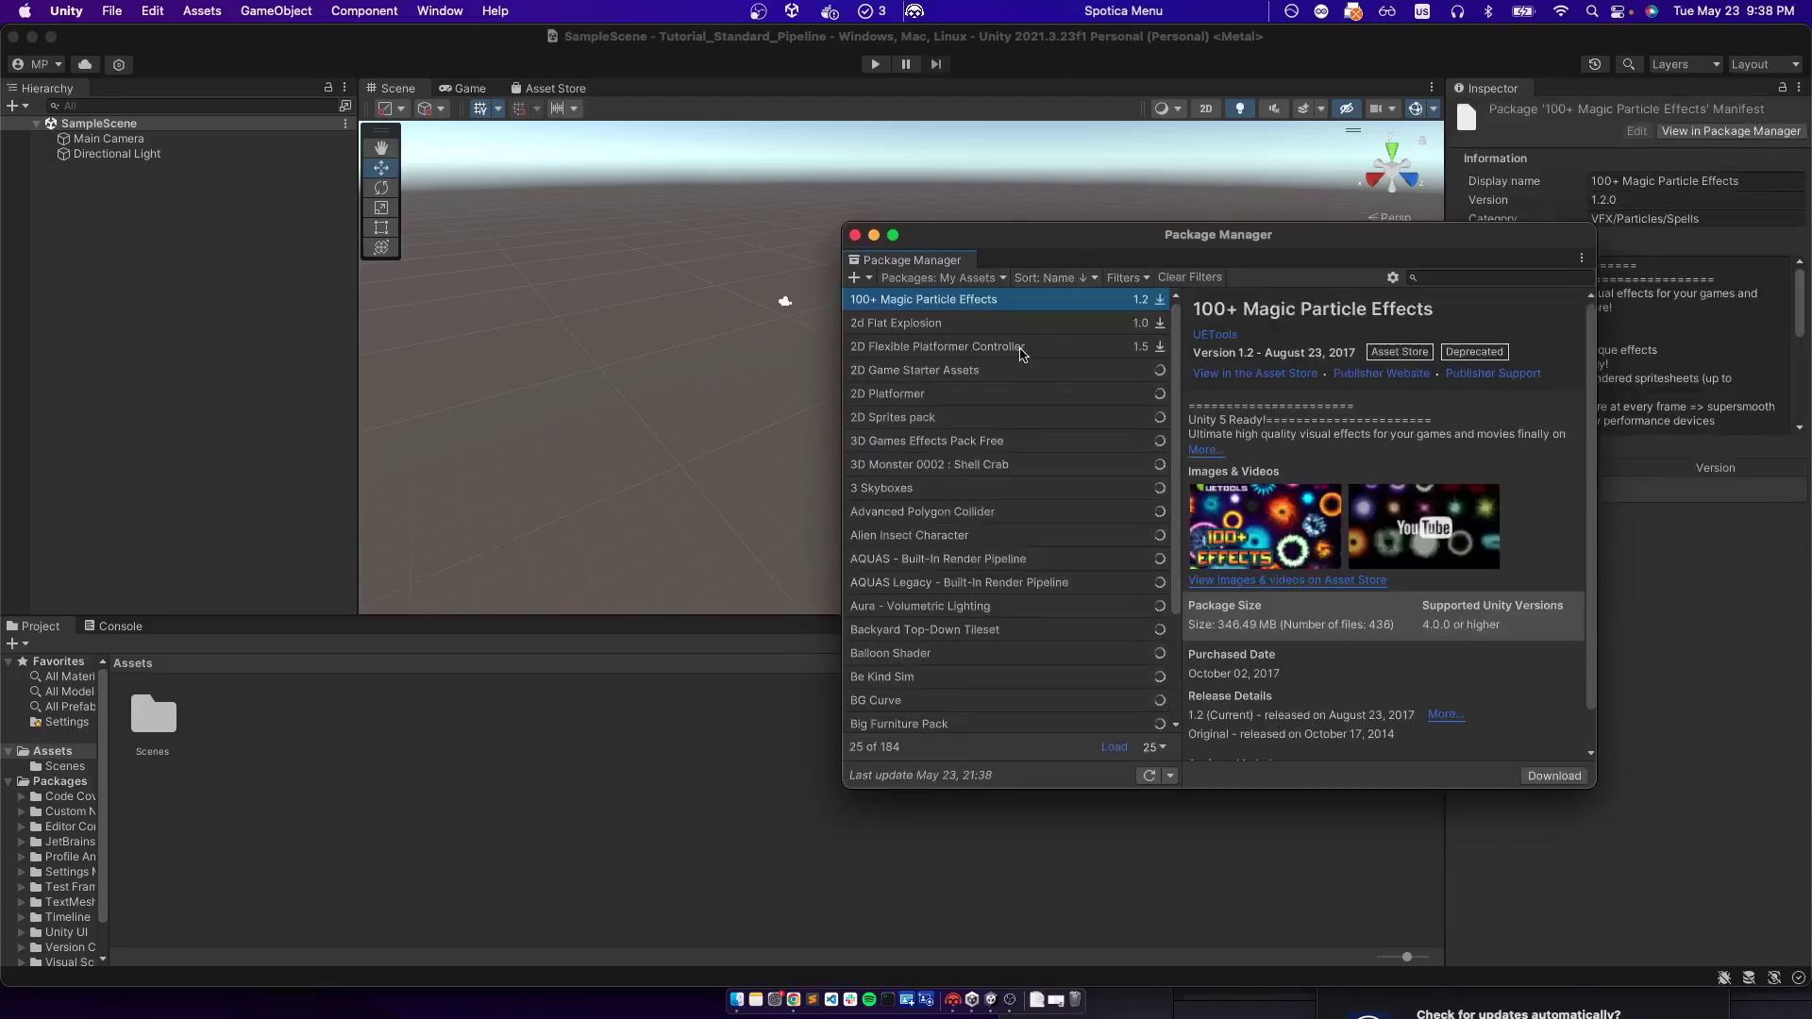
left_click(1061, 278)
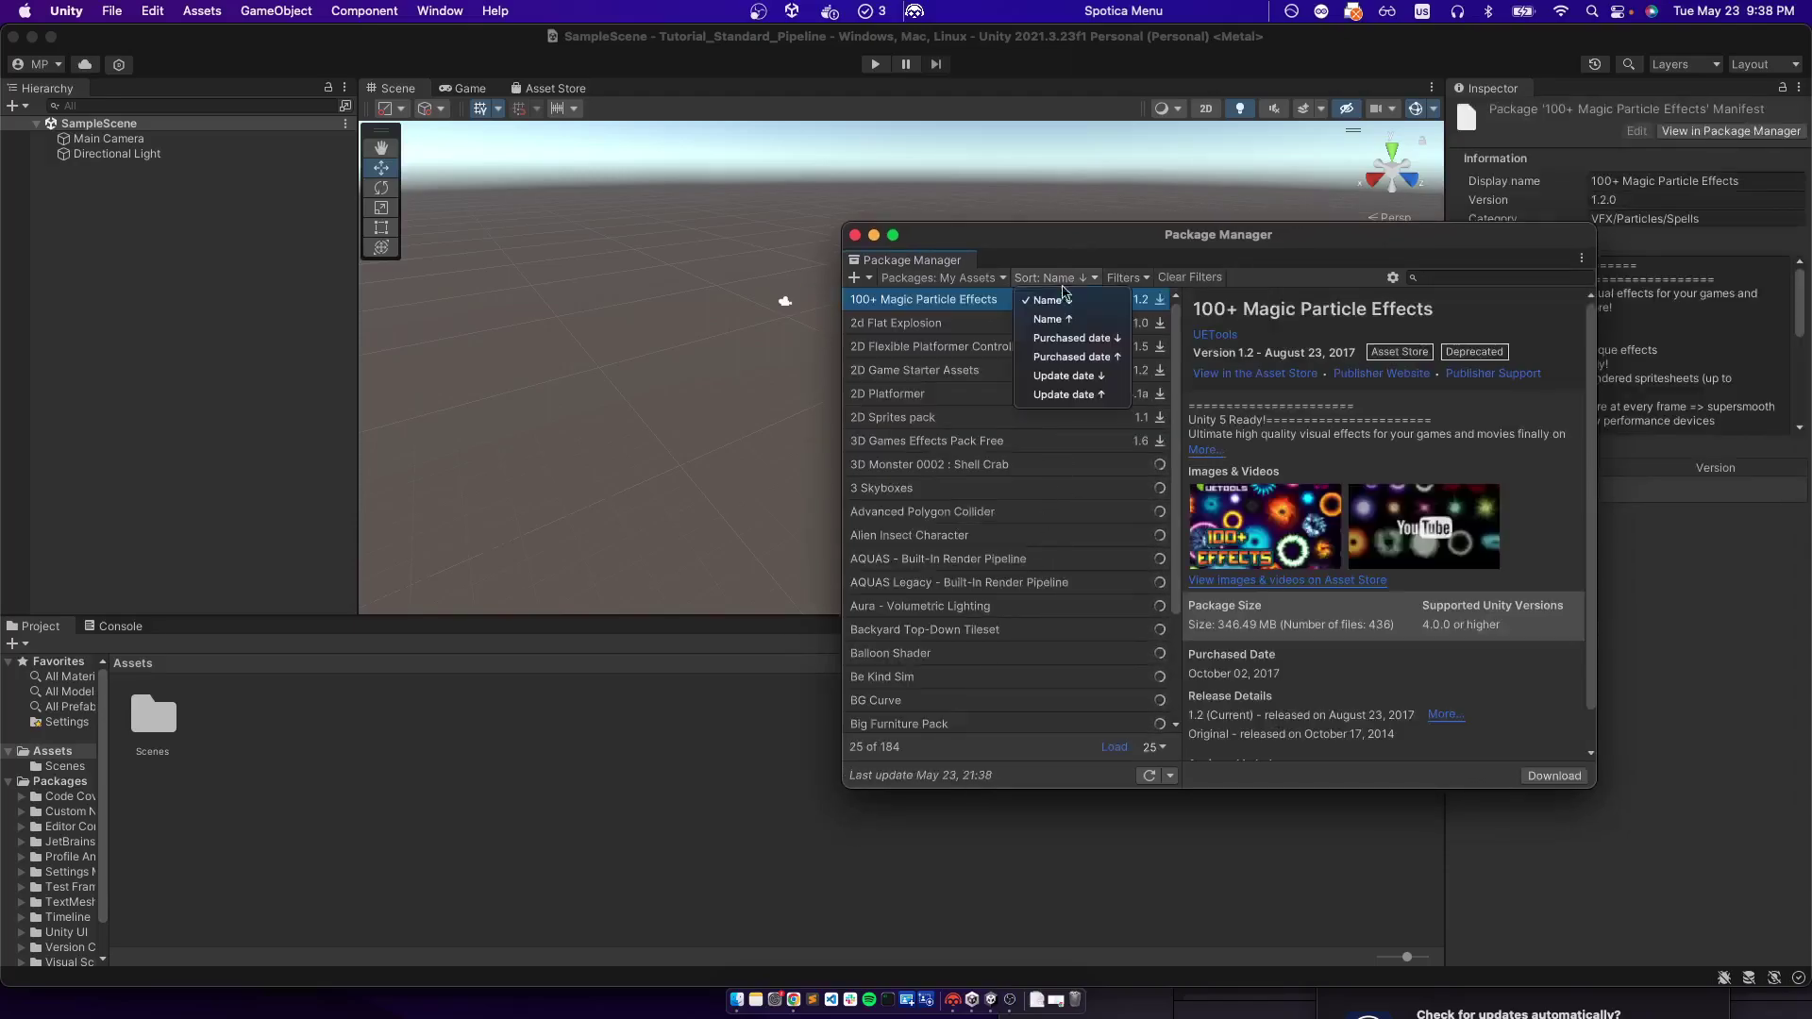
left_click(1068, 358)
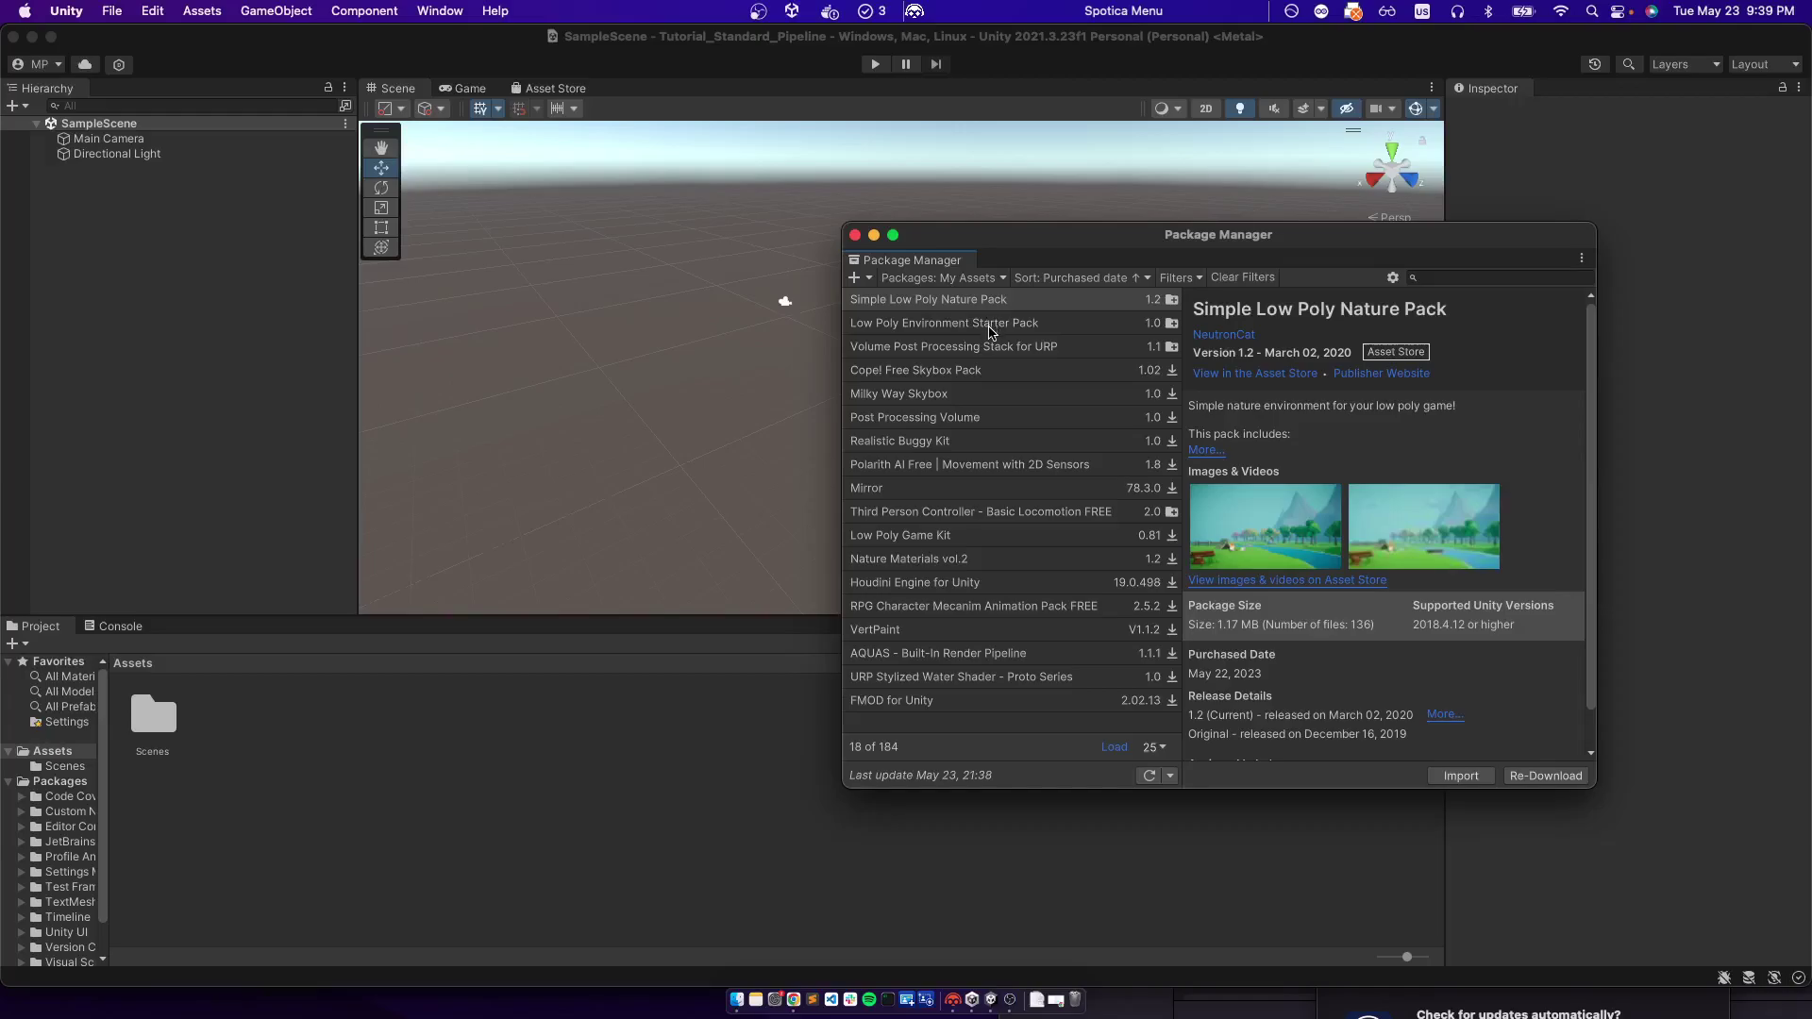
Search My Assets for "third person" and import all contents of Third Person Controller - Basic Locomotion FREE into the project
left_click(1466, 279)
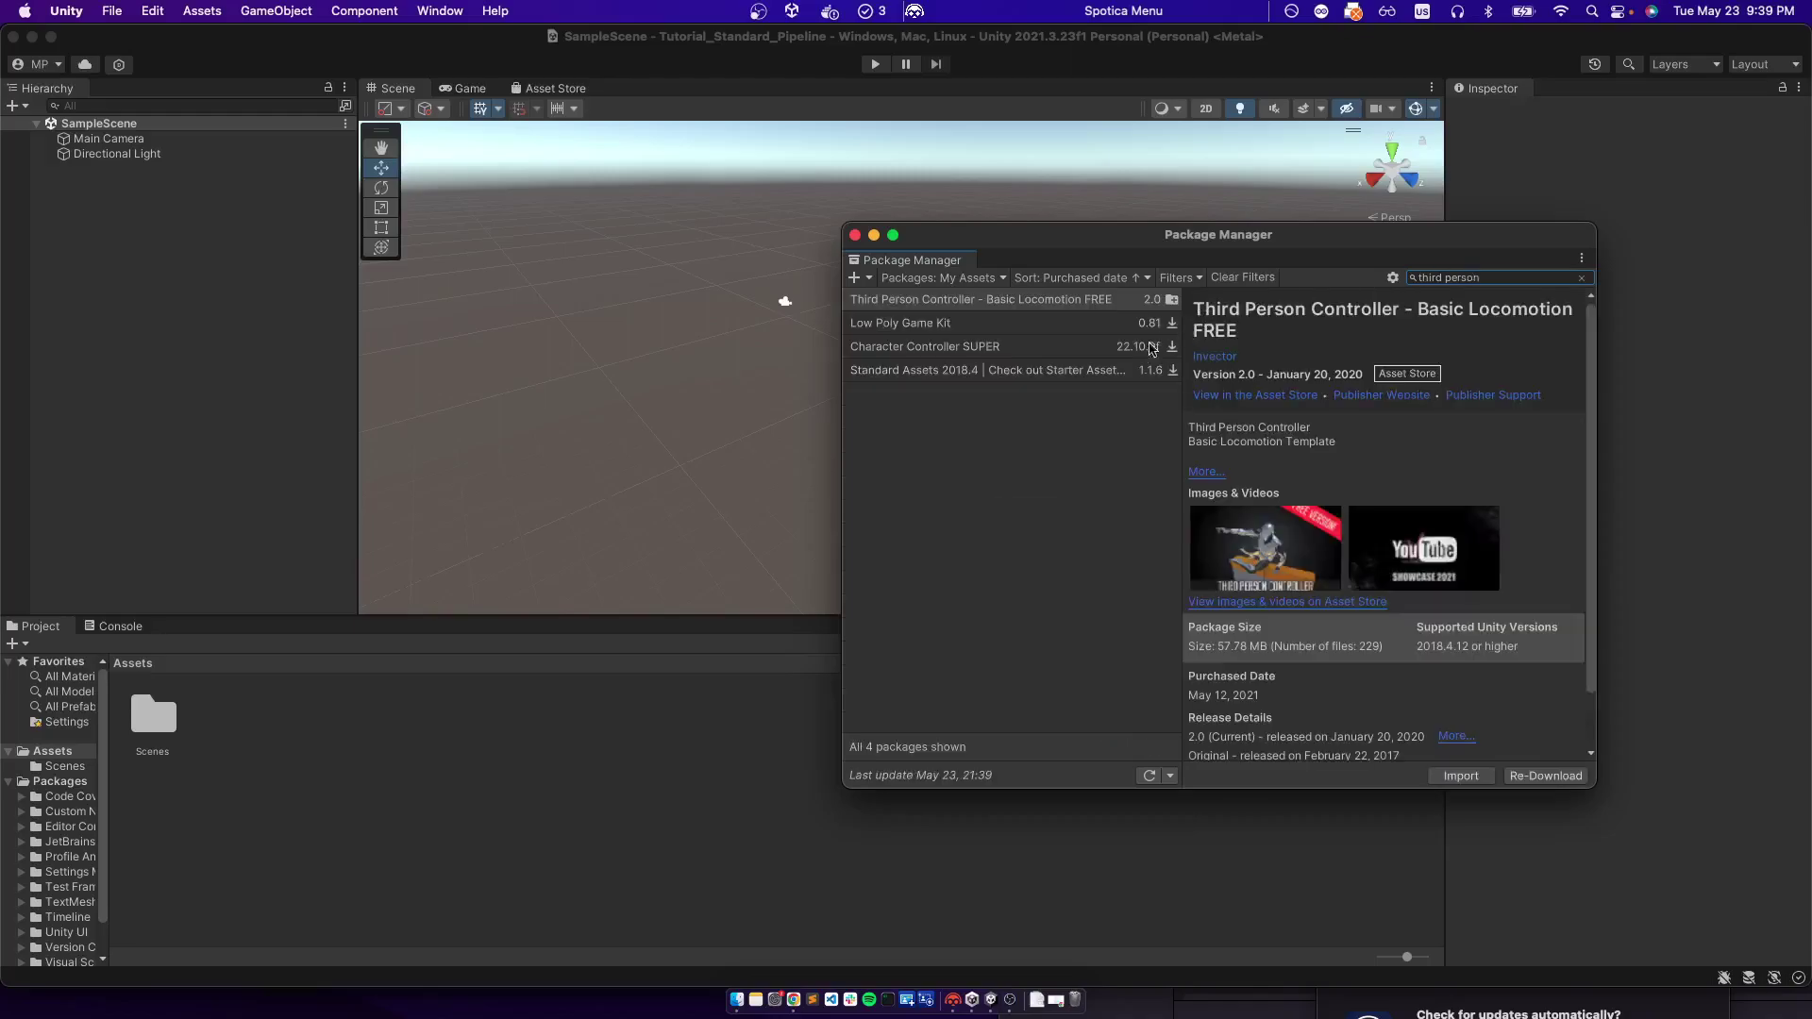
left_click(990, 324)
left_click(982, 300)
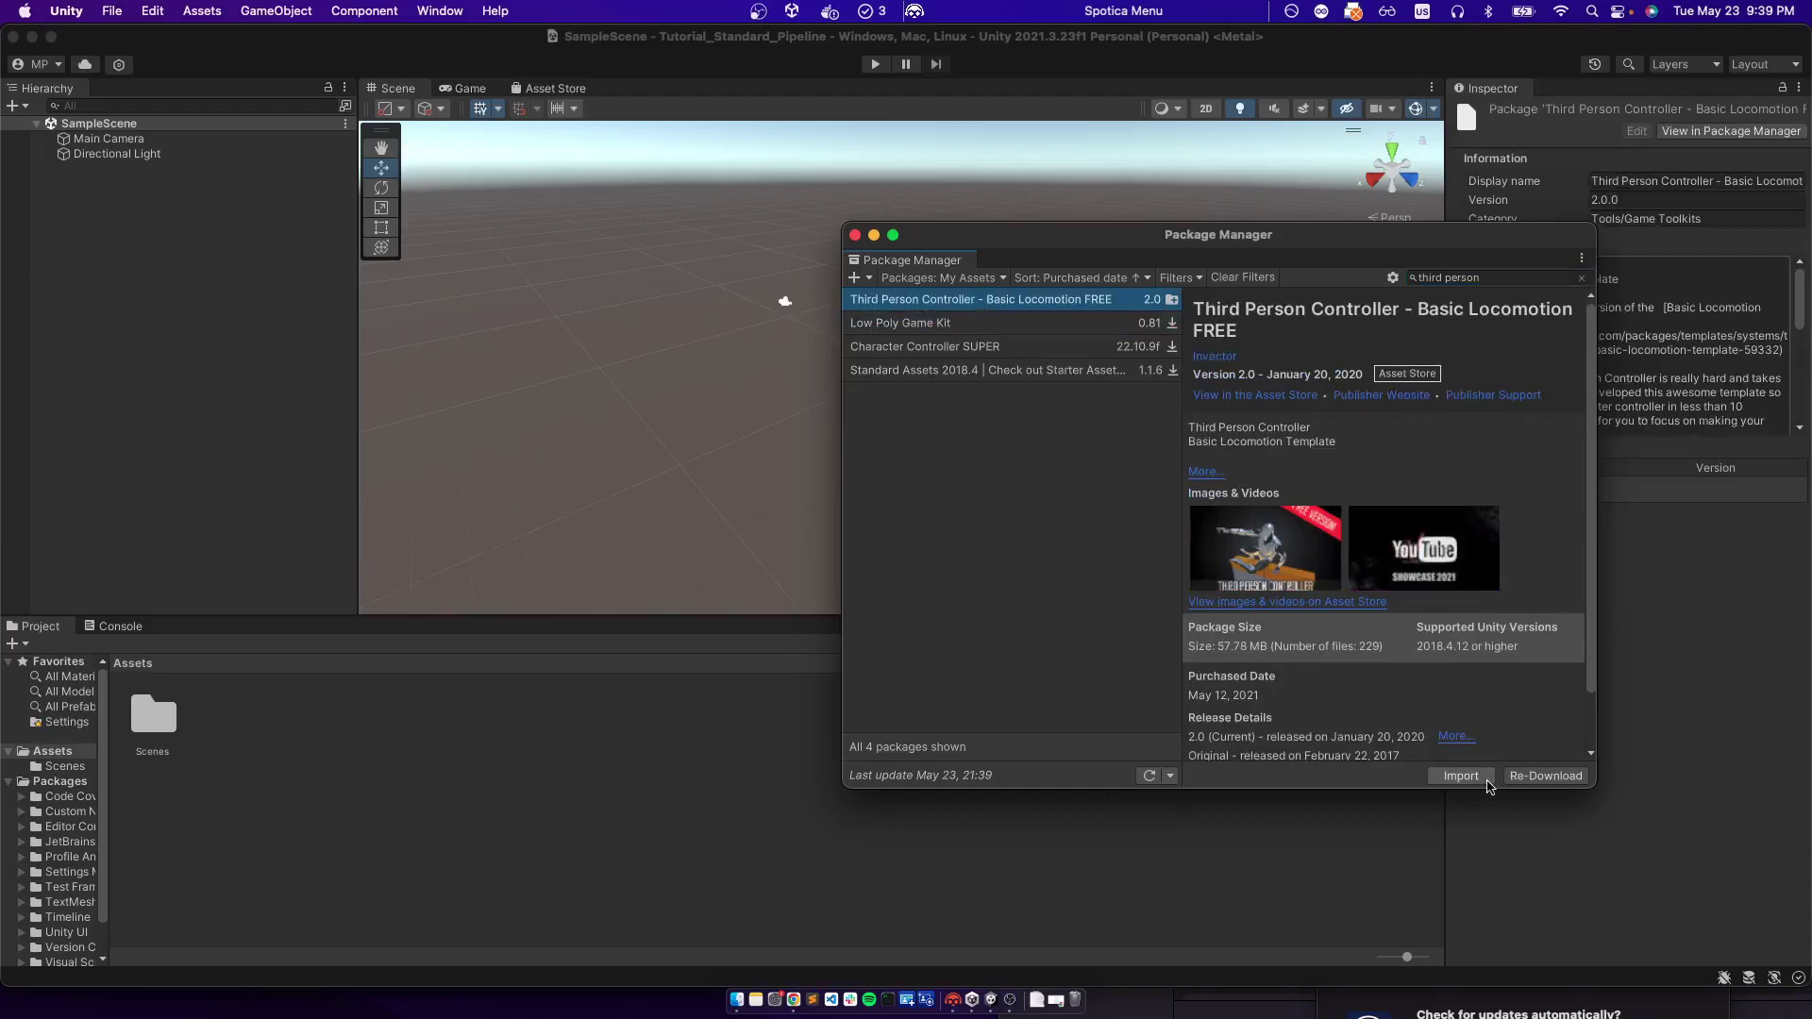
left_click(1461, 776)
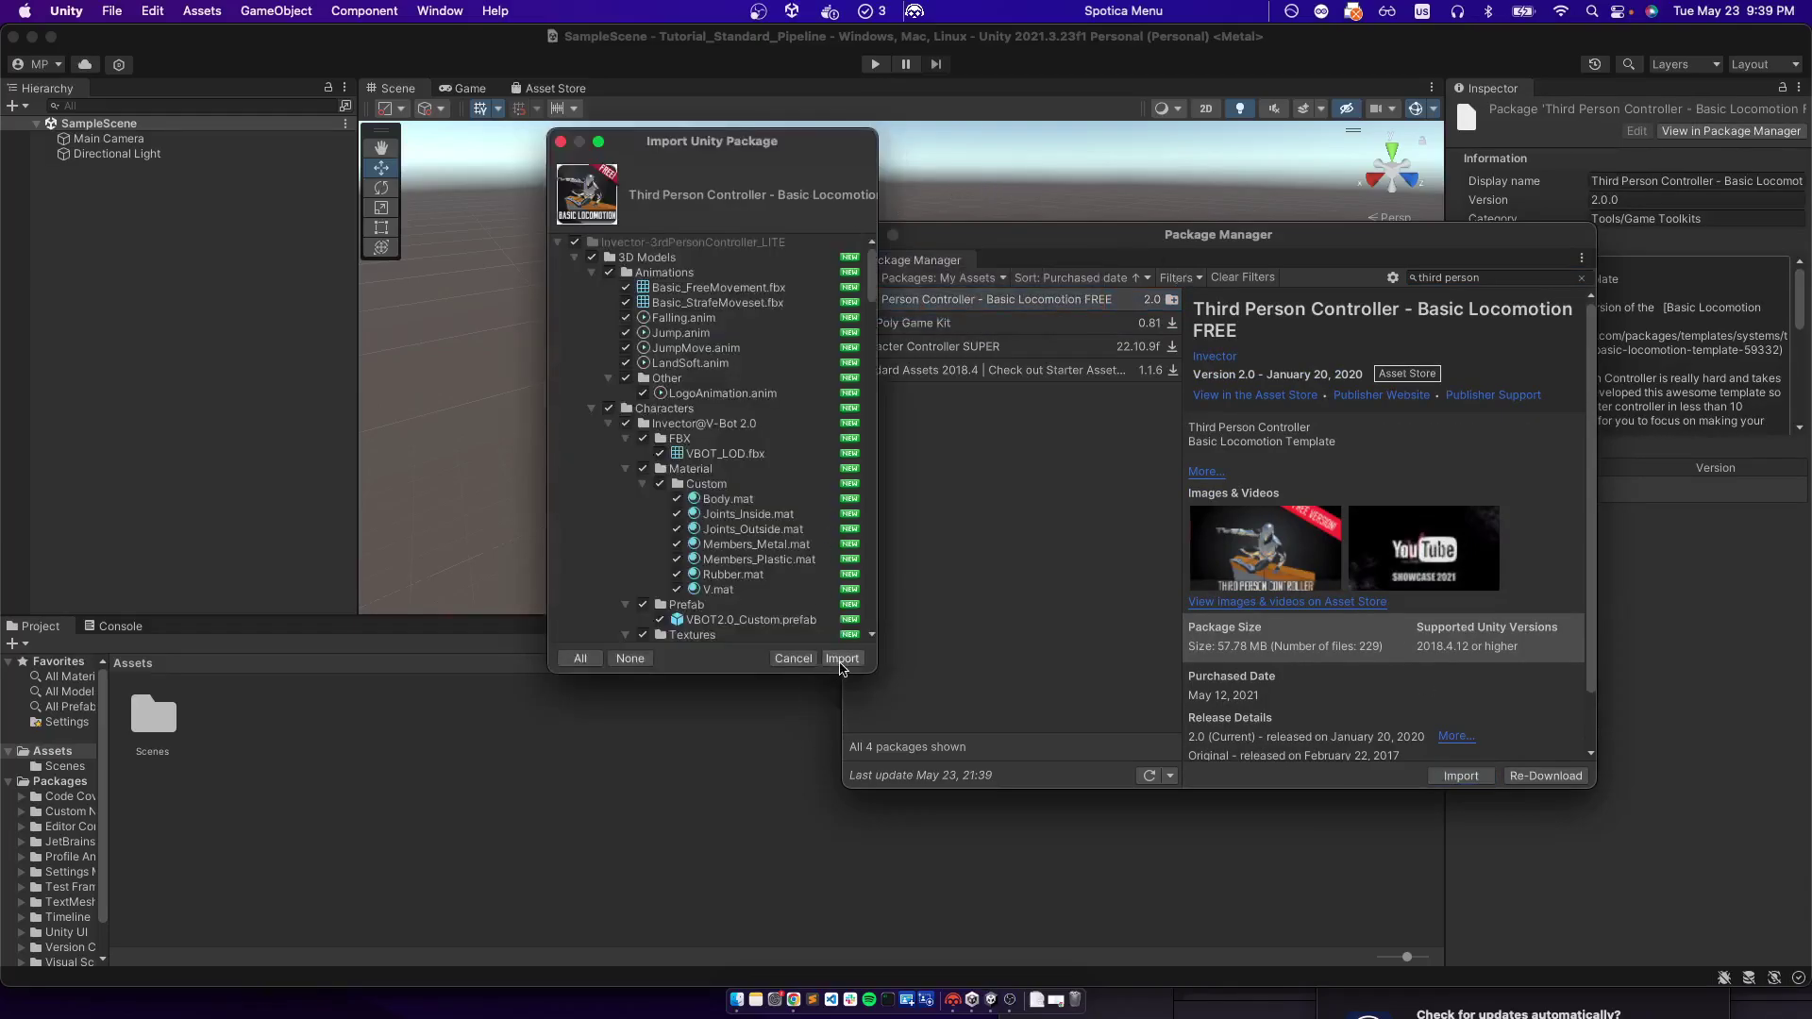
left_click(841, 659)
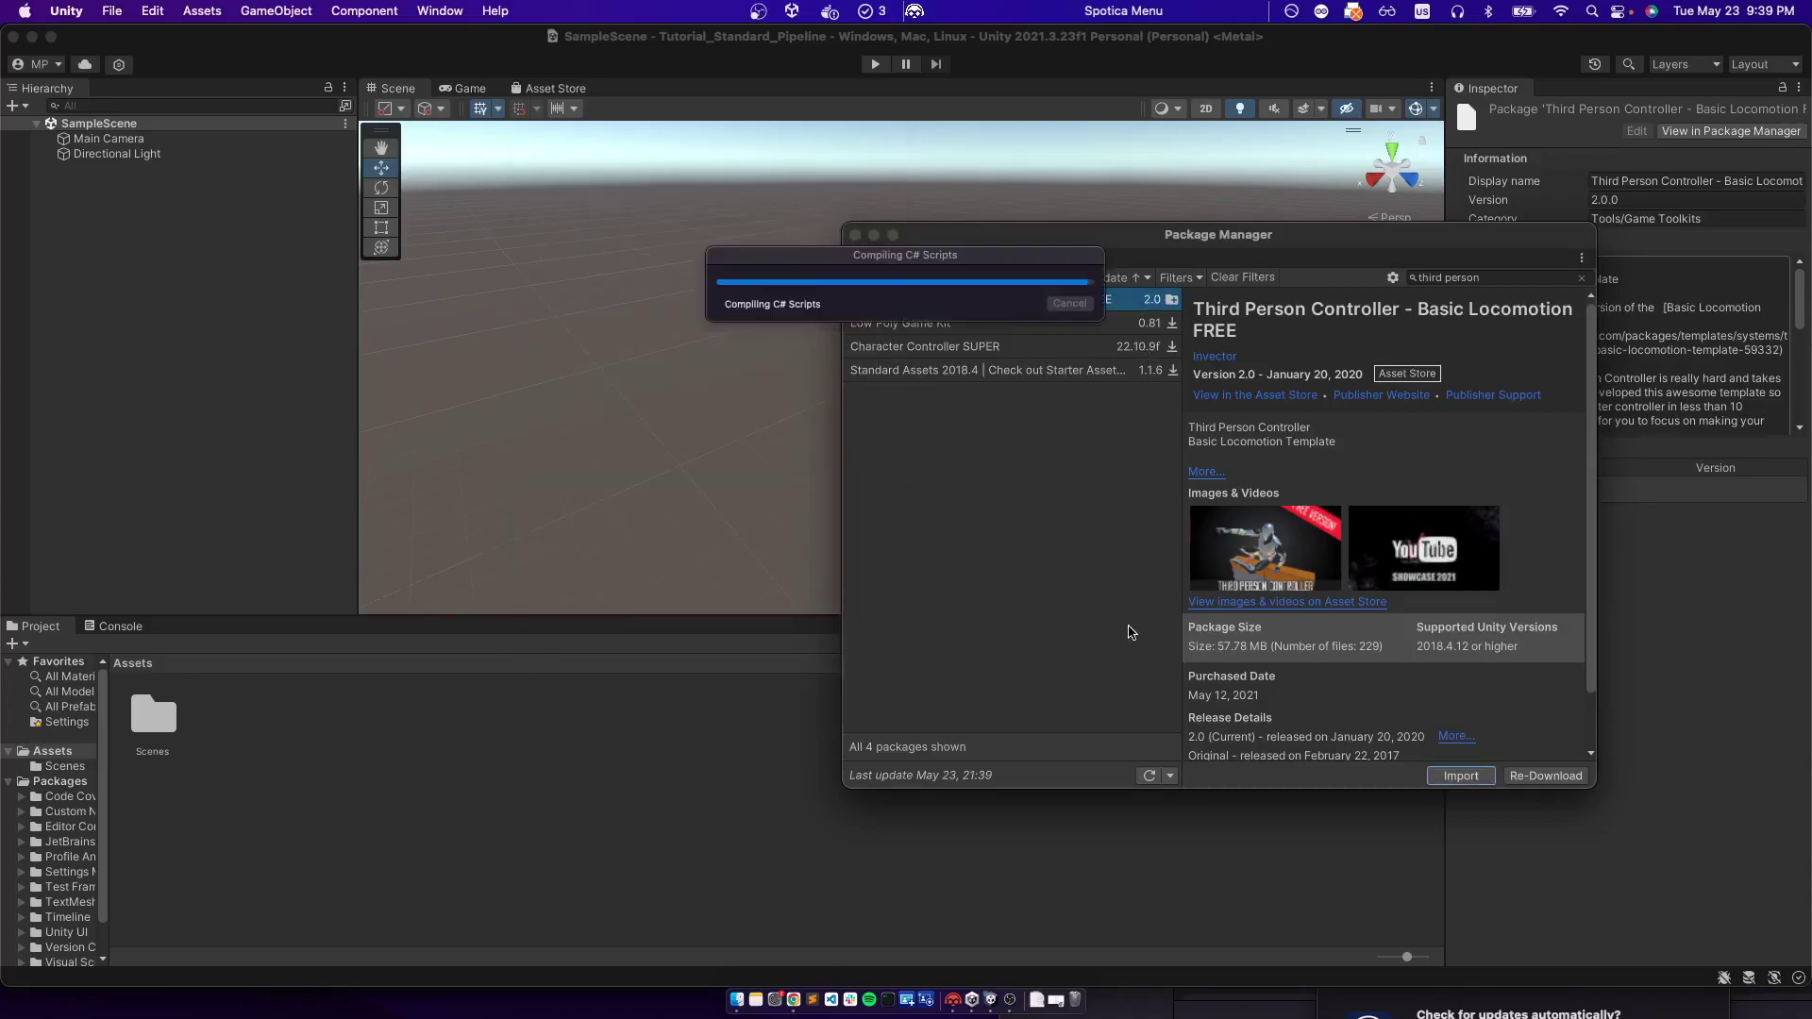
Check the Third Person Controller - Basic Locomotion FREE Asset Store page in Chrome, and return to the Unity editor
left_click(794, 1000)
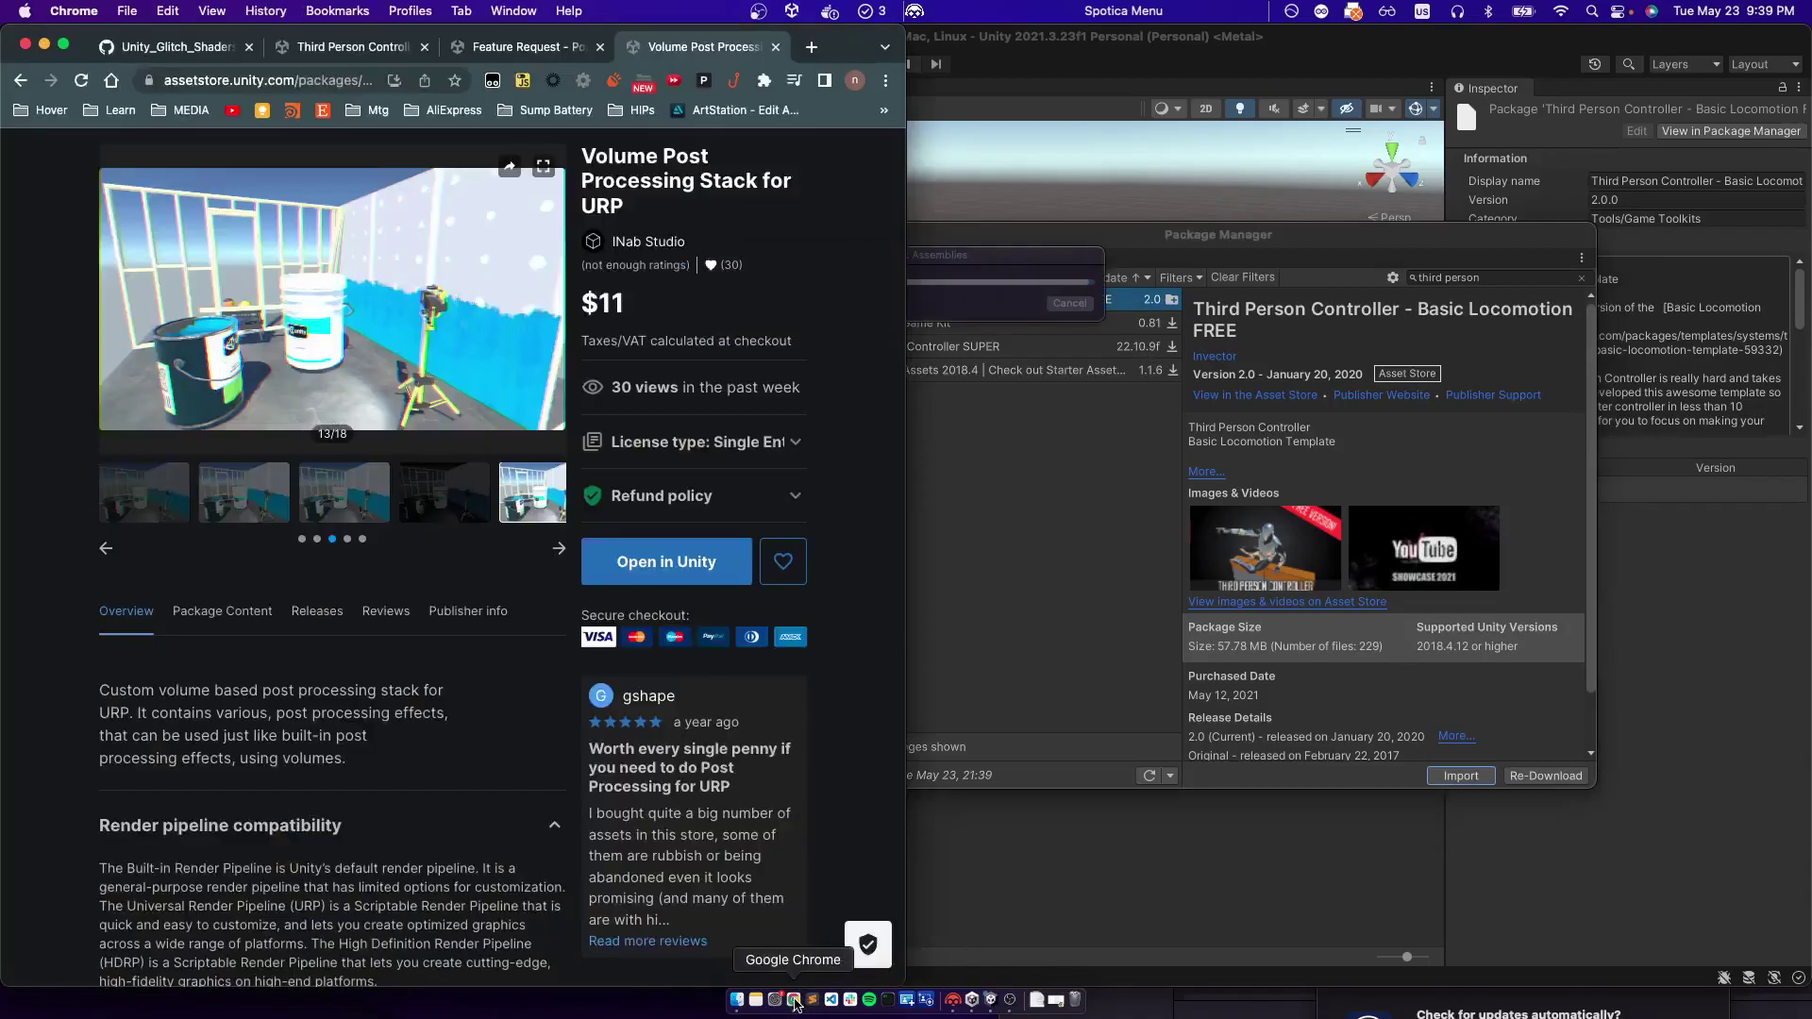
left_click(342, 47)
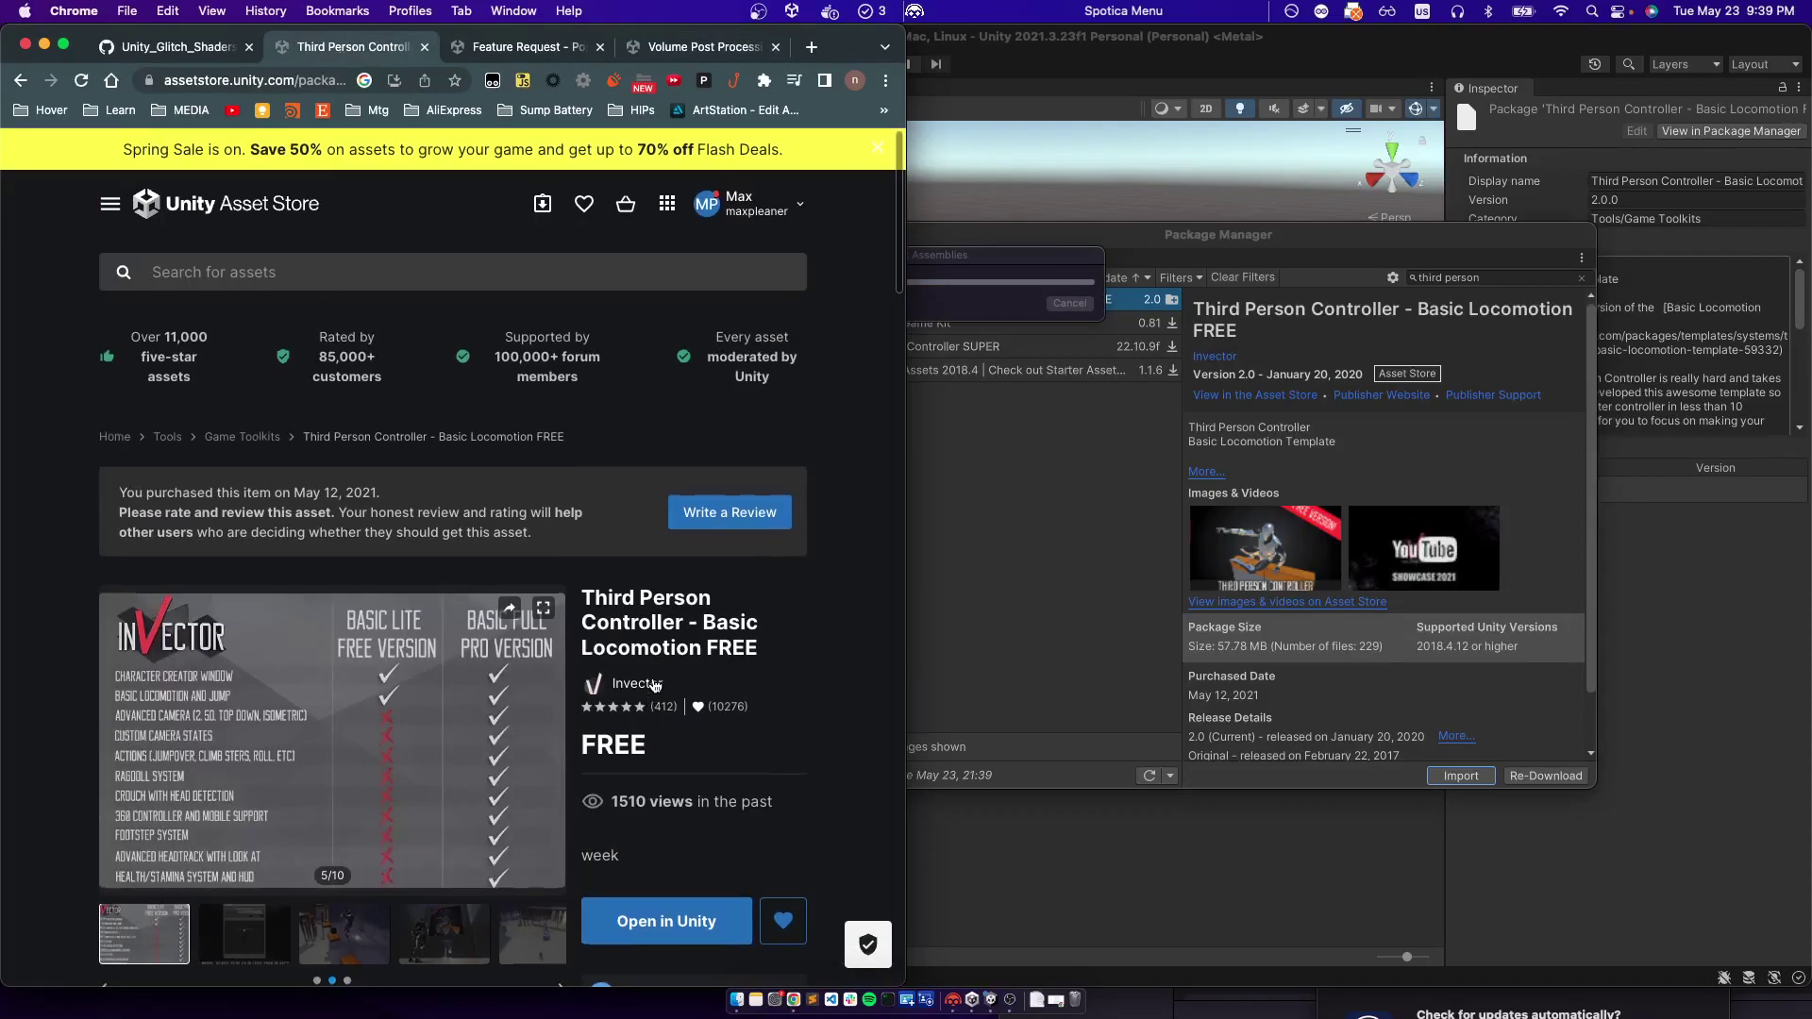
scroll(655, 685, "down", 3)
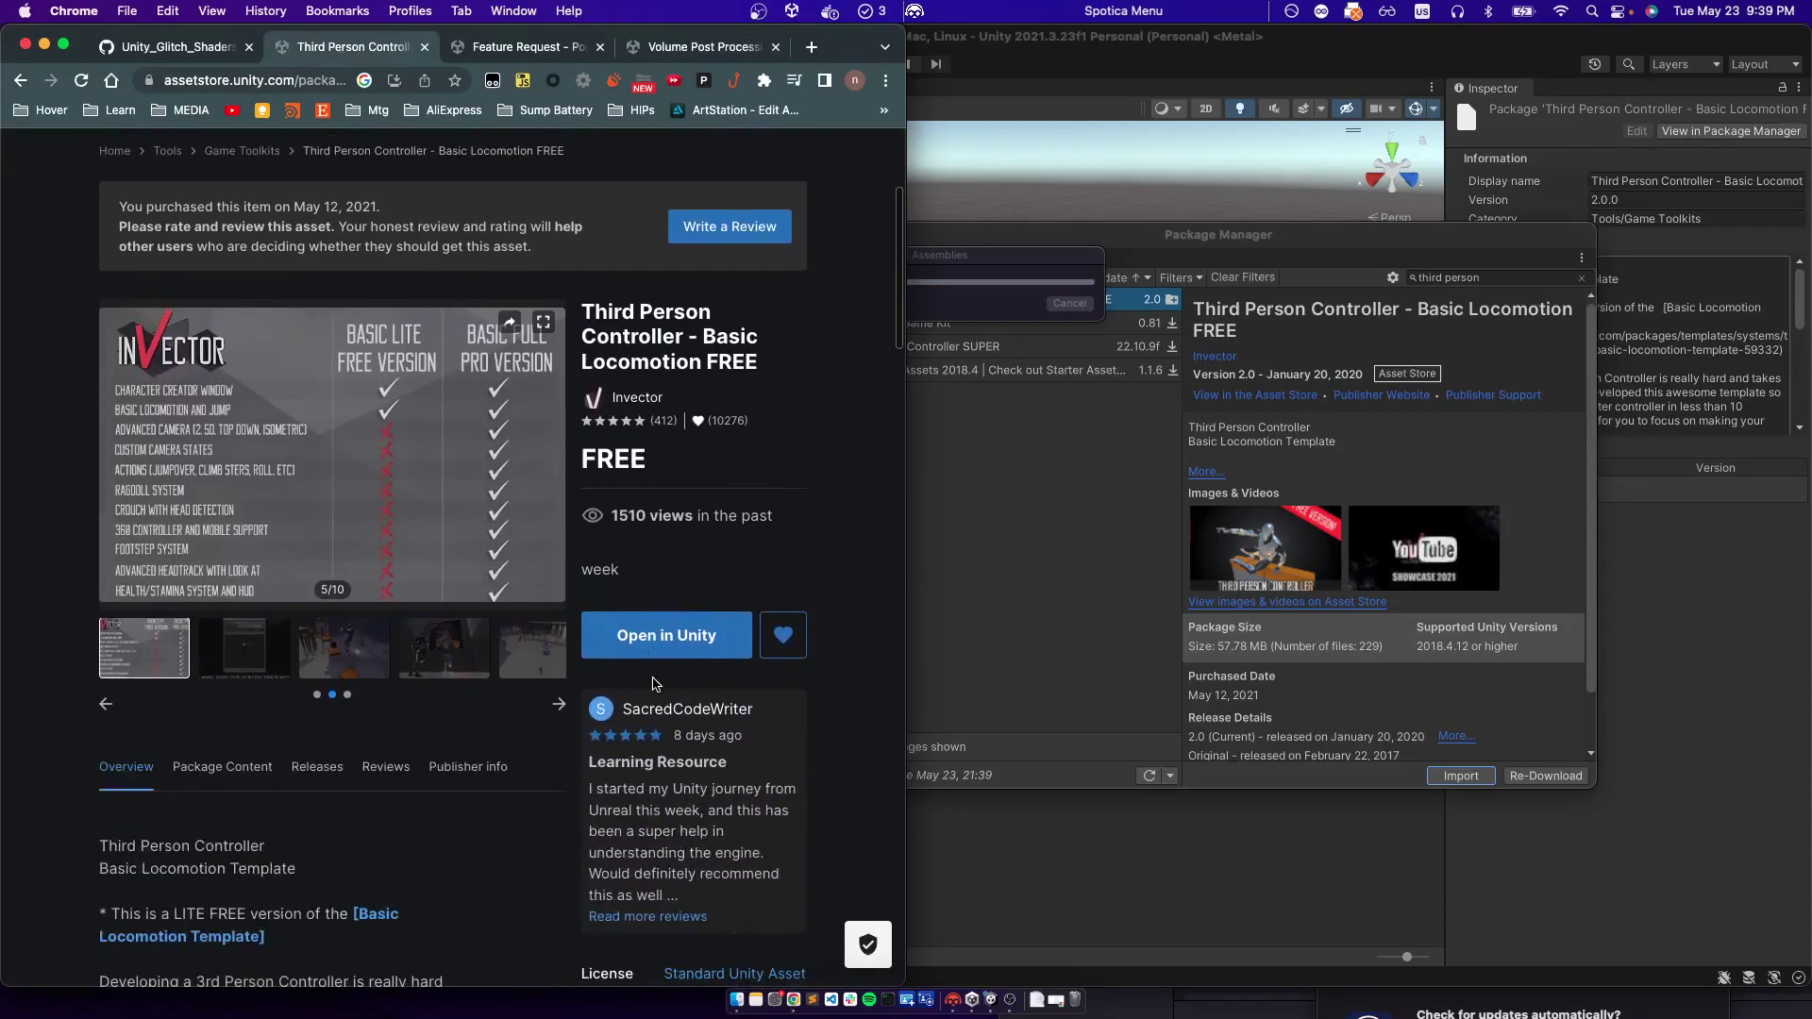
left_click(1099, 81)
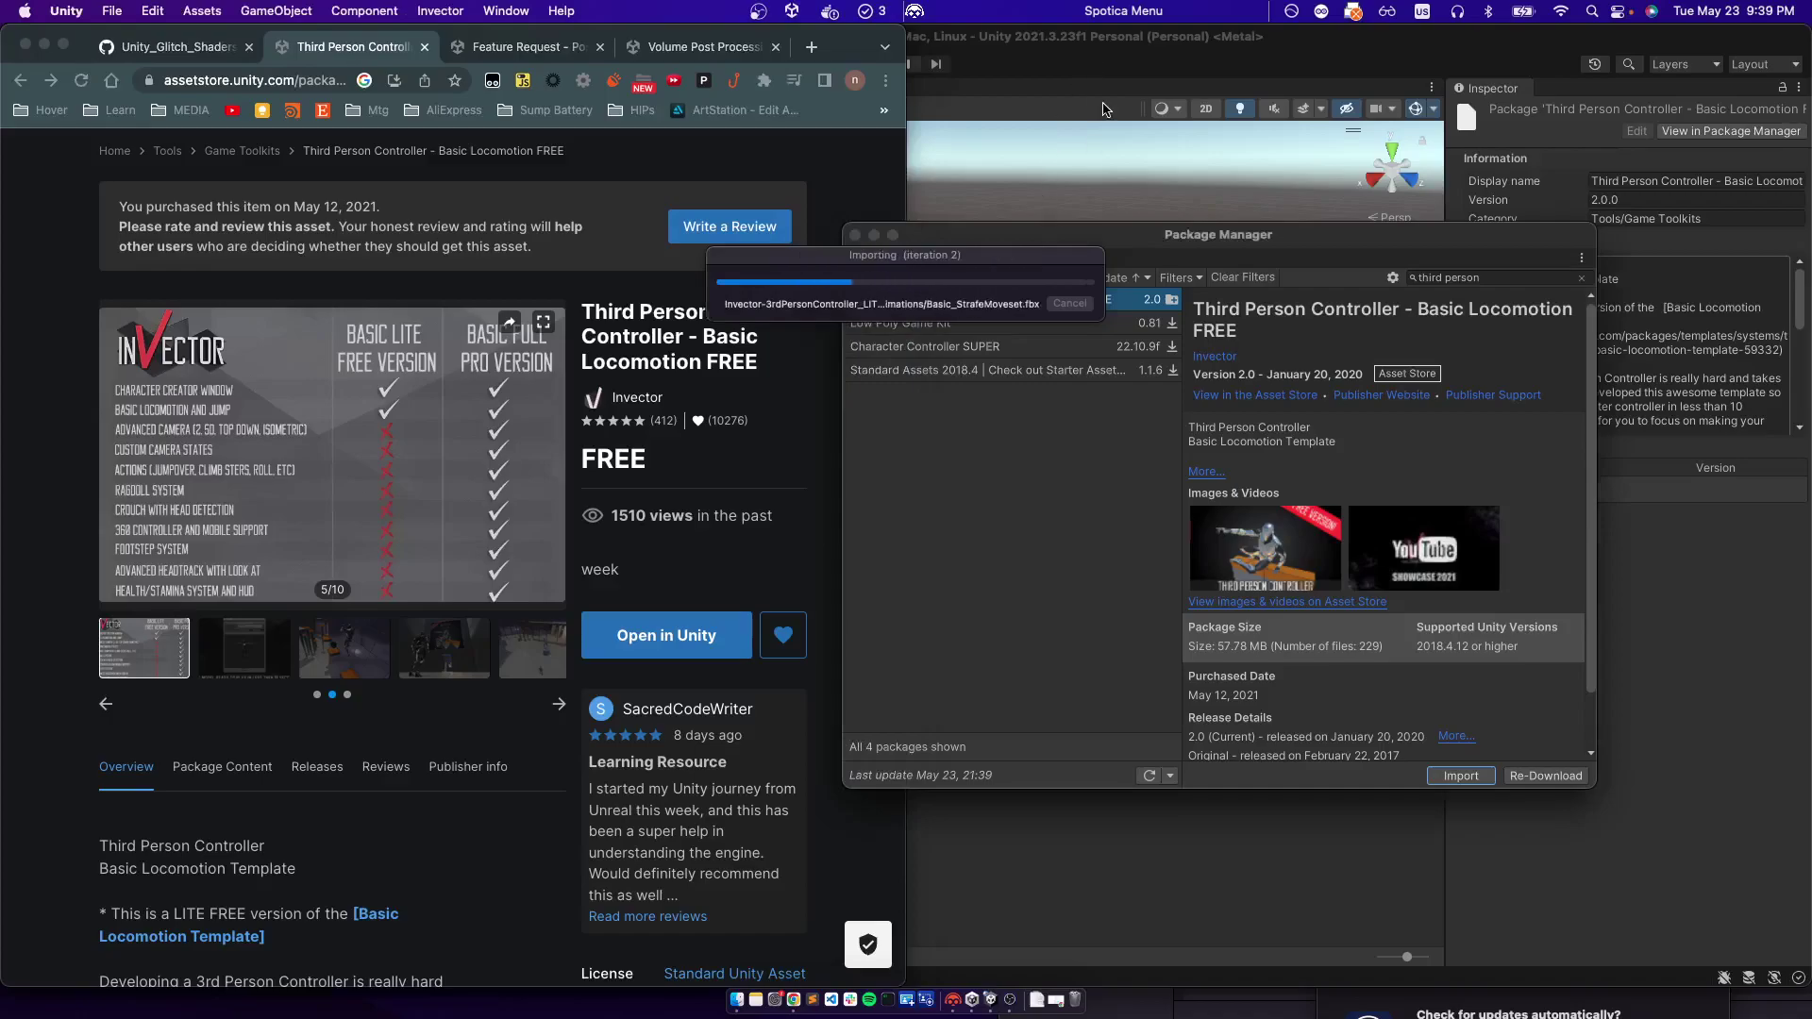
left_click(1135, 54)
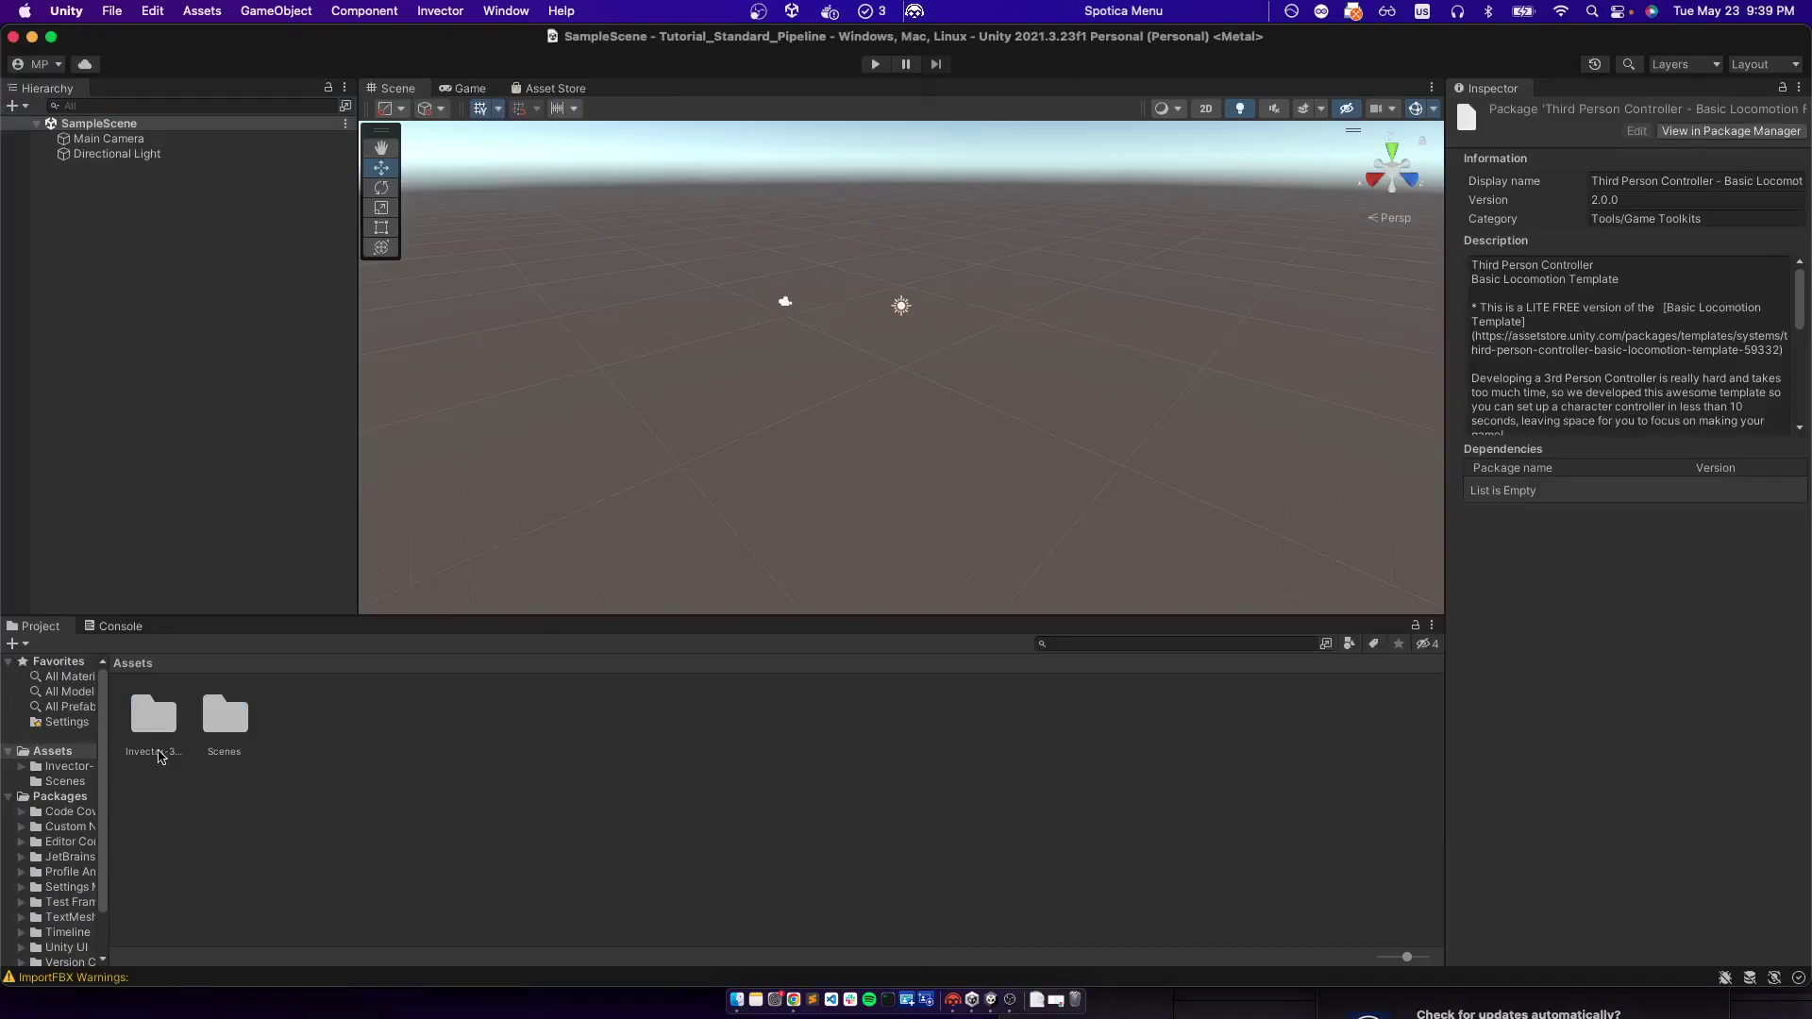
Open the Invector_BasicLocomotion scene from the Invector-3rdPersonController_LITE folder and frame the ThirdPersonController_LITE character in the Scene view
double_click(155, 727)
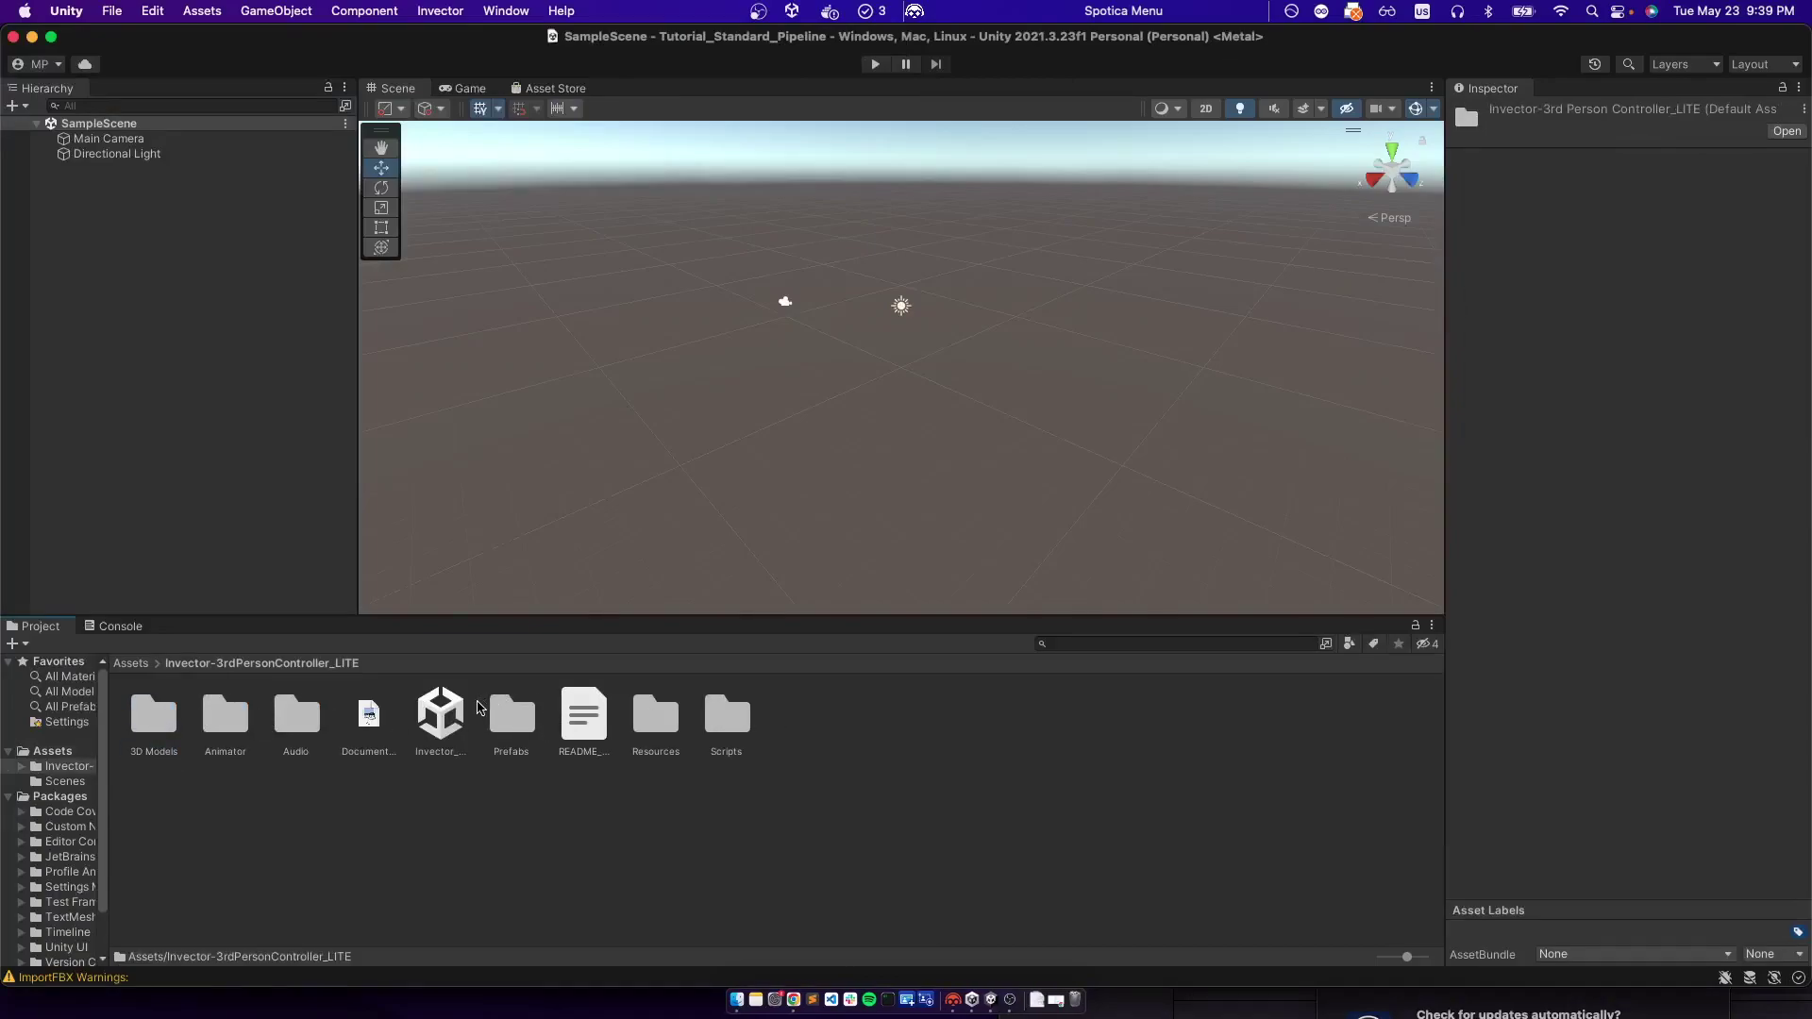
double_click(443, 714)
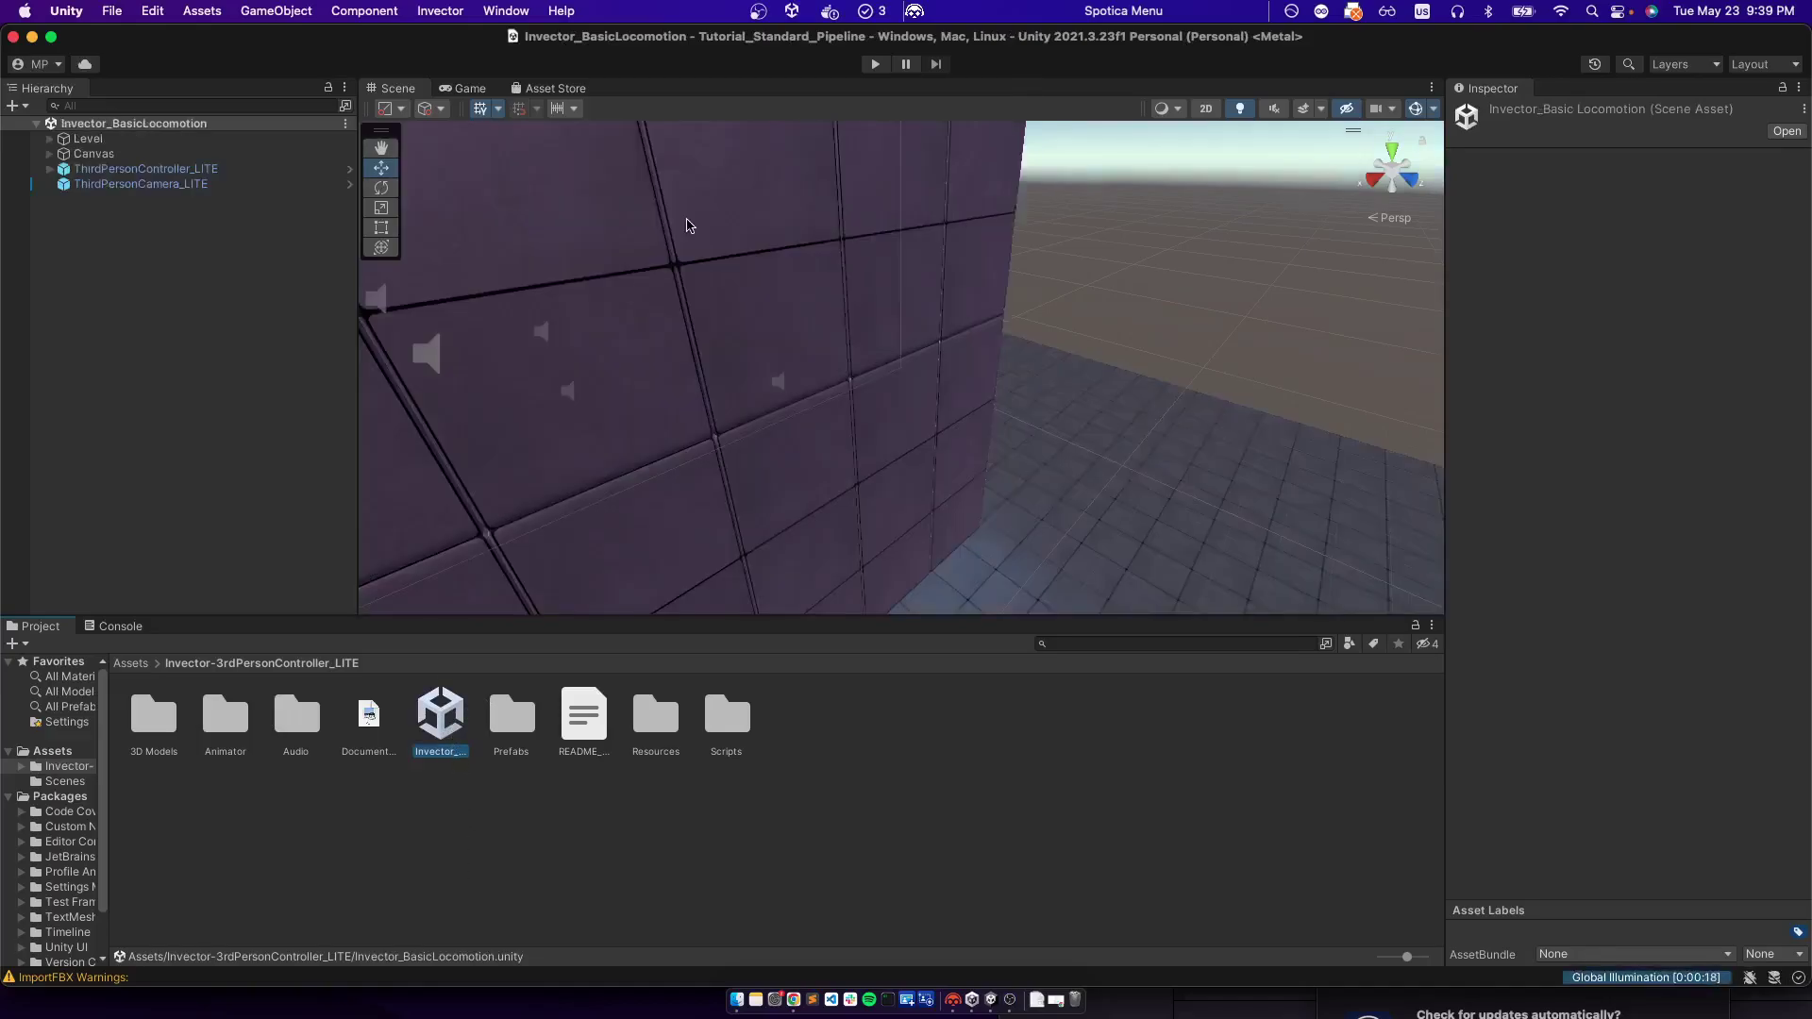
left_click(151, 169)
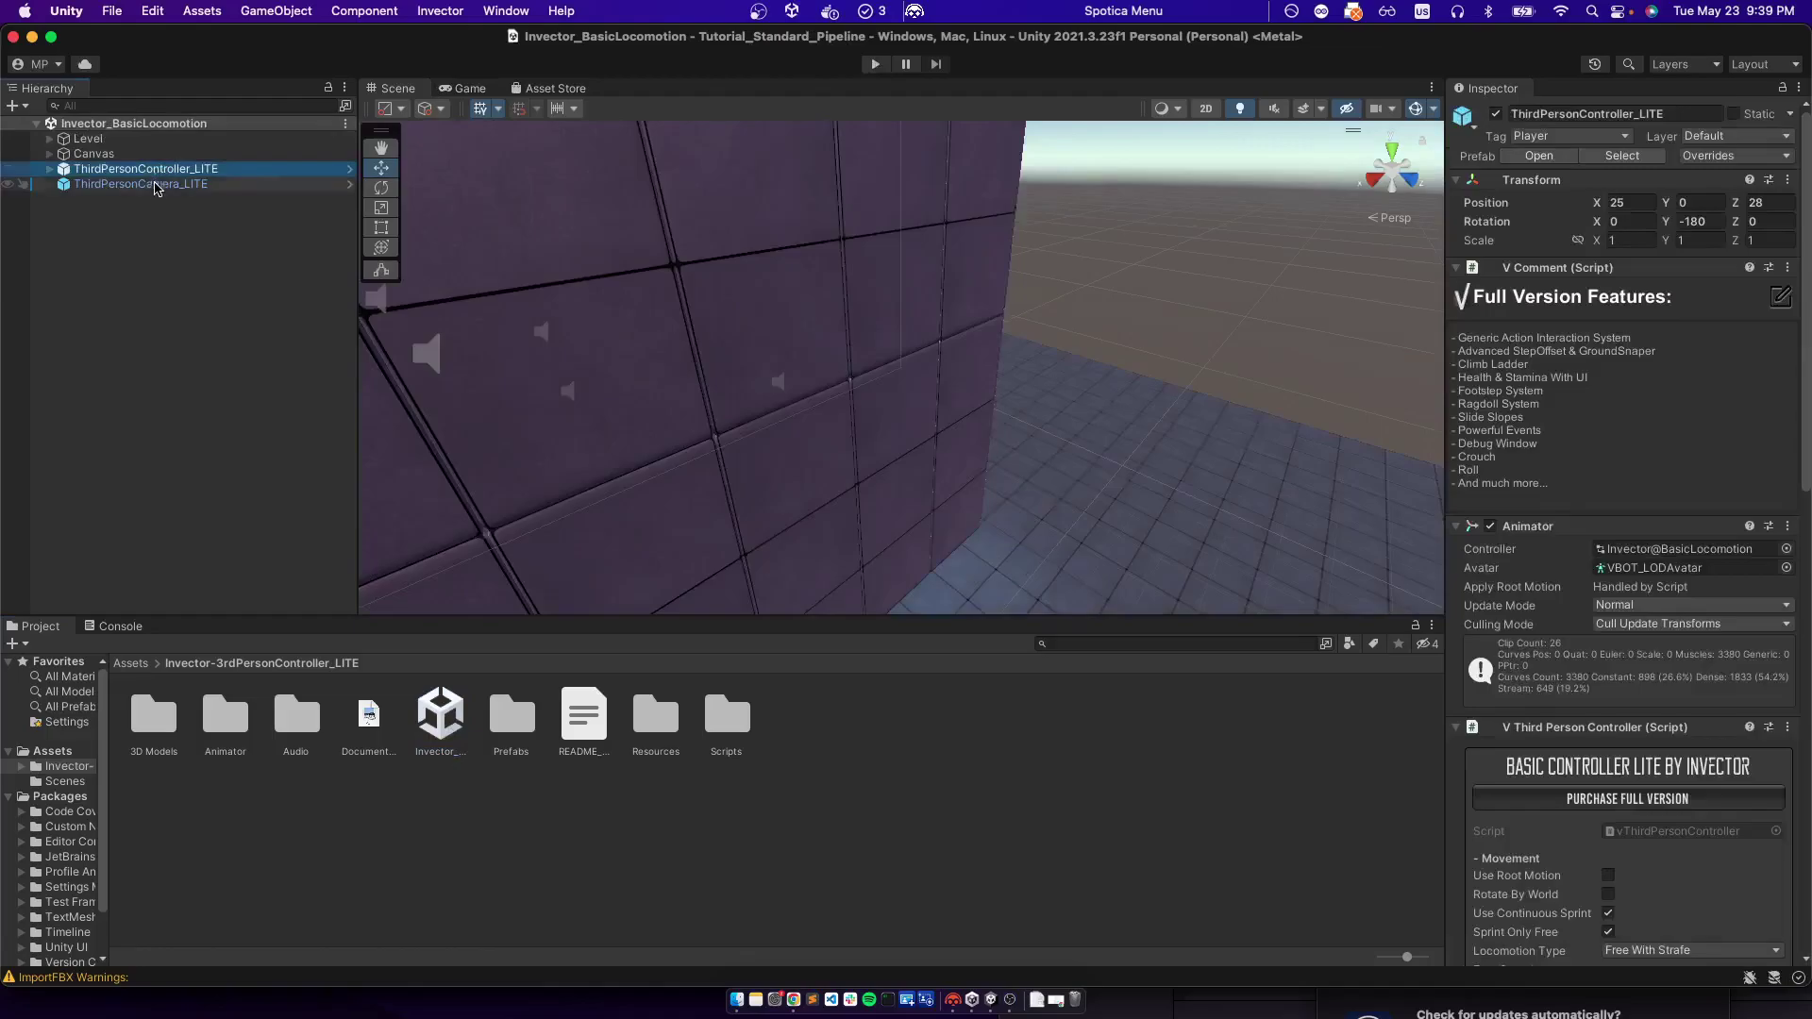
double_click(182, 185)
double_click(147, 169)
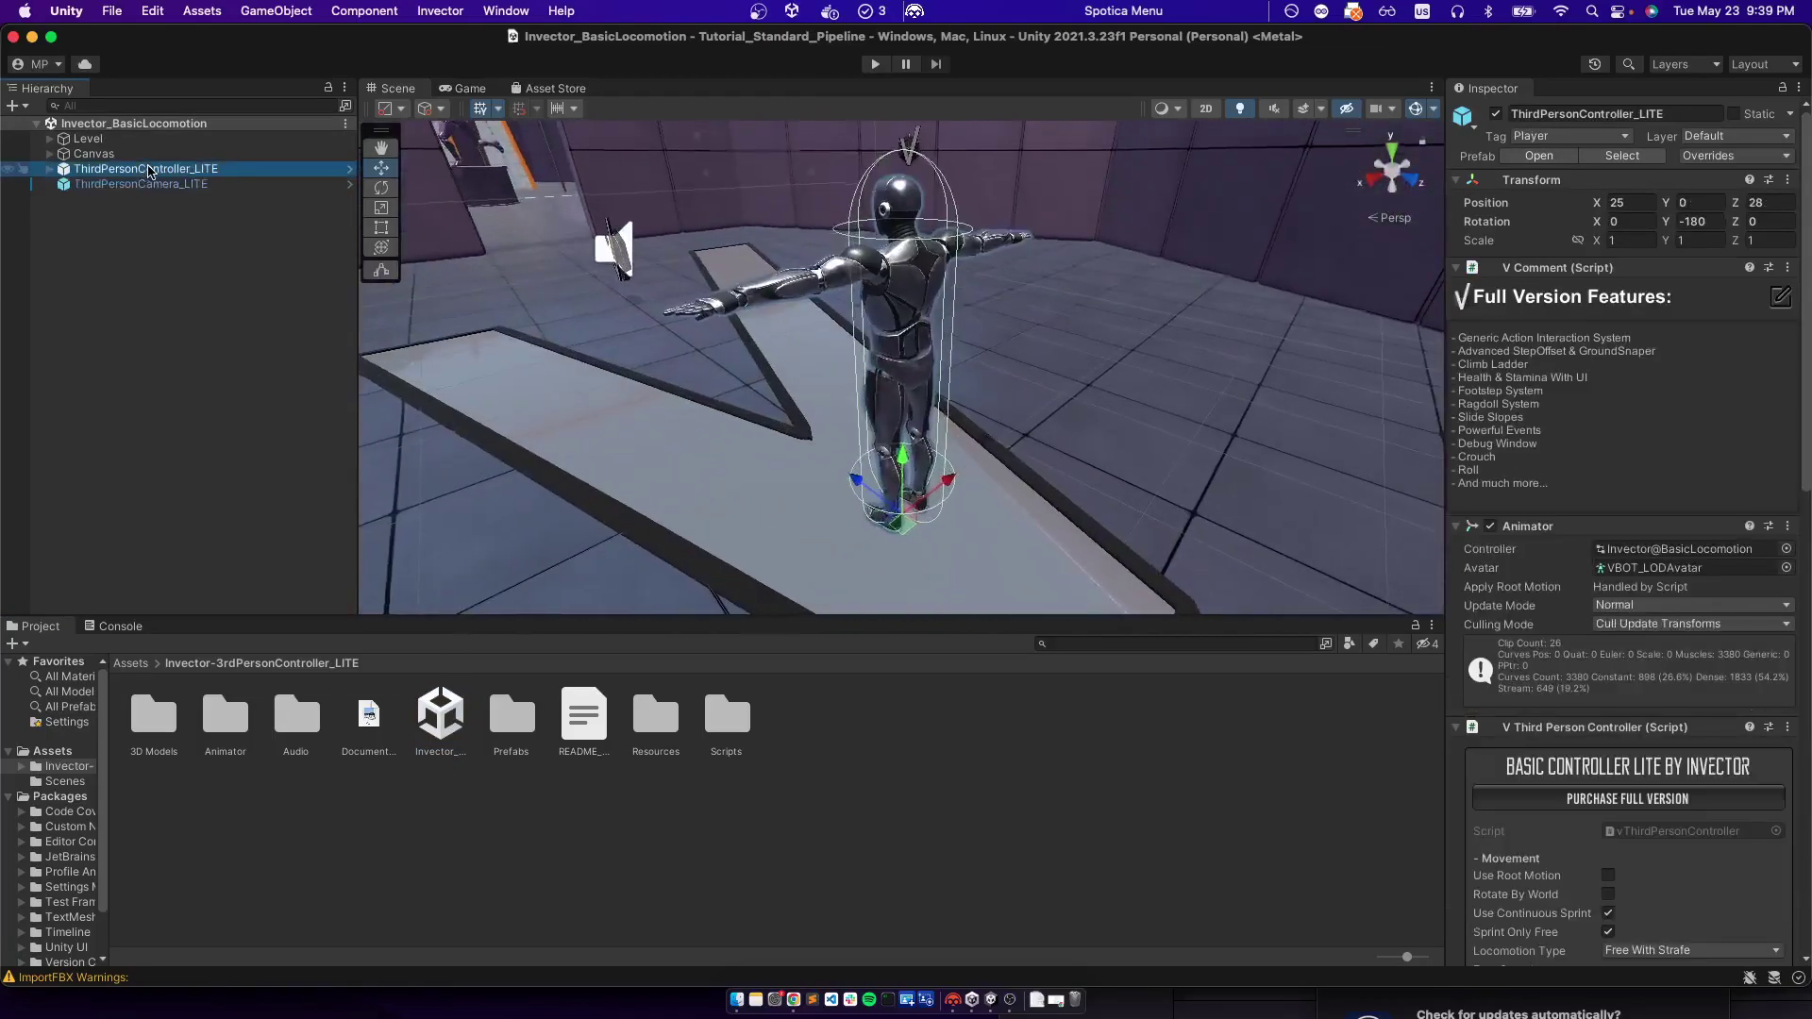
Play-test the demo scene by moving the character around in all directions, and stop Play mode
left_click(885, 66)
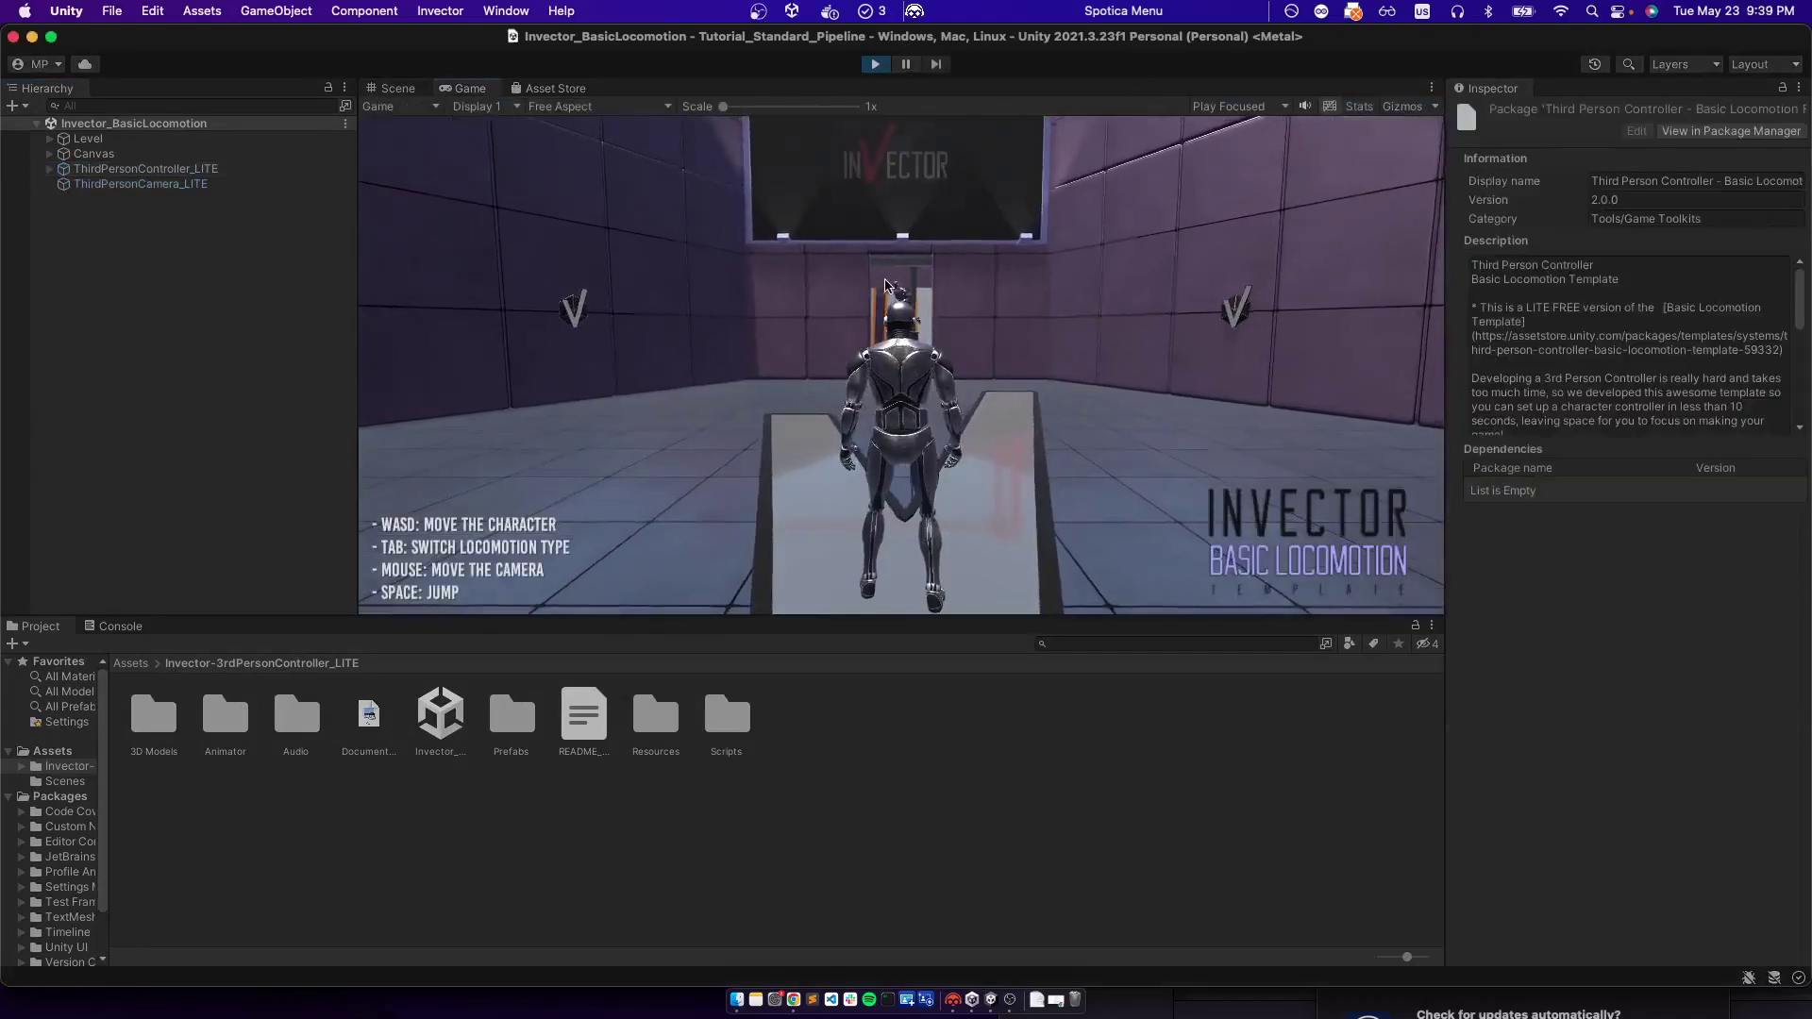
key("w")
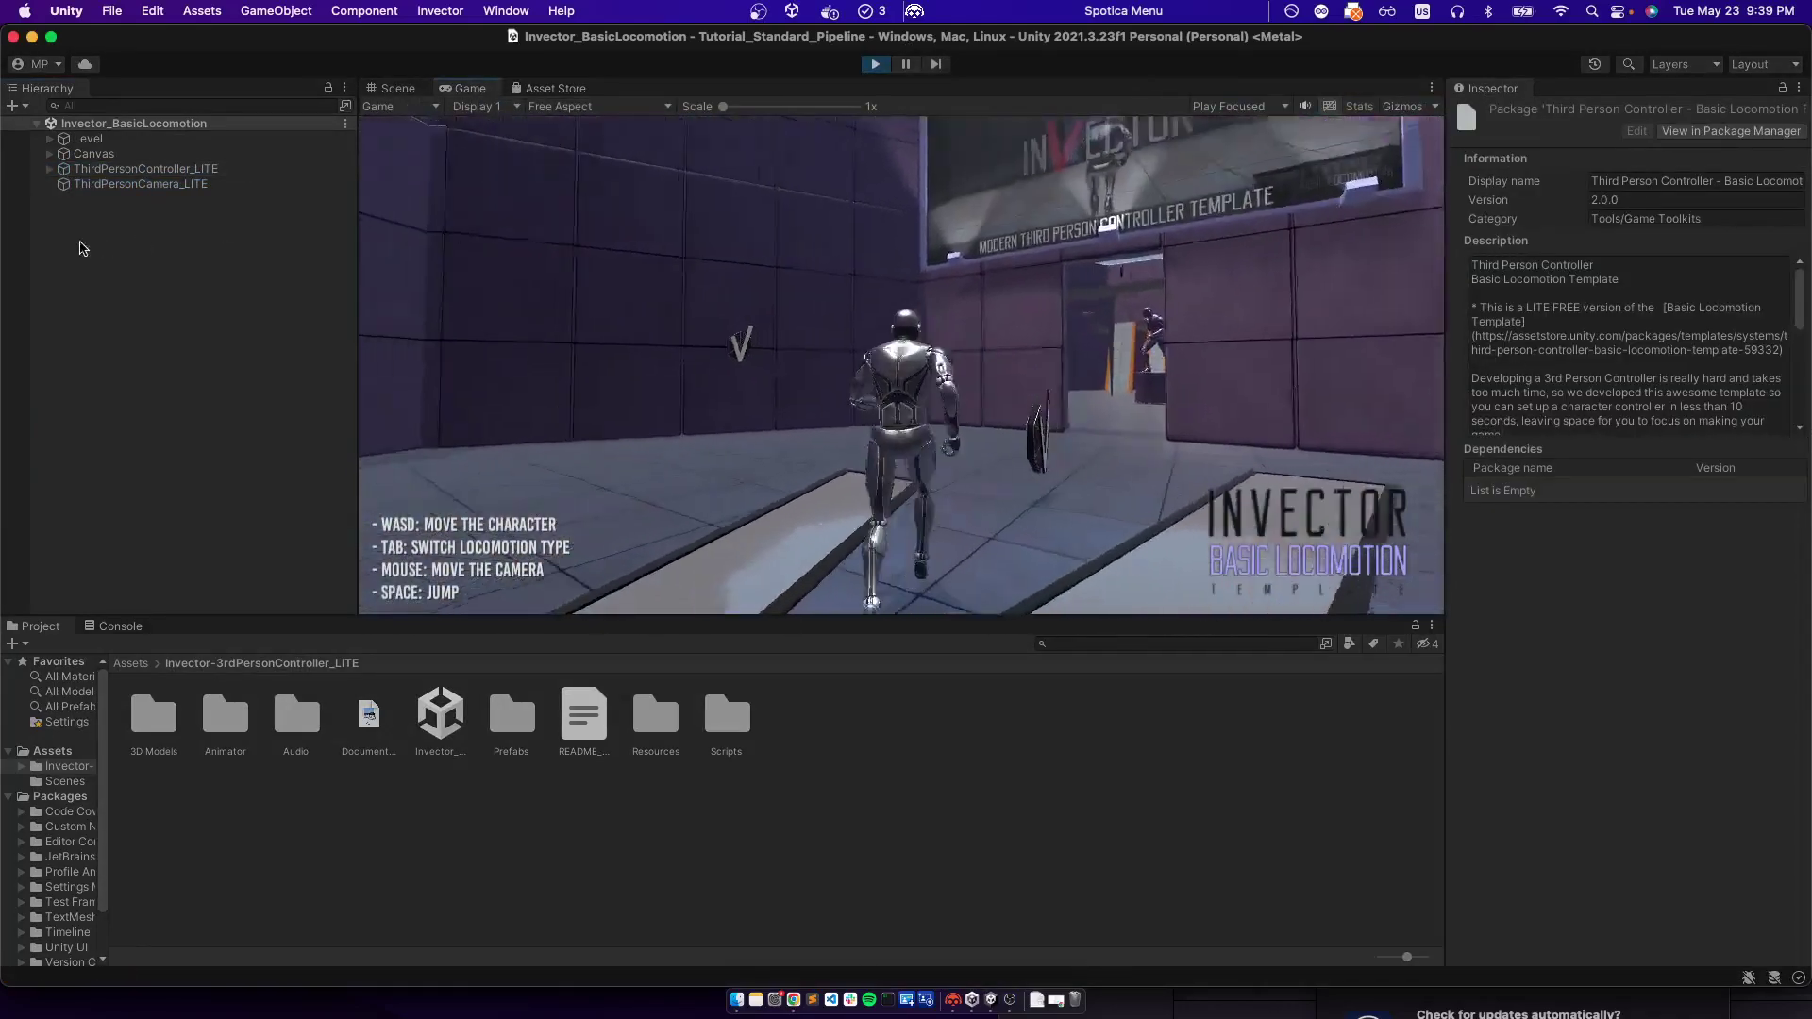
key("w")
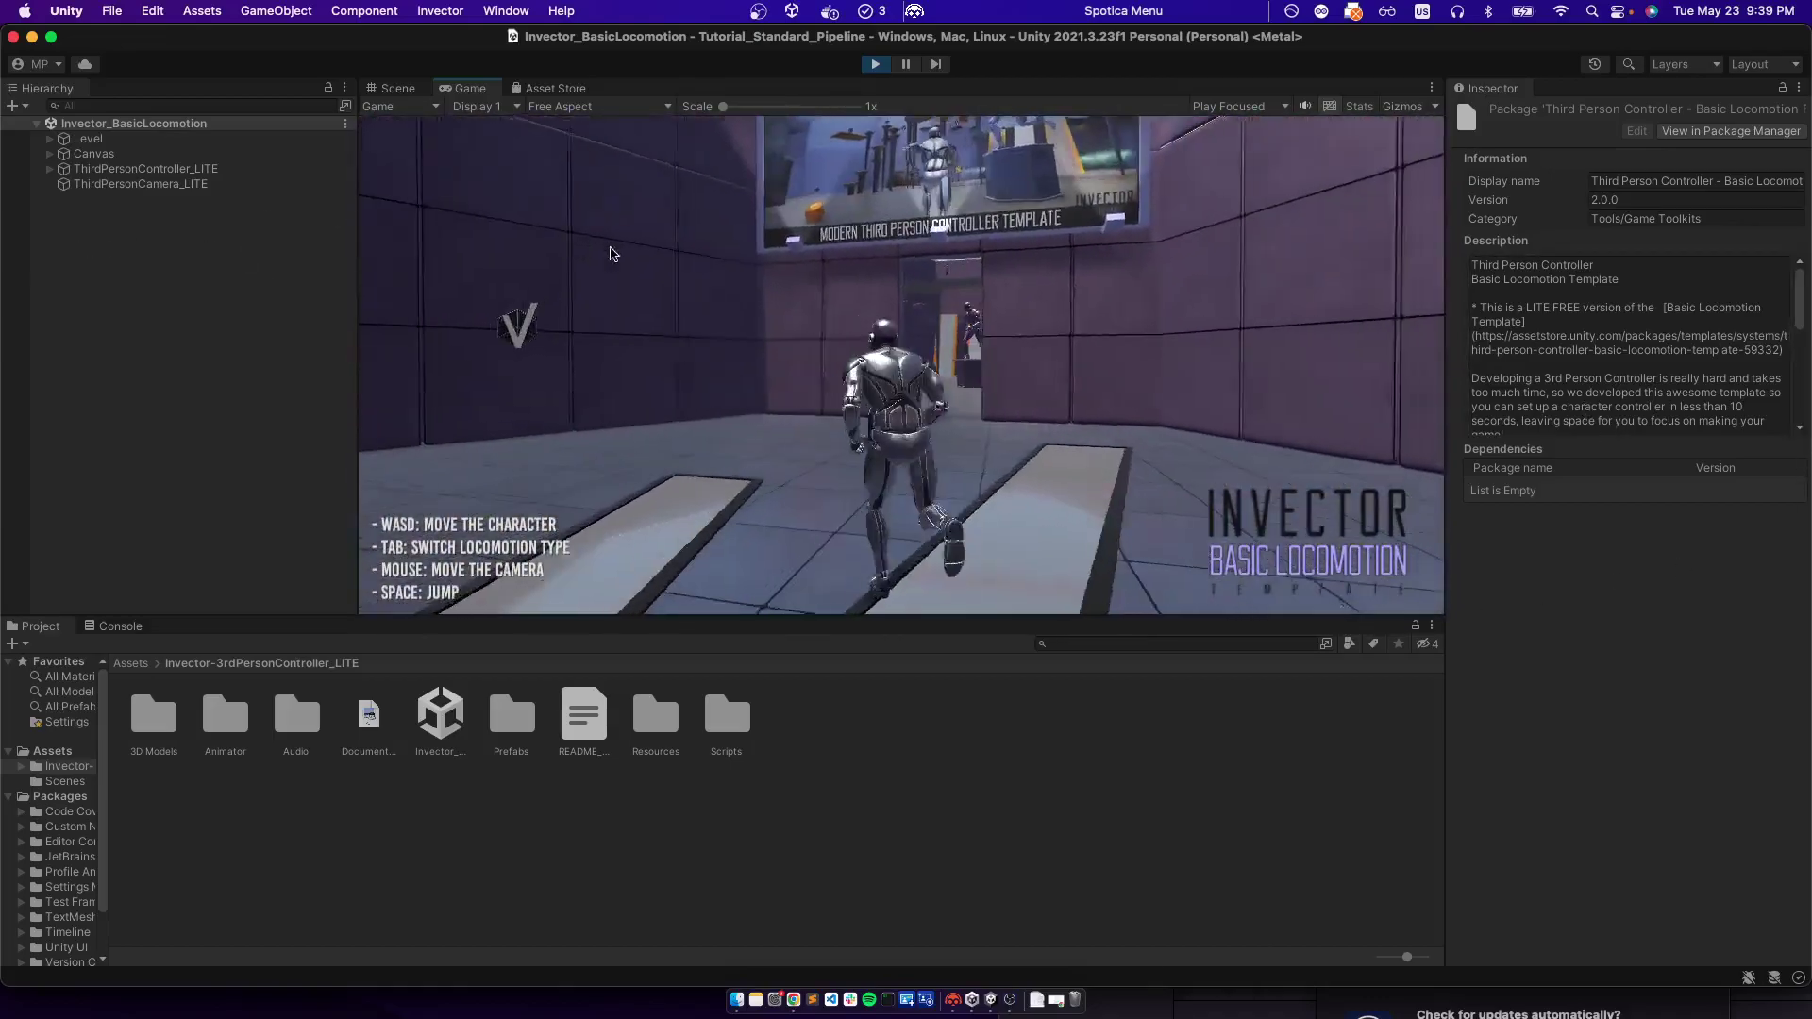
key("d")
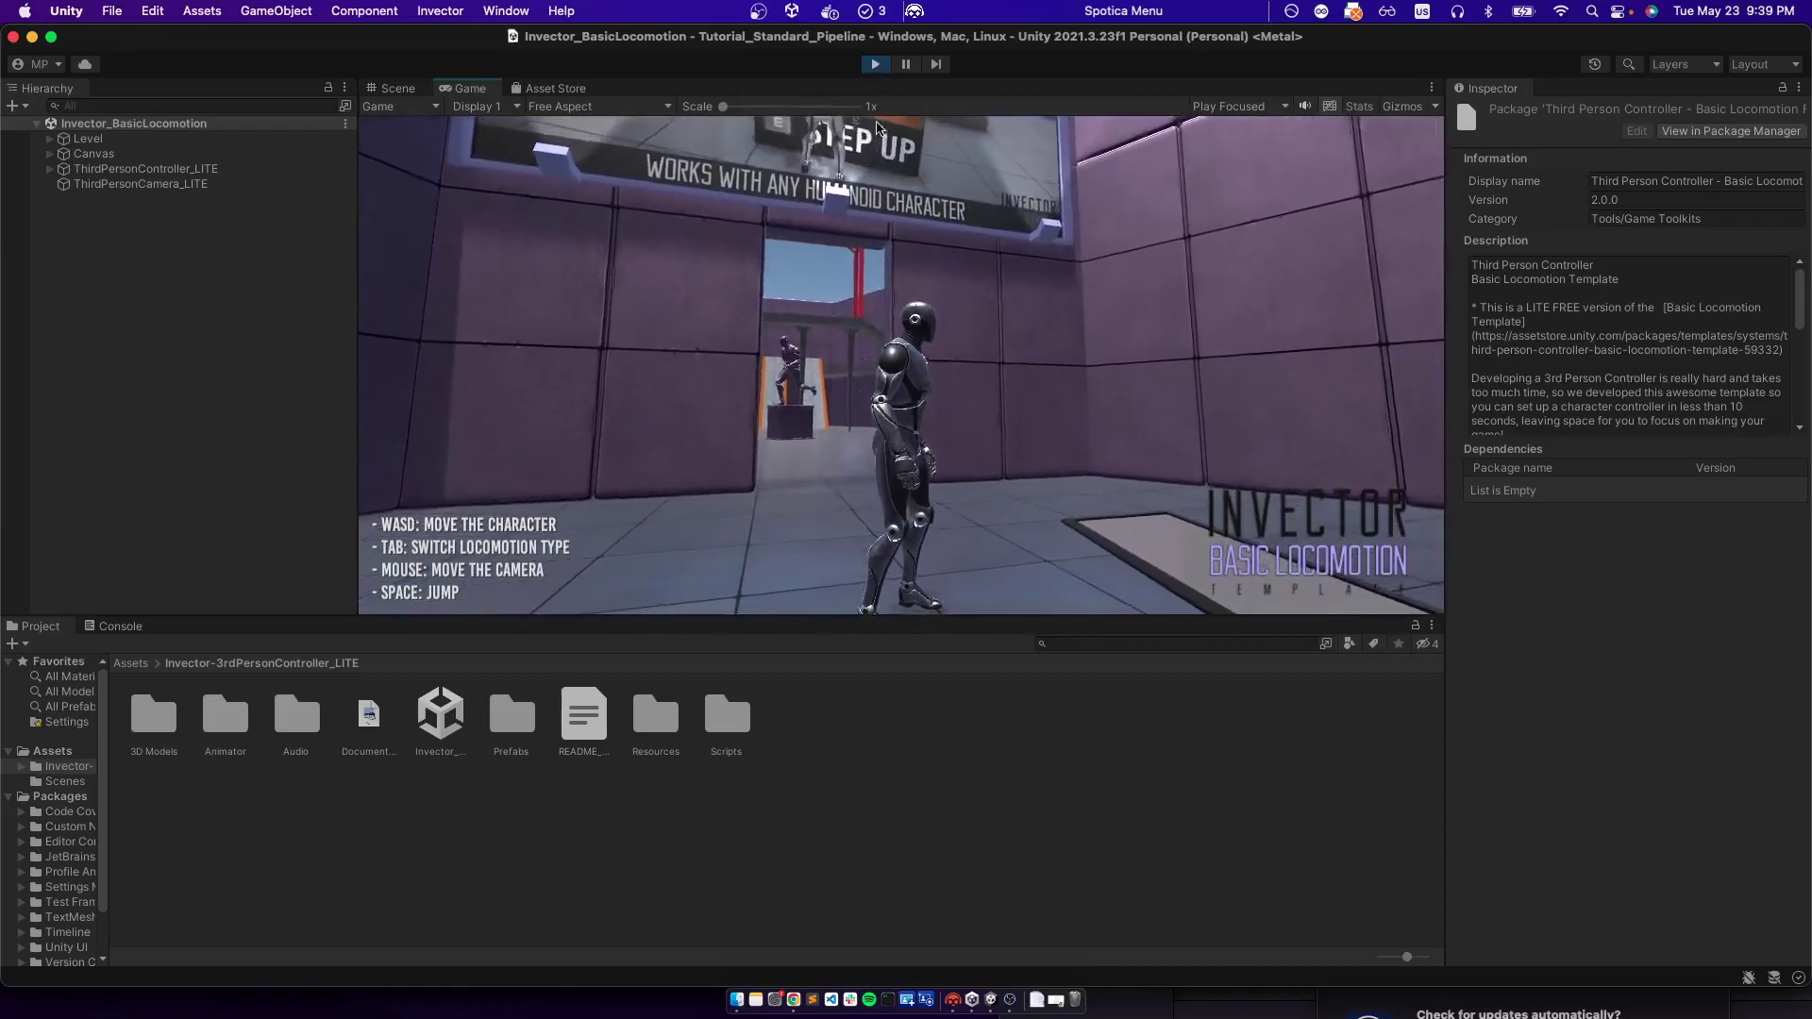
key("s")
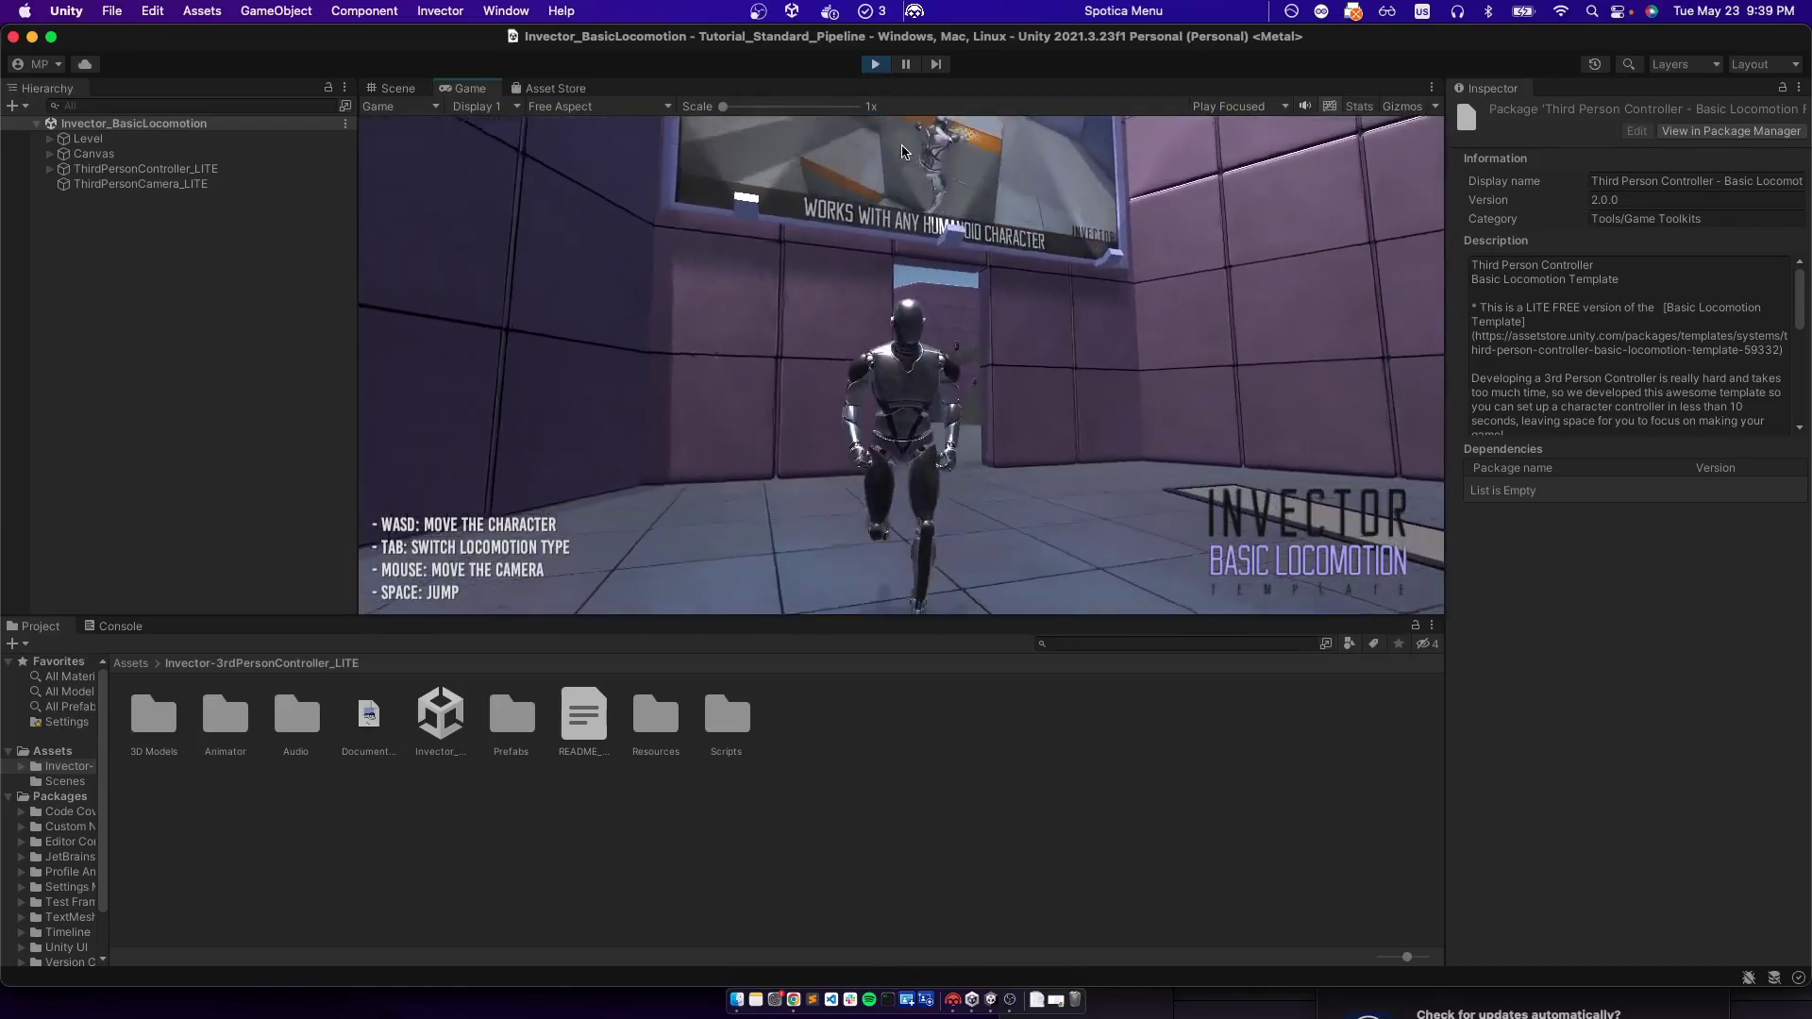
key("d")
key("w")
key("a")
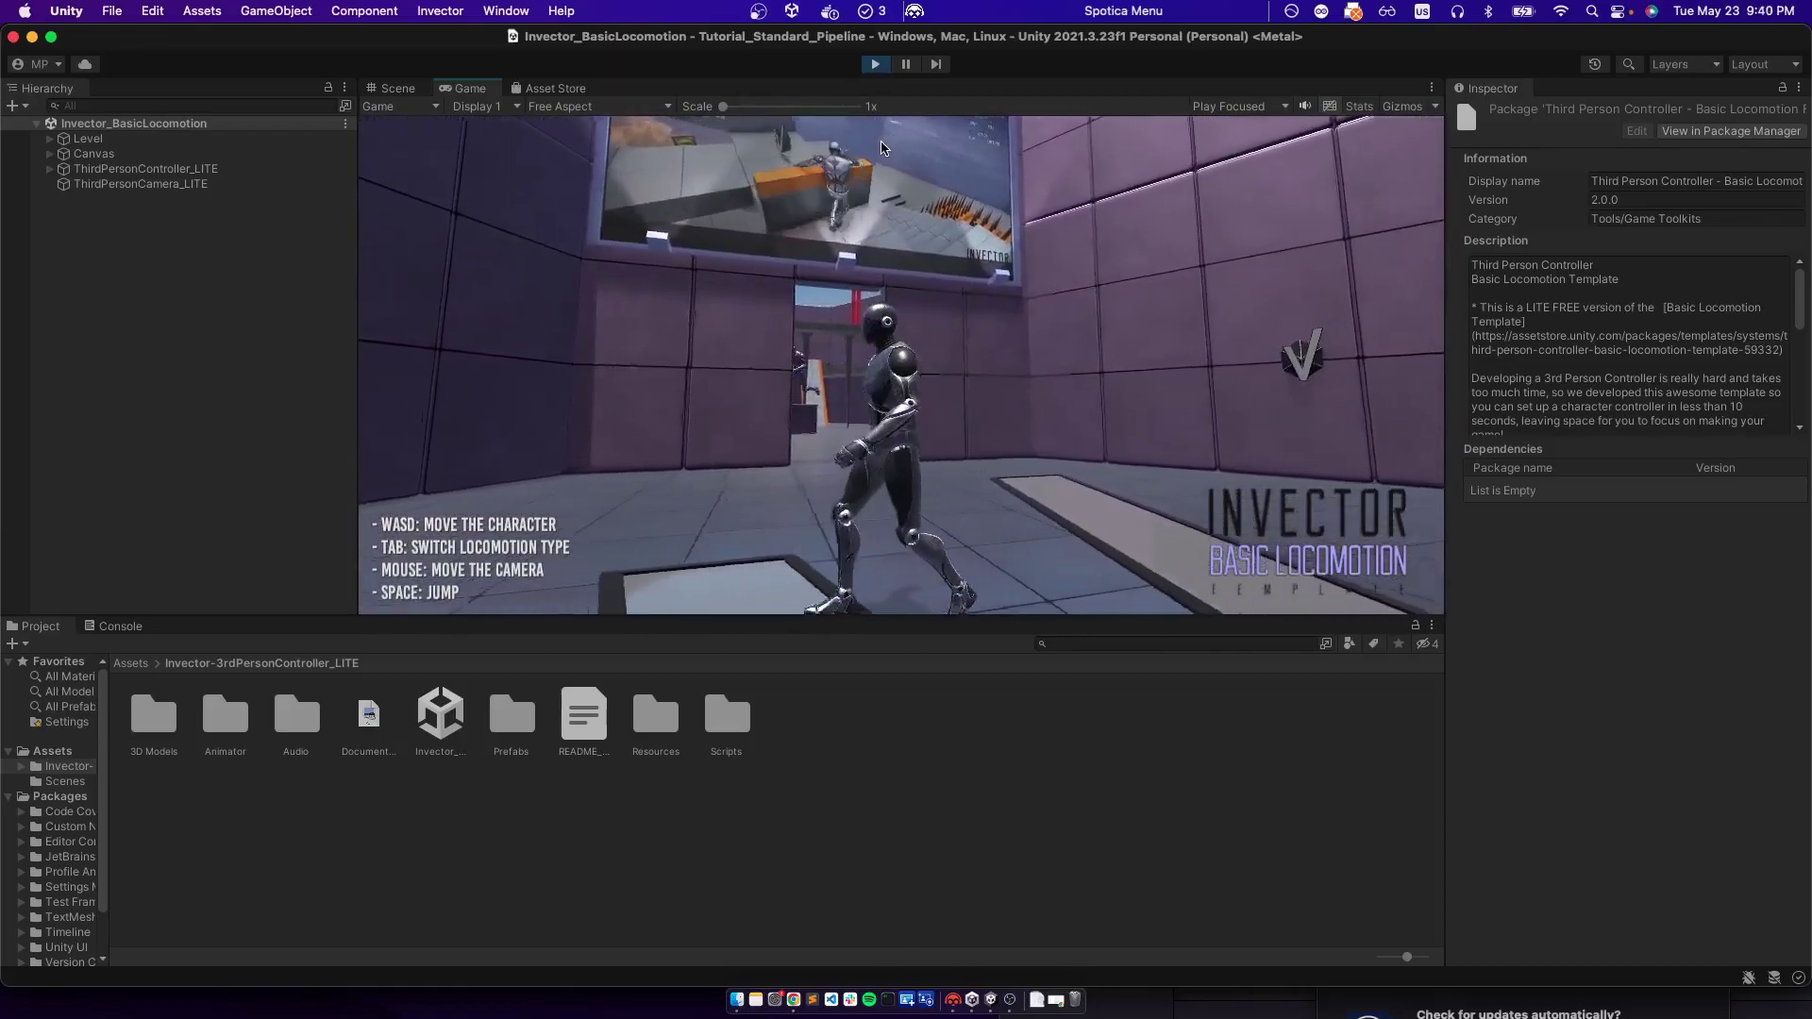
key("s")
key("d")
key("w")
key("a")
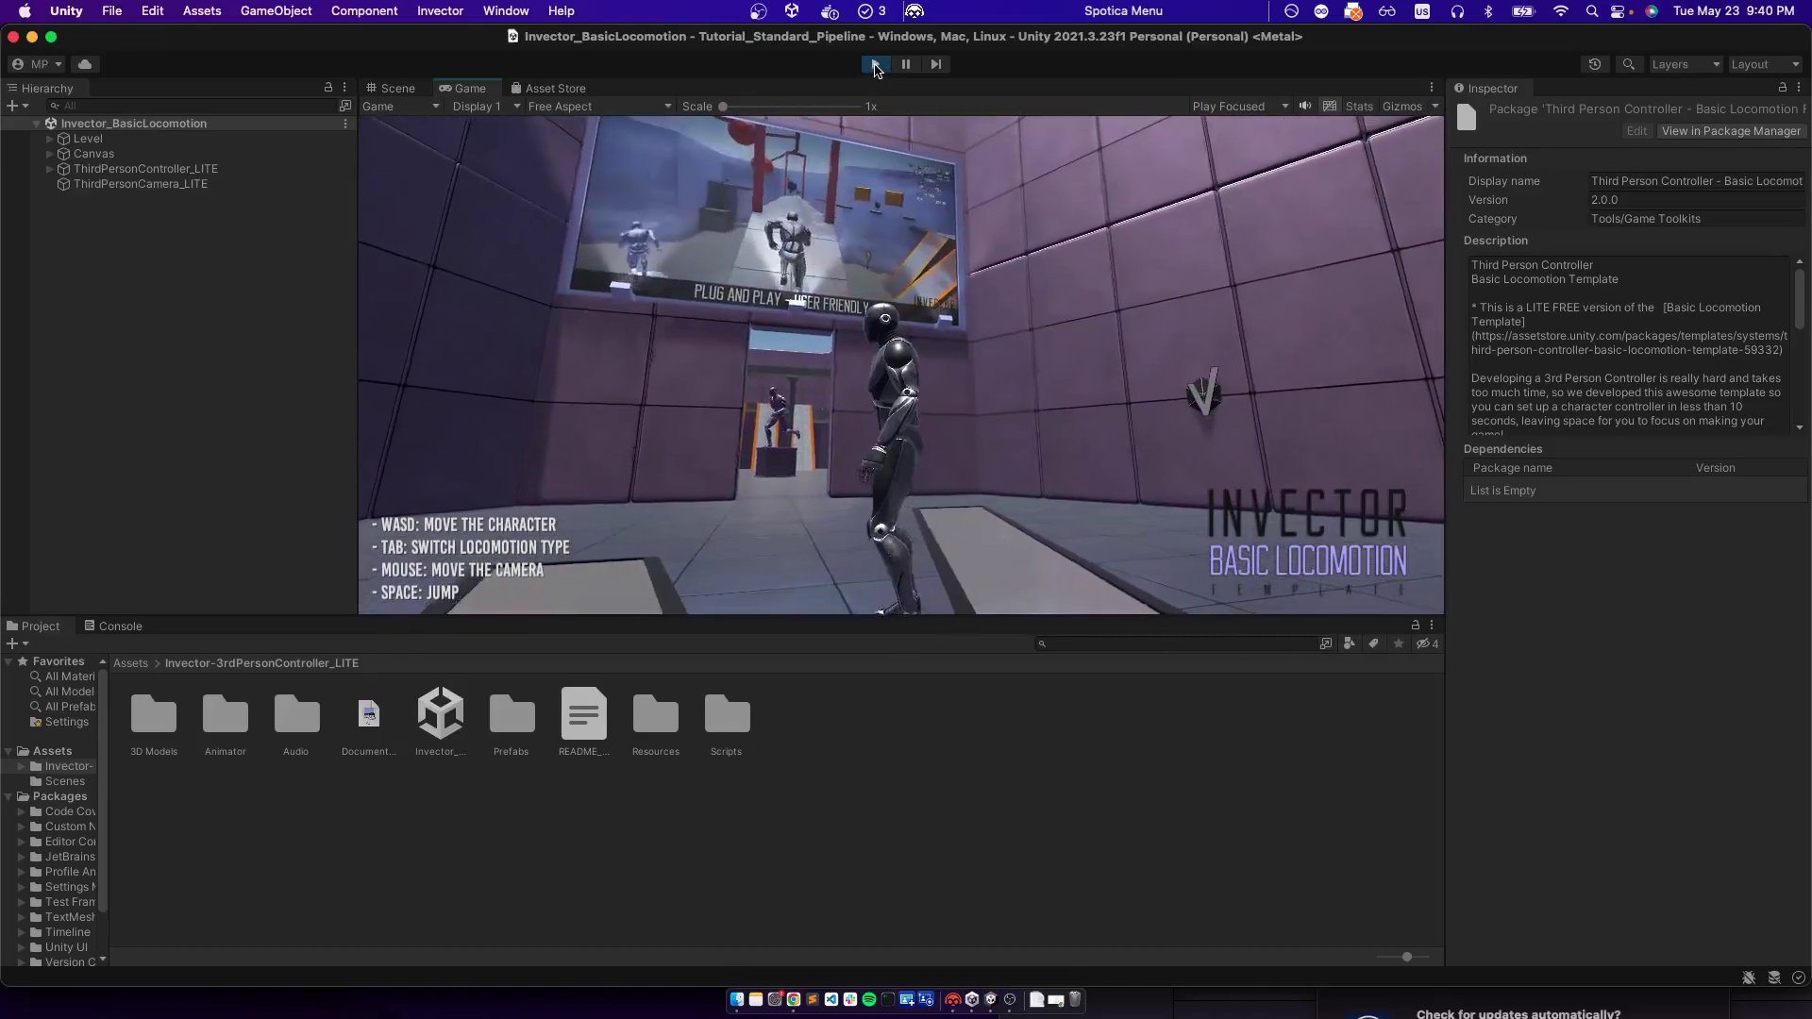
left_click(875, 65)
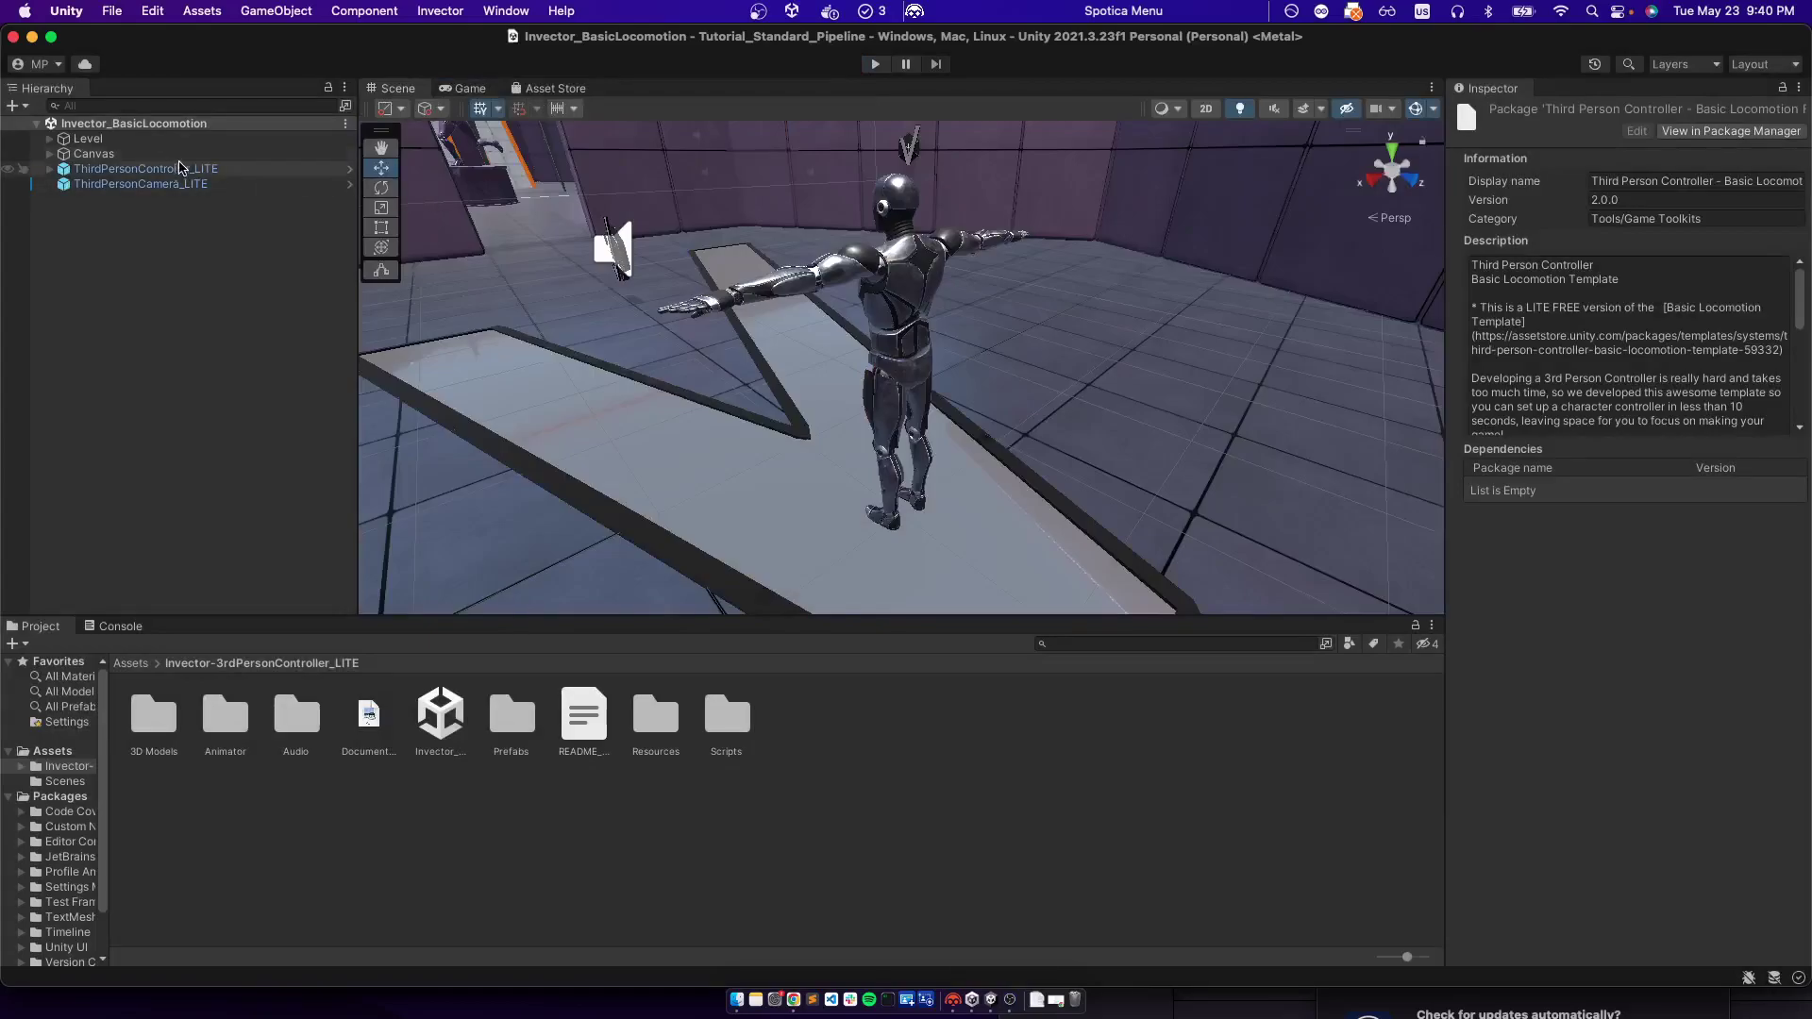
Examine the character in the scene and the components of ThirdPersonController_LITE and ThirdPersonCamera_LITE
scroll(632, 284, "down", 3)
left_click_drag(631, 289, 676, 363, "alt")
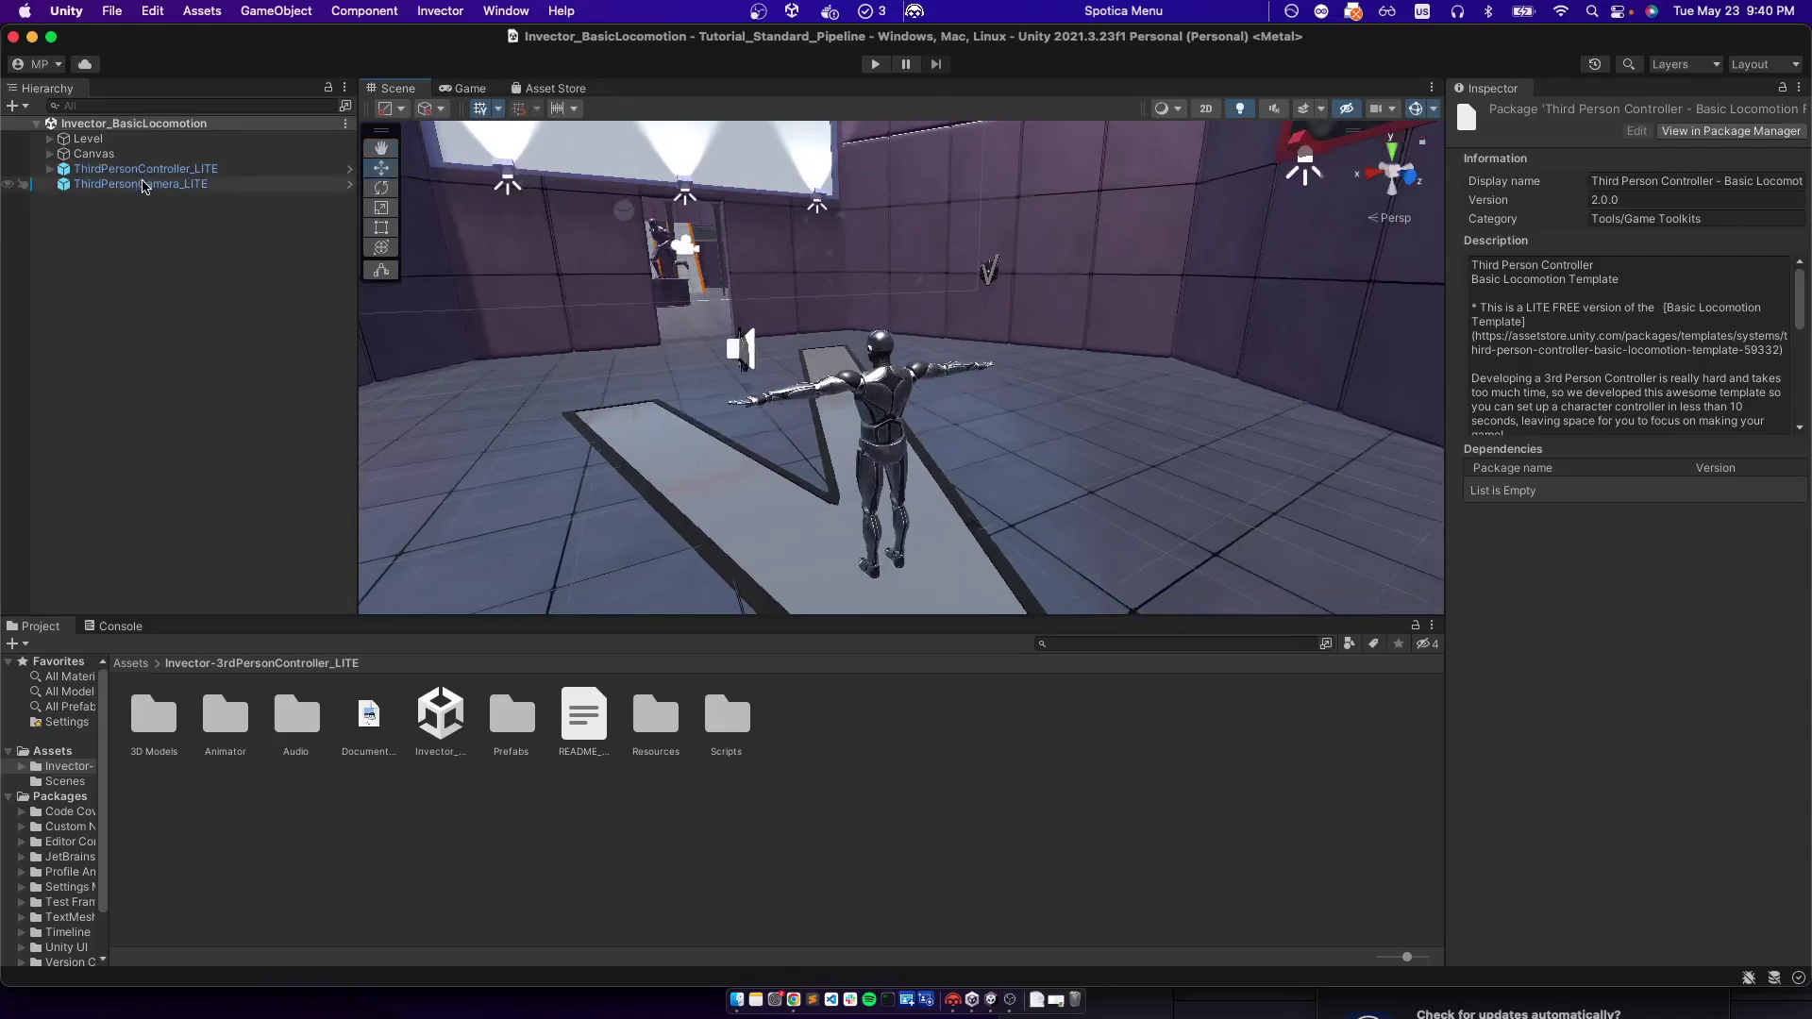
left_click(144, 184)
left_click(146, 168)
left_click(153, 184)
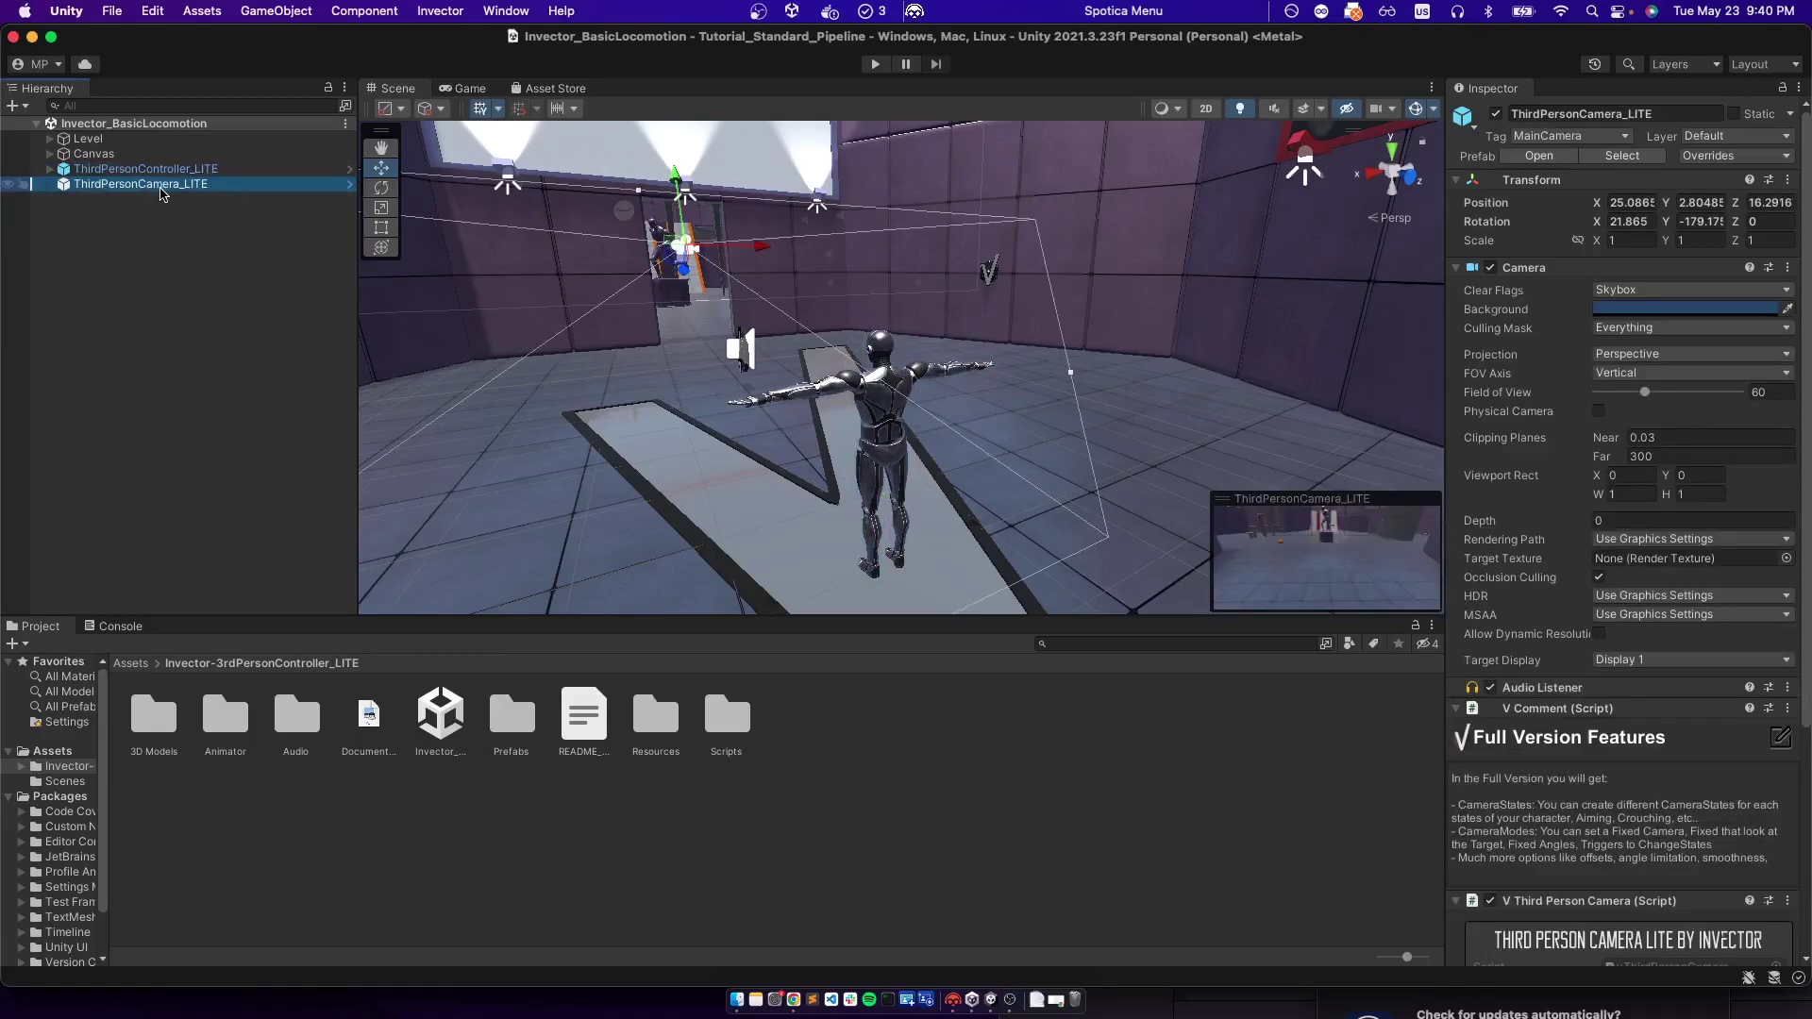
left_click(160, 221)
left_click(148, 187)
left_click(144, 171)
left_click(141, 185)
scroll(1609, 732, "down", 5)
left_click(100, 169)
Create a new script component named PostProcessCamera on the ThirdPersonCamera_LITE object
left_click(102, 184)
scroll(1742, 205, "up", 5)
scroll(1661, 669, "down", 5)
left_click(1551, 945)
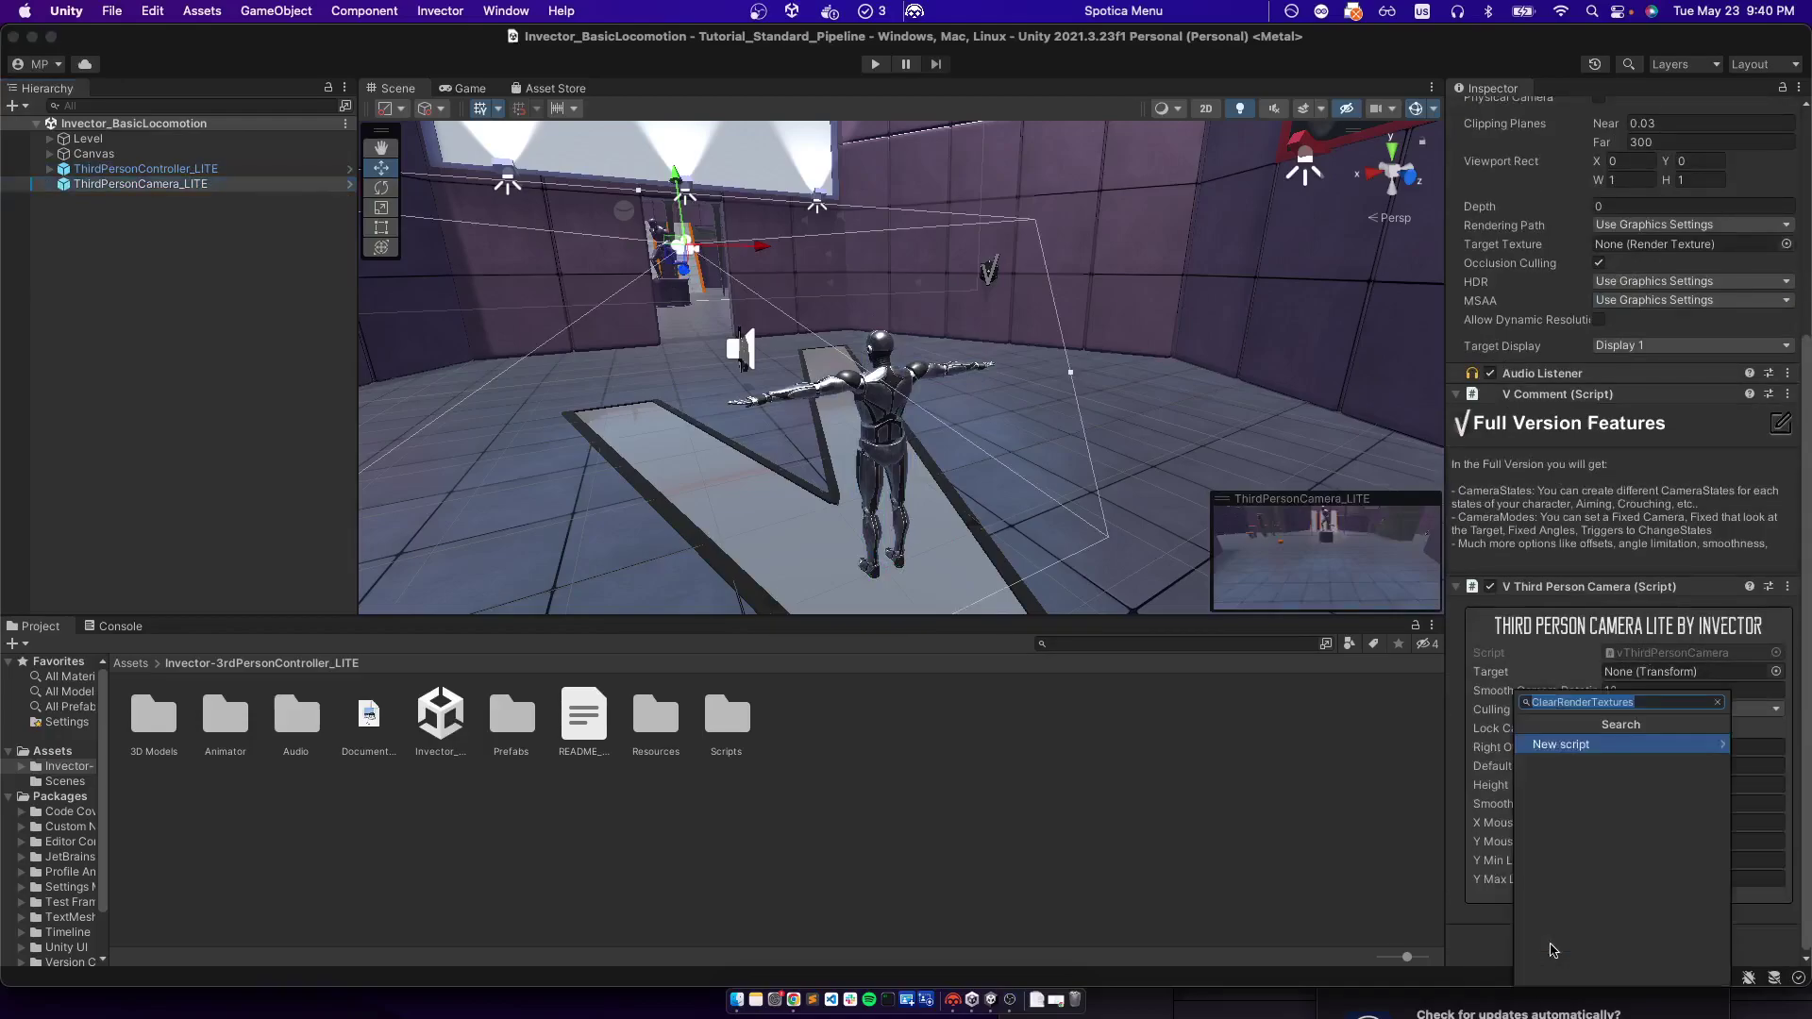
type("PostProcessCamera")
key("Return")
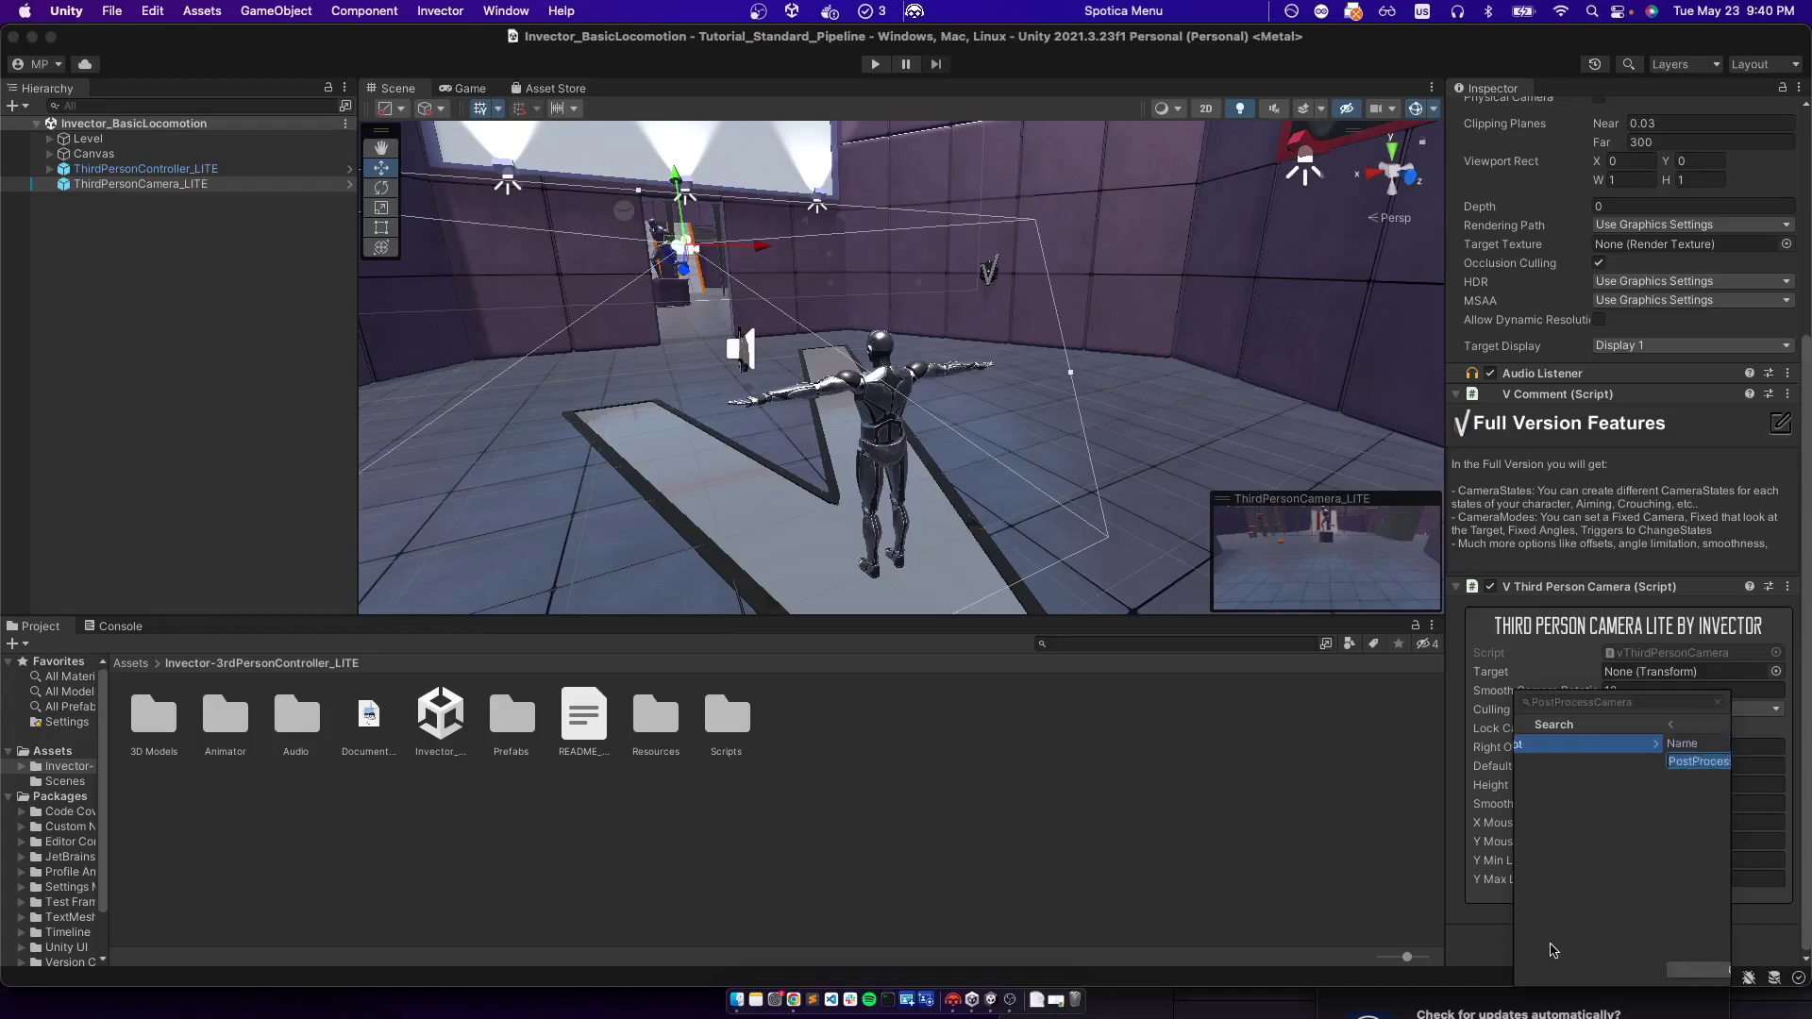
left_click(1555, 969)
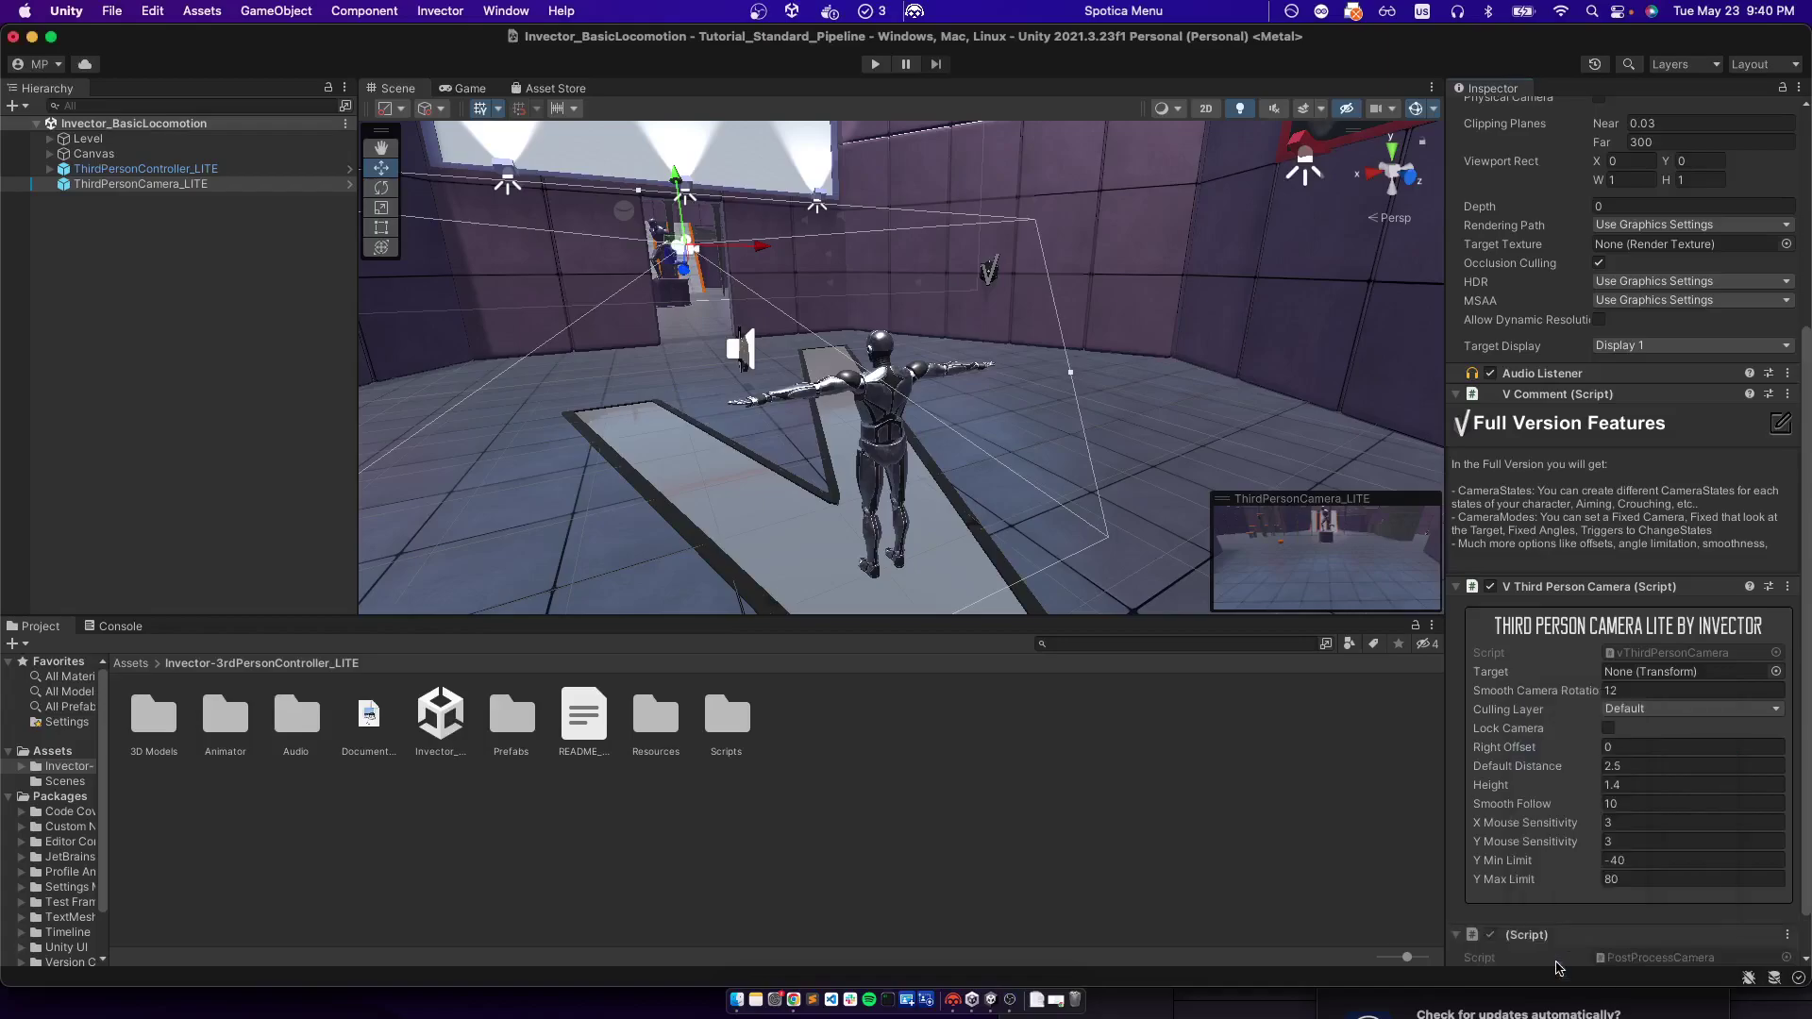
Open the PostProcessCamera script in Visual Studio Code and delete its default Start and Update methods with their comments
scroll(1642, 905, "down", 2)
double_click(1642, 906)
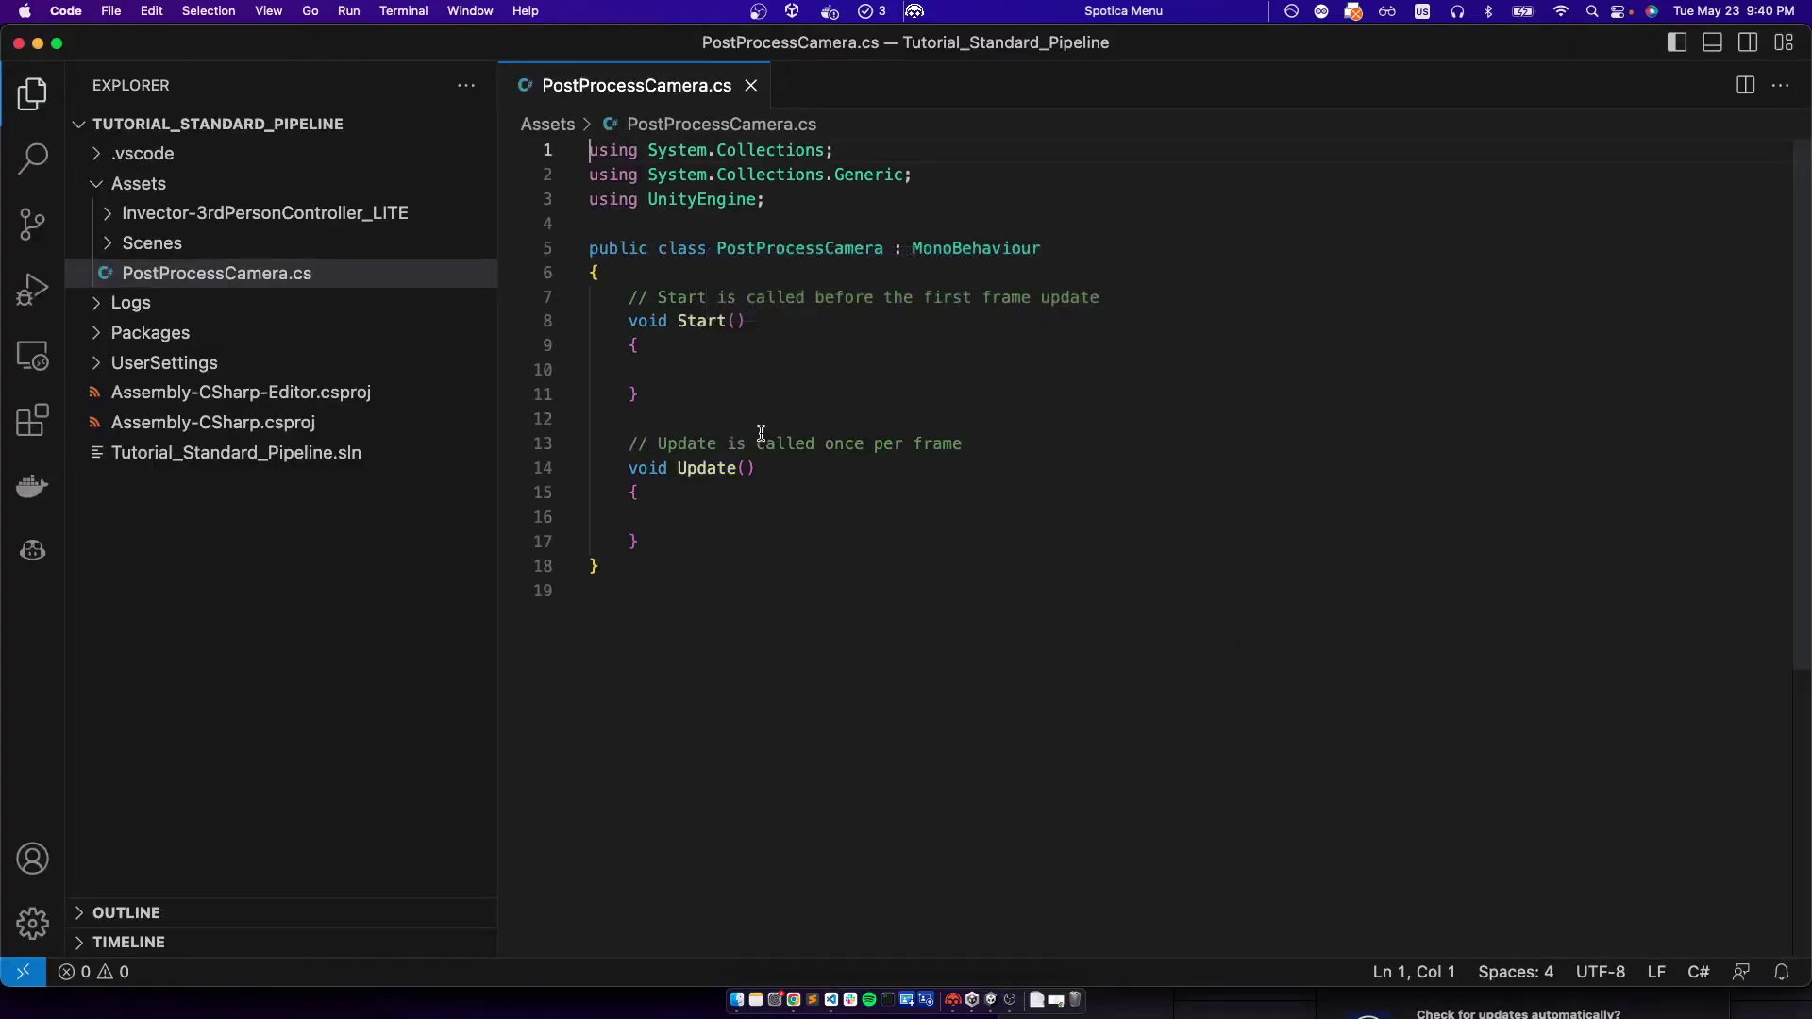
left_click_drag(642, 541, 535, 312)
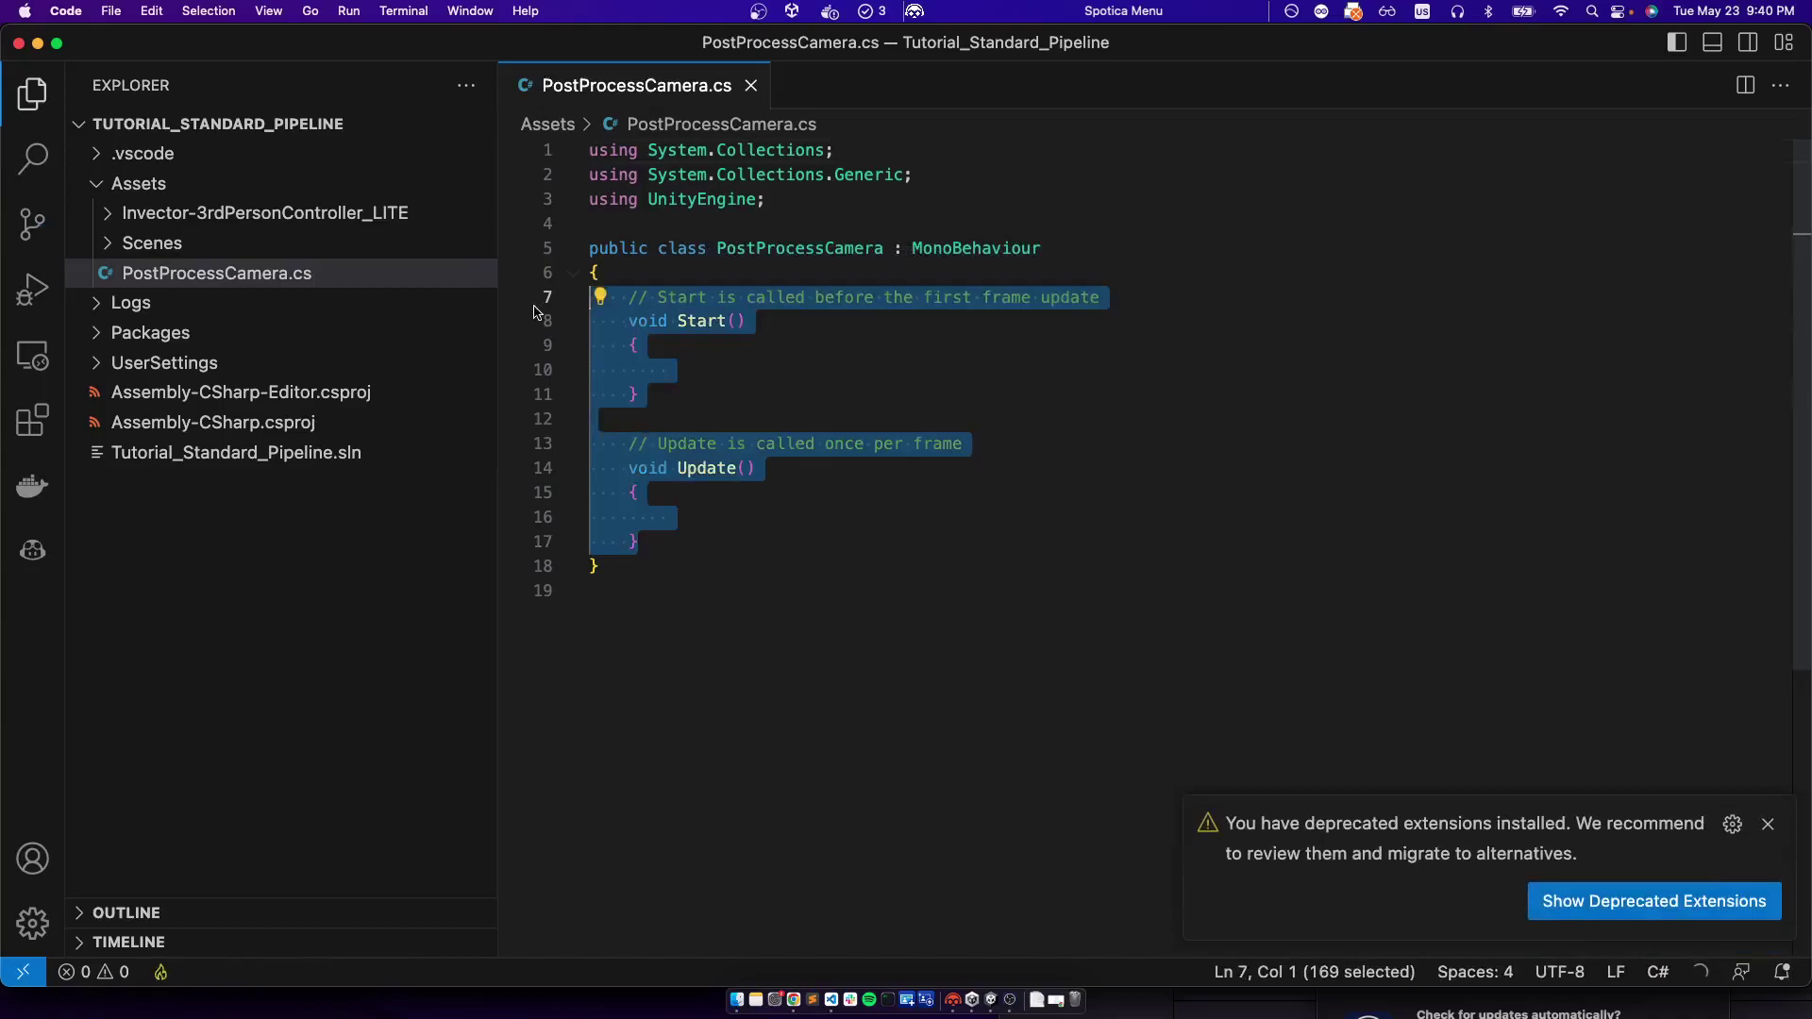
key("BackSpace")
Add a void OnRenderImage(RenderTexture src, RenderTexture dest) method to the class, with the body Graphics.Blit(src, dest);
type("void OnRenderImage")
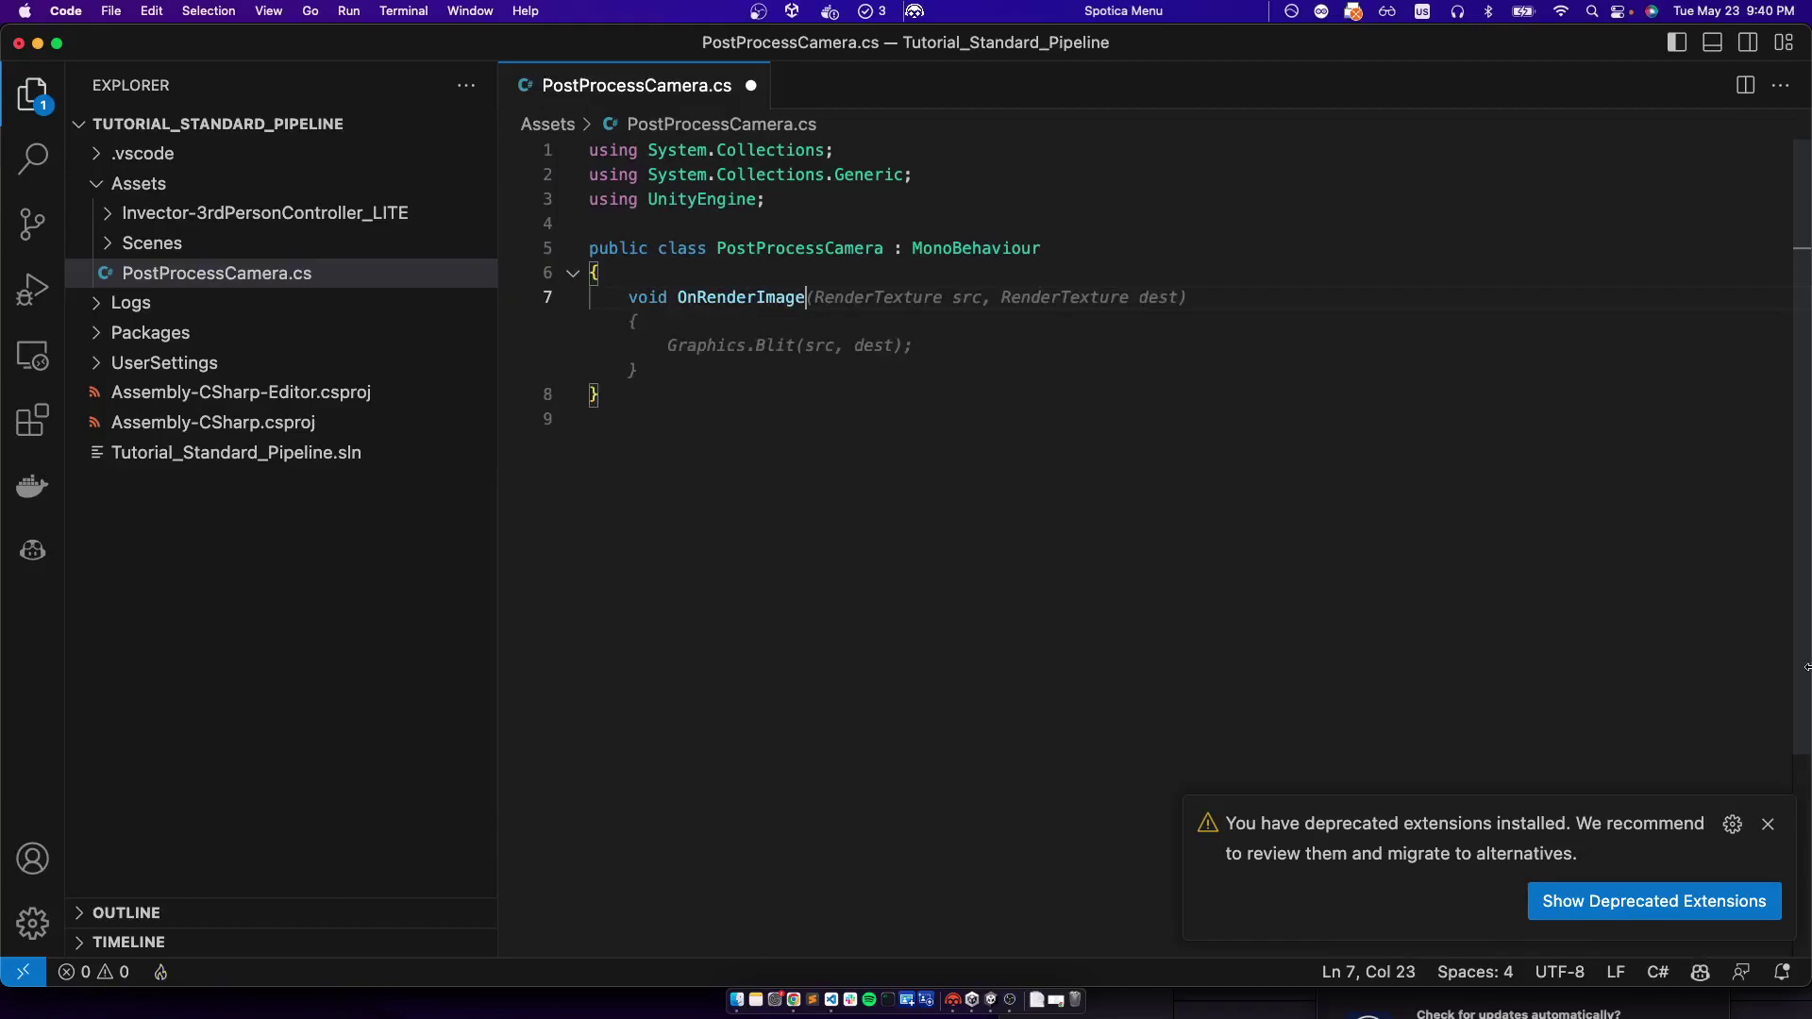
left_click(1767, 824)
key("Tab")
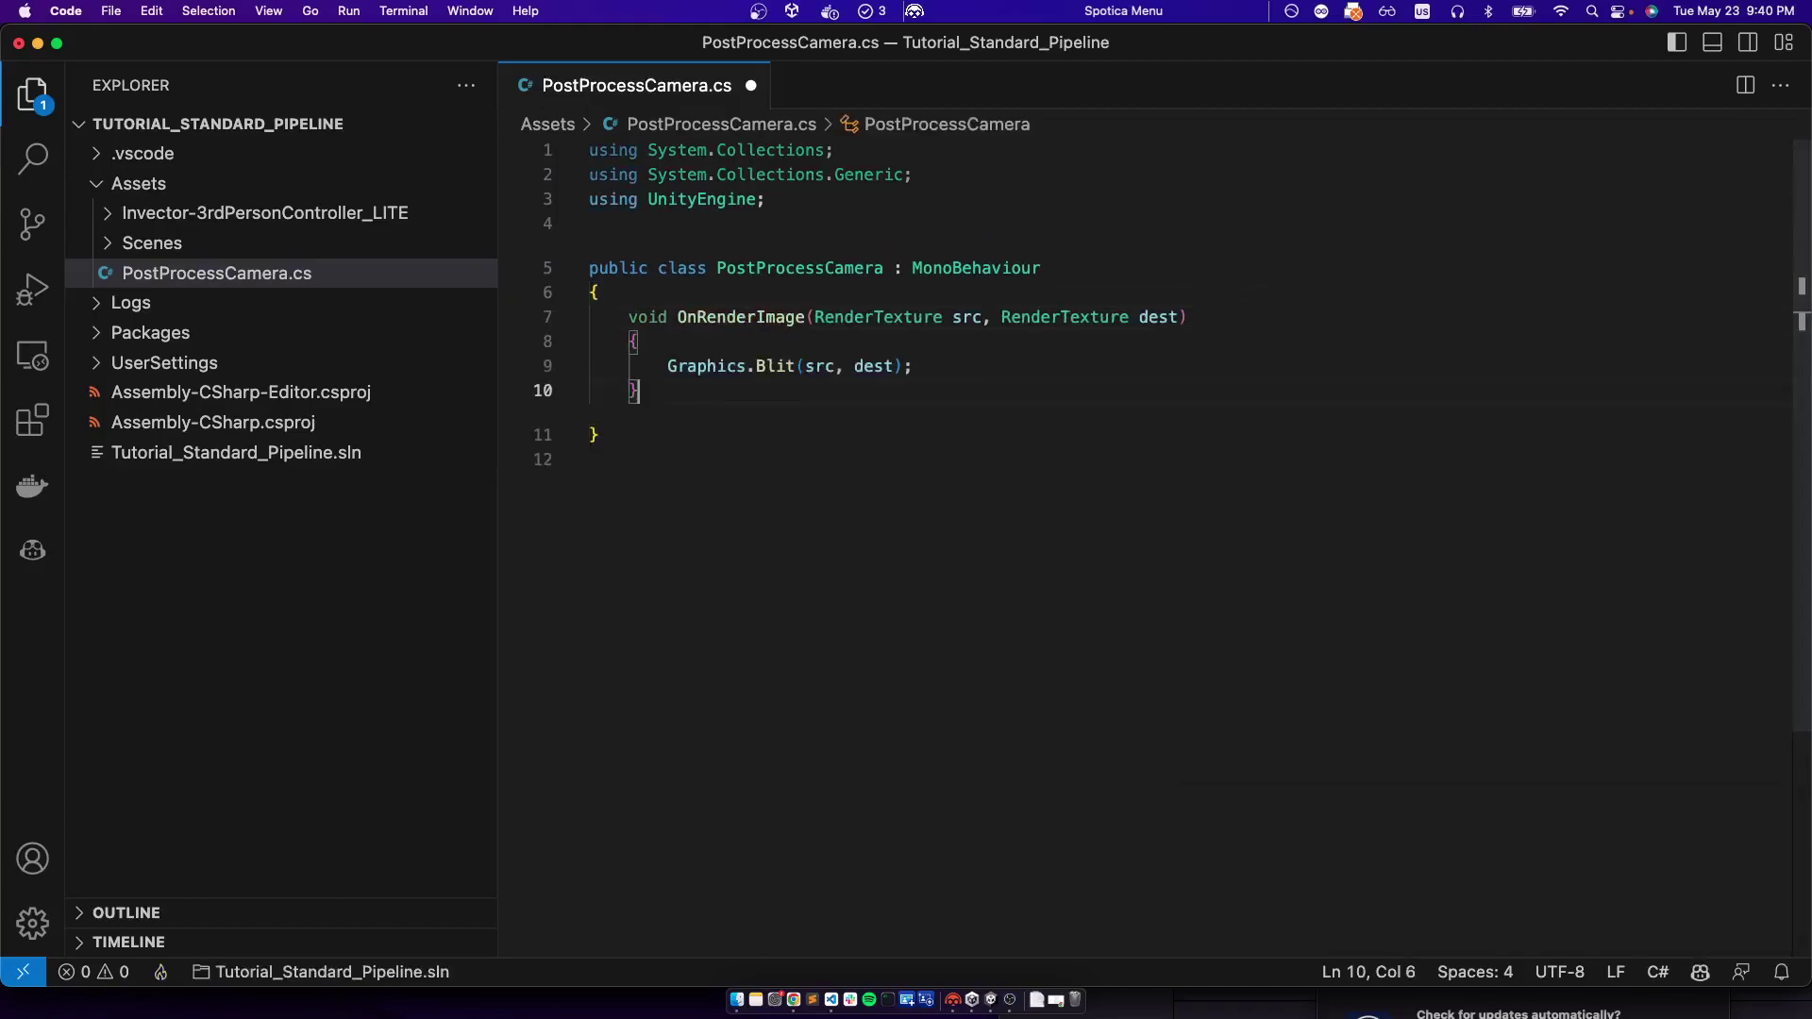
Examine the OnRenderImage method signature and its src and dest RenderTexture parameters
key("Down")
key("Up")
key("Up")
key("Up")
key("Up")
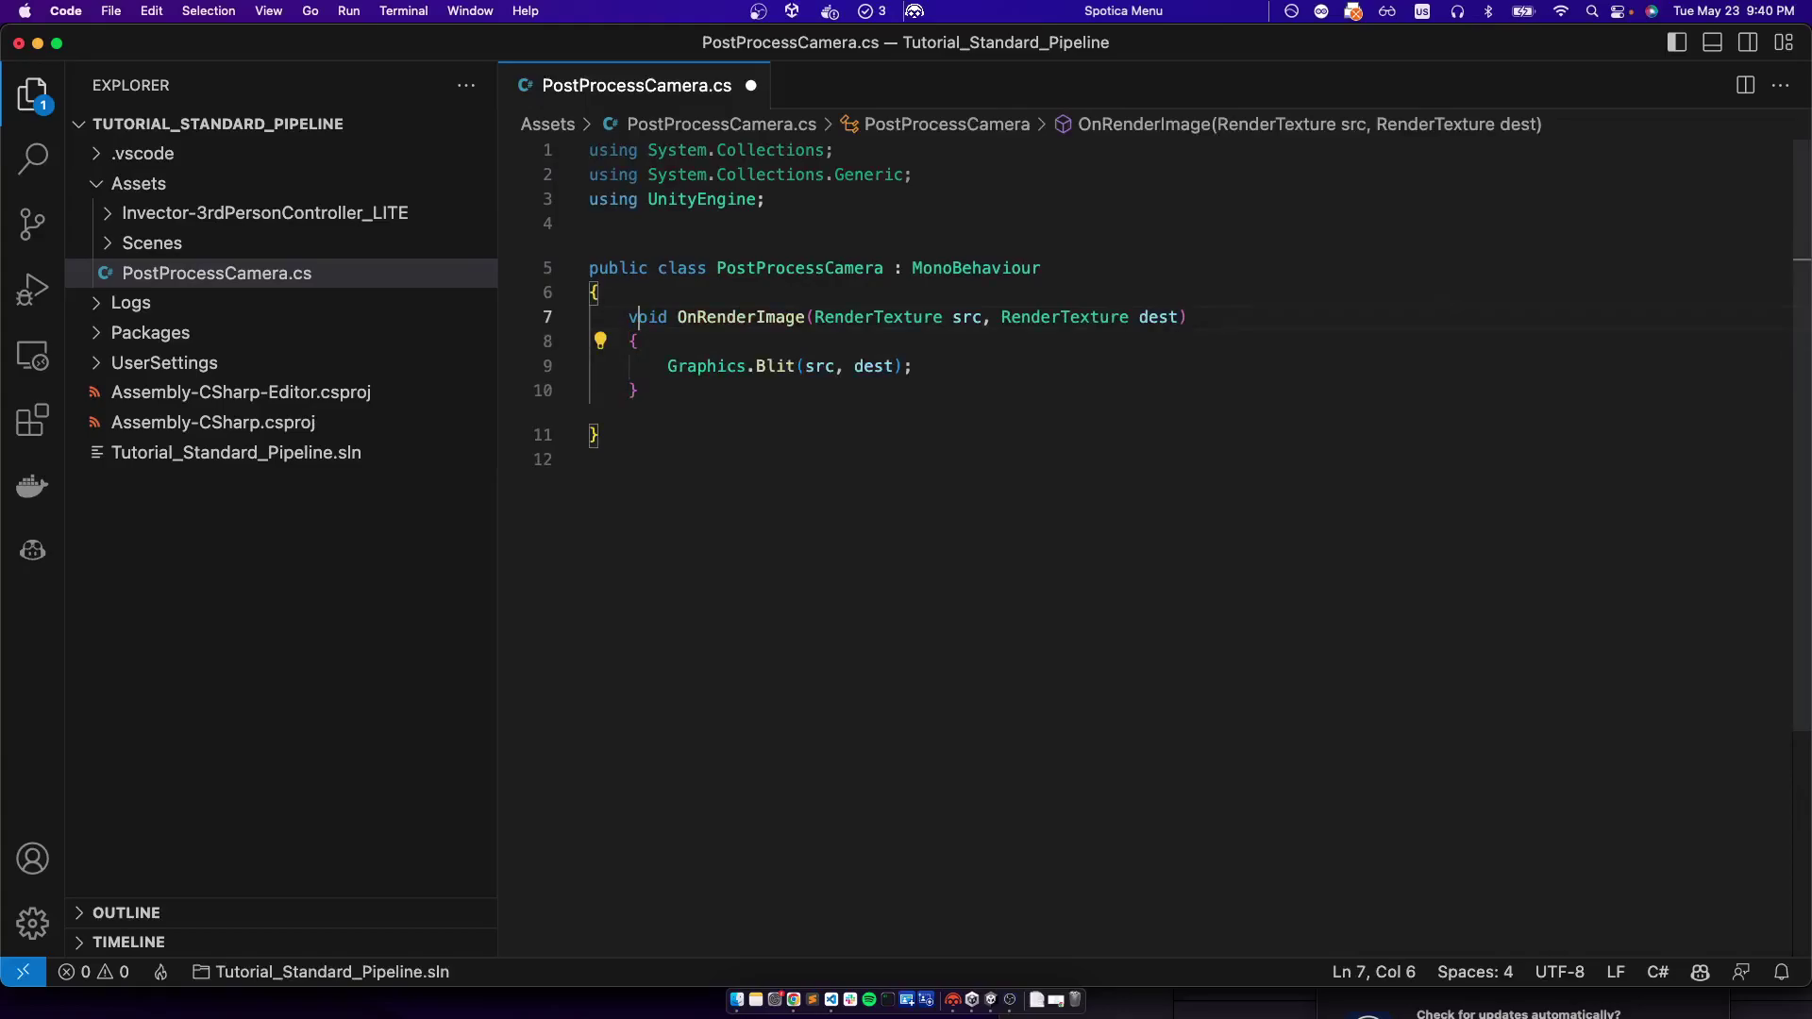
key("Left")
key("shift+super+Right")
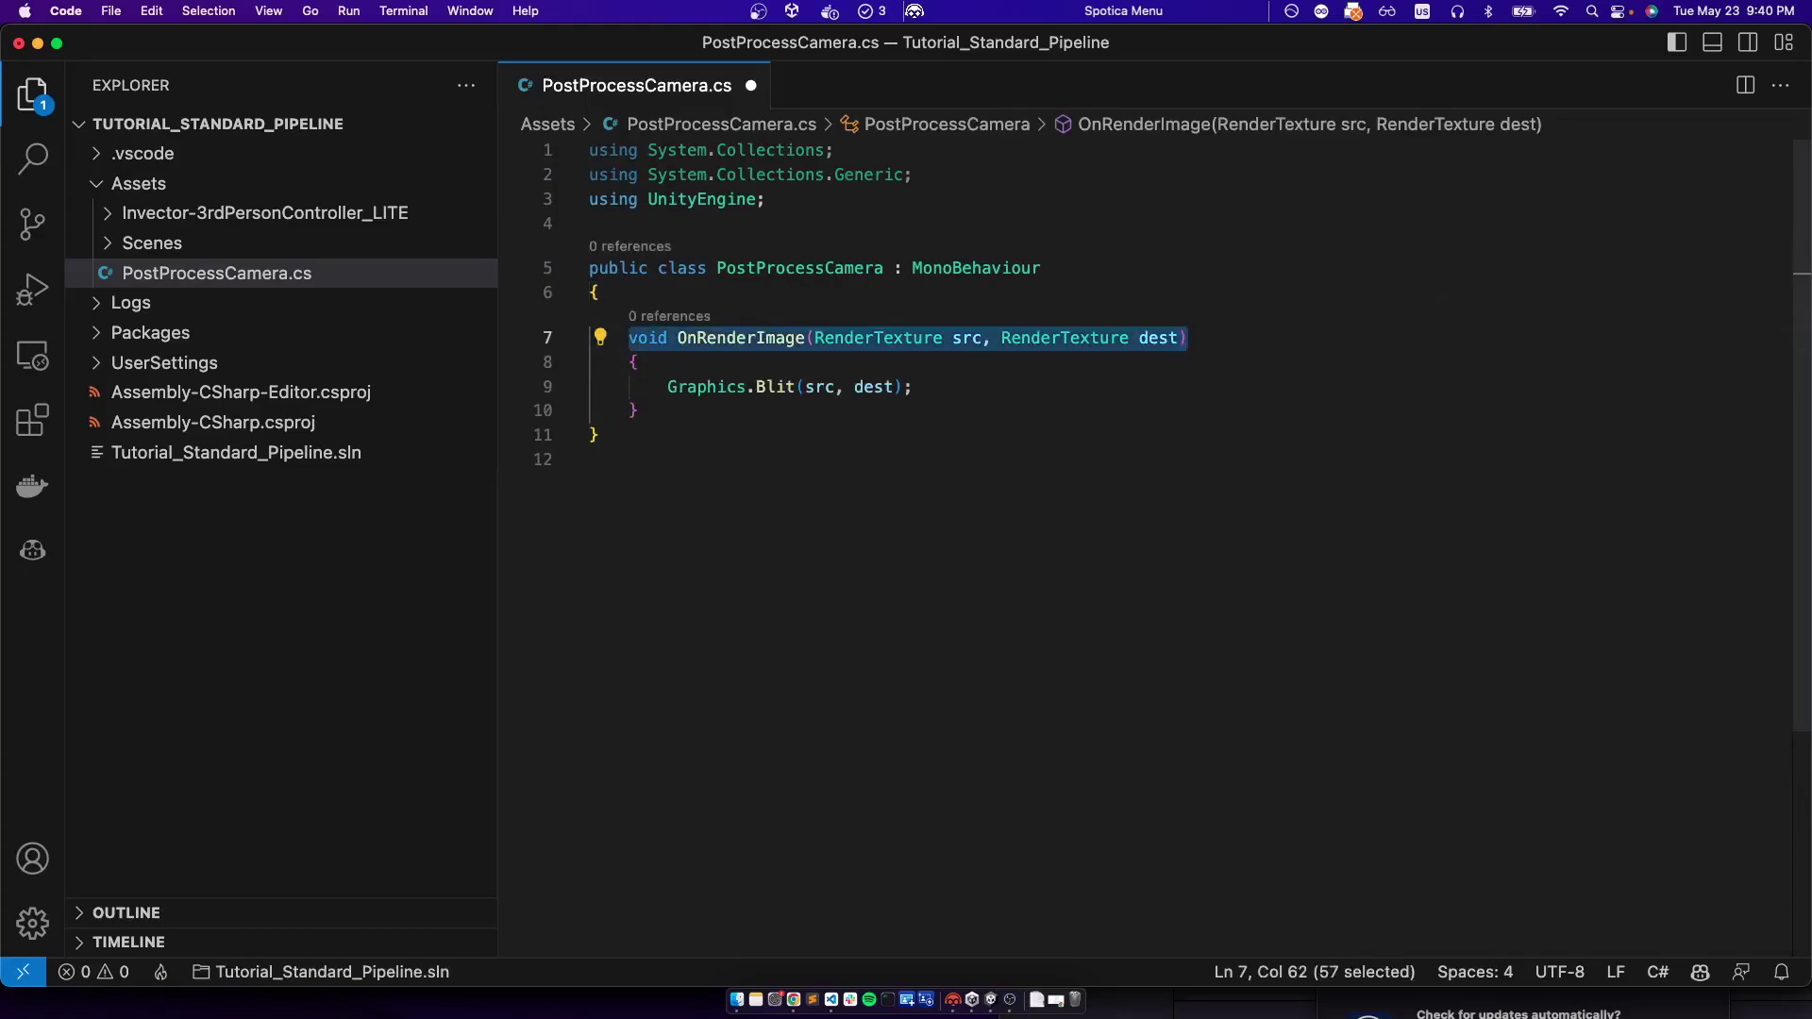
key("Left")
key("alt+Right")
key("alt+Right")
key("alt+Right")
key("shift+alt+Right")
key("alt+Right")
key("alt+Right")
key("Right")
key("shift+alt+Right")
key("super+Left")
key("alt+Right")
key("alt+Right")
Examine the Graphics.Blit call inside OnRenderImage and how its arguments relate to the method's src and dest parameters
key("Down")
key("Down")
key("super+Left")
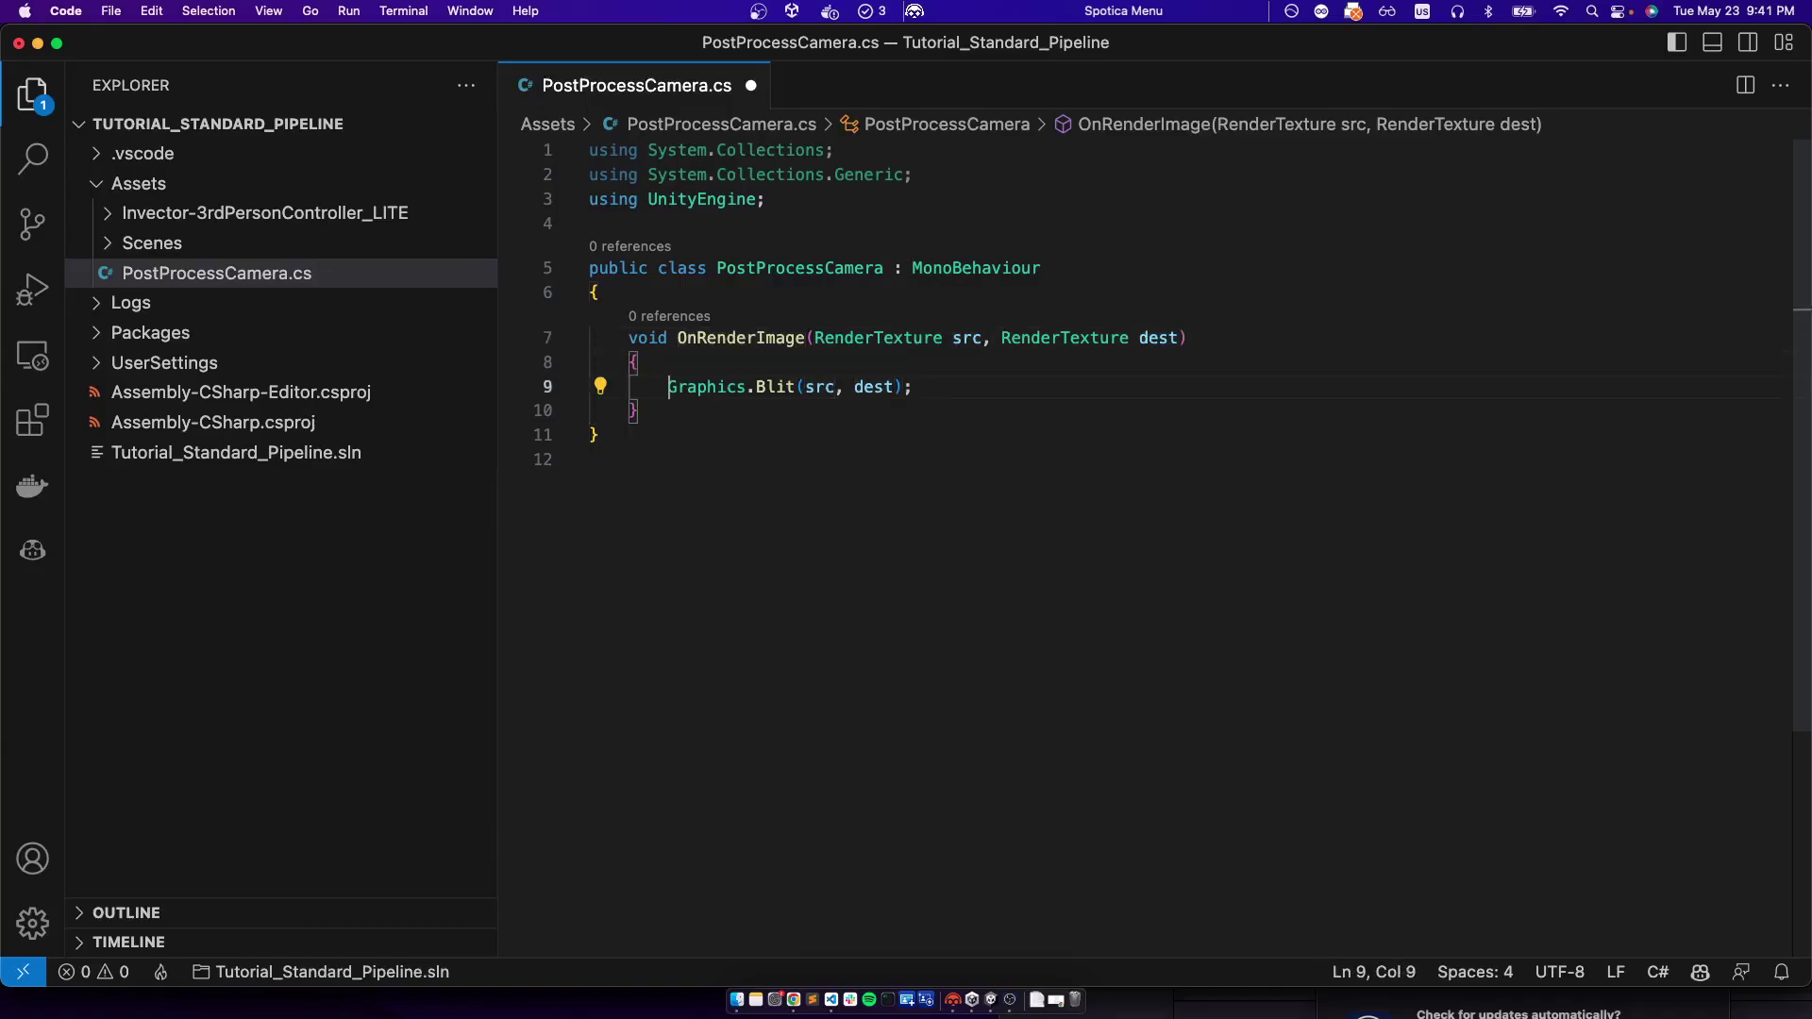
key("shift+End")
key("Right")
key("Up")
key("Up")
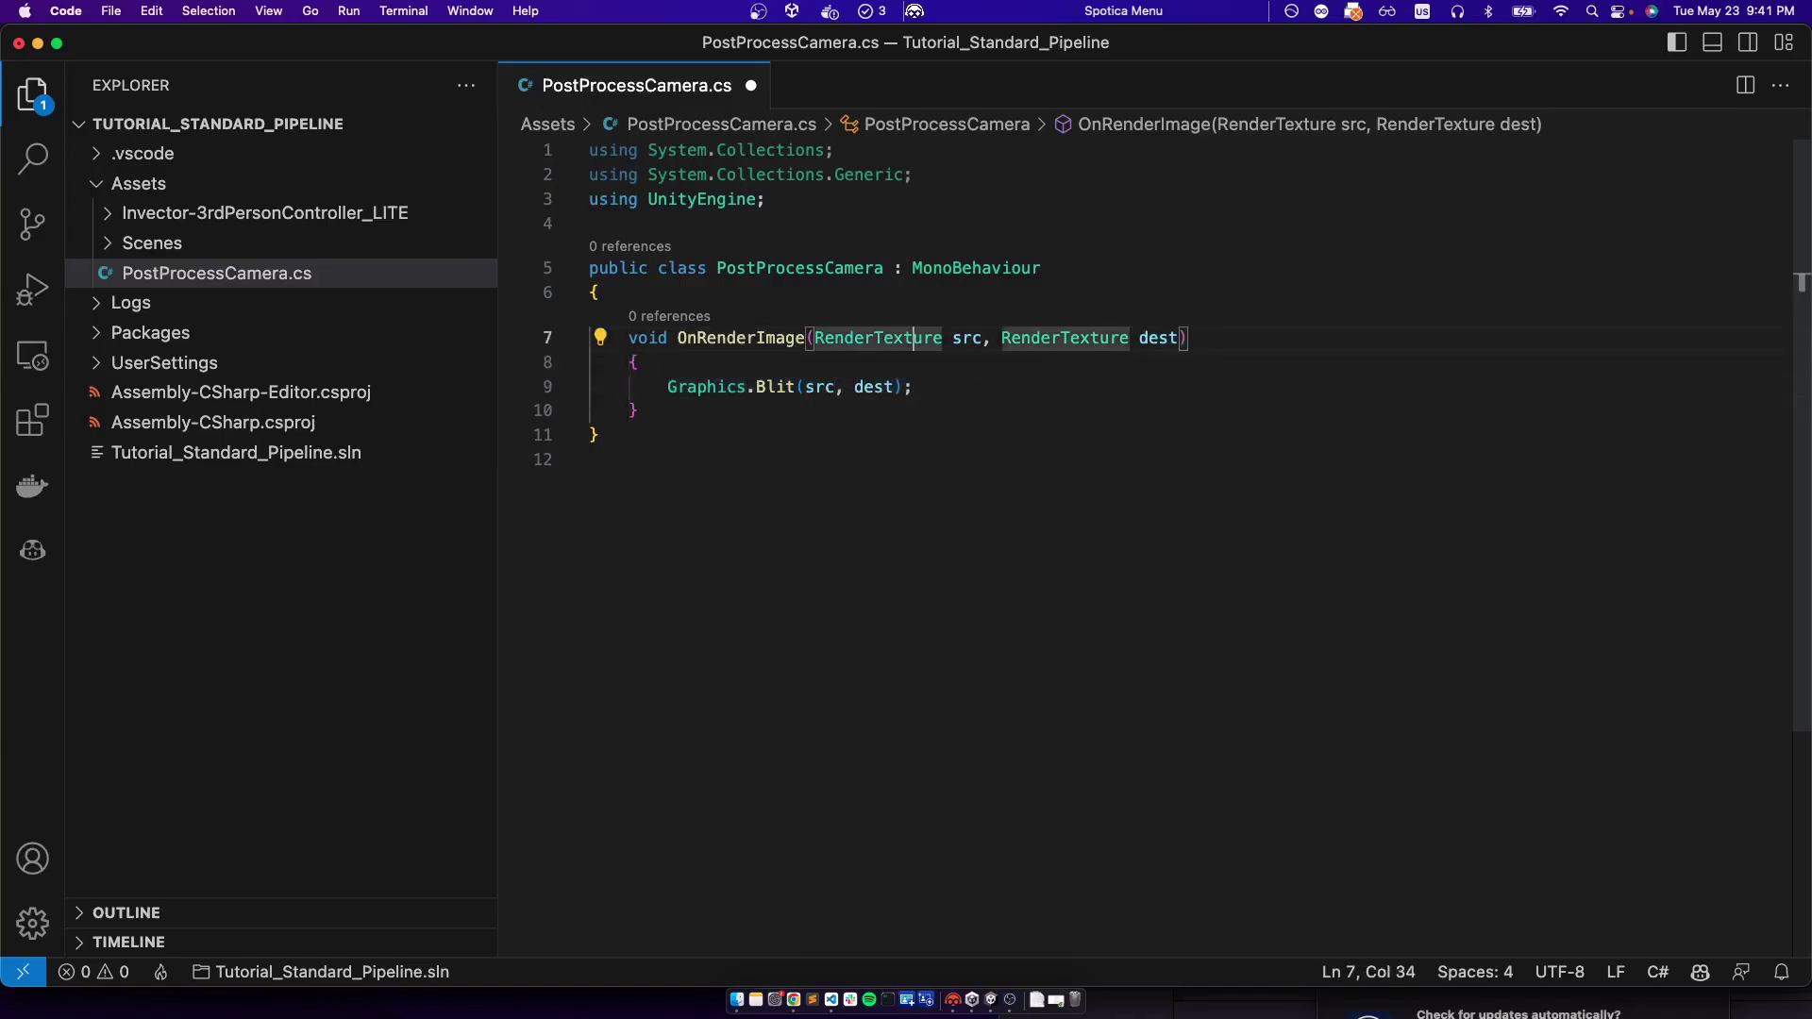
key("Right")
key("Right")
key("alt+Right")
key("alt+Right")
key("Right")
key("Down")
key("Down")
key("super+Left")
key("shift+End")
key("Right")
key("super+Left")
key("super+shift+Right")
key("Right")
key("super+shift+Left")
key("Left")
key("Up")
key("Up")
key("Down")
key("Down")
key("super+shift+Right")
key("Left")
key("alt+Right")
key("alt+Right")
key("alt+shift+Right")
key("shift+Right")
key("alt+shift+Right")
key("shift+Right")
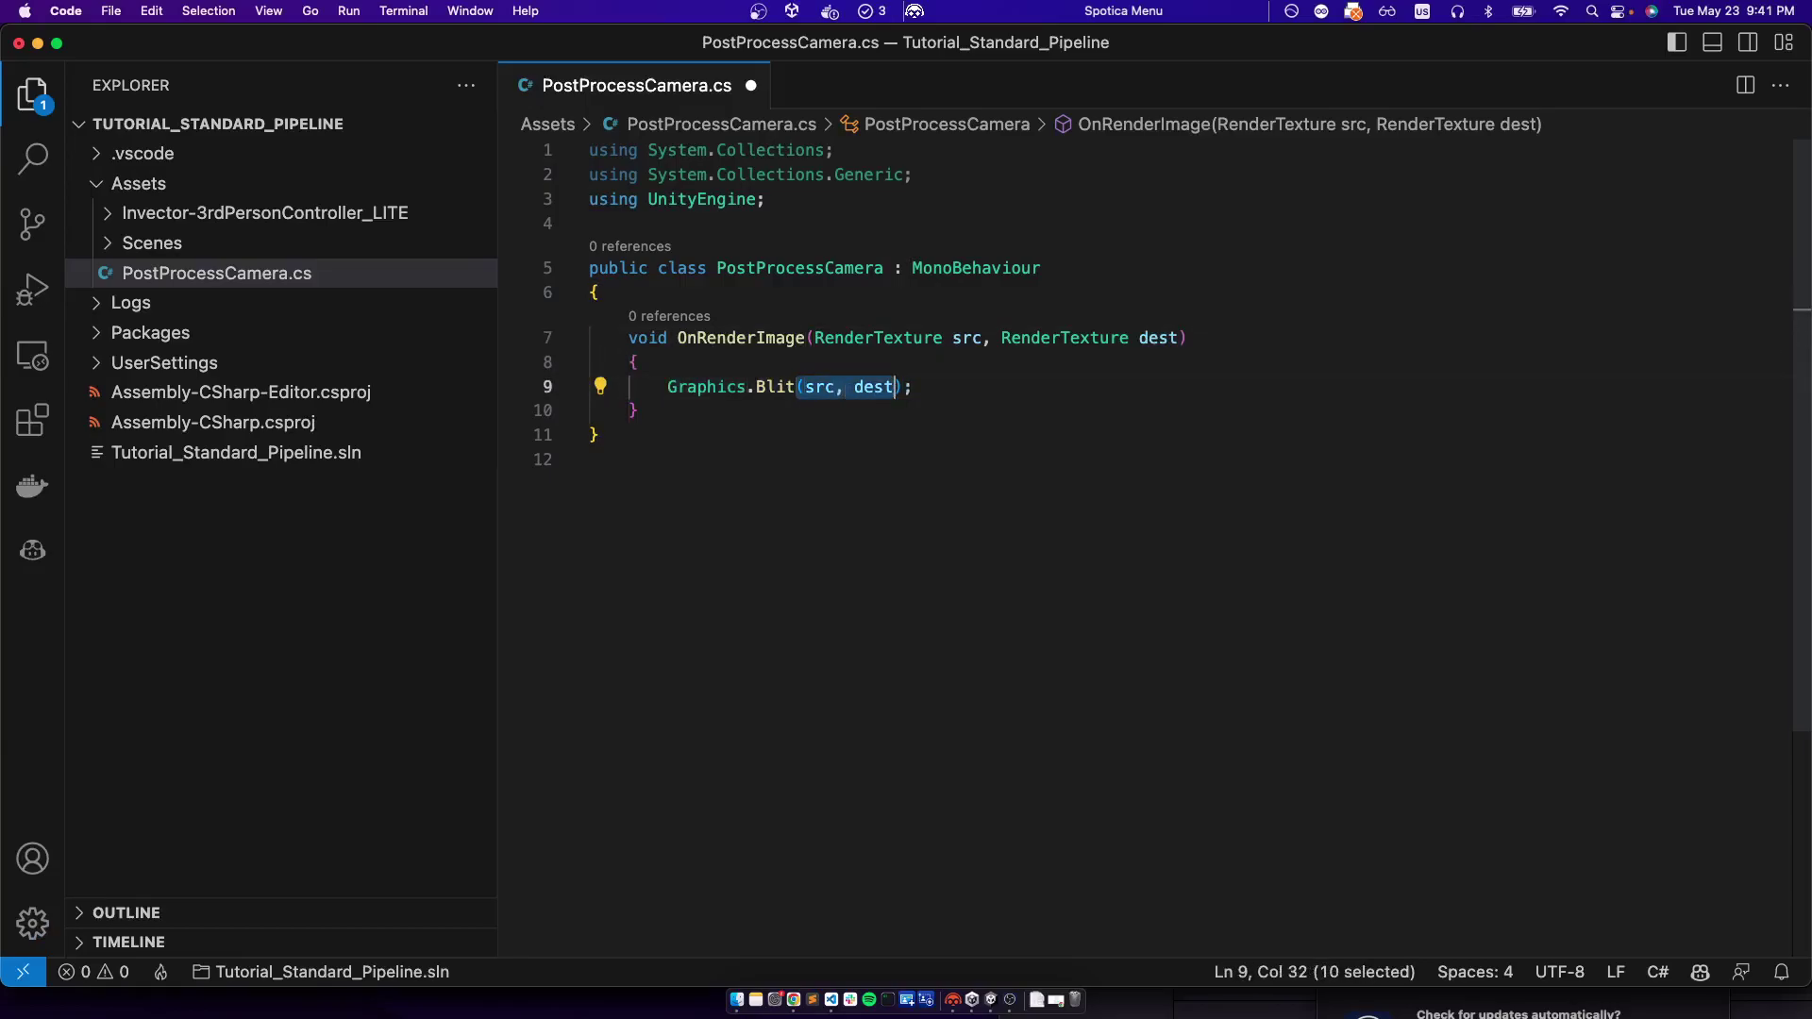
Declare a public Material field named material in the PostProcessCamera class, above the OnRenderImage method
key("Left")
key("Up")
key("Up")
key("Return")
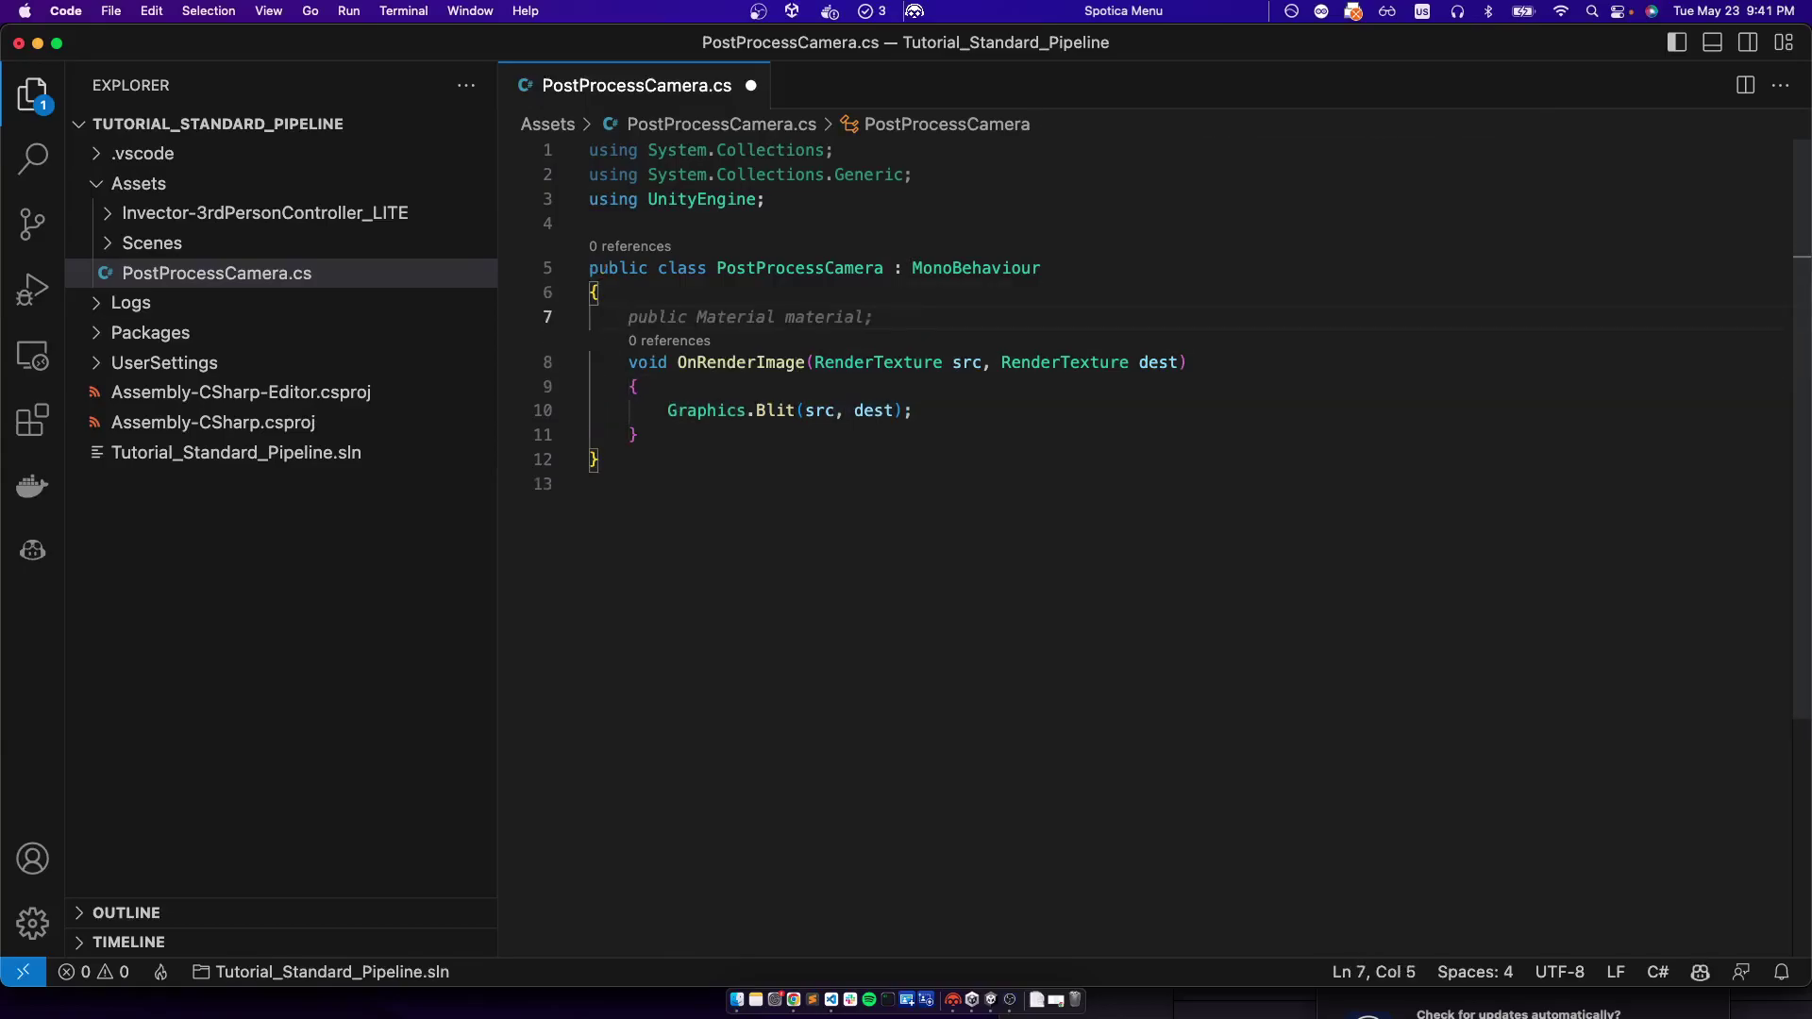
key("Tab")
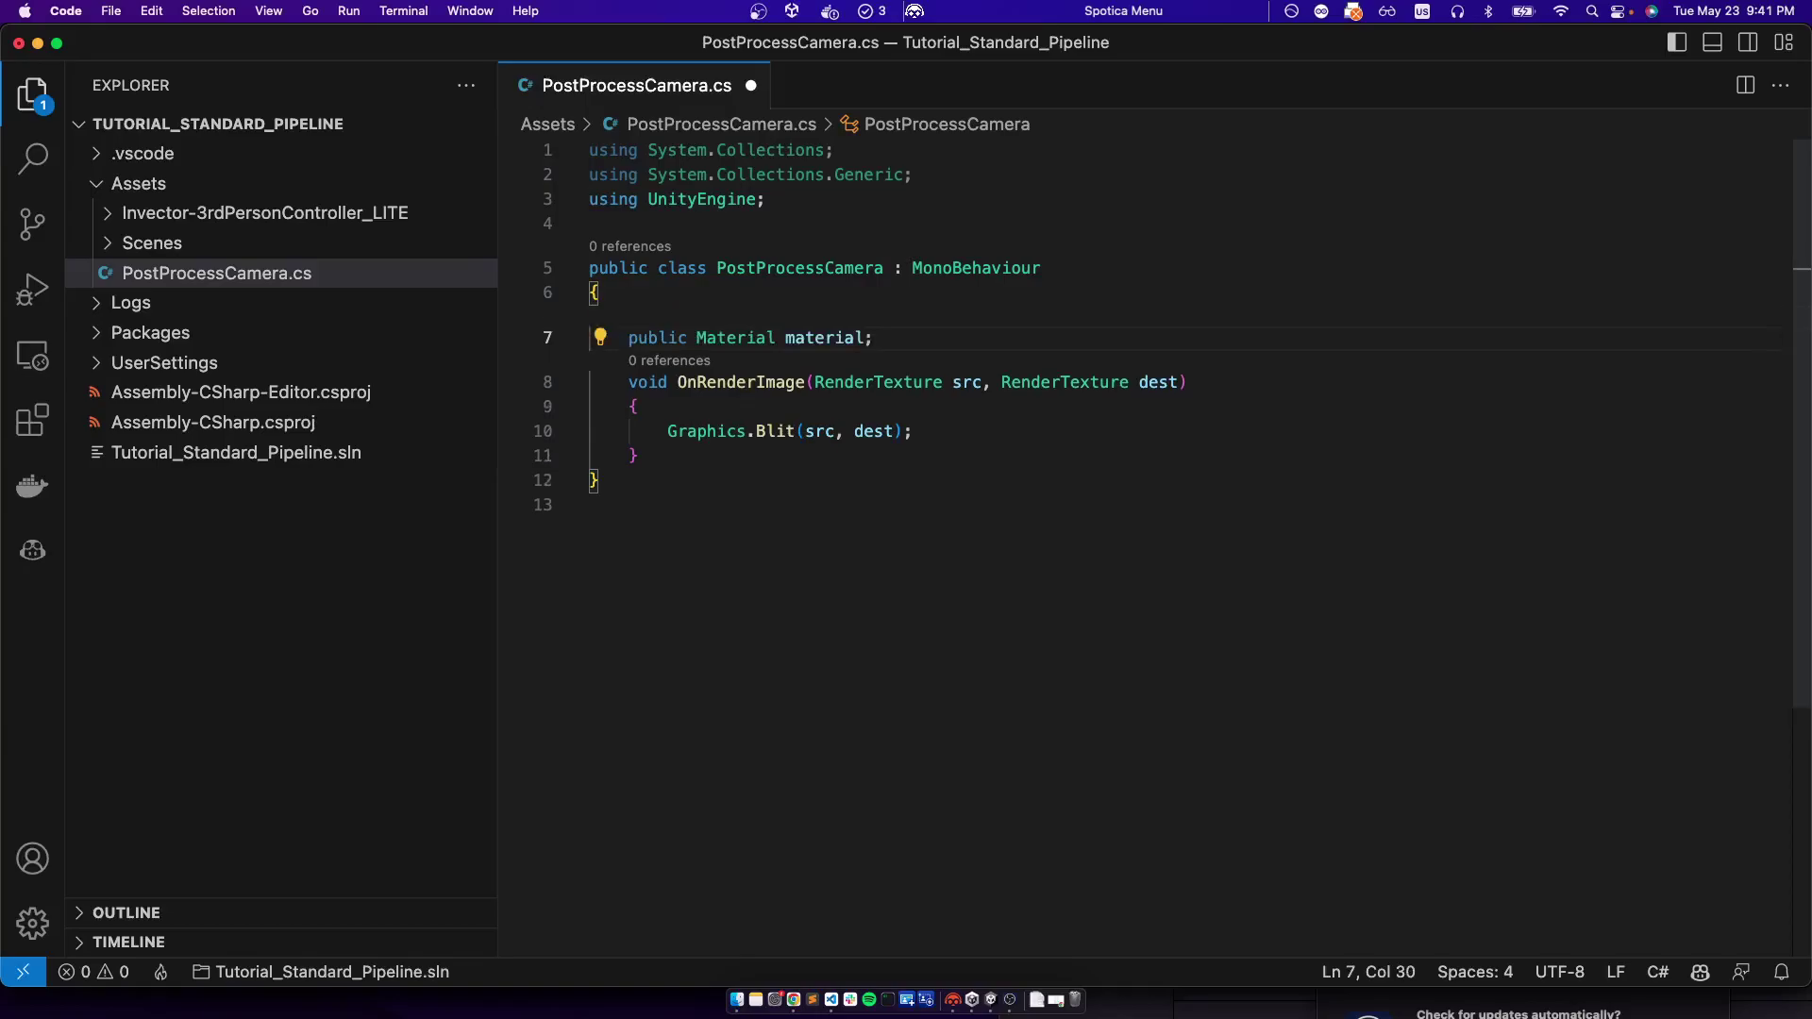
Pass material as the third argument of the Graphics.Blit call and save the PostProcessCamera script
key("Down")
key("Up")
key("shift+Home")
key("Down")
key("Down")
key("End")
key("Down")
key("End")
key("Left")
key("Left")
type(", material")
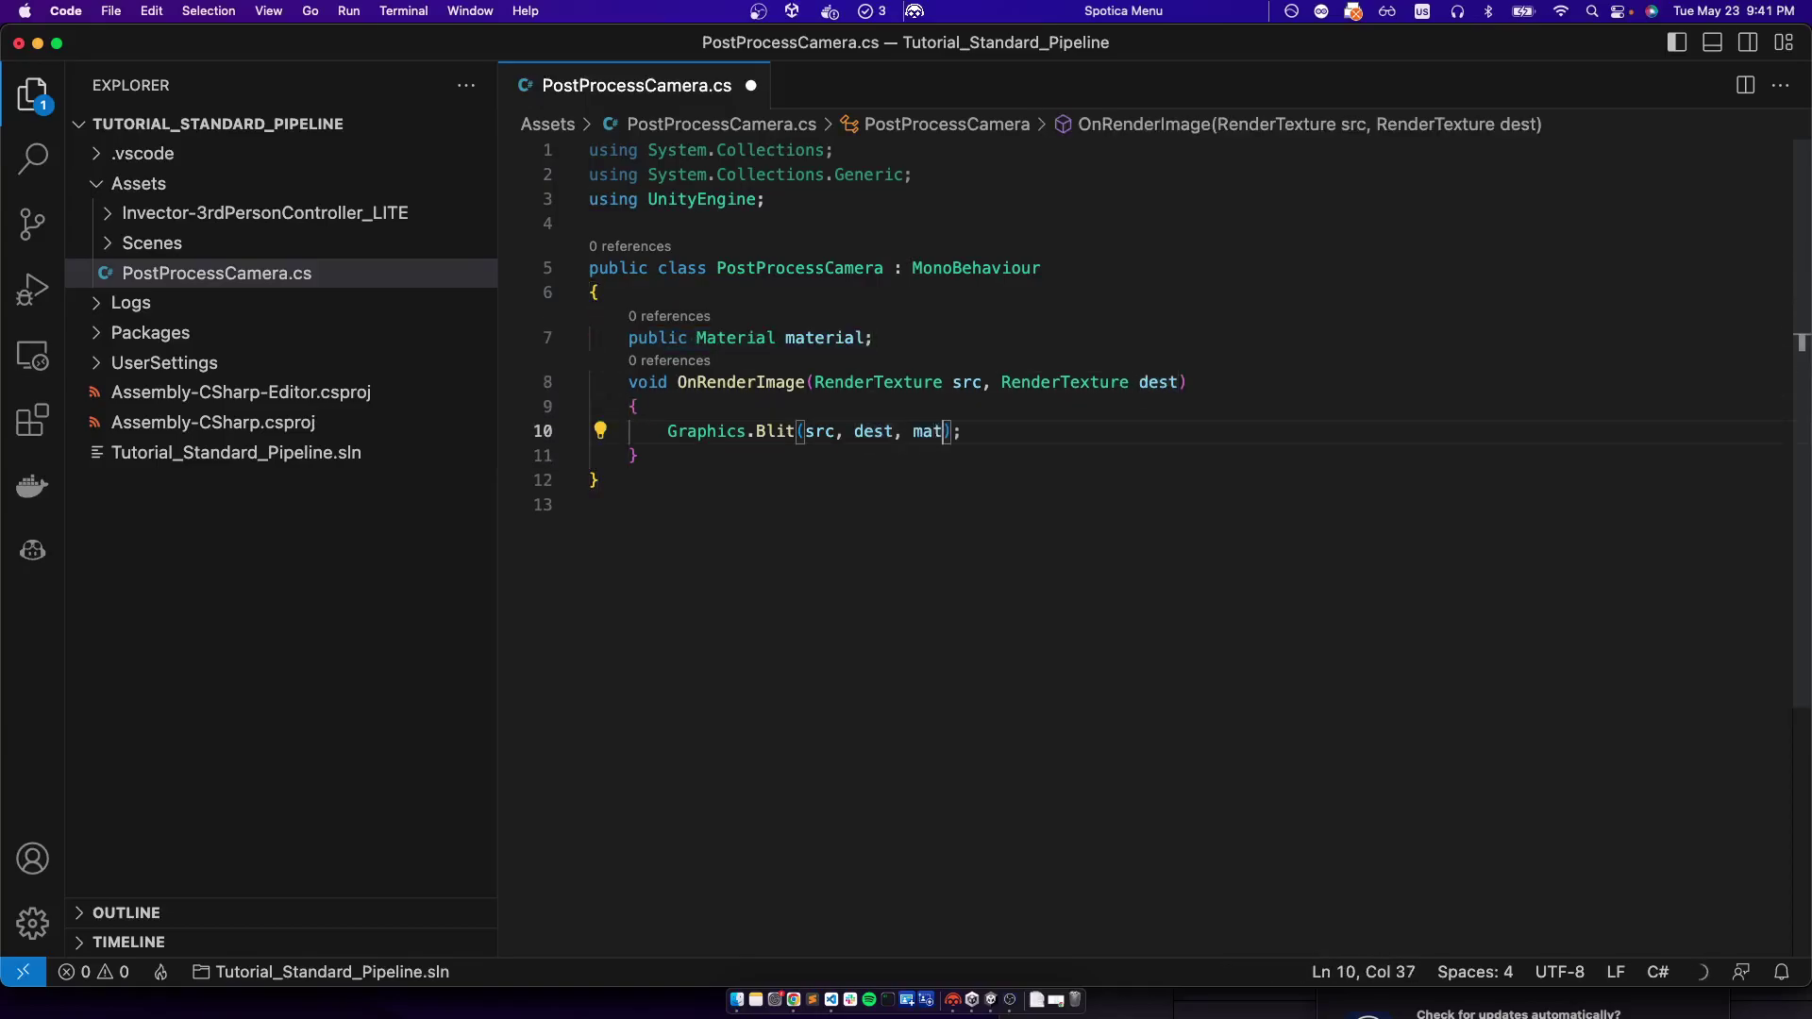
key("super+s")
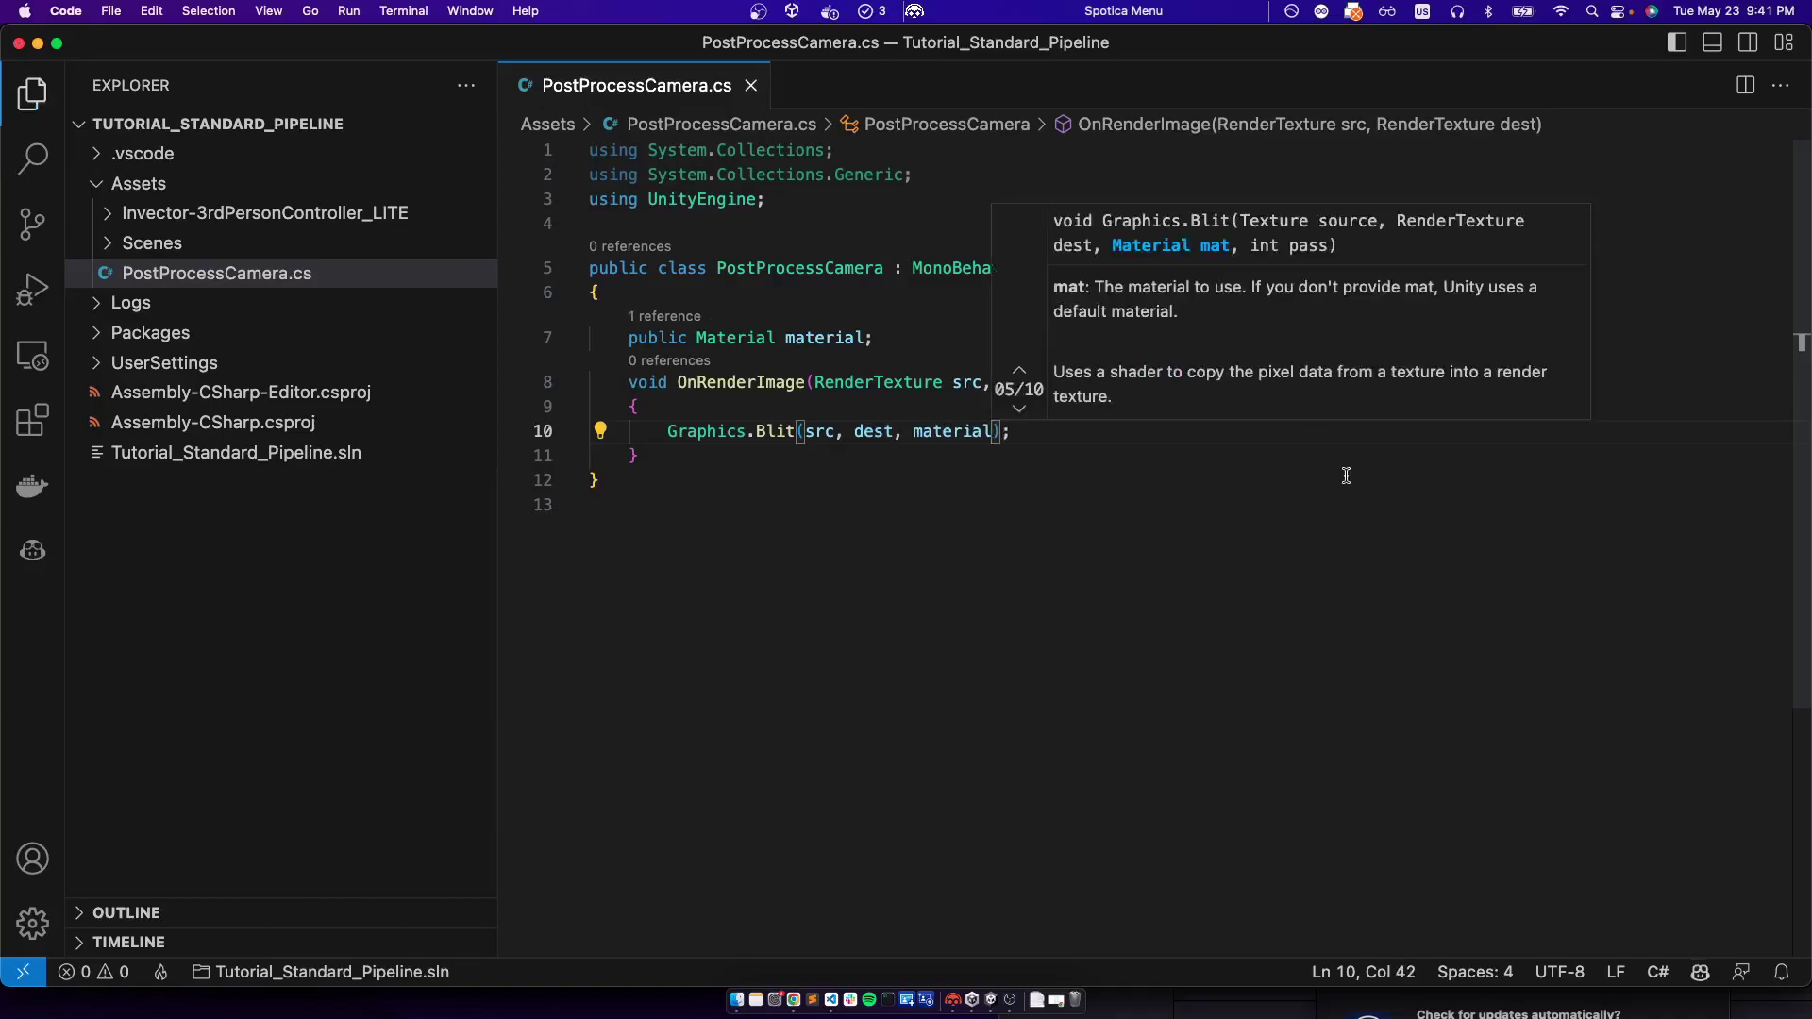
Switch to Unity and check the Post Process Camera component's Material field on ThirdPersonCamera_LITE
key("super+Tab")
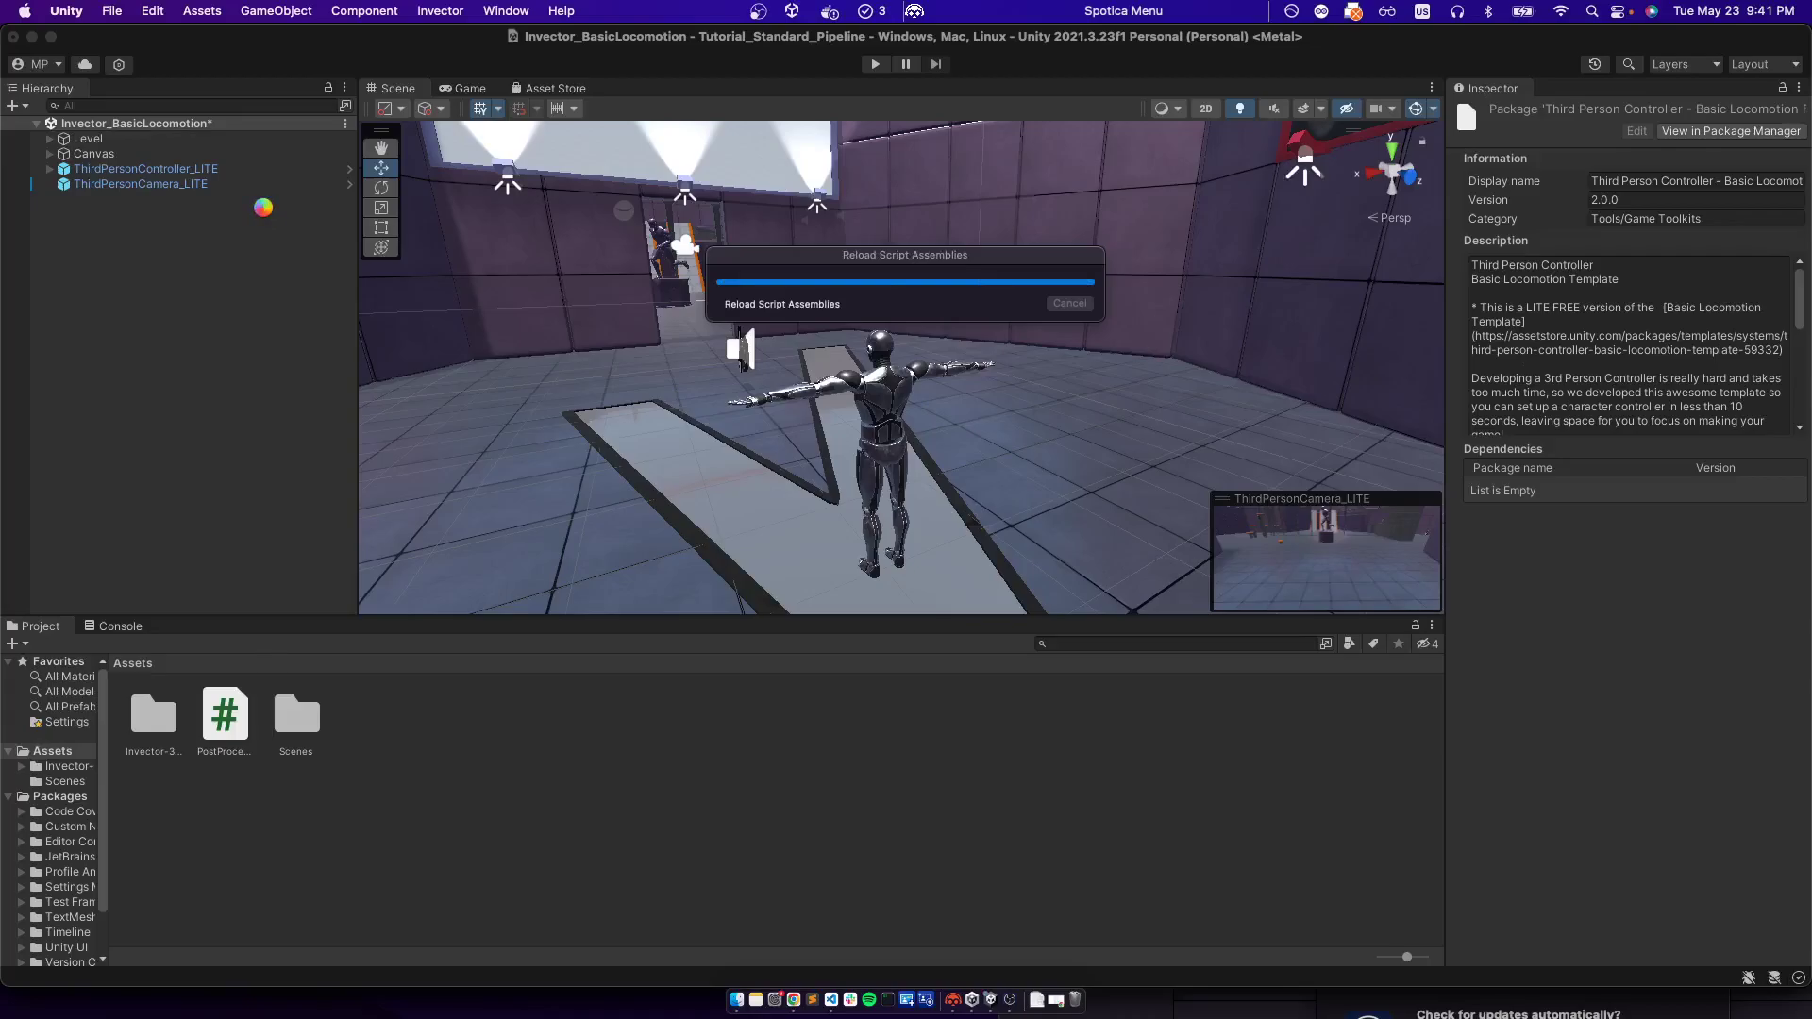
left_click(203, 185)
scroll(1621, 817, "down", 5)
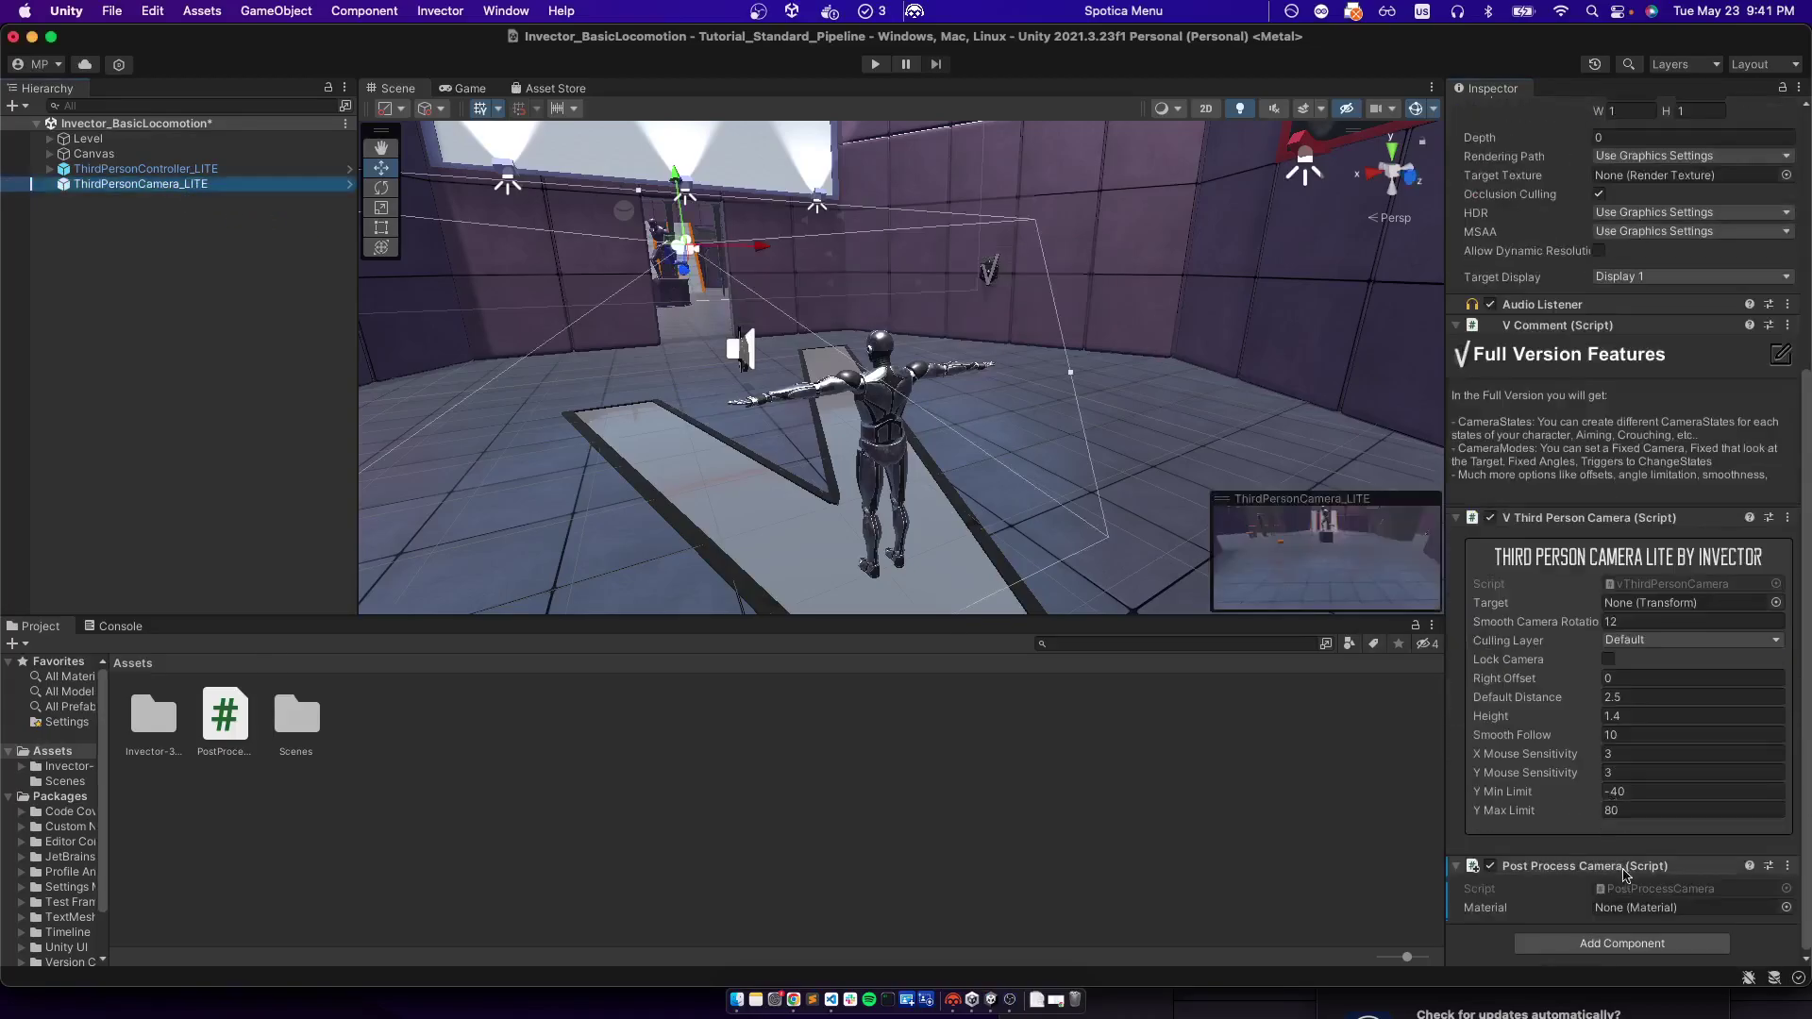
left_click(1008, 1001)
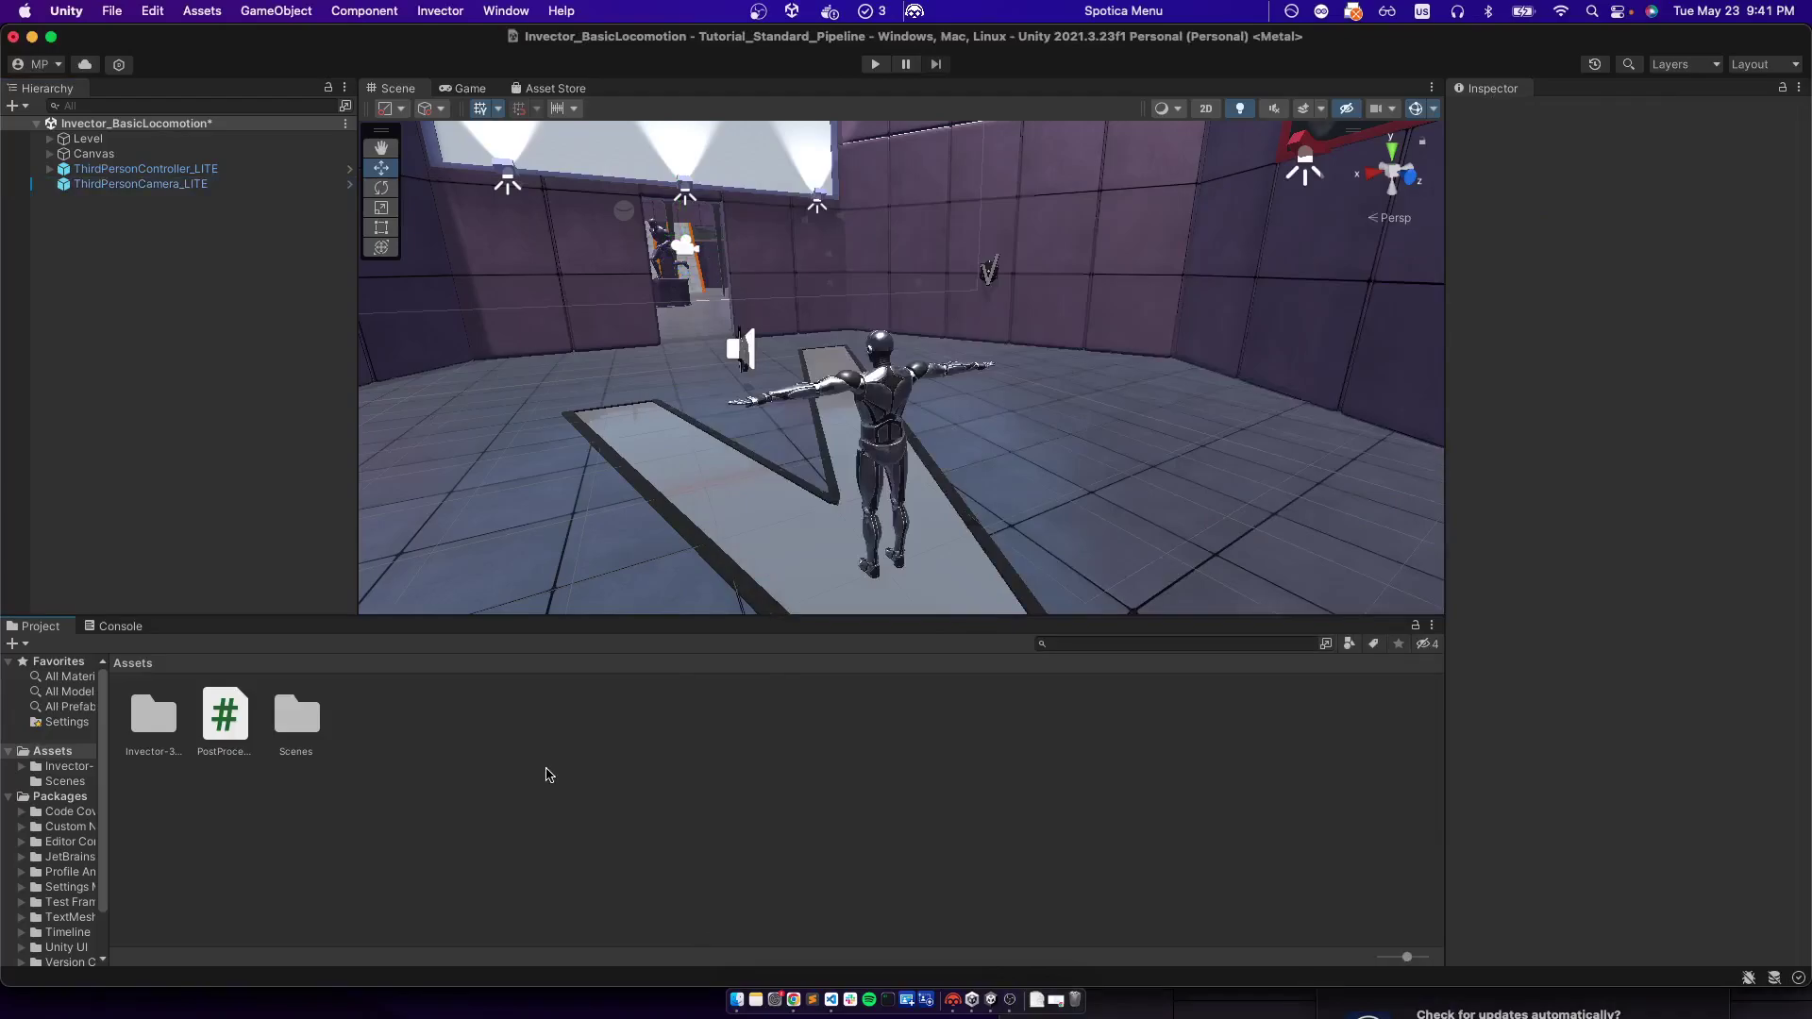
key("super+Tab")
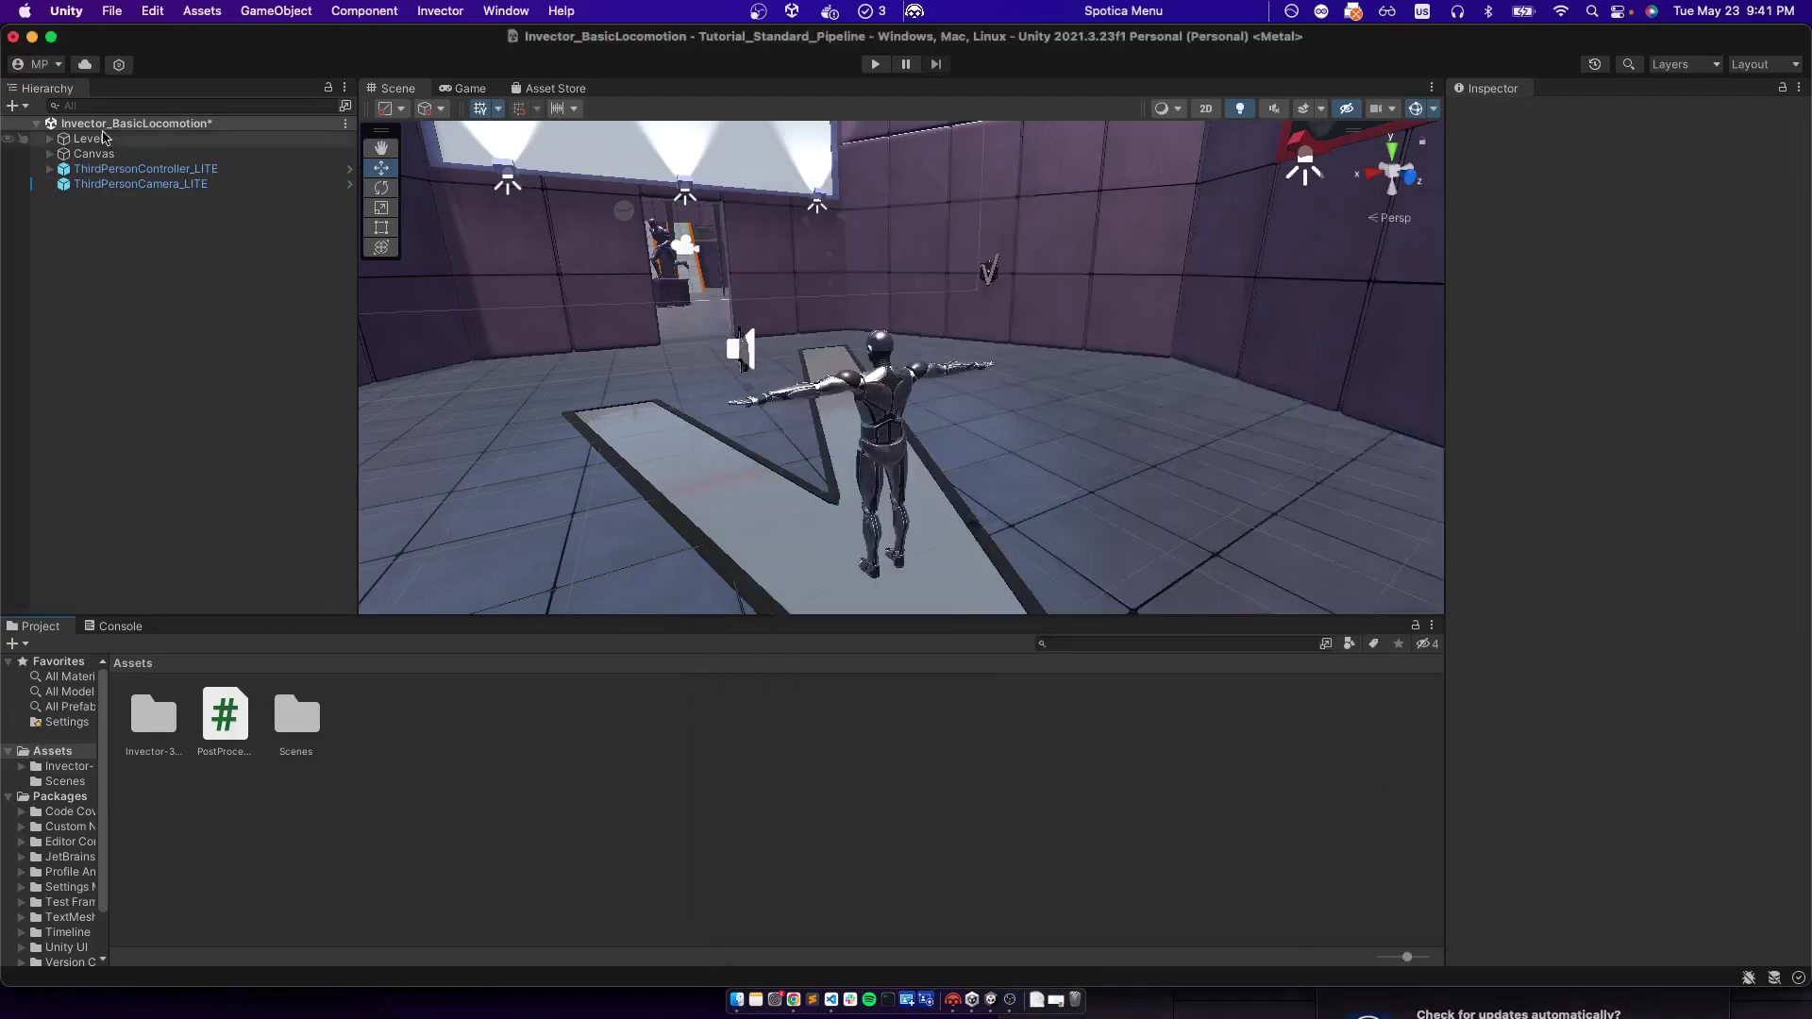
left_click(128, 186)
scroll(1482, 745, "down", 5)
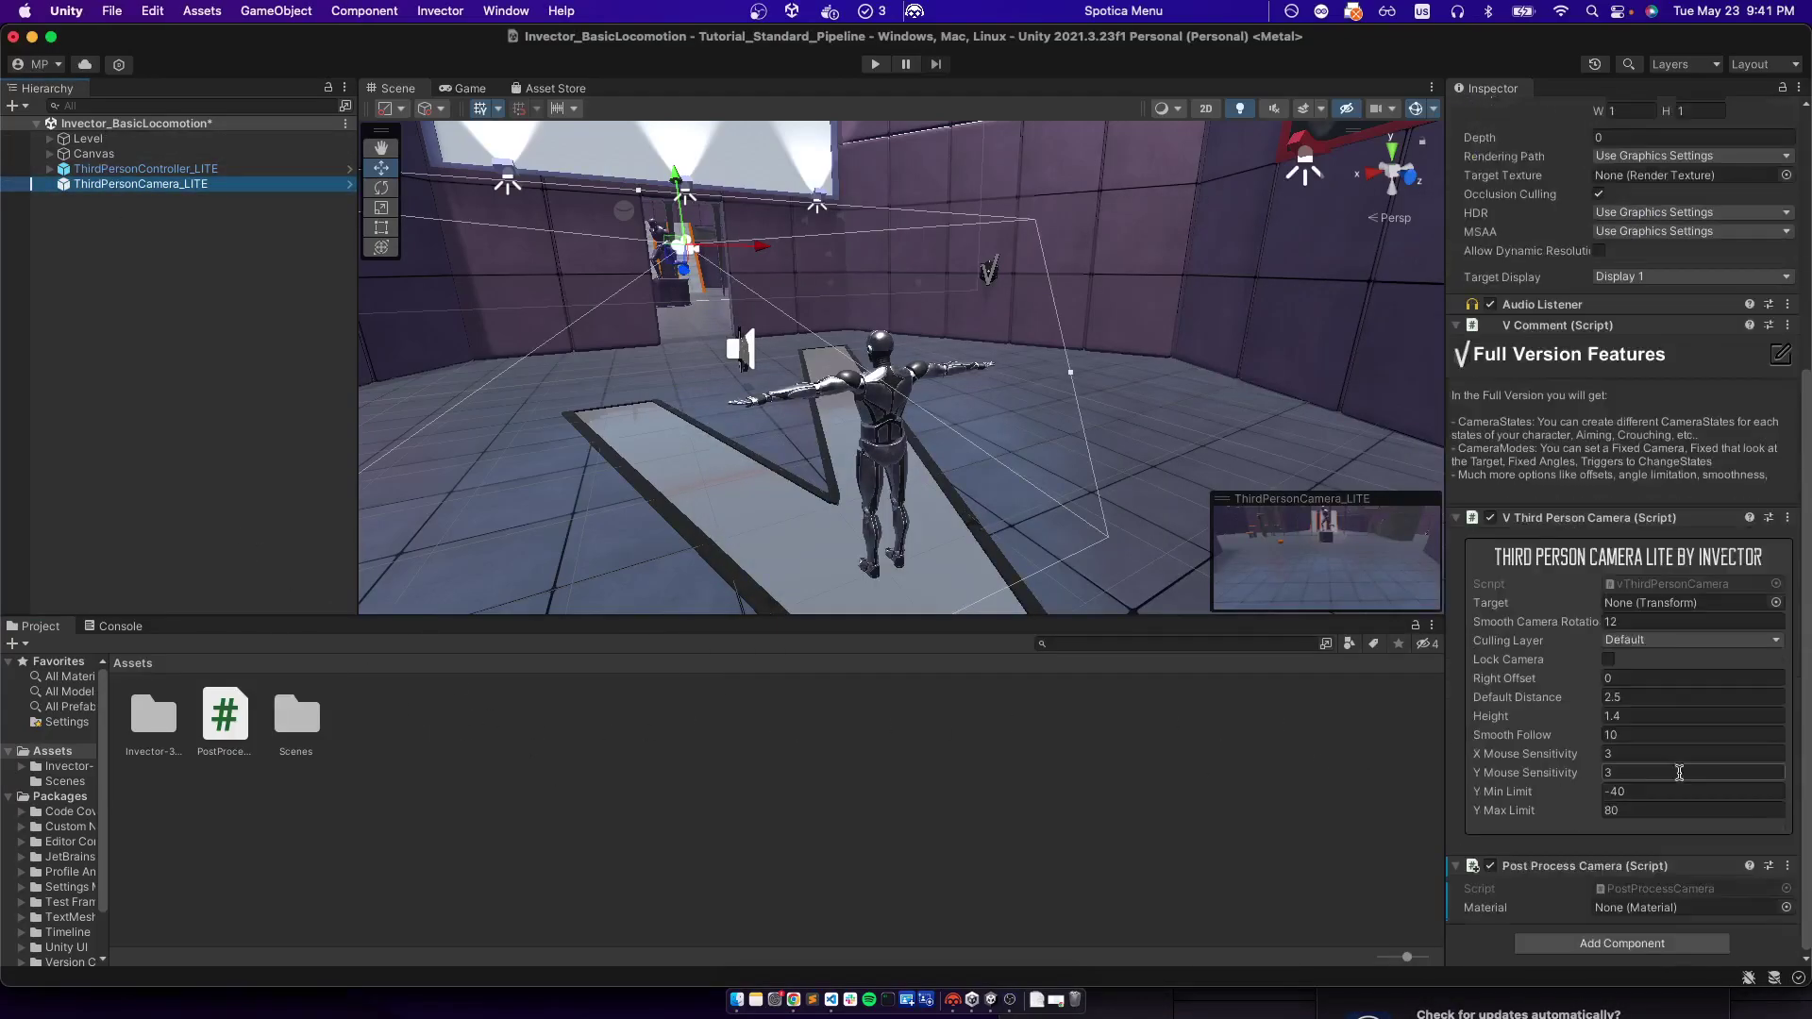
Create an image effect shader named MainEffect in the Assets folder
right_click(719, 731)
mouse_move(802, 459)
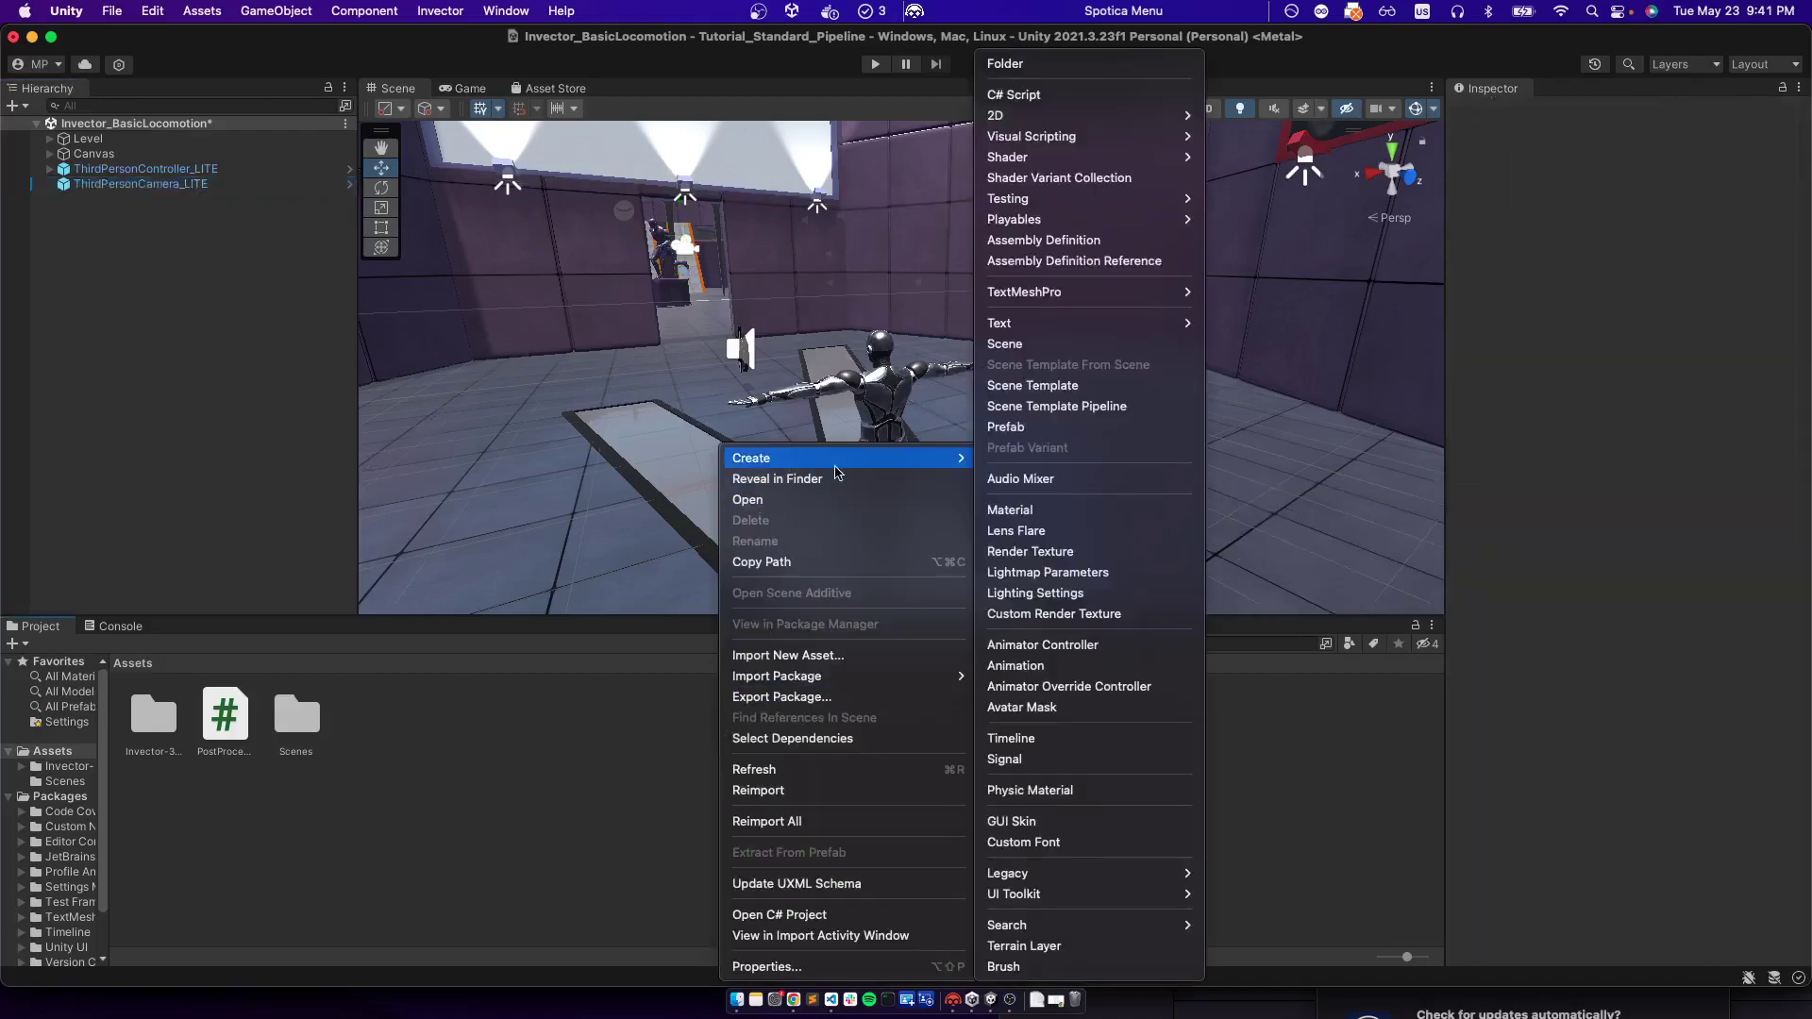
mouse_move(1085, 157)
left_click(1272, 198)
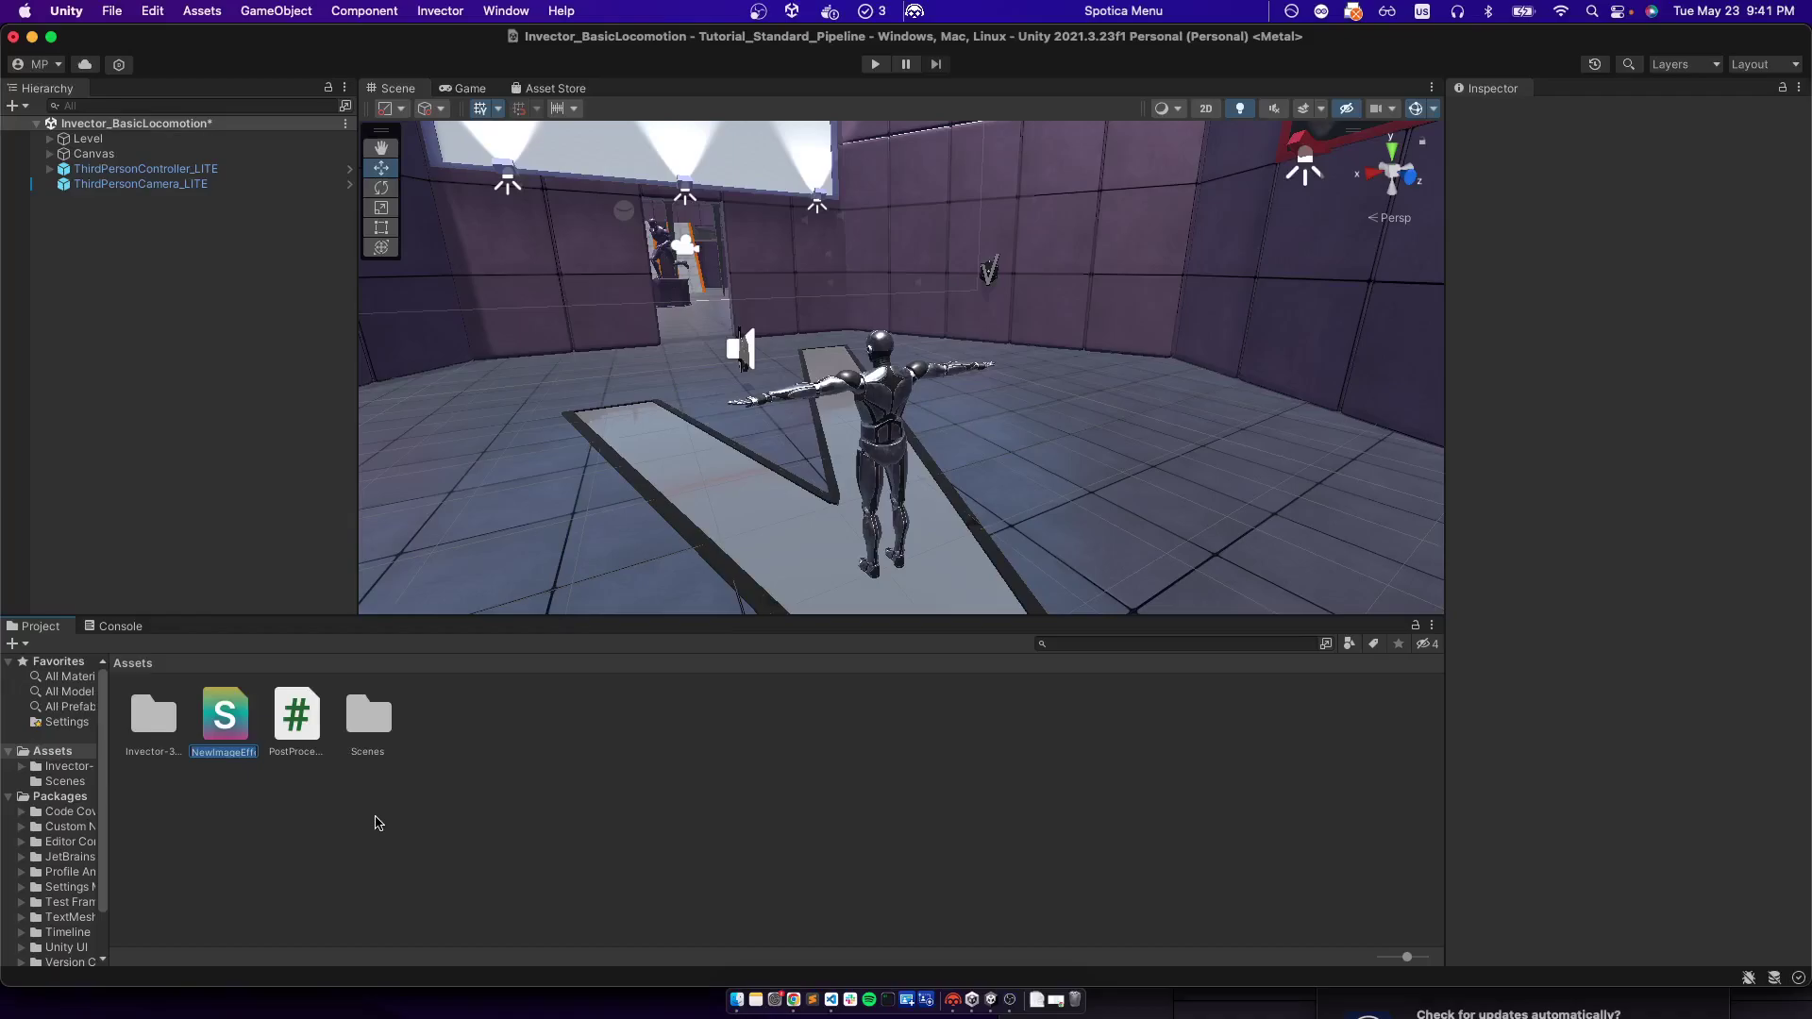
type("Maineffect")
key("Return")
Open the MainEffect shader in Visual Studio Code and review its default code down to the color-inverting frag function
double_click(234, 719)
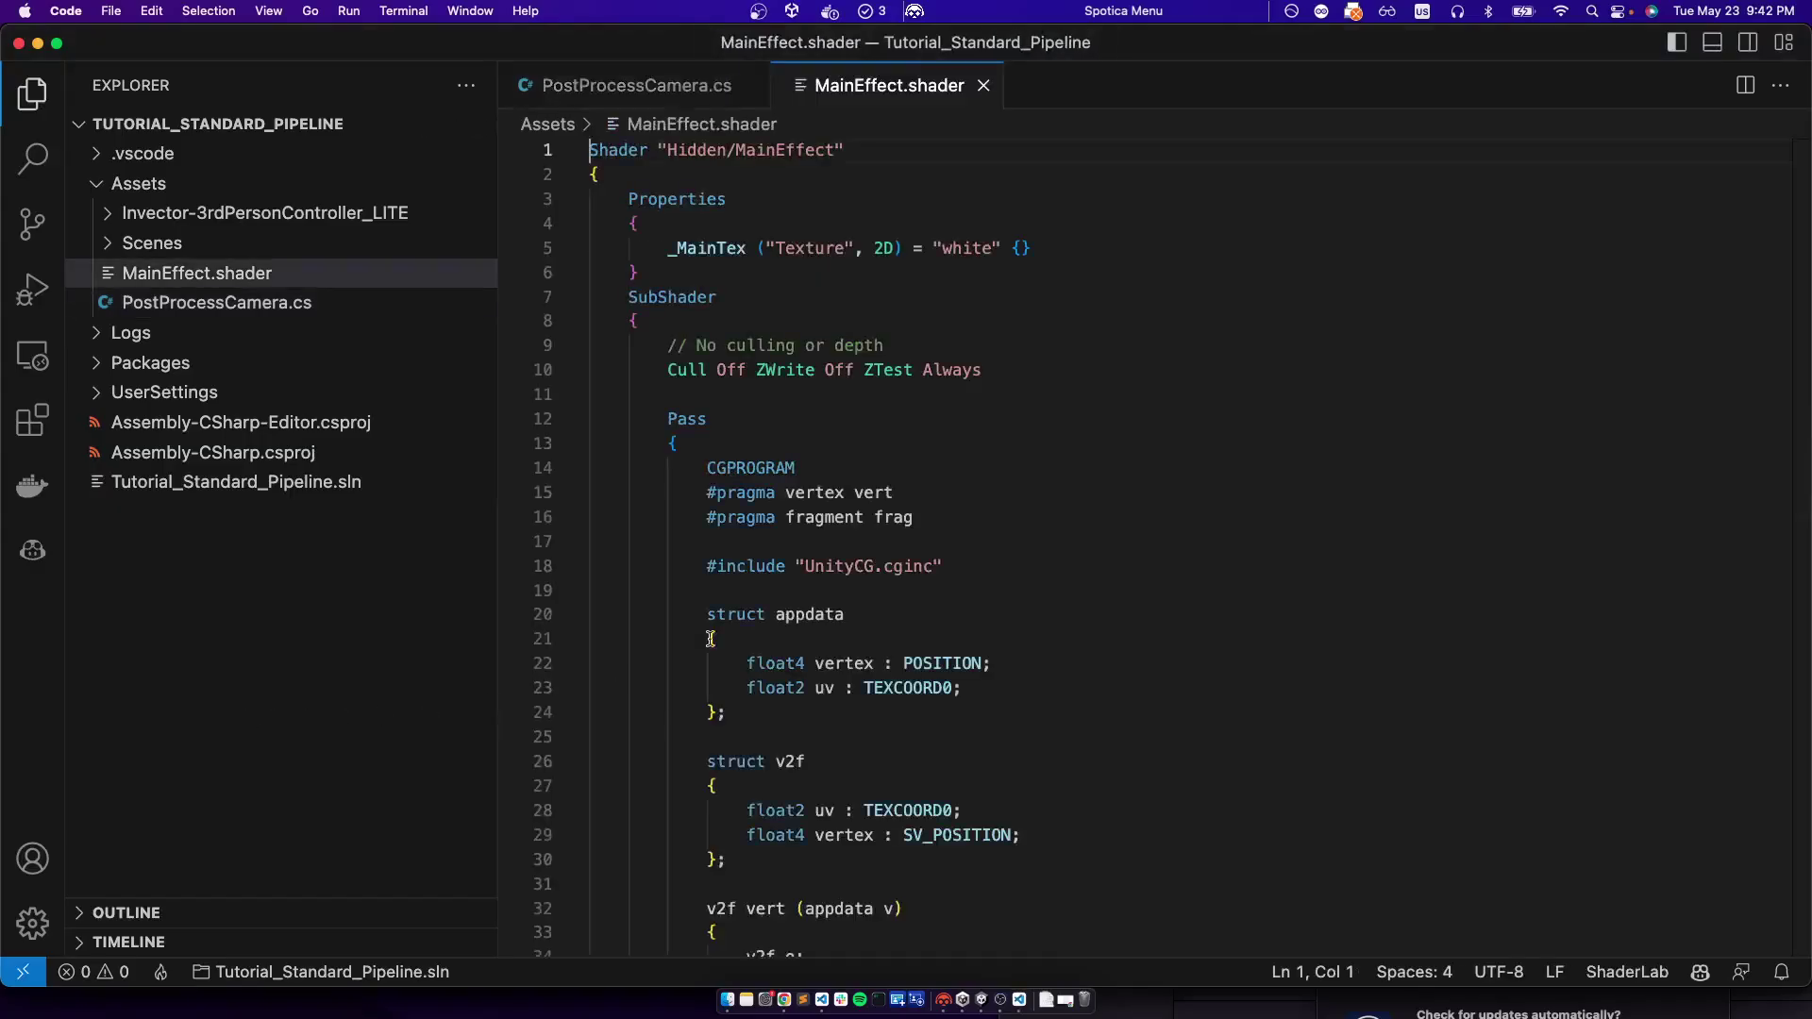
scroll(911, 613, "down", 15)
scroll(911, 613, "up", 8)
left_click(1034, 633)
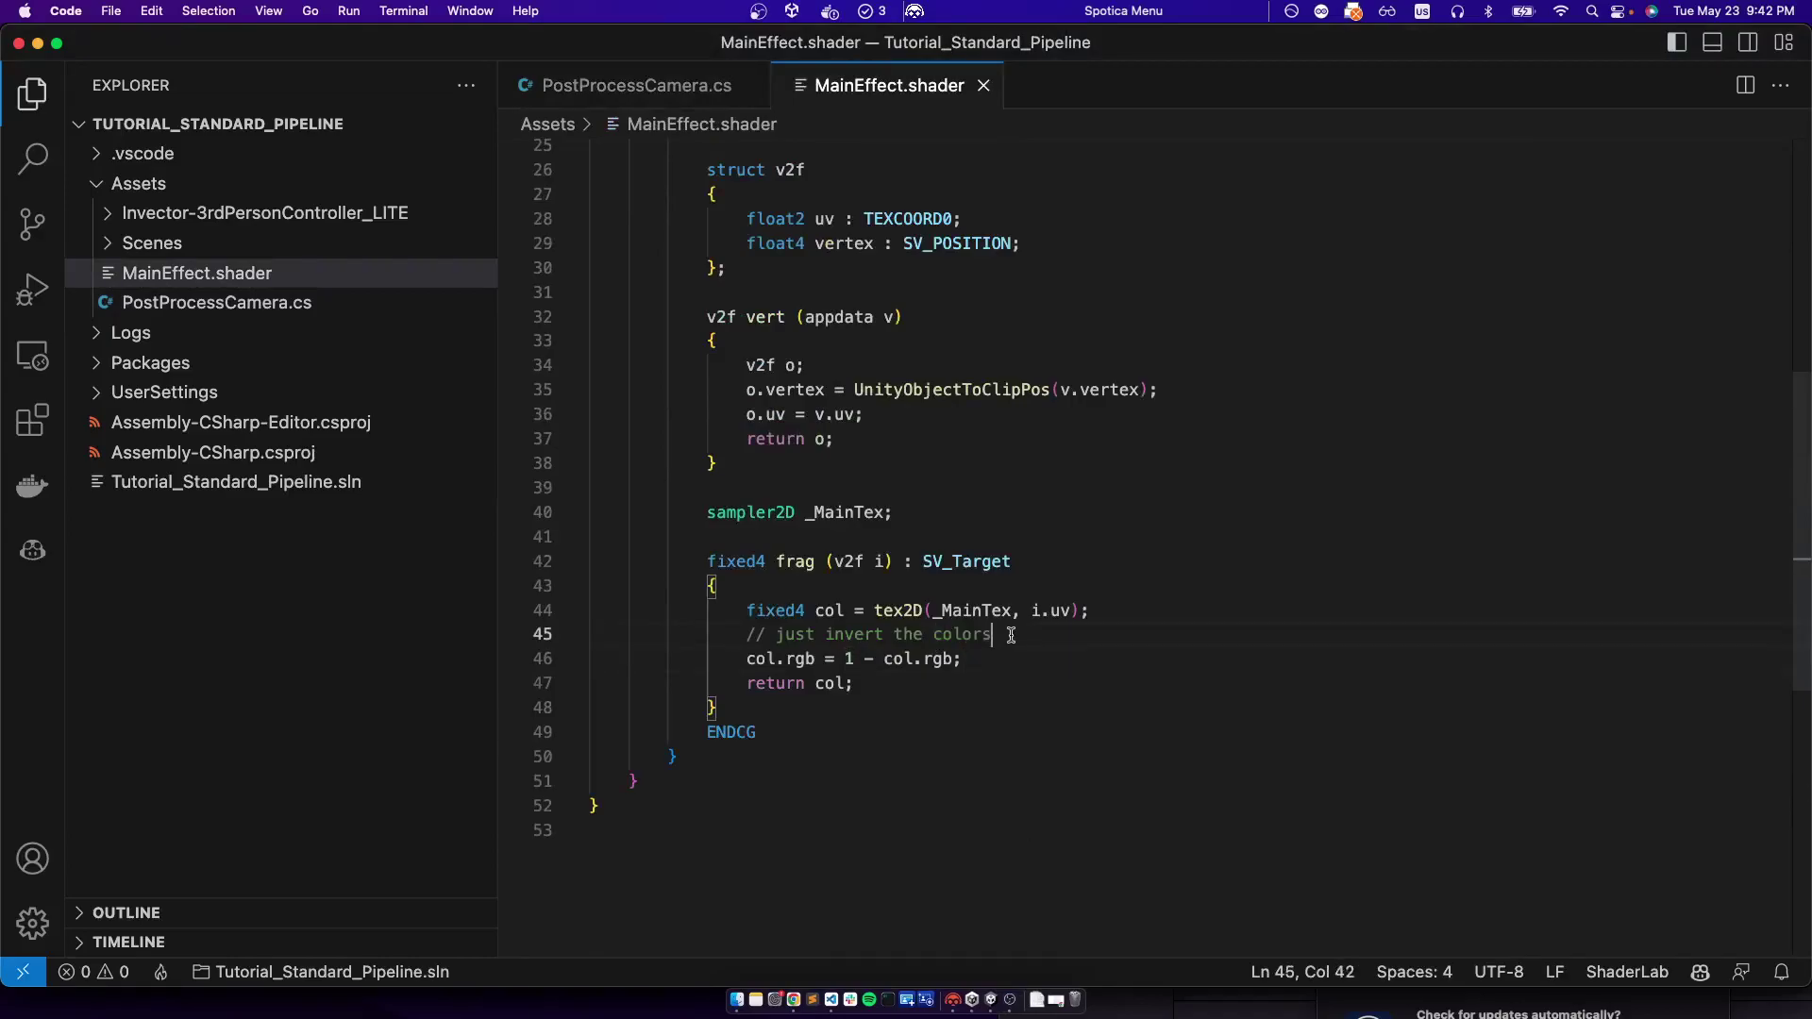
Switch to Chrome and bring up the BWShader.shader code in the Unity_Glitch_Shaders GitHub repository
key("super+Tab")
key("super+Tab")
key("super+Tab")
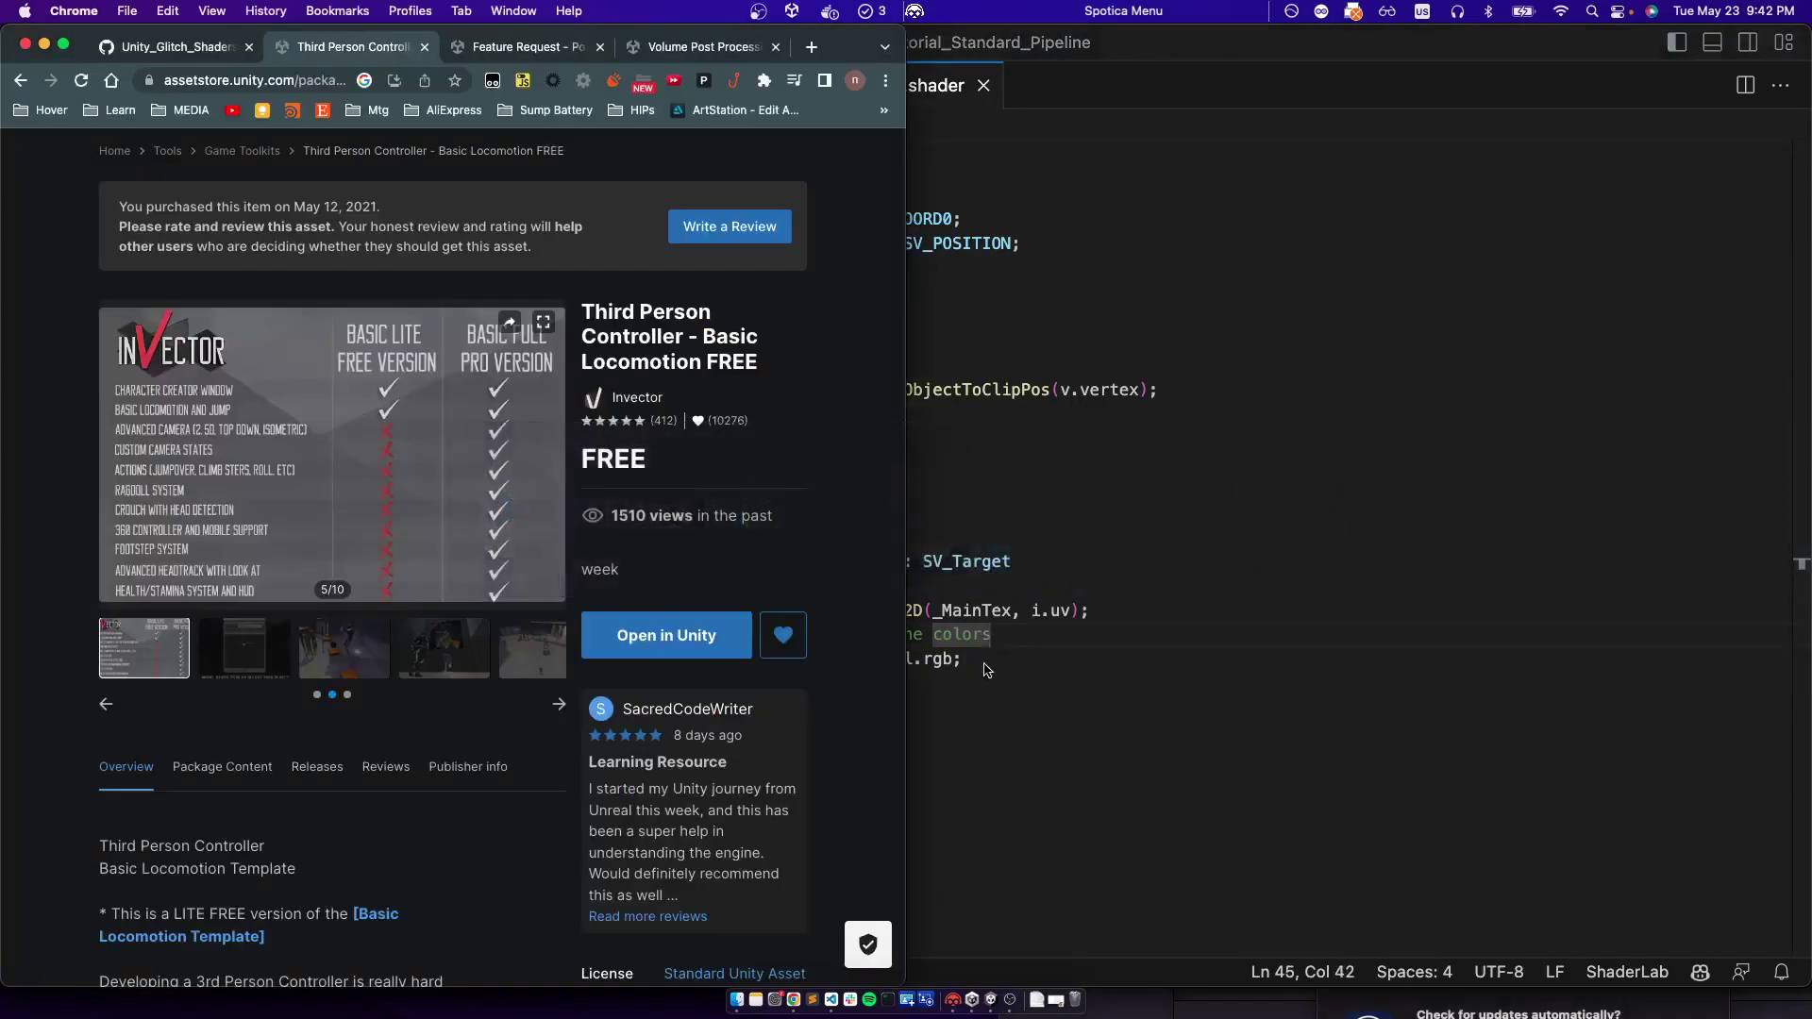
left_click(209, 44)
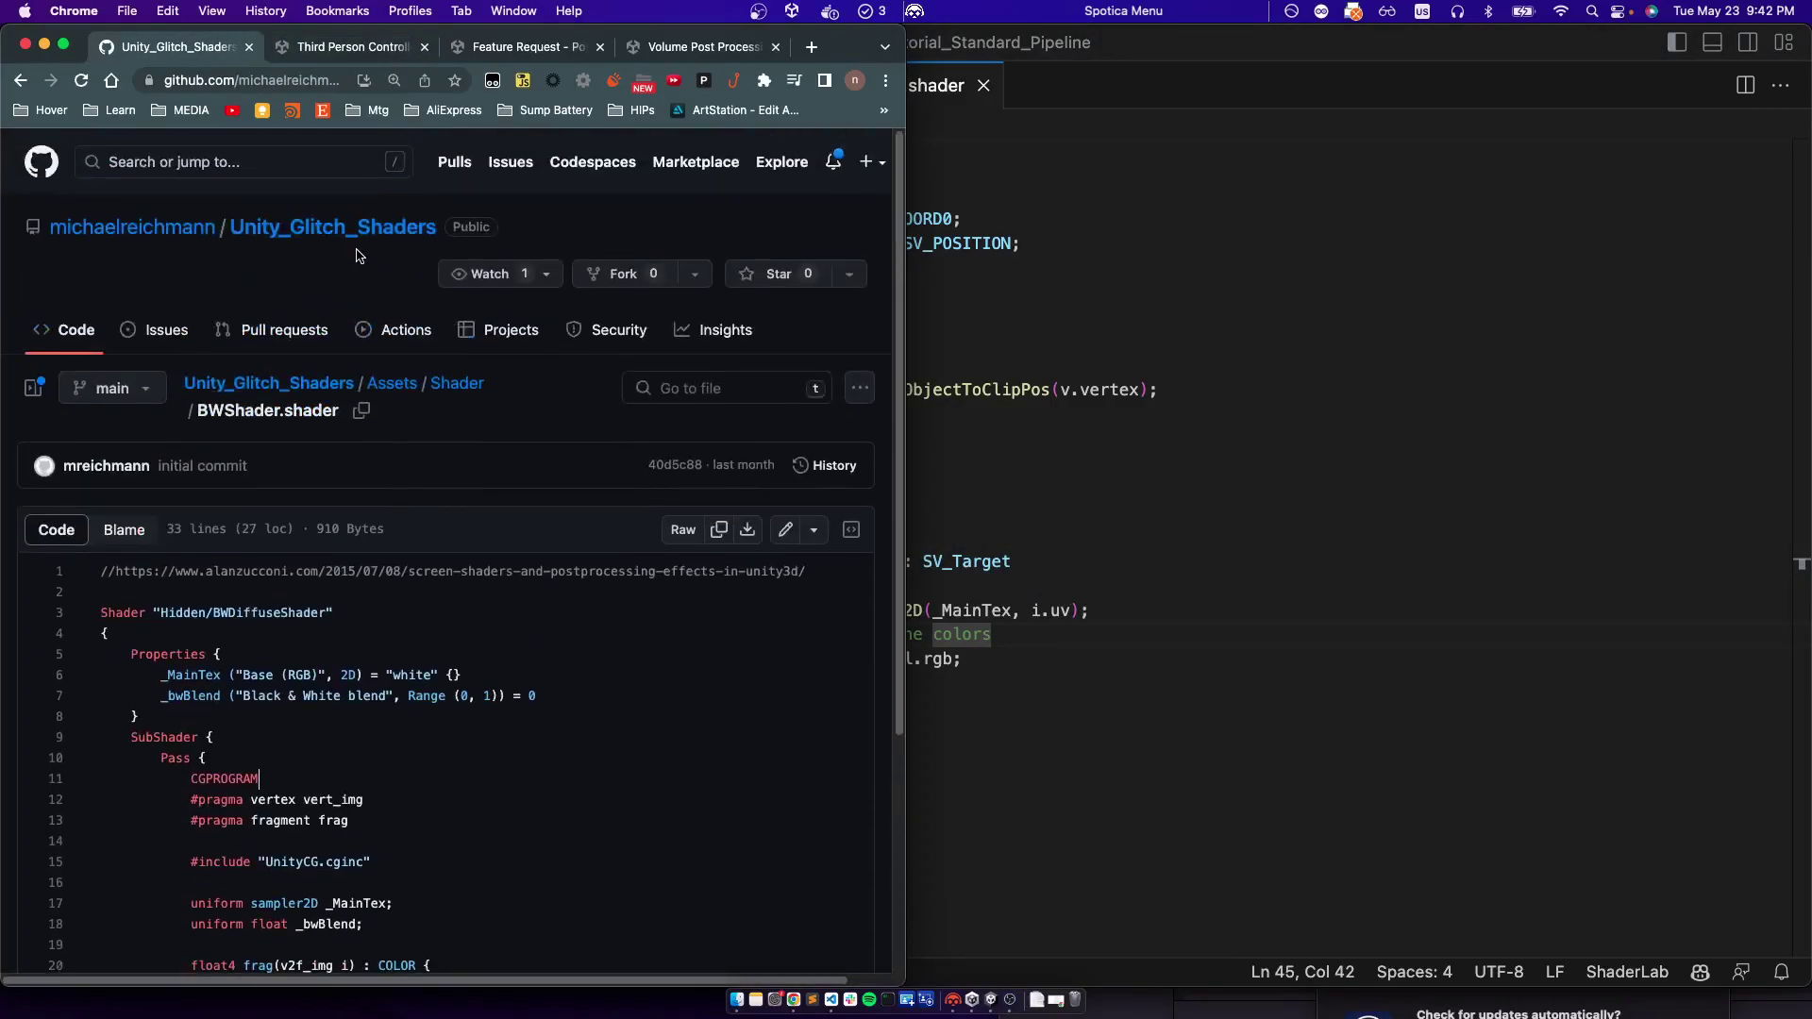
left_click_drag(531, 234, 50, 227)
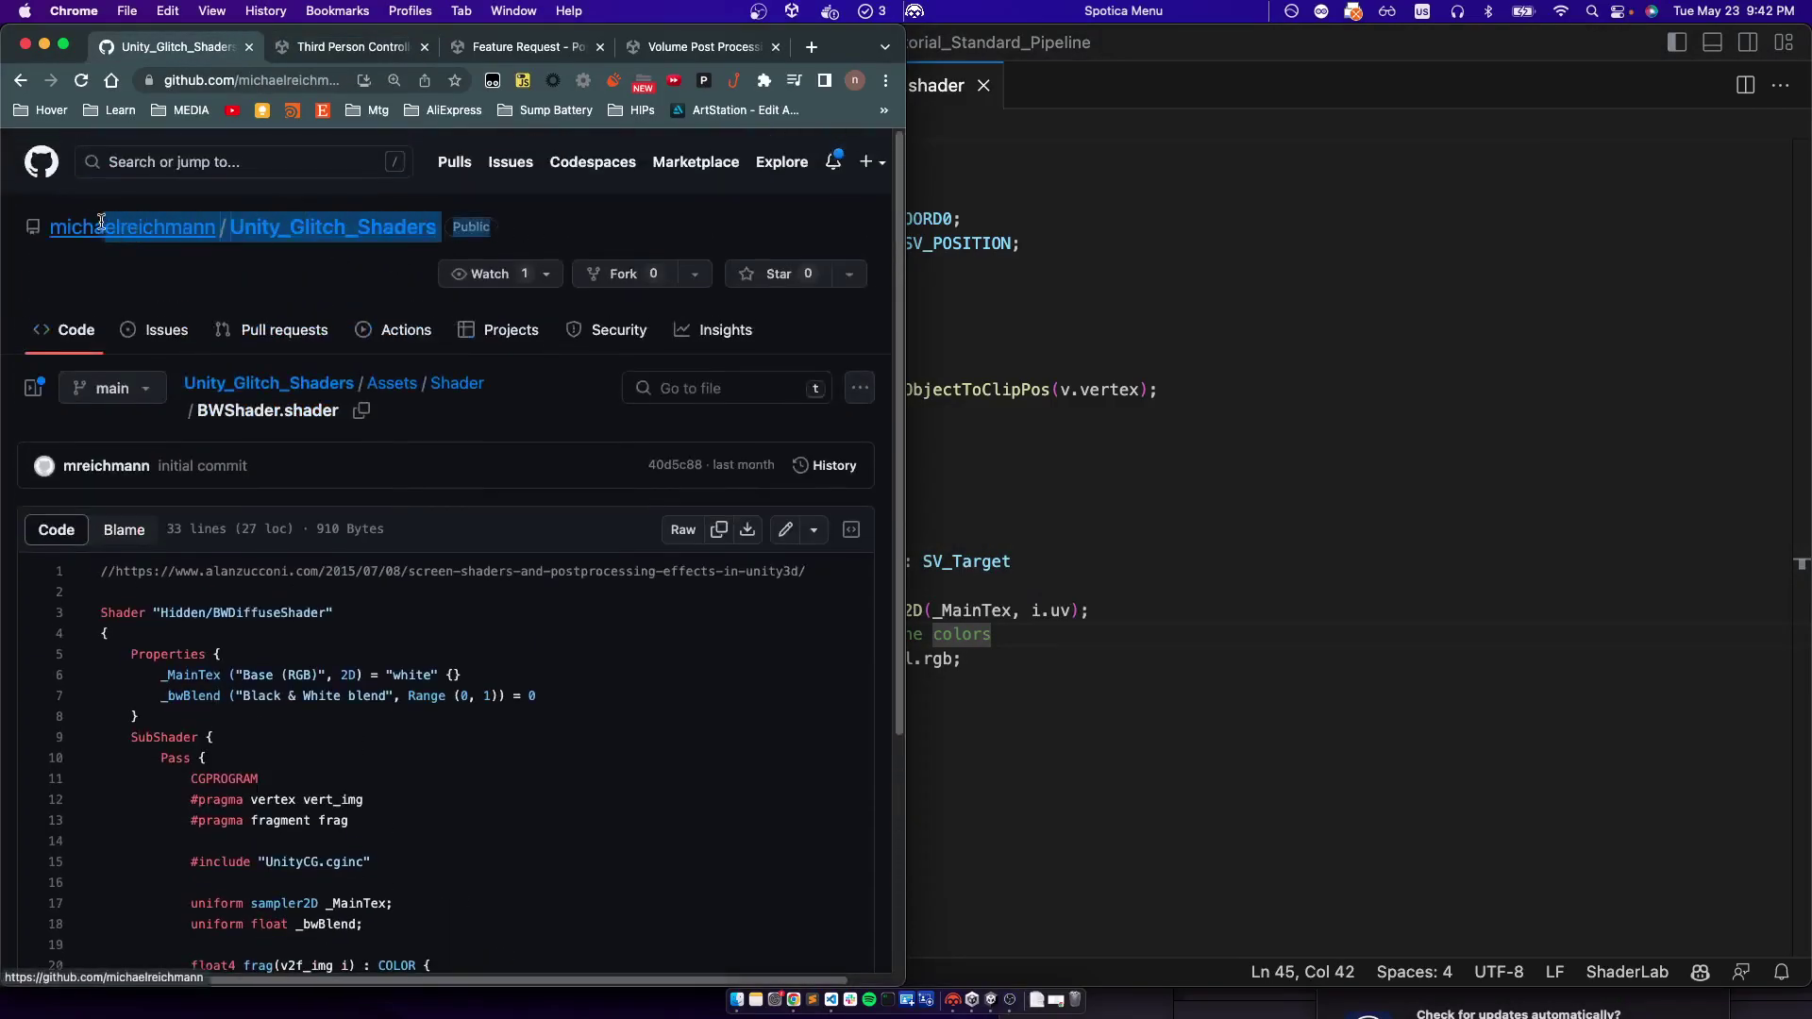
left_click(602, 445)
scroll(574, 426, "down", 3)
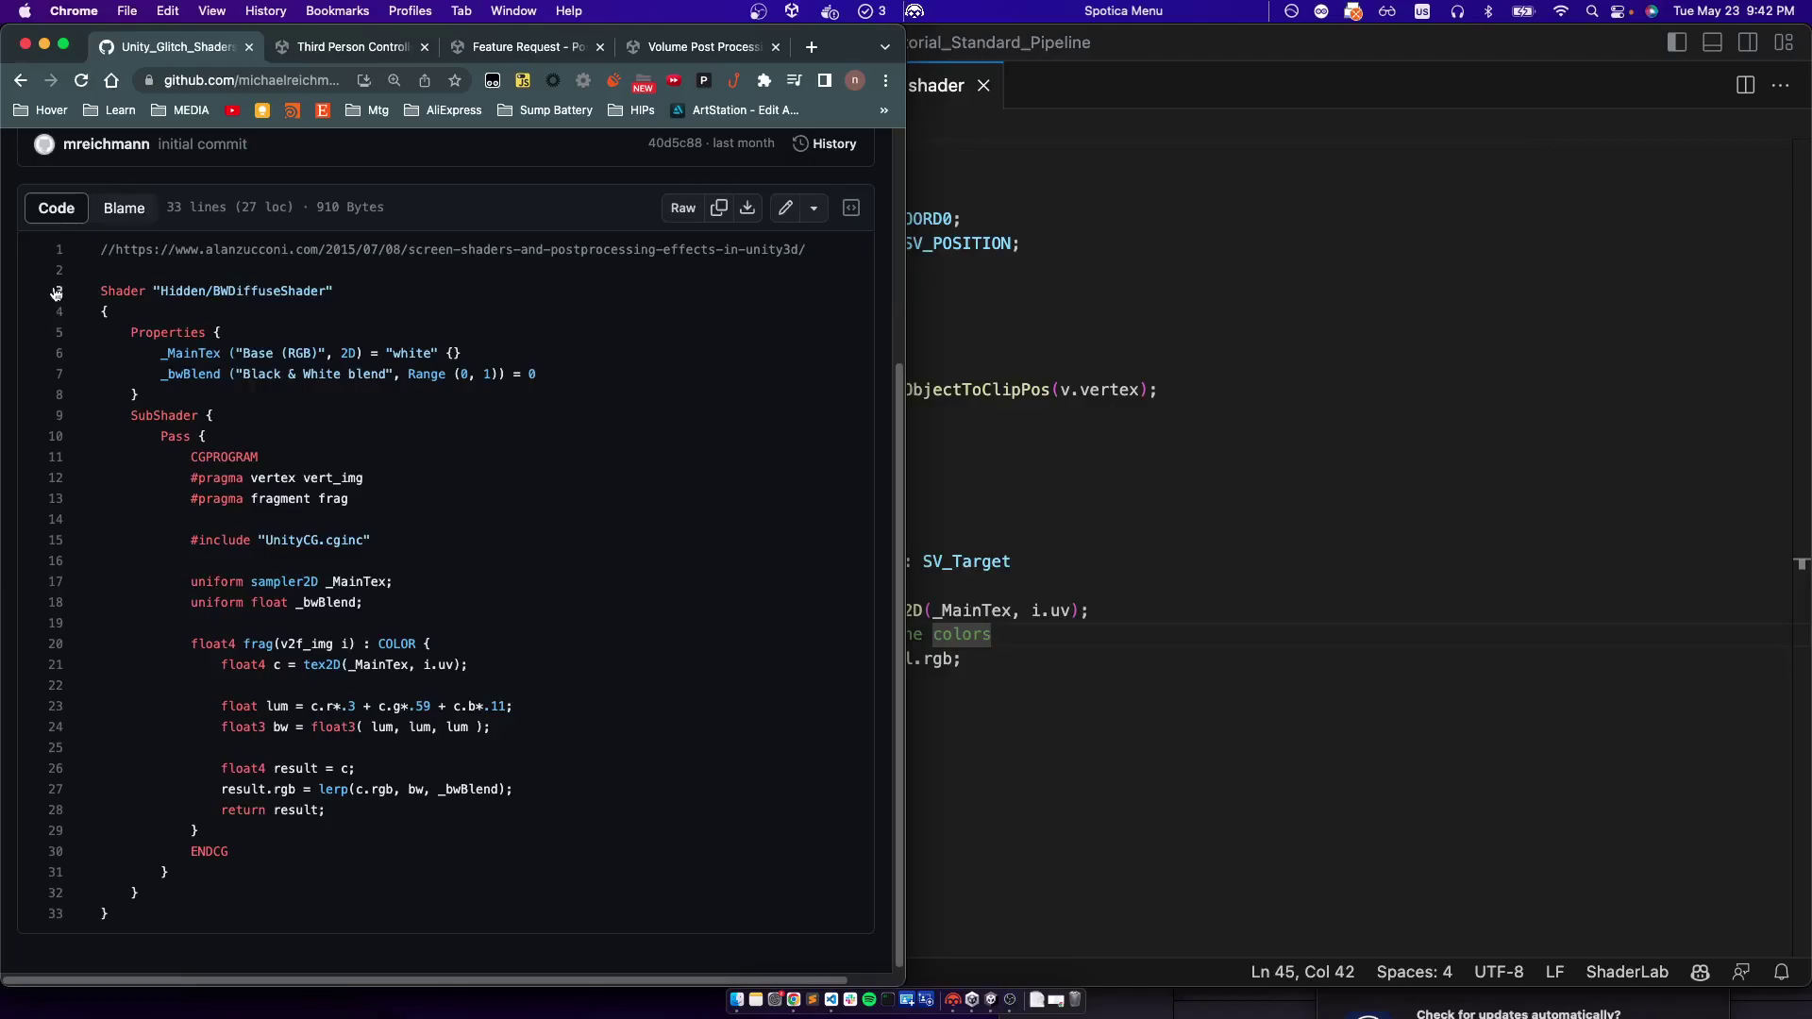
Copy the BWShader.shader code from the opening brace below the Shader name line through the final closing brace
left_click_drag(94, 250, 146, 457)
left_click(146, 456)
left_click_drag(162, 914, 84, 312)
key("super+c")
scroll(273, 472, "up", 3)
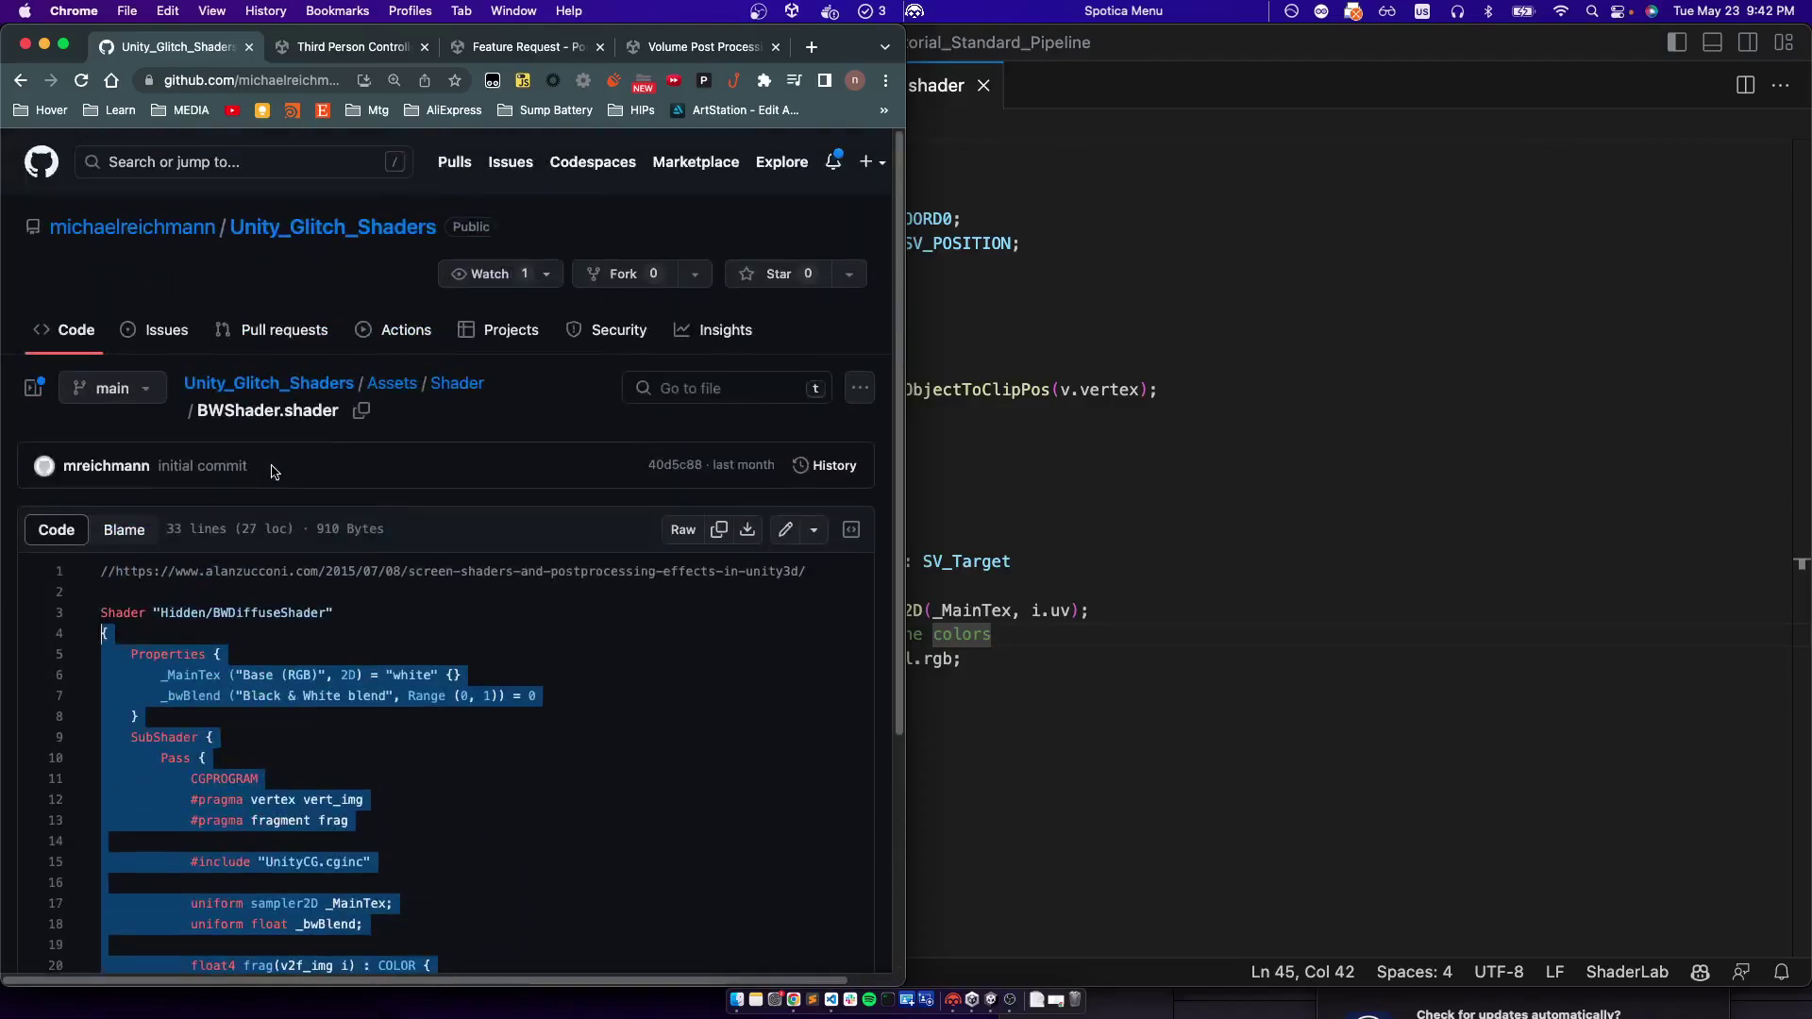
scroll(312, 444, "down", 4)
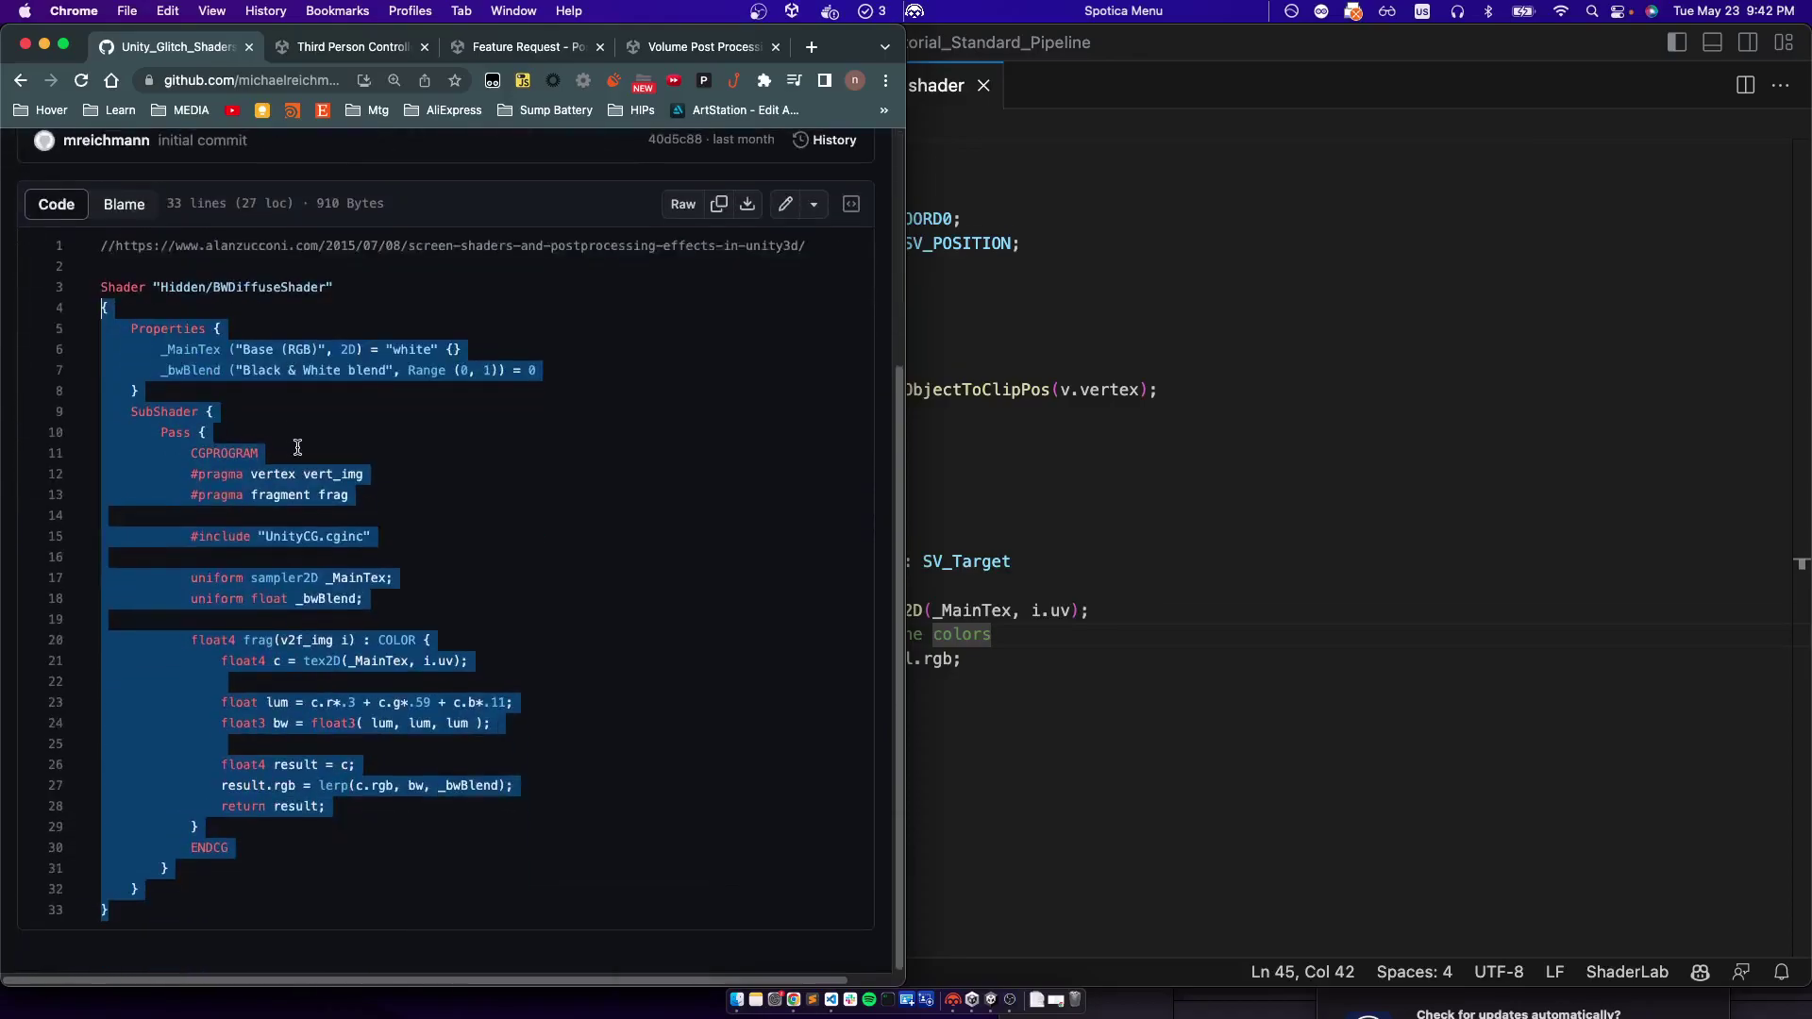
Switch to Visual Studio Code, replace everything below the Shader "Hidden/MainEffect" line with the copied code, and save the shader
key("super+Tab")
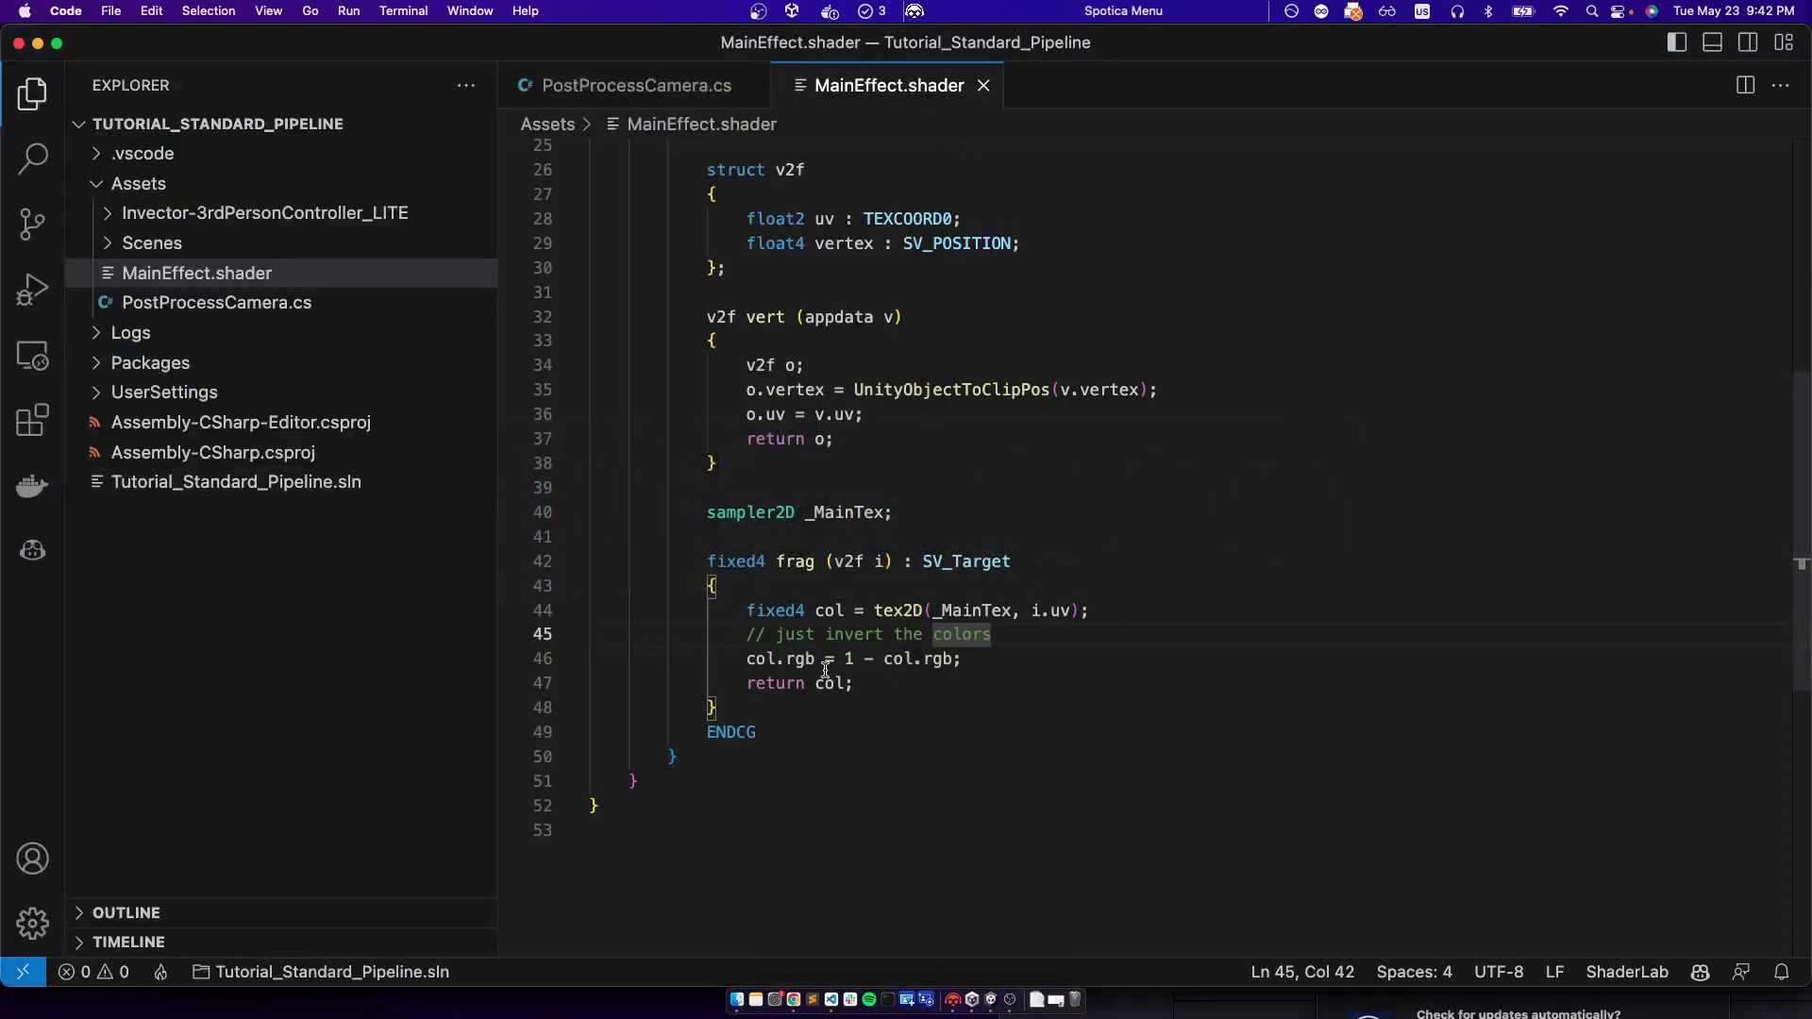
left_click(769, 756)
scroll(760, 745, "up", 6)
scroll(761, 728, "down", 10)
left_click_drag(738, 744, 500, 185)
key("super+v")
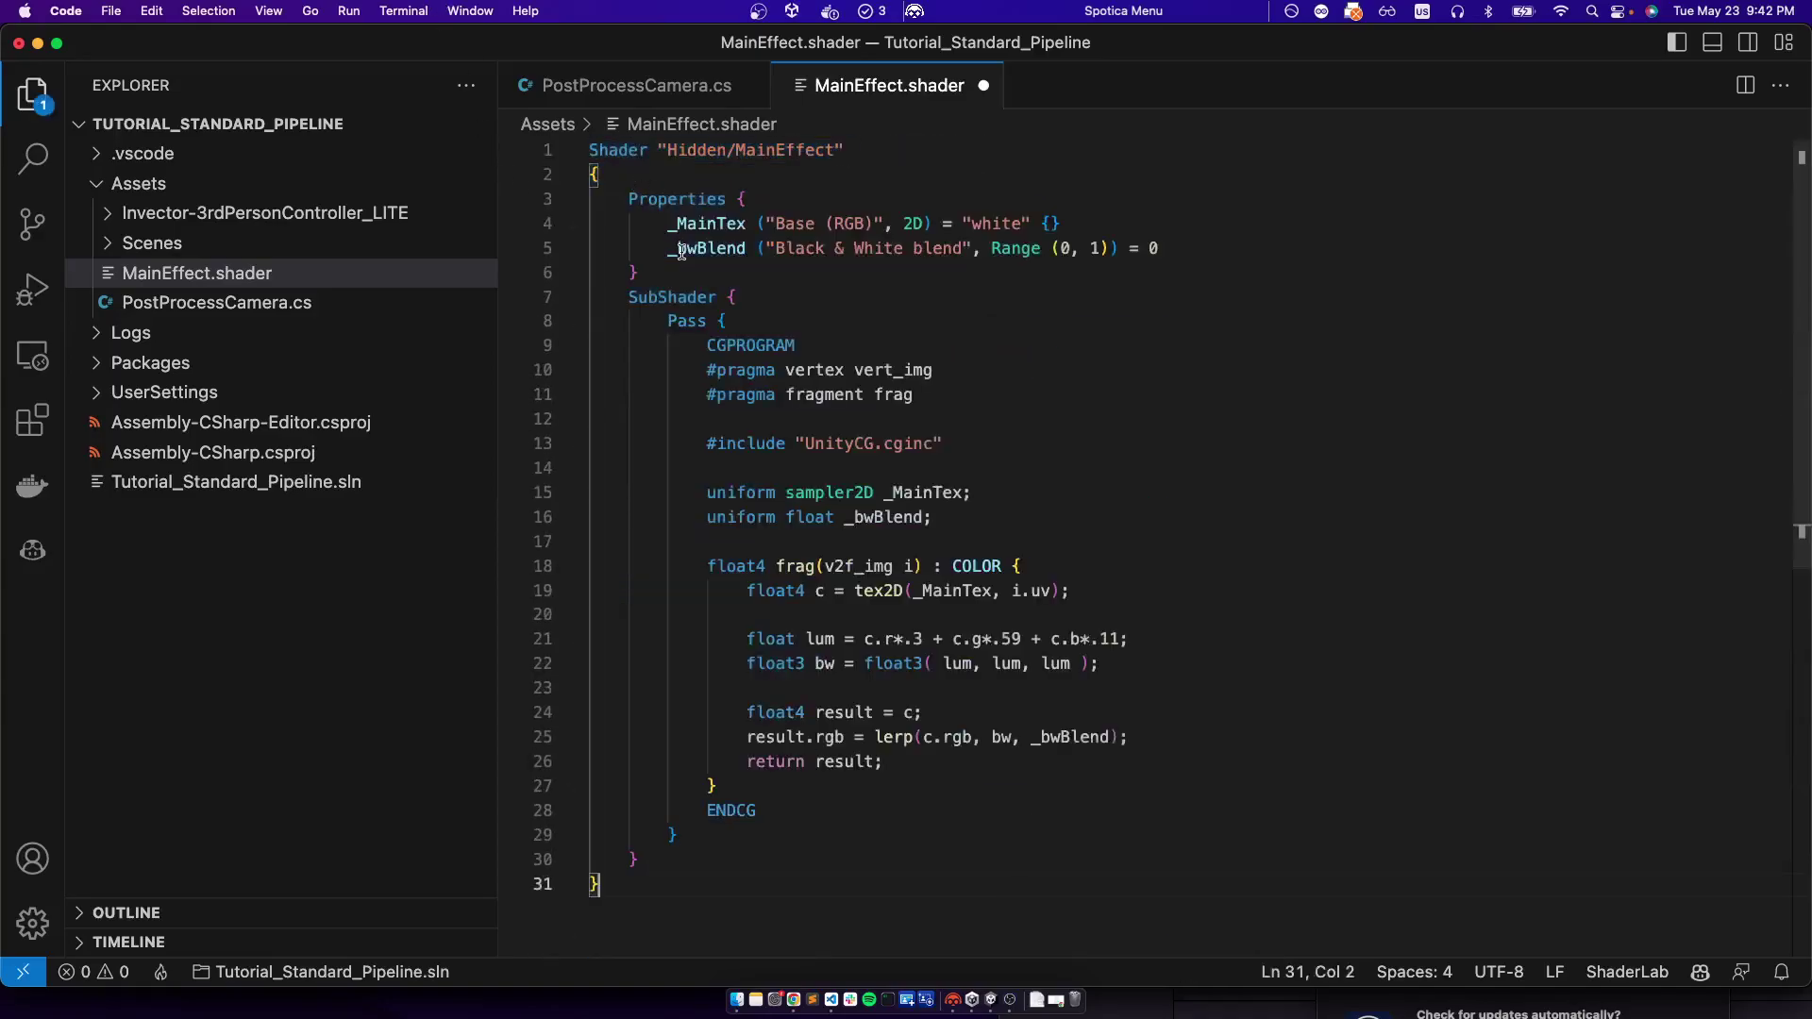
left_click(673, 177)
left_click(756, 150)
left_click(845, 370)
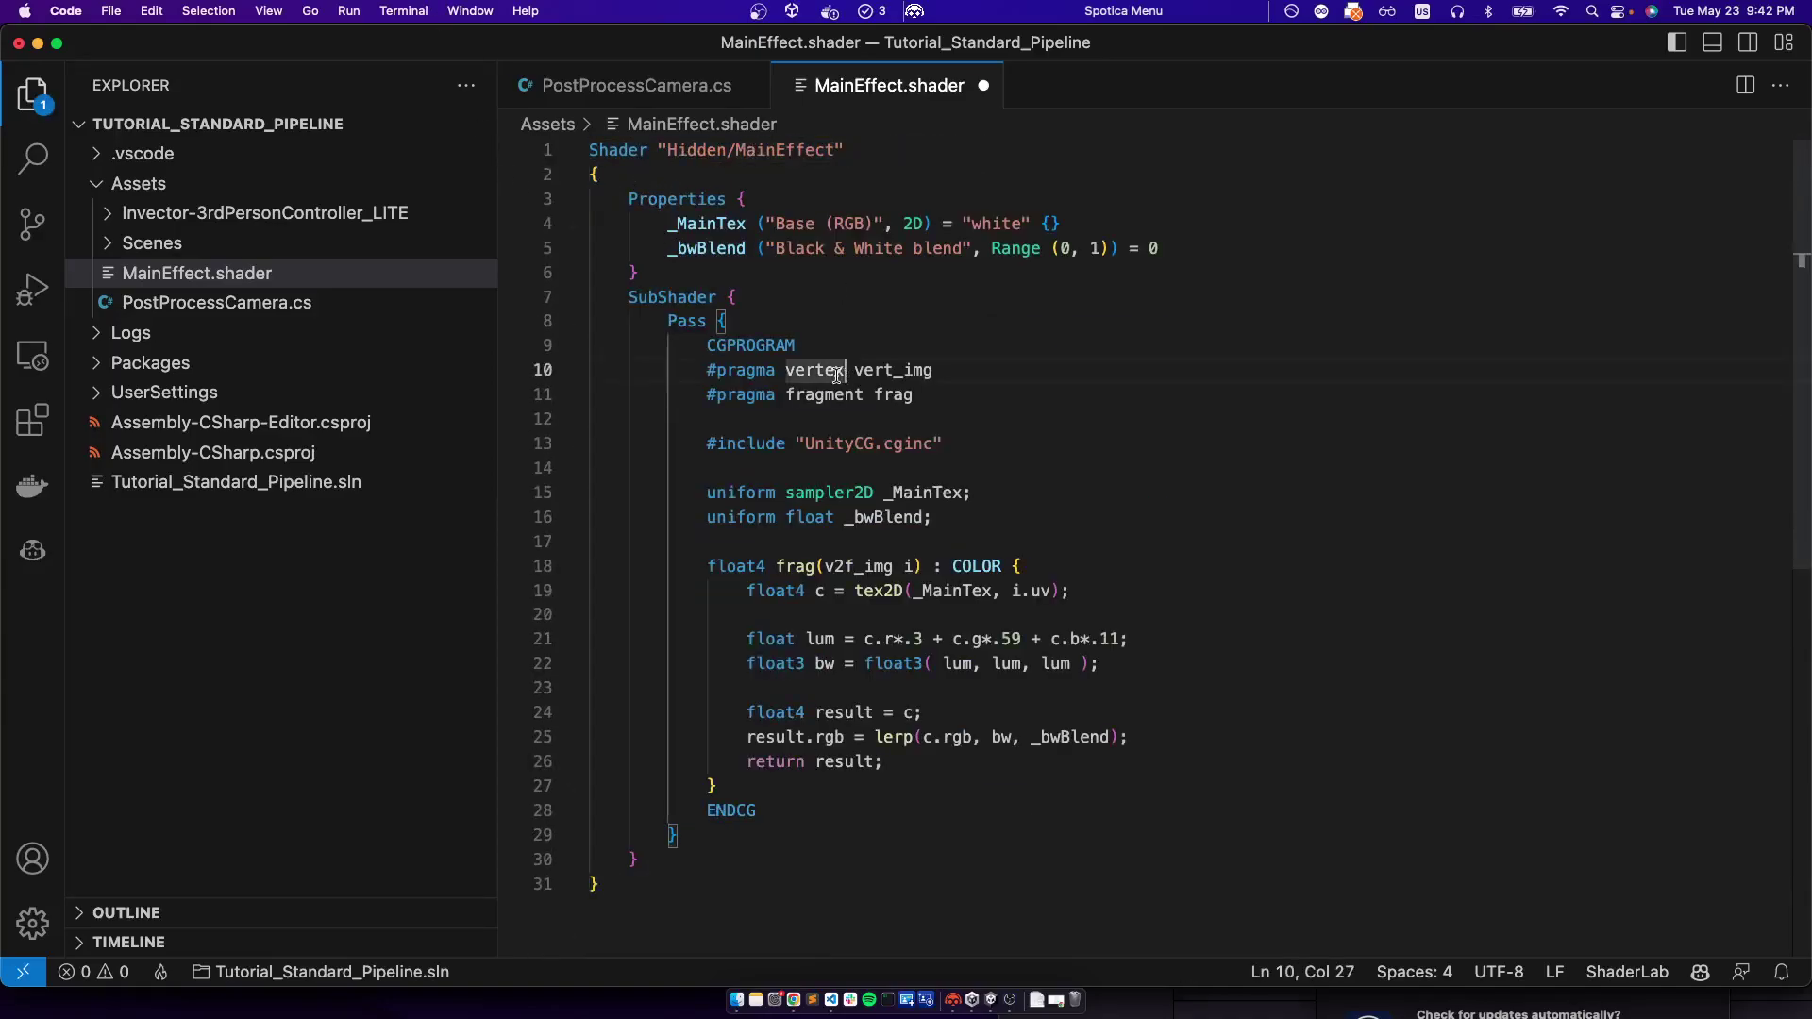
left_click(1025, 574)
Switch to Unity and create a material from the MainEffect shader, named MAT_MainEffect
key("super+Tab")
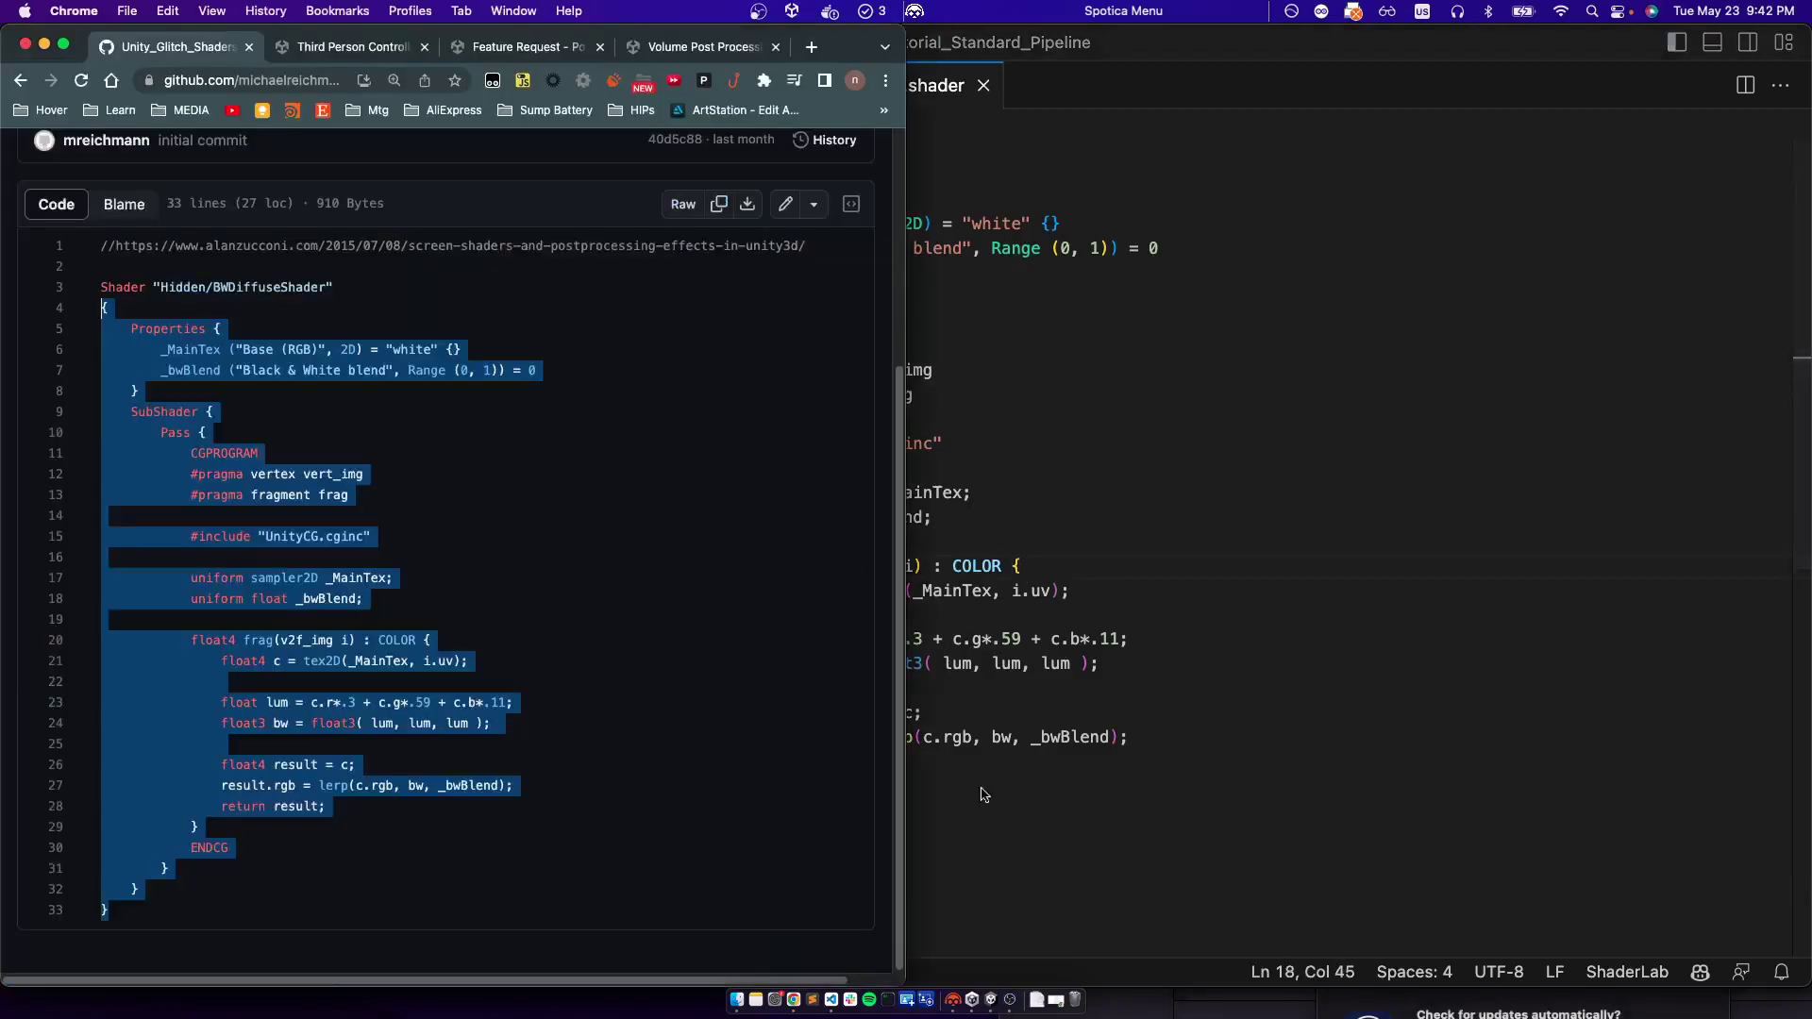
left_click(991, 1000)
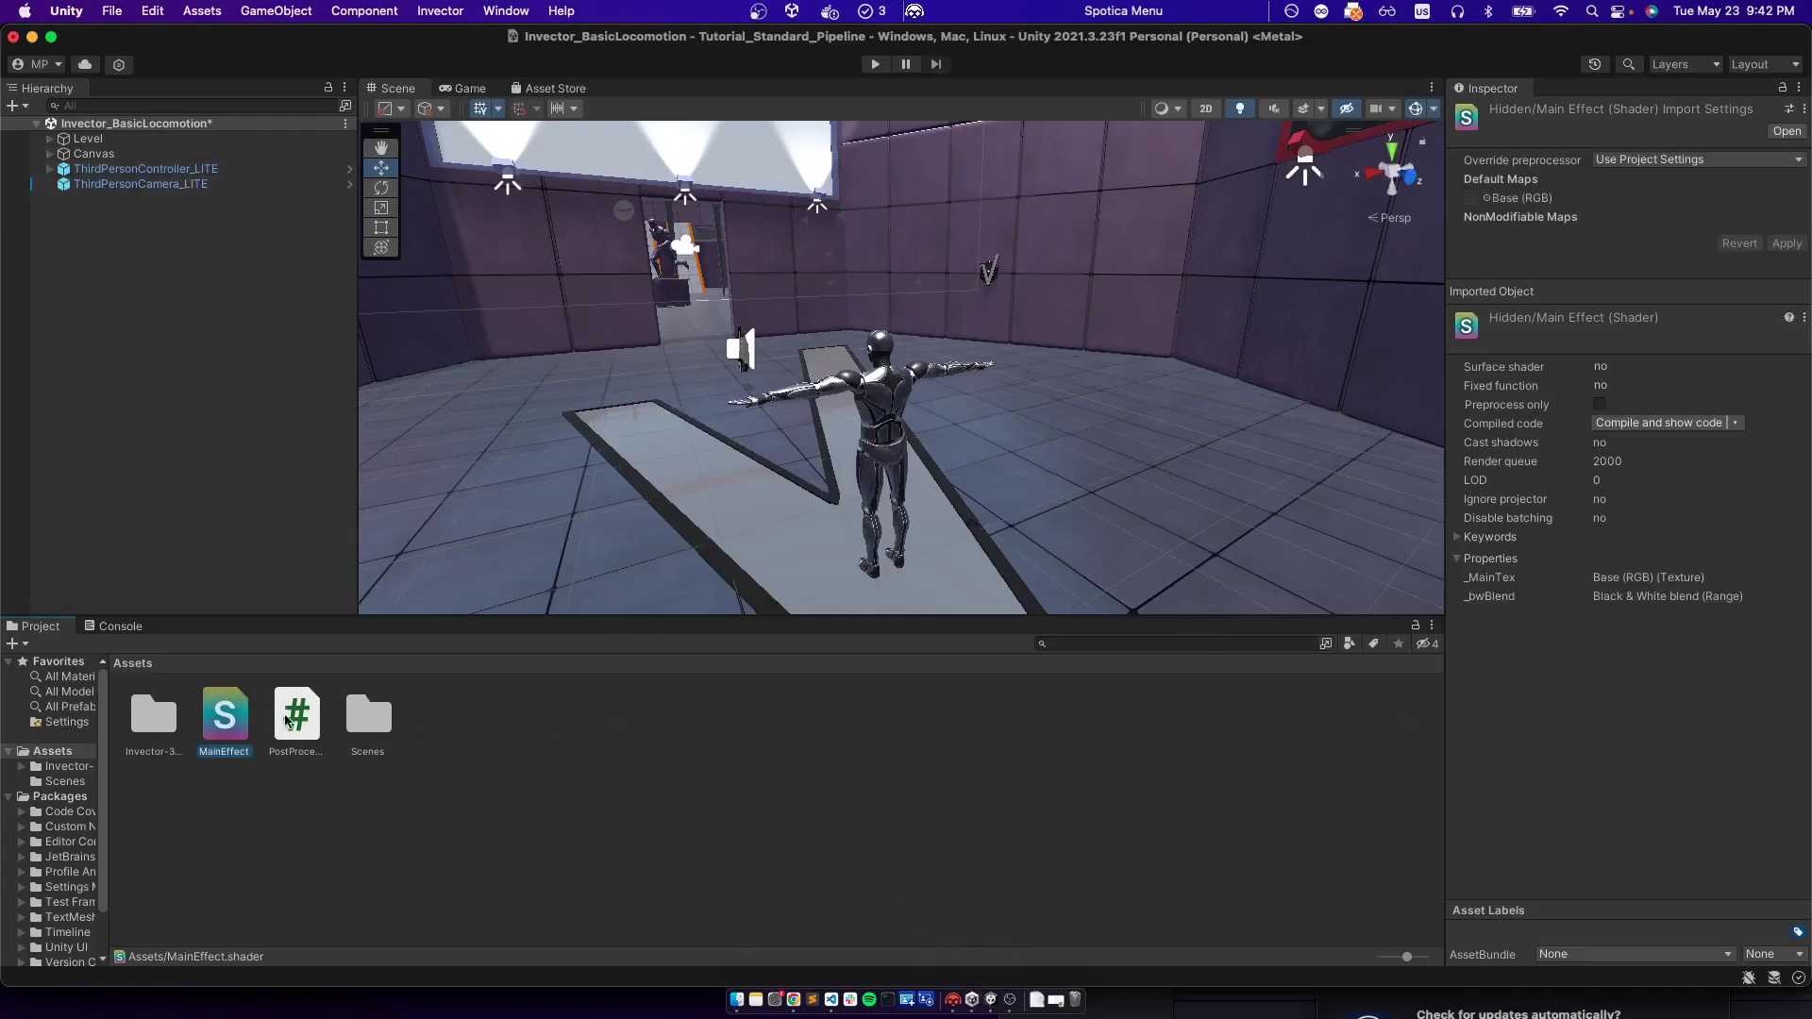
right_click(244, 731)
mouse_move(315, 461)
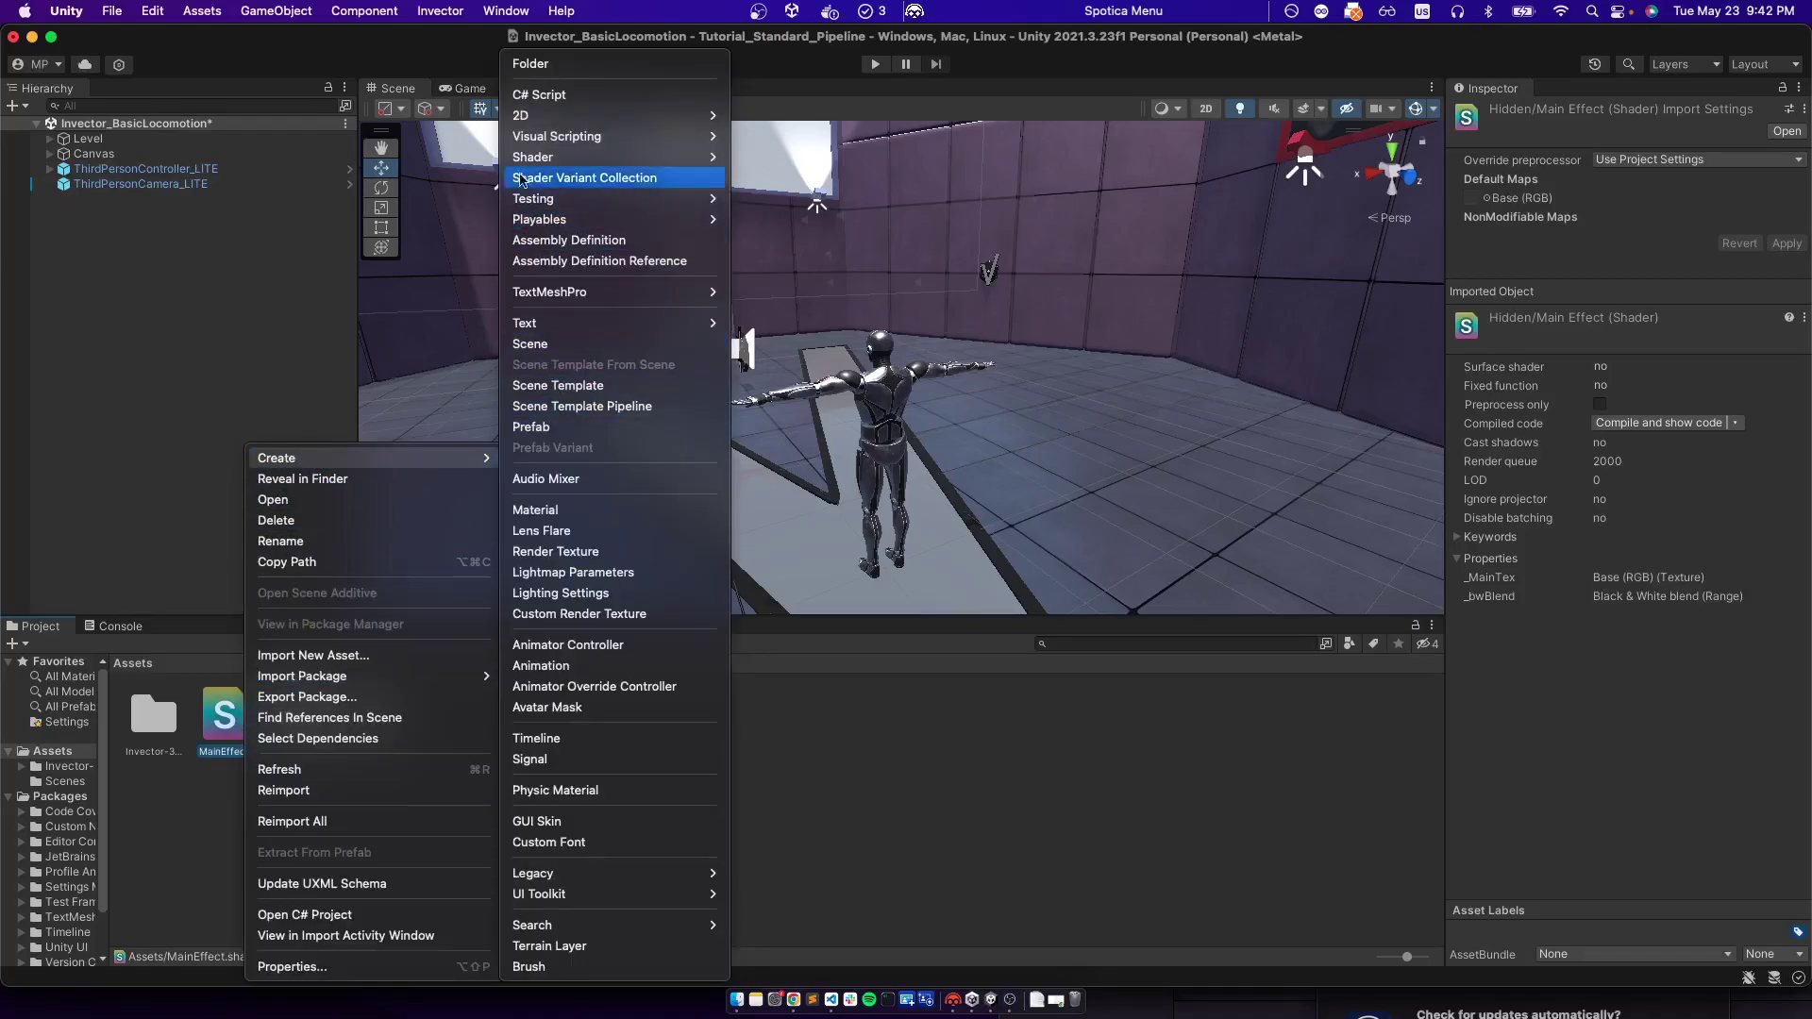
left_click(538, 510)
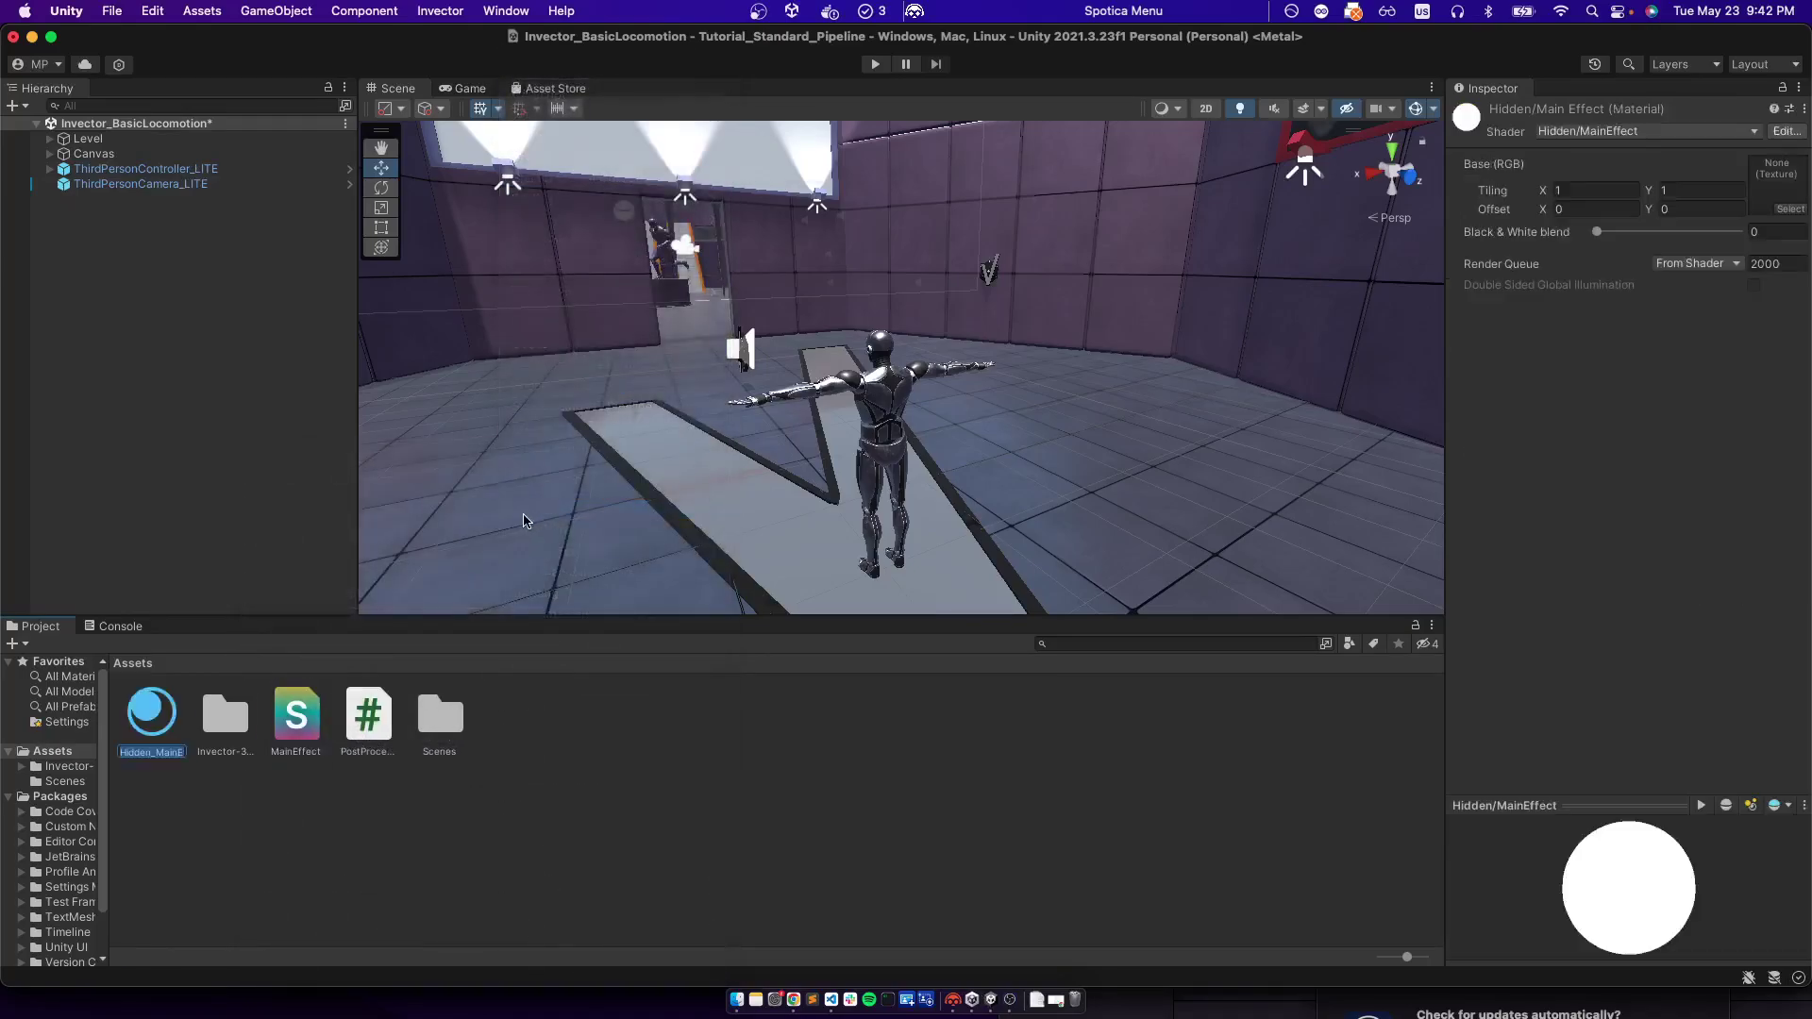
type("MAT_MainEffect")
key("Return")
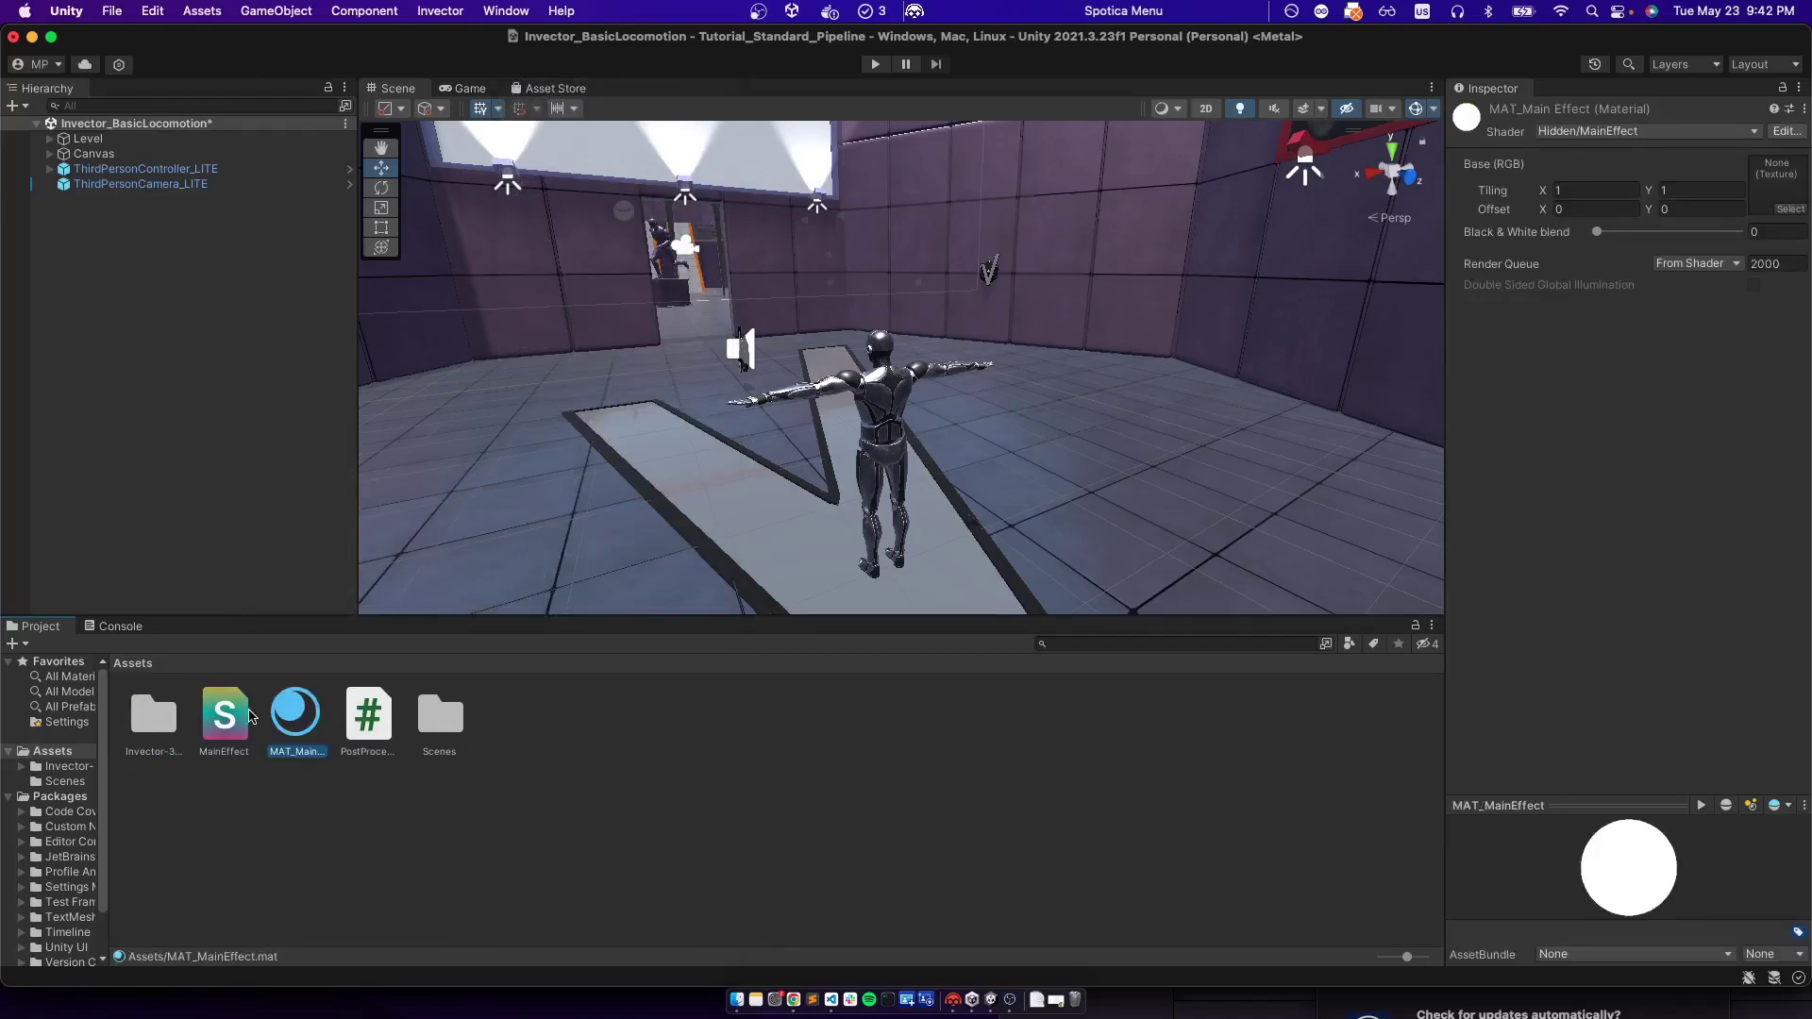
Assign MAT_MainEffect as the Material of the Post Process Camera component on ThirdPersonCamera_LITE
left_click(202, 184)
scroll(1661, 865, "down", 5)
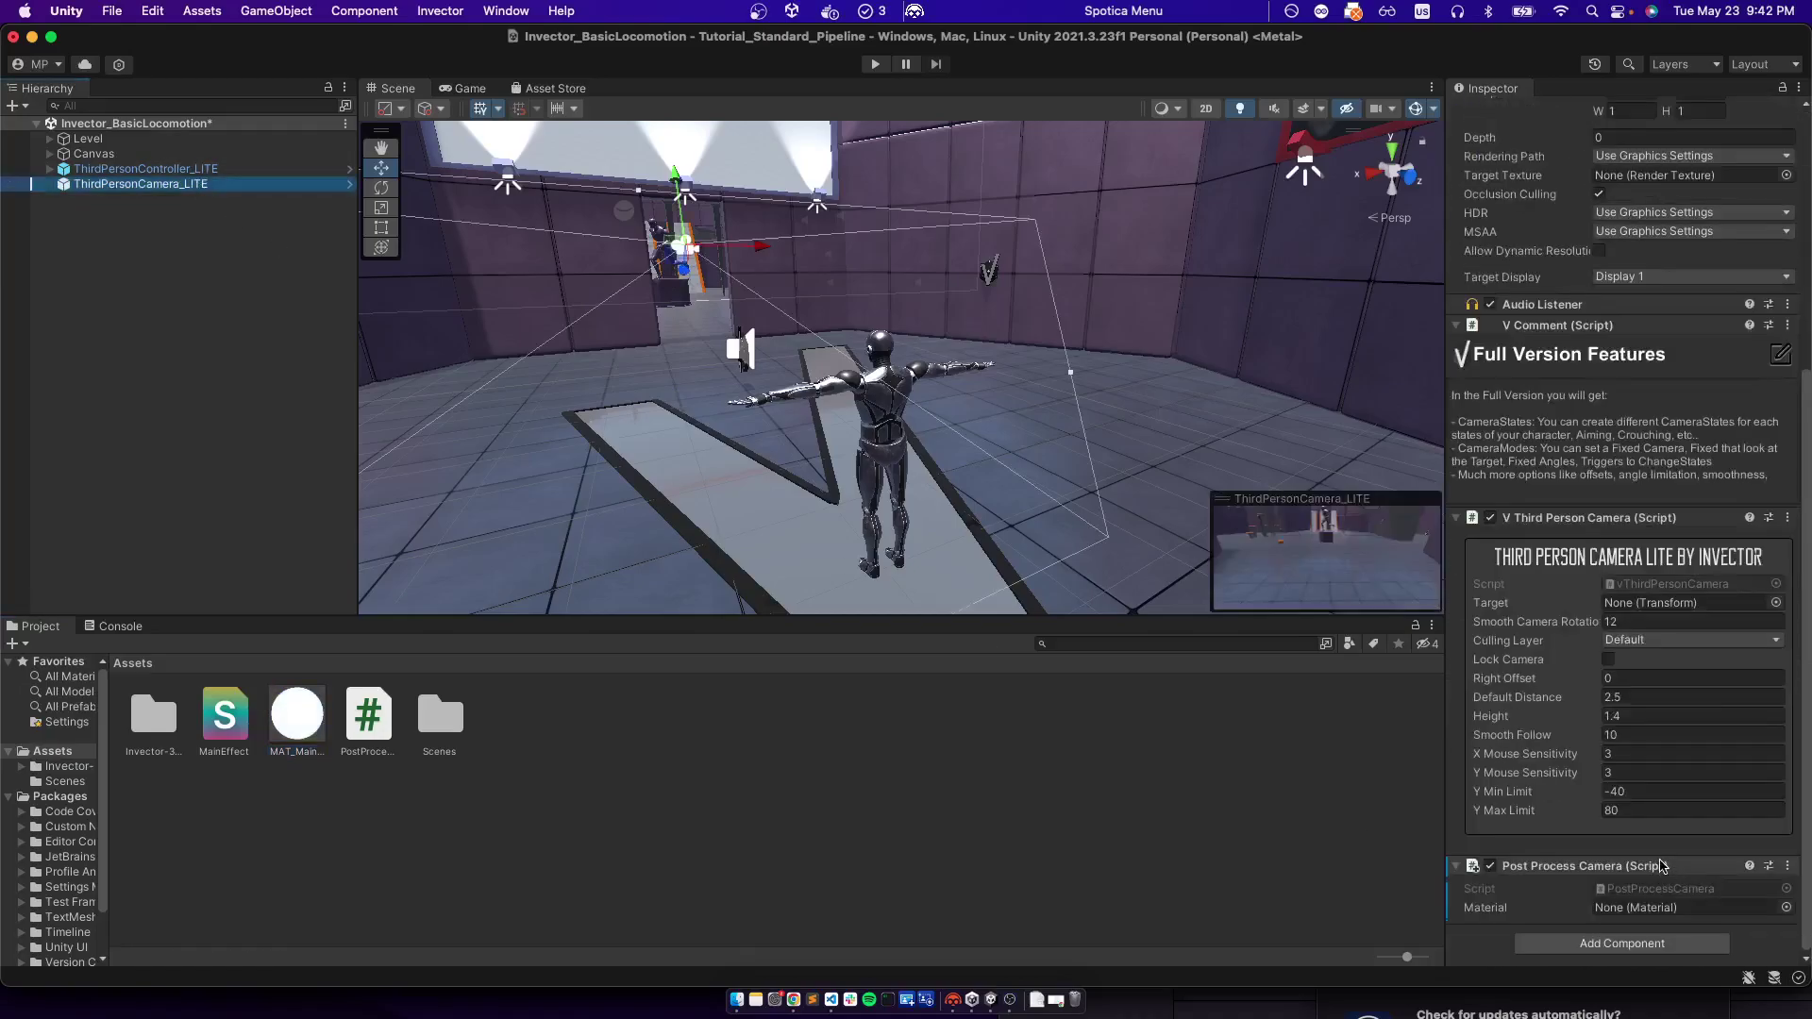
left_click_drag(296, 714, 1680, 907)
Test the scene briefly in Play mode, stop it, and check the material assignment on ThirdPersonCamera_LITE's Post Process Camera component
left_click(876, 65)
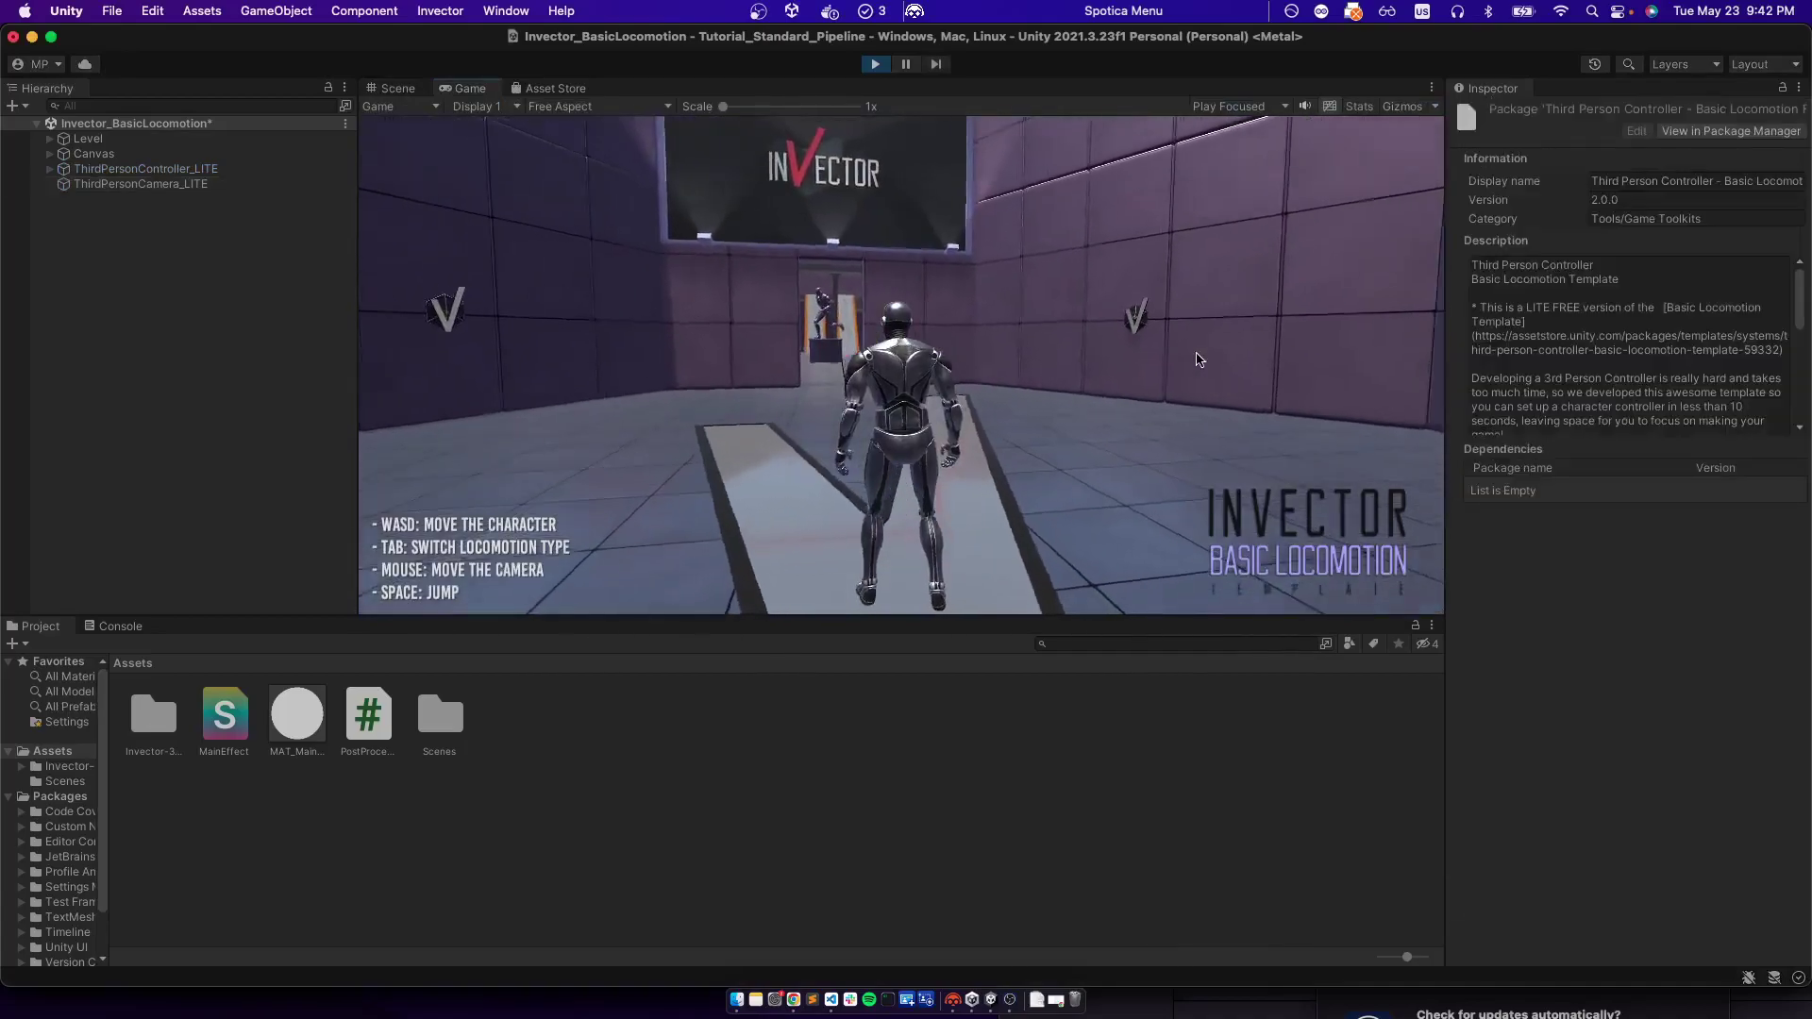
left_click(874, 64)
left_click(201, 186)
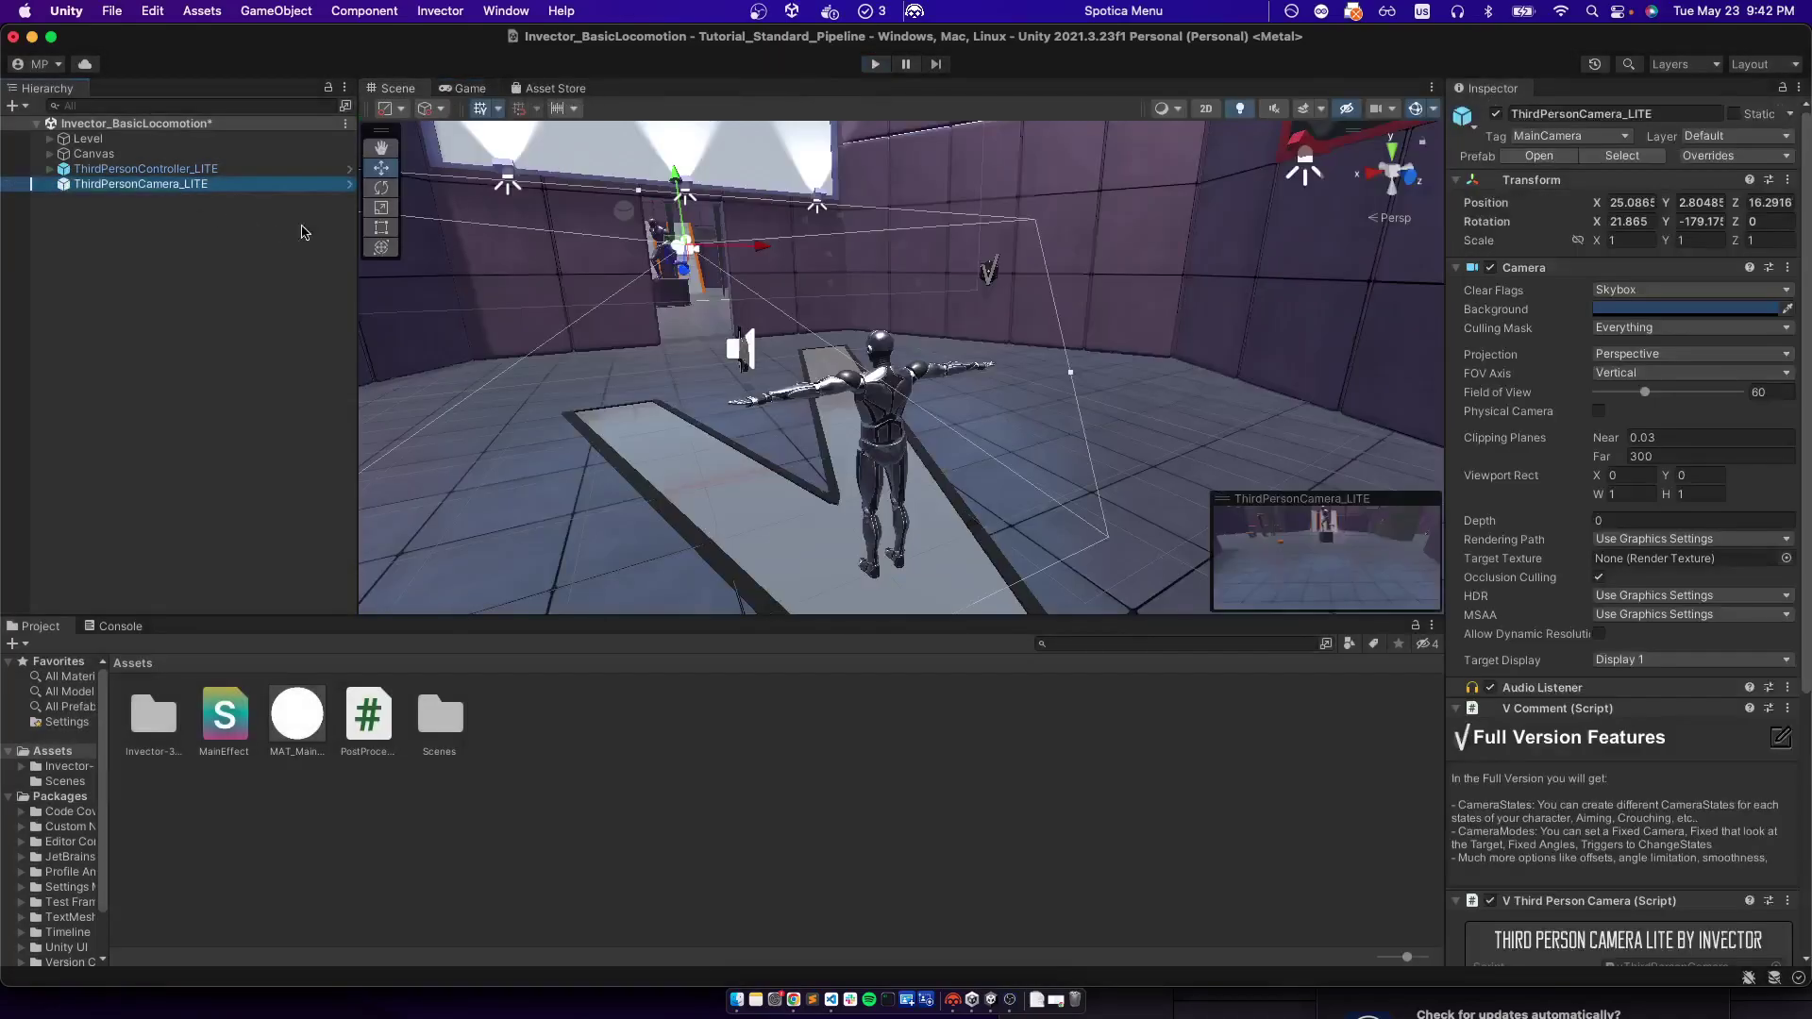
scroll(1588, 730, "down", 5)
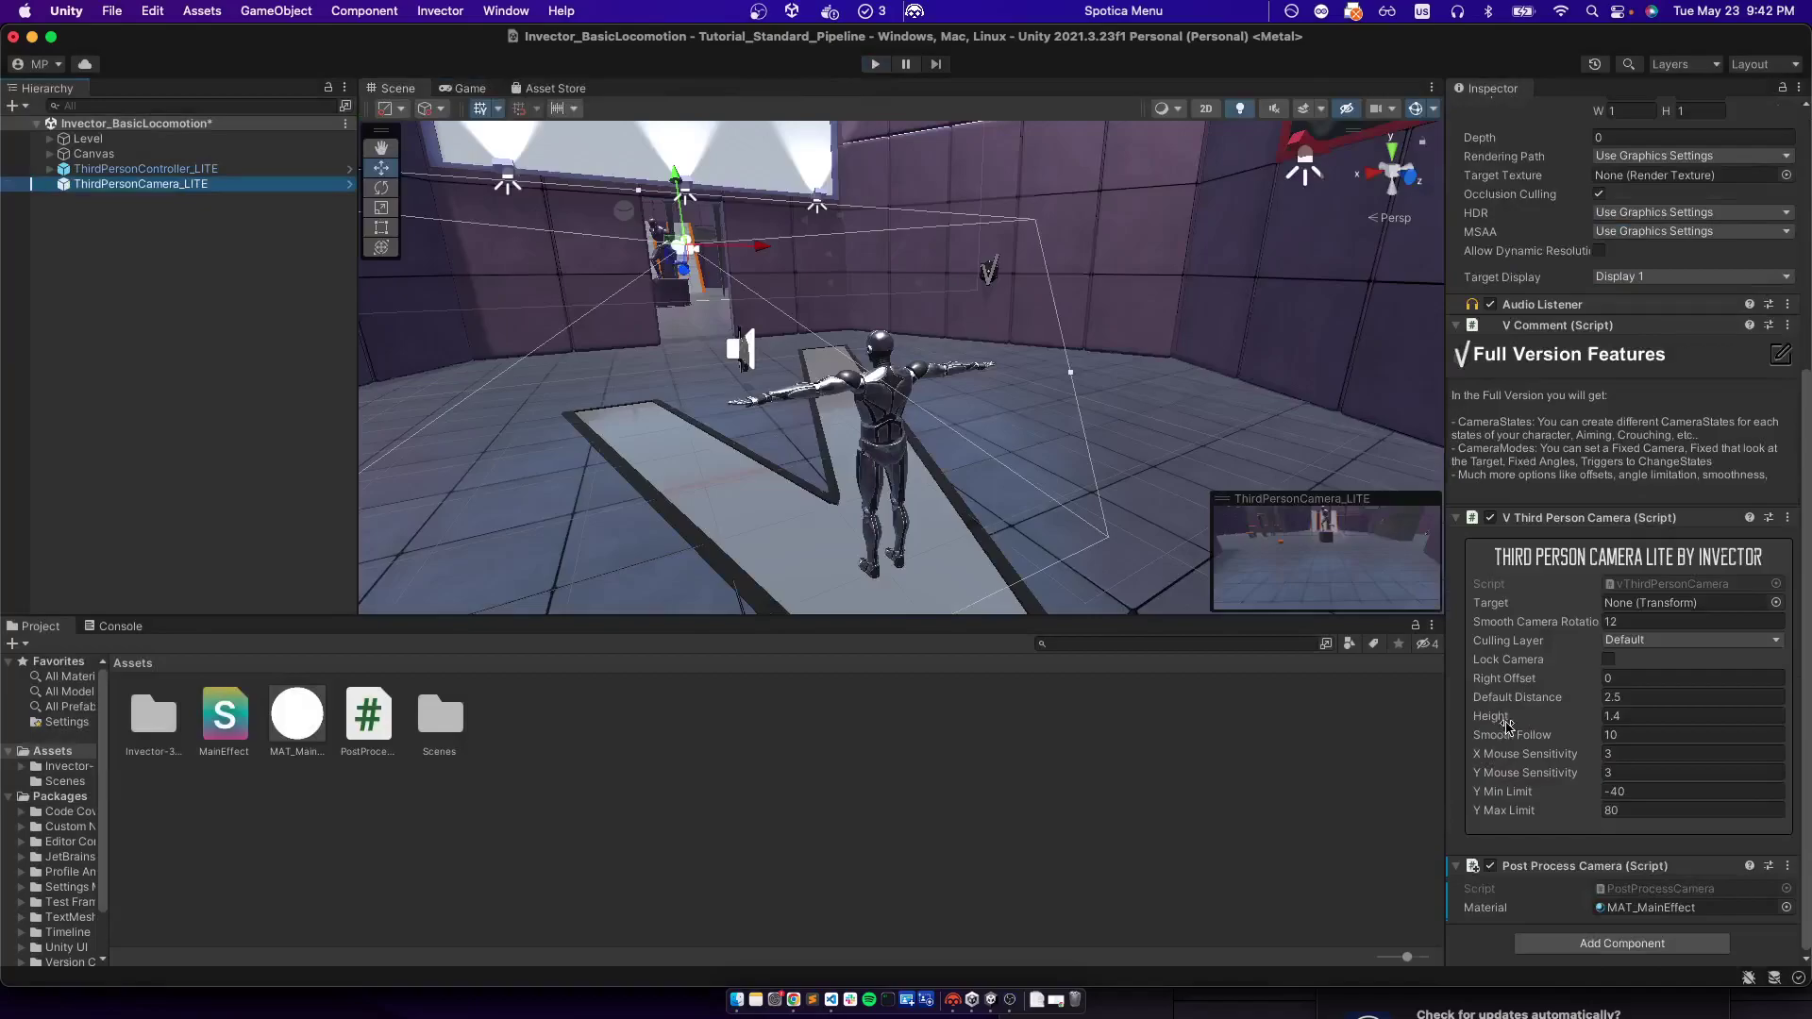
left_click(1010, 1000)
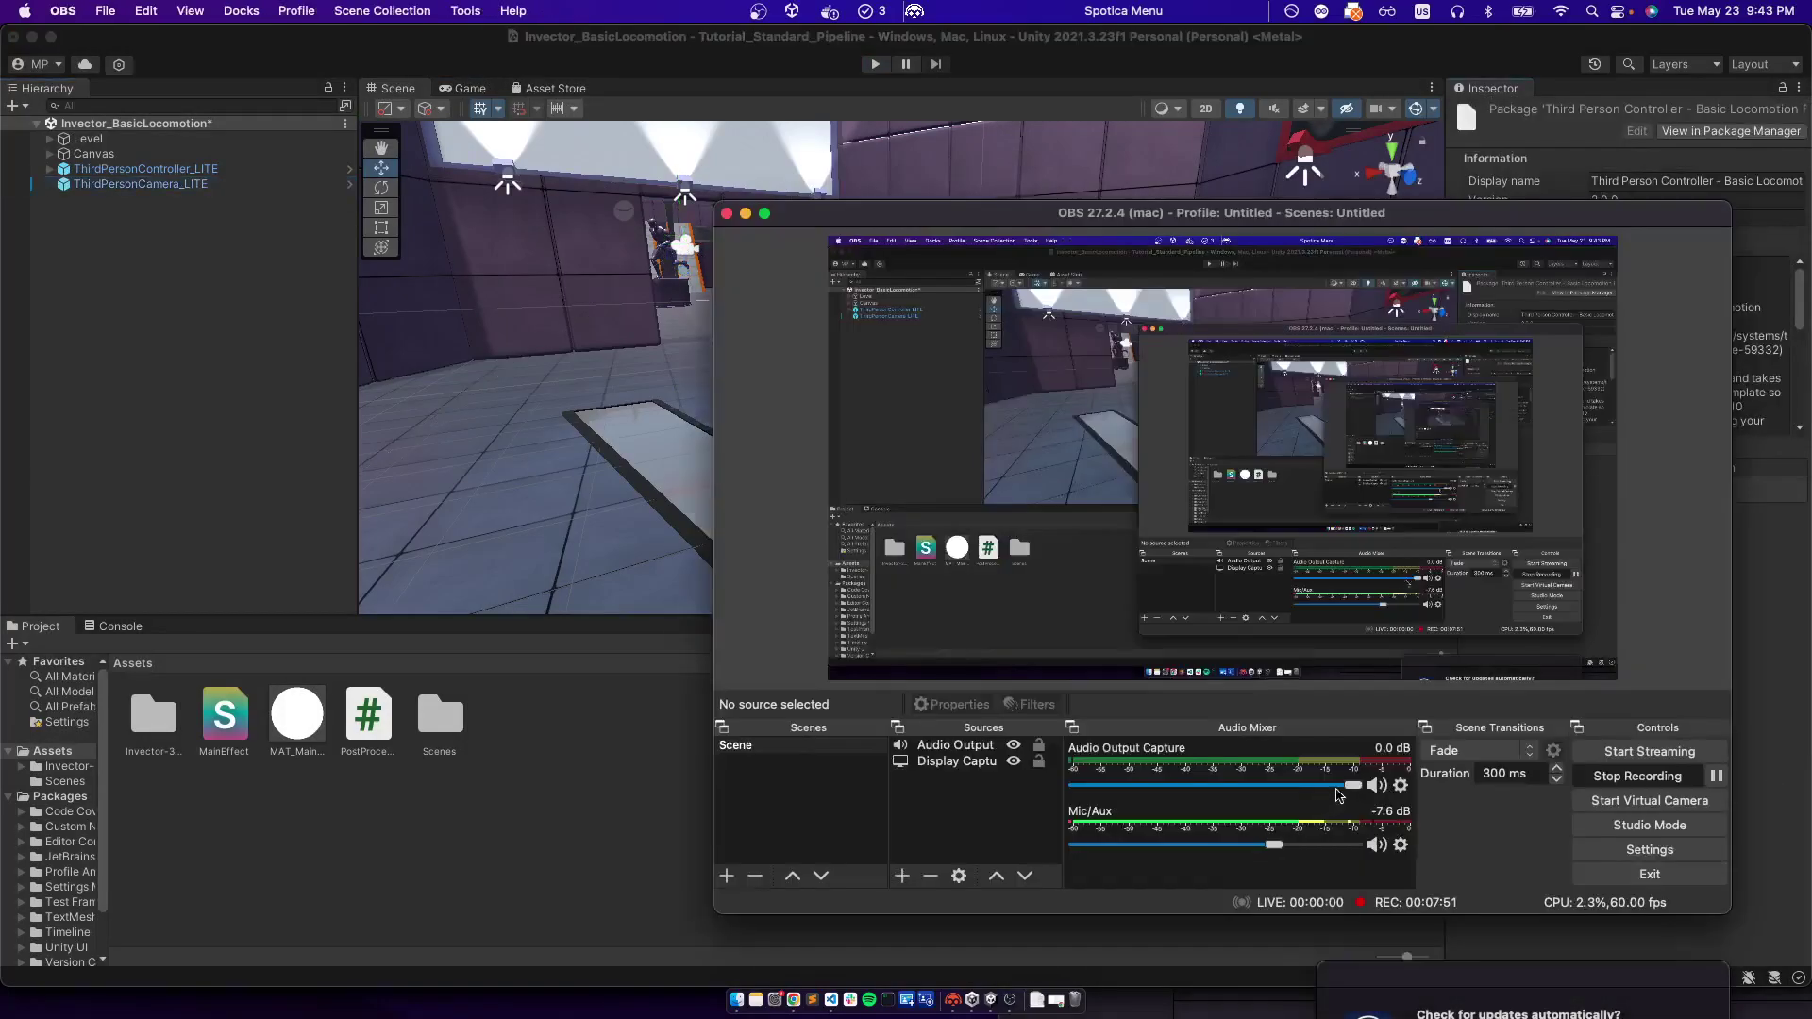
key("super+Tab")
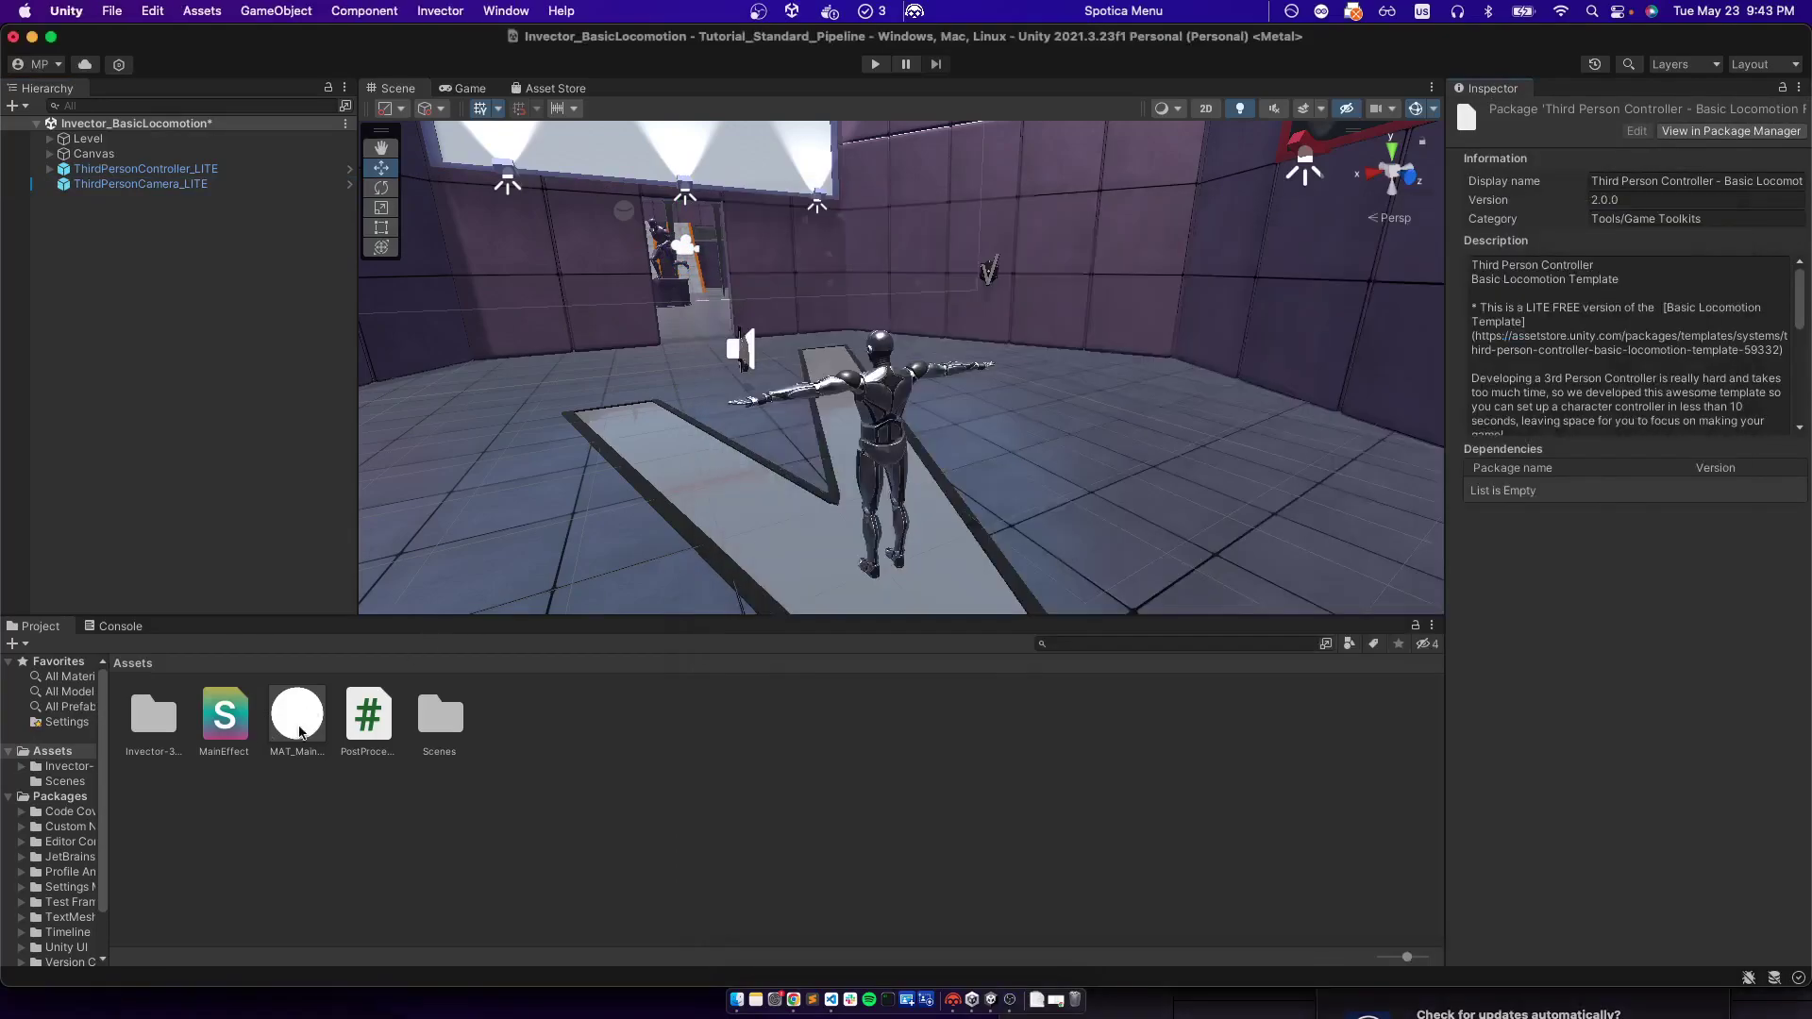
Run the scene in Play mode and set MAT_MainEffect's Black & White blend to 1
left_click(300, 731)
key("super+p")
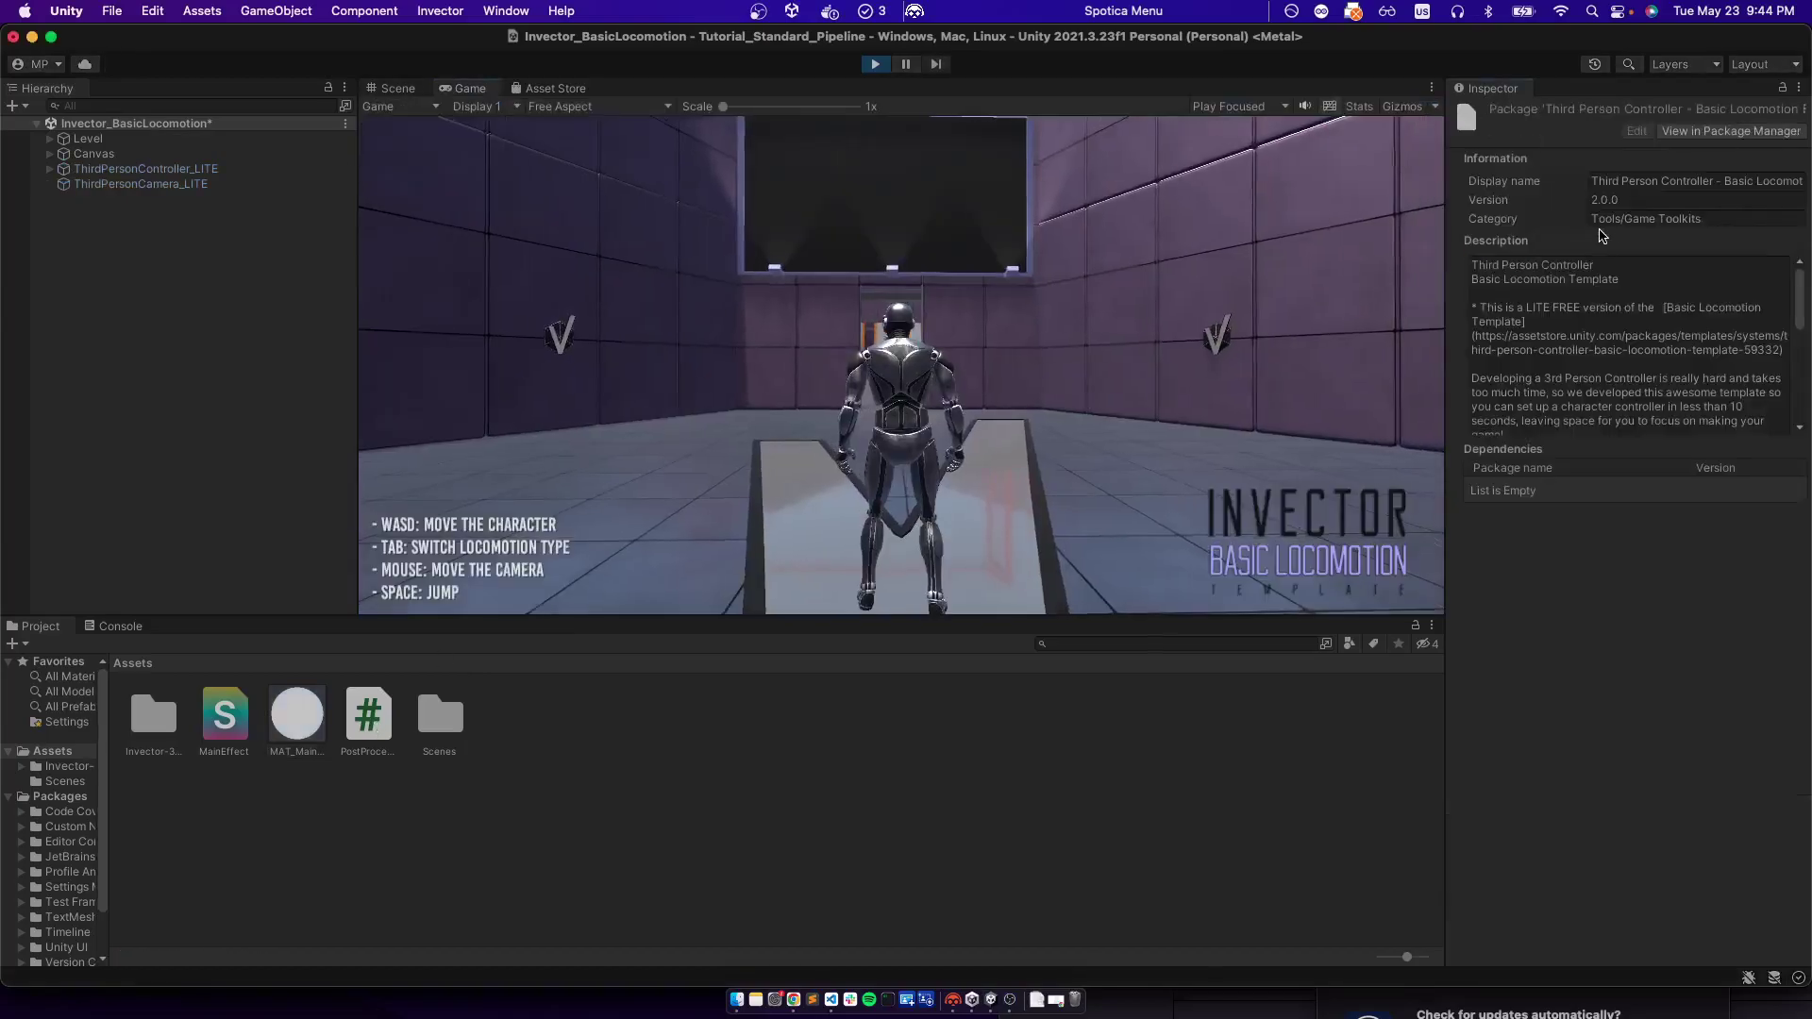
left_click(294, 725)
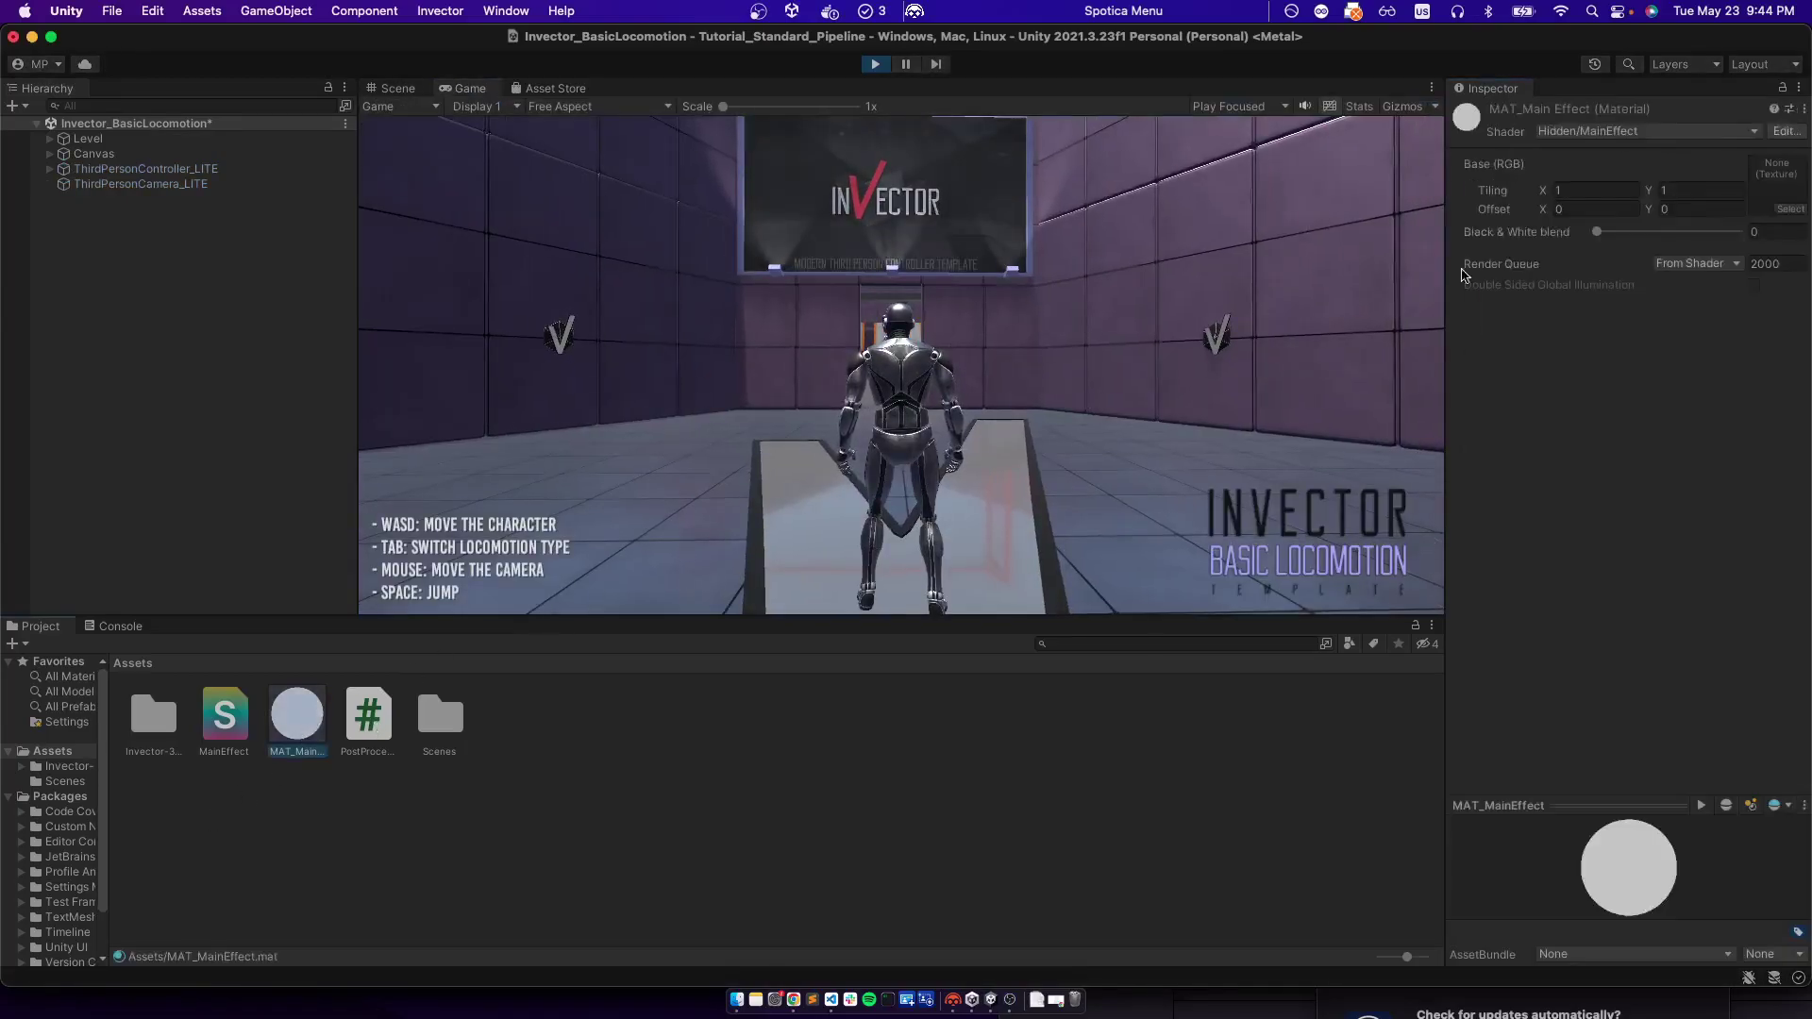
left_click_drag(1599, 232, 1755, 236)
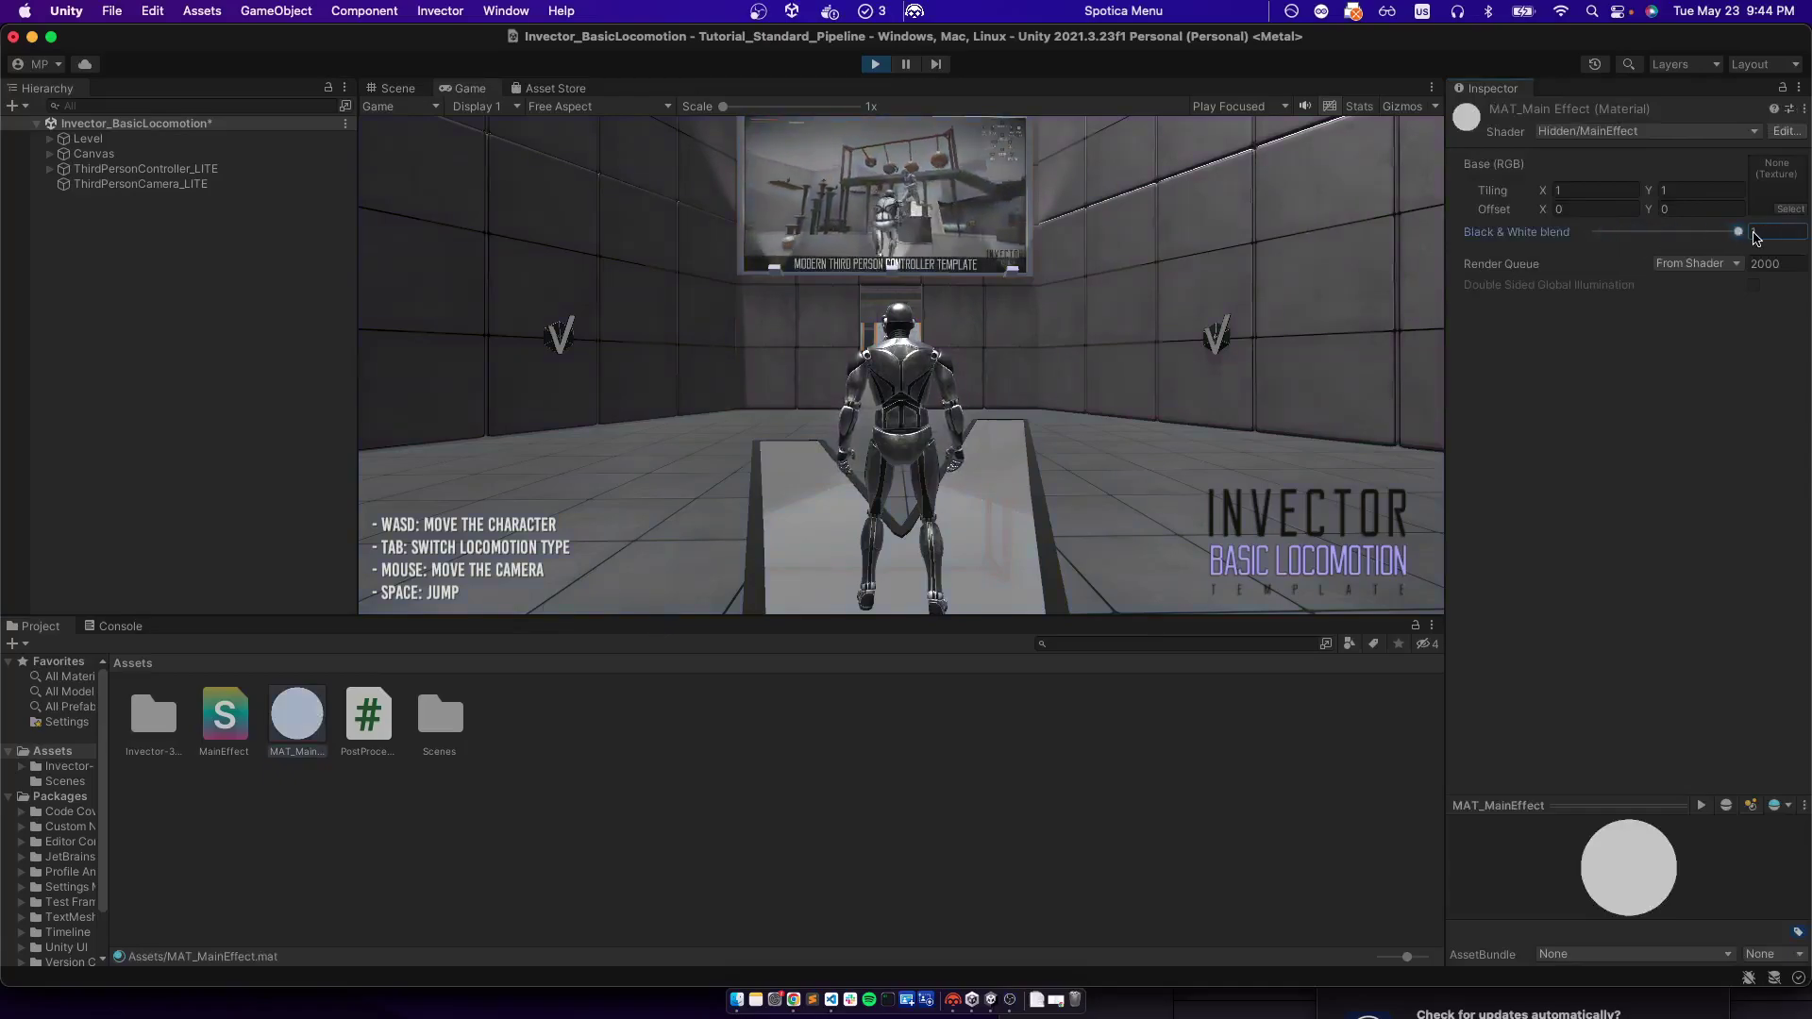
Switch to Visual Studio Code and review the properties, uniforms and fragment function in MainEffect.shader
left_click(831, 1000)
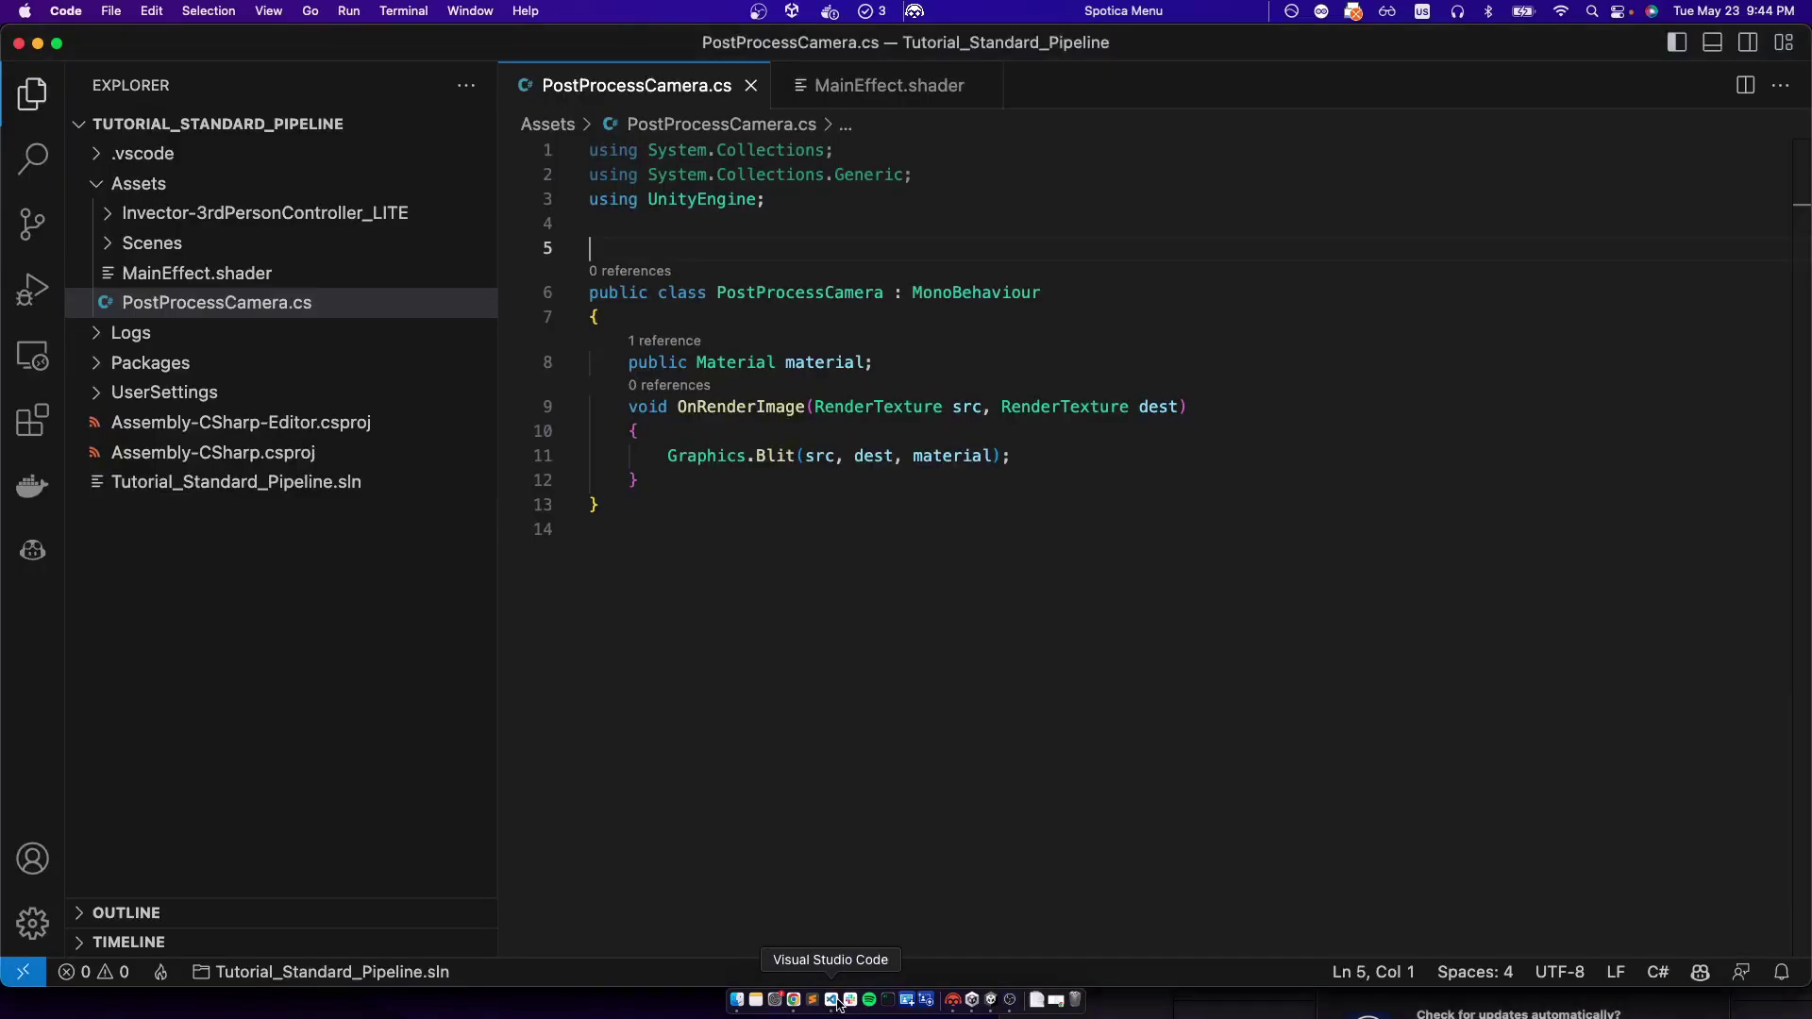
left_click(865, 87)
left_click_drag(628, 196, 711, 278)
left_click(711, 279)
left_click_drag(976, 519, 475, 489)
left_click(982, 535)
left_click_drag(1001, 518, 493, 502)
left_click(783, 515)
left_click_drag(934, 768, 880, 783)
left_click(879, 783)
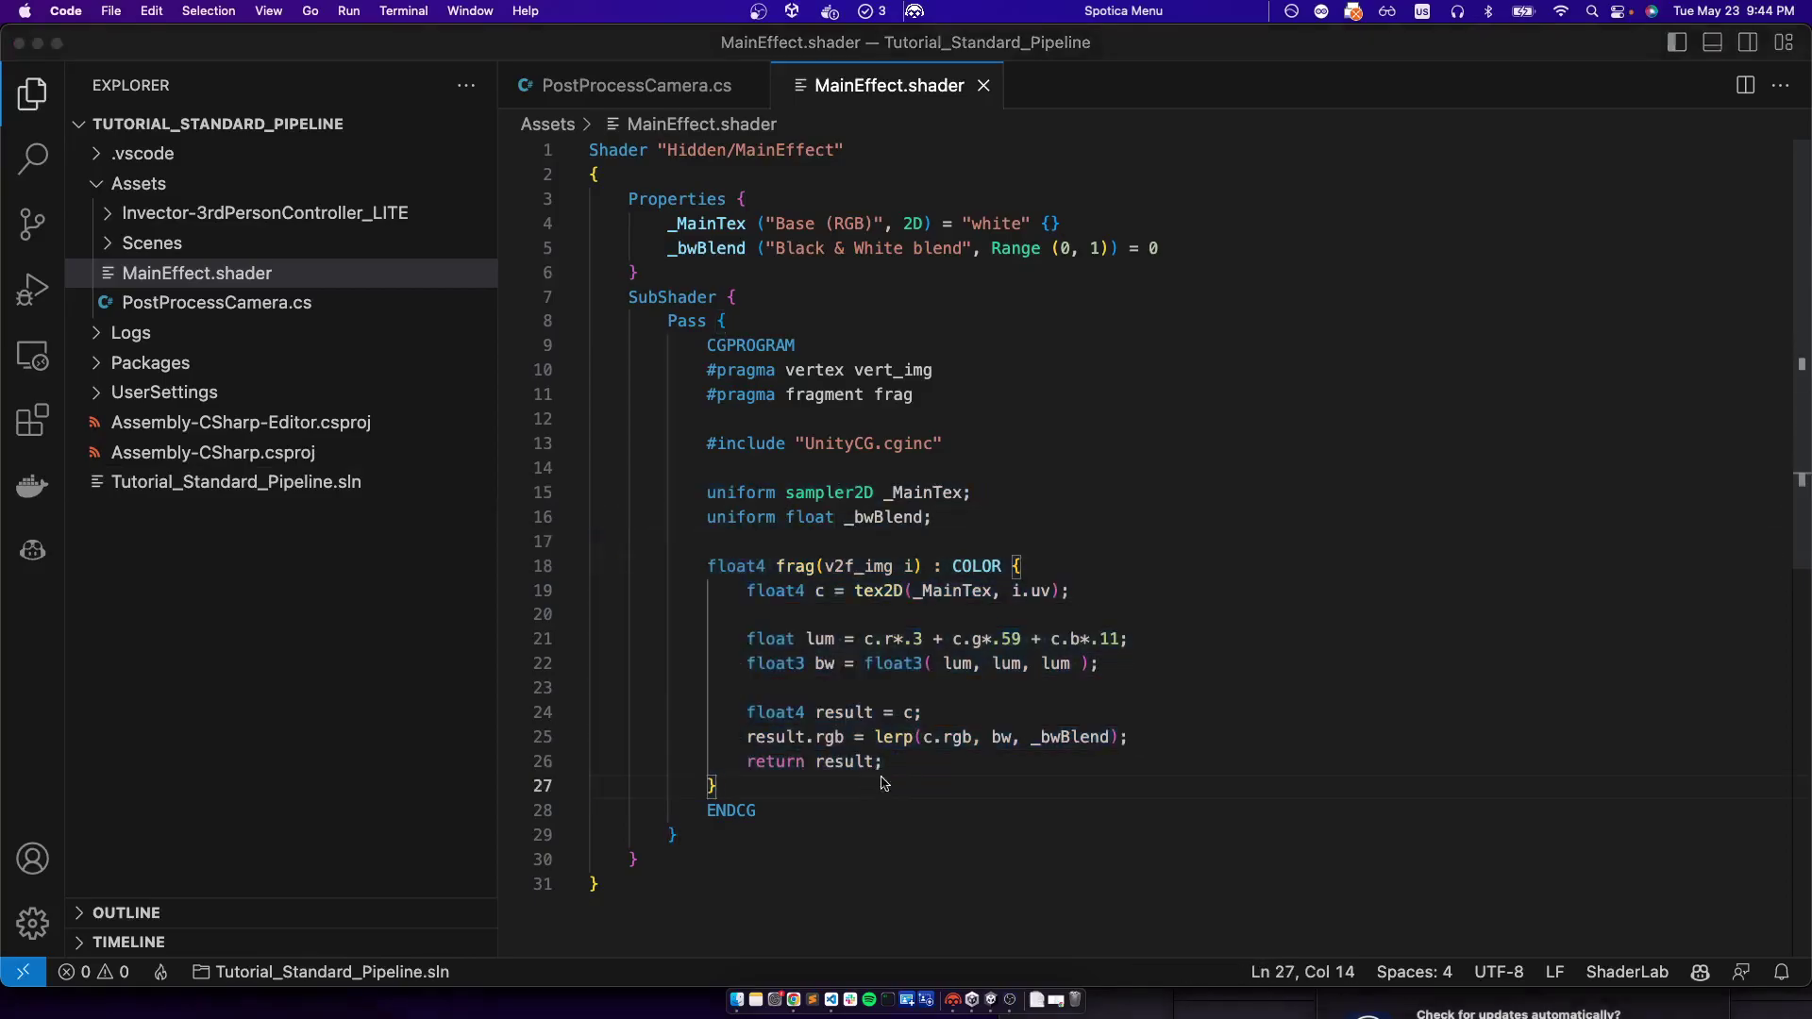
Stop Play mode in Unity and return to PostProcessCamera.cs in Visual Studio Code
key("super+Tab")
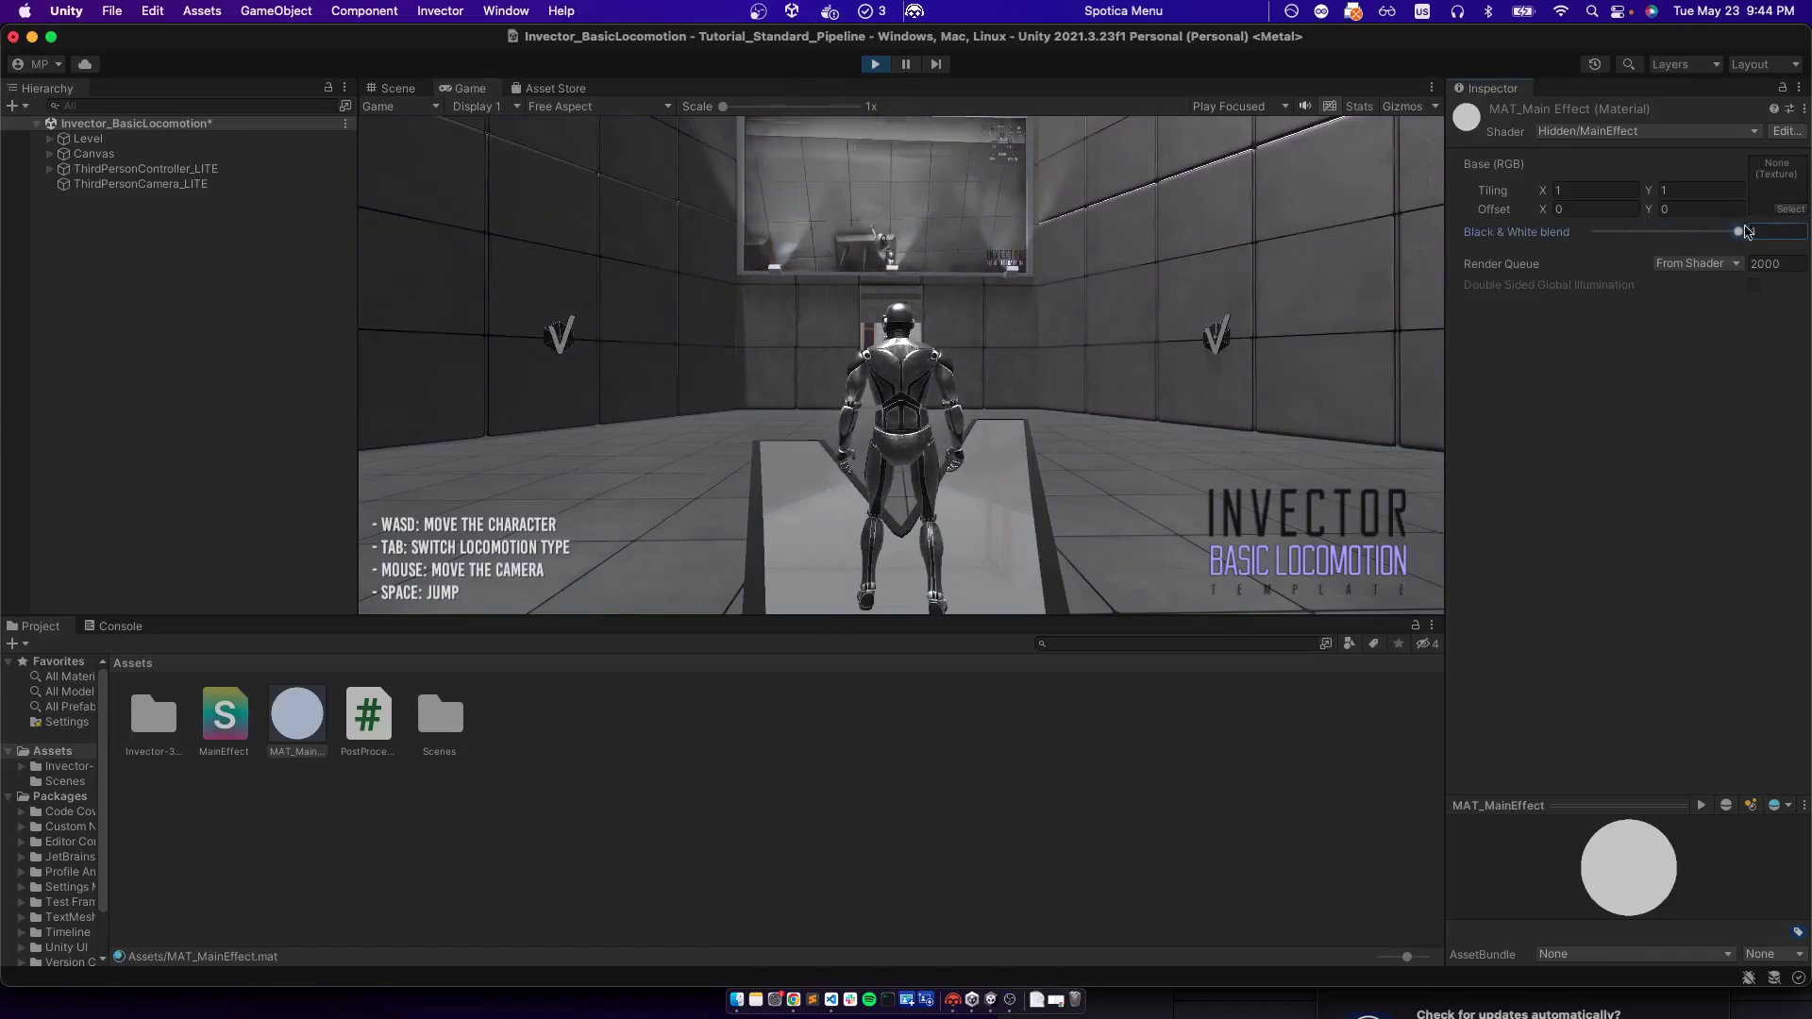
key("super+p")
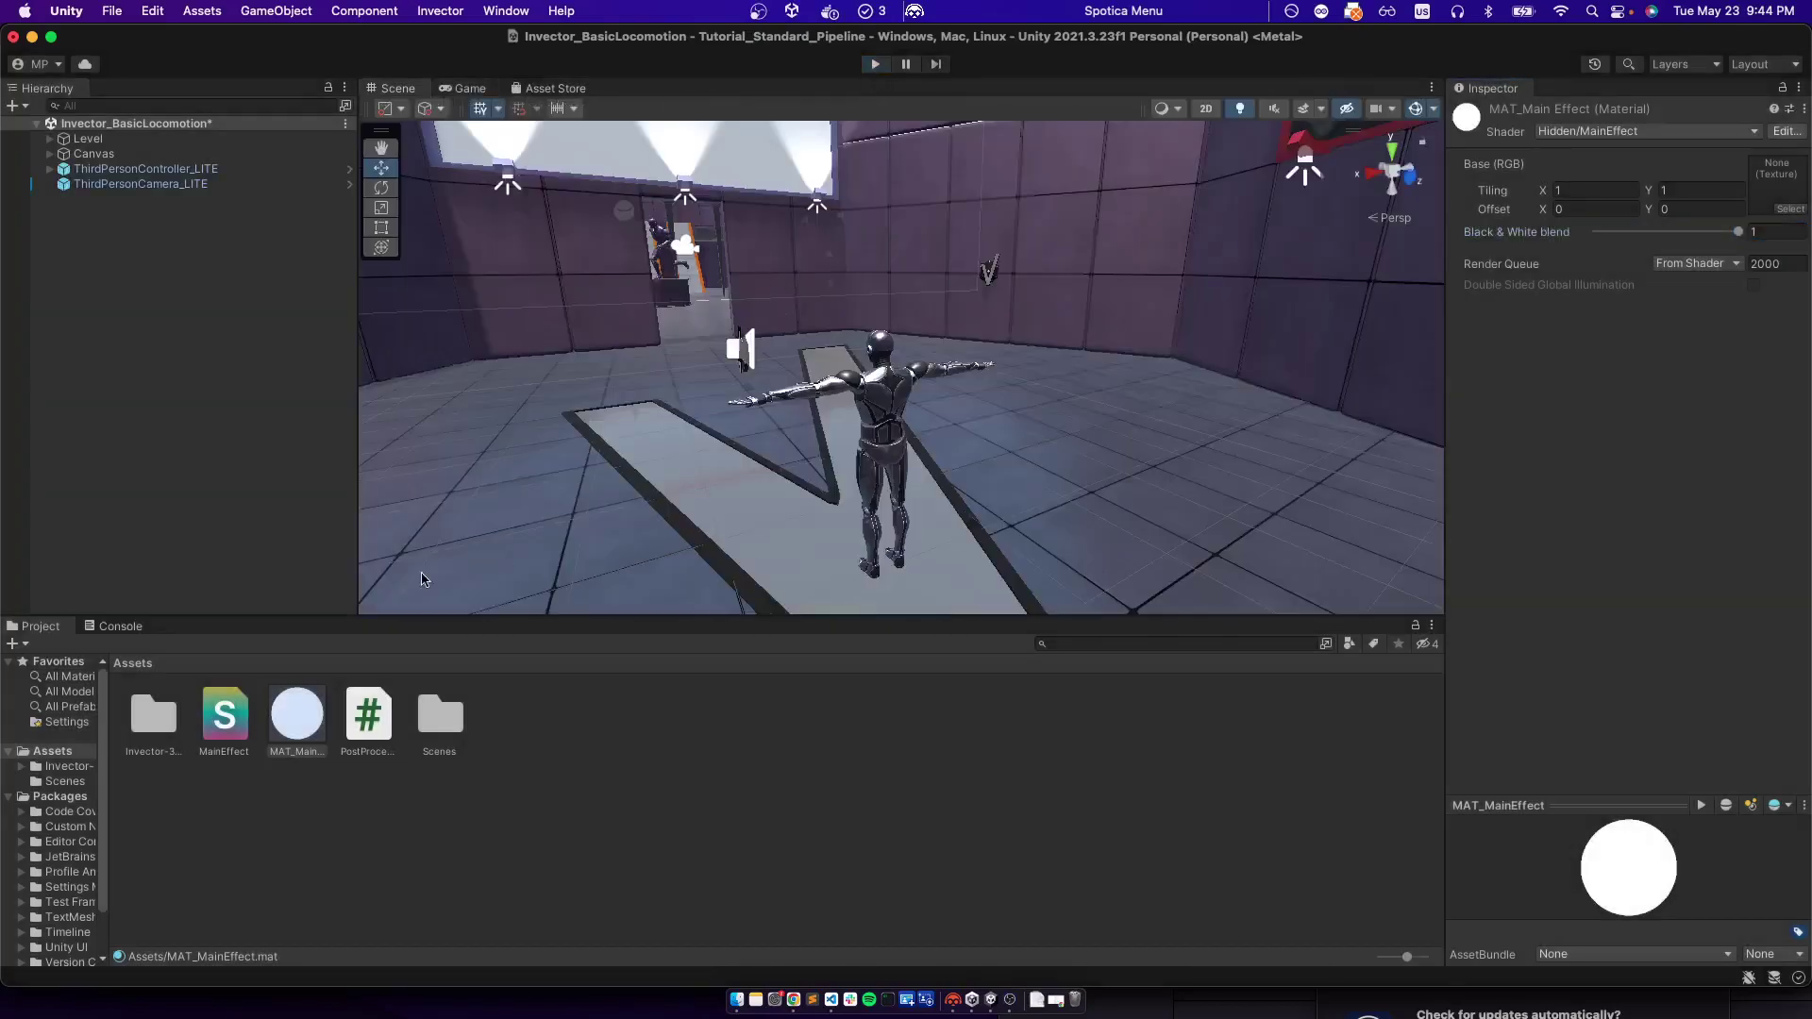
left_click(832, 1000)
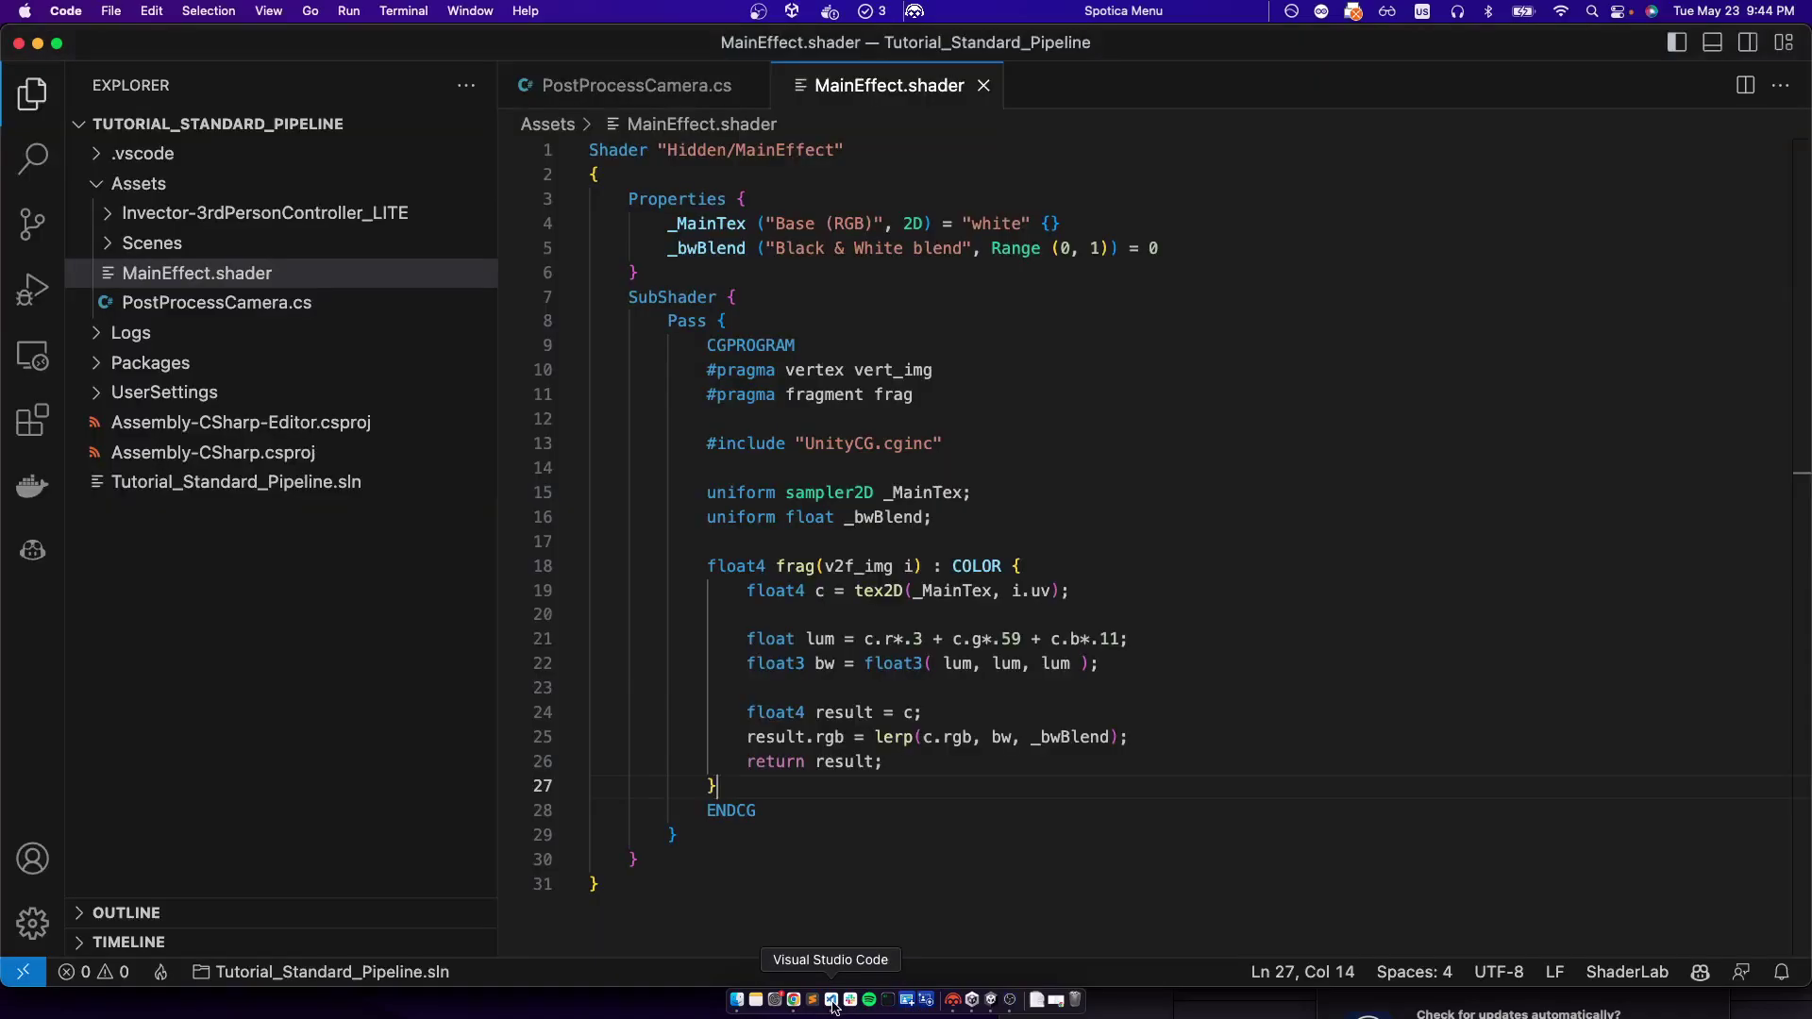
left_click(637, 85)
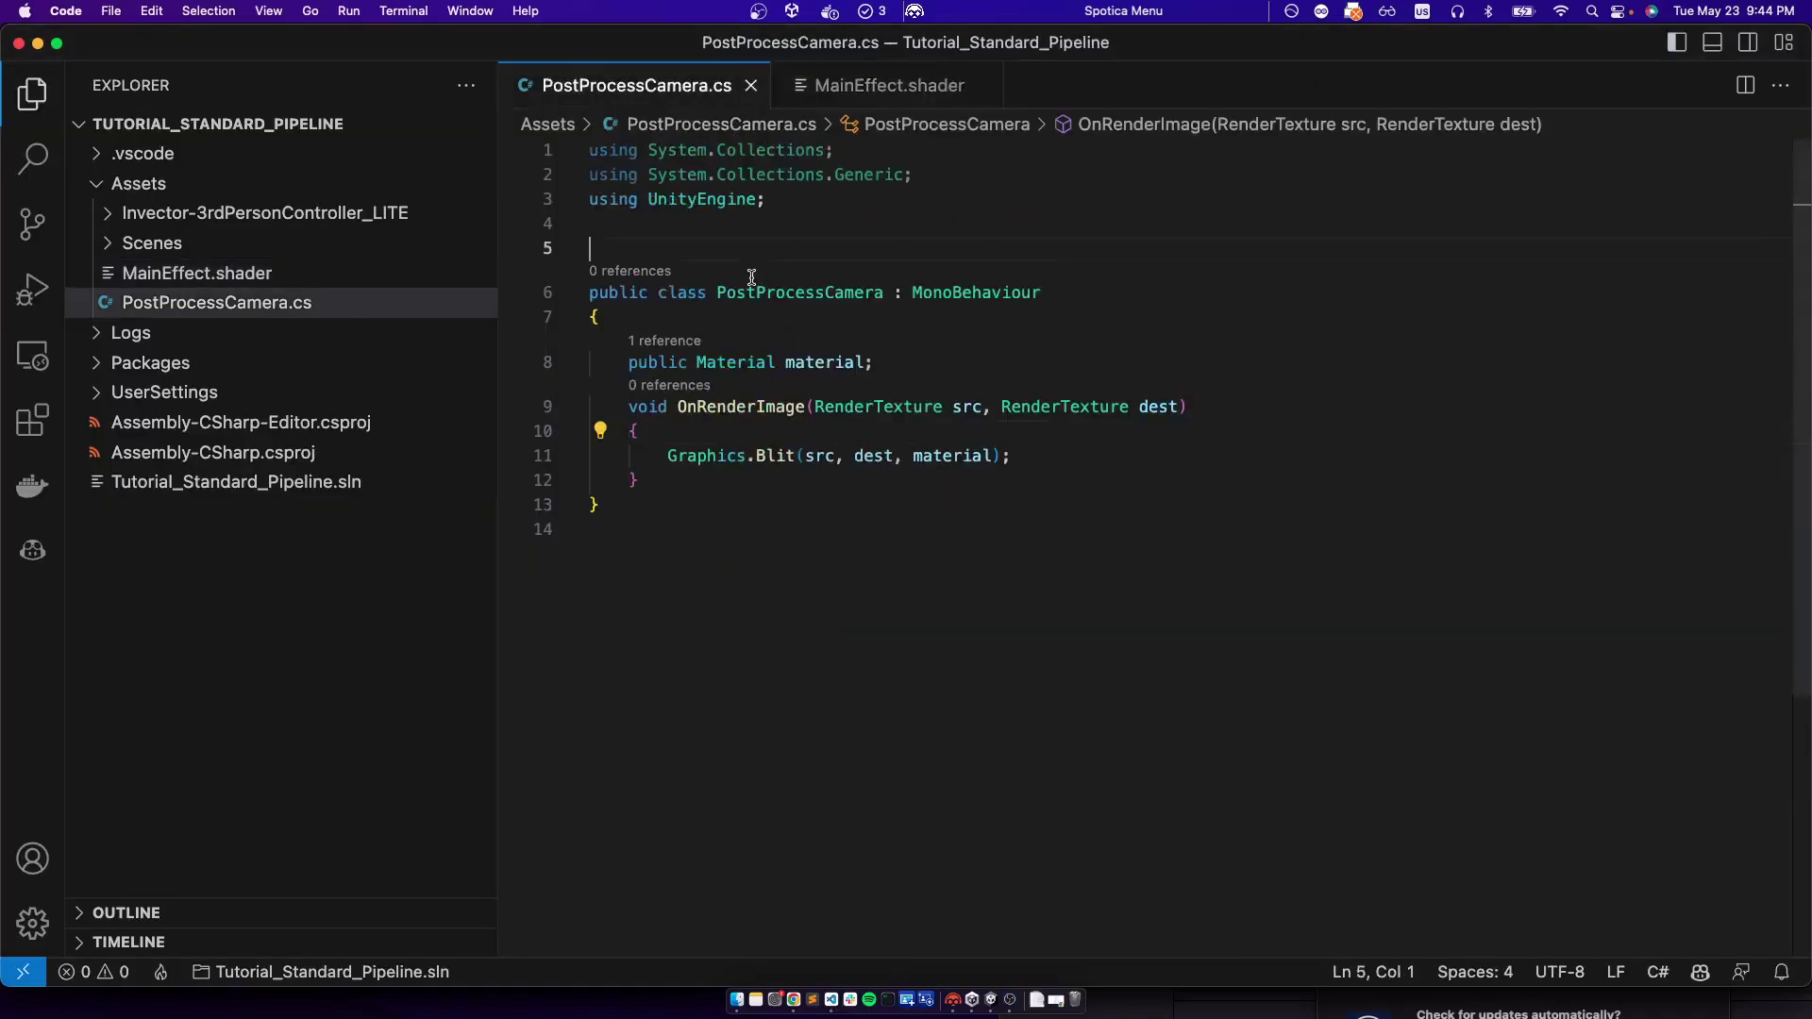
Add the ExecuteInEditMode attribute on a new line above the PostProcessCamera class
key("Return")
type("[ExecuteIn")
key("Return")
key("BackSpace")
type("Edit")
key("BackSpace")
type("t")
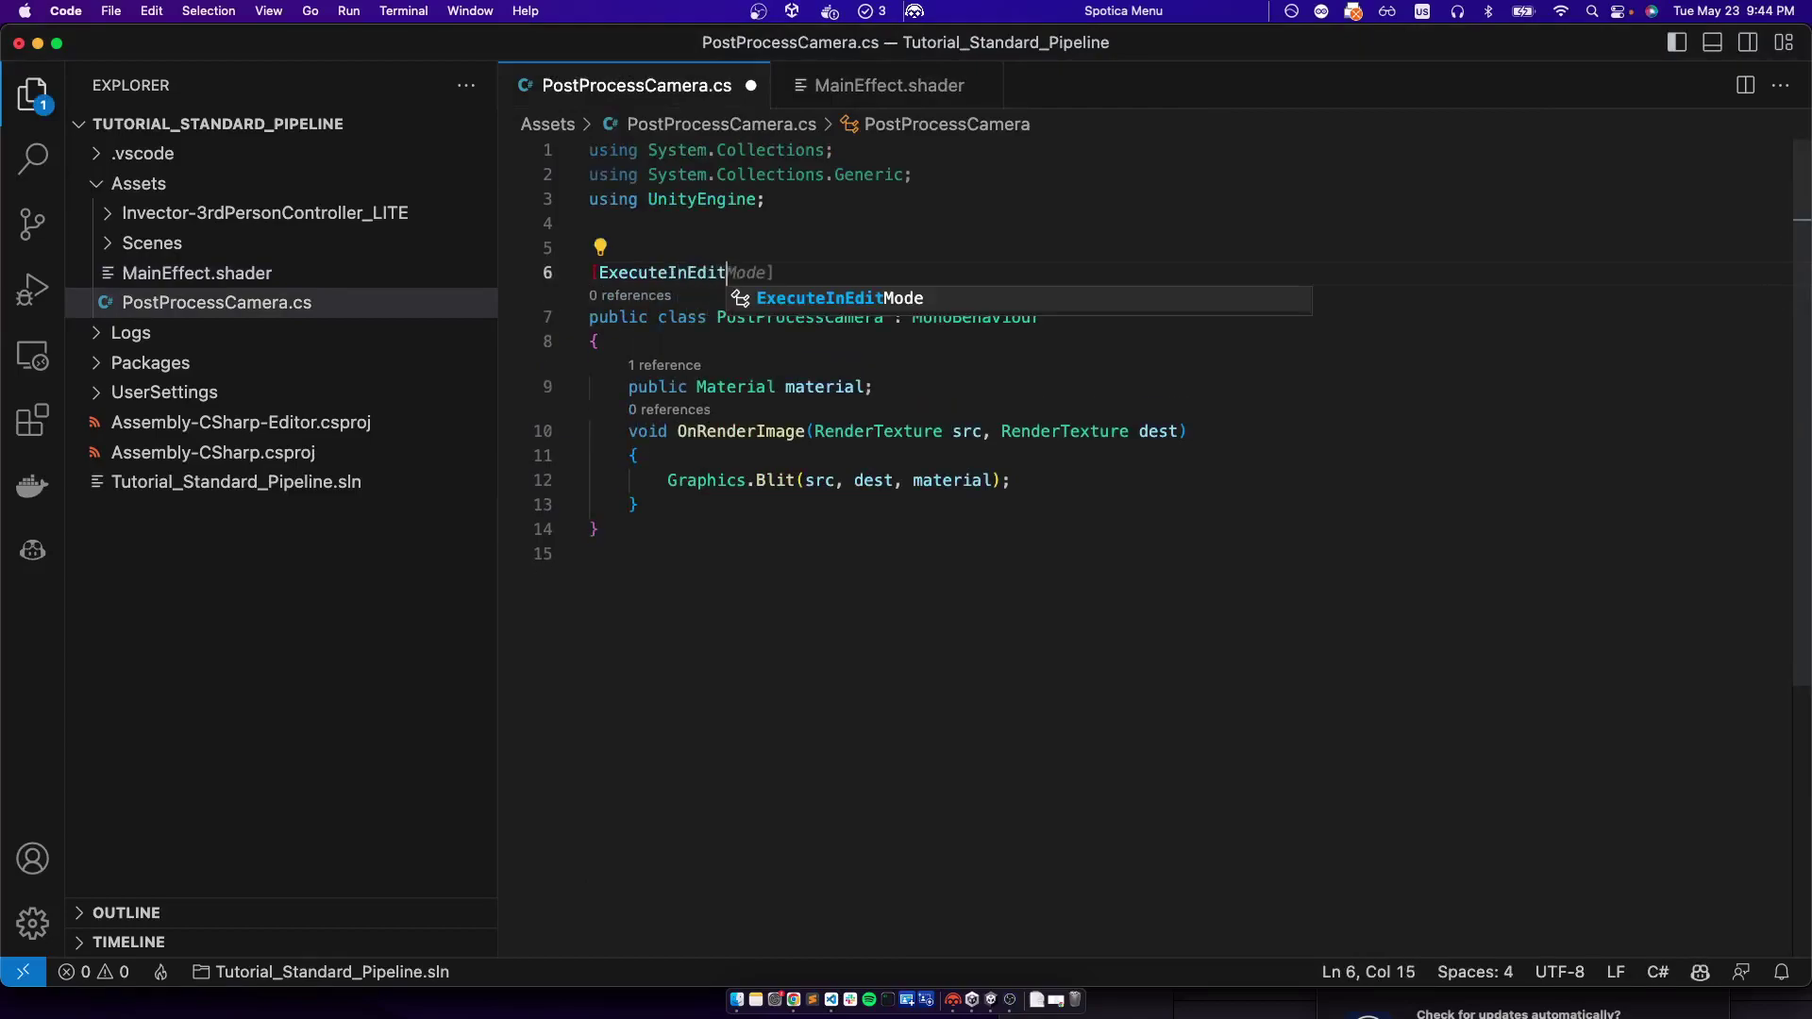
key("Tab")
Extend the attribute line to [ExecuteInEditMode, ImageEffectAllowedInSceneView] and save the script
type(", Image")
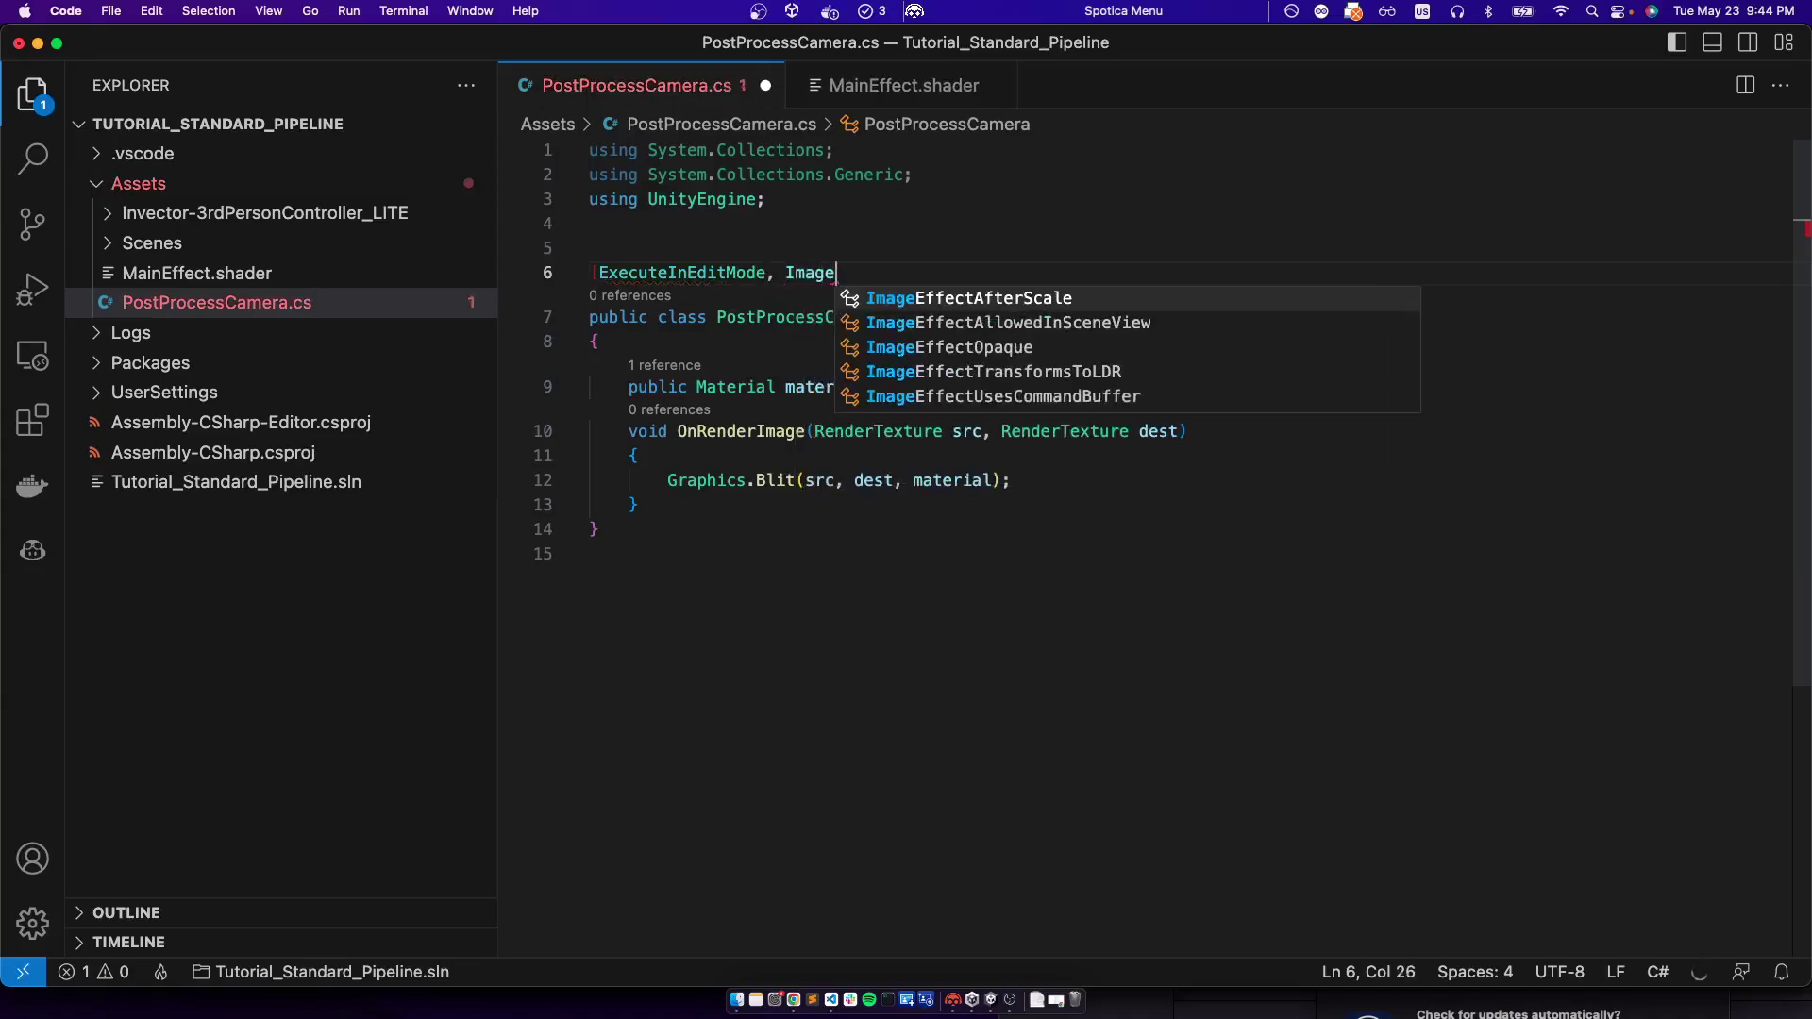
key("Down")
key("Tab")
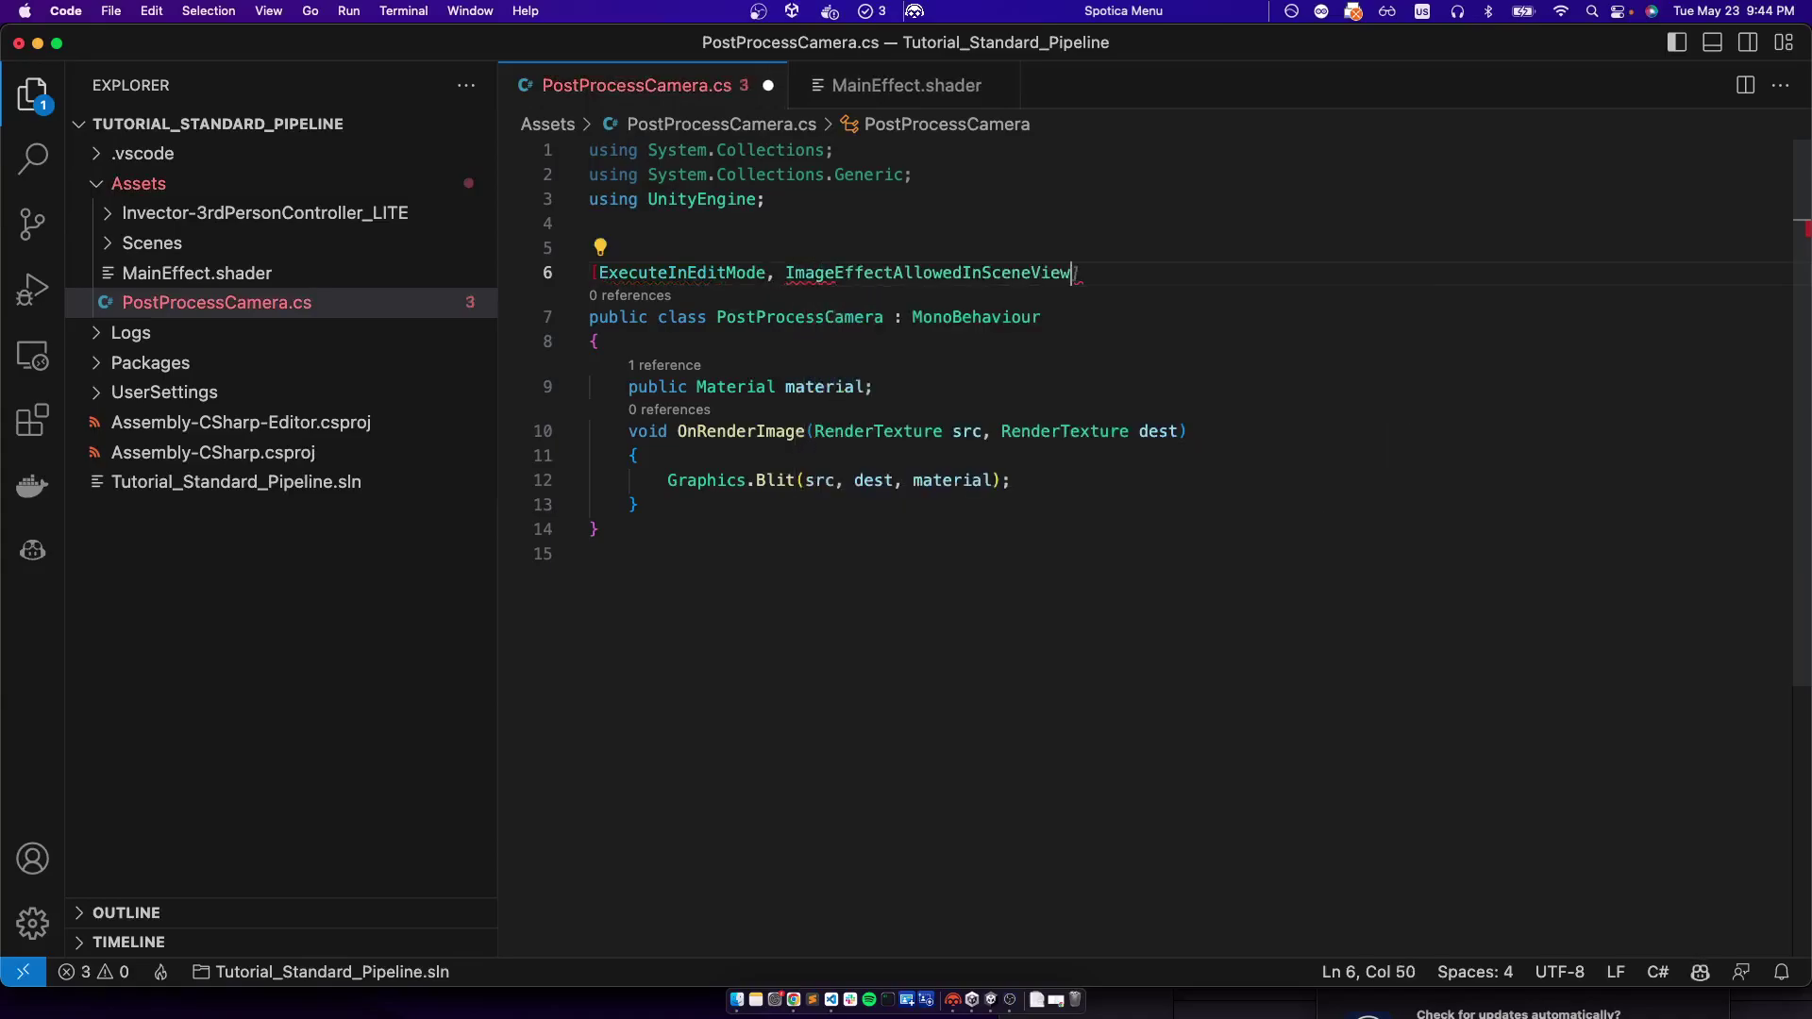
key("Right")
key("Left")
type("]")
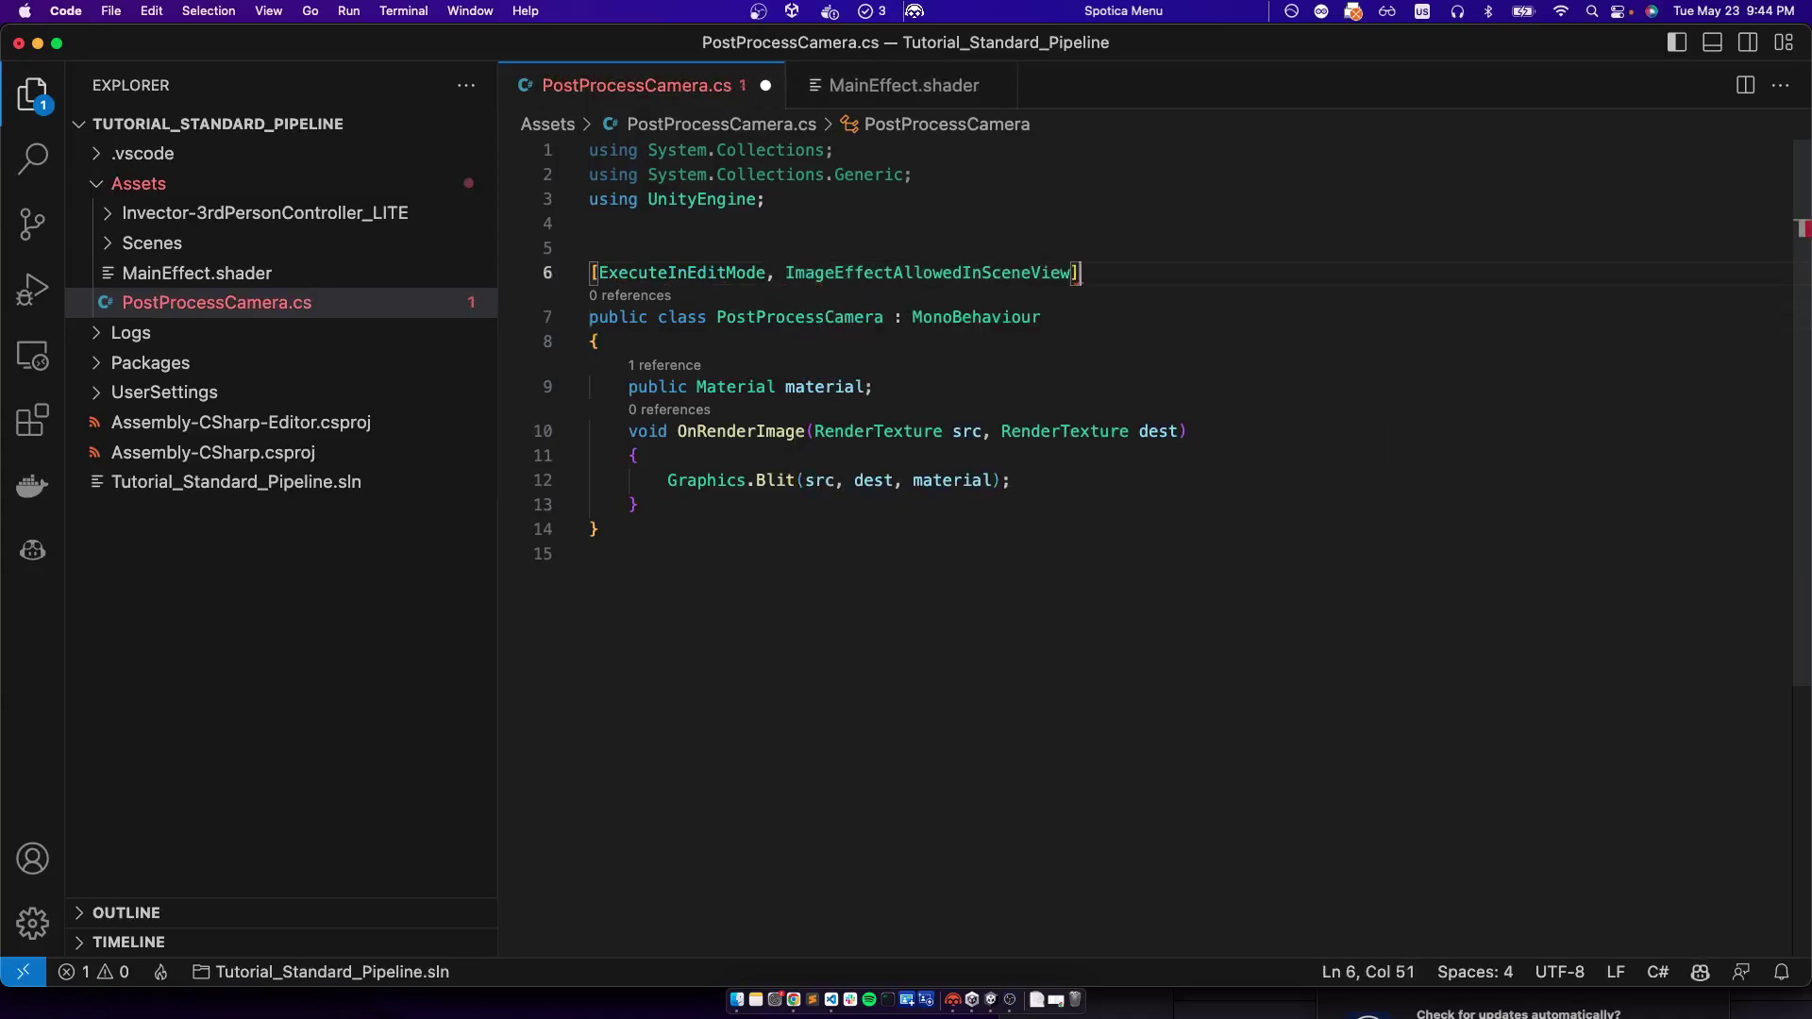
key("Down")
Switch to Unity, test MAT_MainEffect's Black & White blend in the Scene view, leaving it at 1, and inspect ThirdPersonCamera_LITE's Post Process Camera component
key("super+Tab")
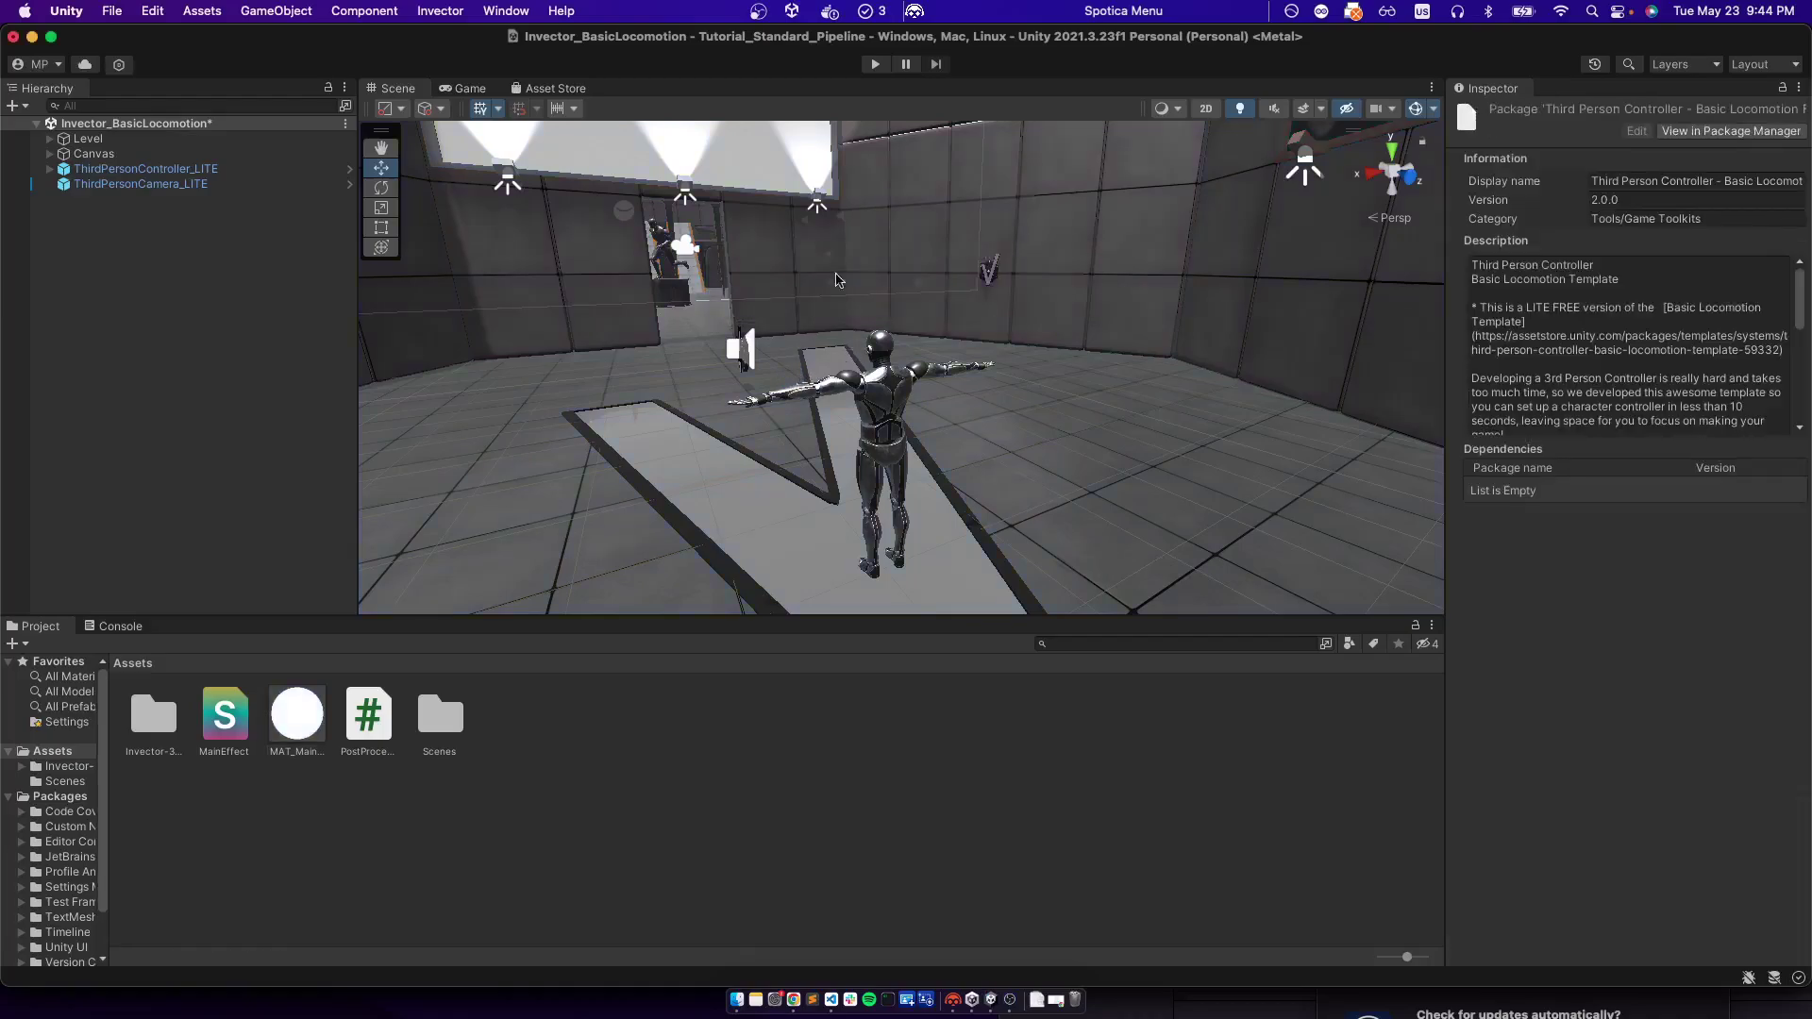
left_click(298, 719)
left_click_drag(1737, 233, 1806, 221)
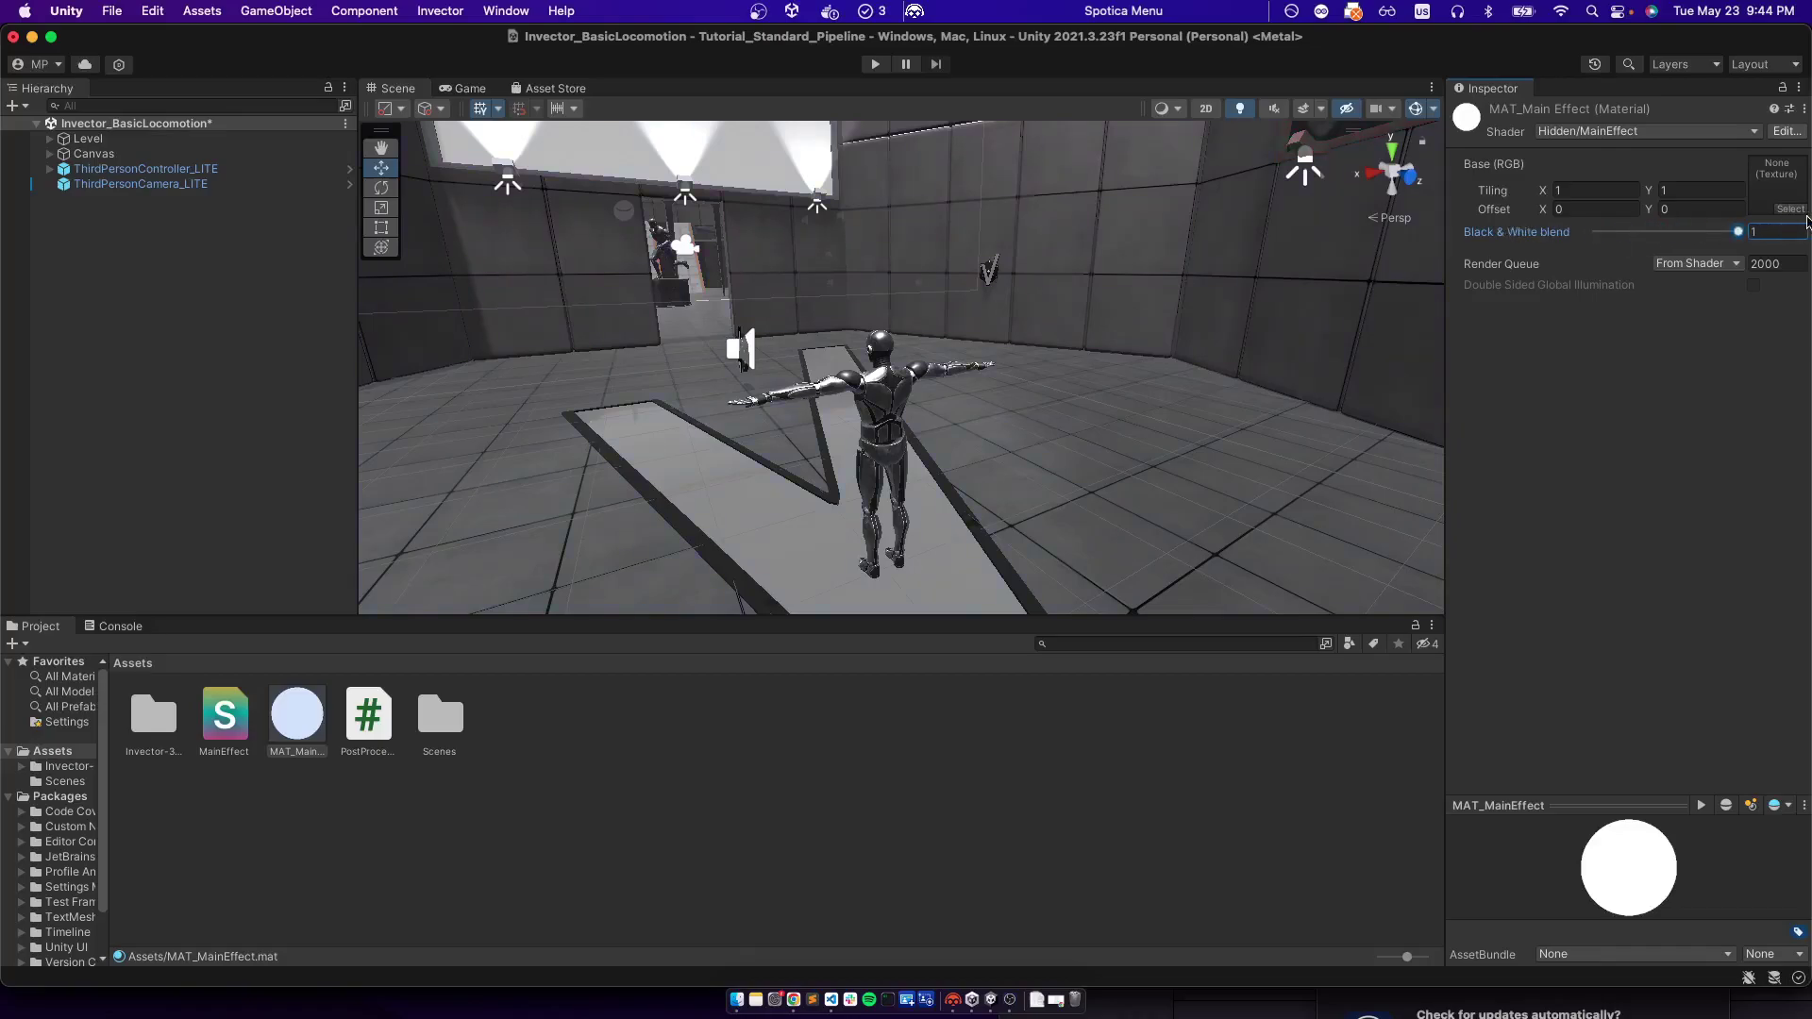
left_click(162, 184)
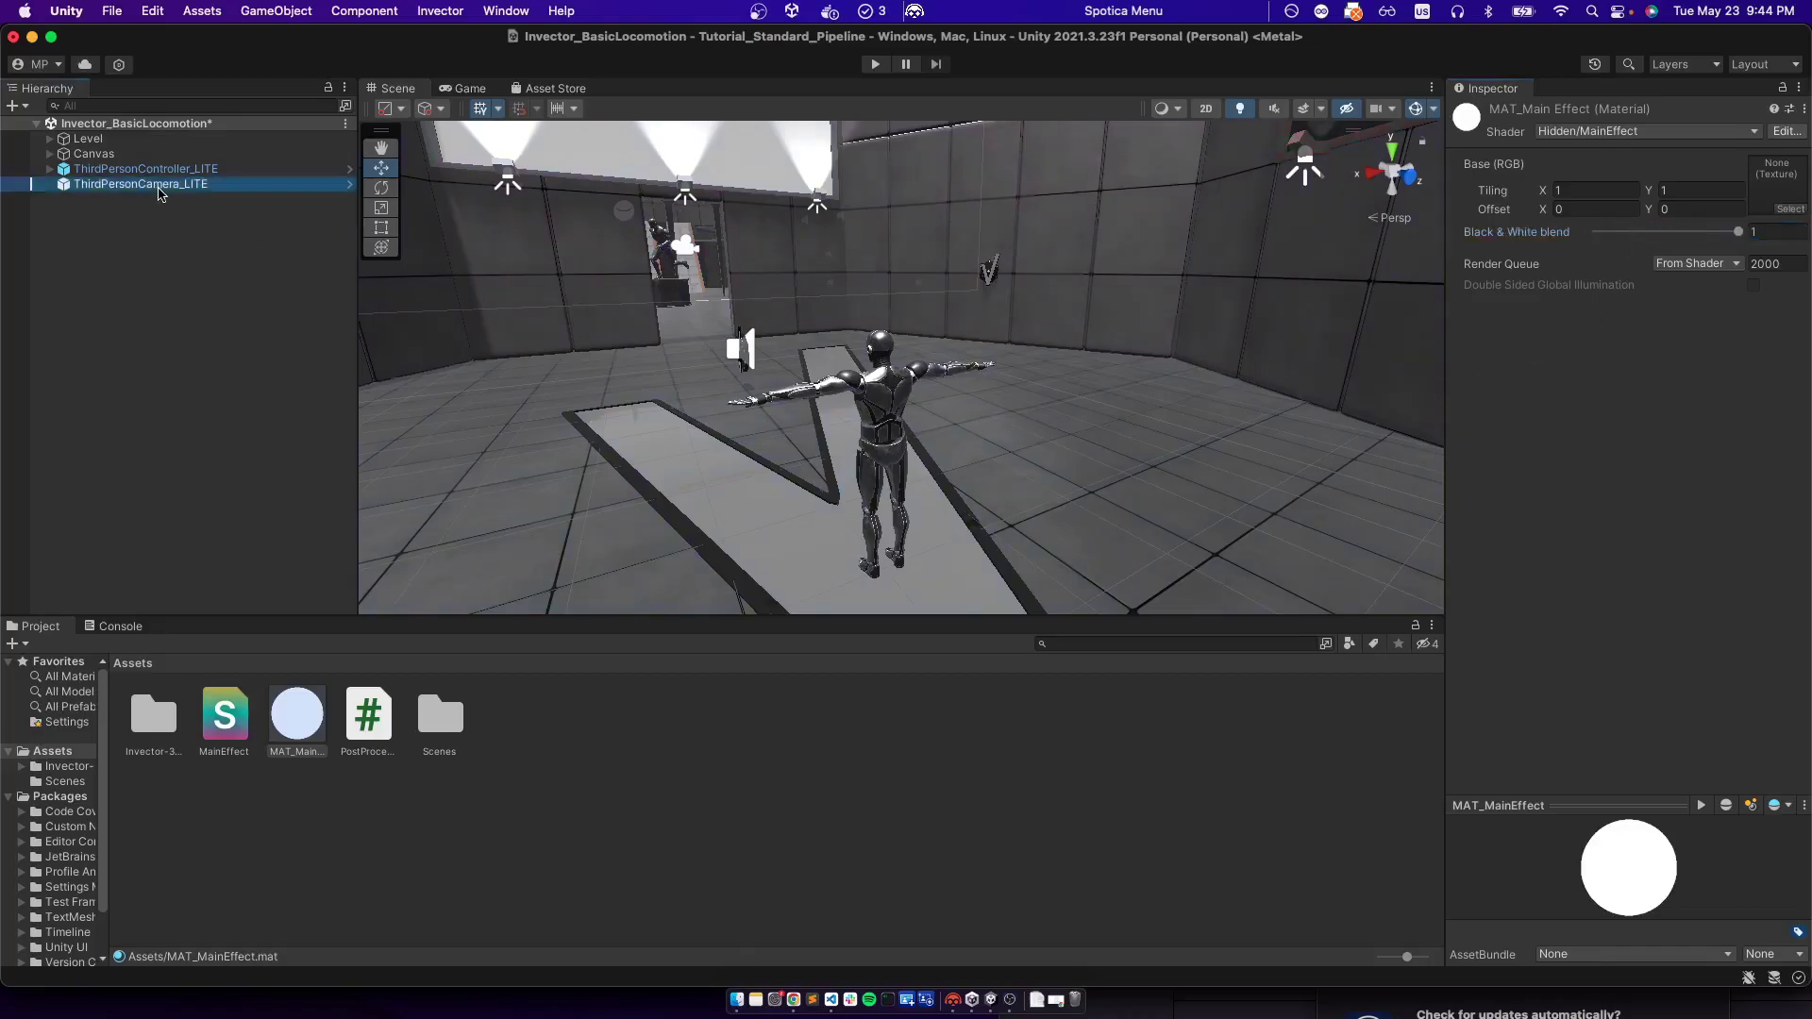
scroll(1573, 742, "down", 5)
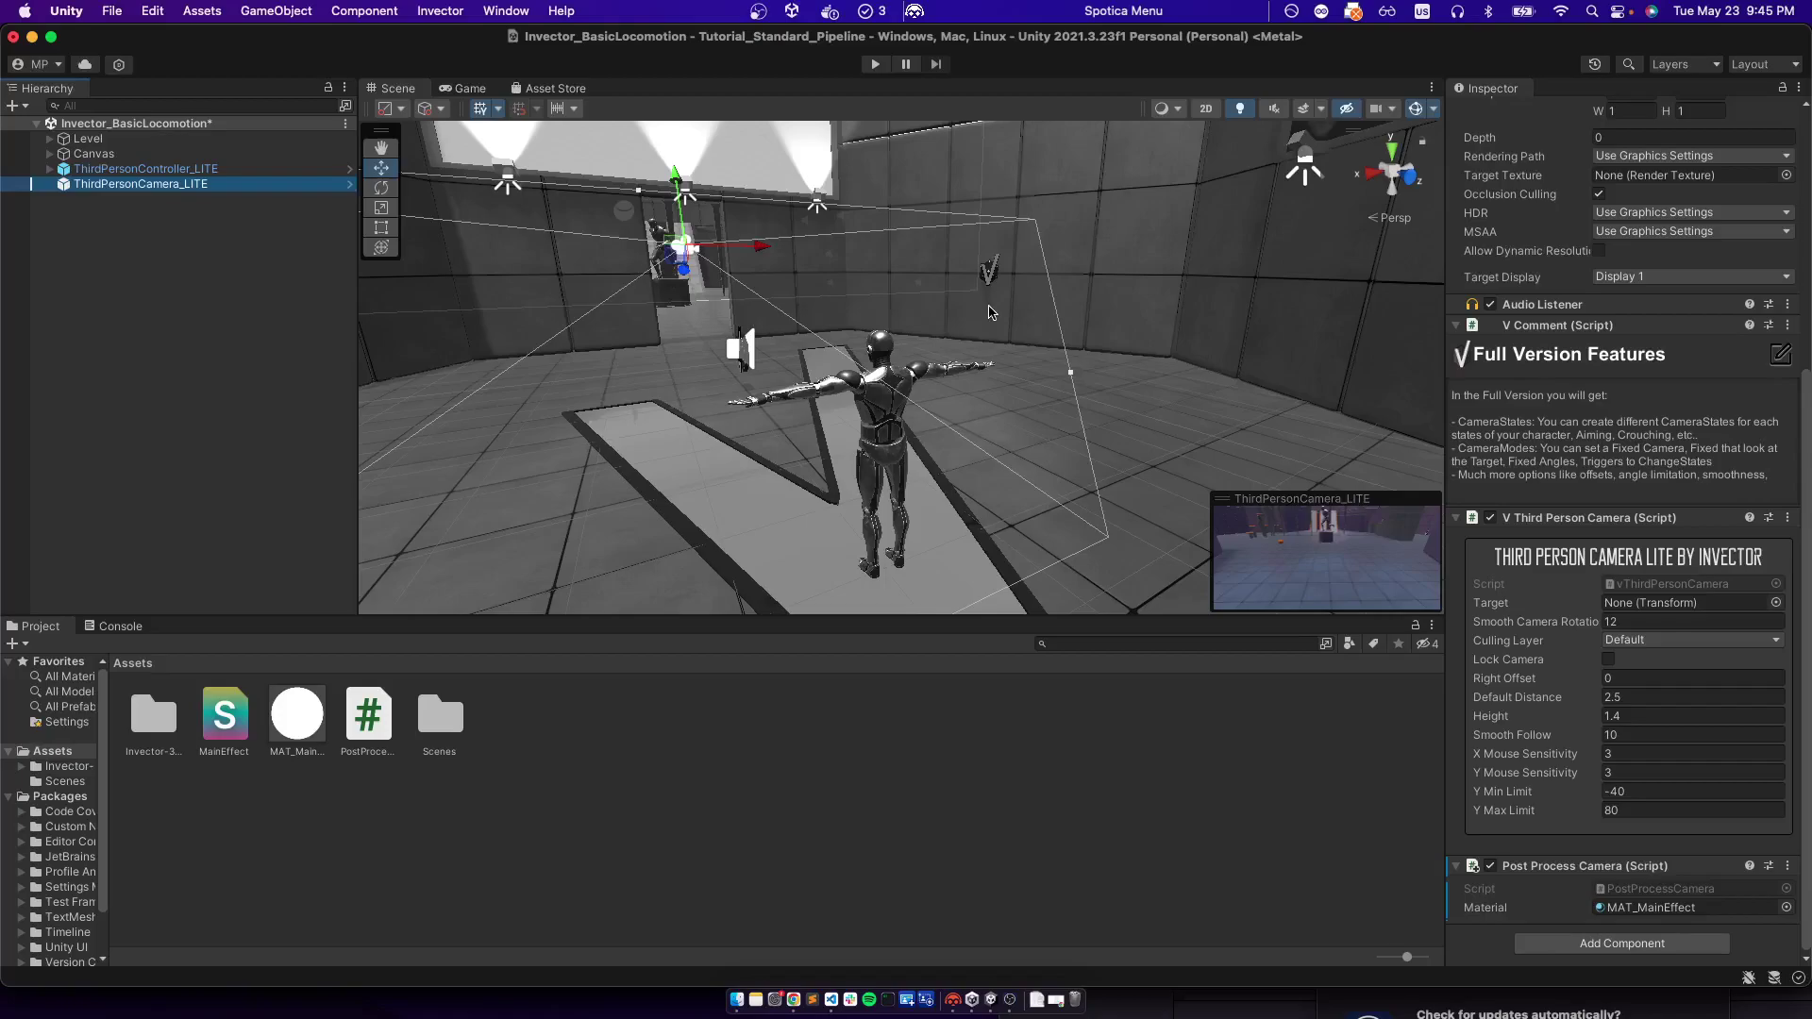
In Visual Studio Code, declare public bool showInEditMode = false; below the material field and add an empty line at the start of OnRenderImage
key("super+Tab")
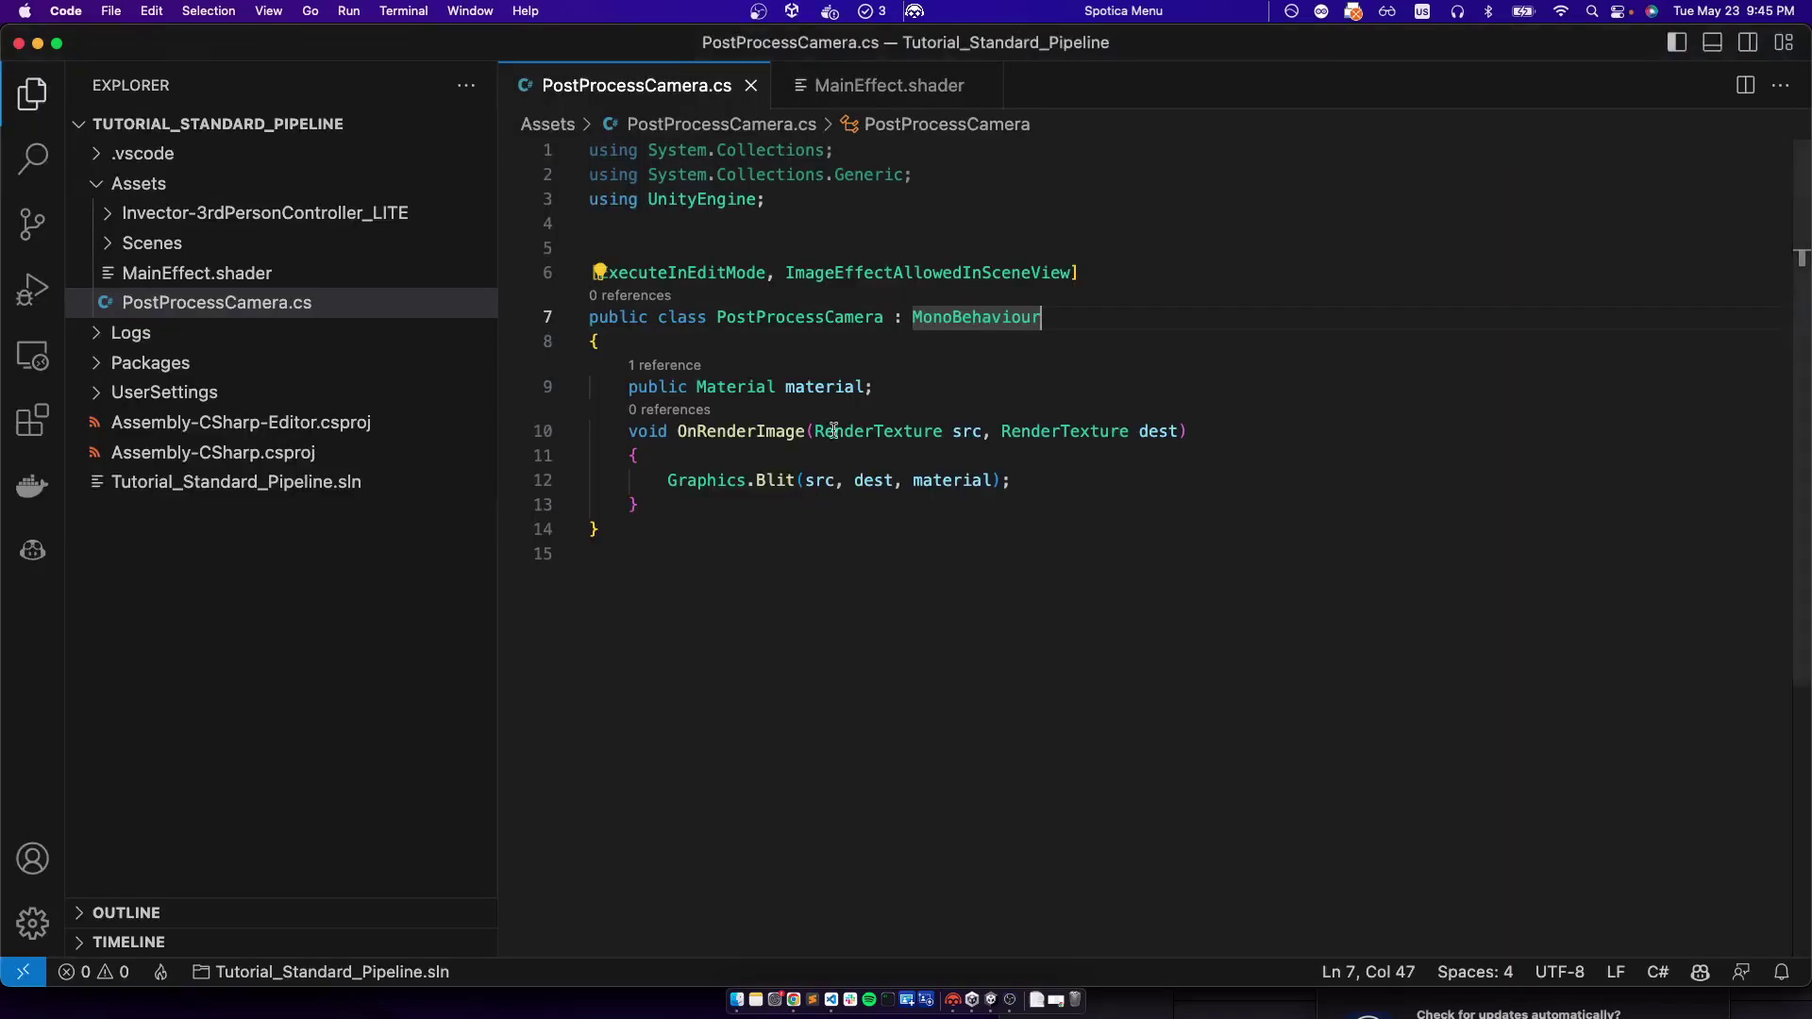
left_click(982, 388)
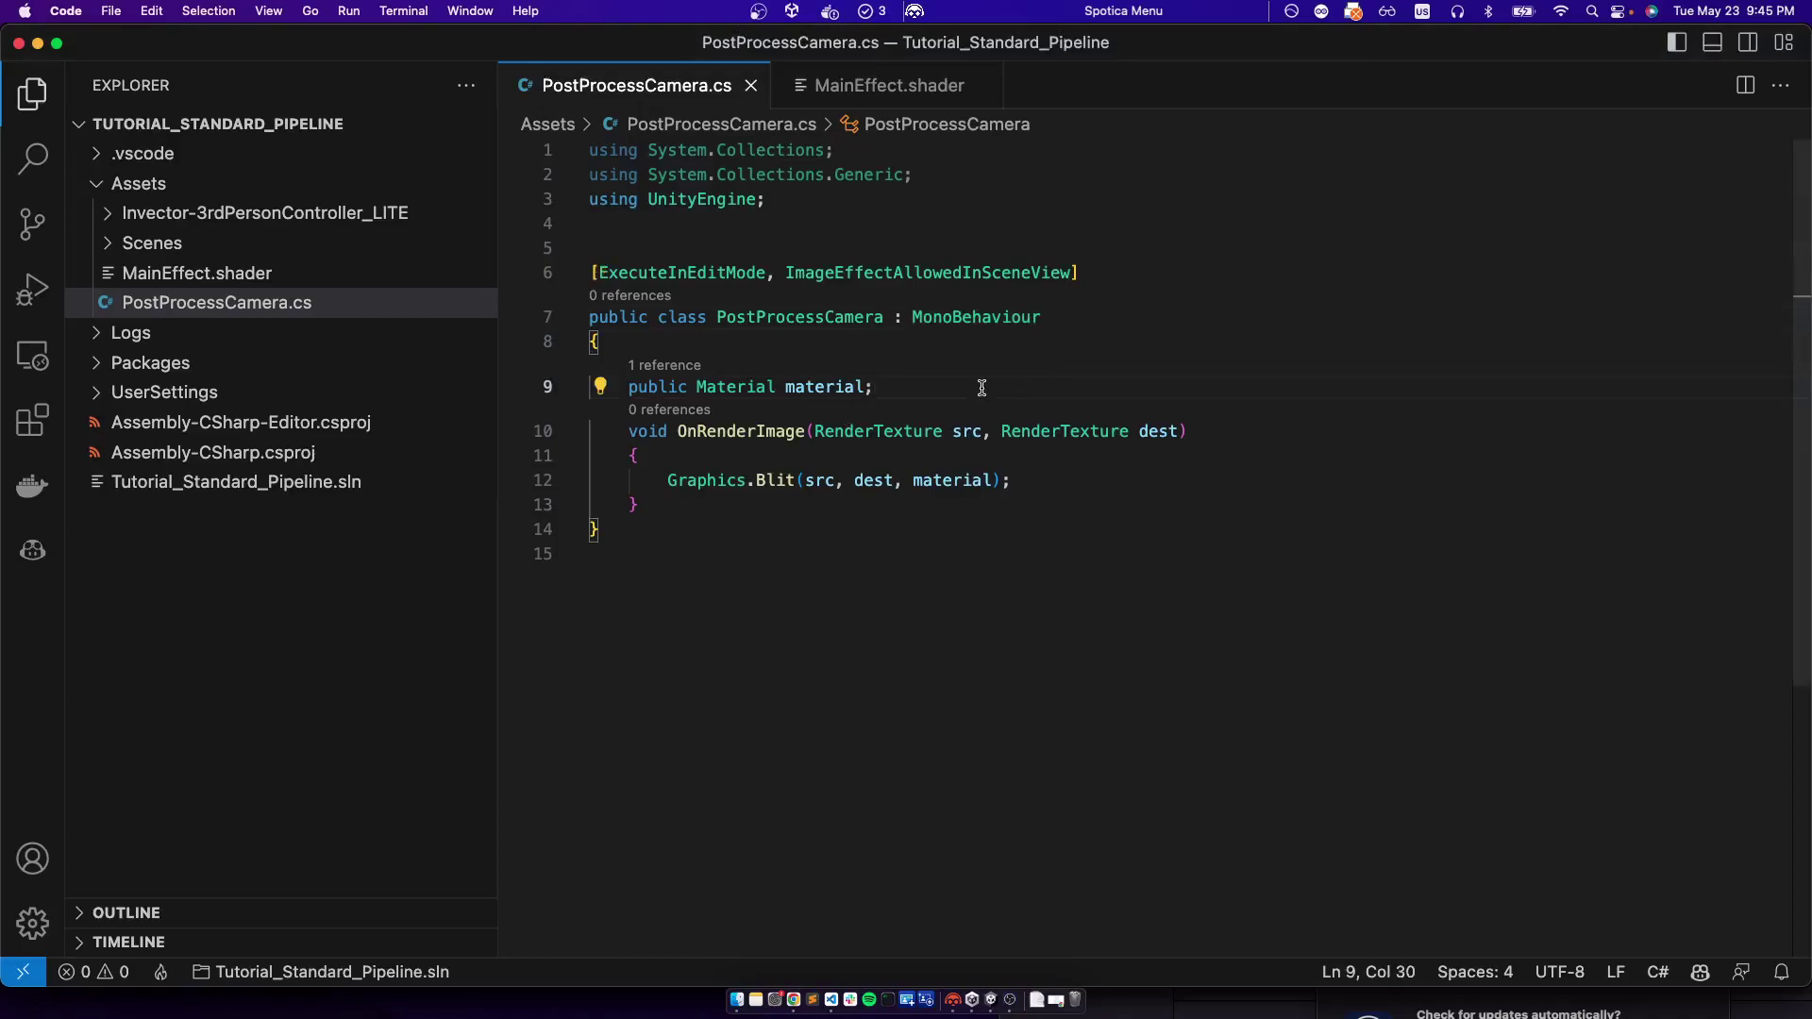
key("Return")
type("public bool ")
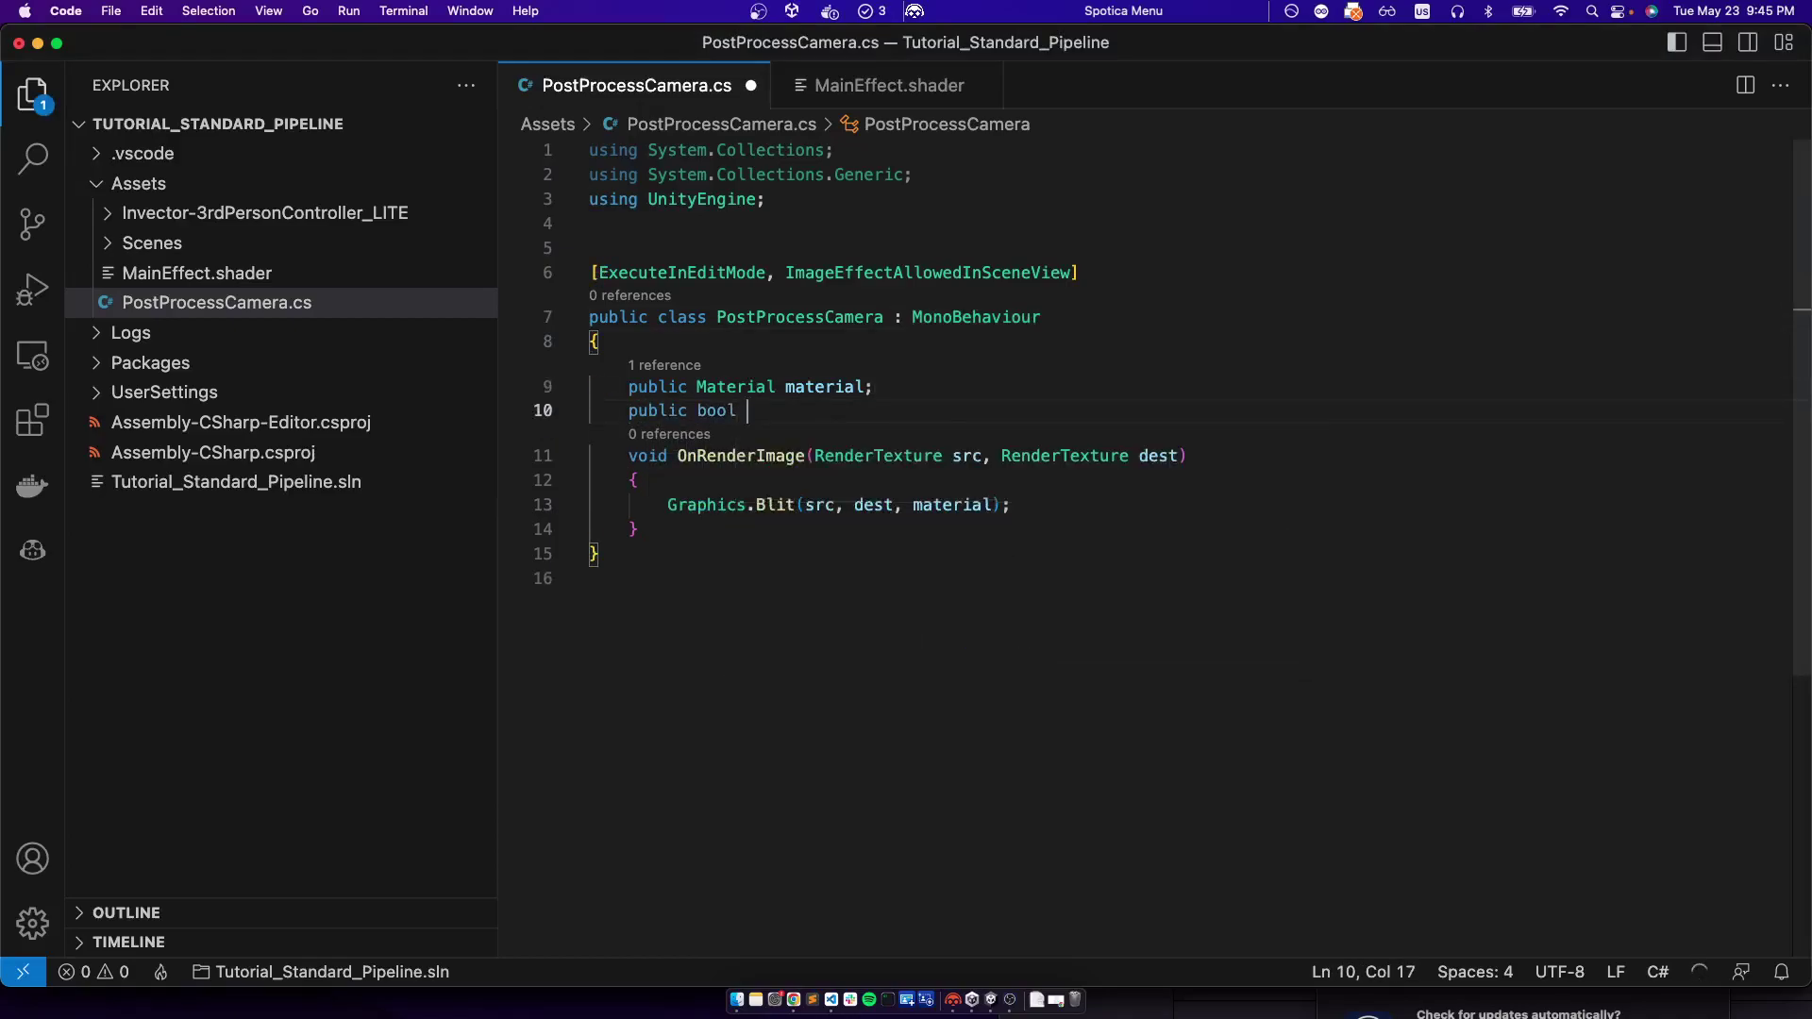
type("use")
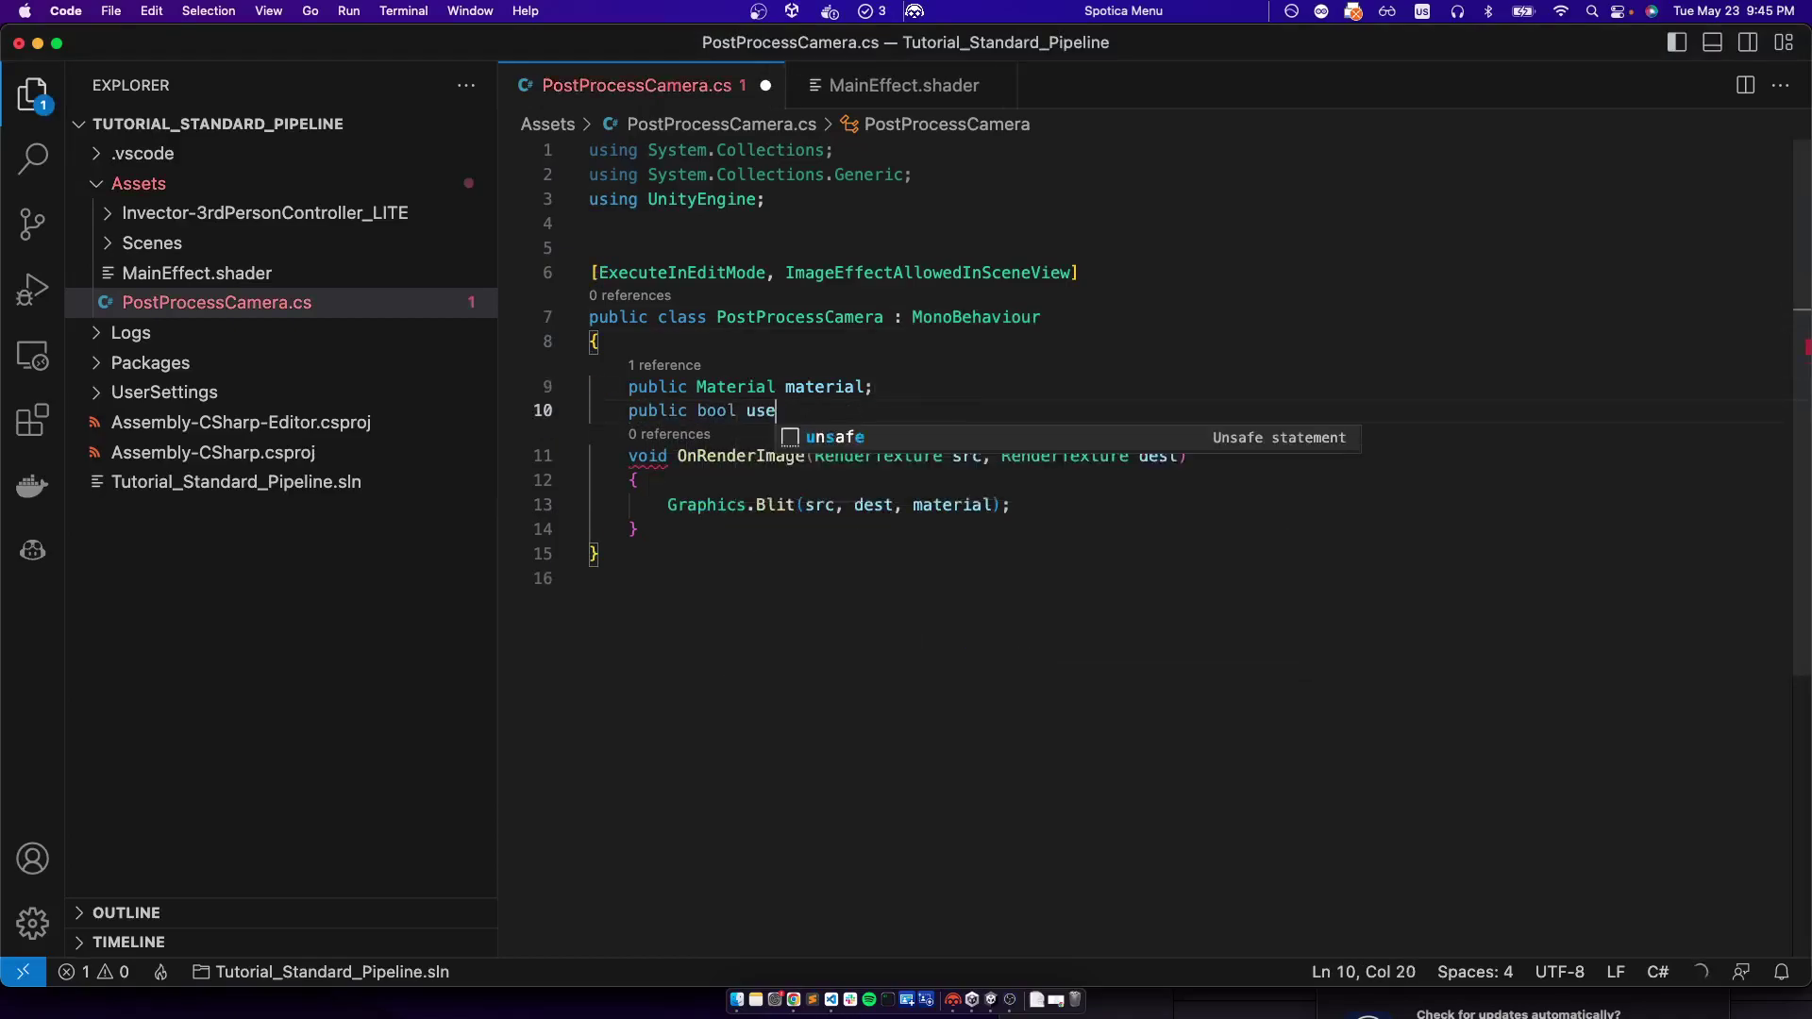
key("BackSpace")
key("BackSpace")
key("BackSpace")
type("eInEditMode")
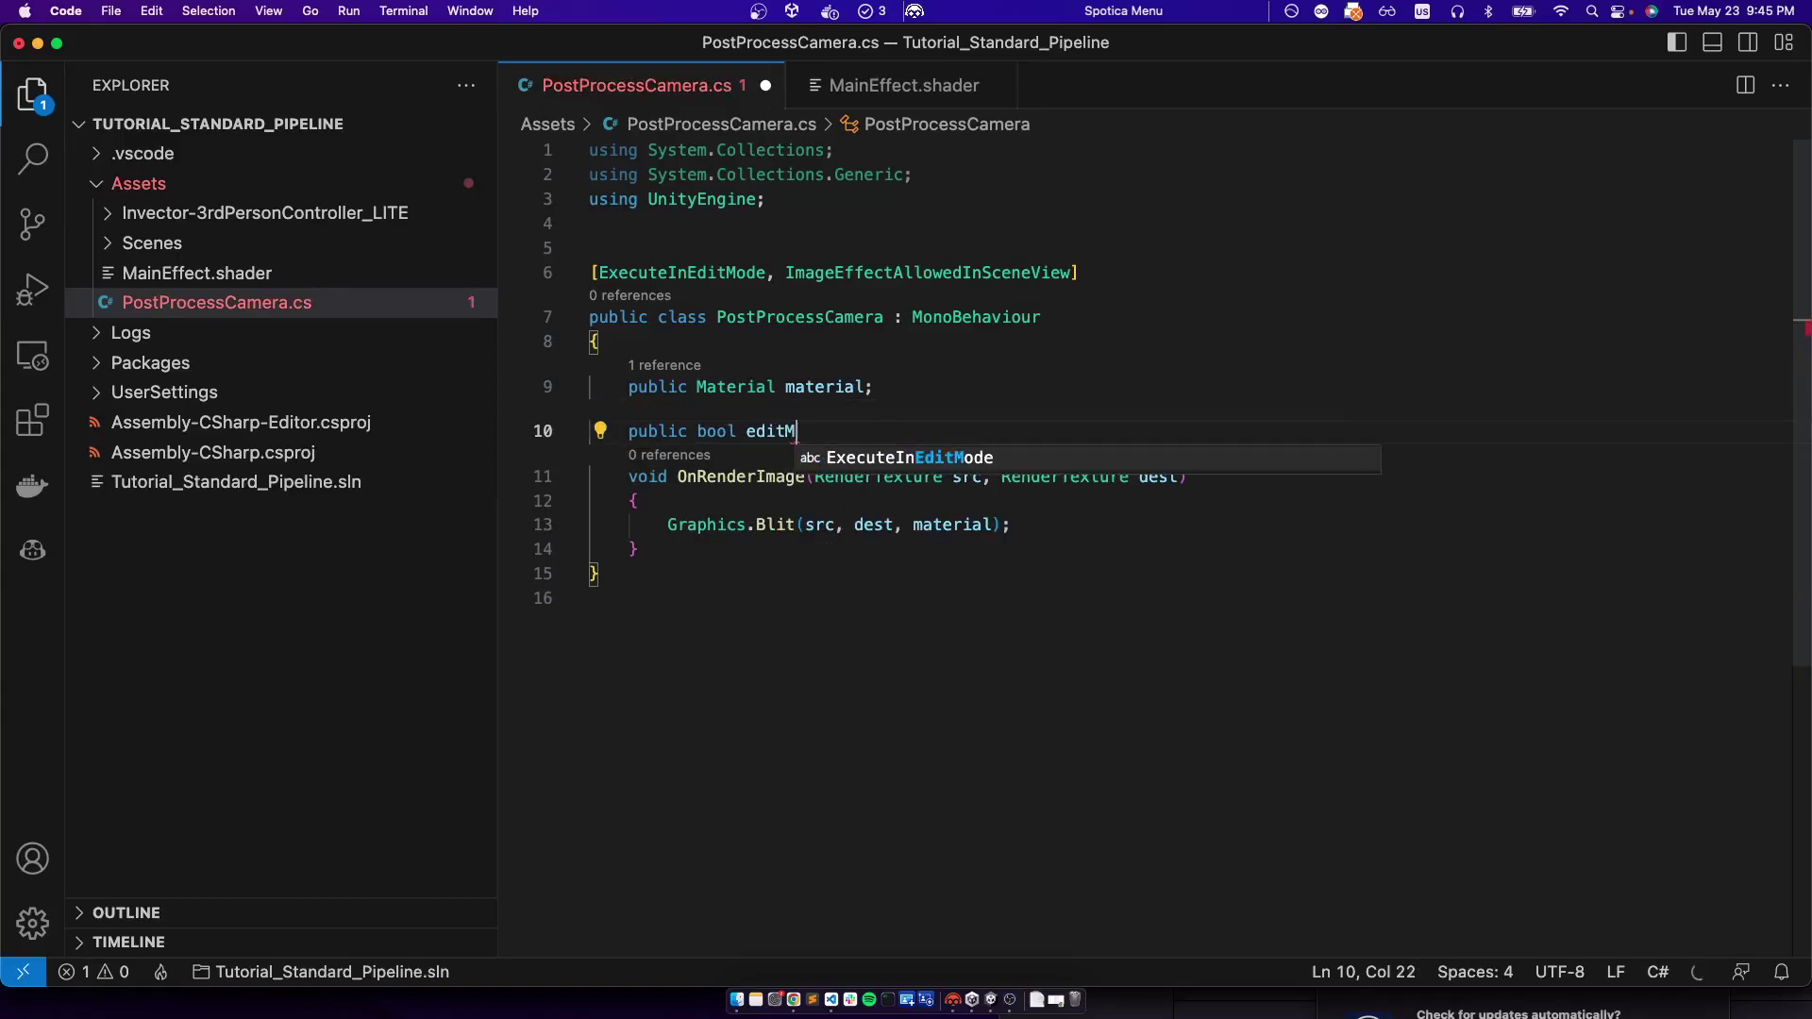
key("alt+BackSpace")
type("showi")
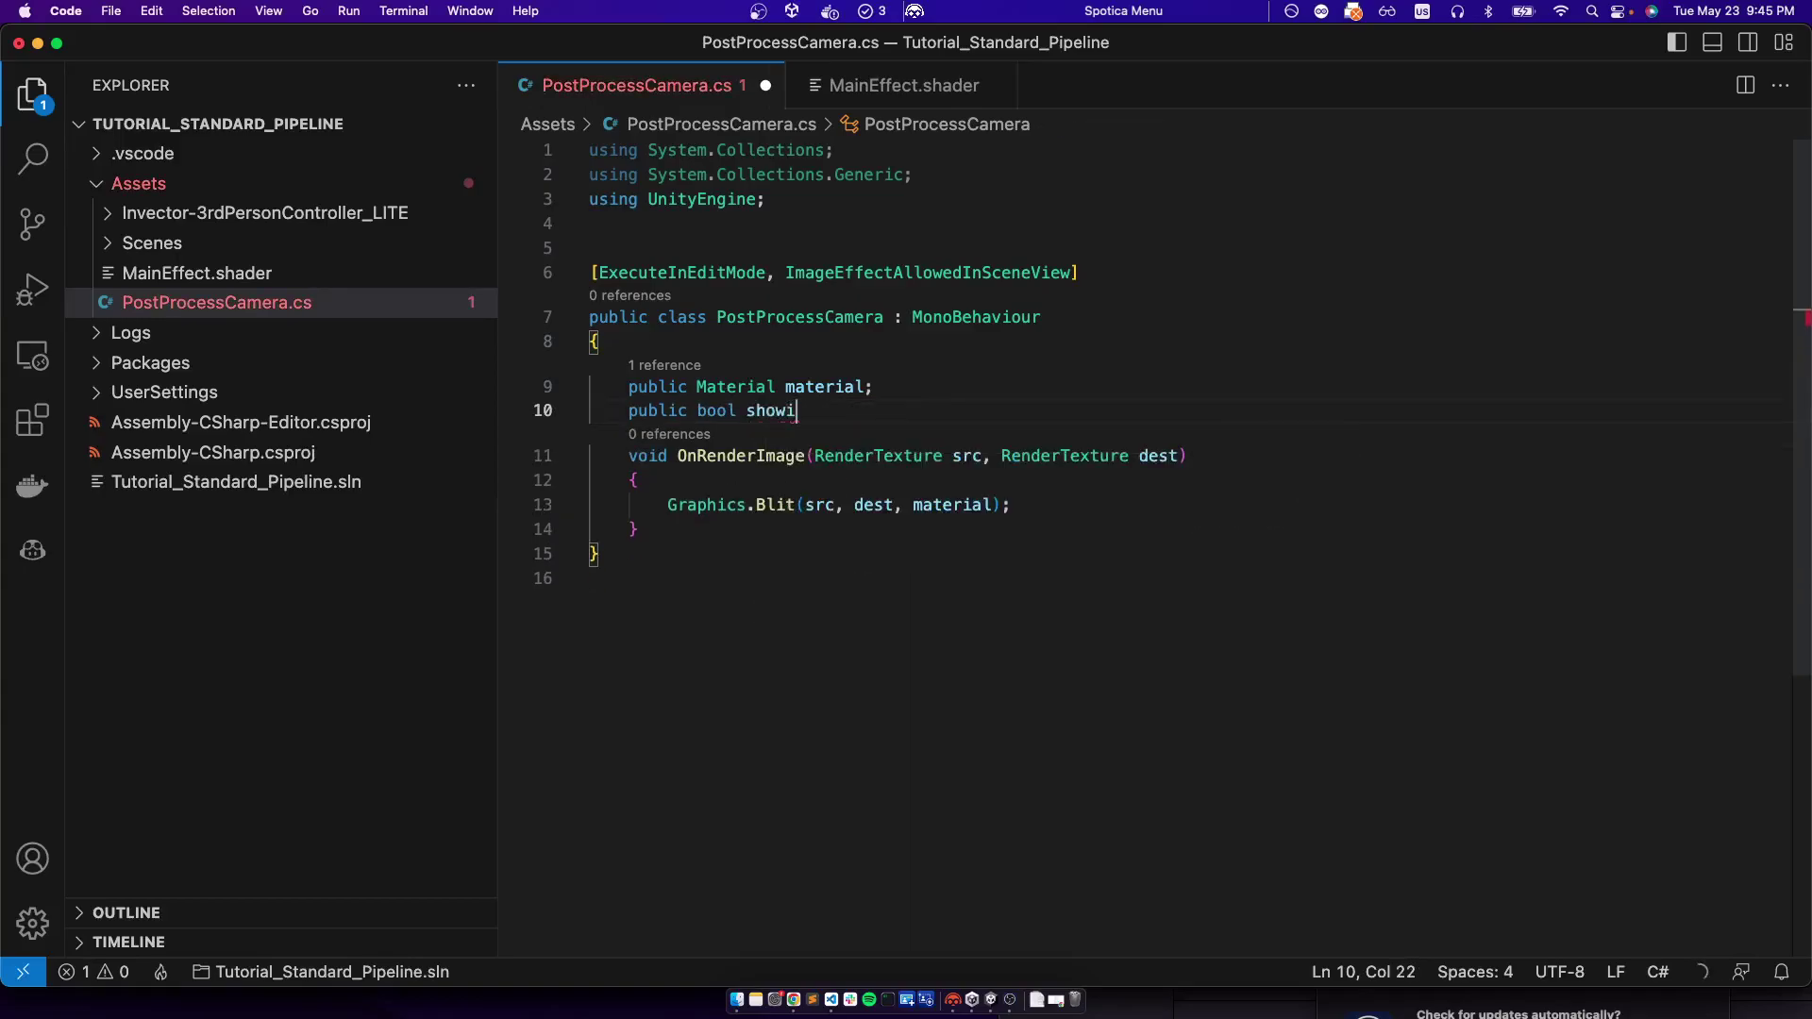
type("nEditMode = false;")
key("Down")
key("Down")
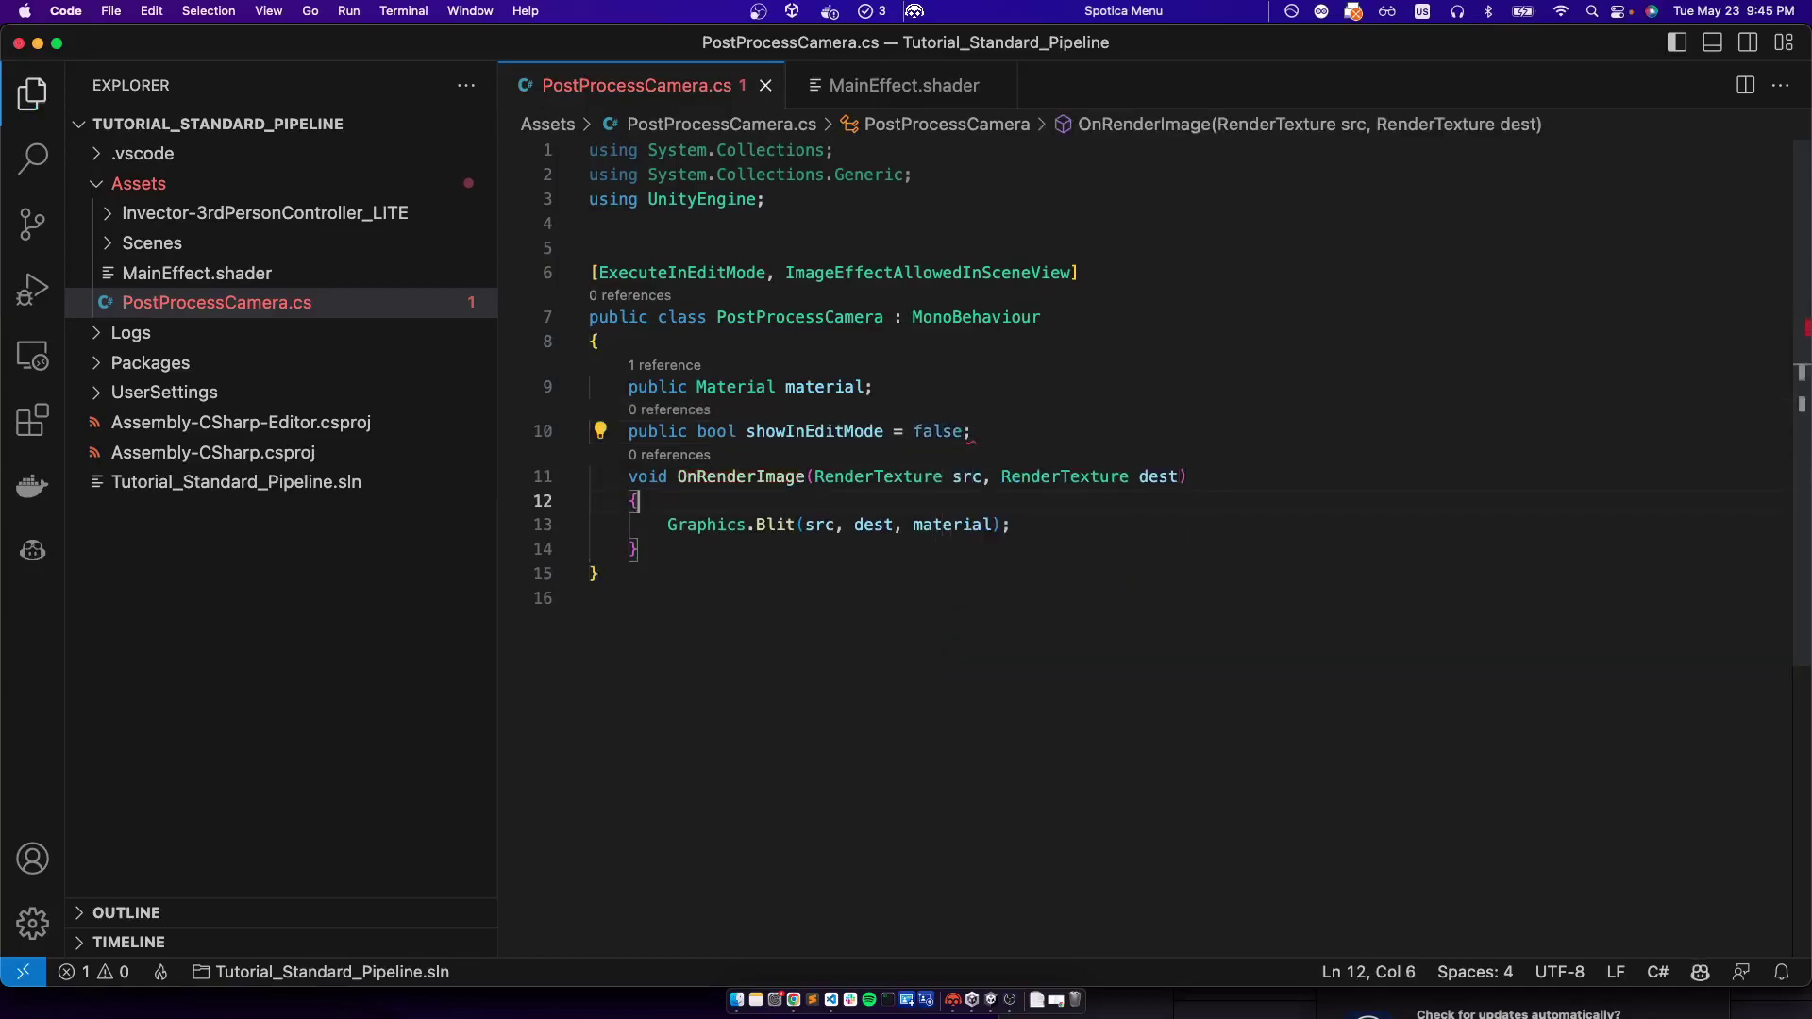
key("Return")
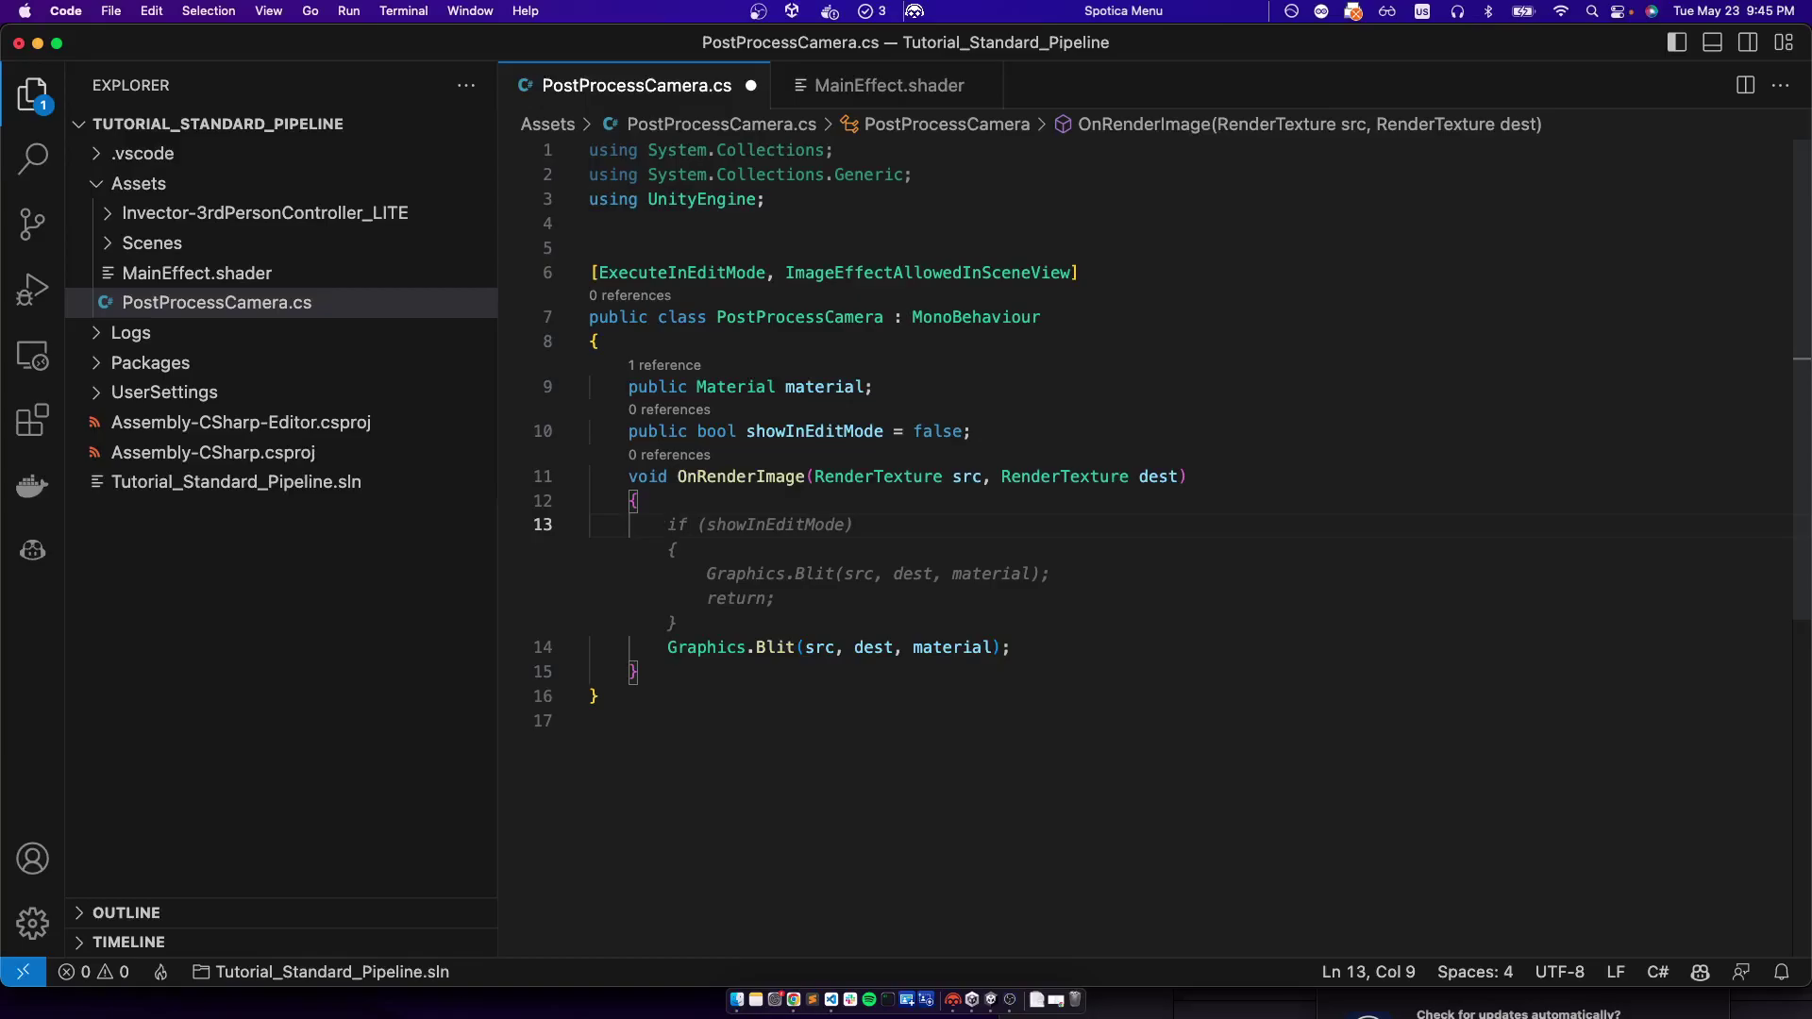
key("Tab")
type("else")
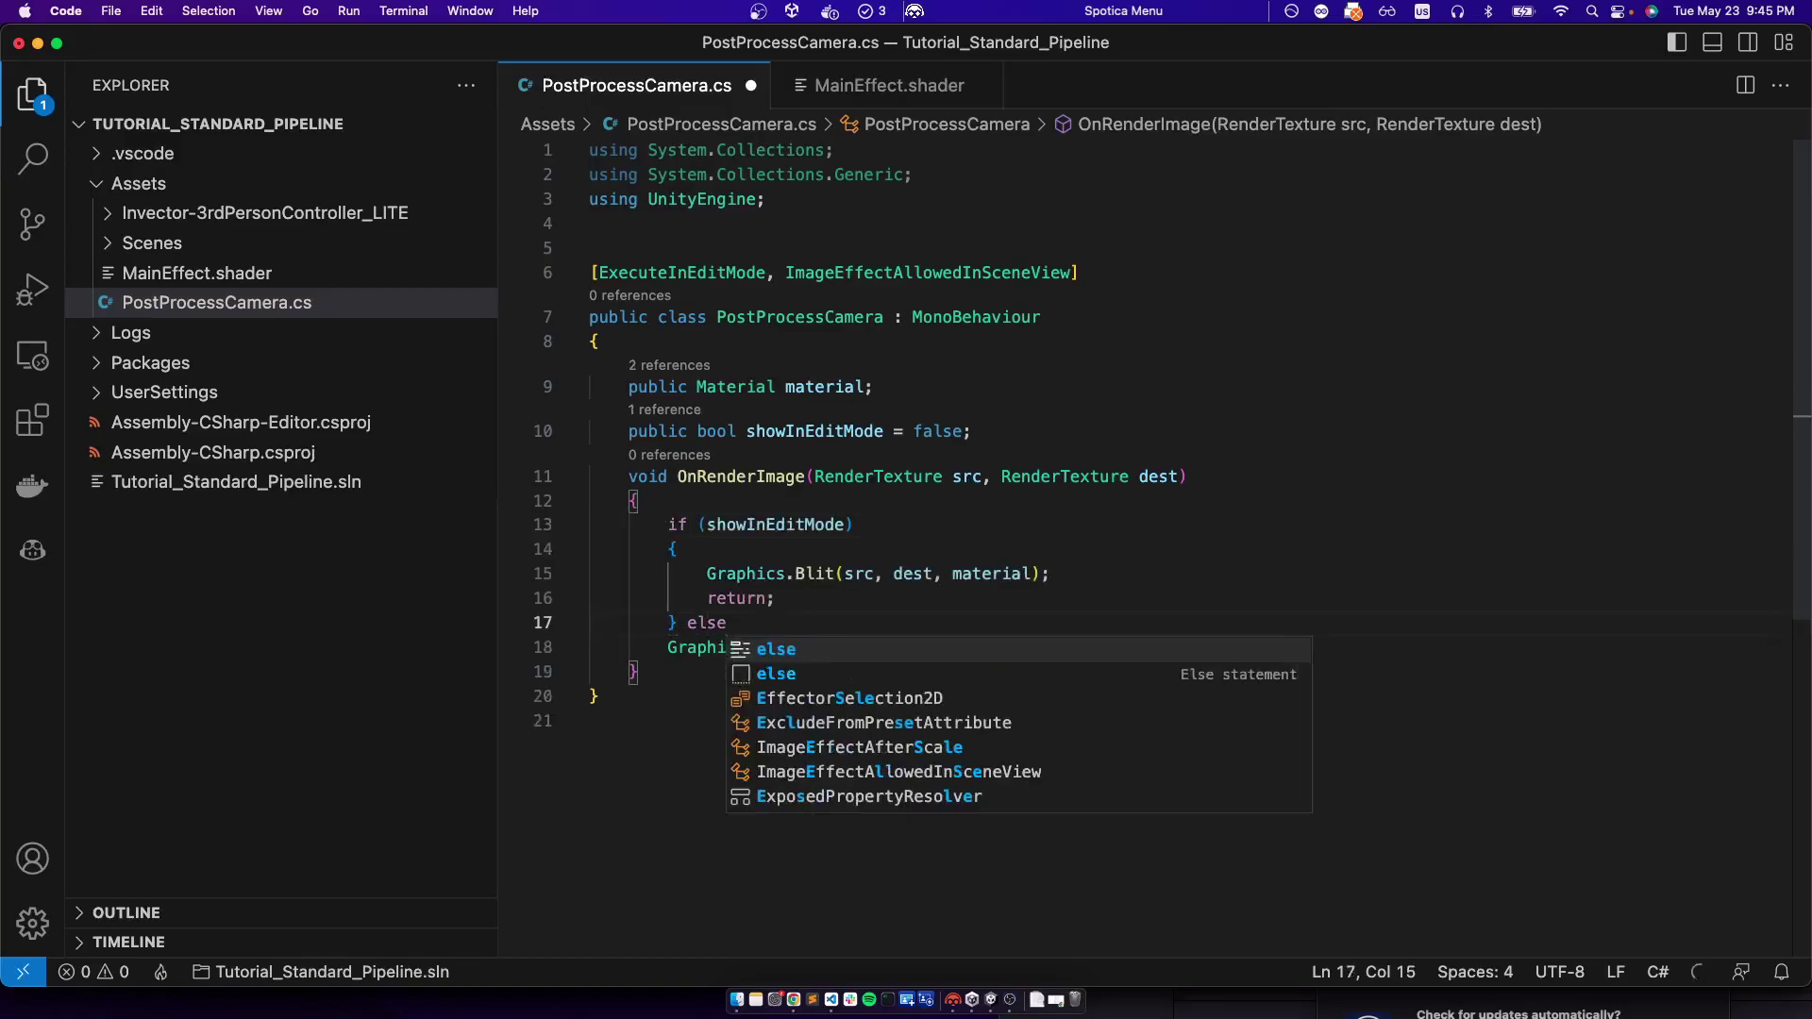
key("Escape")
key("Tab")
key("Down")
key("super+z")
key("super+z")
key("super+z")
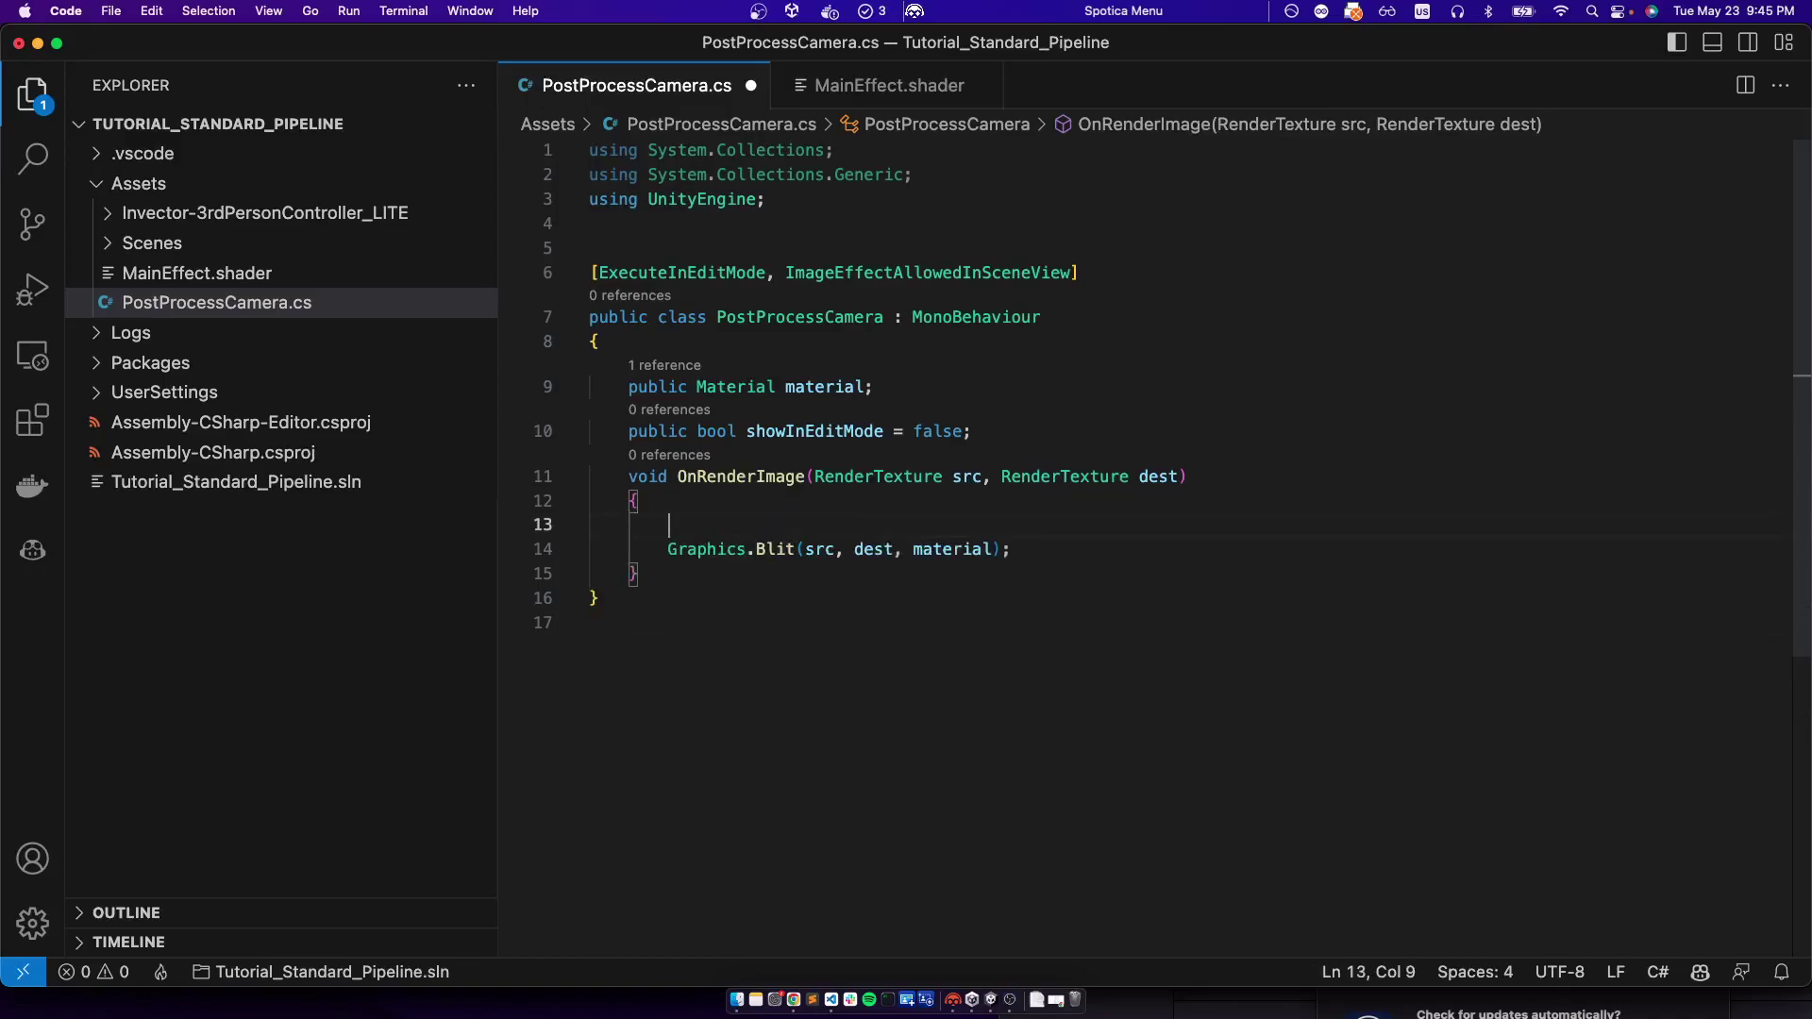
Begin an if (Application.isPlaying || showInEditMode) { block at the start of OnRenderImage
type("if (Application.")
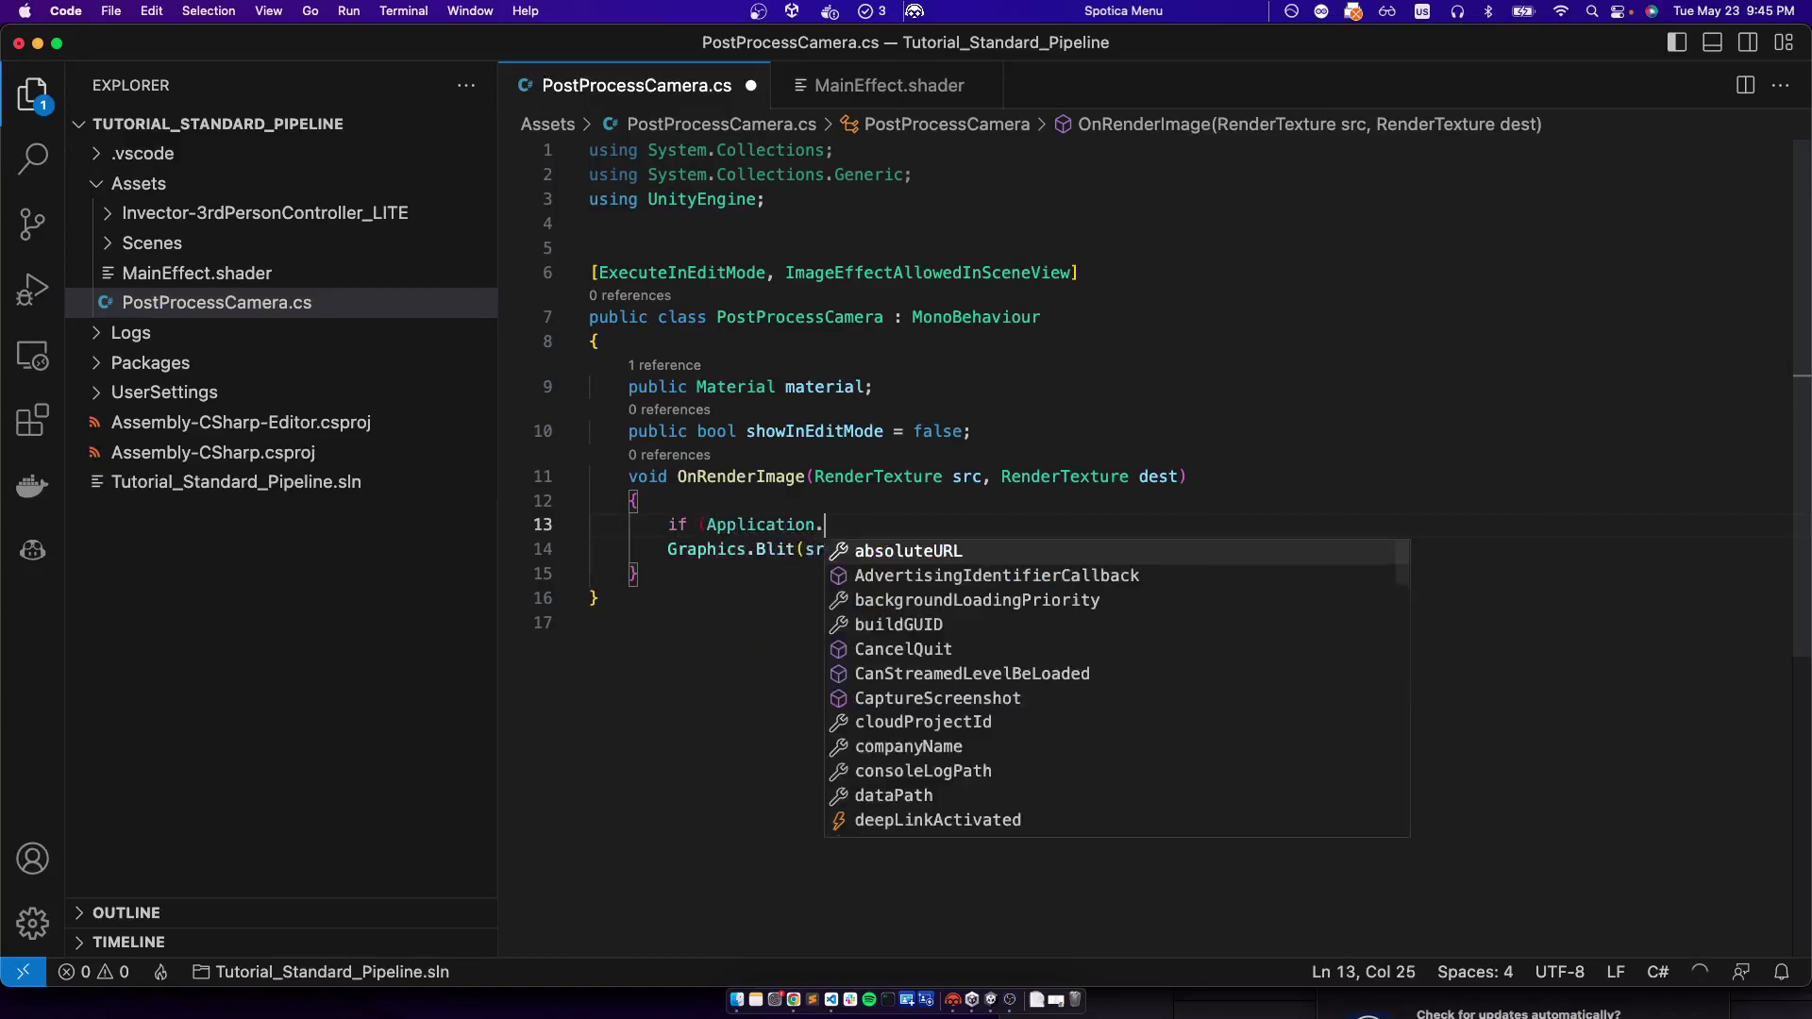
type("isPlaying")
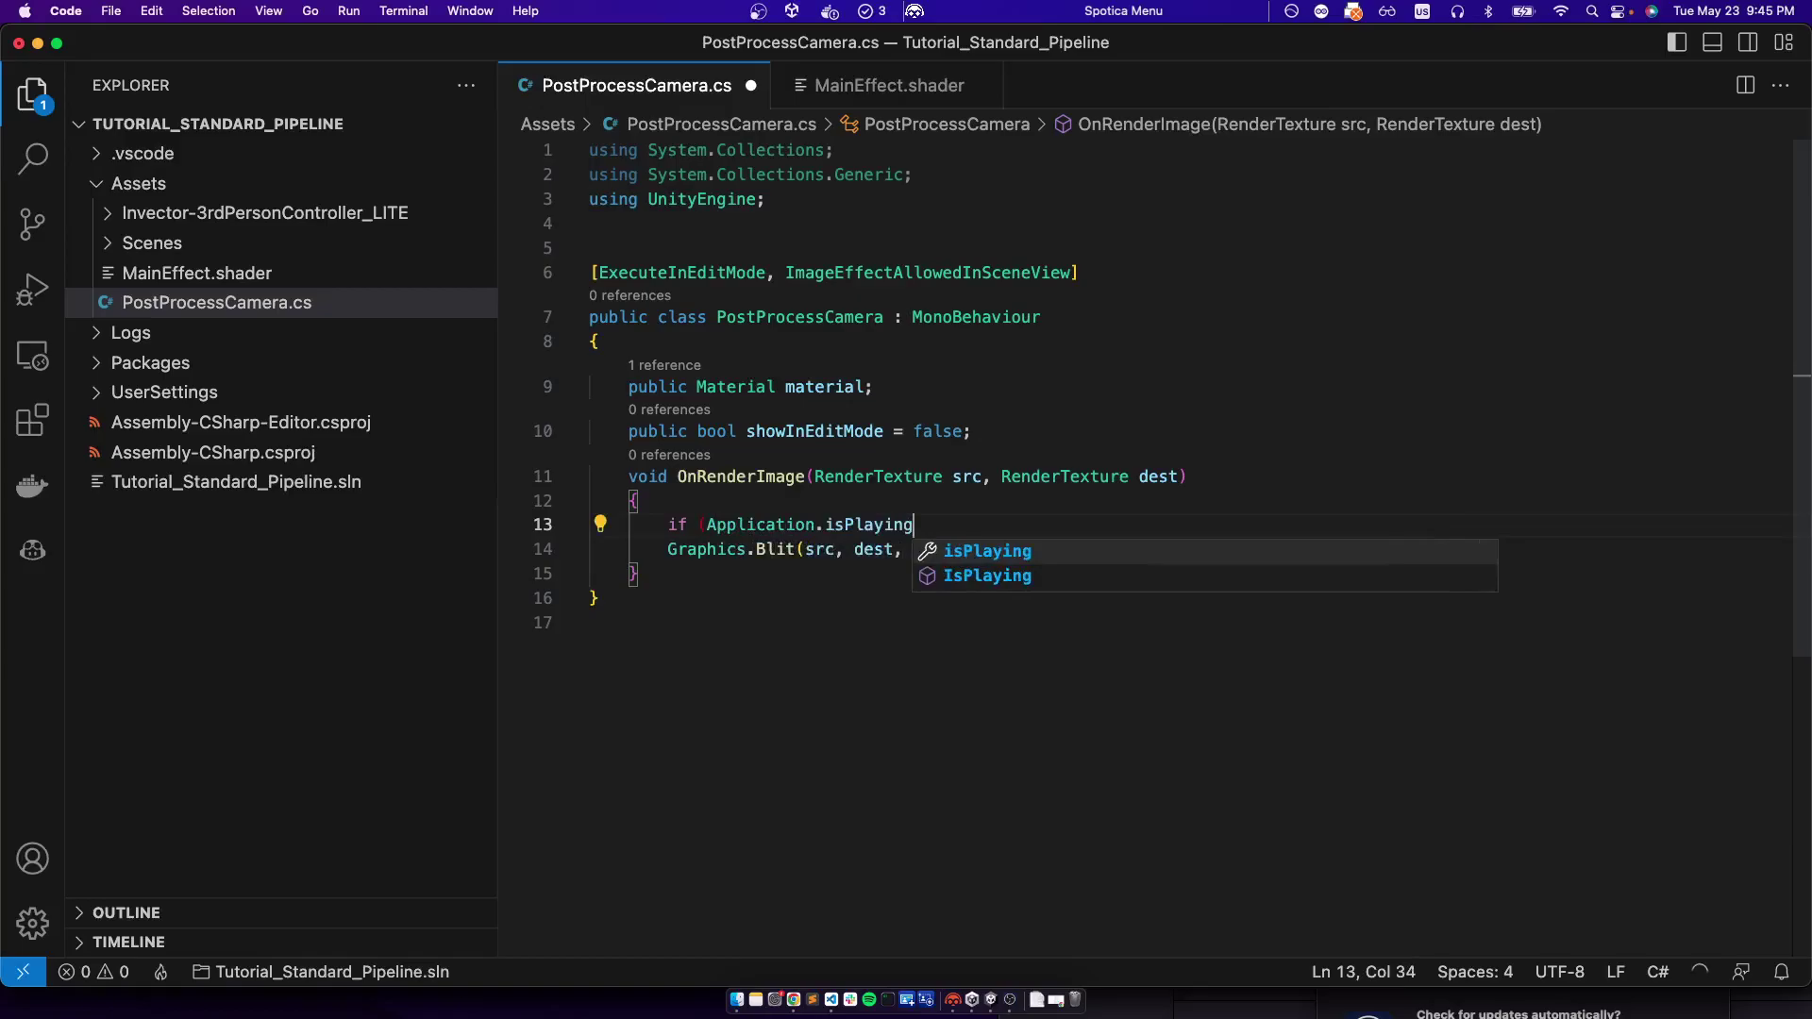
key("Escape")
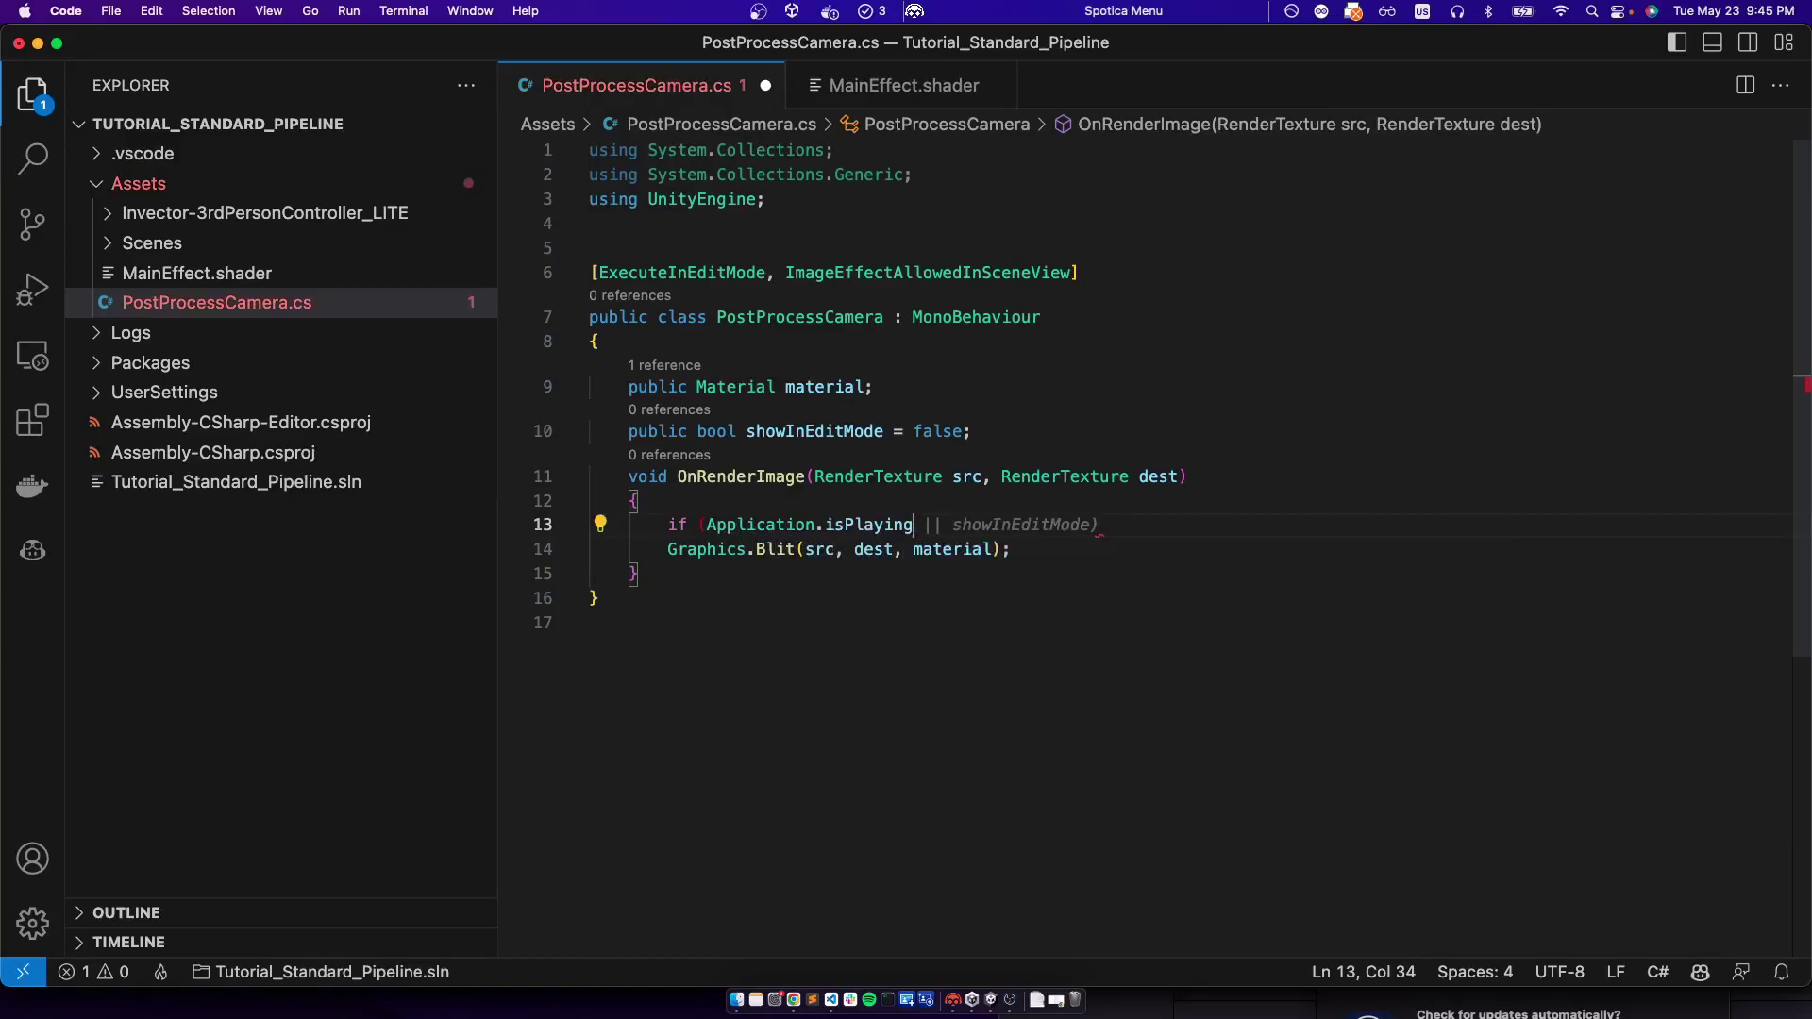
key("Tab")
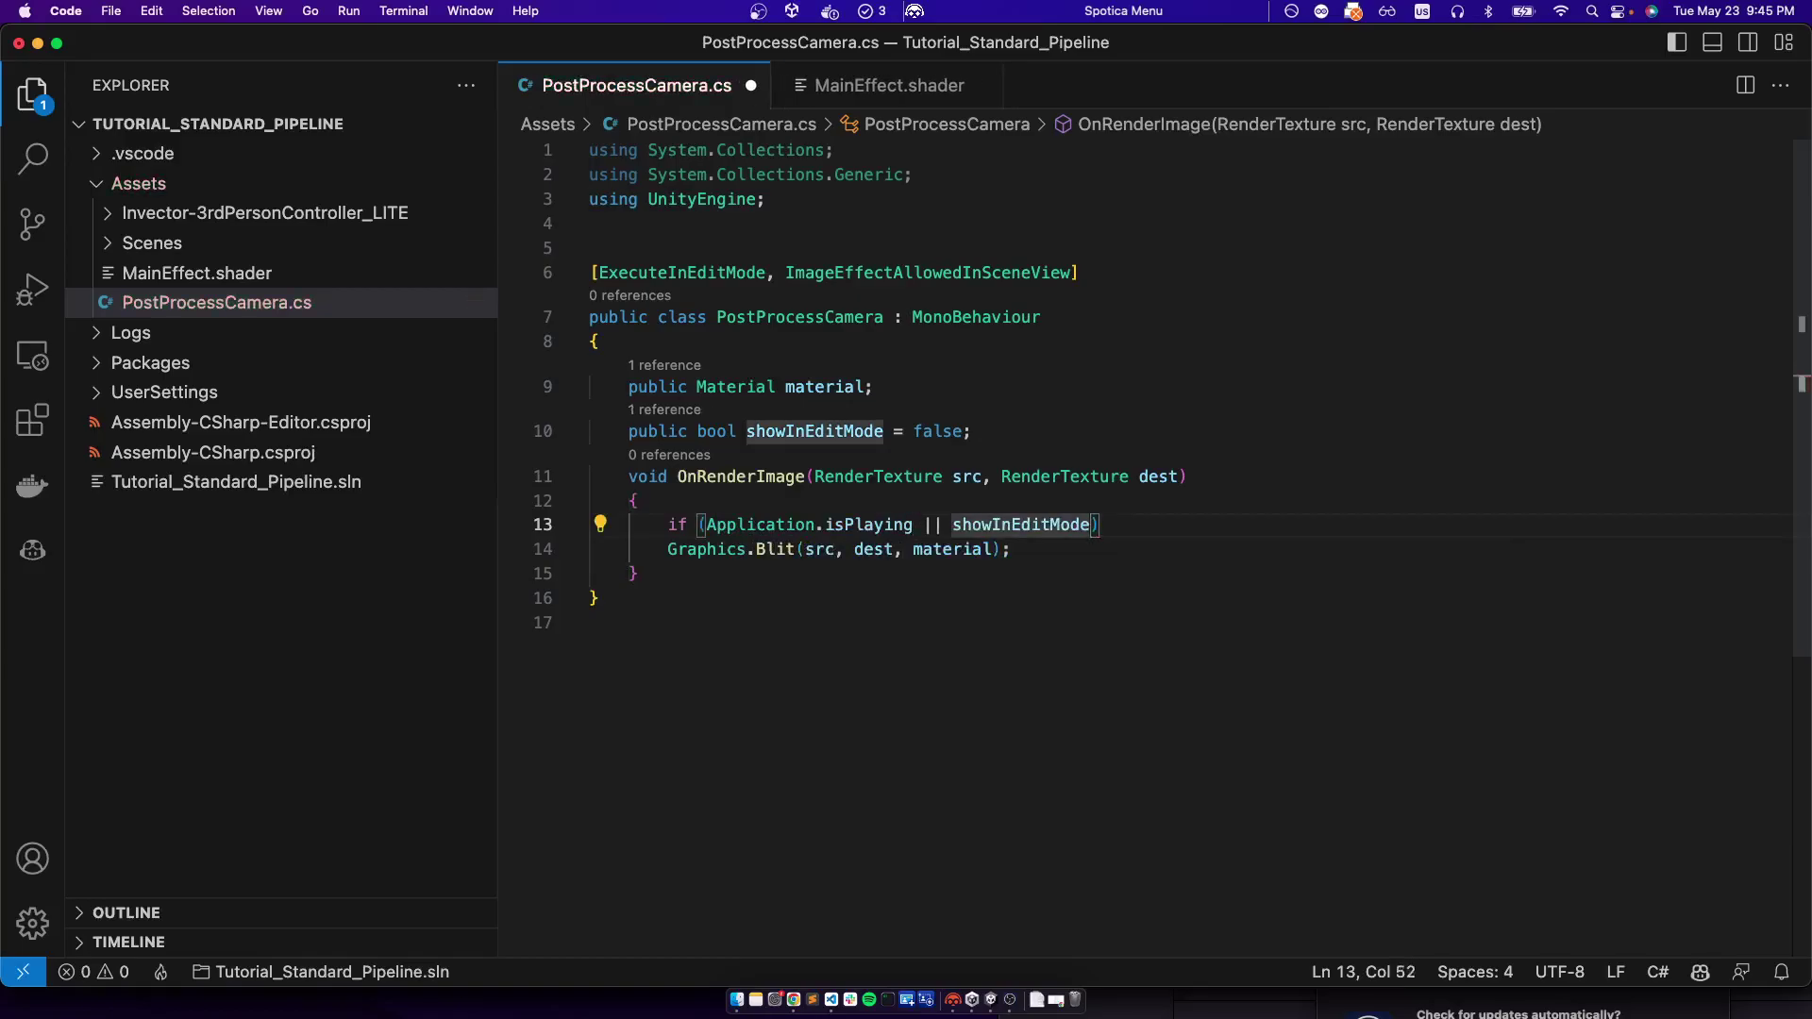
type("{")
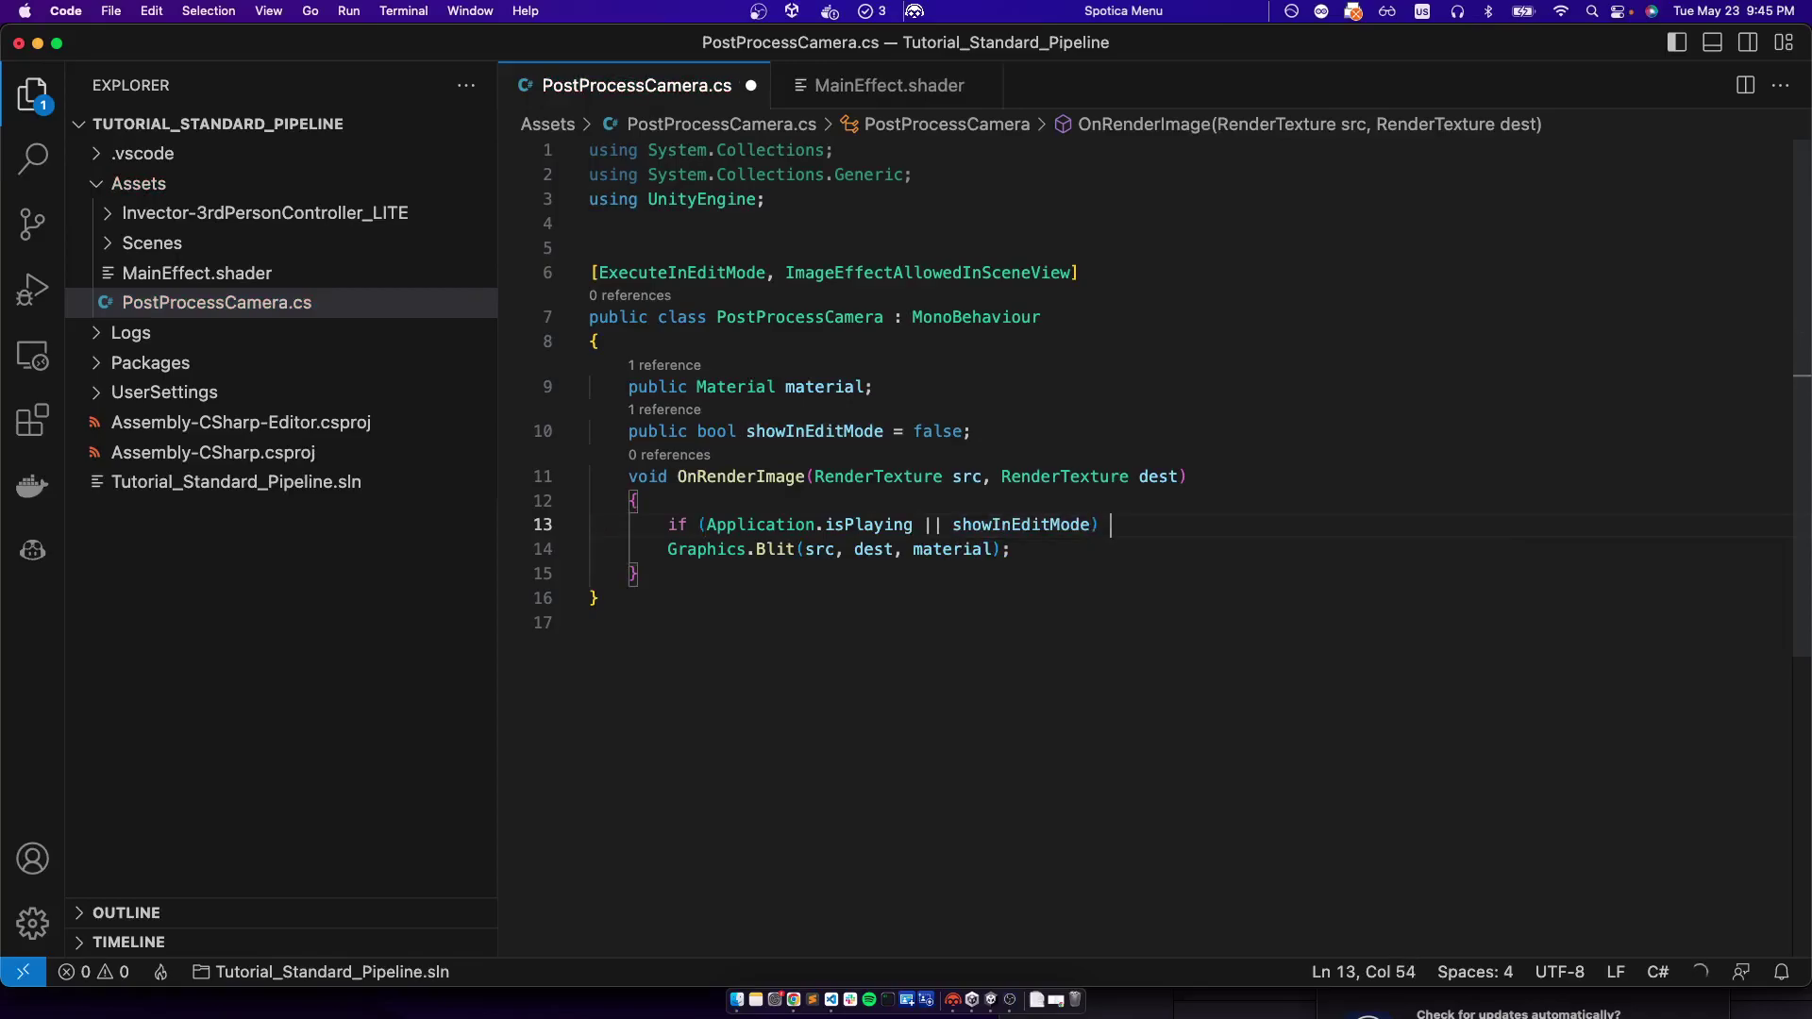
Indent the Graphics.Blit(src, dest, material) line directly below the if condition, without a blank line between them
key("Return")
key("Down")
key("super+Left")
key("Tab")
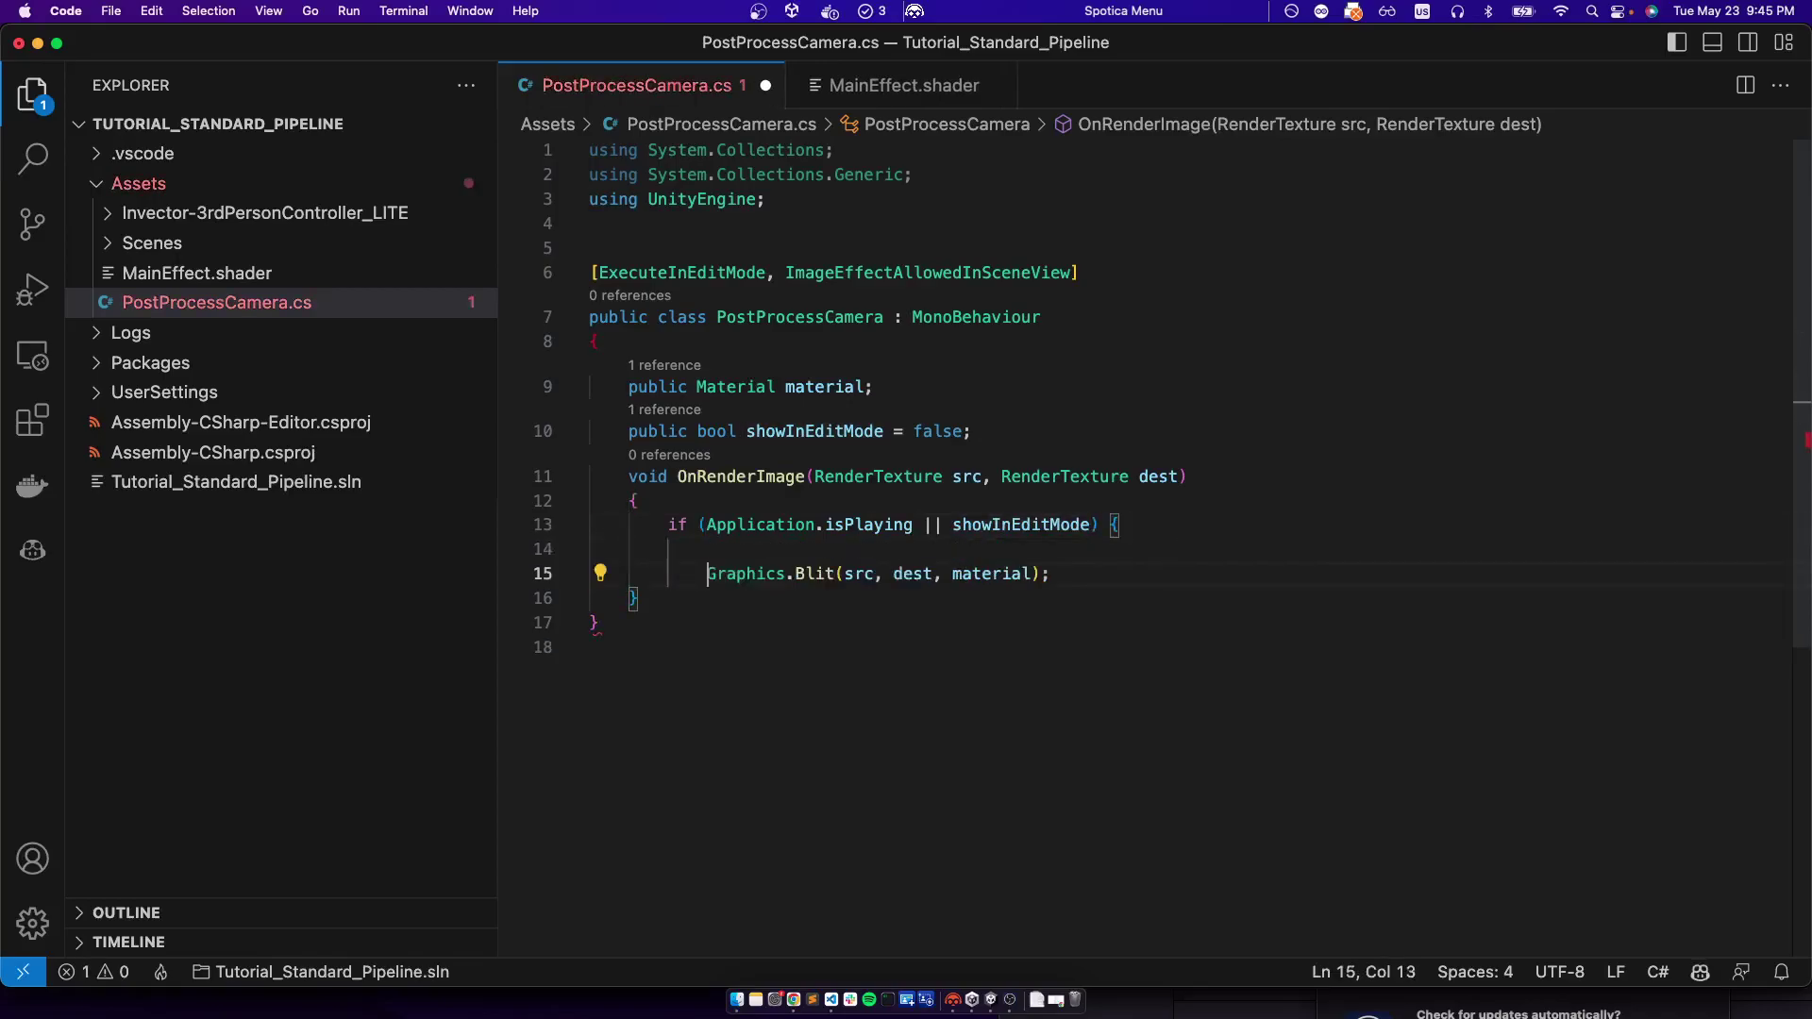
key("Up")
key("BackSpace")
key("Down")
Close the if block in OnRenderImage and add an empty else block with its closing brace
key("Return")
type("} else {")
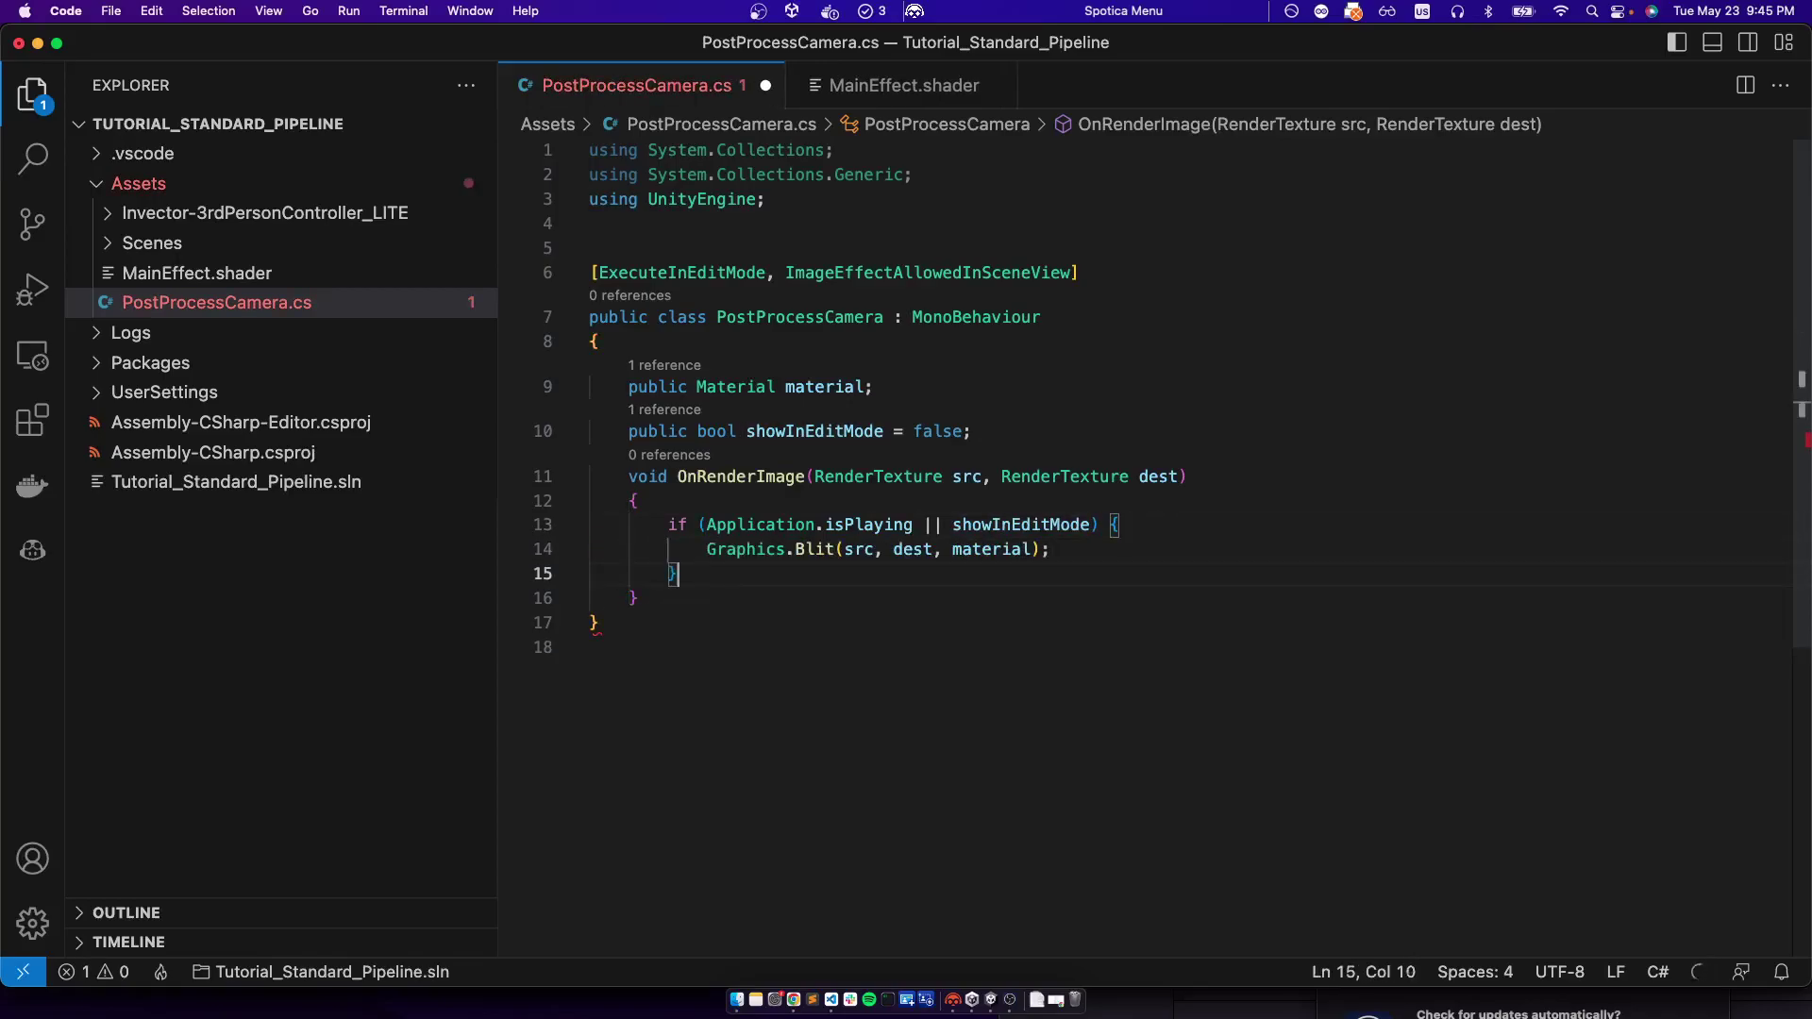
key("Return")
type("}")
key("Up")
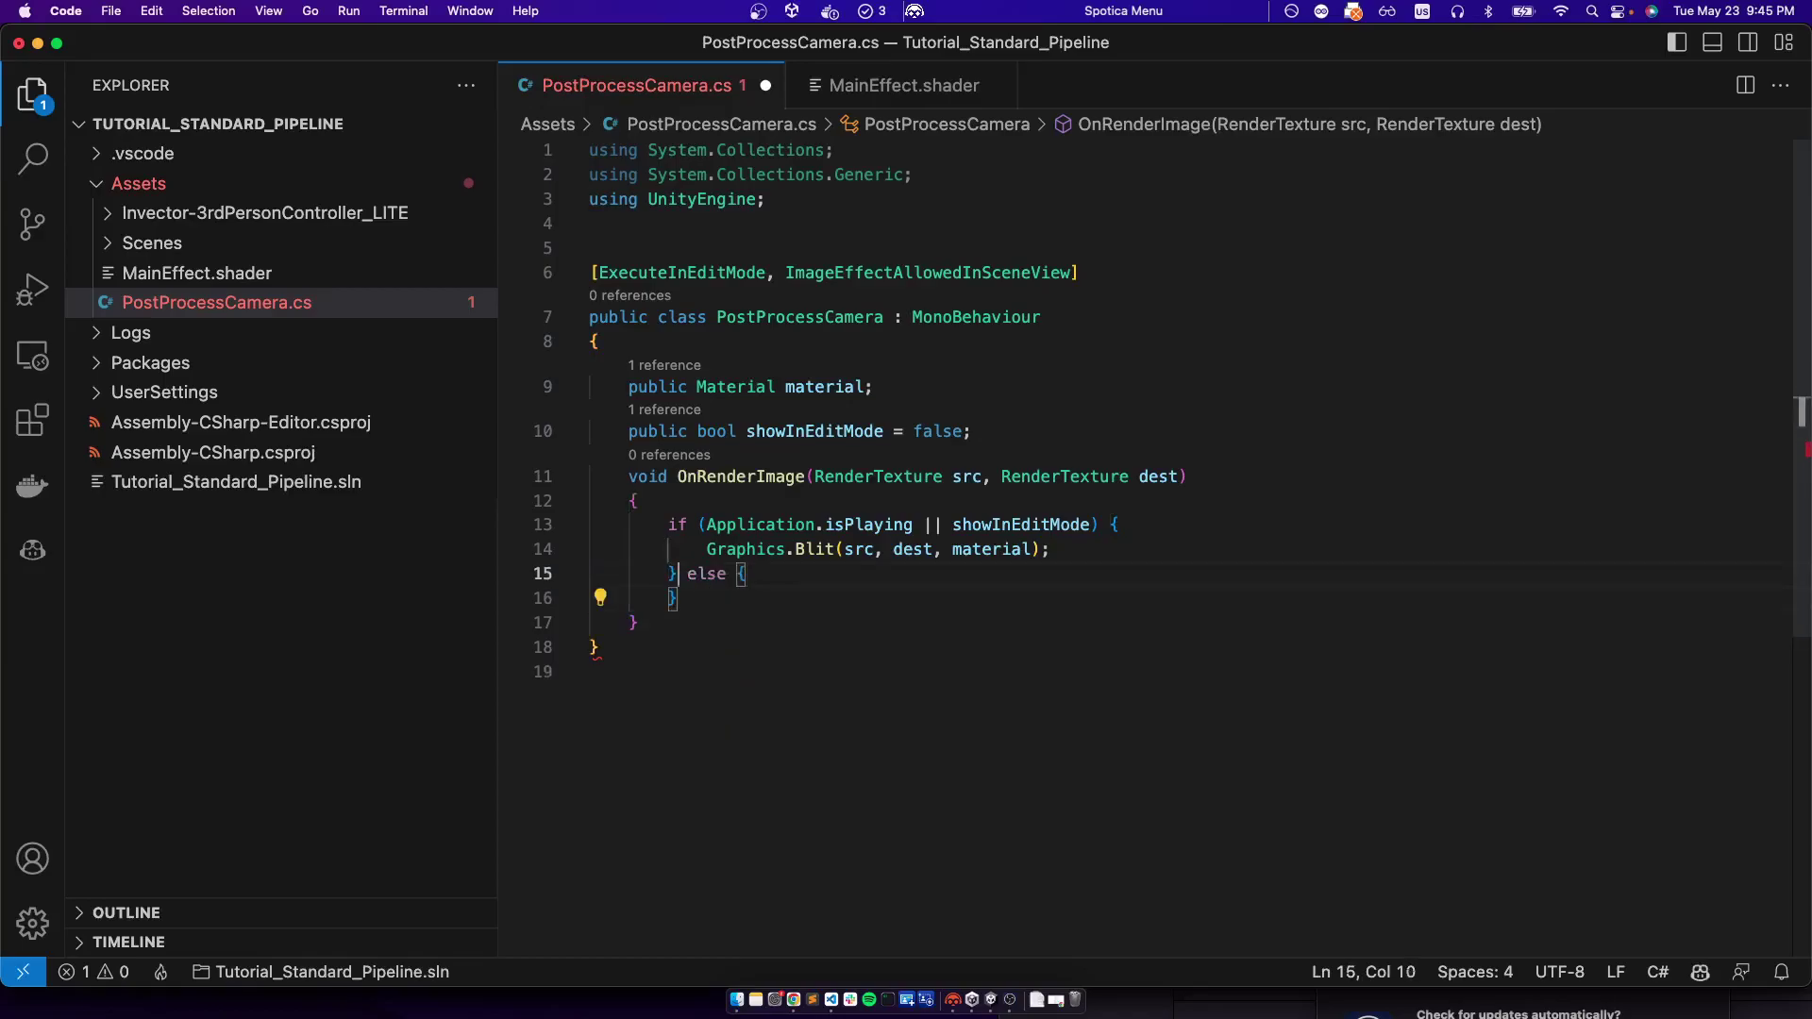
Copy the Graphics.Blit line into the else block and remove its material argument, leaving Graphics.Blit(src, dest);
key("Up")
key("super+Right")
key("shift+super+Left")
key("super+c")
key("Down")
key("Return")
key("super+v")
key("Left")
key("Left")
key("shift+alt+Left")
key("BackSpace")
key("BackSpace")
key("BackSpace")
key("ctrl+space")
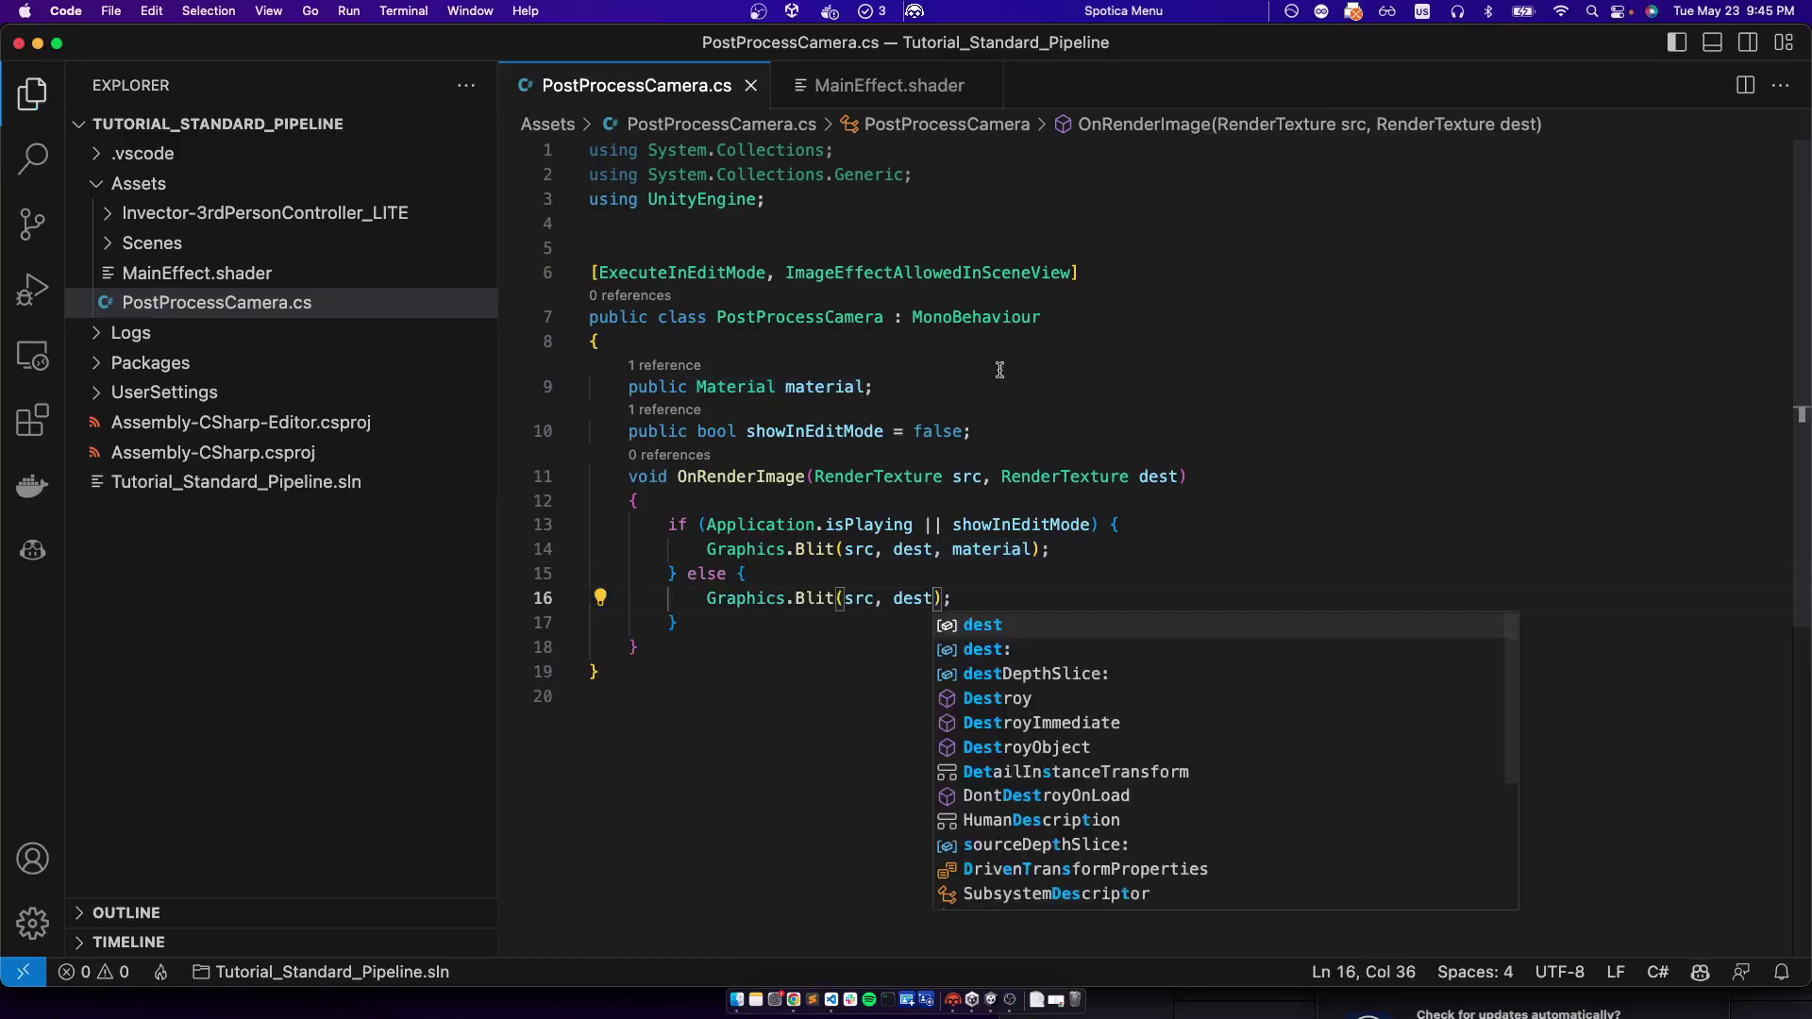
left_click(1019, 499)
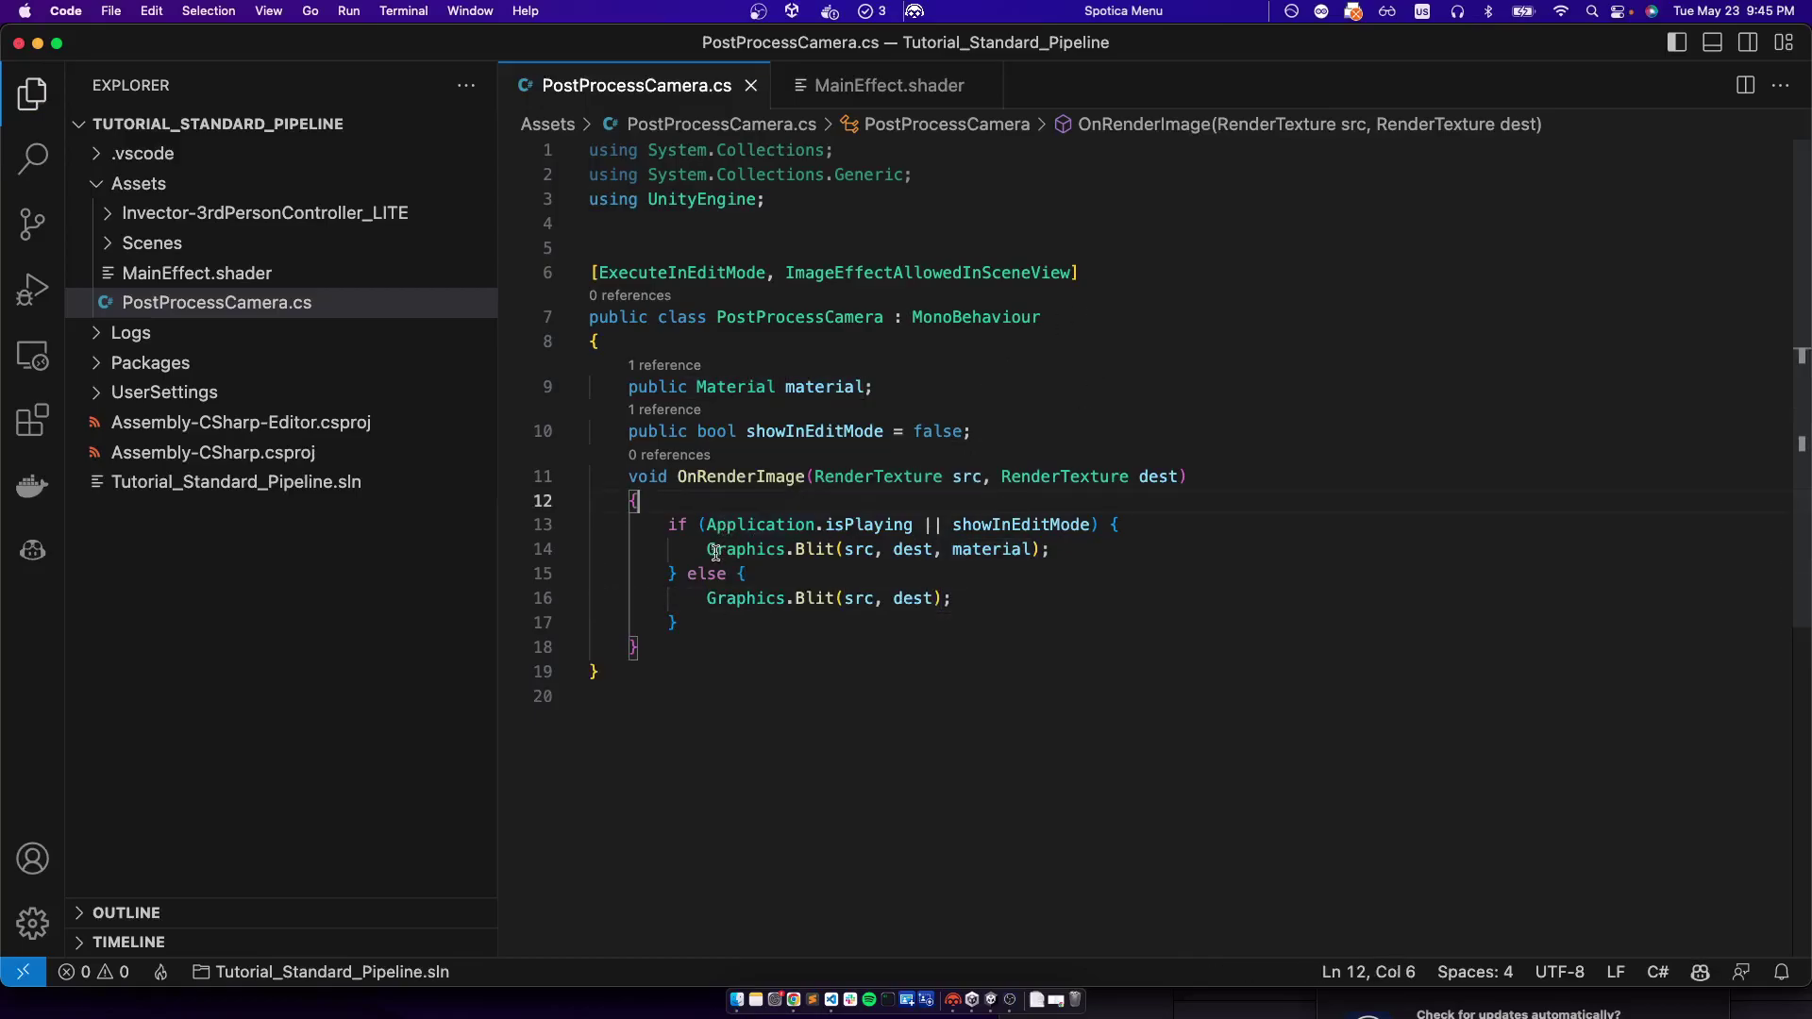
Add a material null check to the if condition, making it material != null && (Application.isPlaying || showInEditMode)
left_click(707, 525)
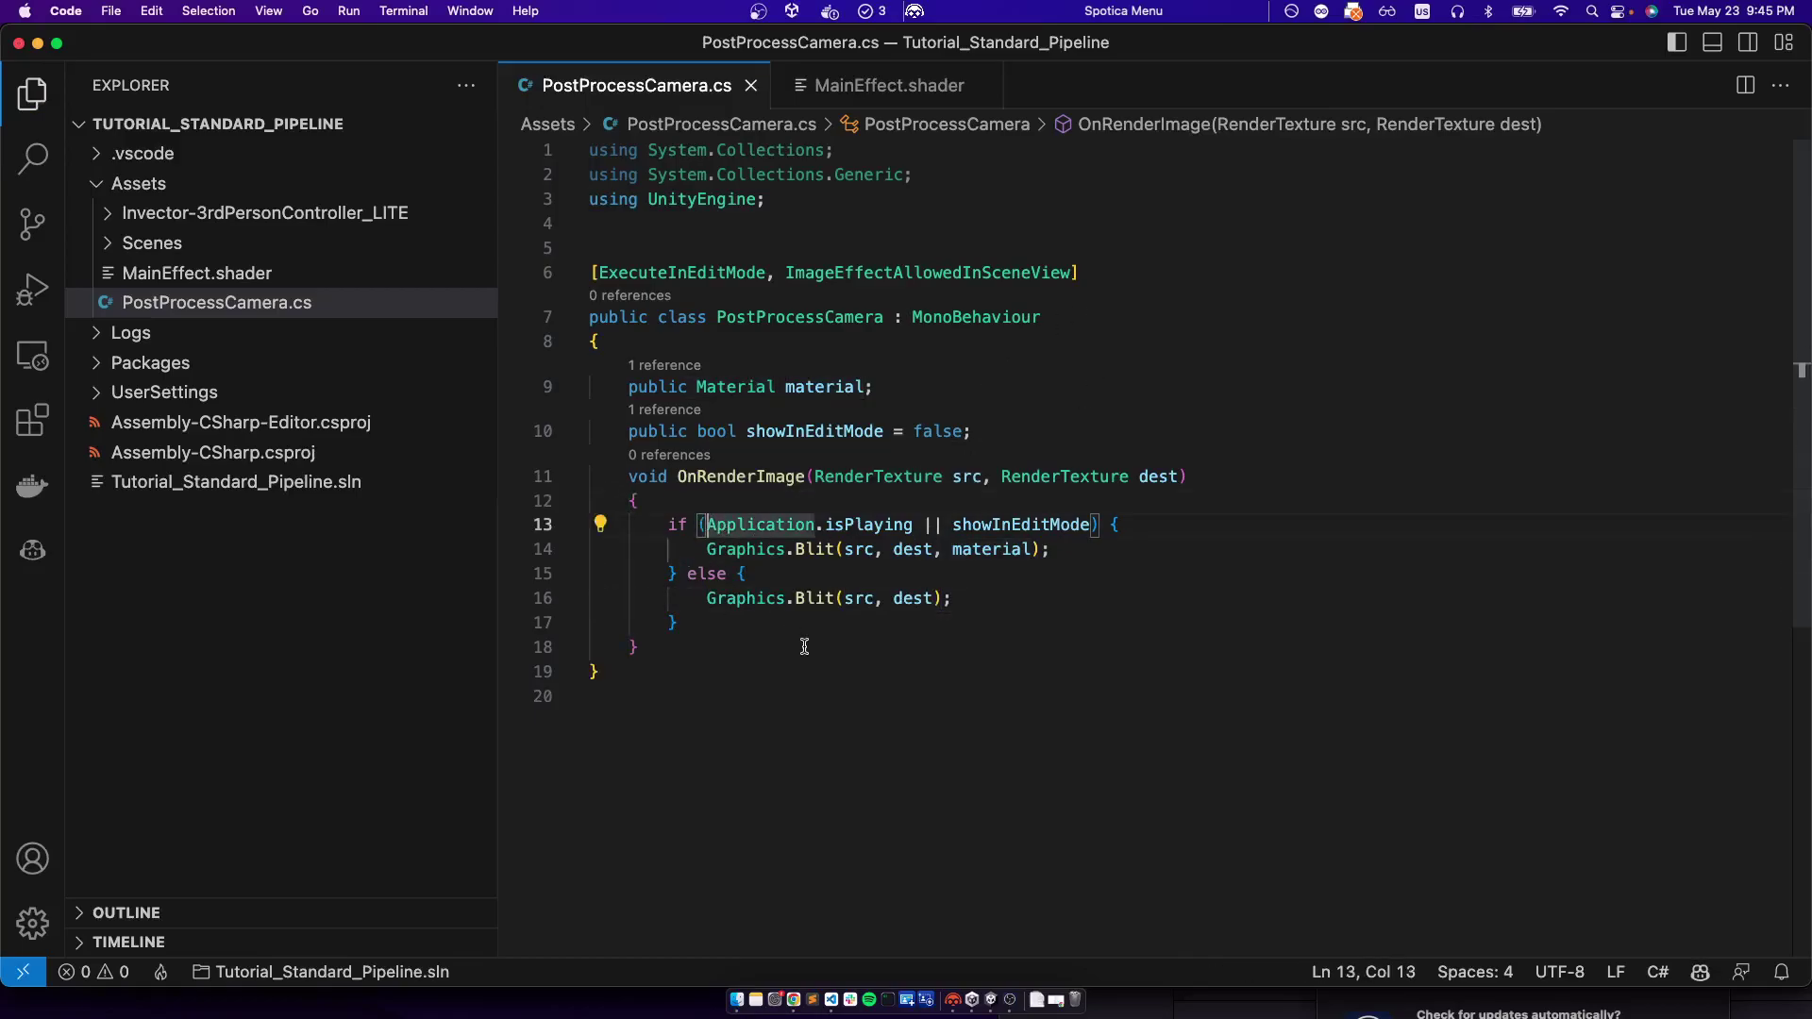
double_click(802, 387)
left_click(707, 524)
type("material != null ")
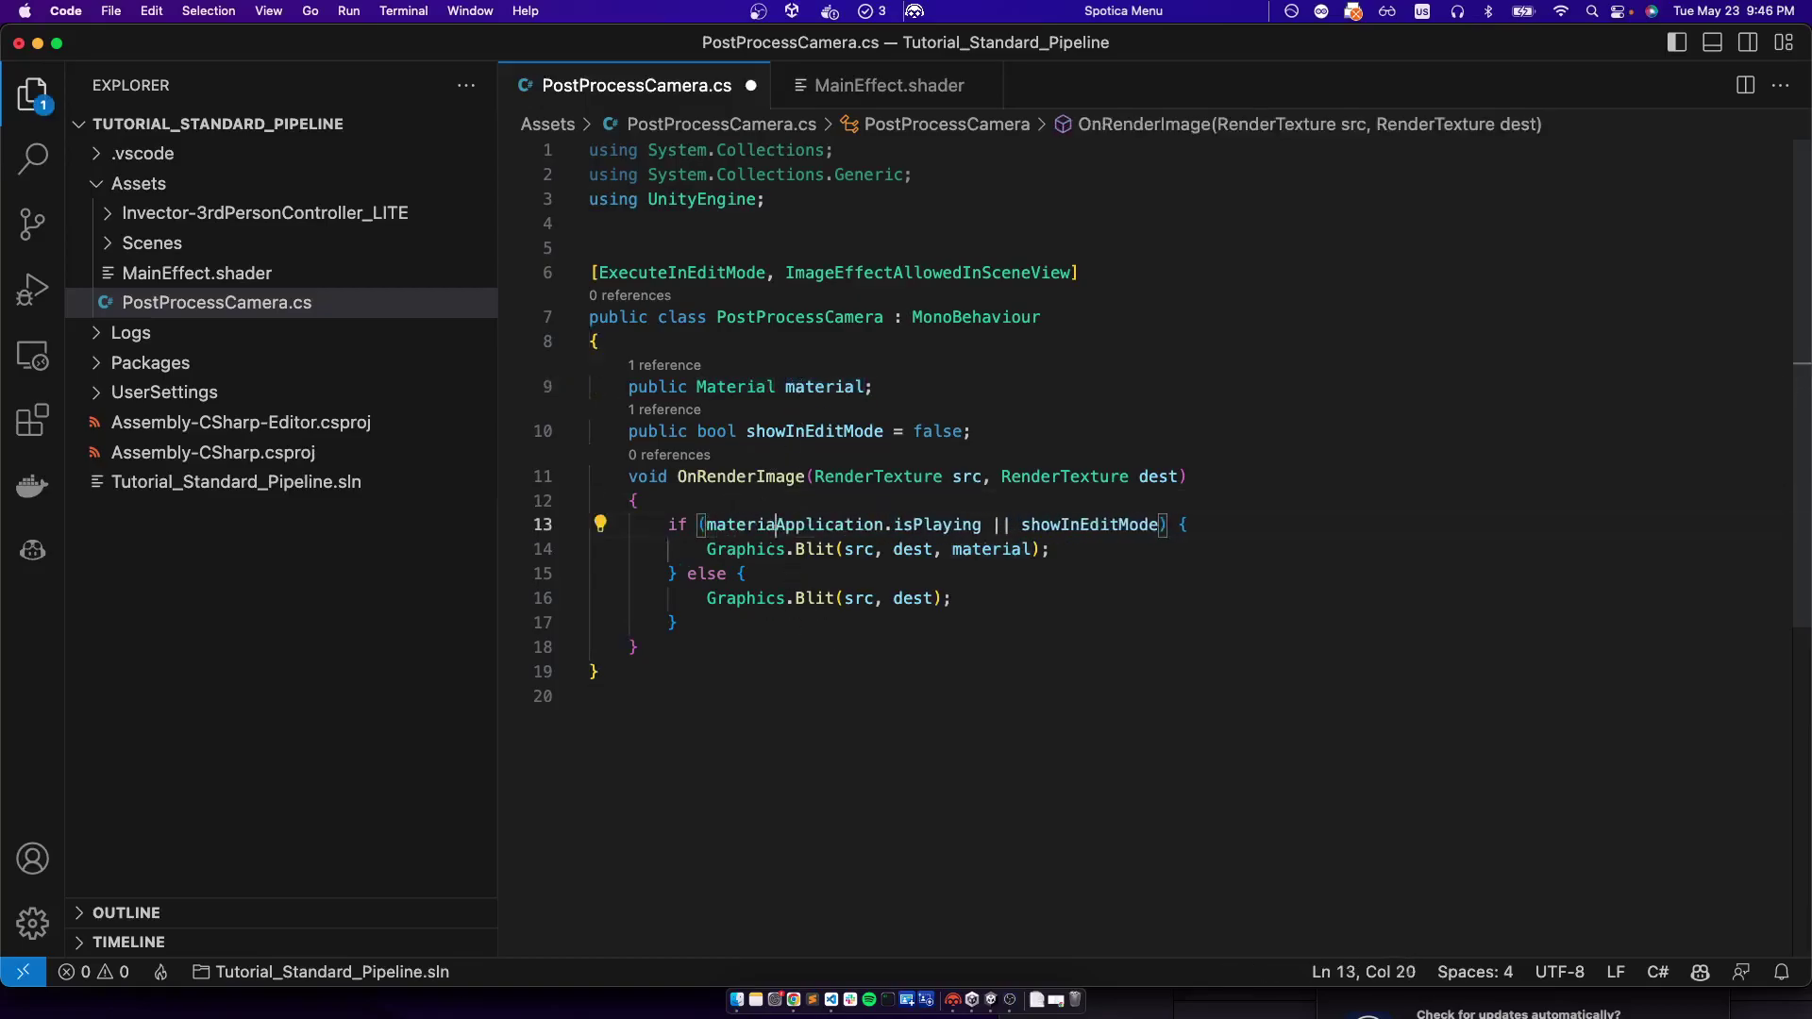
type("&& (")
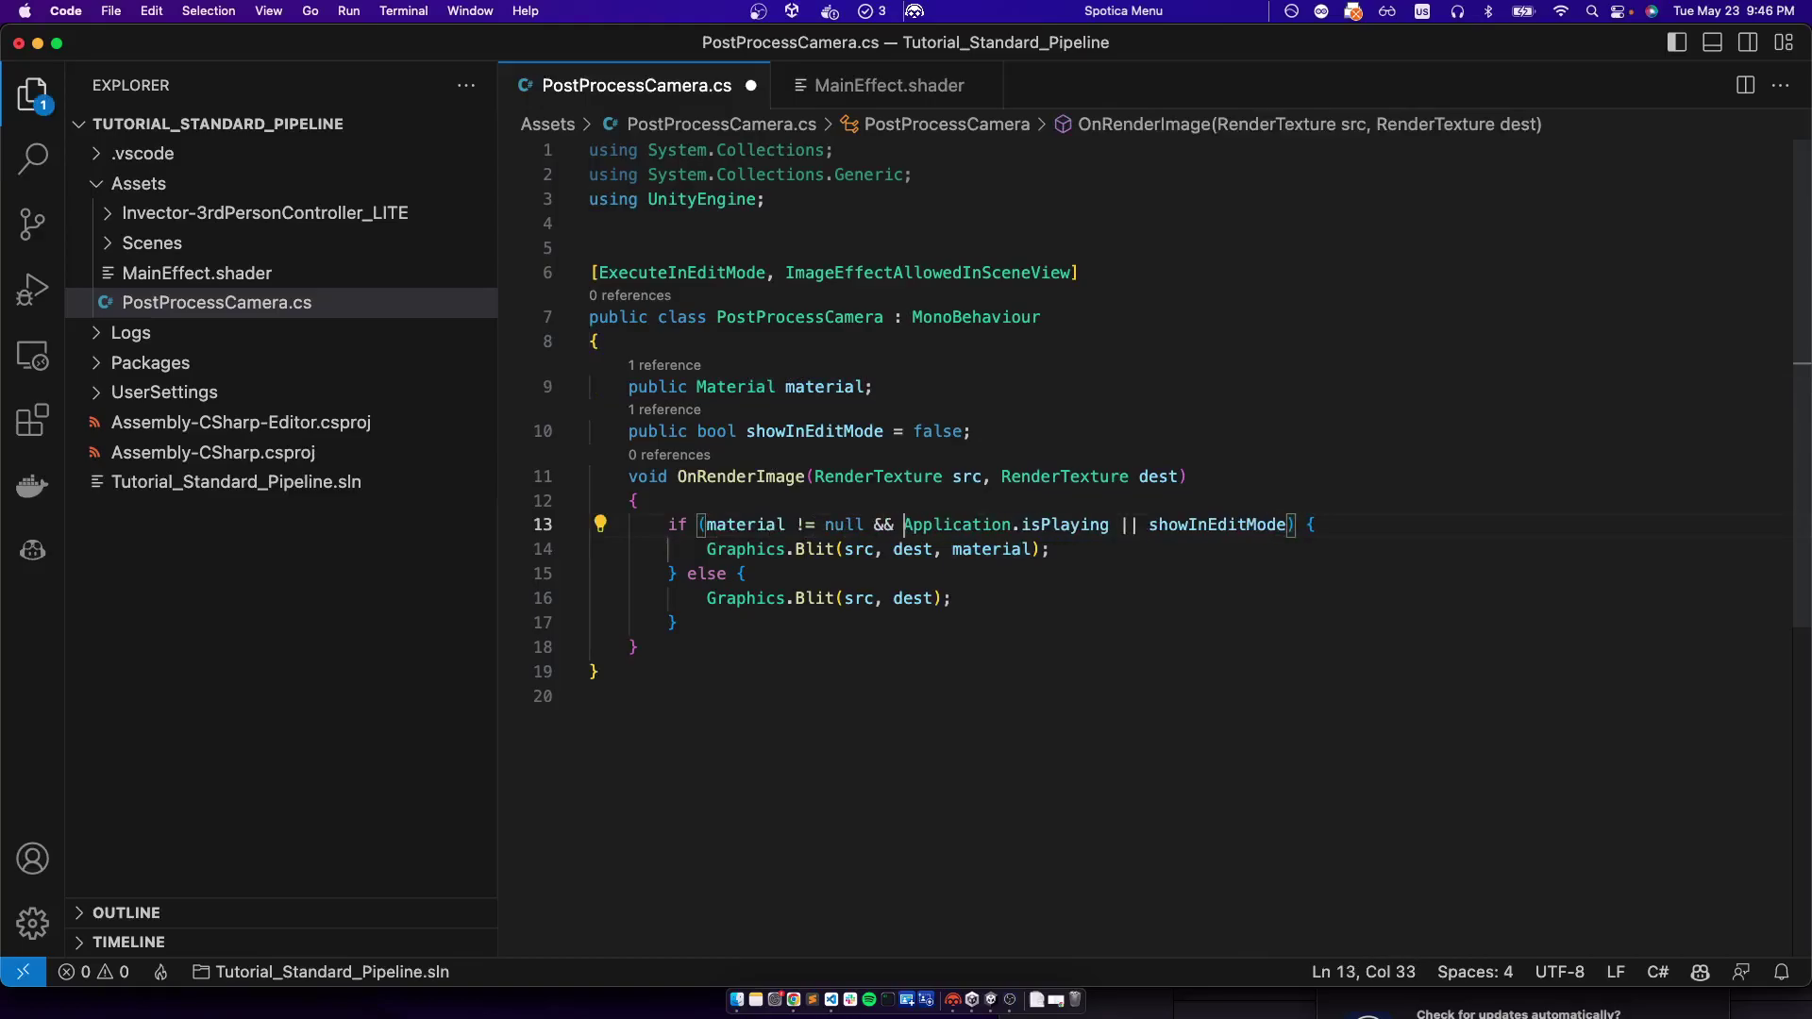
key("super+Right")
key("Left")
key("Left")
key("Left")
type(")")
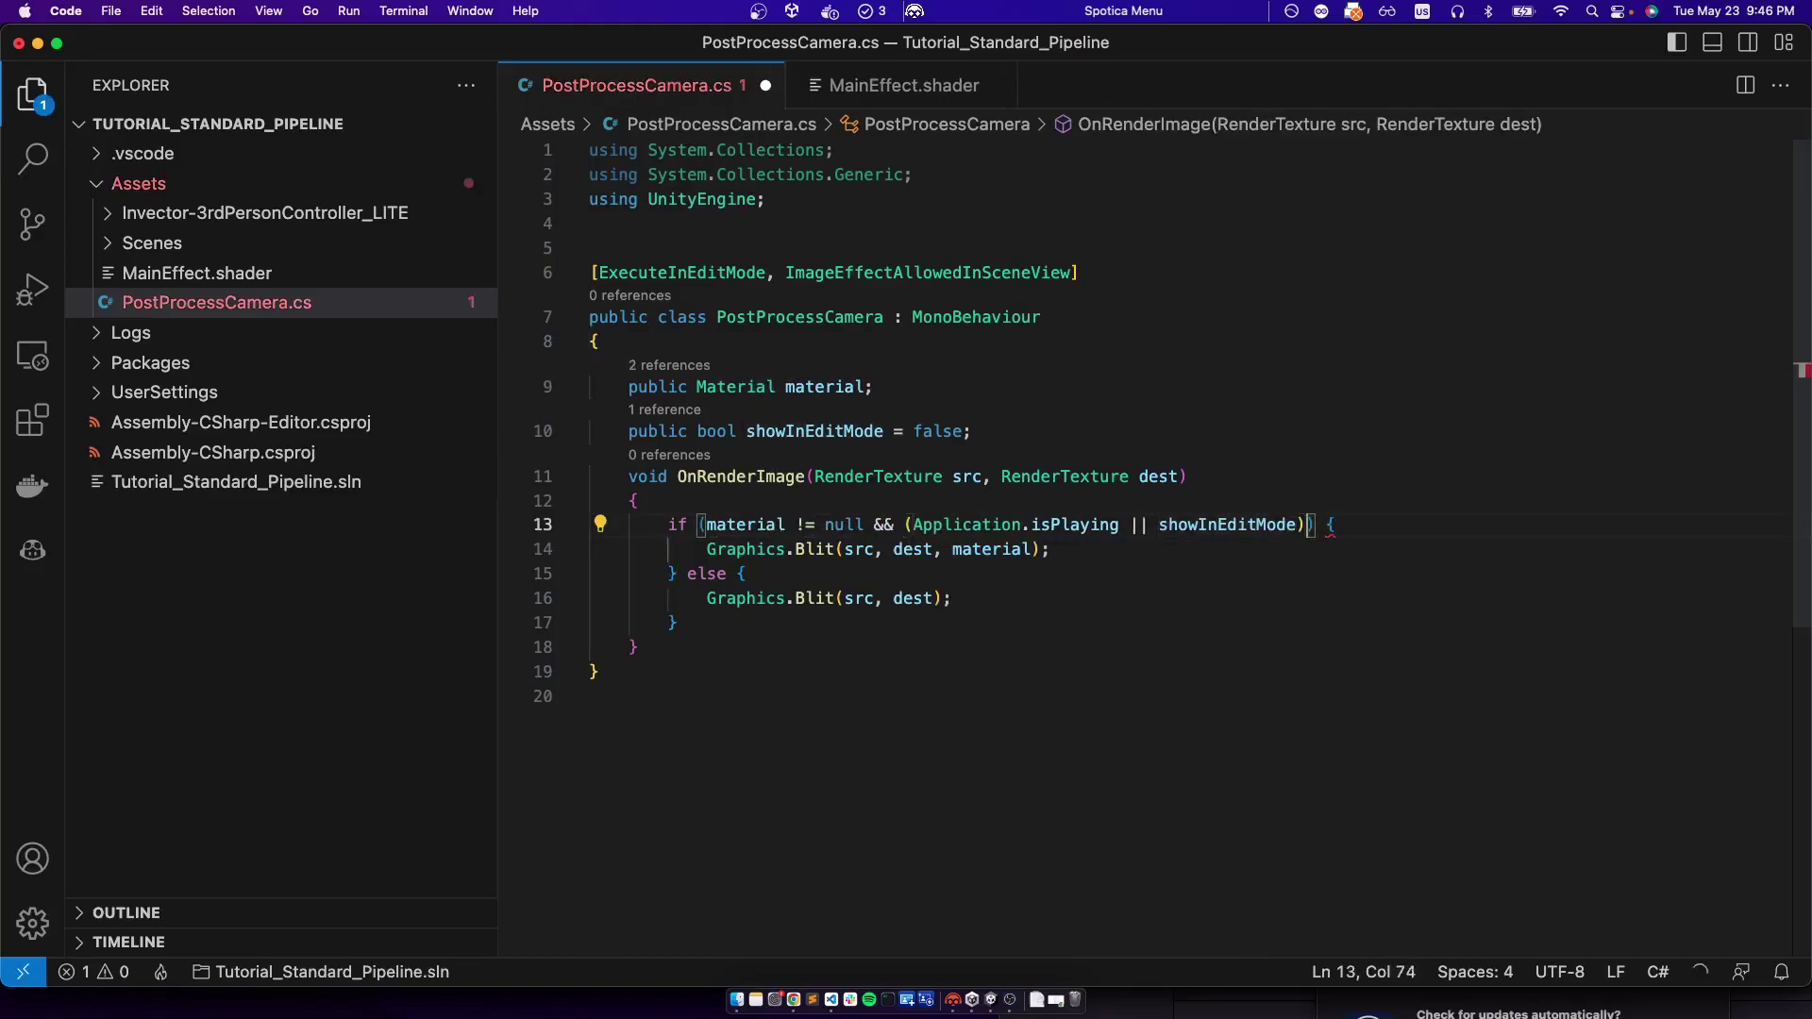
double_click(909, 528)
left_click_drag(904, 527, 1305, 531)
left_click(1305, 531)
left_click_drag(1161, 686, 841, 384)
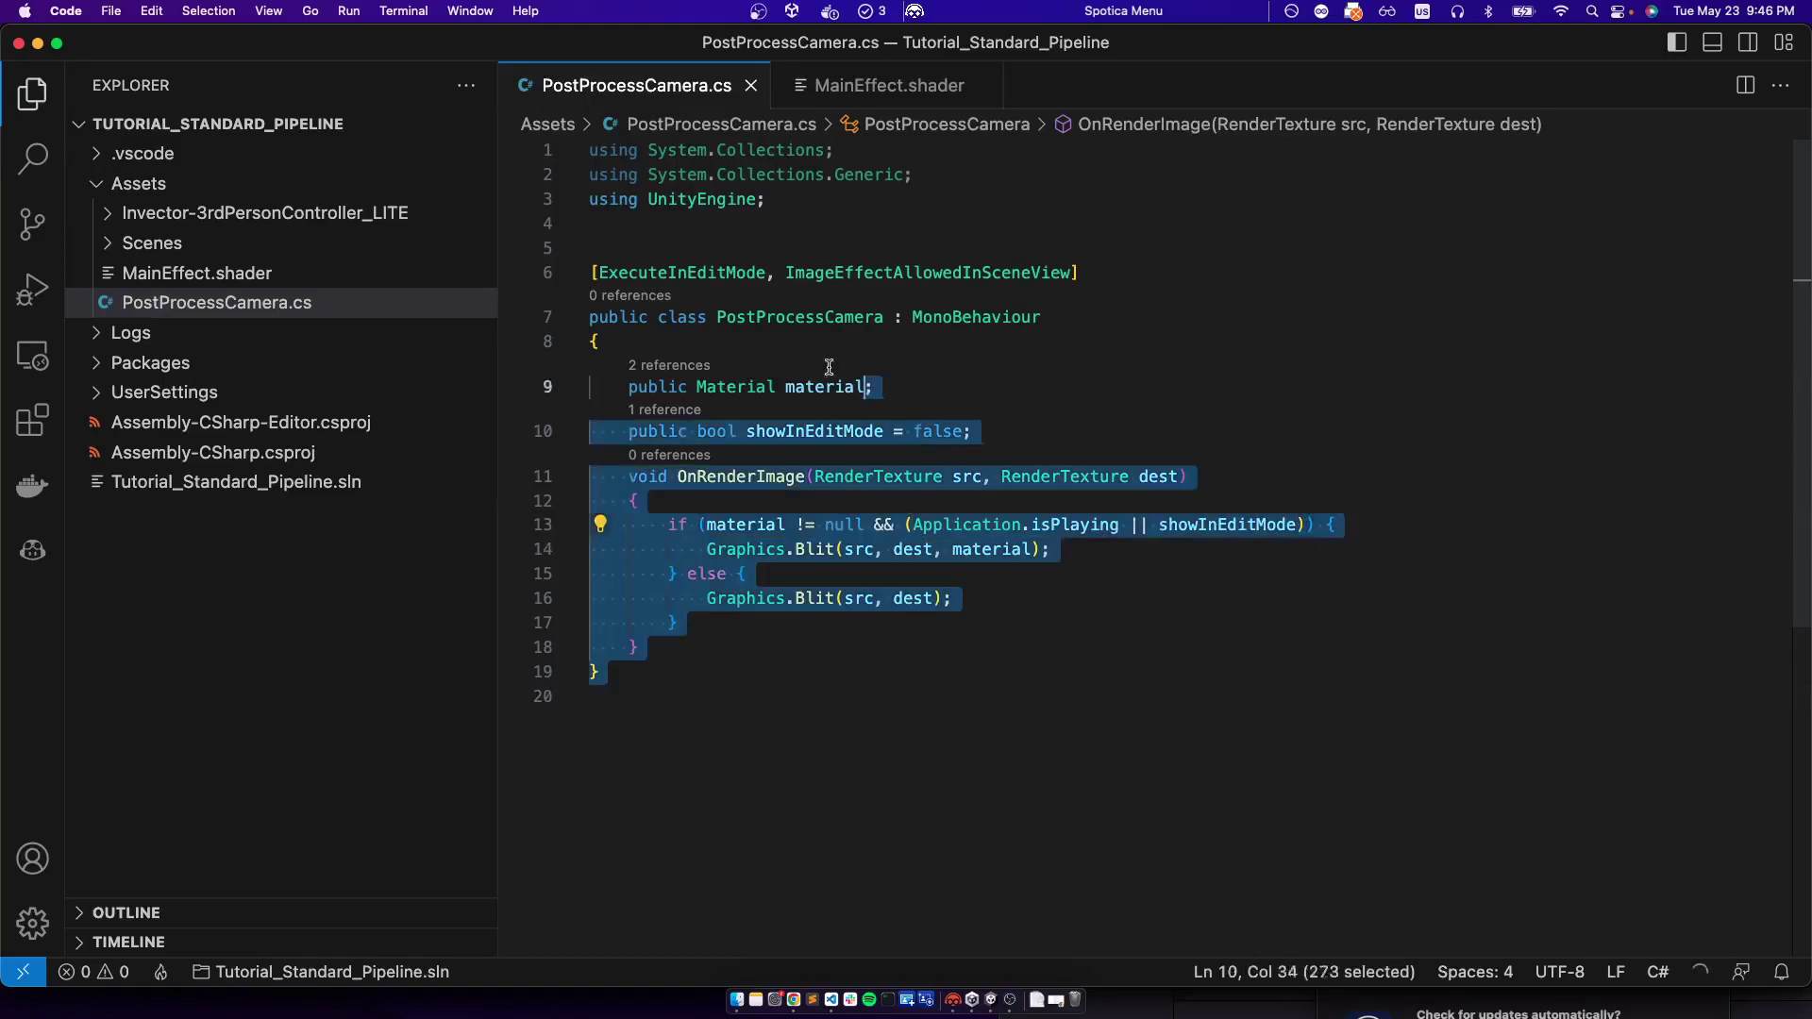
left_click(840, 374)
Switch to Unity and test Show In Edit Mode on ThirdPersonCamera_LITE's Post Process Camera component, leaving it off
key("super+Tab")
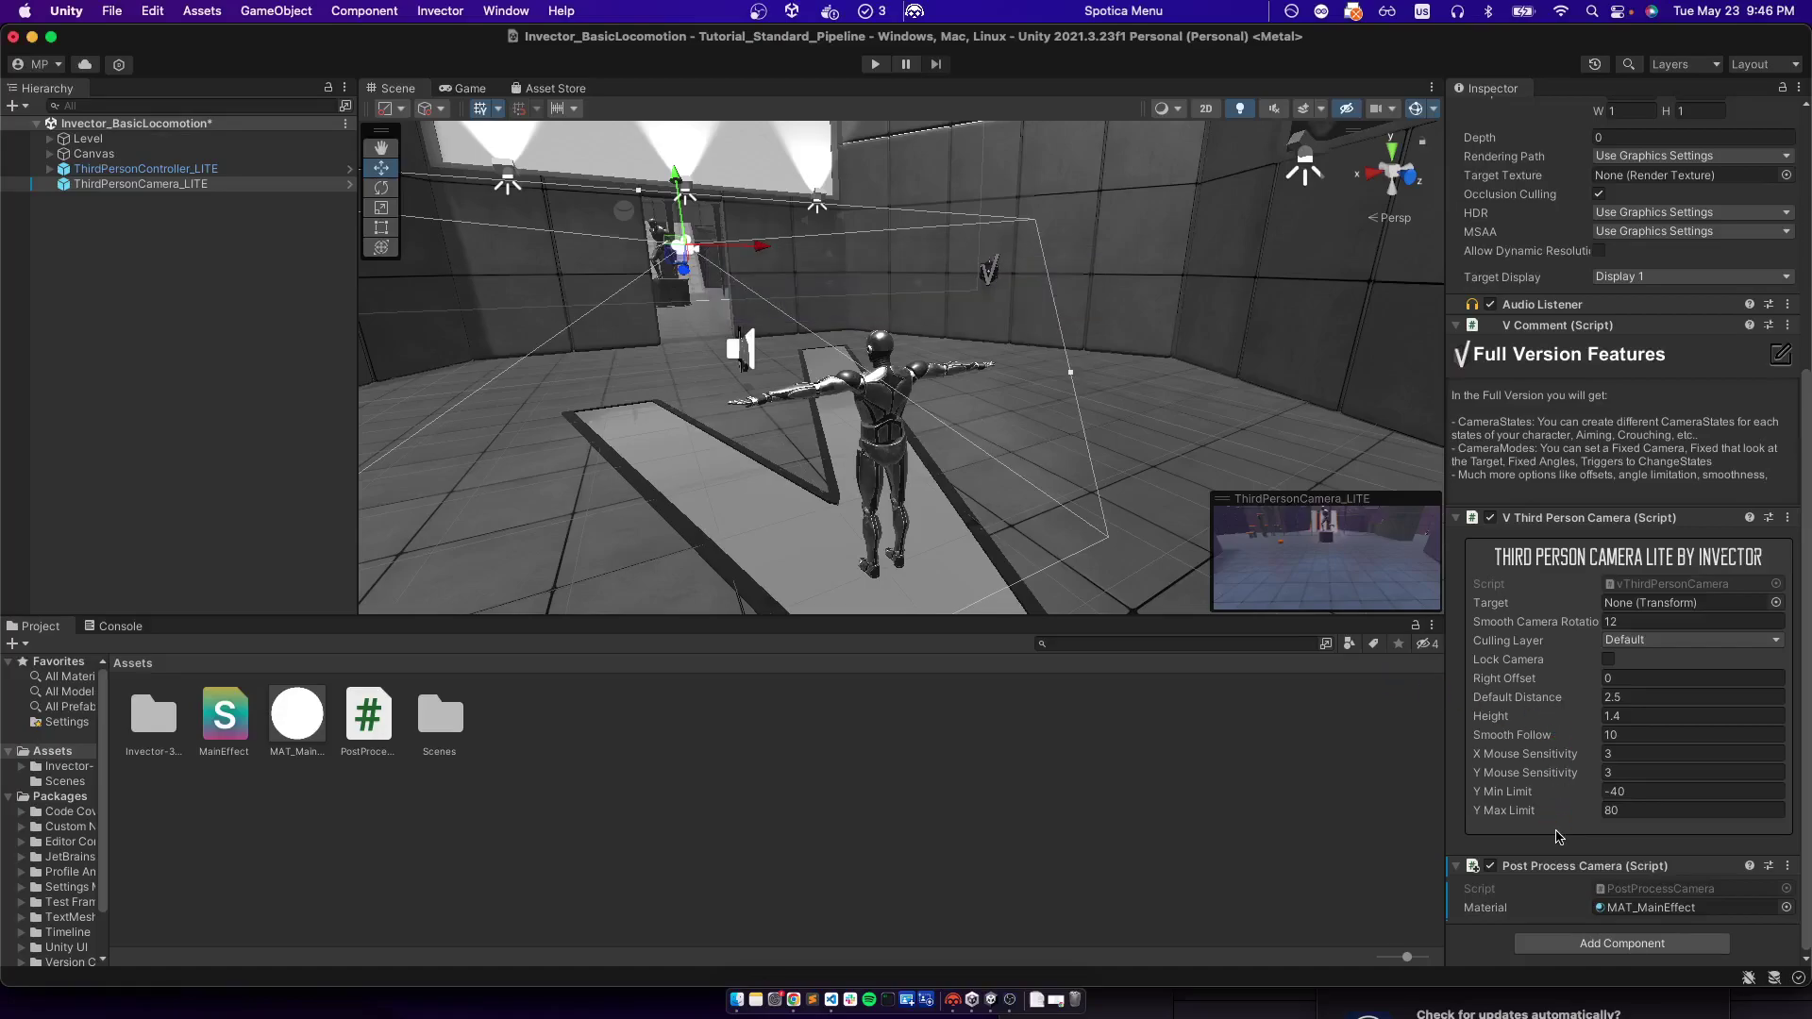
key("super+z")
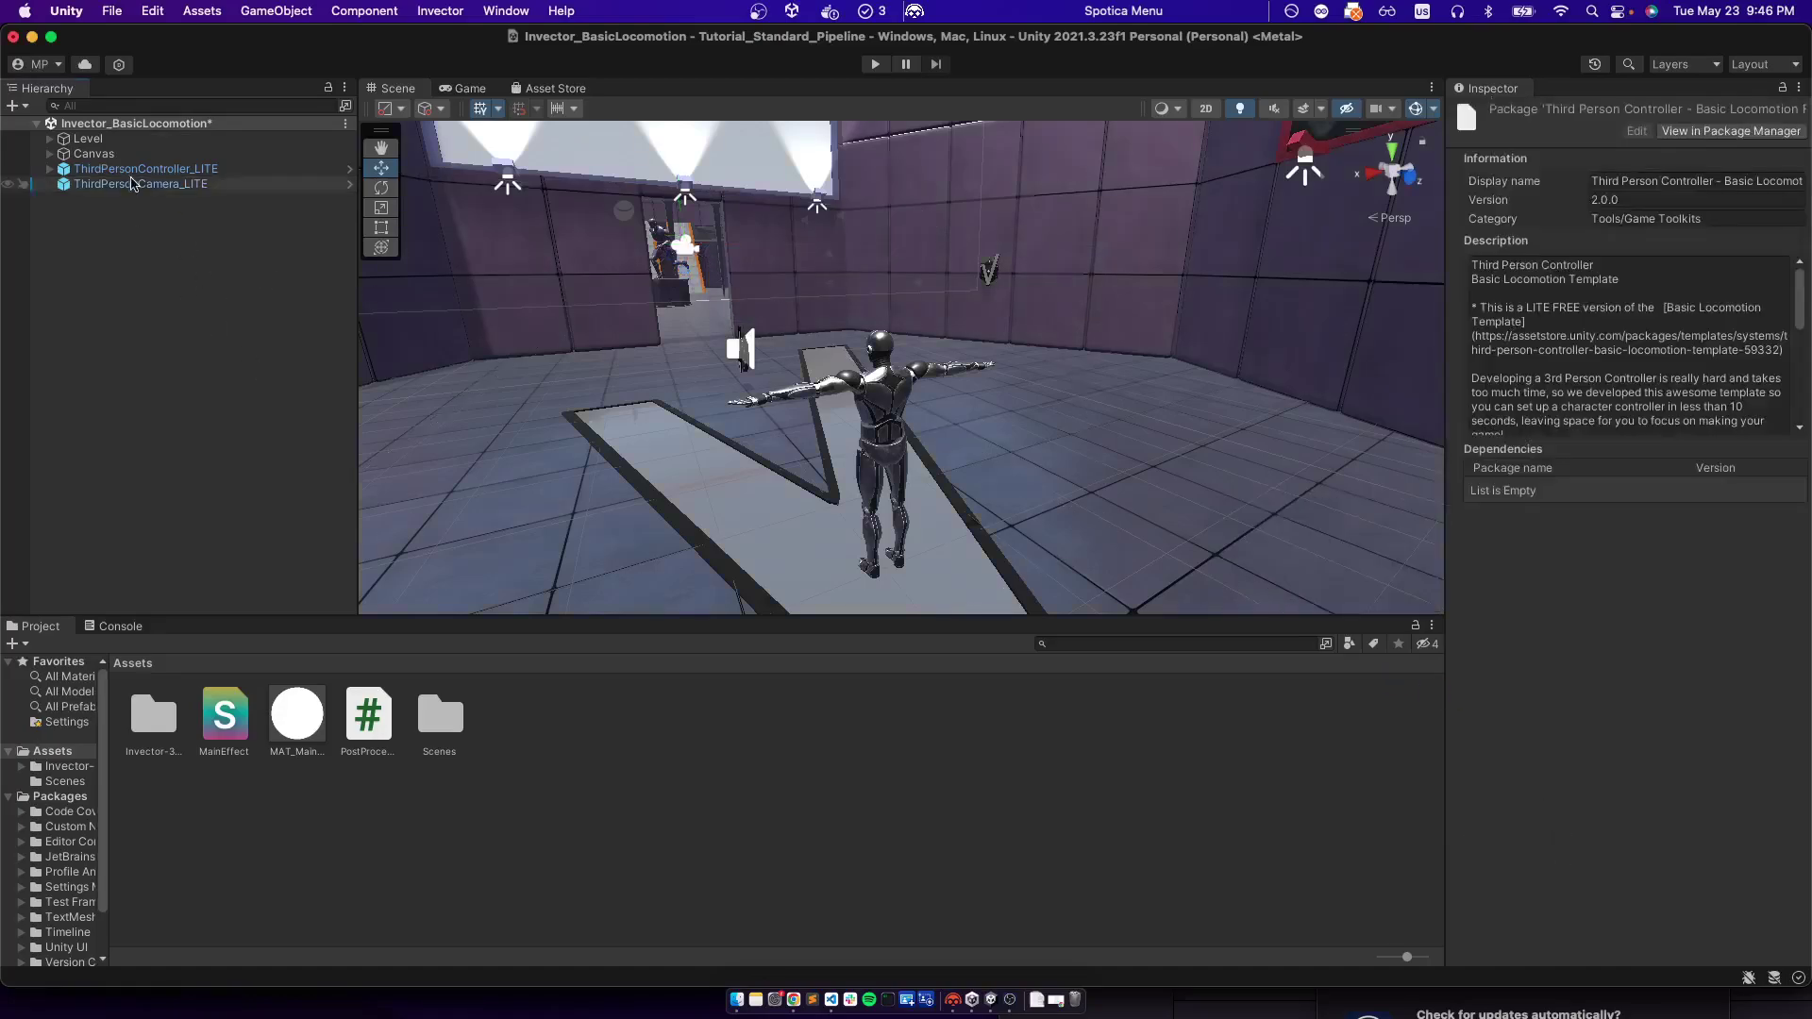
left_click(132, 185)
left_click(1599, 907)
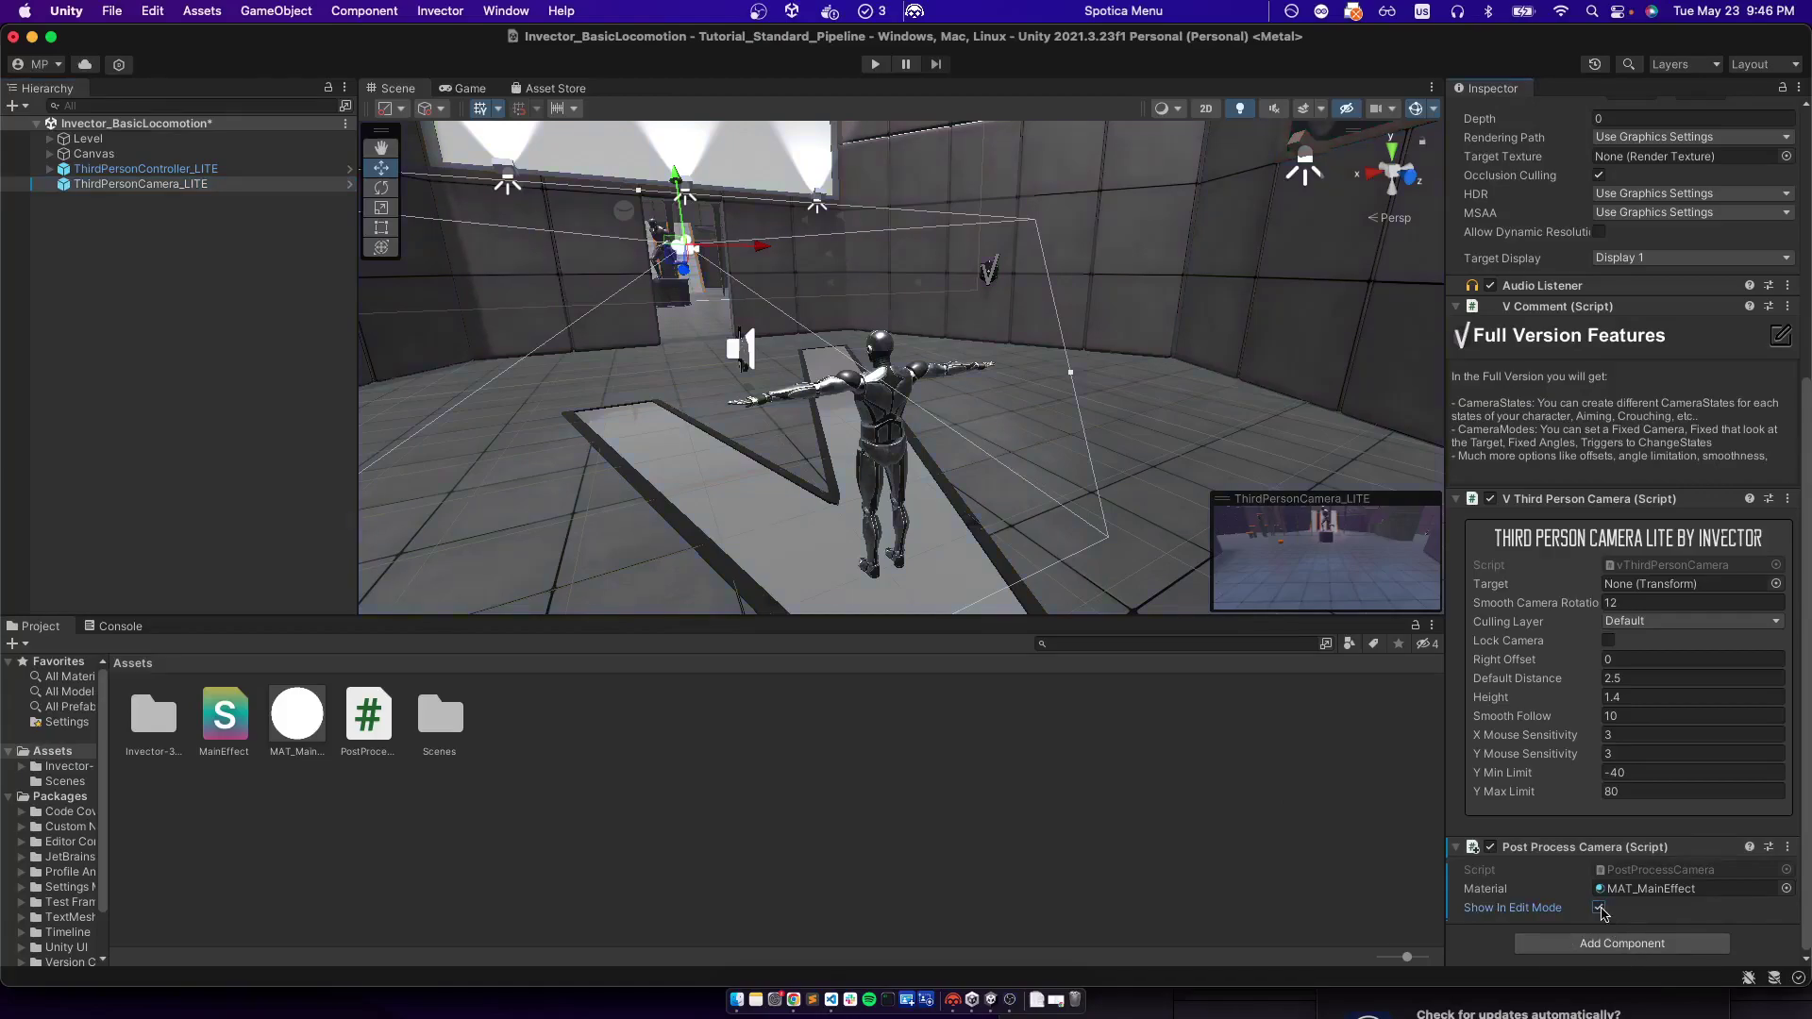
left_click(1600, 909)
left_click(902, 421)
left_click_drag(1074, 394, 1049, 436, "alt")
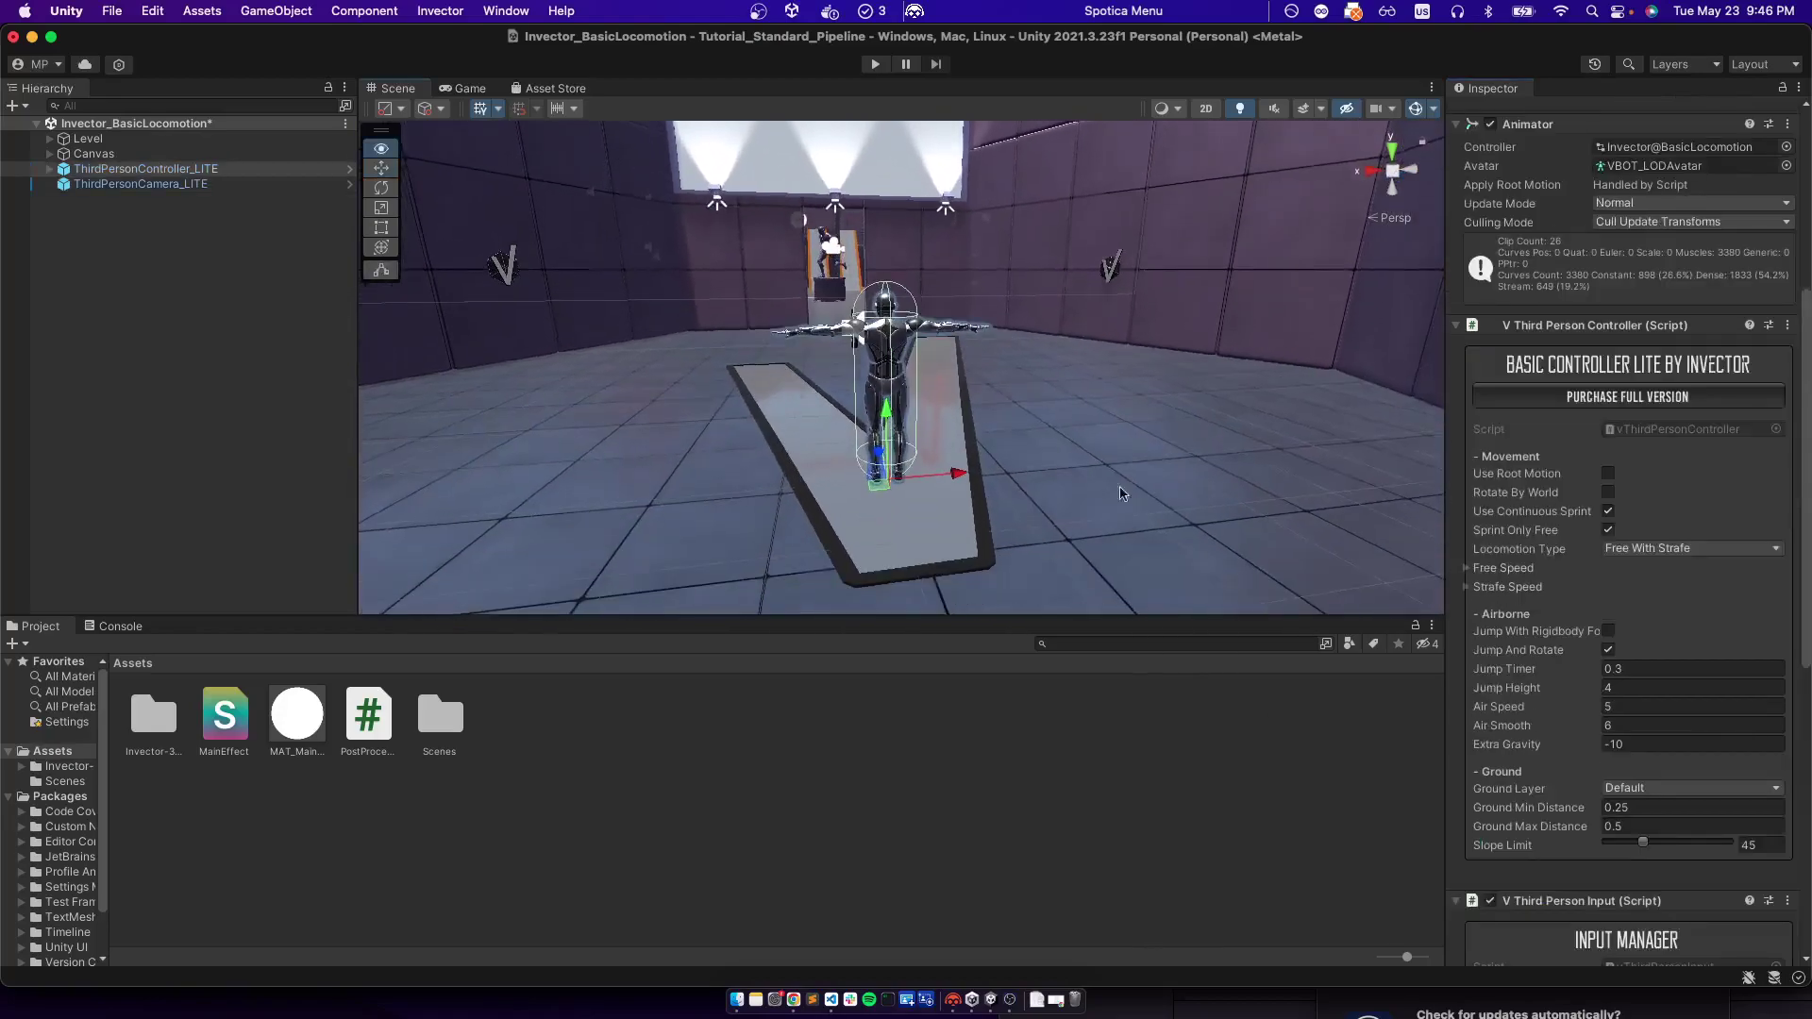
scroll(1604, 859, "down", 10)
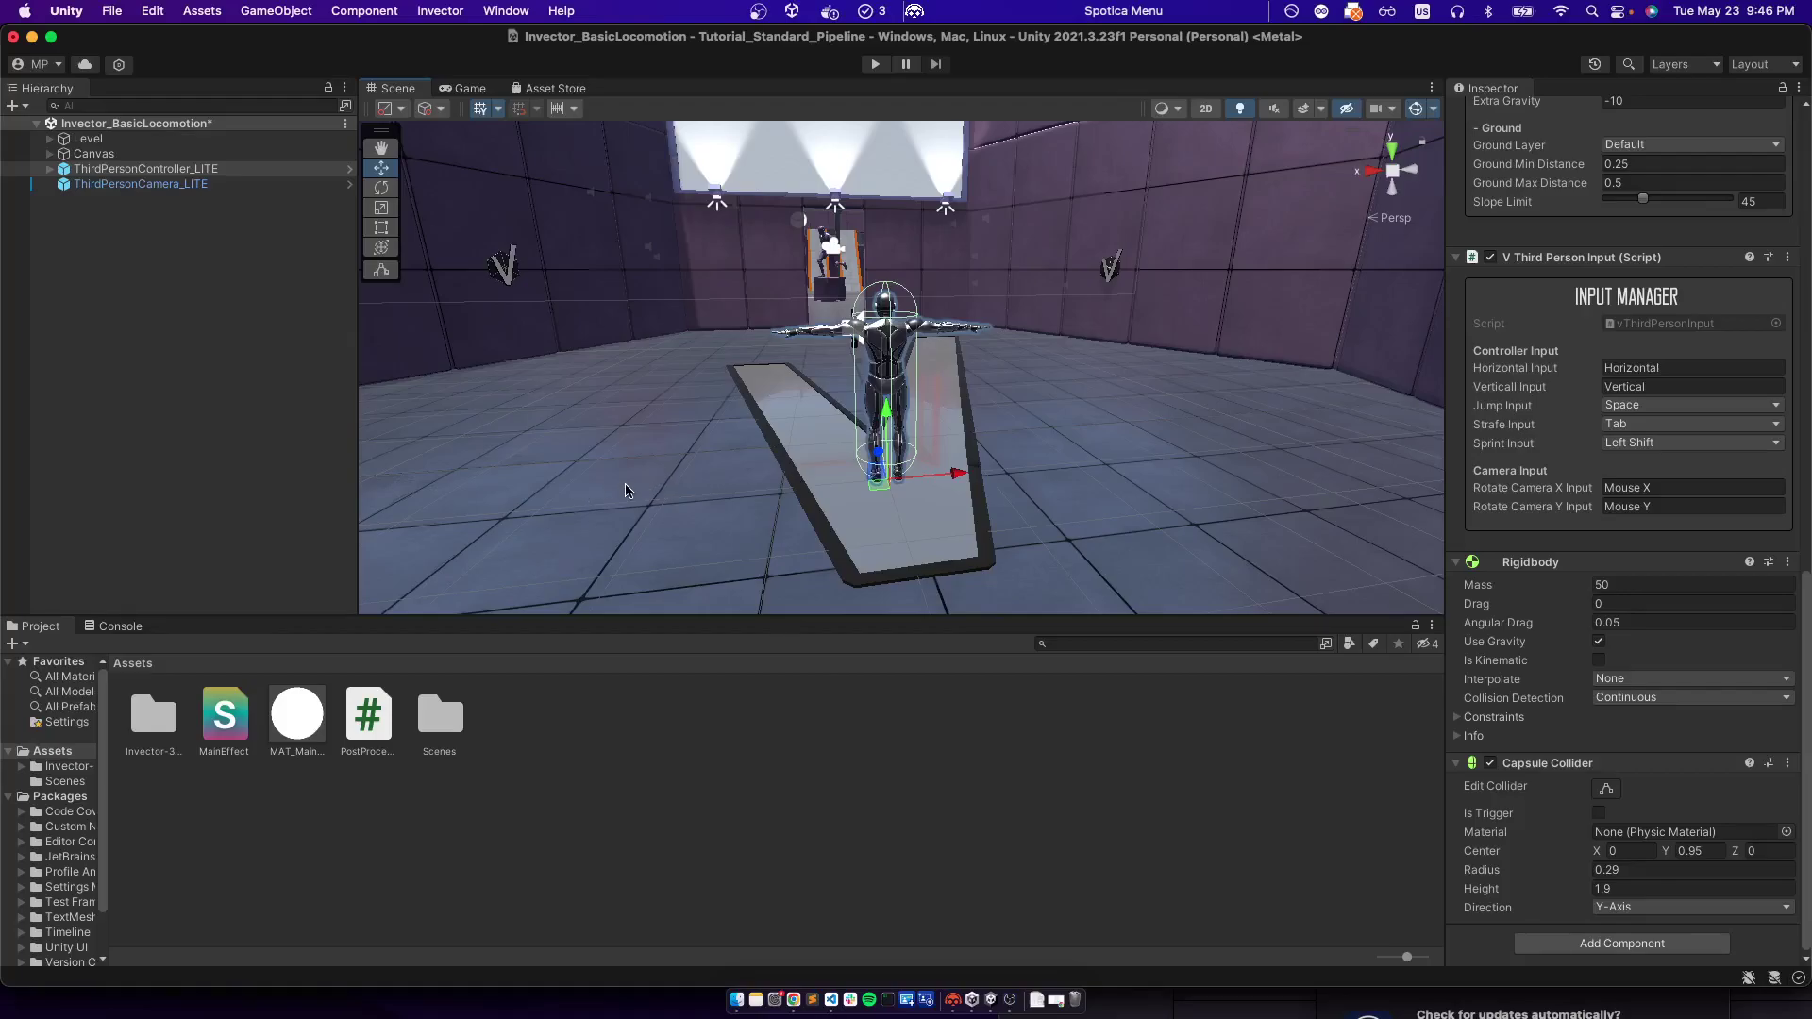
left_click(217, 281)
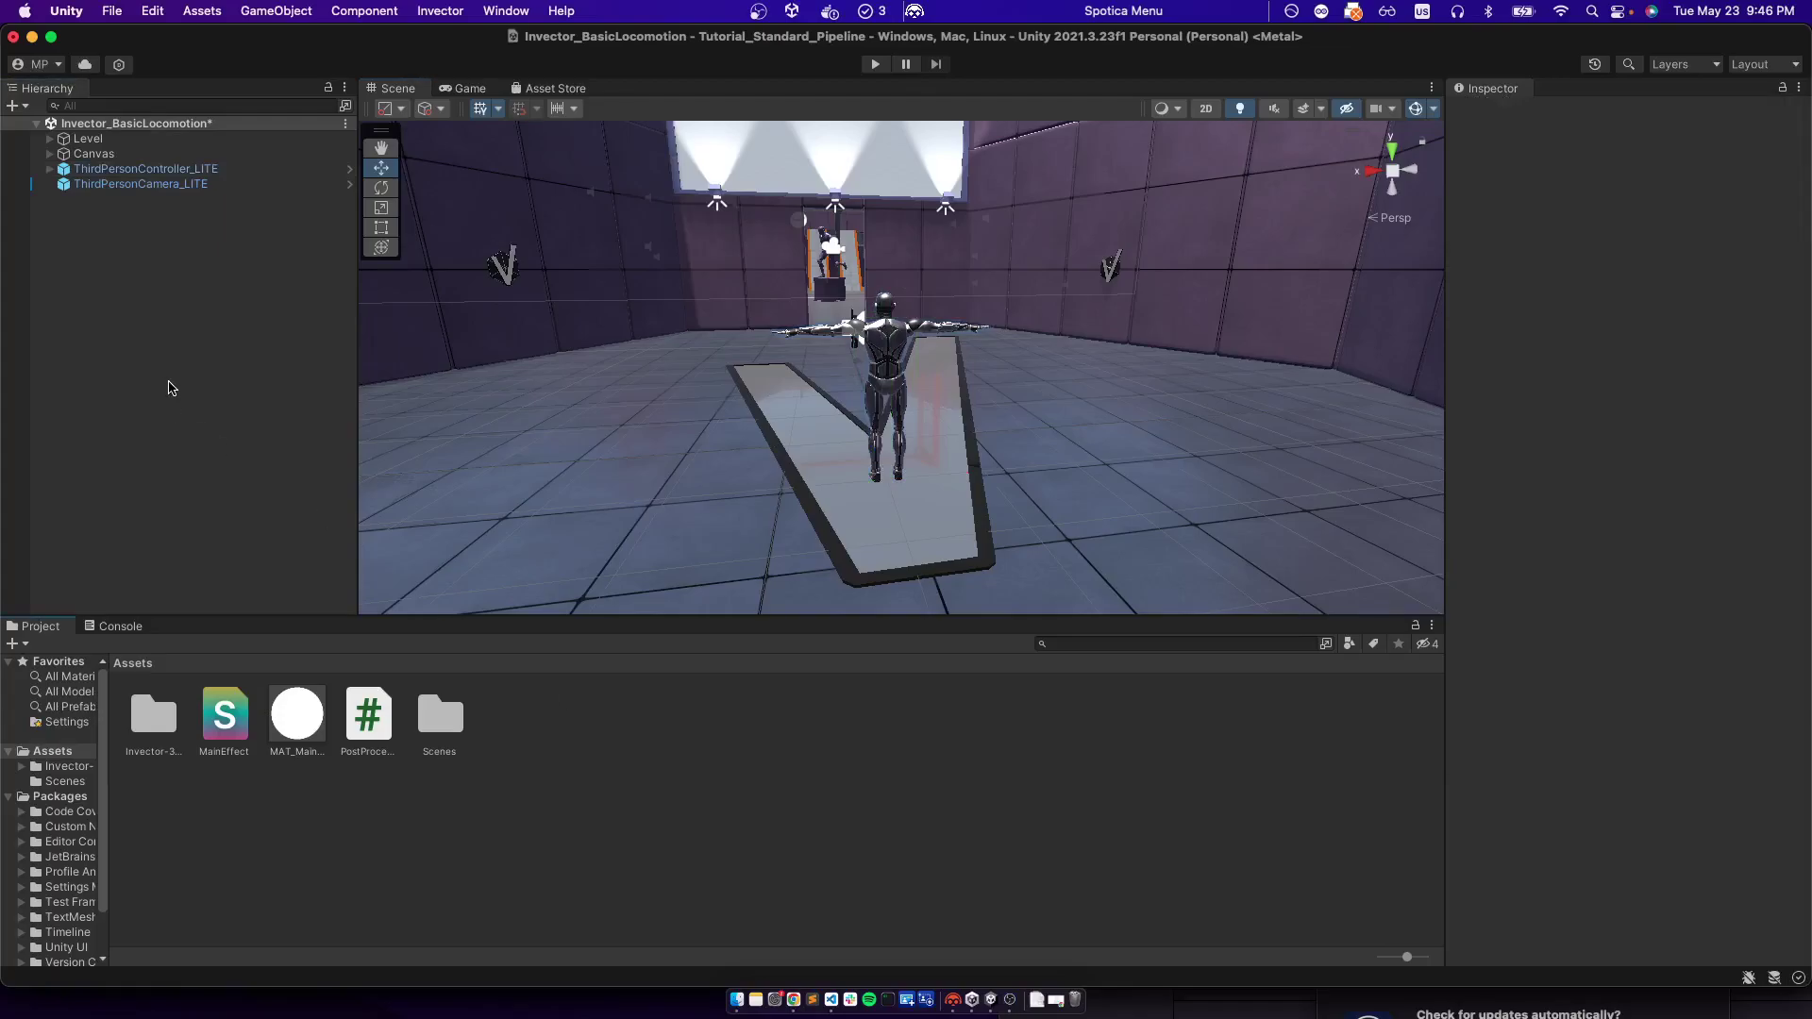
Add a child Camera object under ThirdPersonCamera_LITE, keeping its default name Camera, and select it
right_click(150, 238)
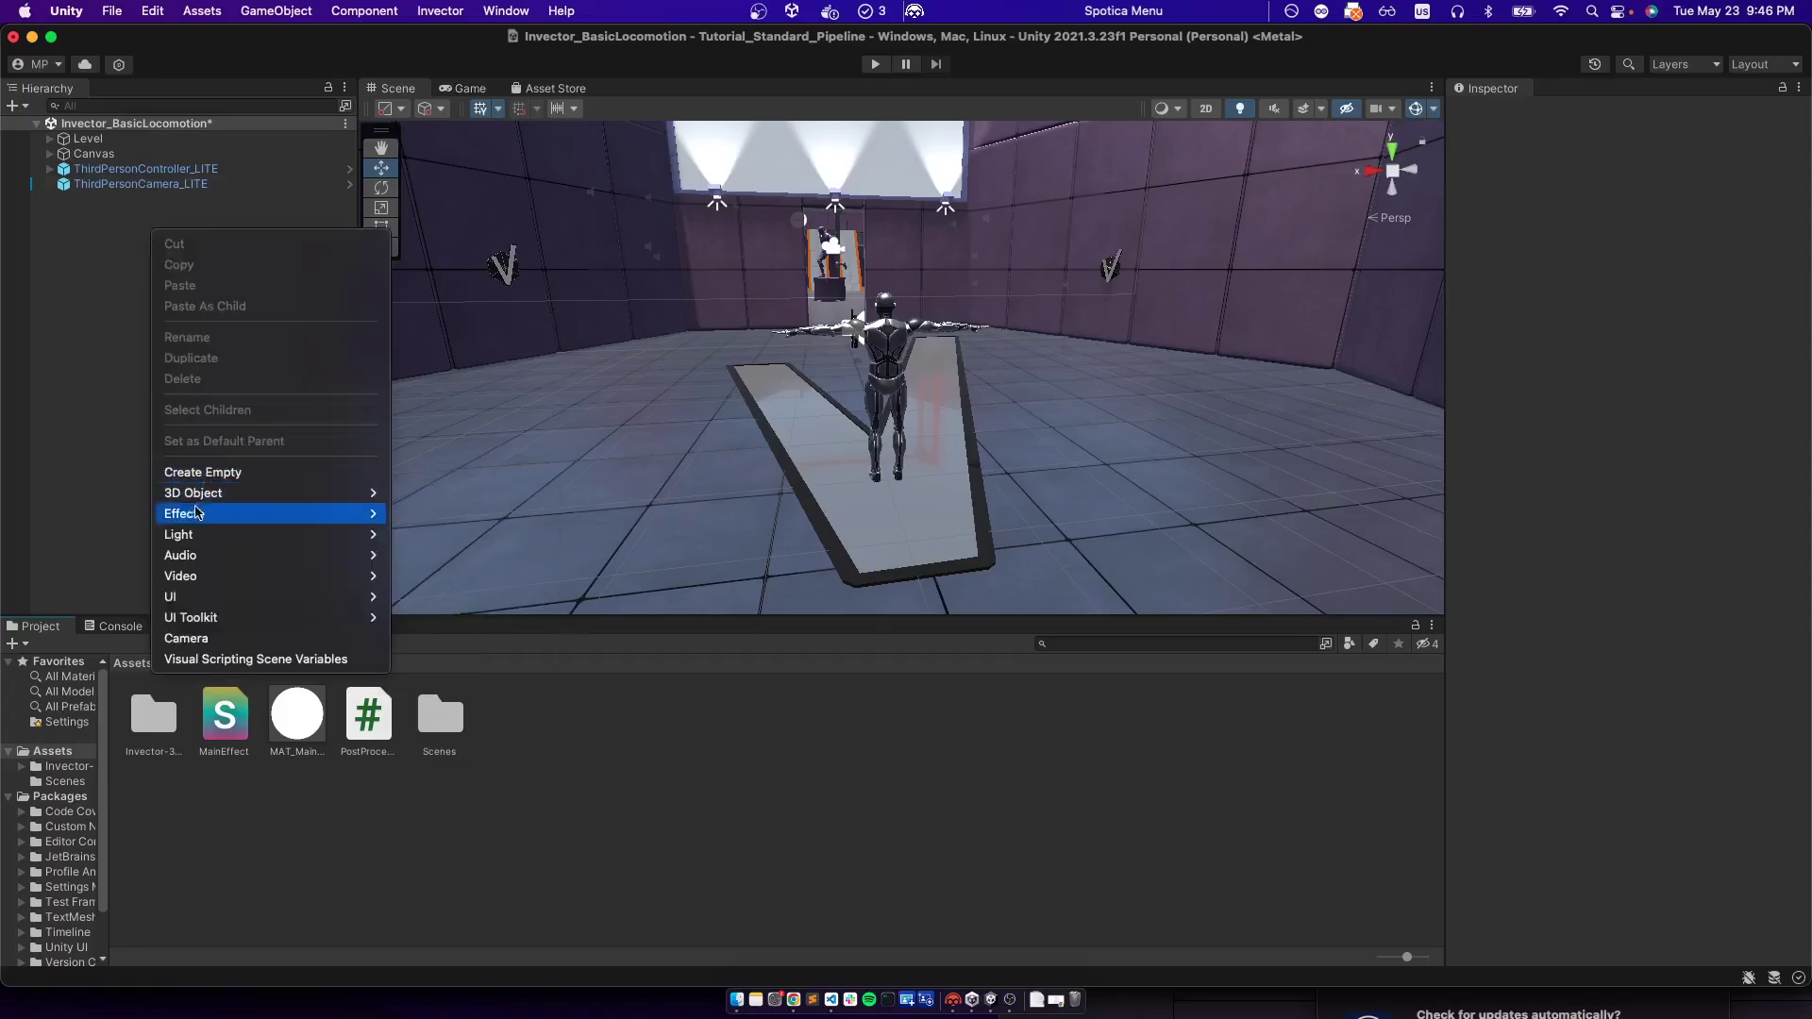
left_click(75, 370)
left_click(126, 185)
right_click(127, 185)
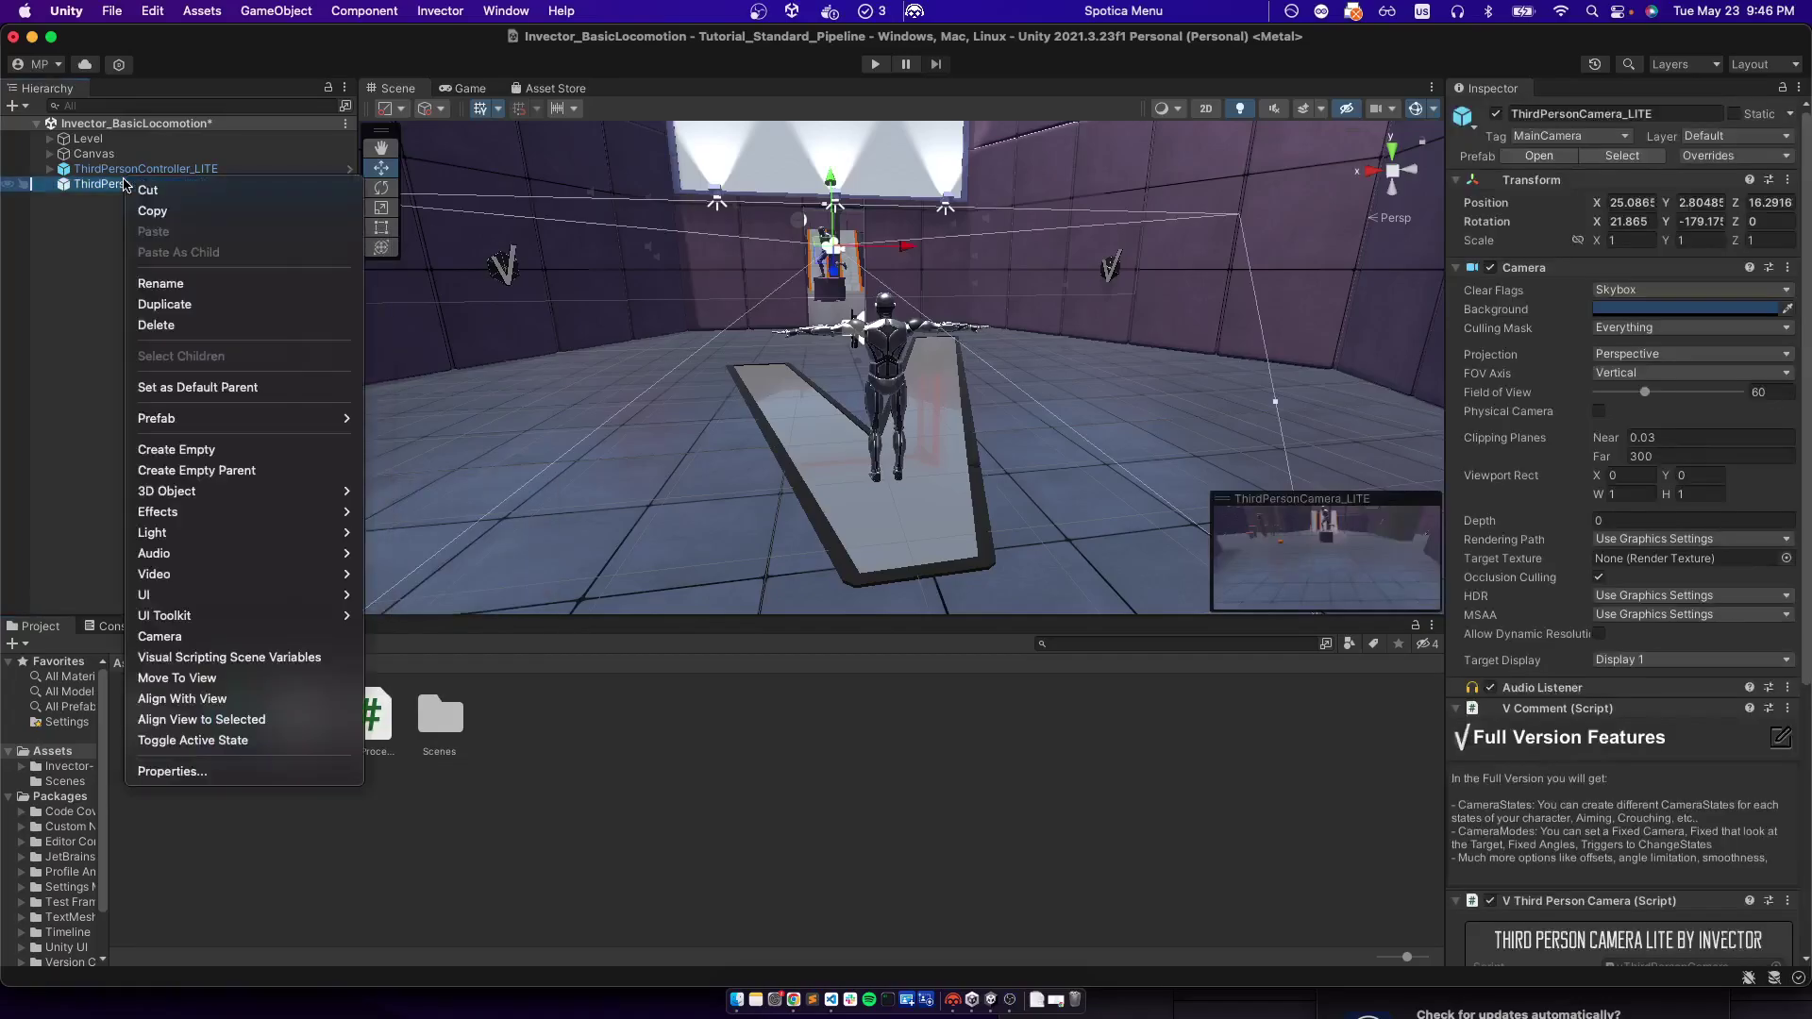
left_click(160, 636)
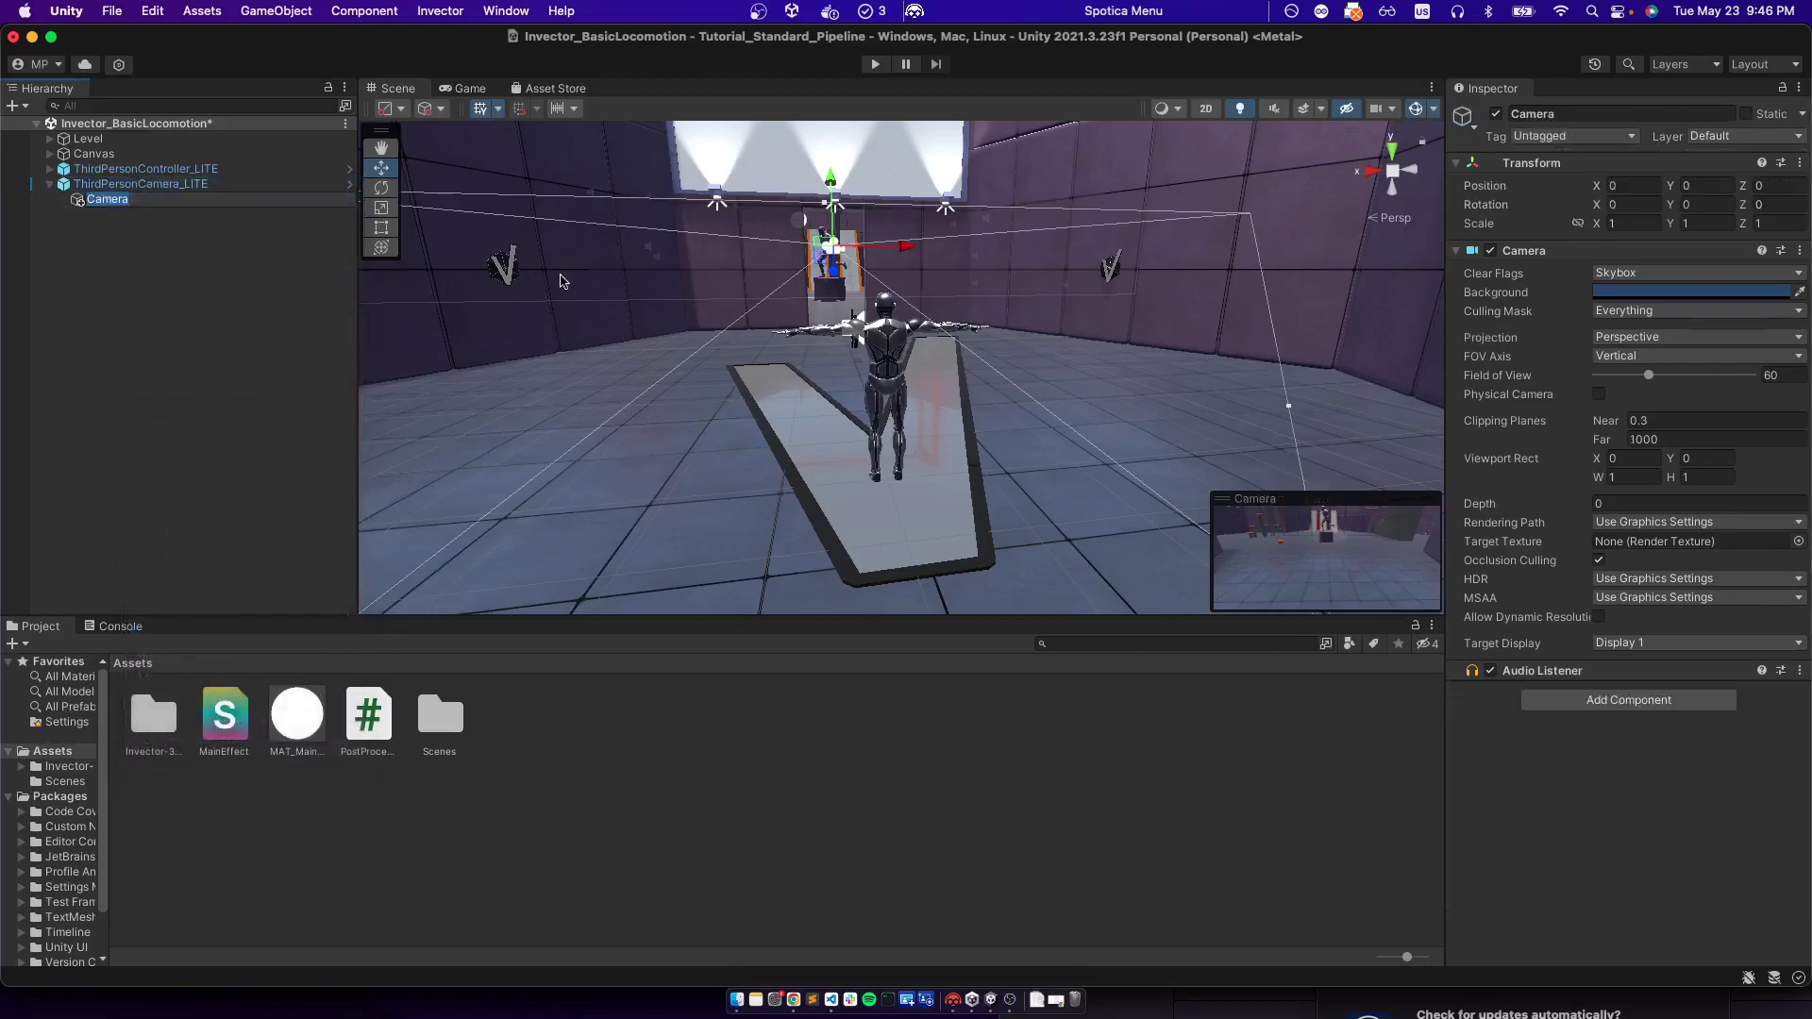
left_click(189, 319)
left_click(149, 200)
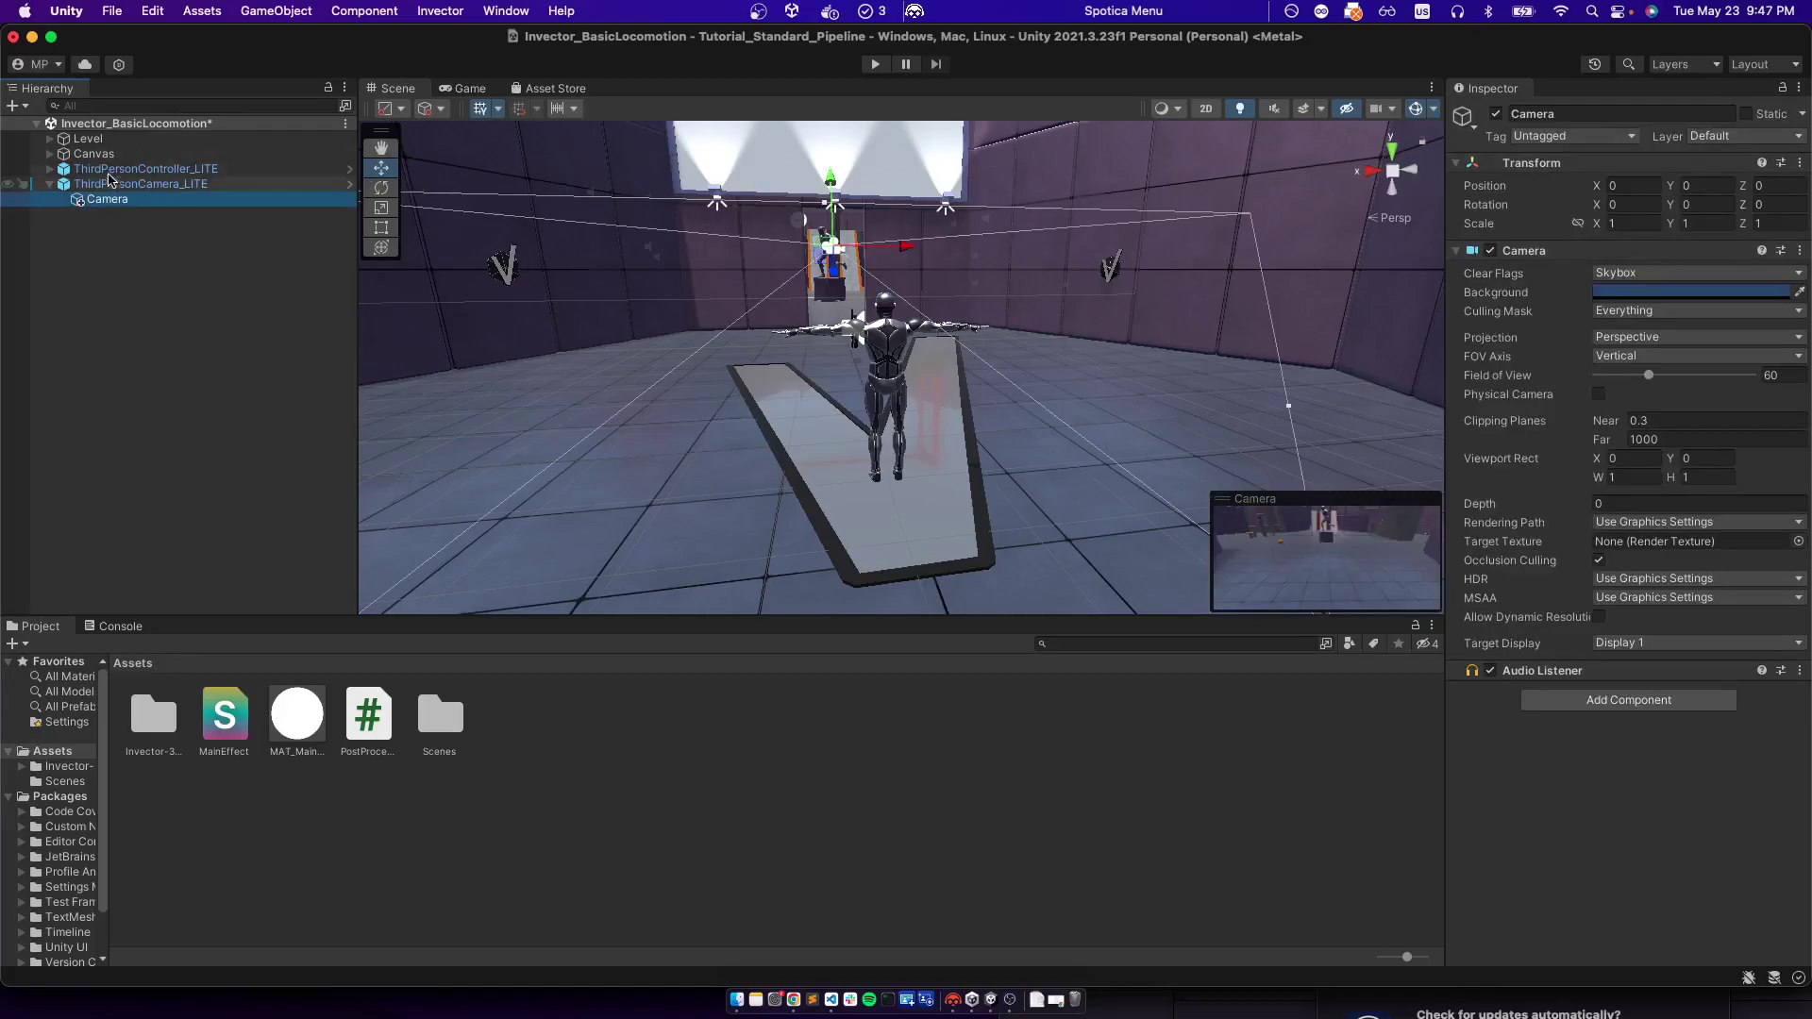
Open the layer settings from ThirdPersonController_LITE and name User Layer 6 Character
left_click(151, 169)
left_click(1736, 153)
left_click(1736, 153)
left_click(1735, 137)
left_click(1743, 243)
left_click(1632, 338)
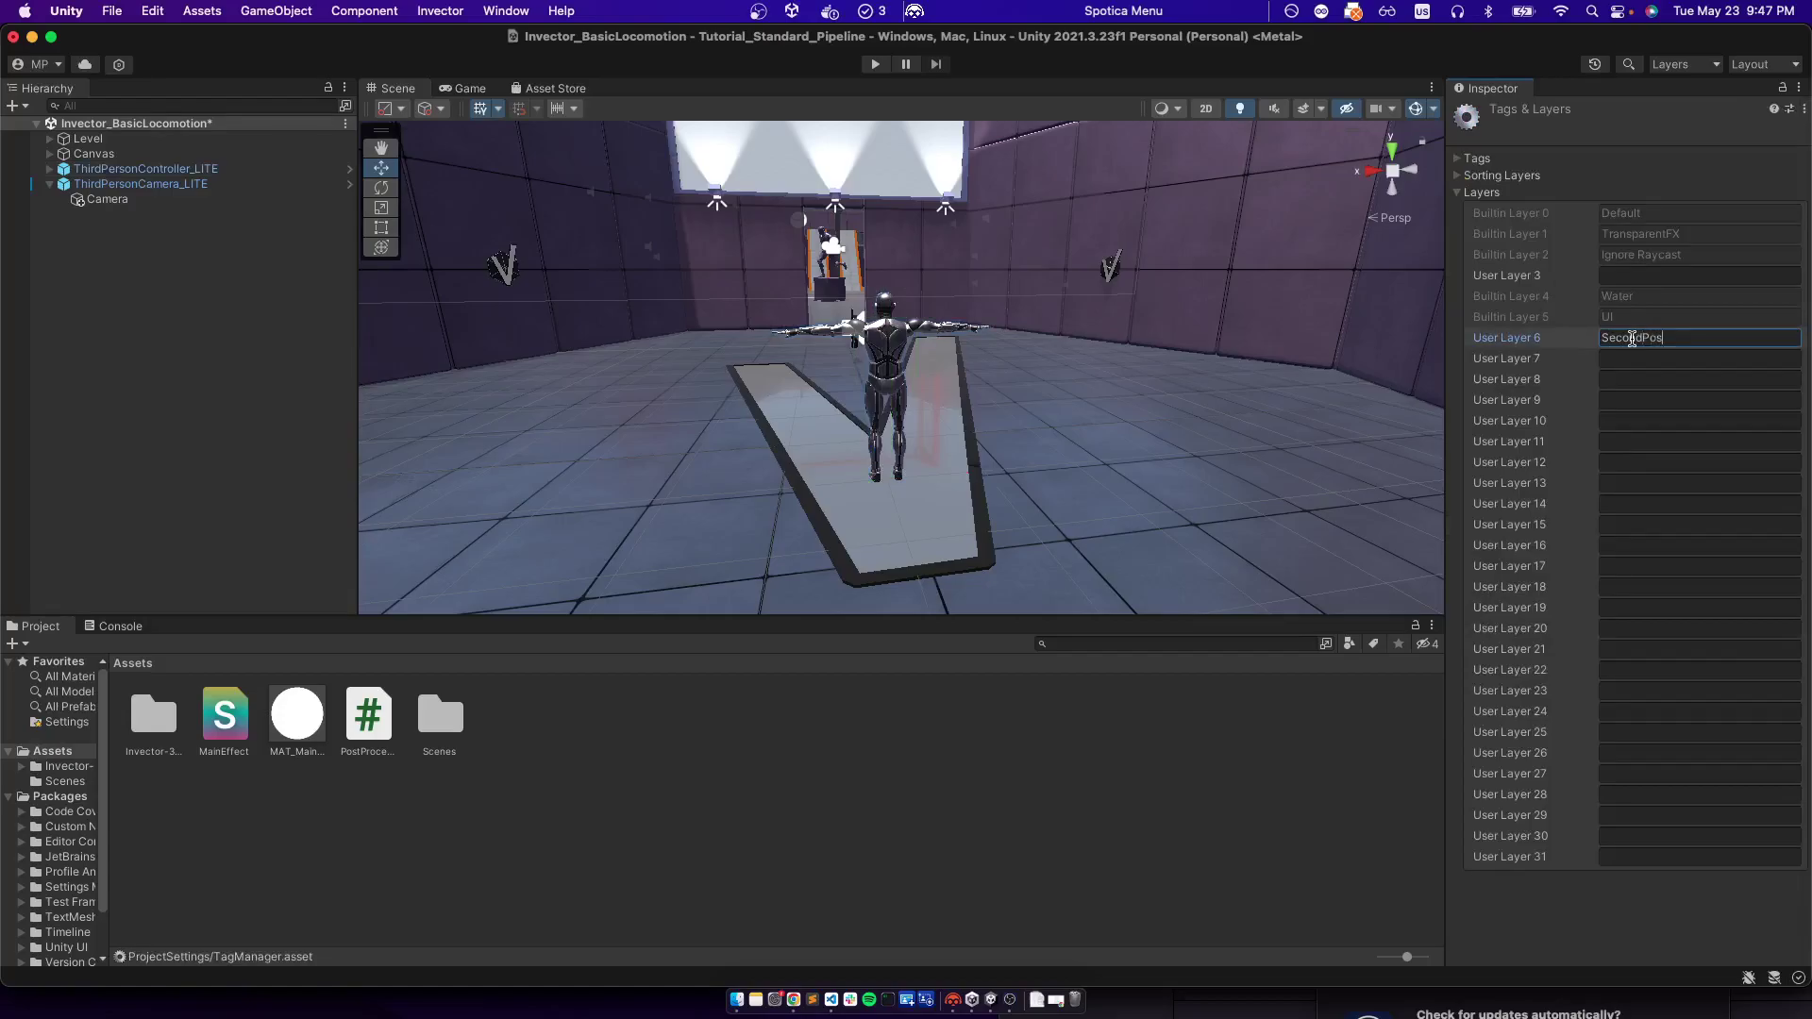
key("super+a")
type("Cha")
double_click(1663, 338)
left_click(147, 276)
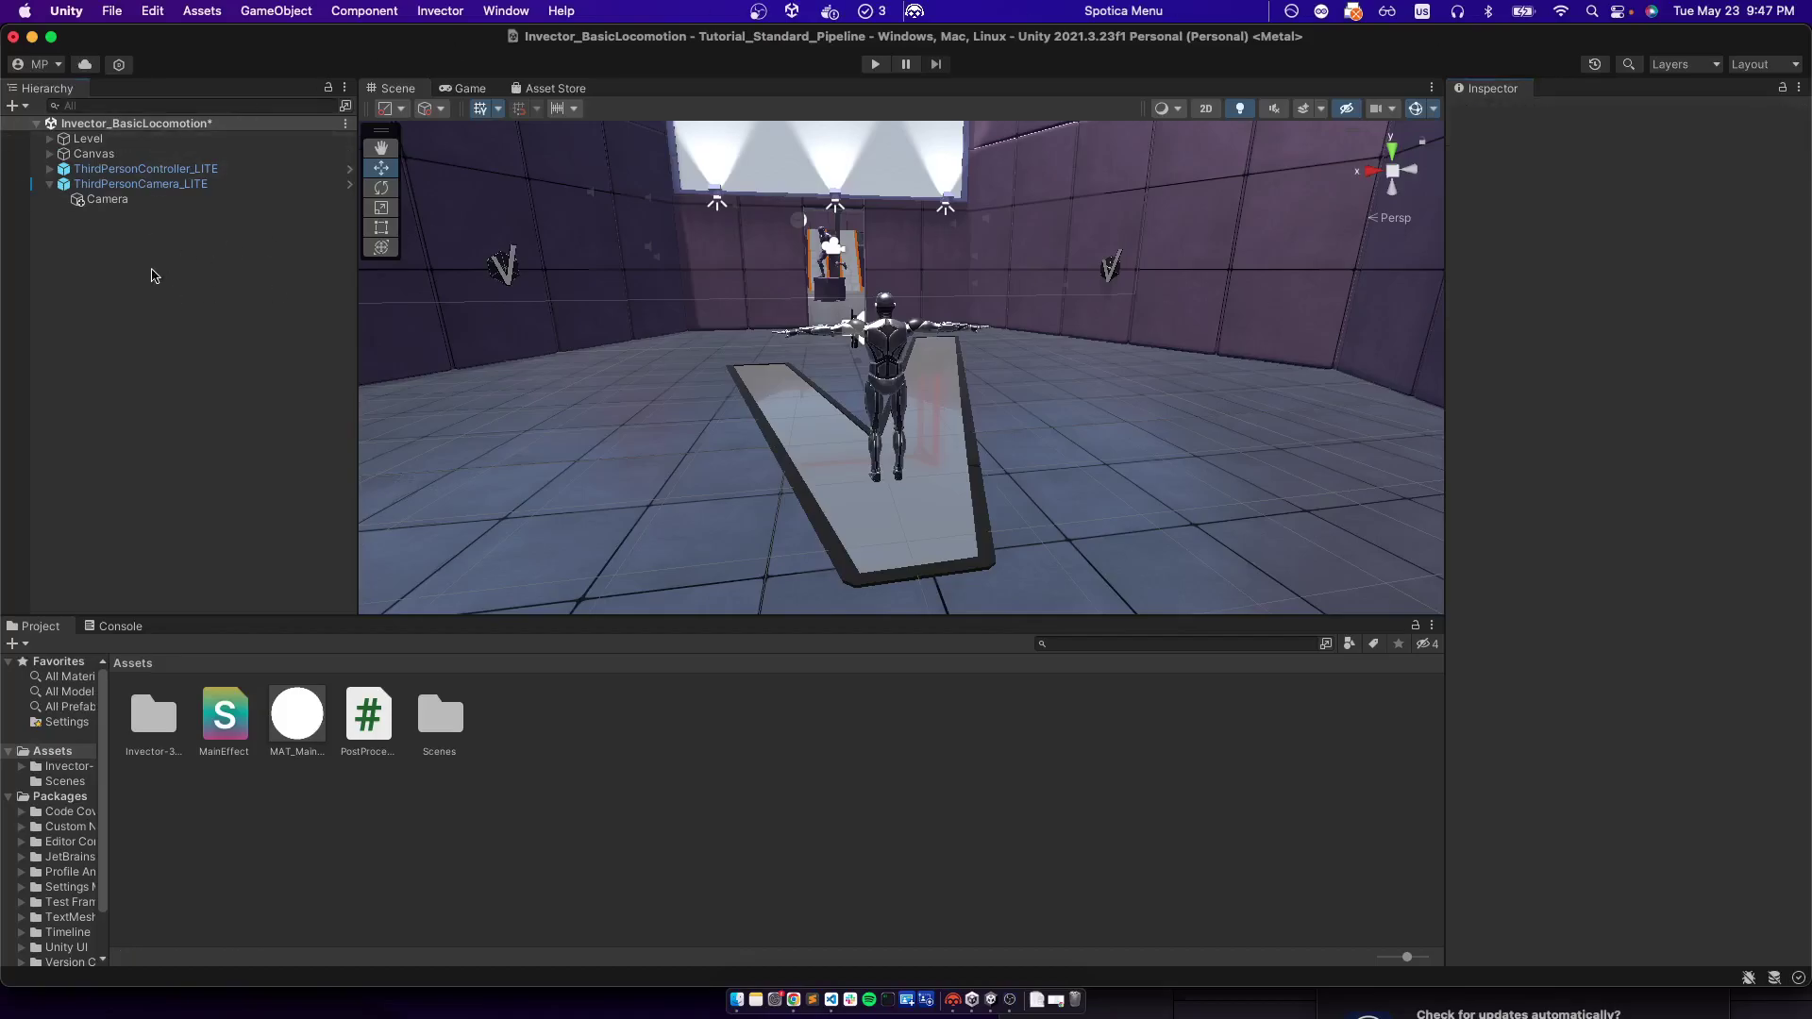
Assign ThirdPersonController_LITE to the Character layer and answer the prompt about its child objects
left_click(142, 169)
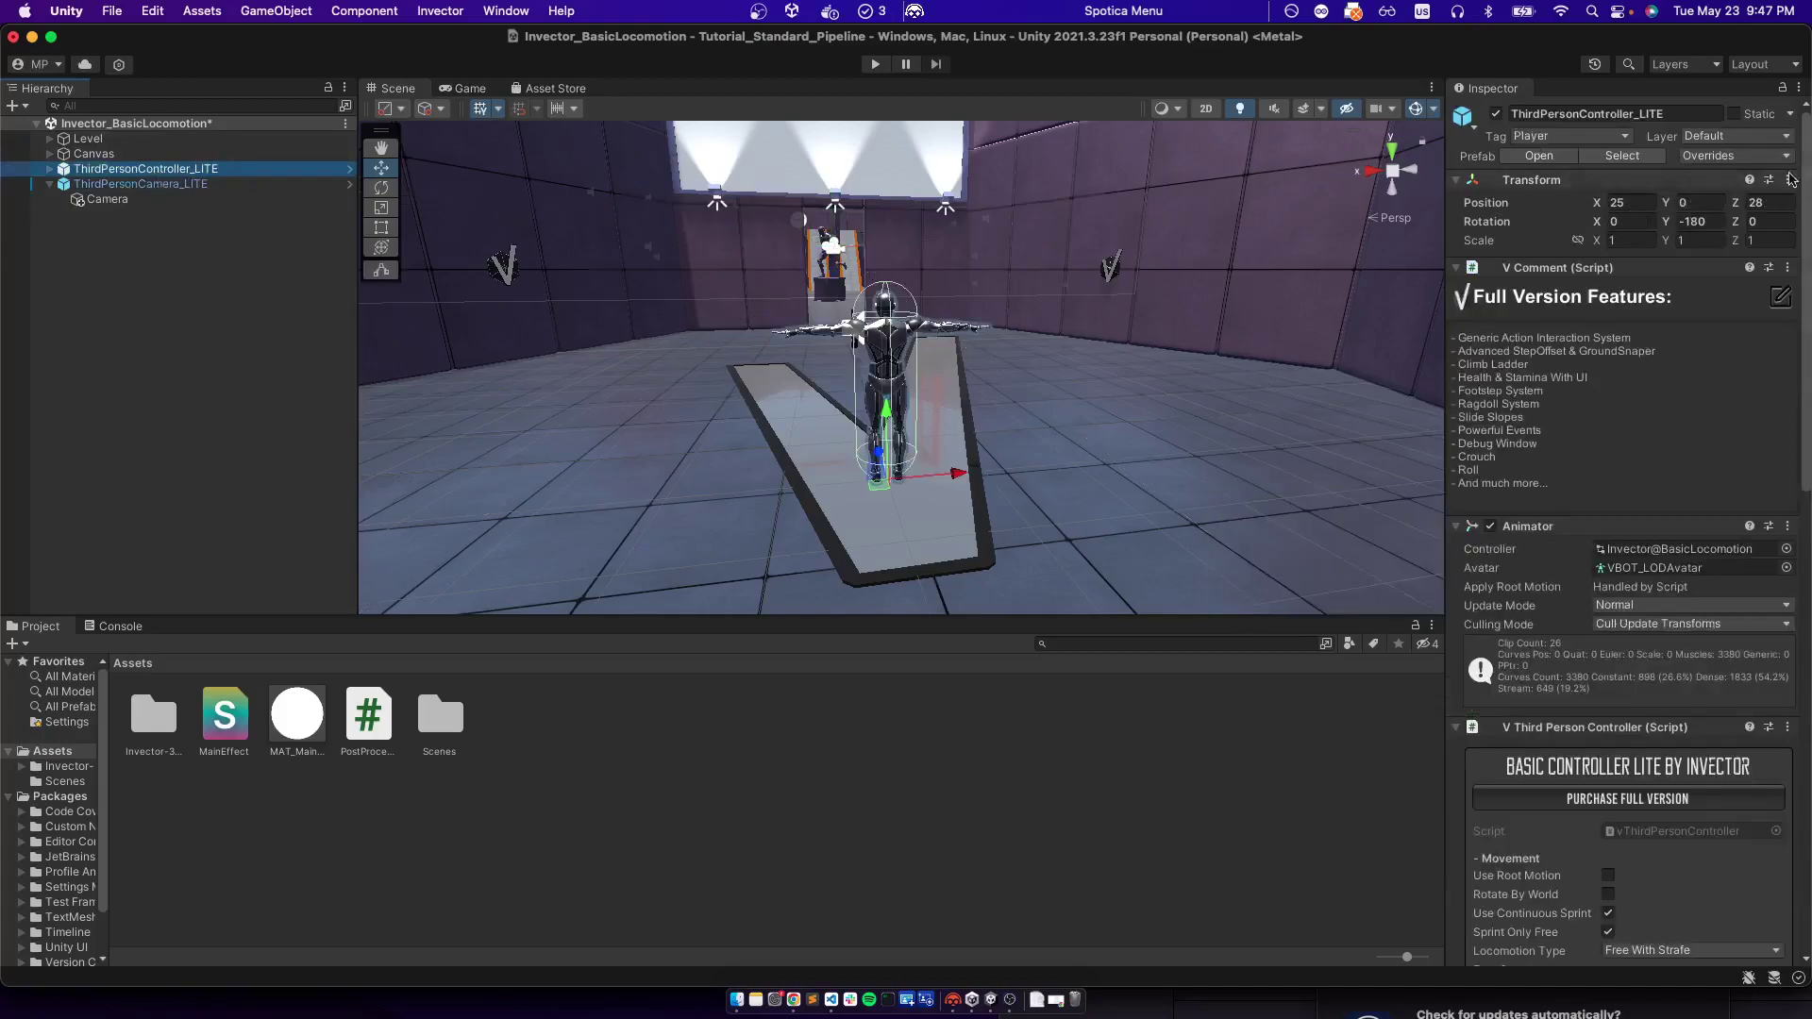
left_click(1715, 142)
left_click(1735, 232)
left_click(916, 374)
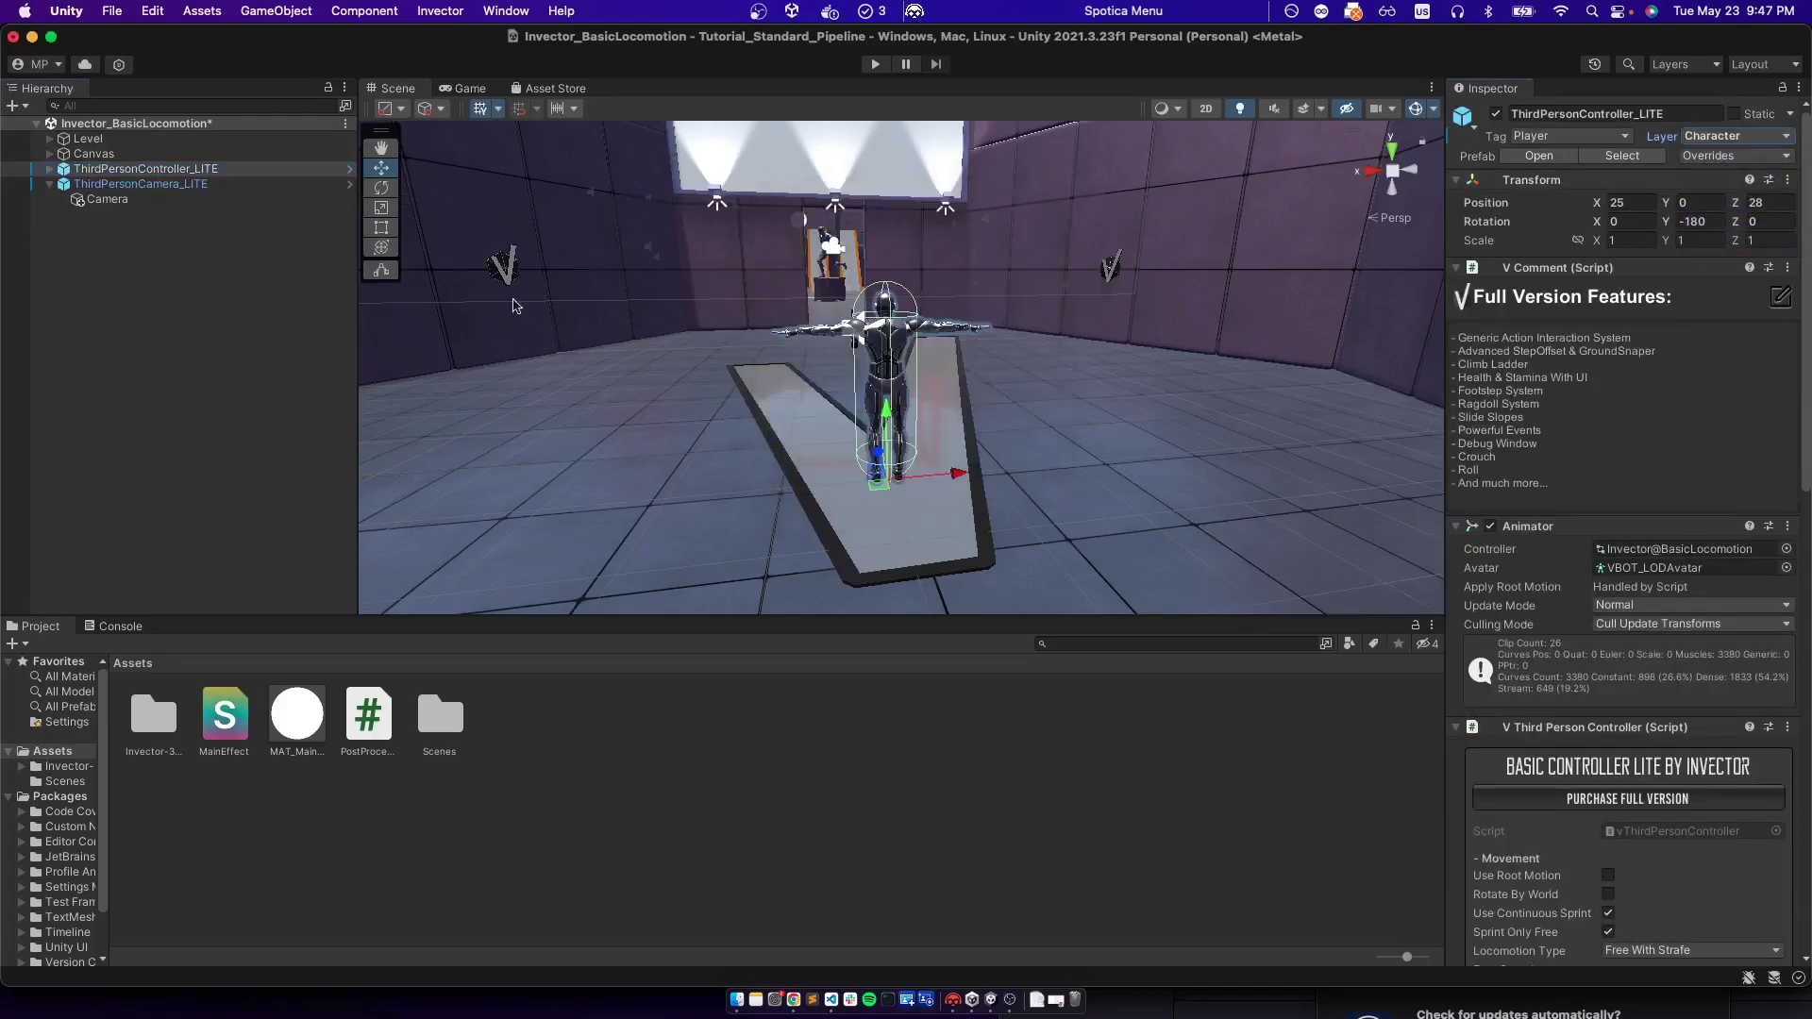
Toggle the Character layer off and back on in ThirdPersonCamera_LITE's culling mask
left_click(112, 185)
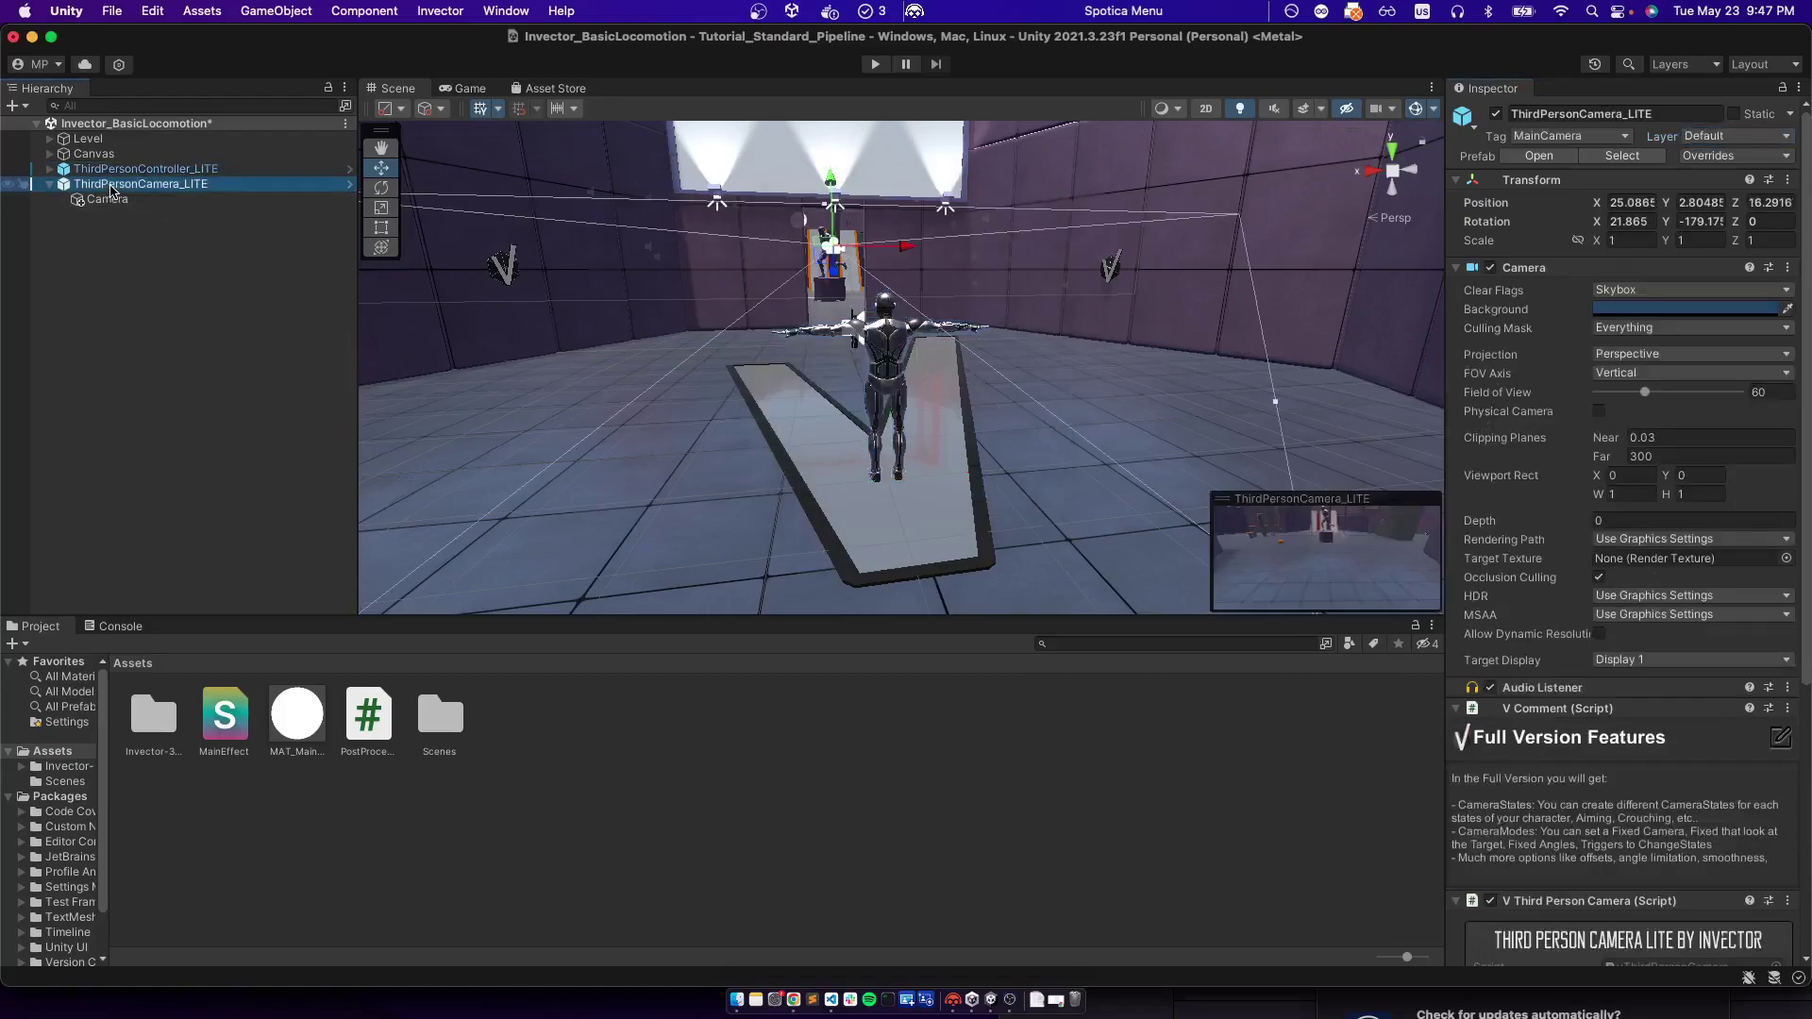
left_click(1625, 329)
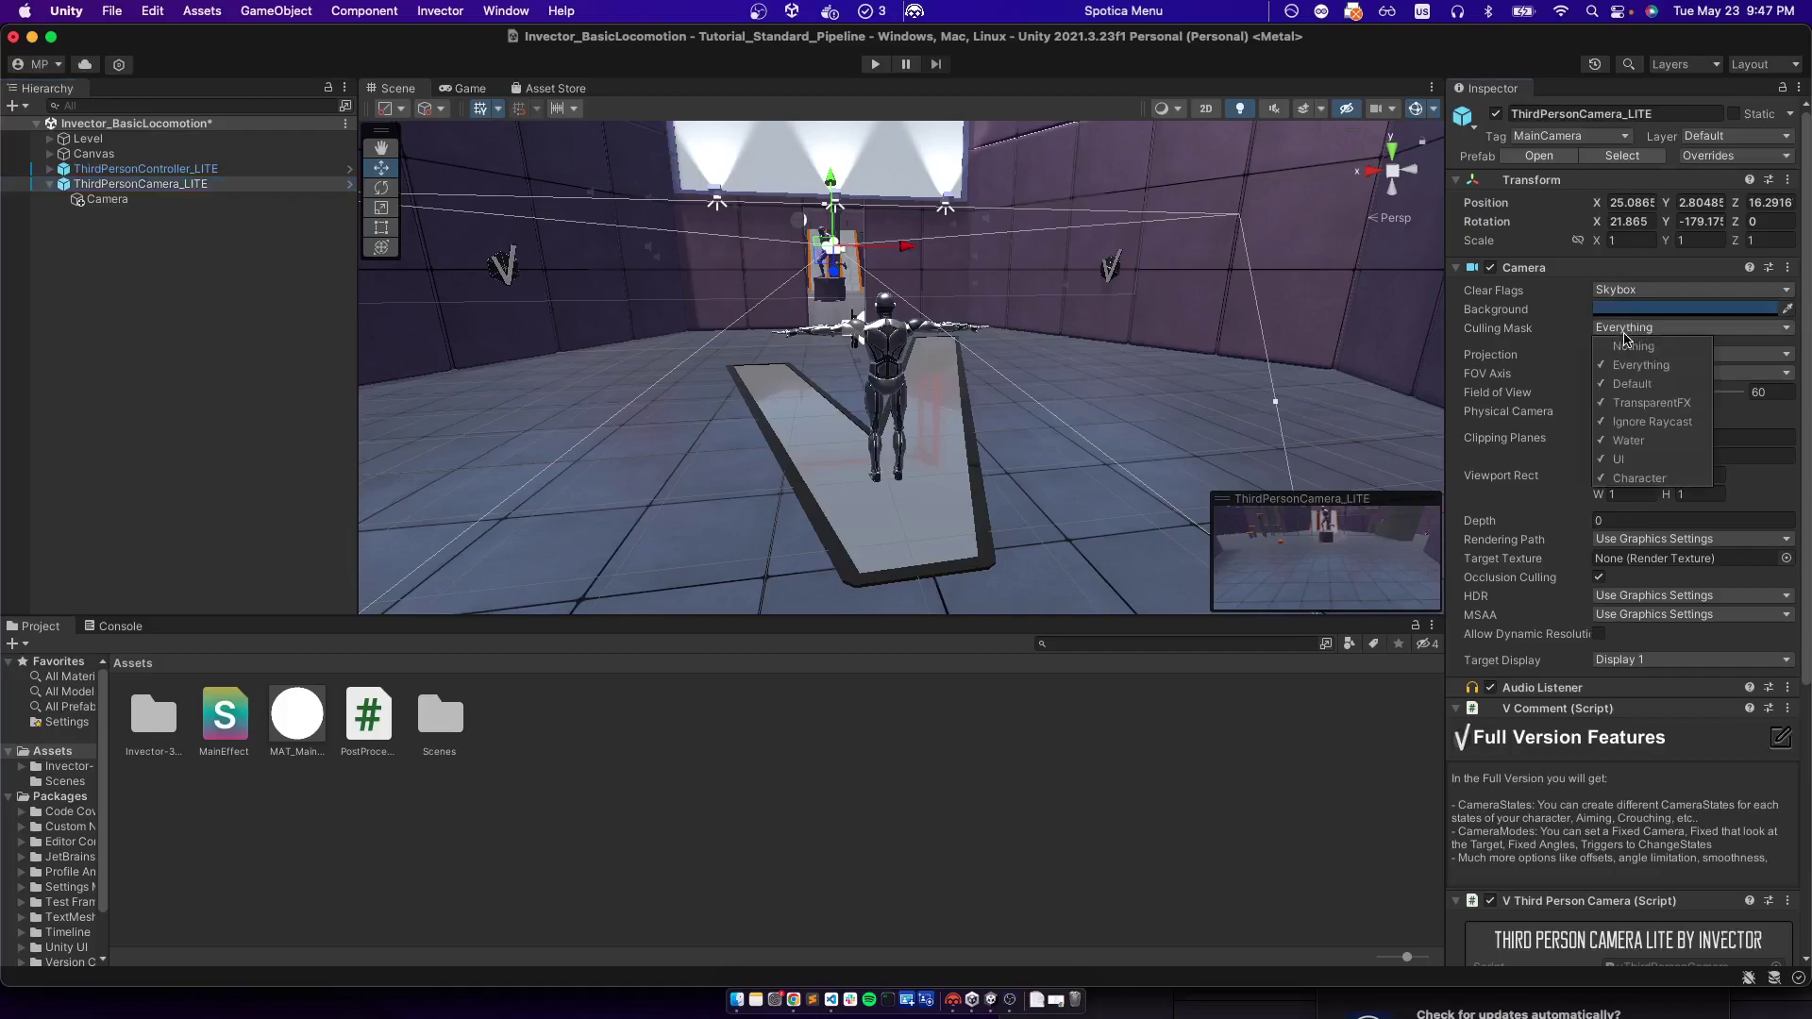
left_click(1624, 479)
left_click(1617, 479)
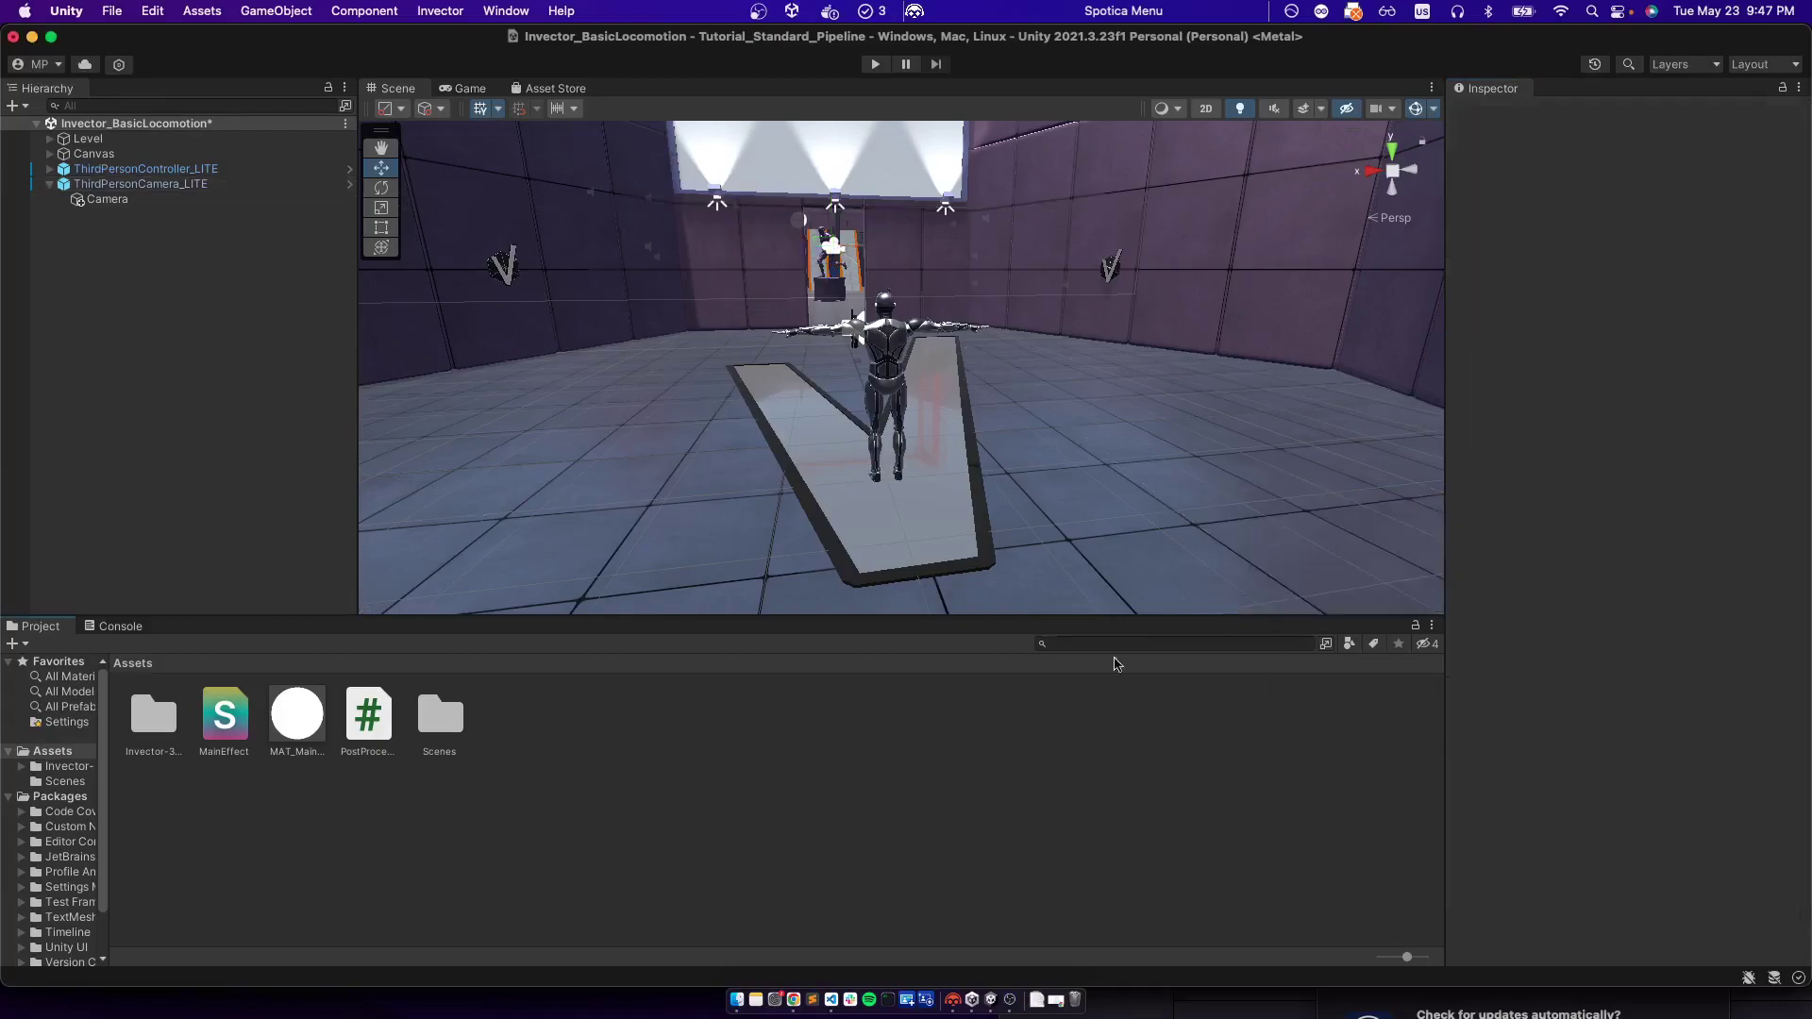
Exclude the Character layer from the culling mask of ThirdPersonCamera_LITE's Camera component
left_click(146, 185)
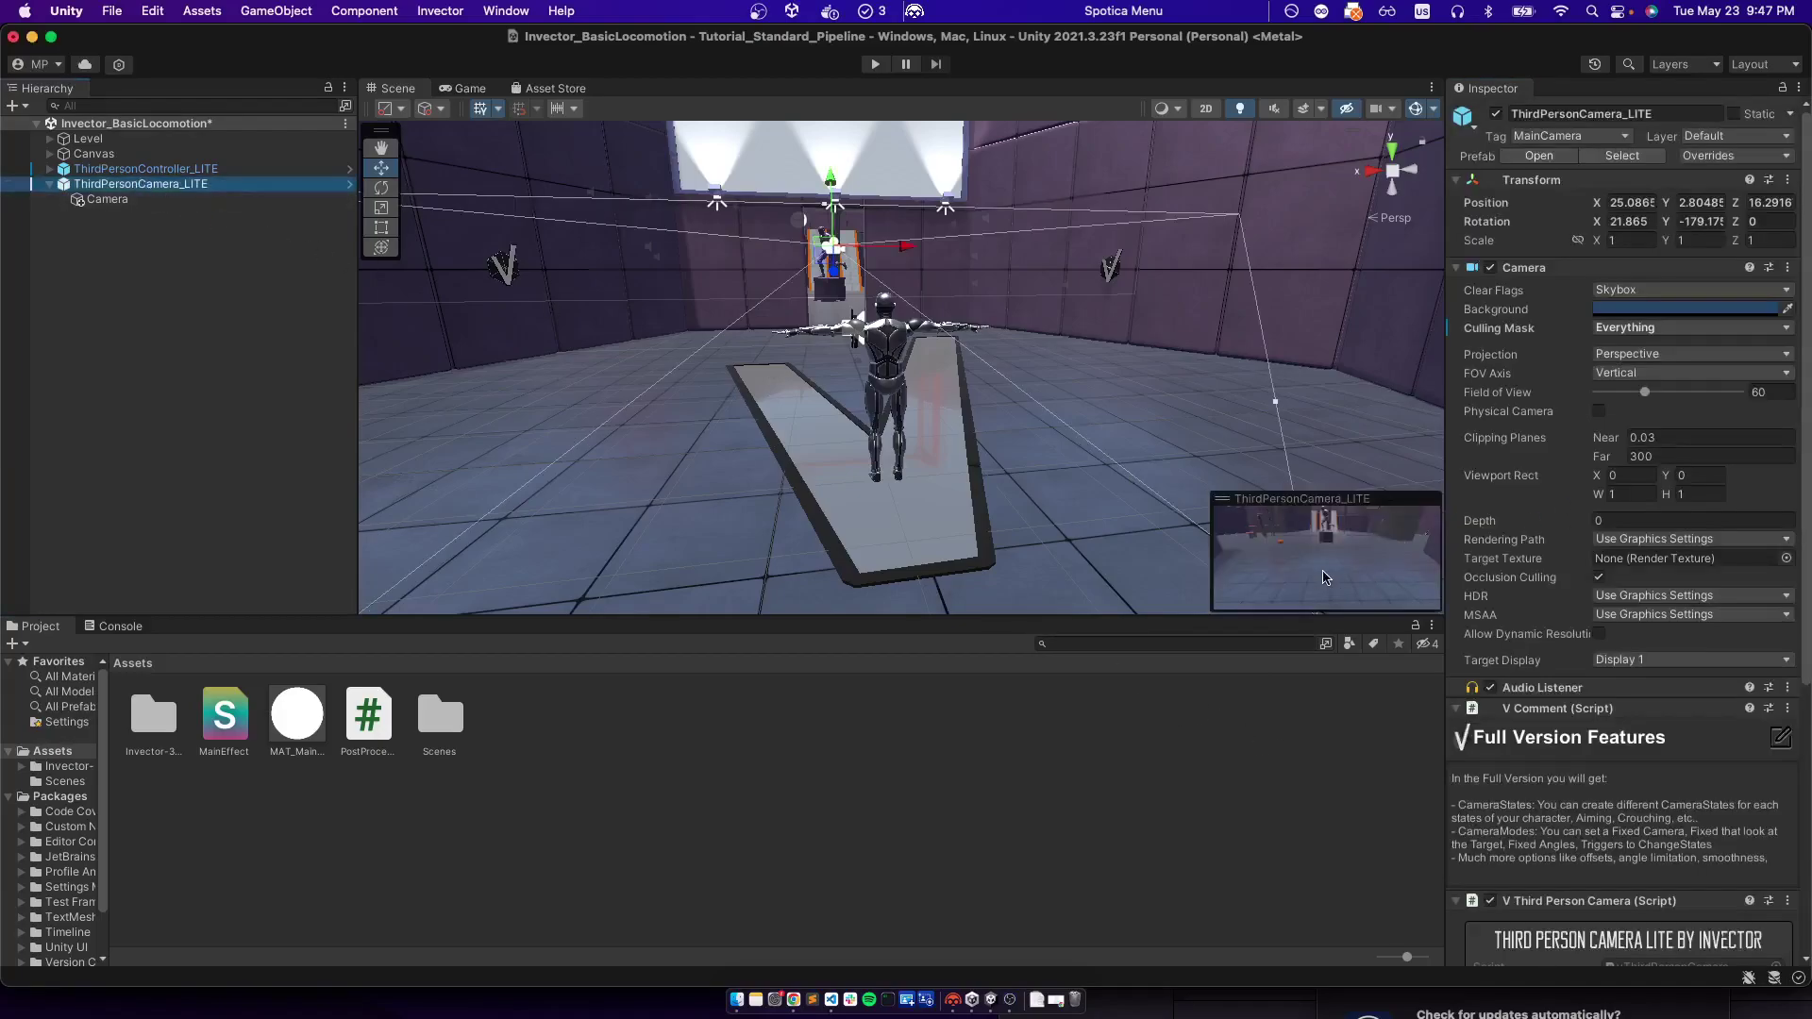
left_click(1617, 330)
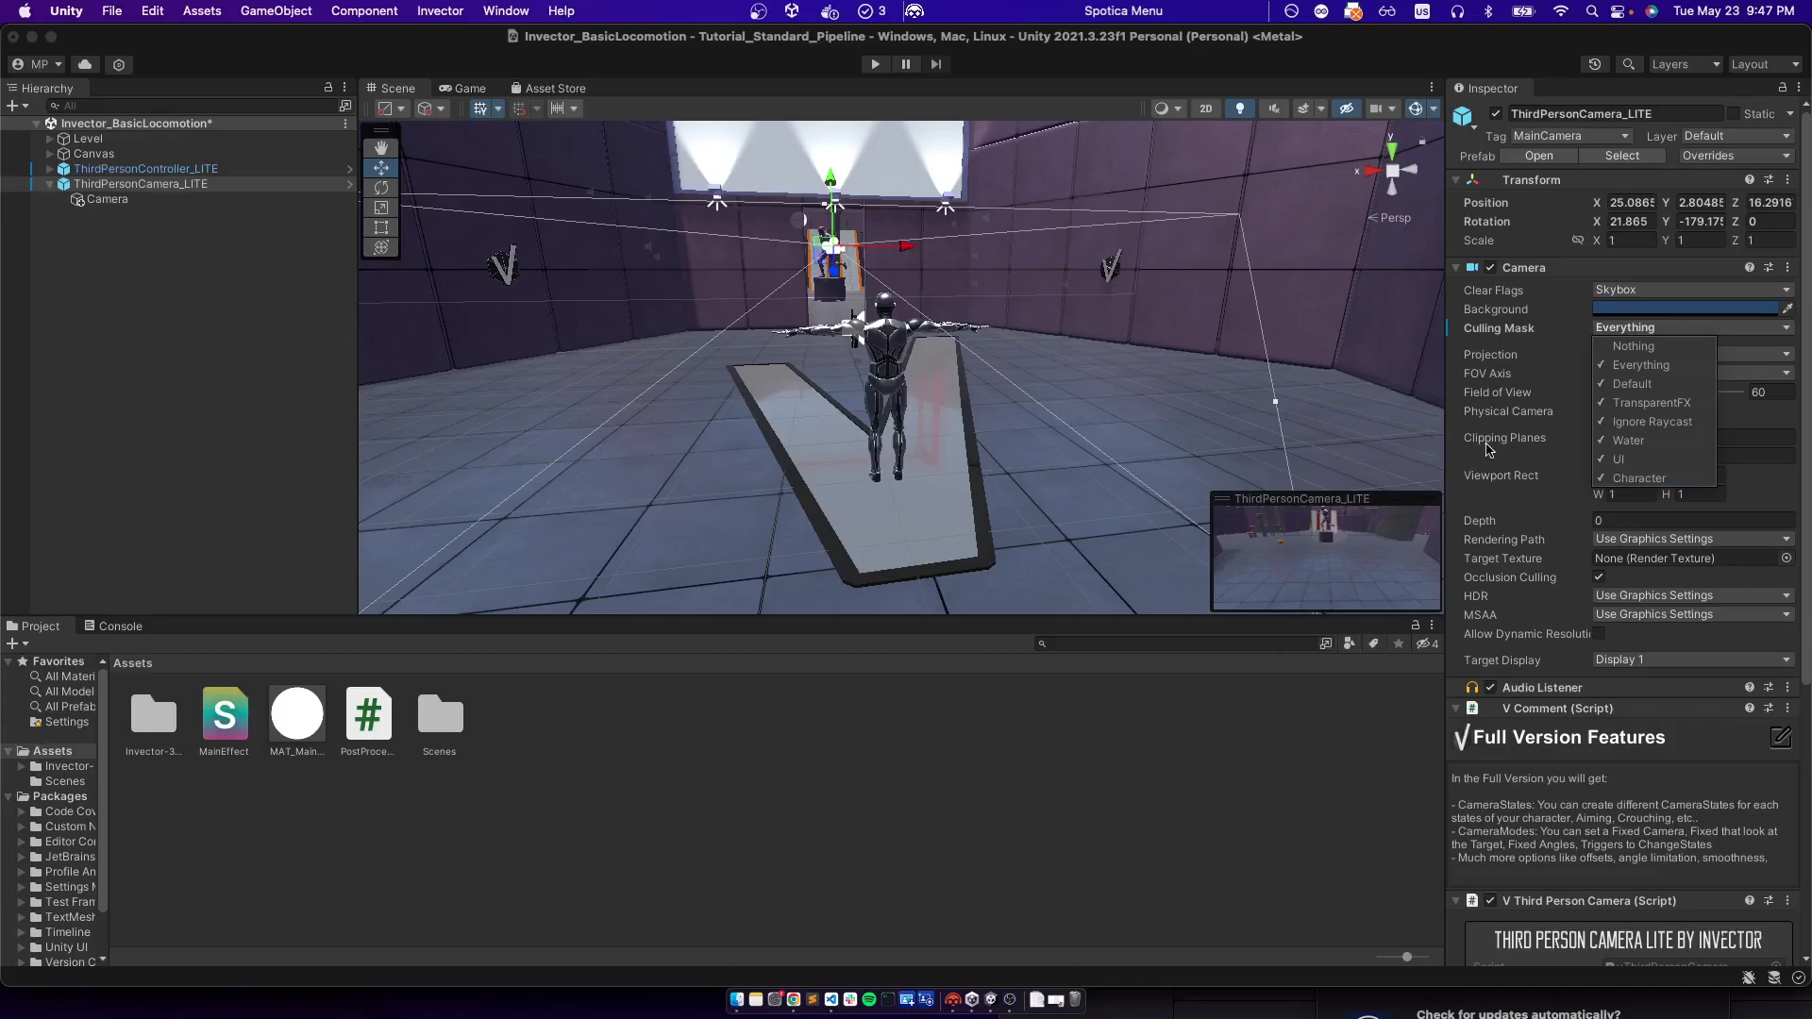
left_click(709, 218)
key("w")
mouse_move(741, 204)
right_mouse_down()
mouse_move(746, 219)
mouse_move(761, 202)
right_mouse_up()
key("s")
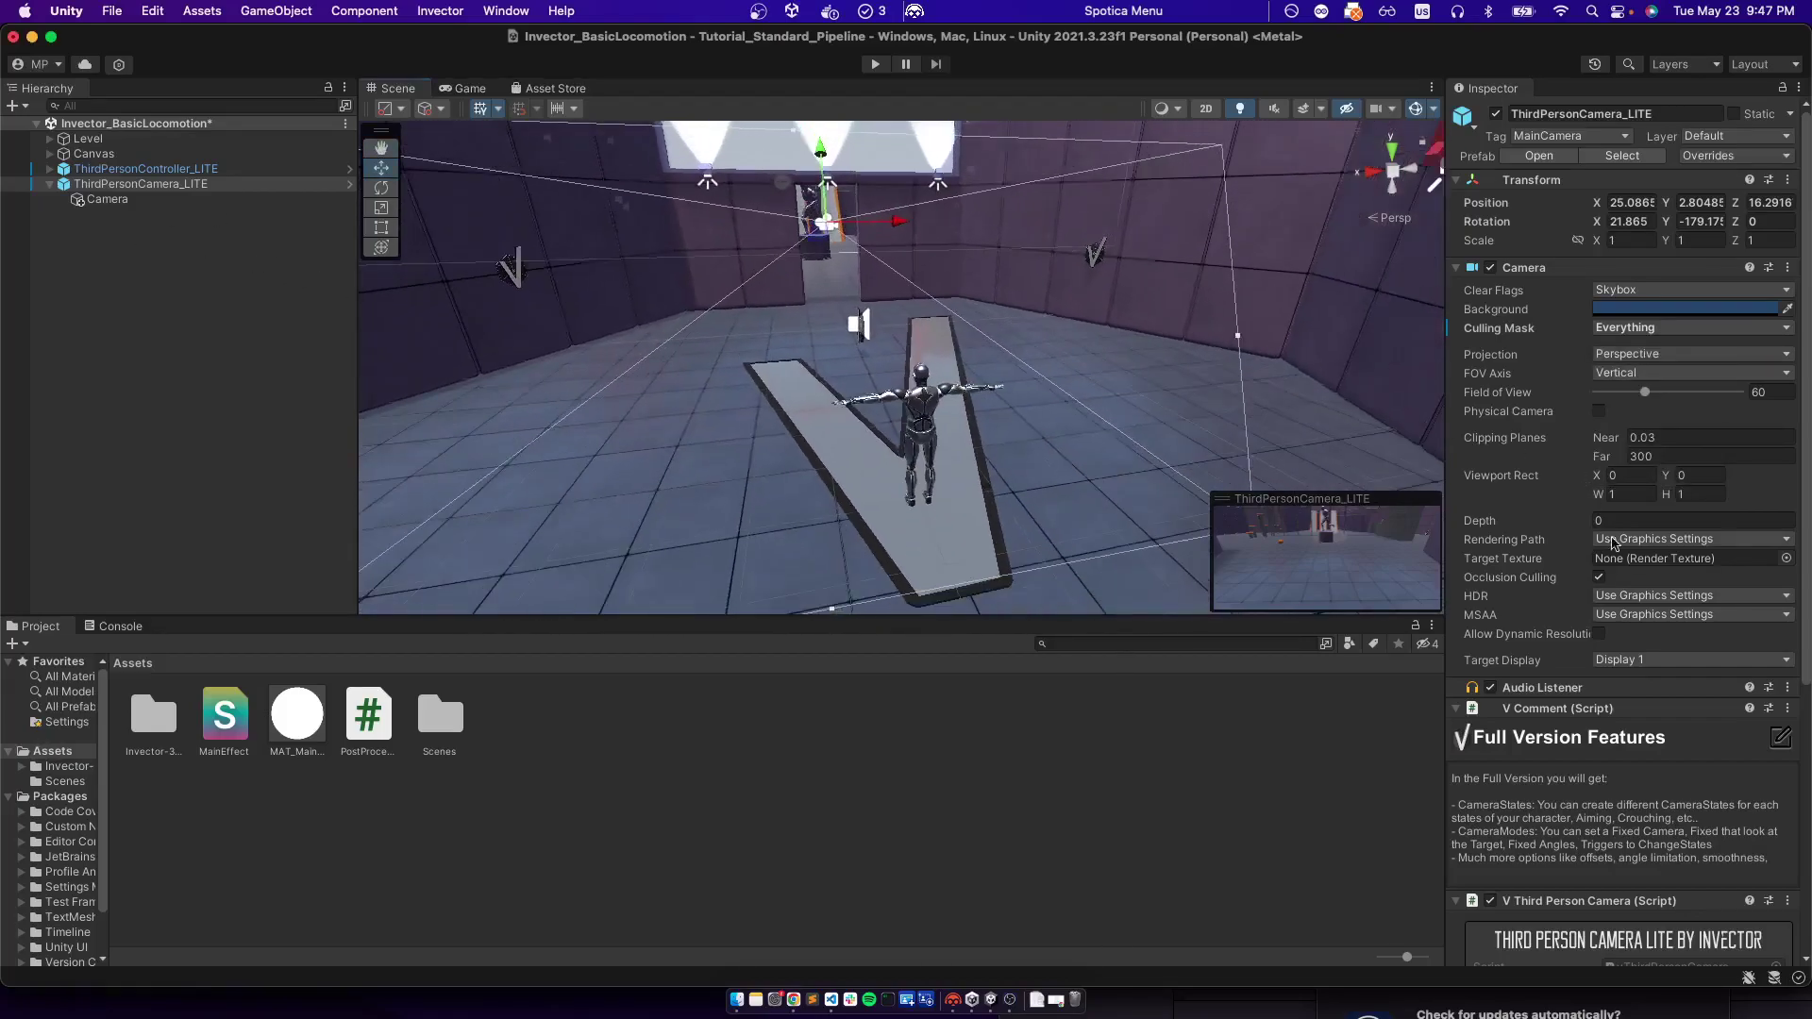
left_click(1651, 327)
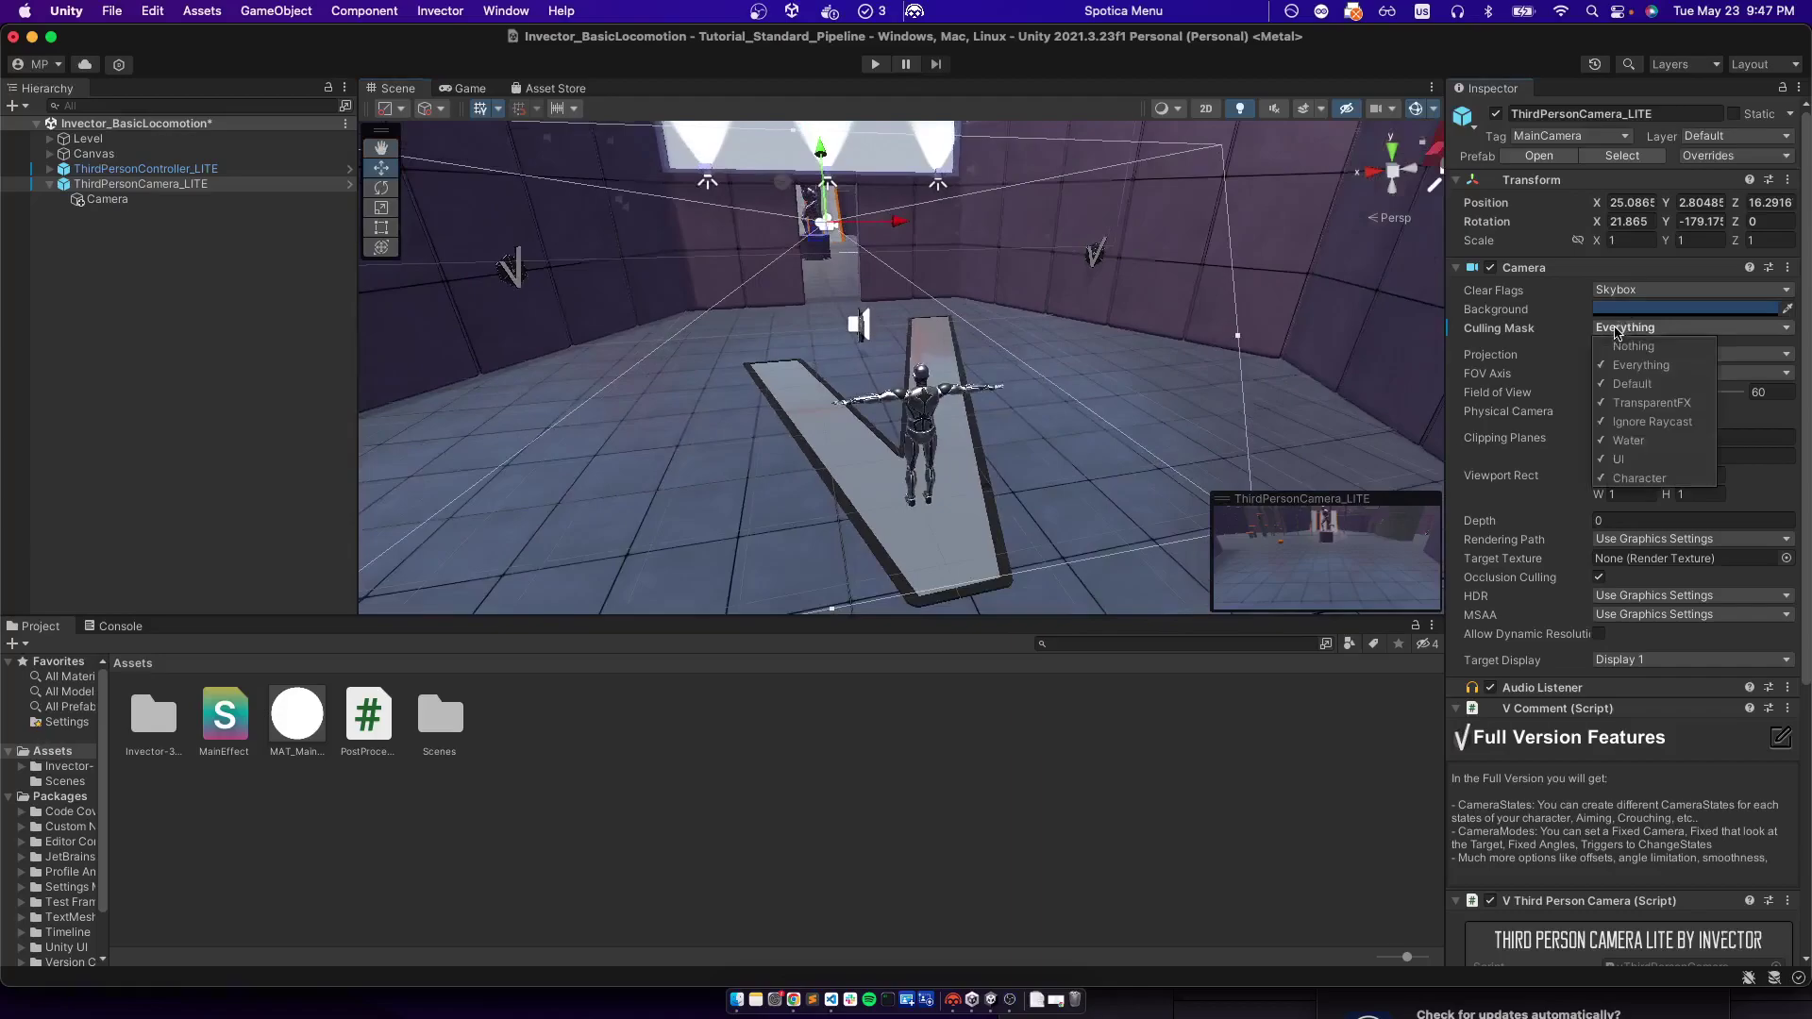
left_click(1625, 479)
Set the child Camera's culling mask to render only the Character layer
left_click(112, 202)
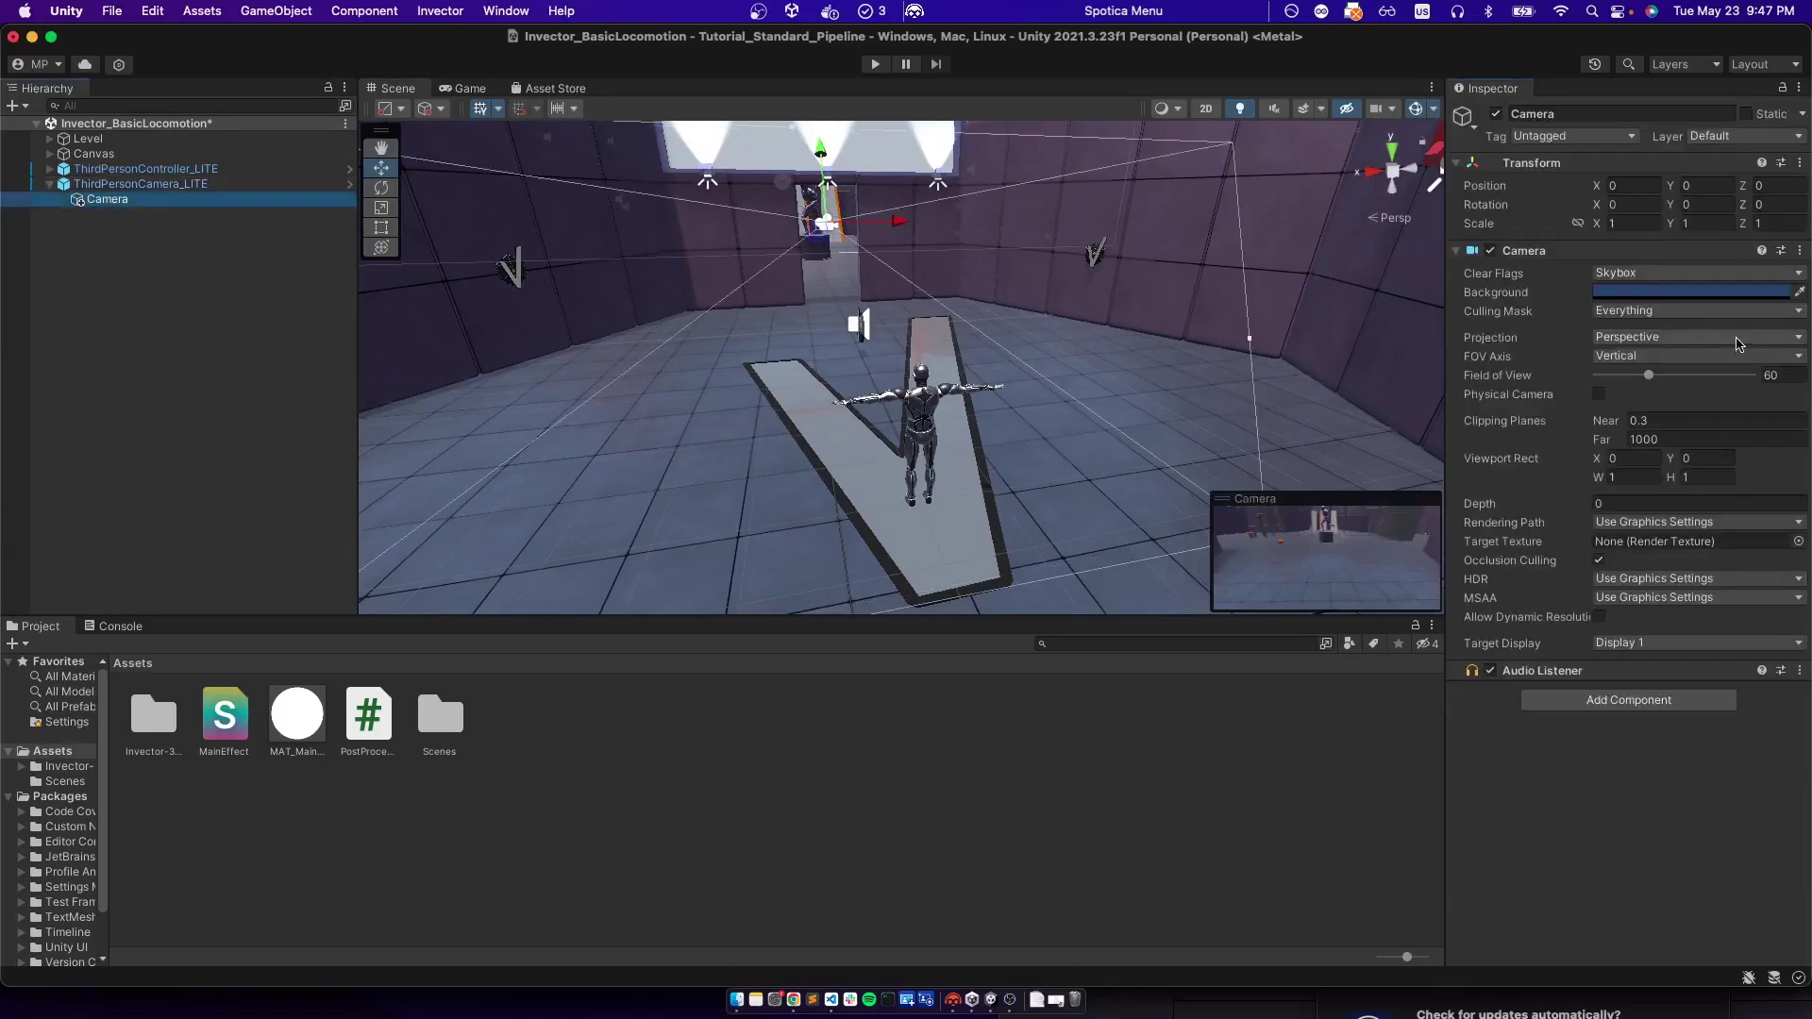
left_click(1633, 311)
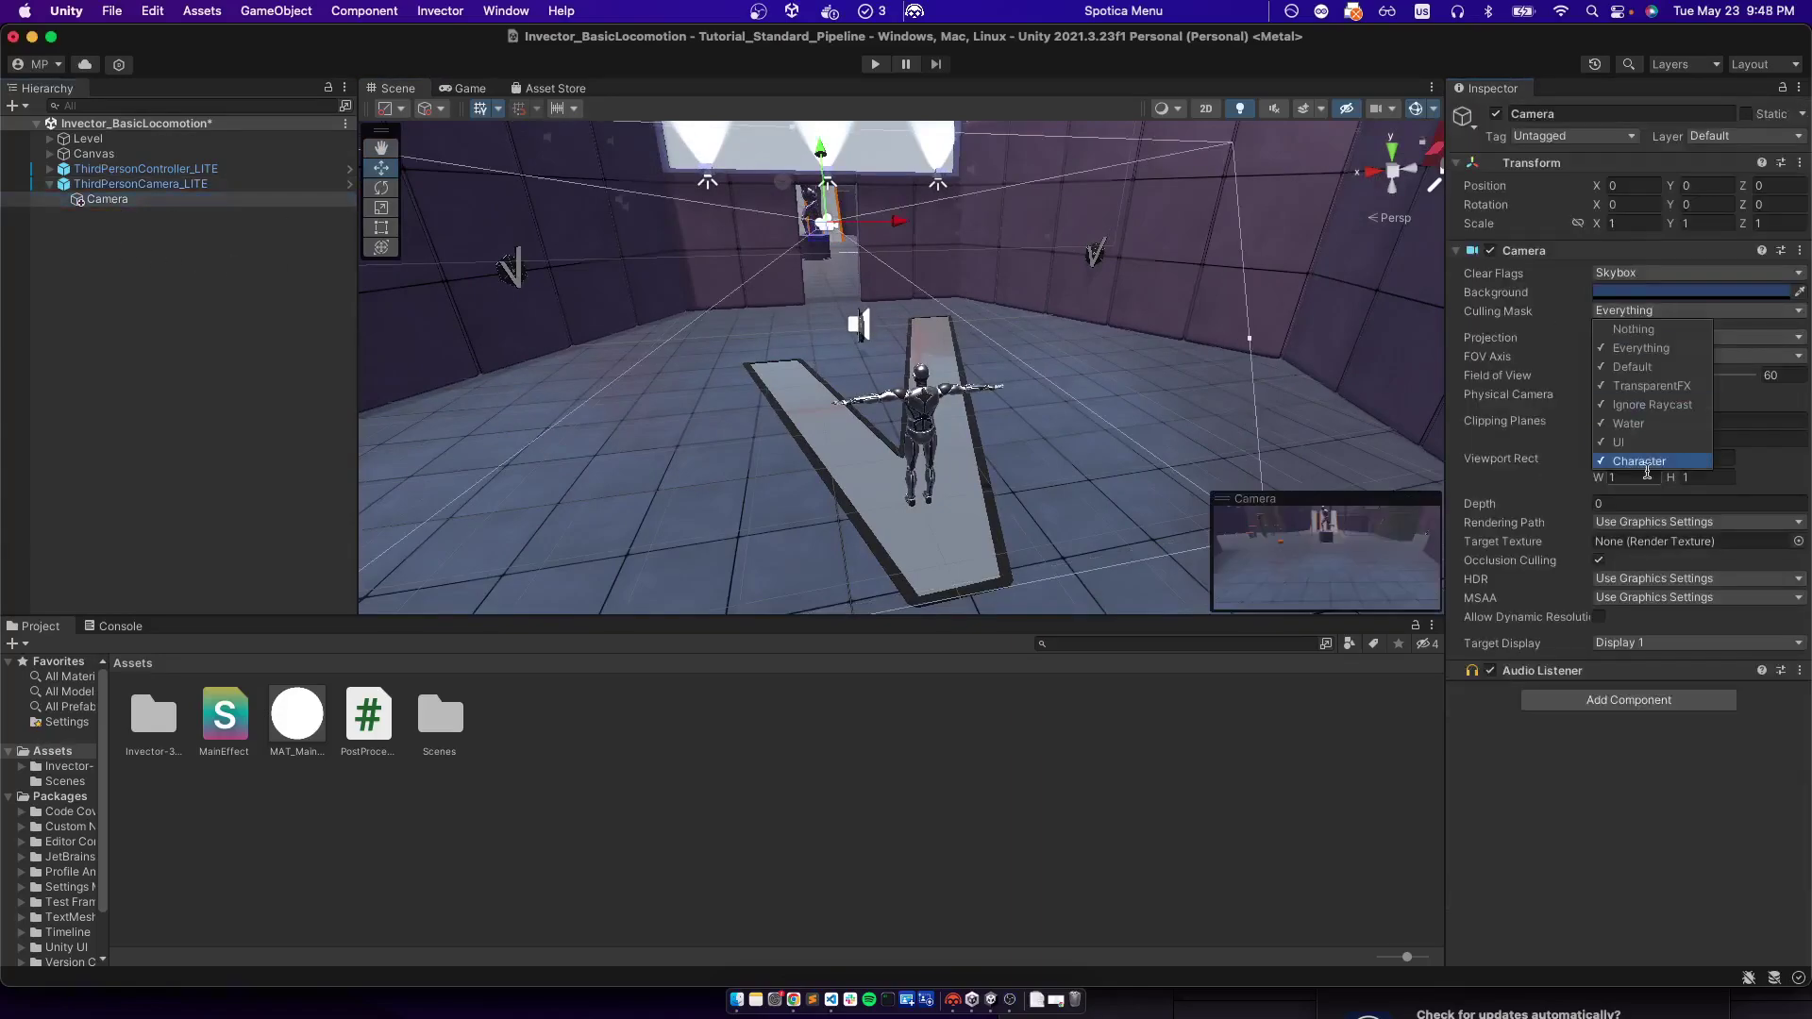
left_click(1630, 329)
left_click(1632, 311)
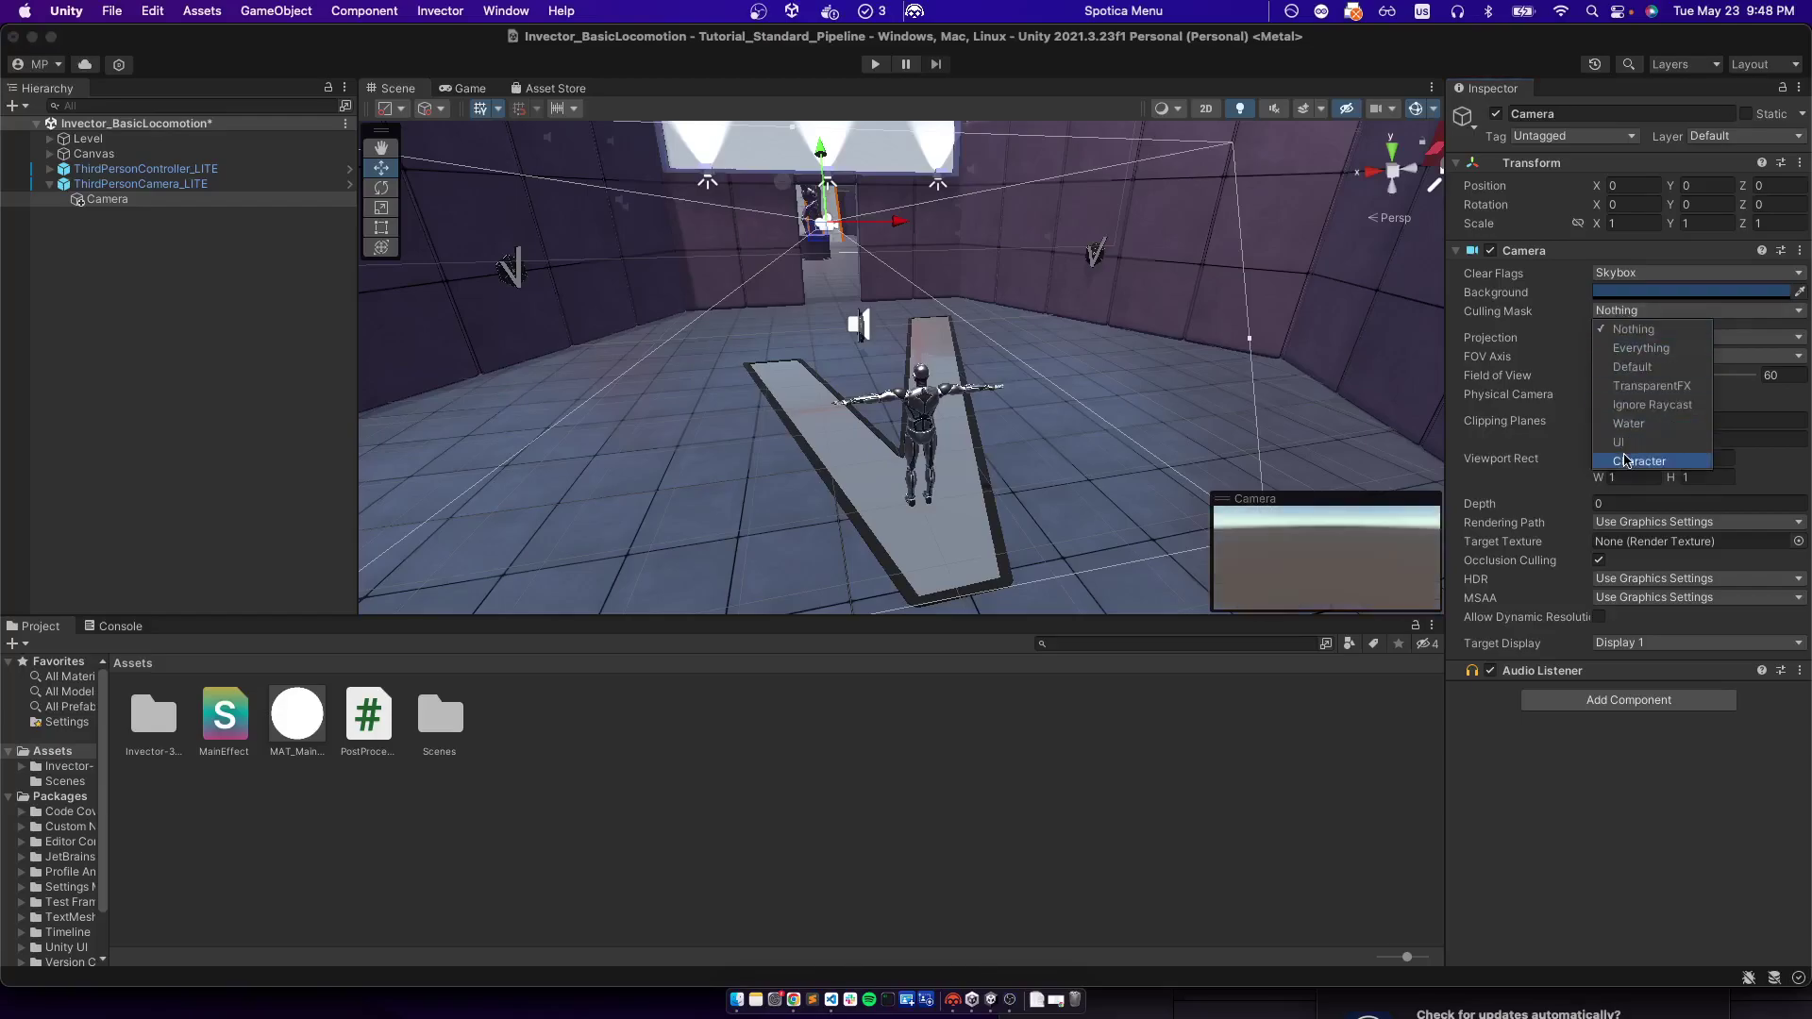
left_click(1627, 462)
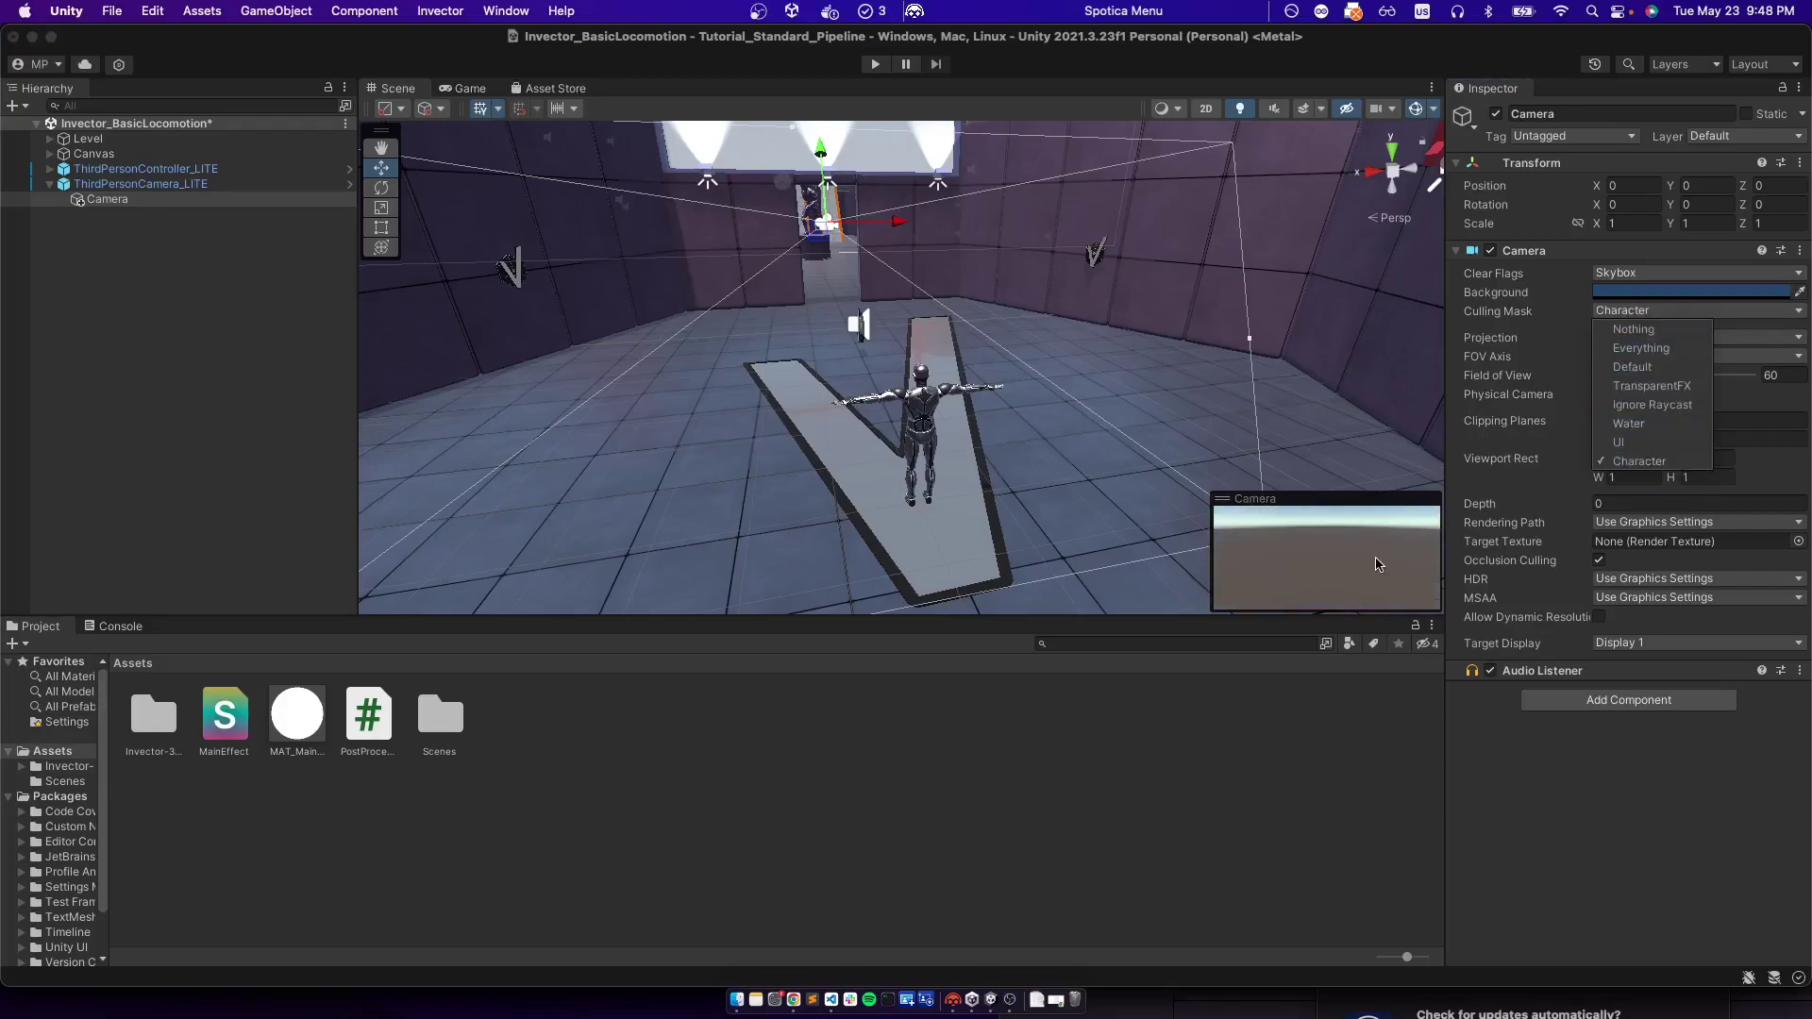
left_click(1278, 745)
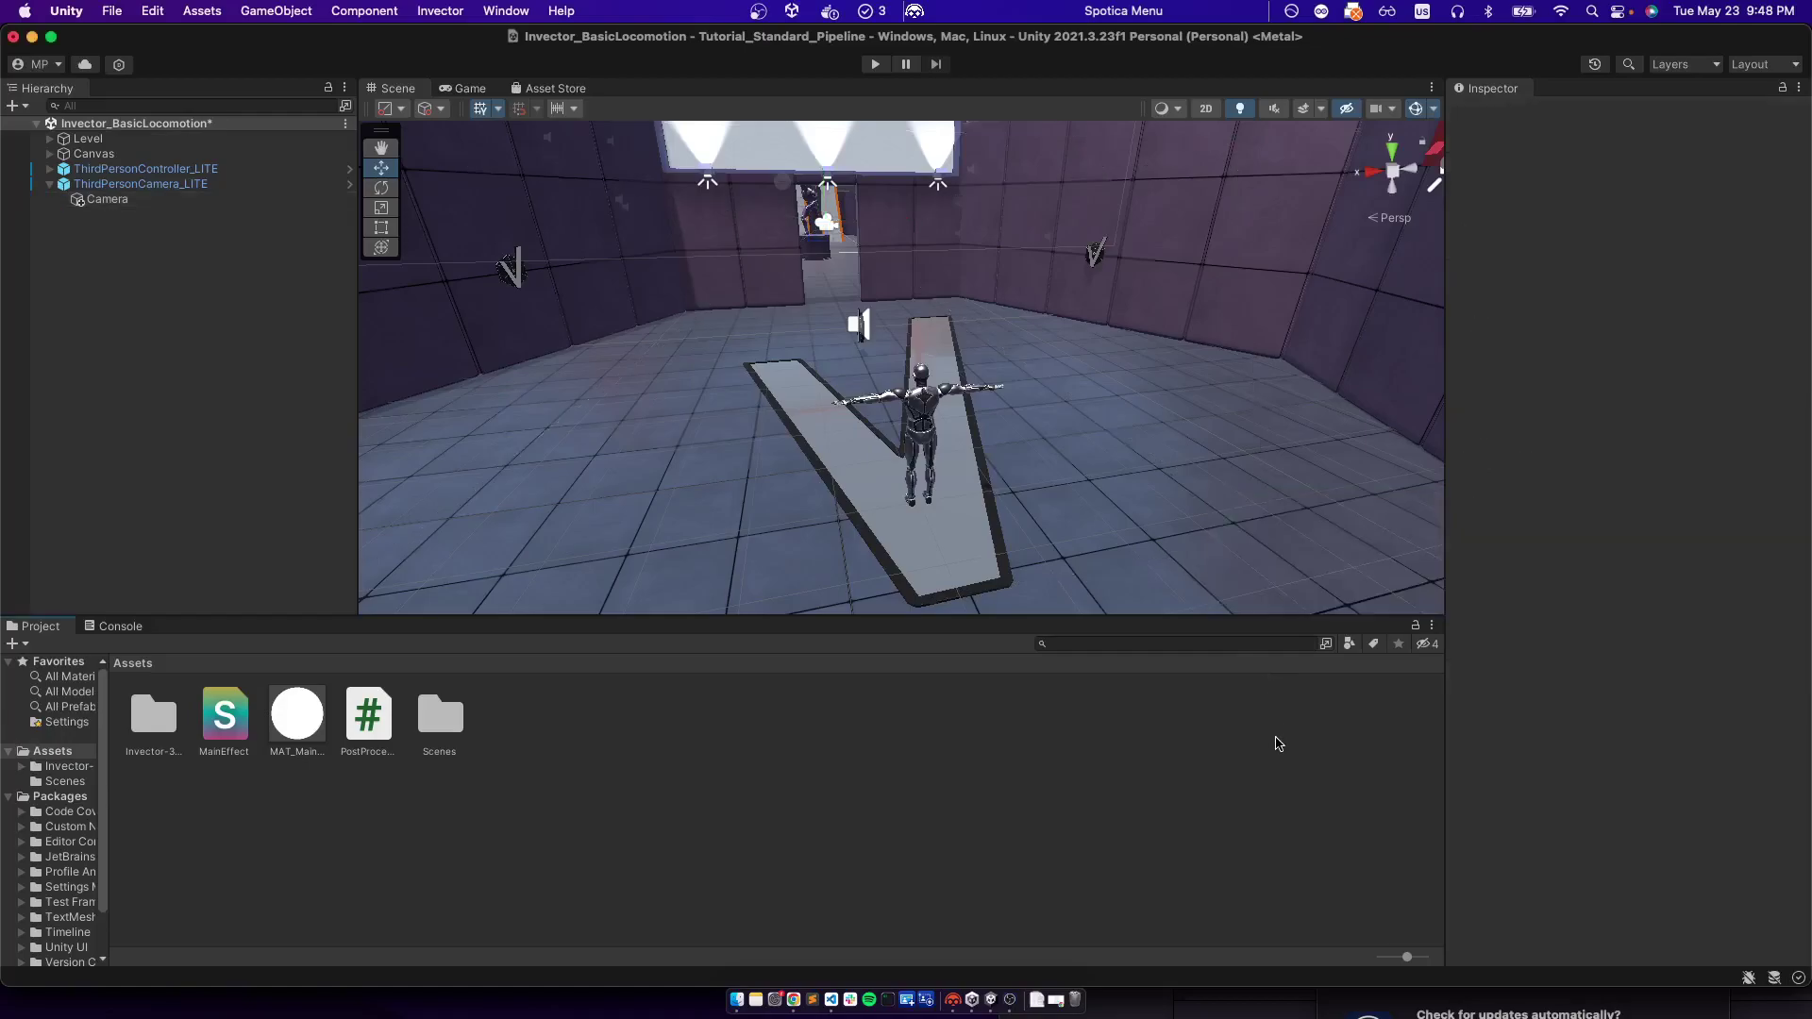
Compare the previews of the child Camera and ThirdPersonCamera_LITE from several angles around the character
left_click(108, 198)
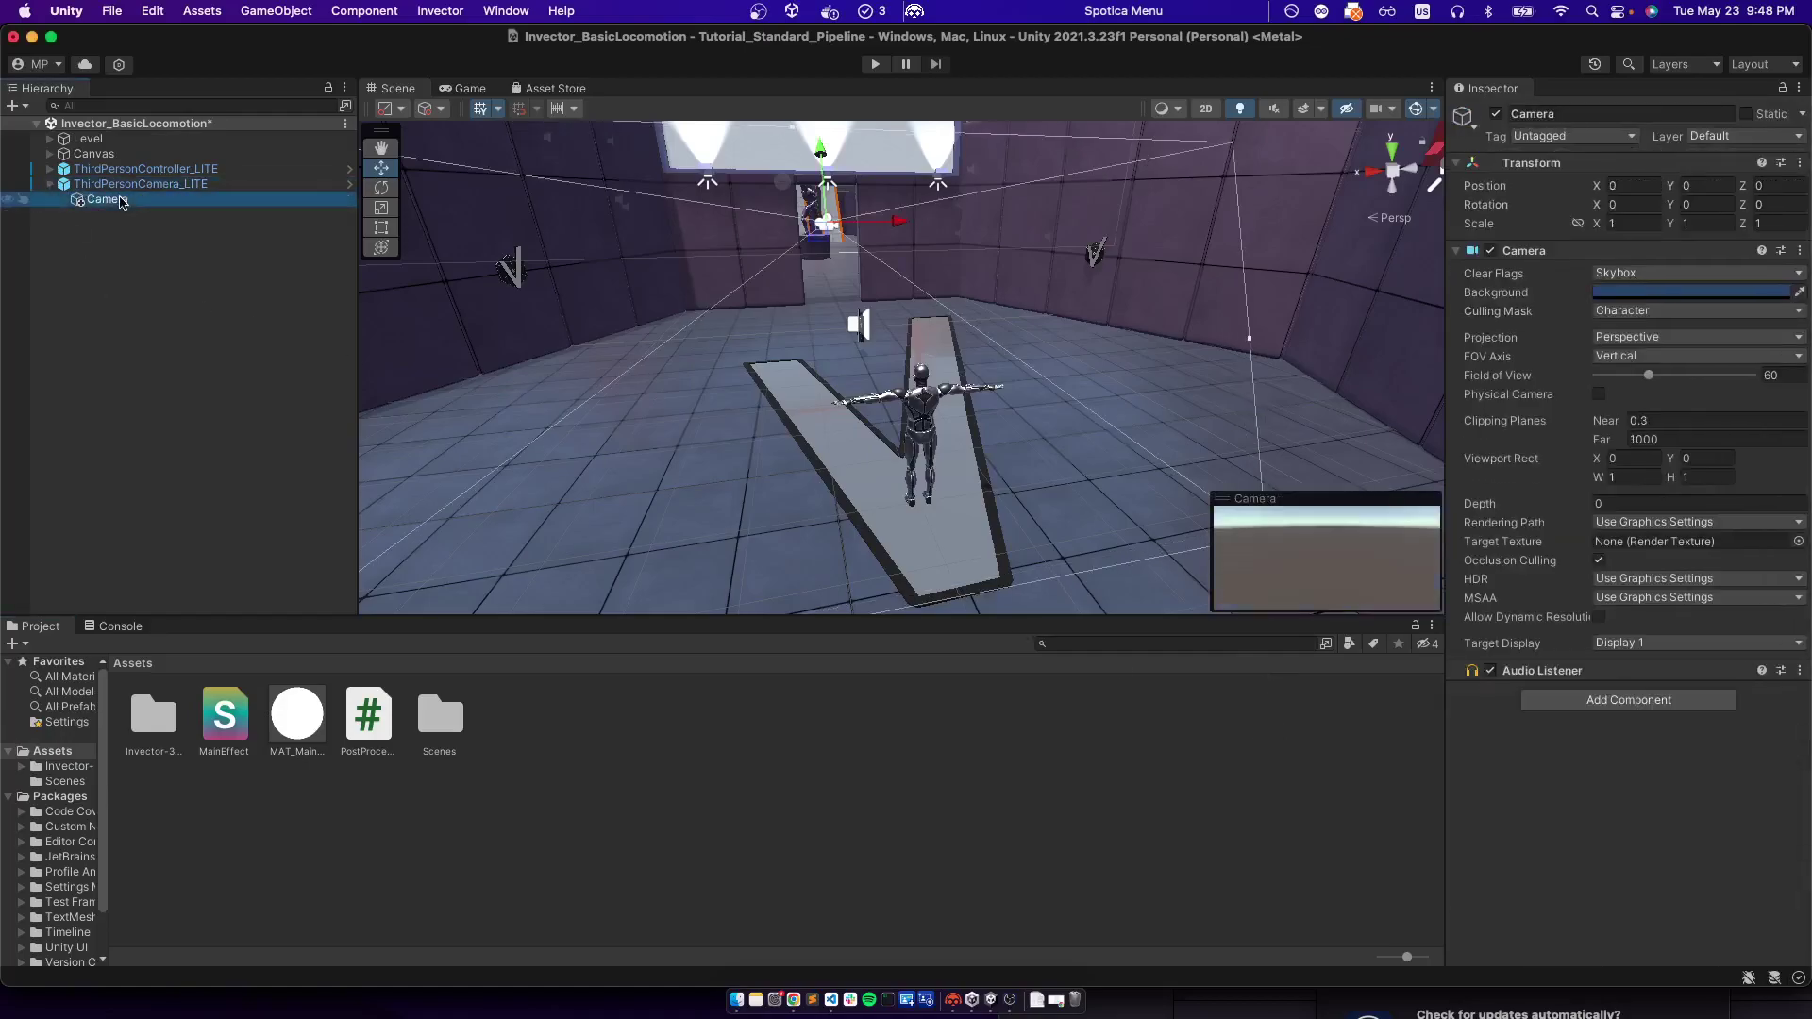
left_click(120, 200)
left_click_drag(640, 273, 642, 231, "alt")
double_click(104, 184)
left_click_drag(508, 244, 902, 407, "alt")
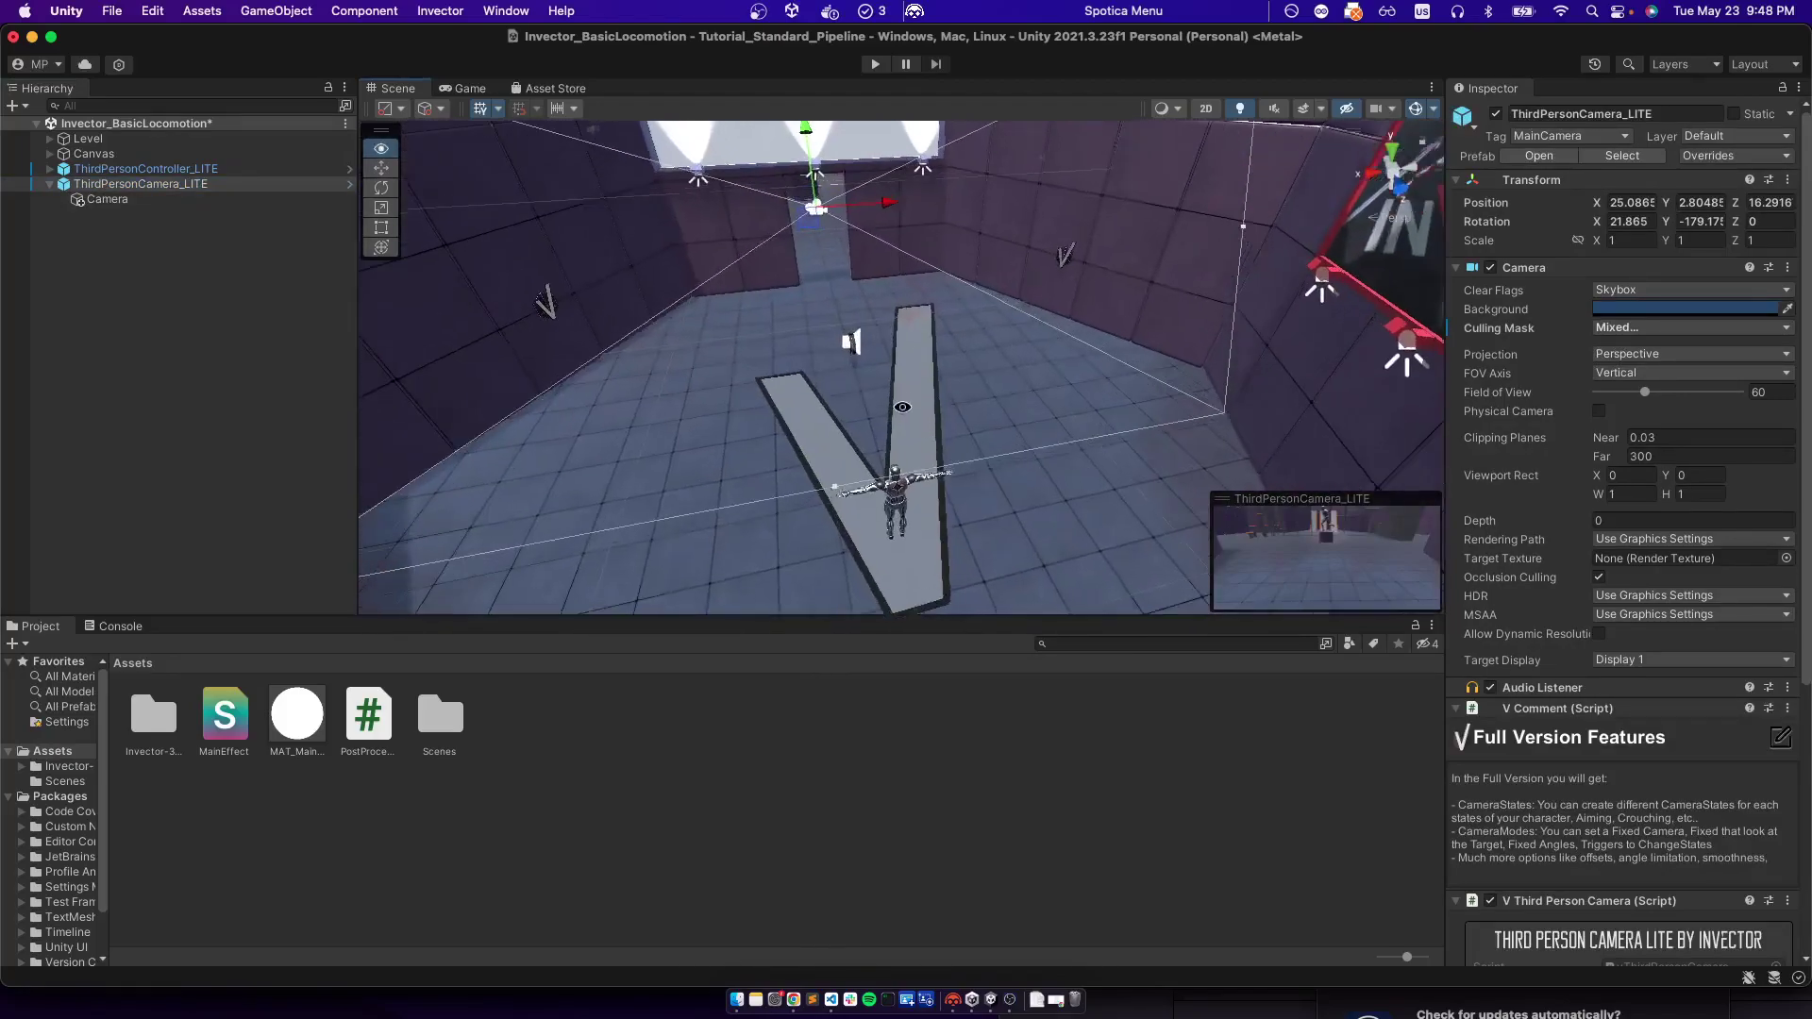
middle_click_drag(902, 407, 879, 323)
scroll(879, 323, "up", 3)
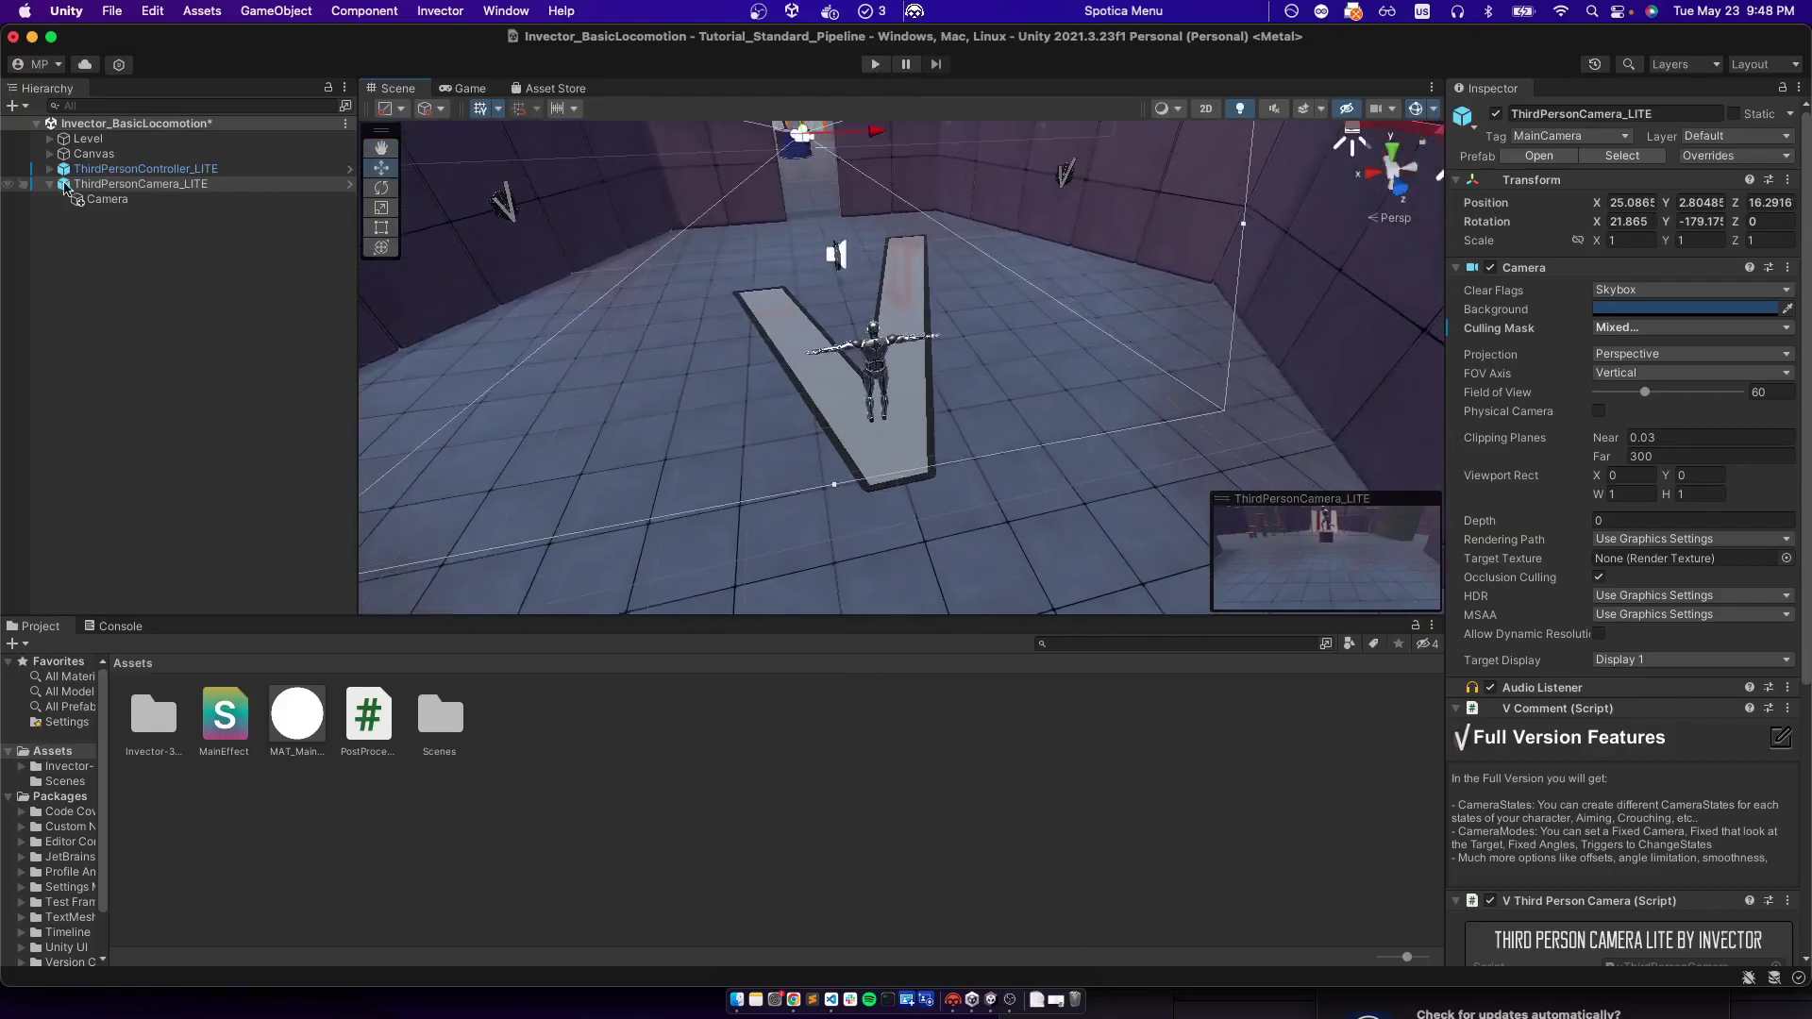
Move ThirdPersonCamera_LITE above and behind the character, to about X 25.25, Y 7.49, Z 27.98
key("e")
key("t")
mouse_move(810, 163)
left_mouse_down("alt")
mouse_move(809, 247)
mouse_move(849, 324)
mouse_move(607, 417)
mouse_move(966, 352)
left_mouse_up("alt")
scroll(966, 352, "down", 2, "alt")
left_click_drag(684, 353, 1041, 463)
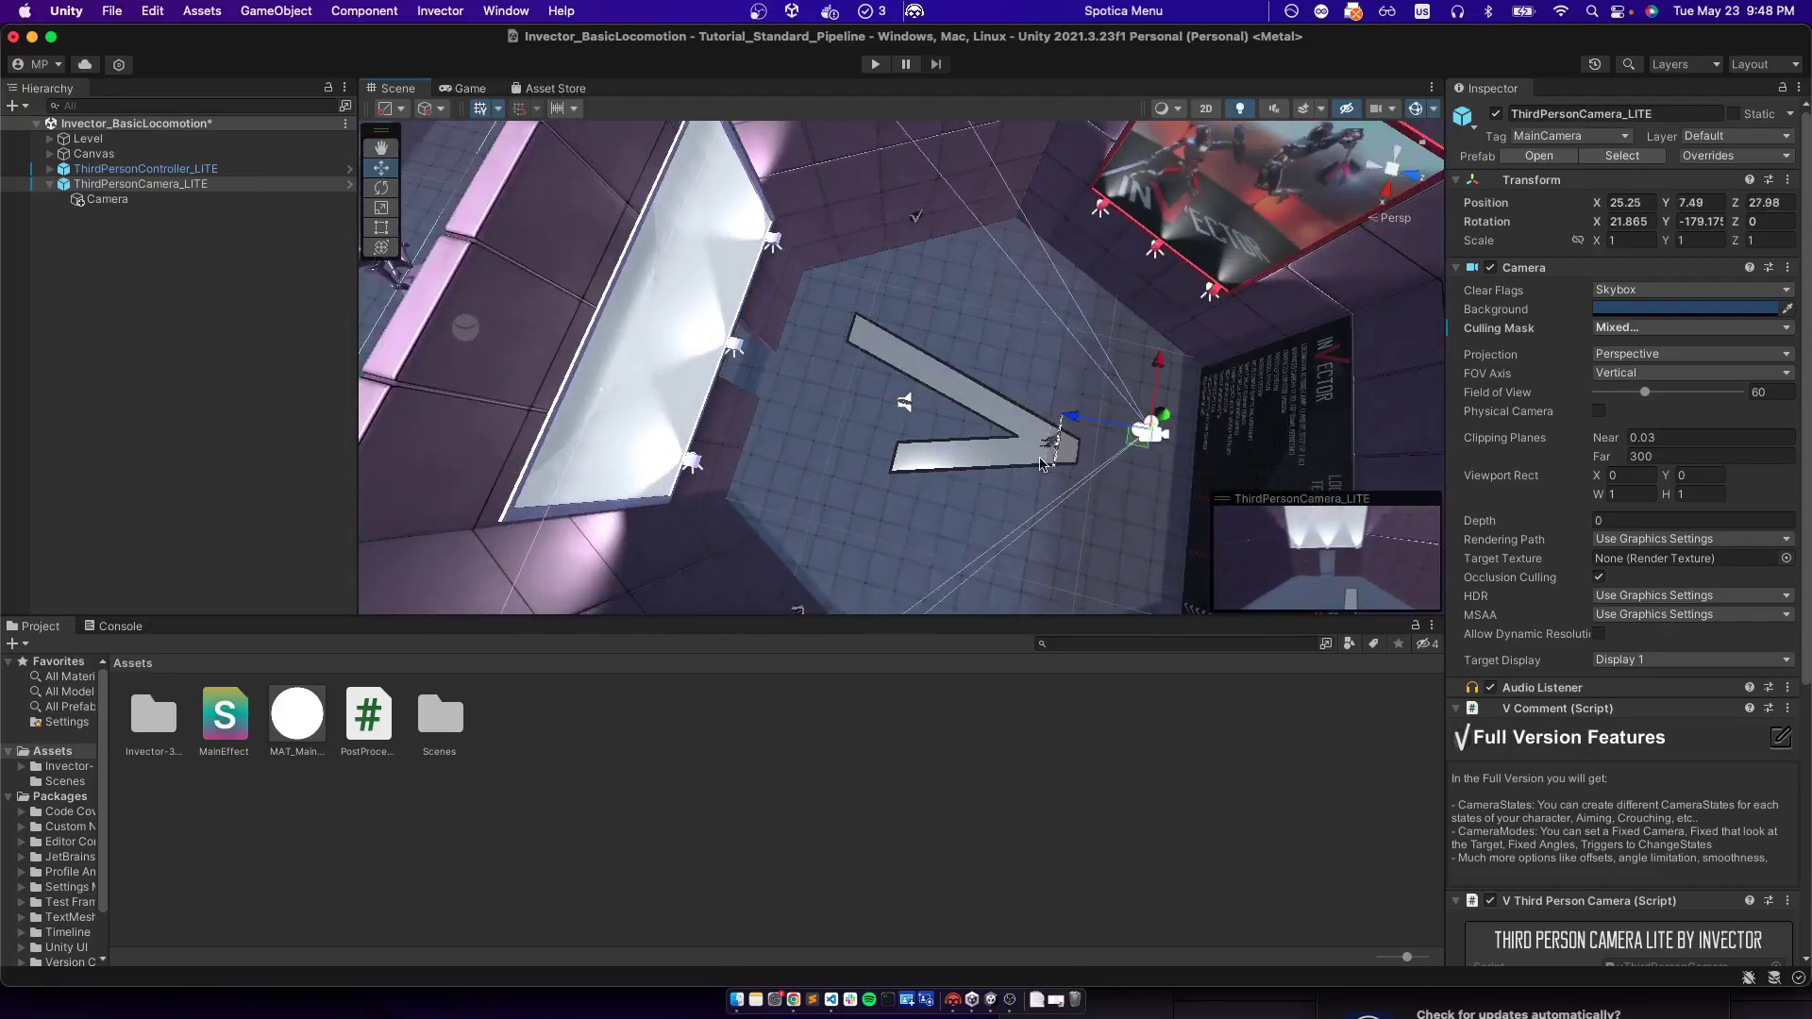
Rotate ThirdPersonCamera_LITE to look down at the character, to about X 75.7, Y -506.9, Z 7.7
key("e")
left_click_drag(1131, 502, 1811, 389)
left_click_drag(1208, 456, 1109, 242)
key("super+z")
scroll(1034, 386, "down", 5, "alt")
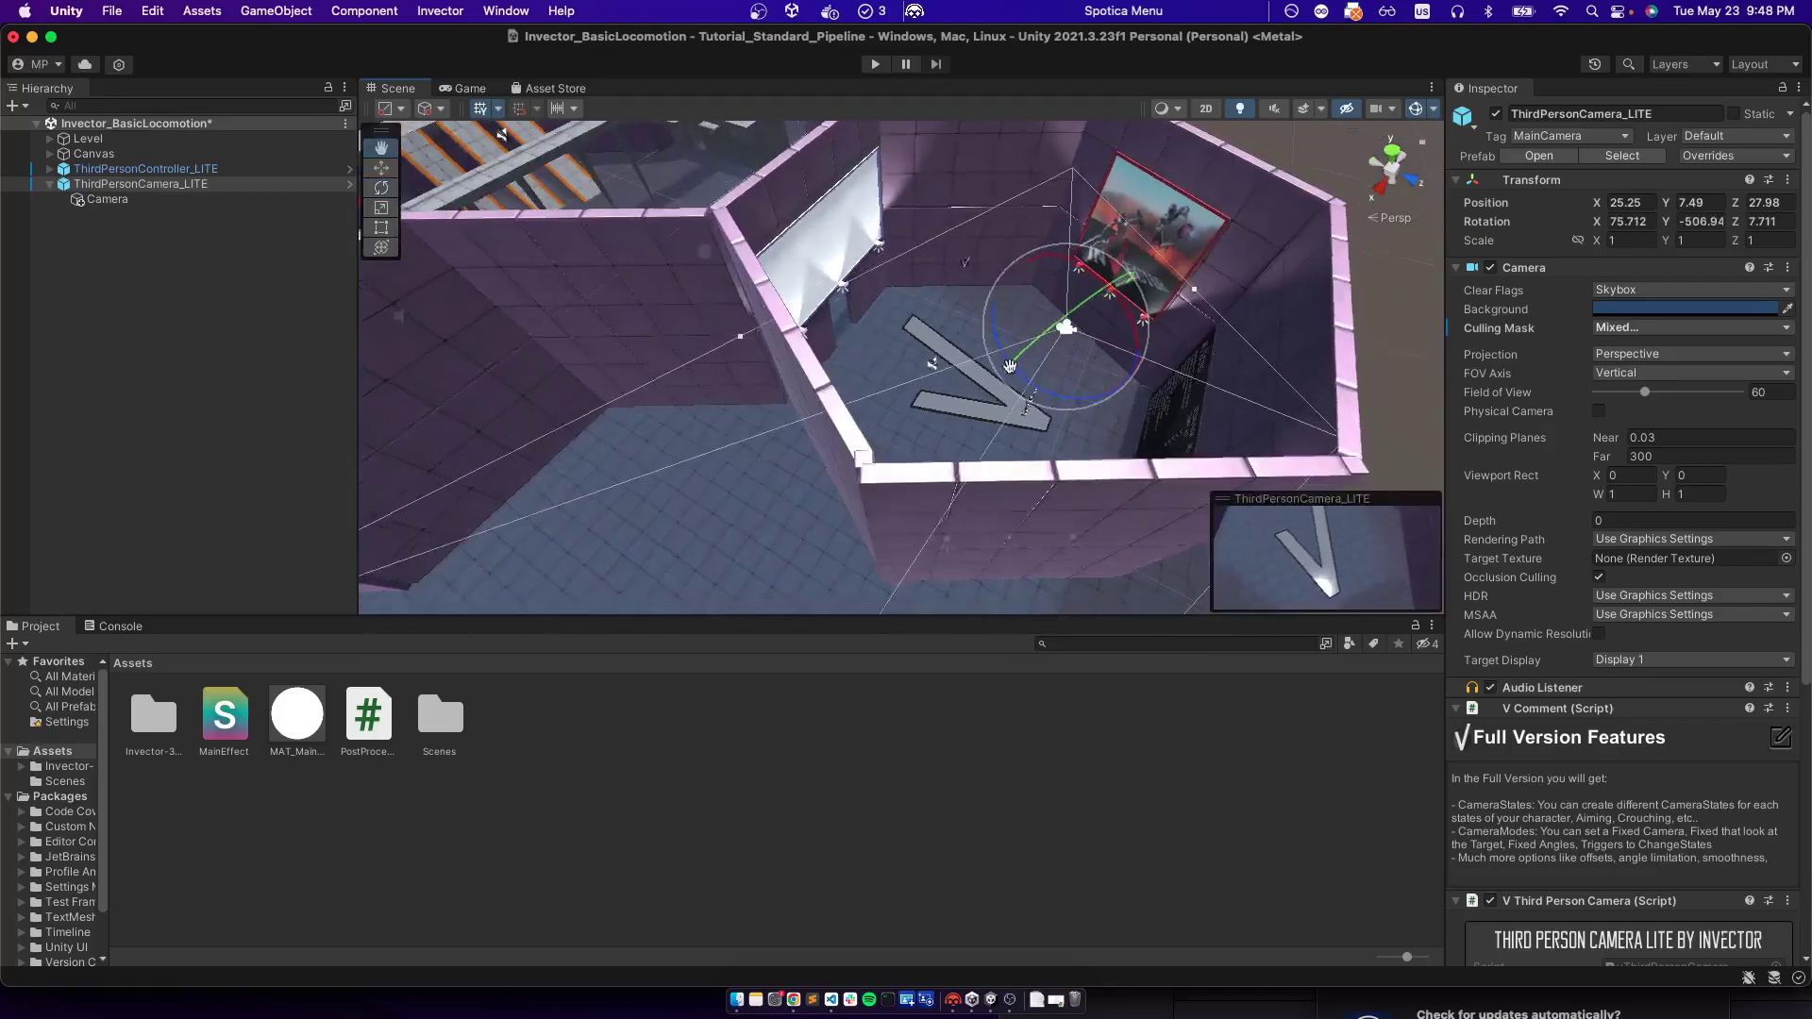
Examine what the child Camera renders compared with ThirdPersonCamera_LITE by alternating between their previews
scroll(1033, 386, "up", 8, "alt")
middle_click_drag(1033, 386, 1030, 410, "alt")
left_click_drag(1030, 411, 986, 357, "alt")
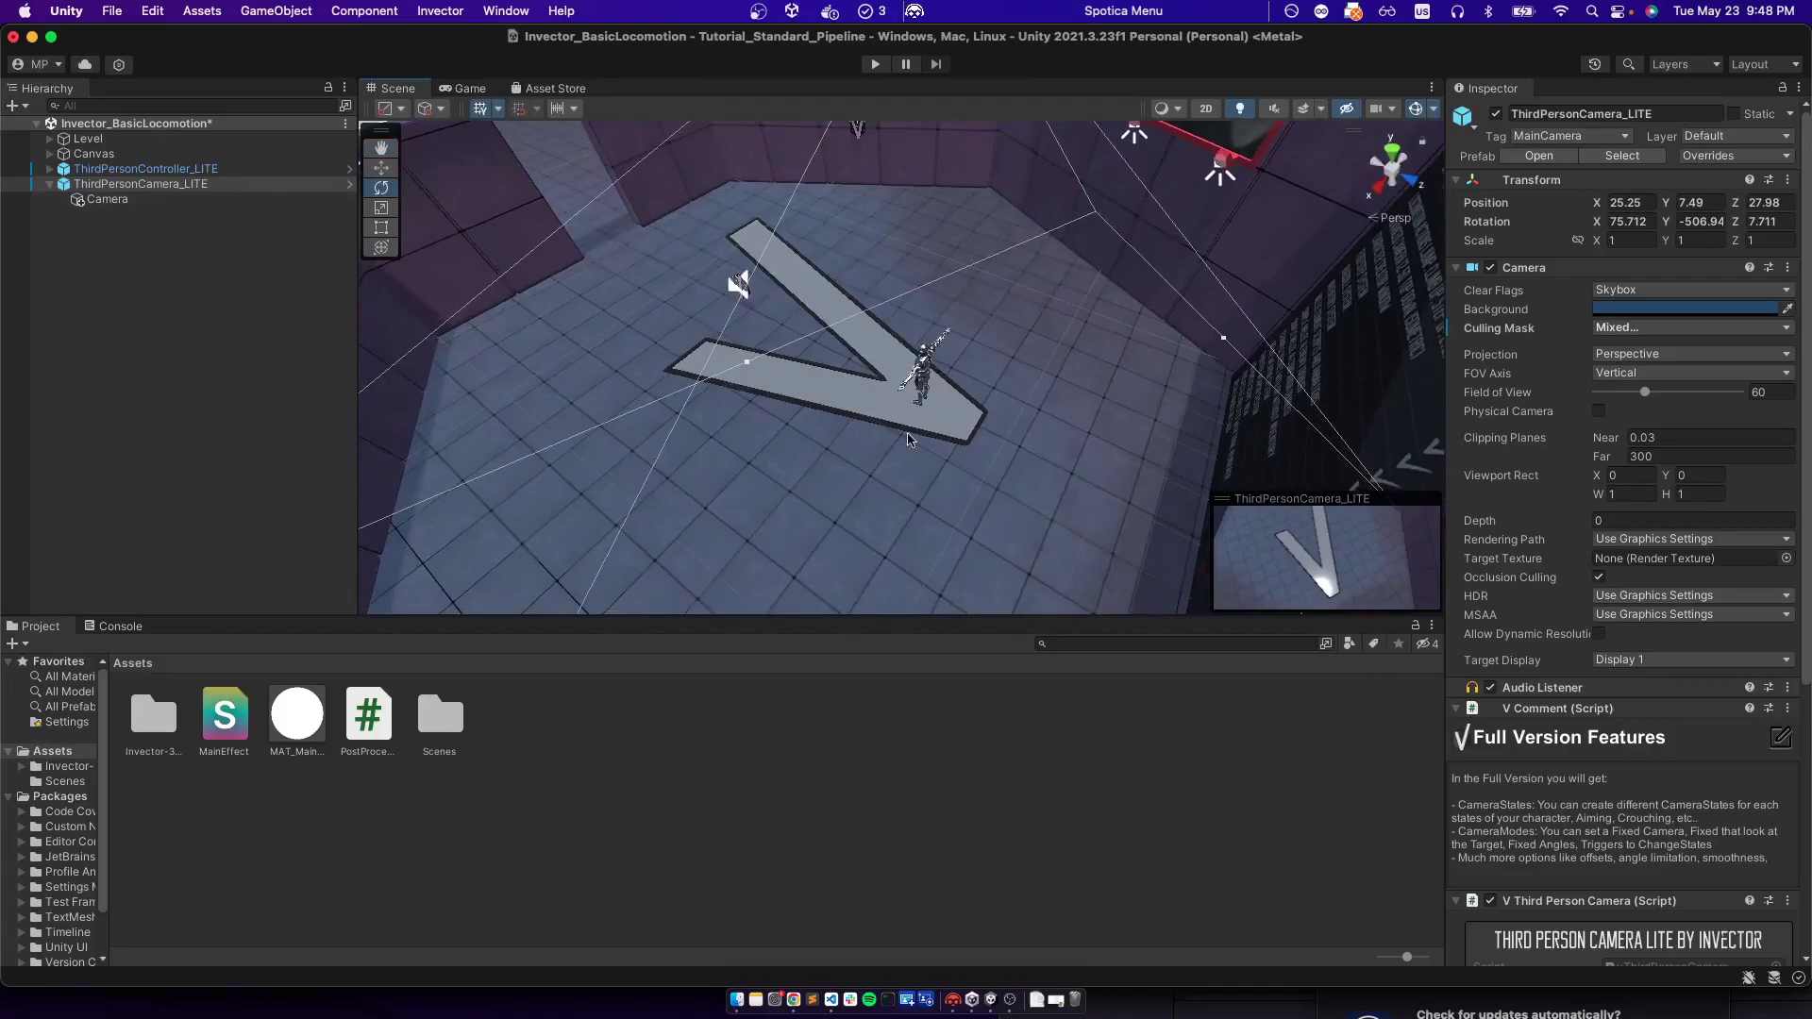
left_click(130, 202)
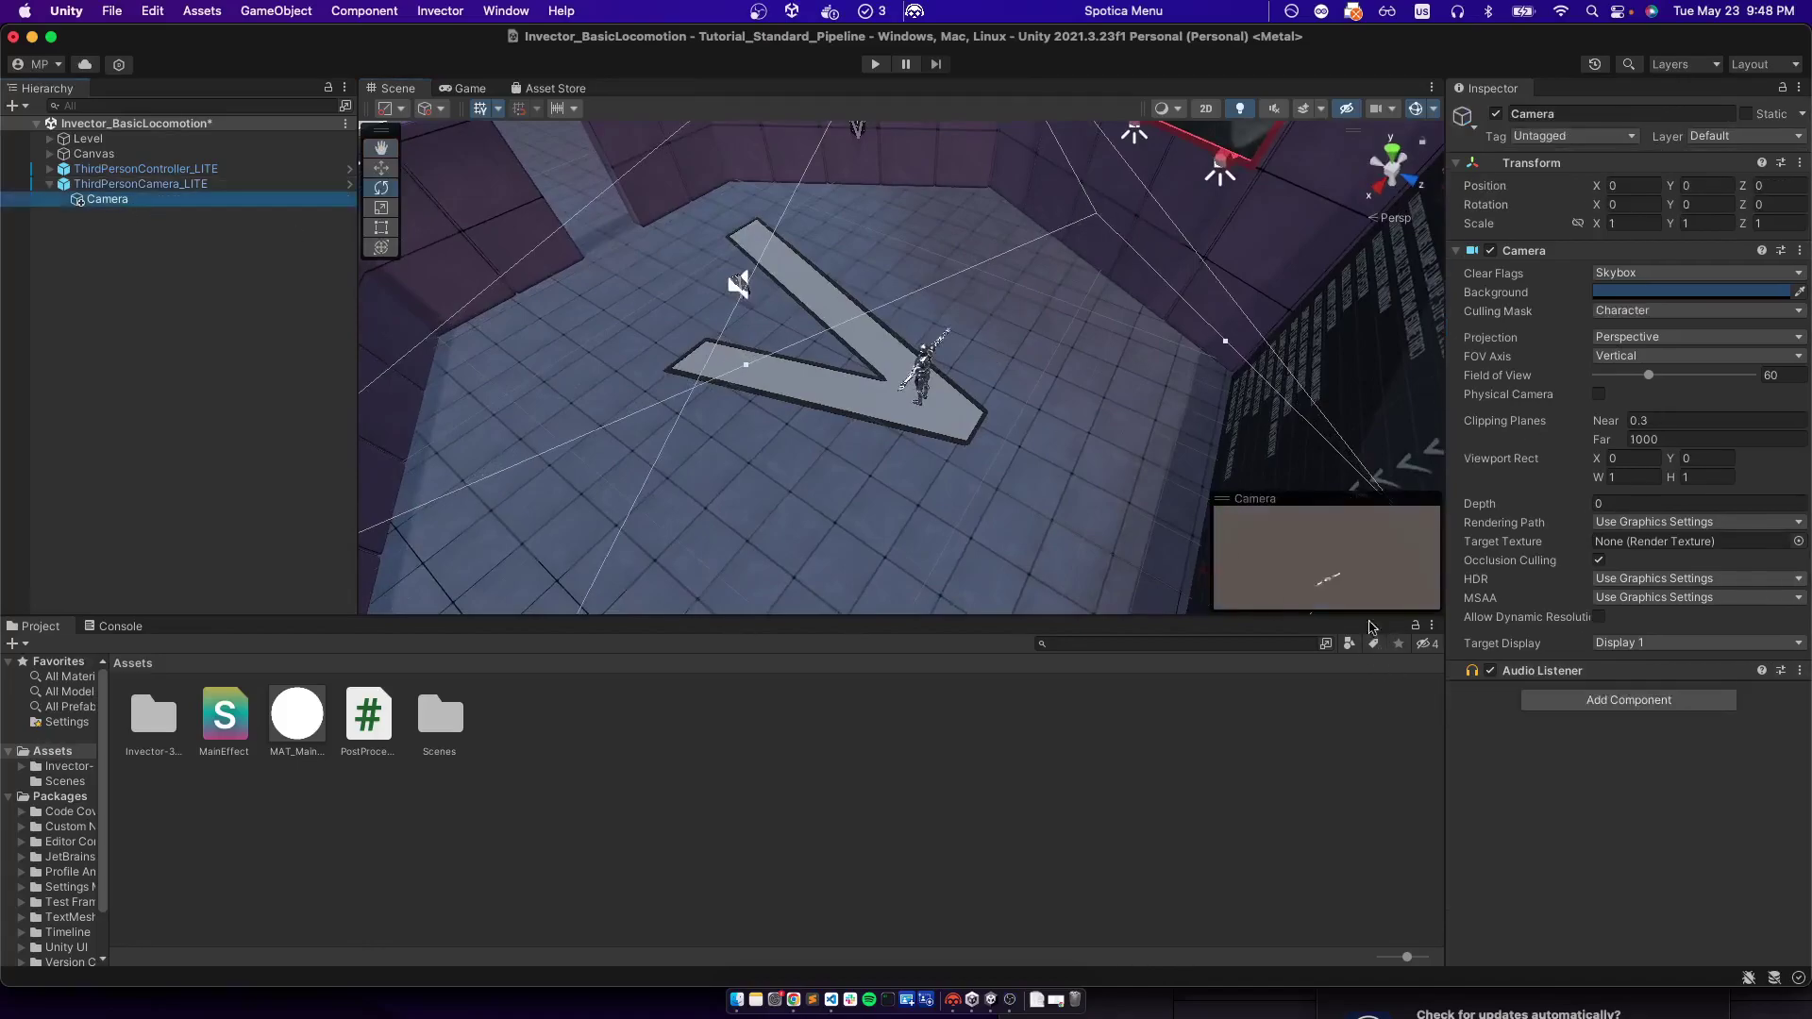
left_click(122, 184)
left_click(114, 200)
left_click(120, 189)
left_click(115, 199)
left_click(106, 187)
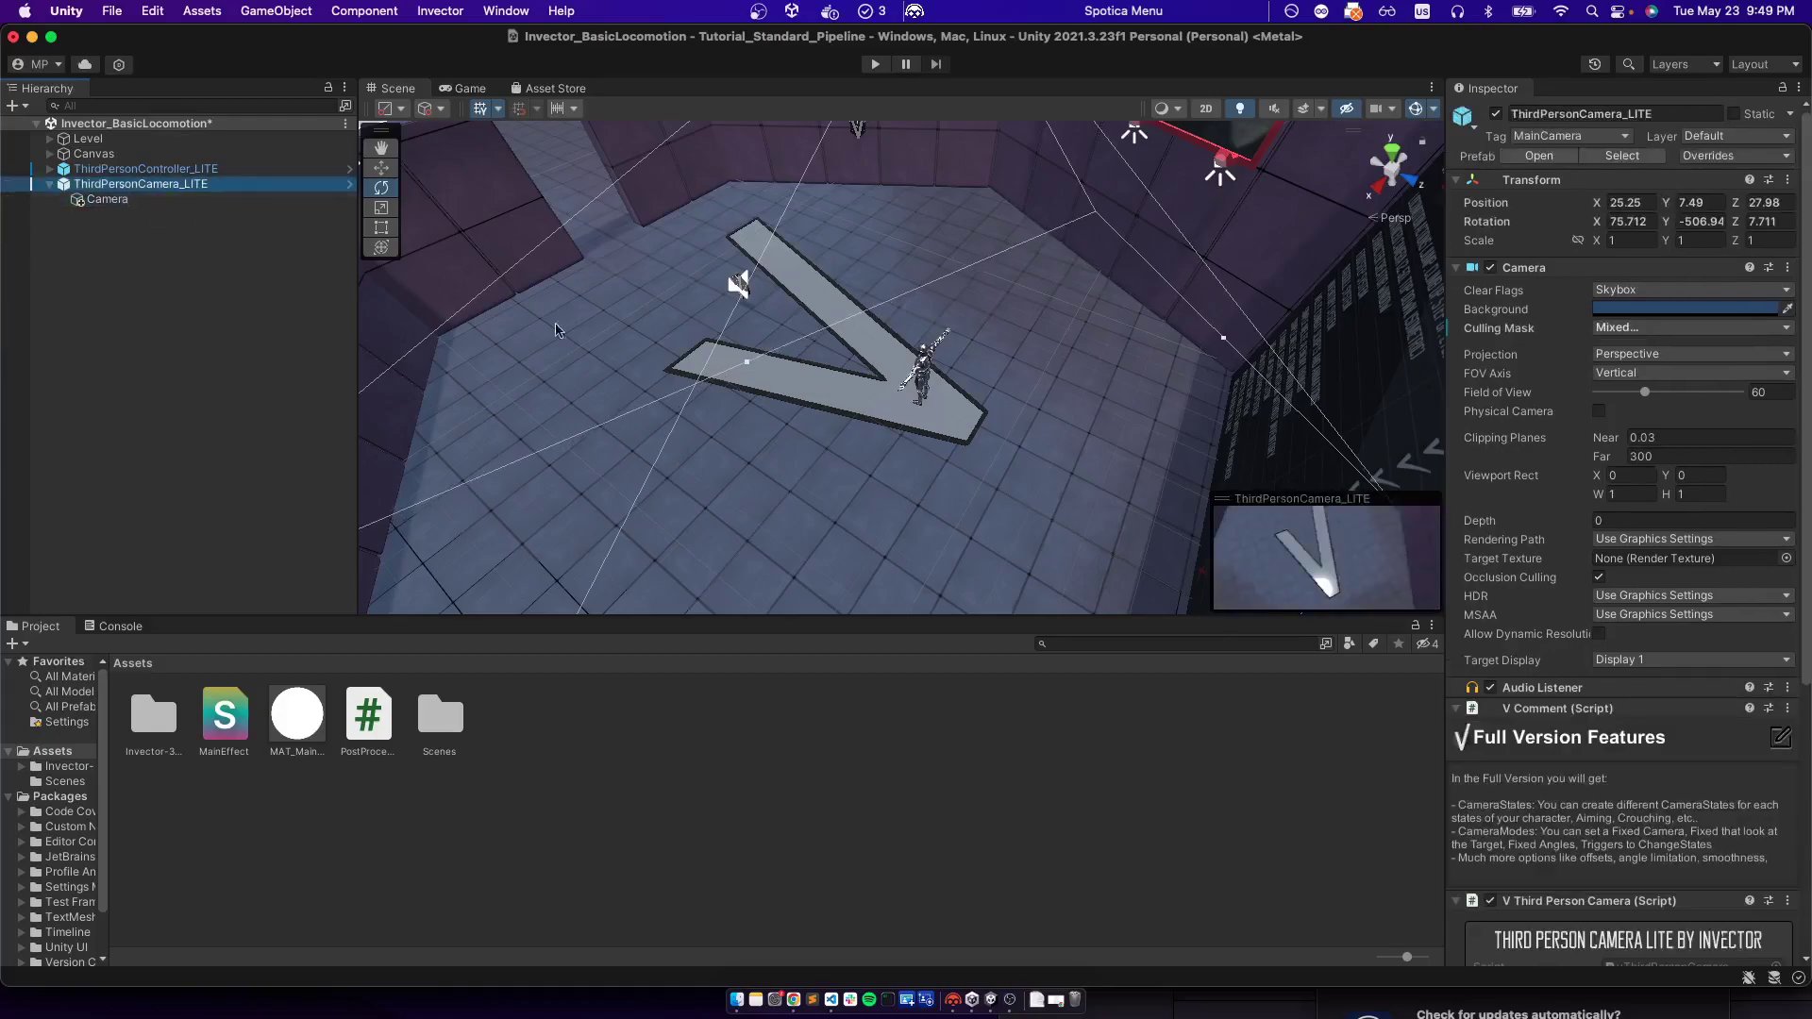
left_click(106, 199)
mouse_move(750, 380)
middle_mouse_down()
mouse_move(758, 436)
mouse_move(760, 396)
middle_mouse_up()
left_click(154, 273)
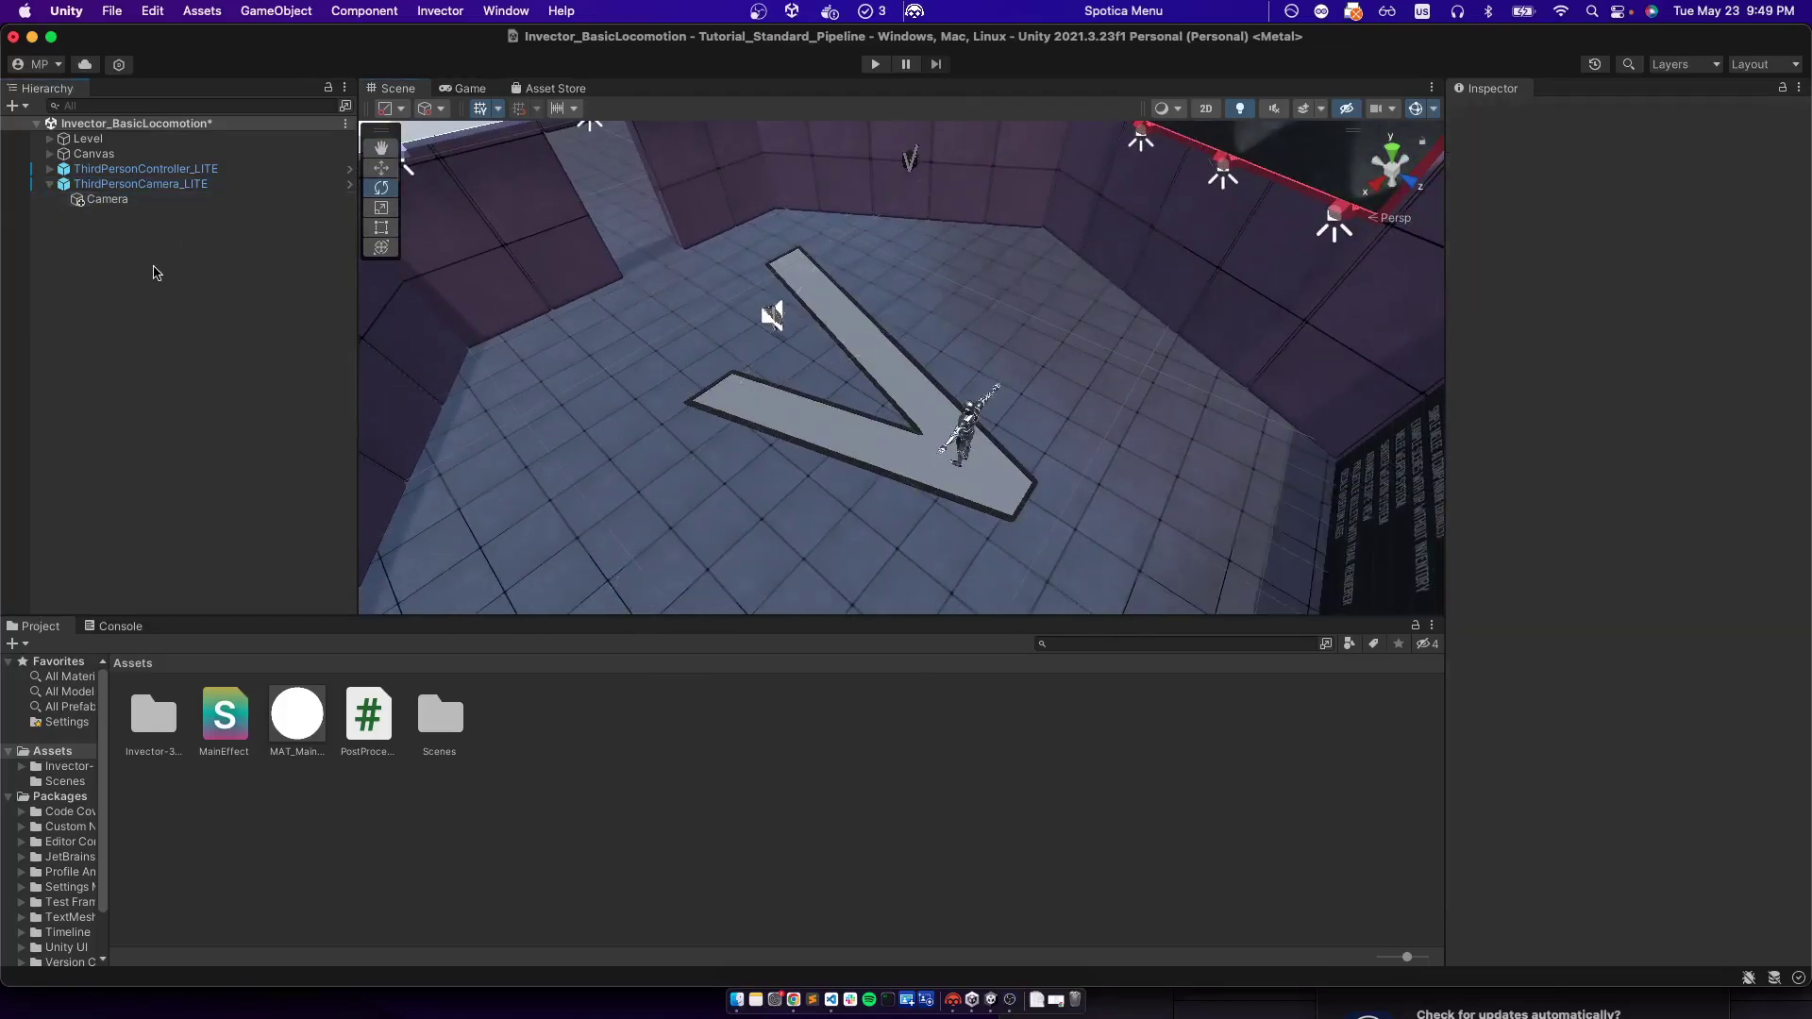
left_click(121, 200)
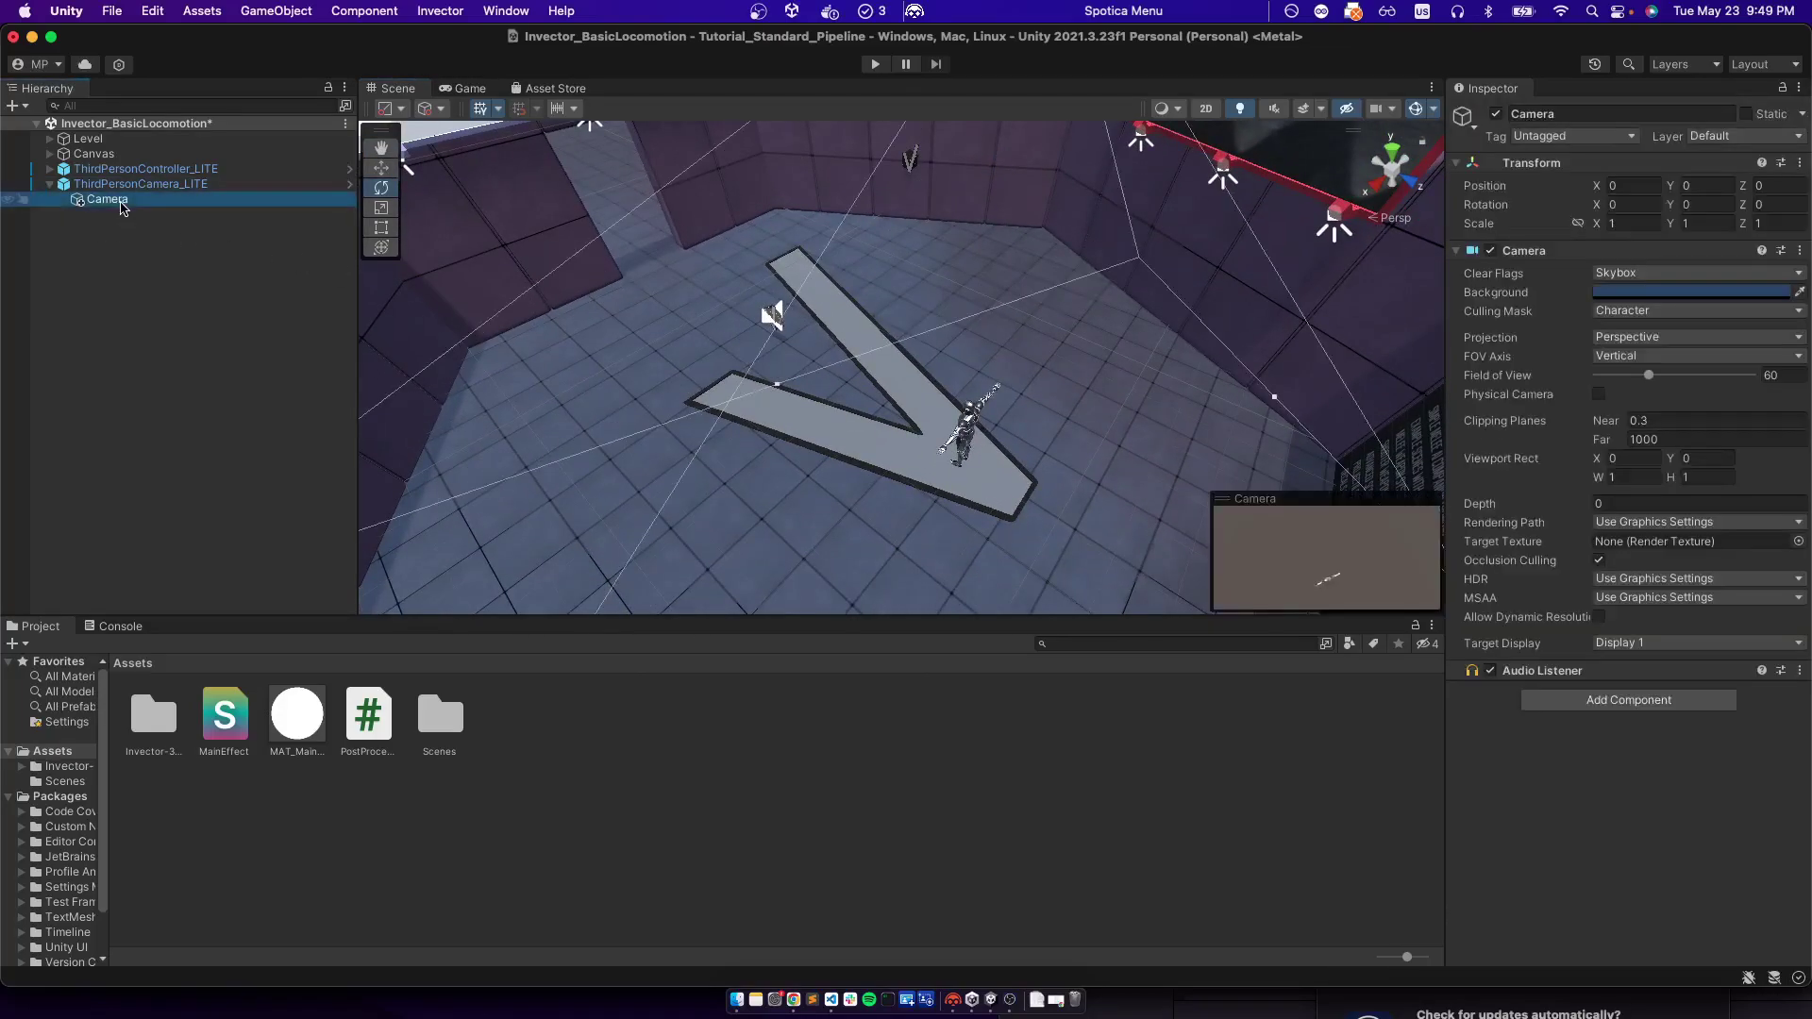
Create a render texture with the default name in Assets and assign it as the child Camera's Target Texture
right_click(563, 721)
mouse_move(623, 464)
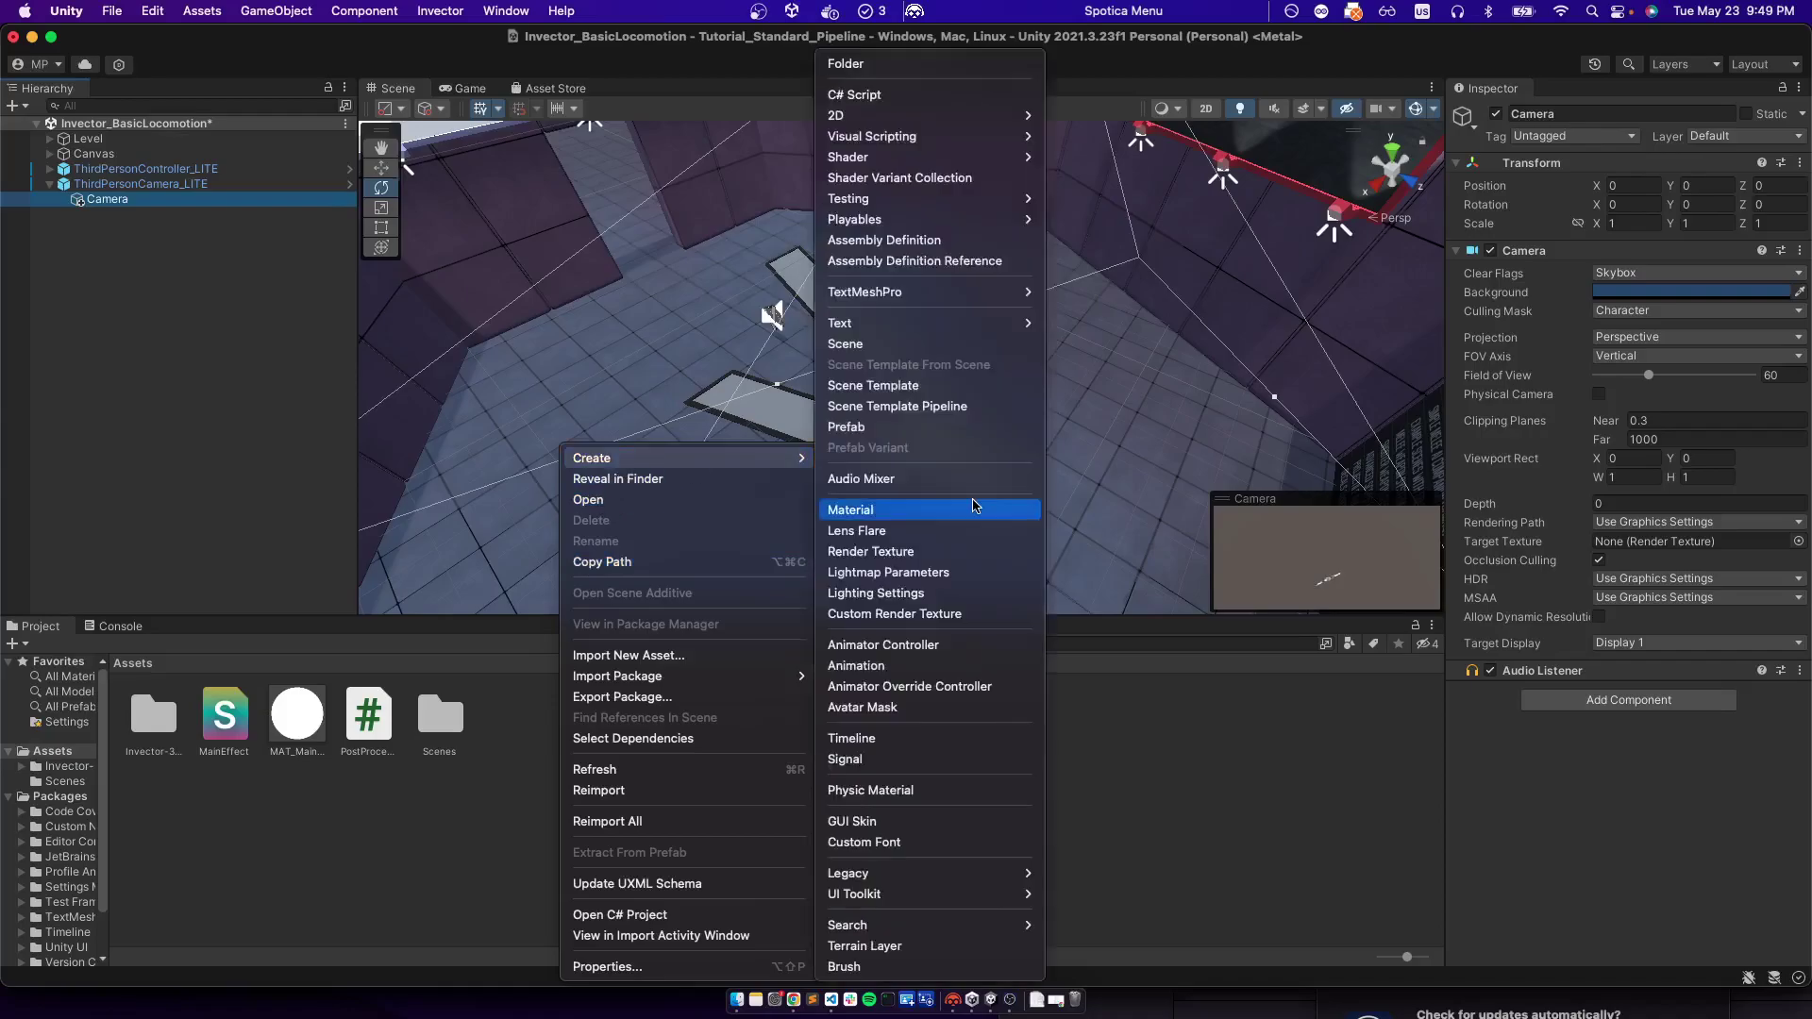
left_click(943, 551)
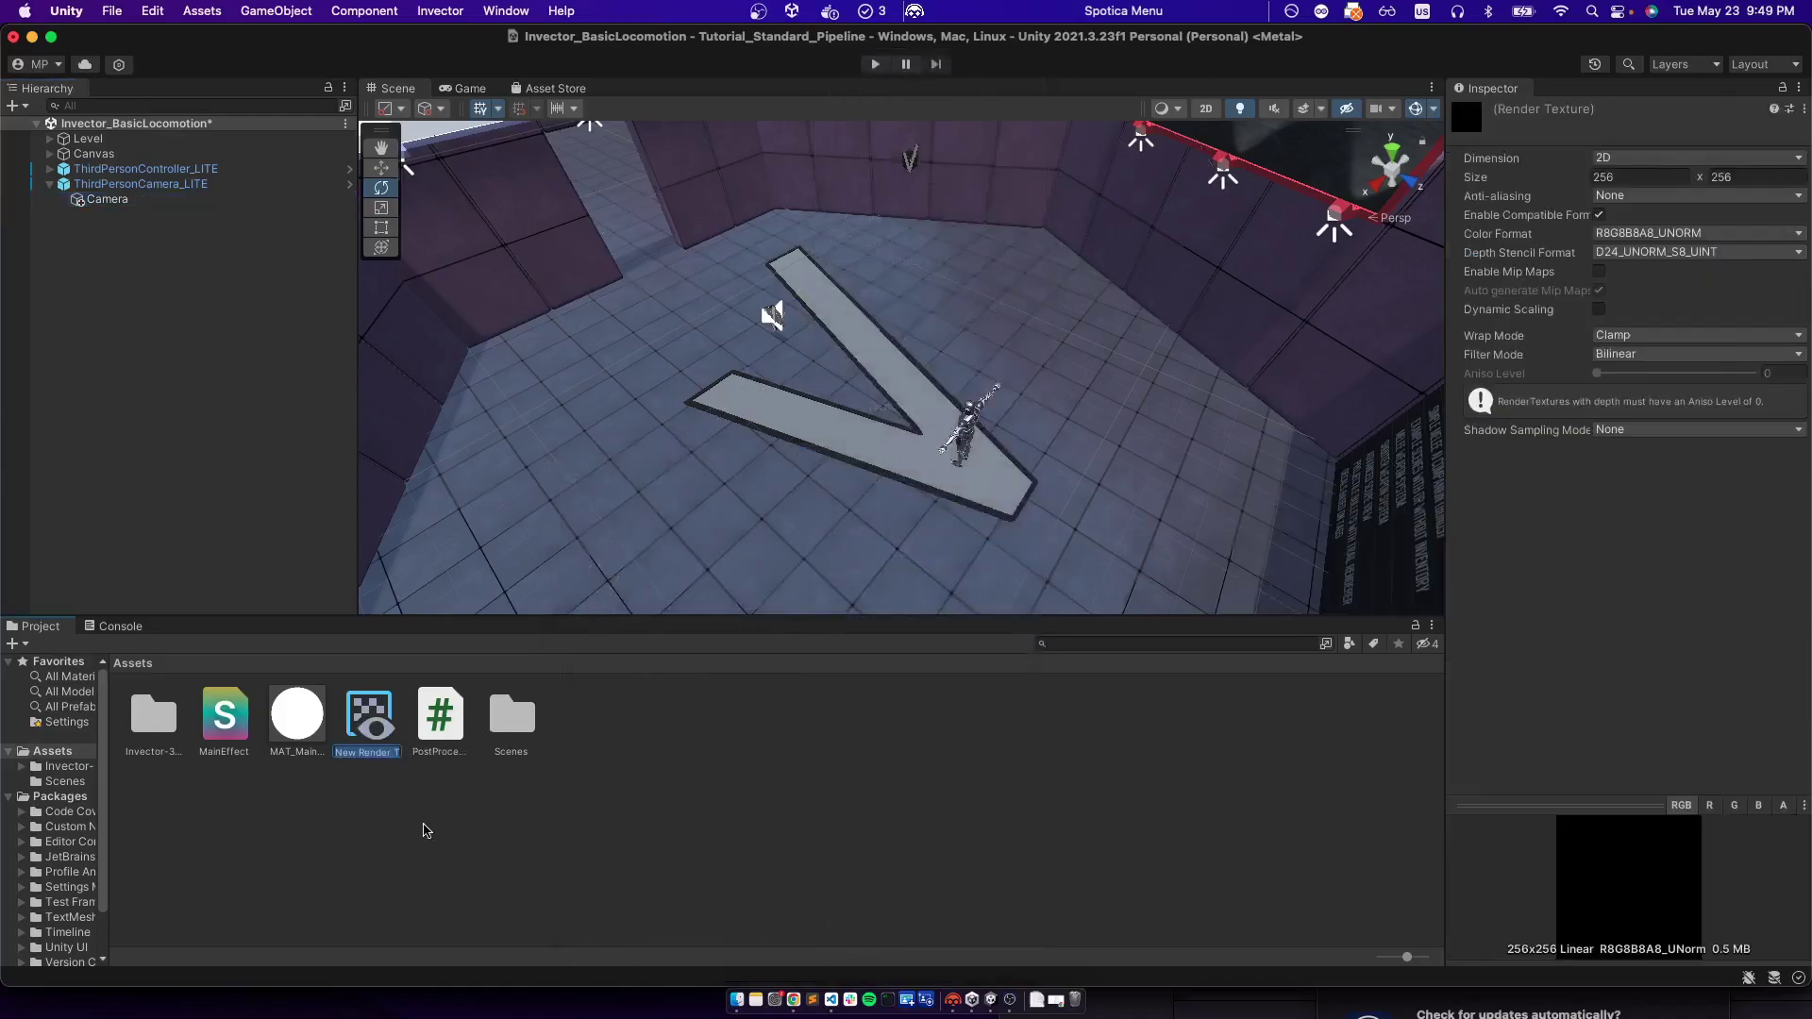
key("Return")
left_click(110, 201)
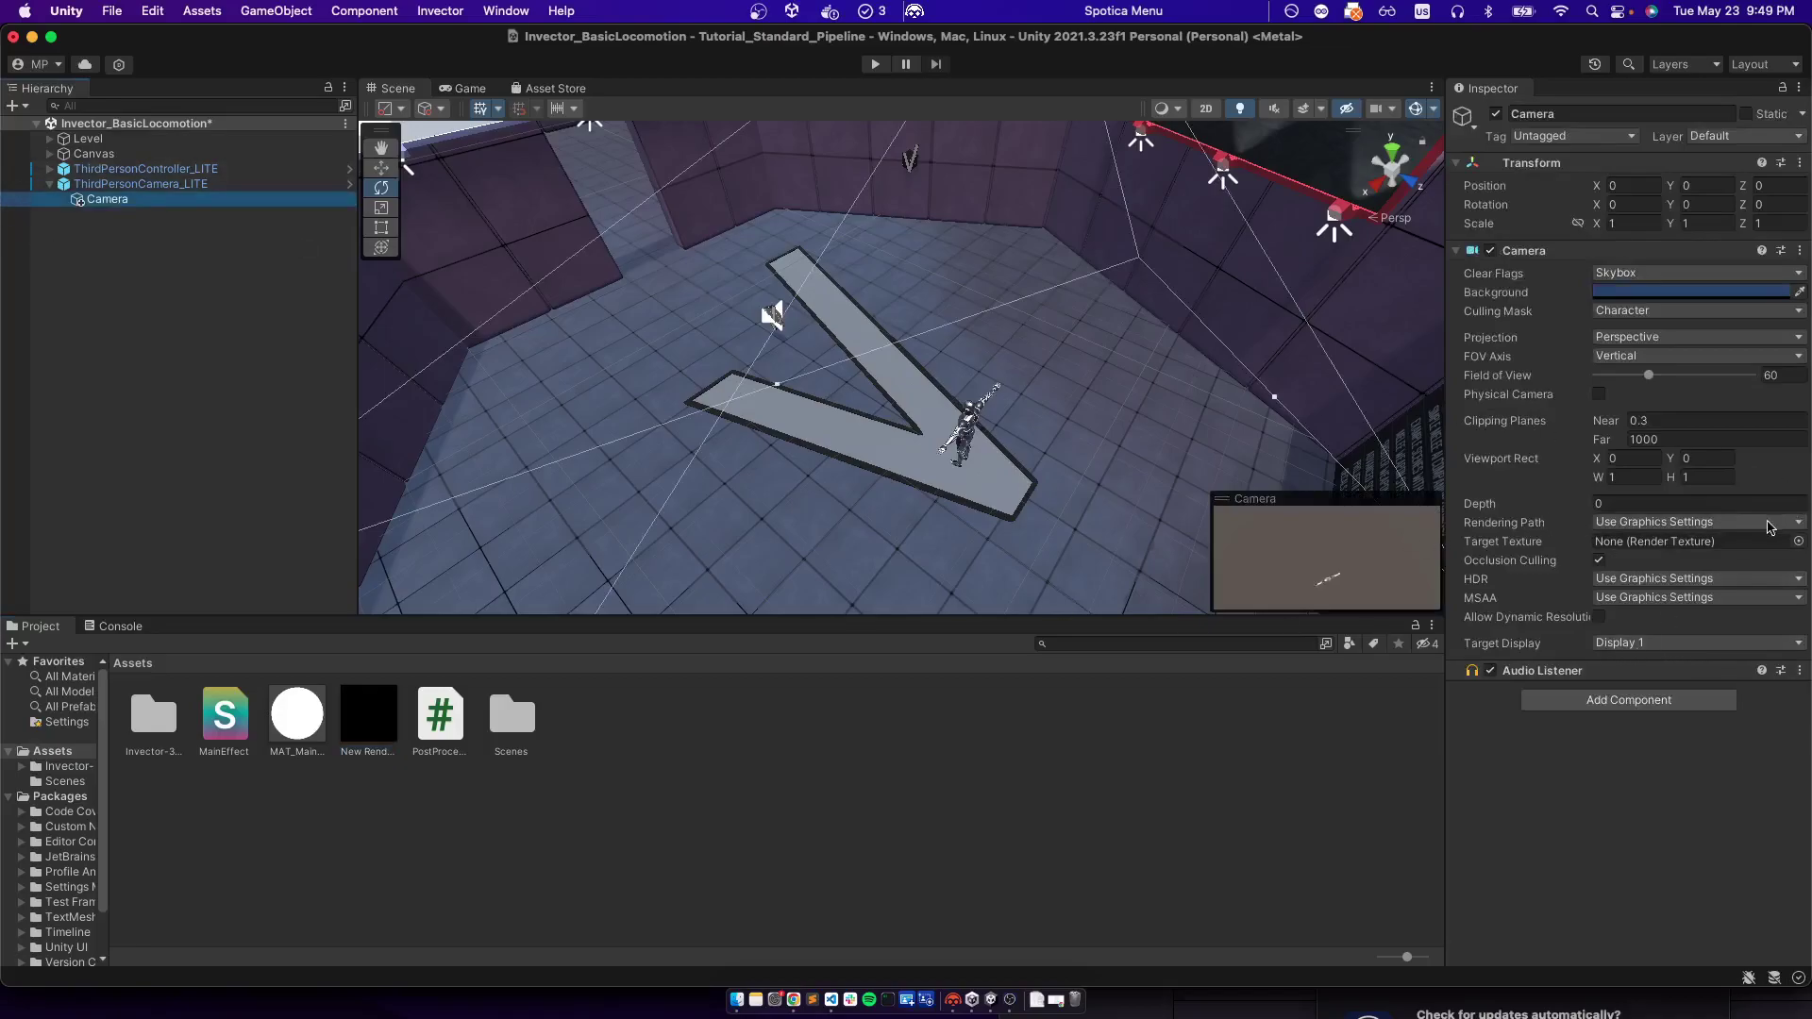
left_click_drag(373, 728, 1625, 546)
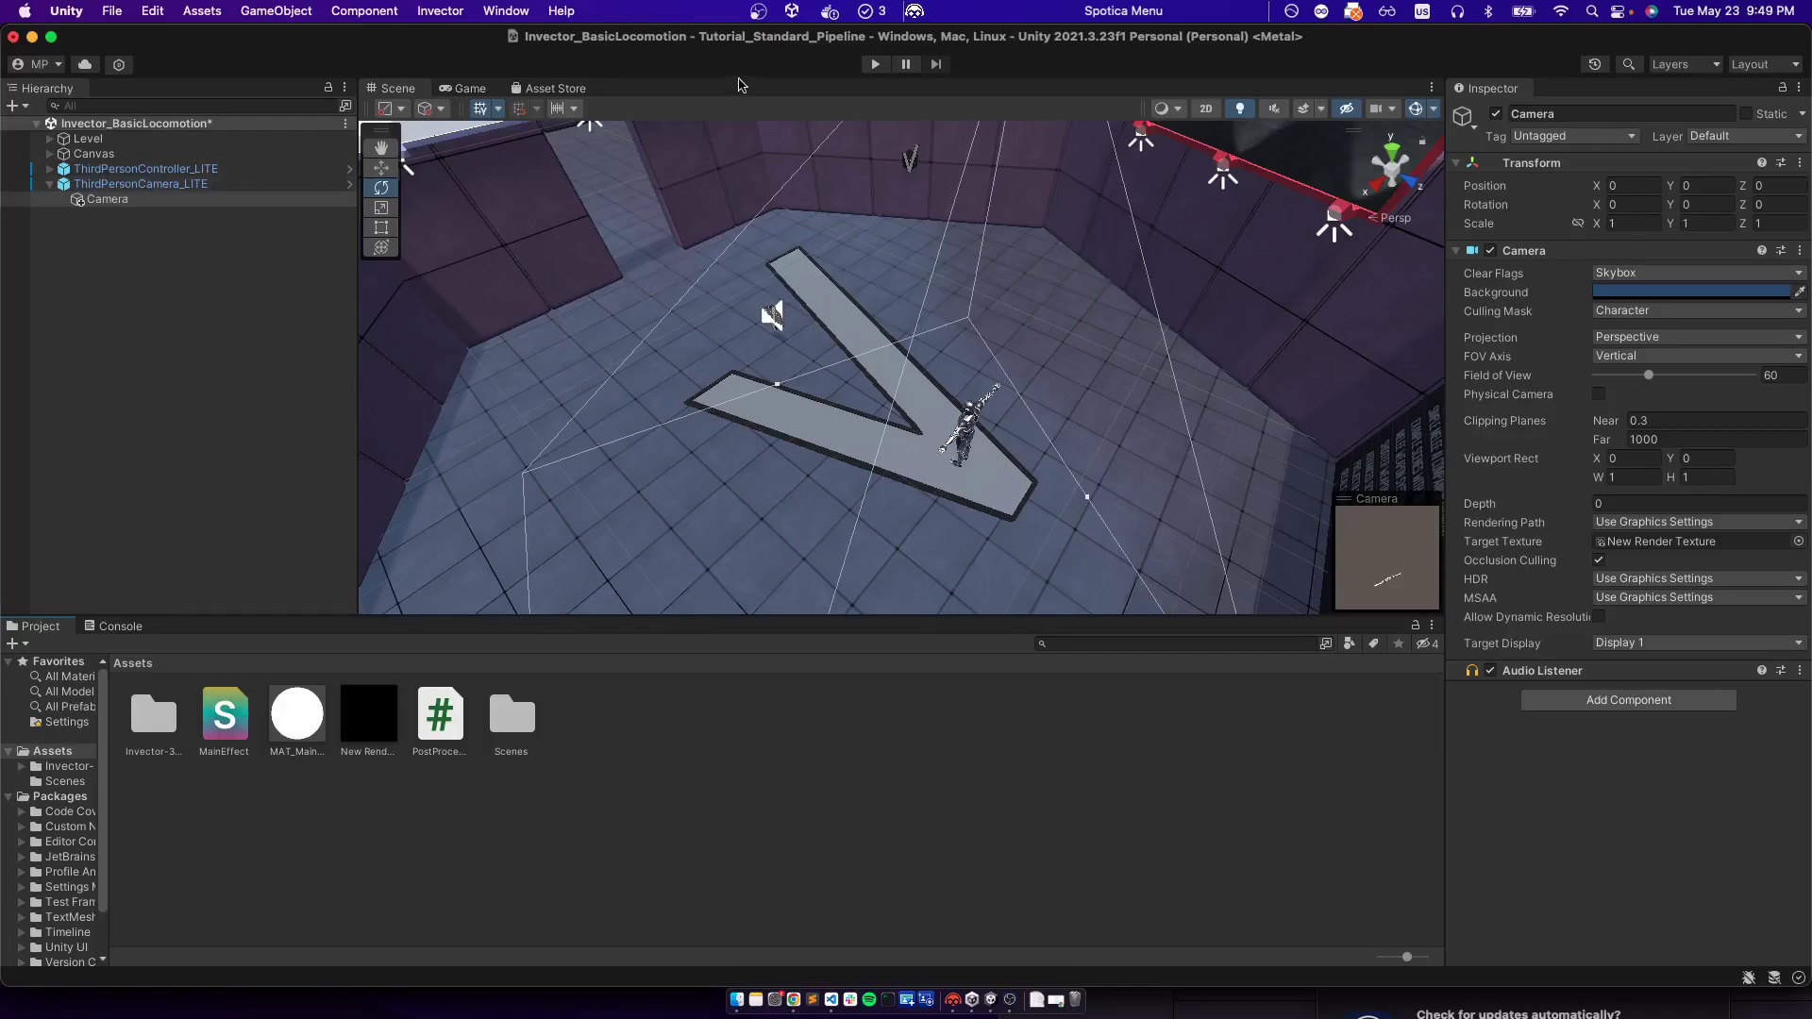
Play-test the scene twice, the second time with New Render Texture selected to check its preview
left_click(877, 65)
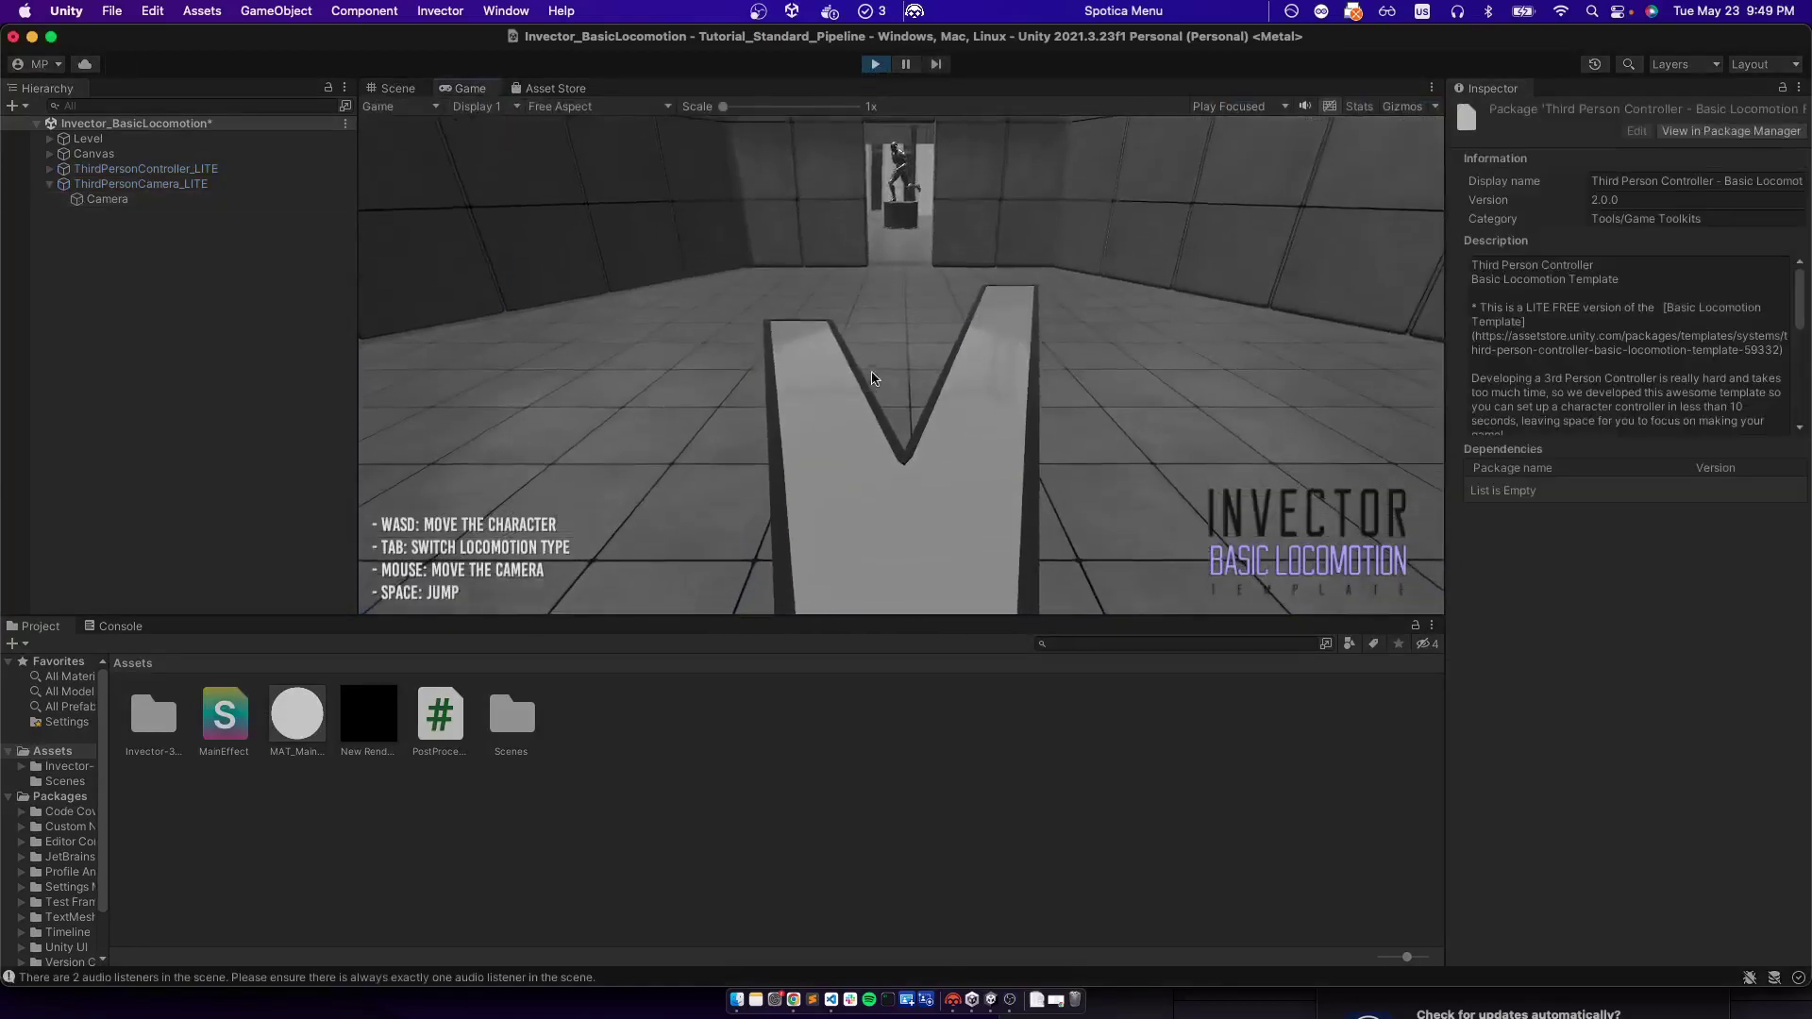
left_click(873, 68)
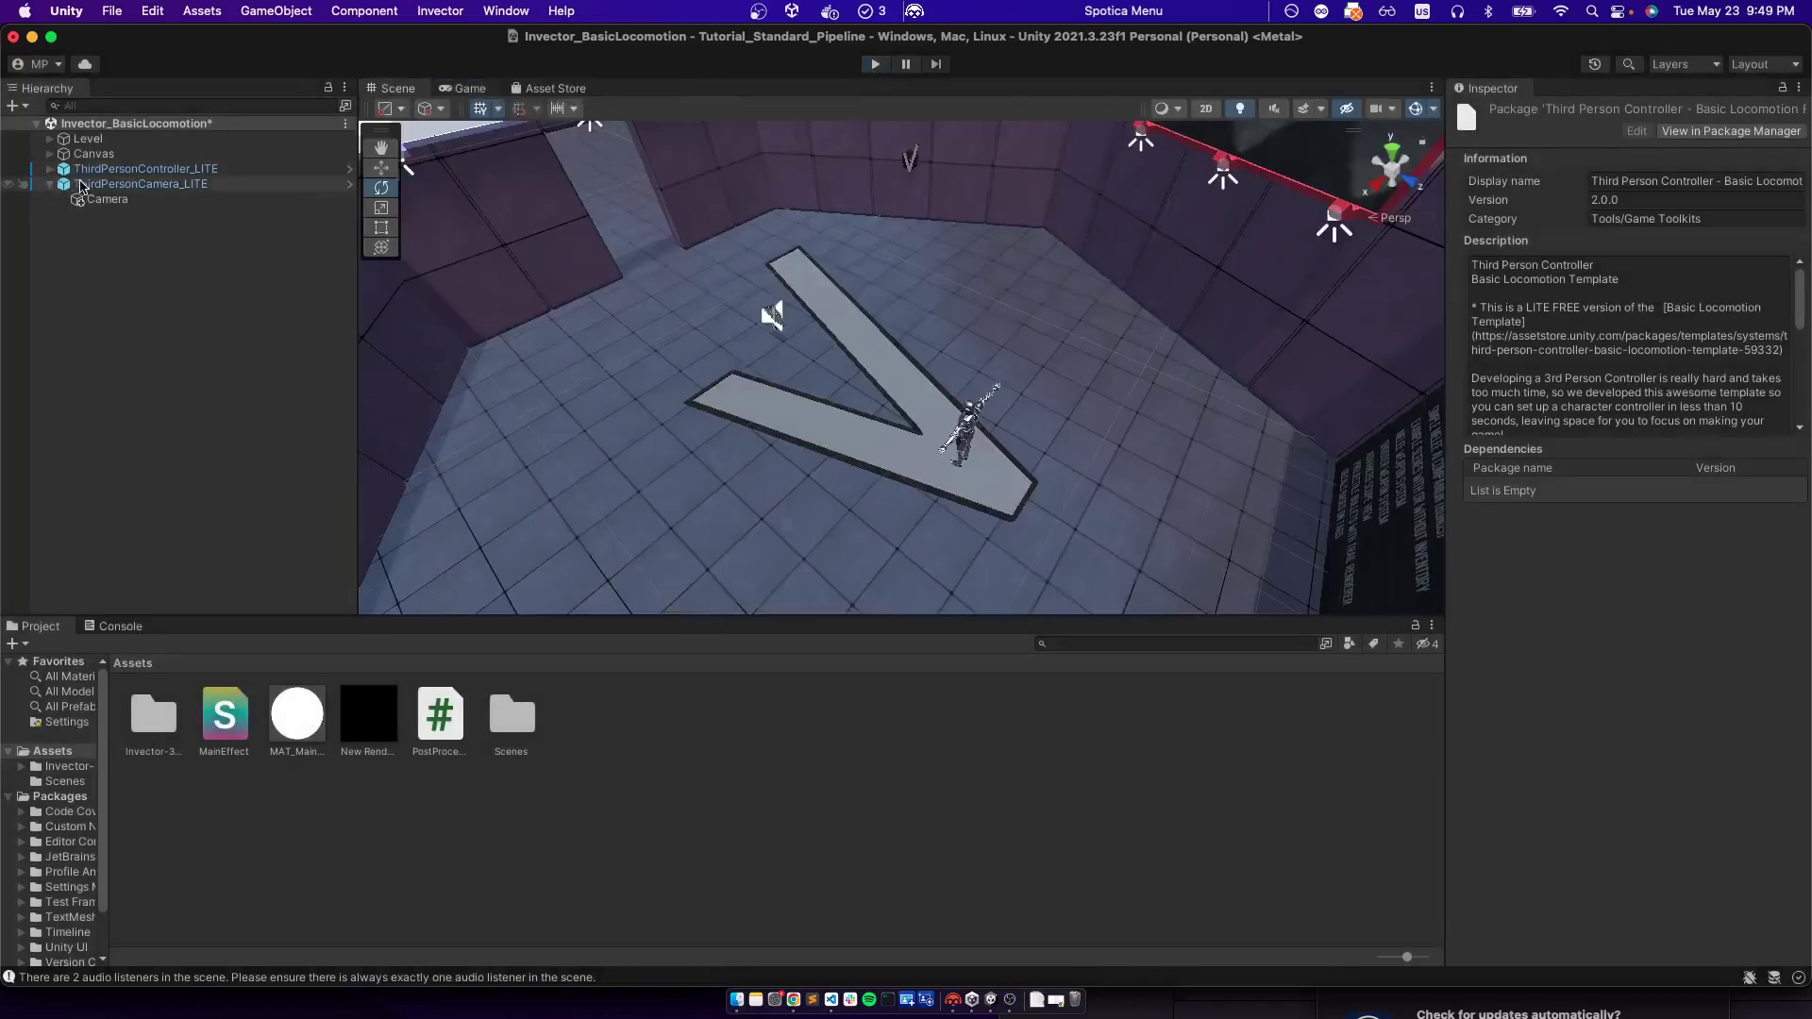
left_click(102, 199)
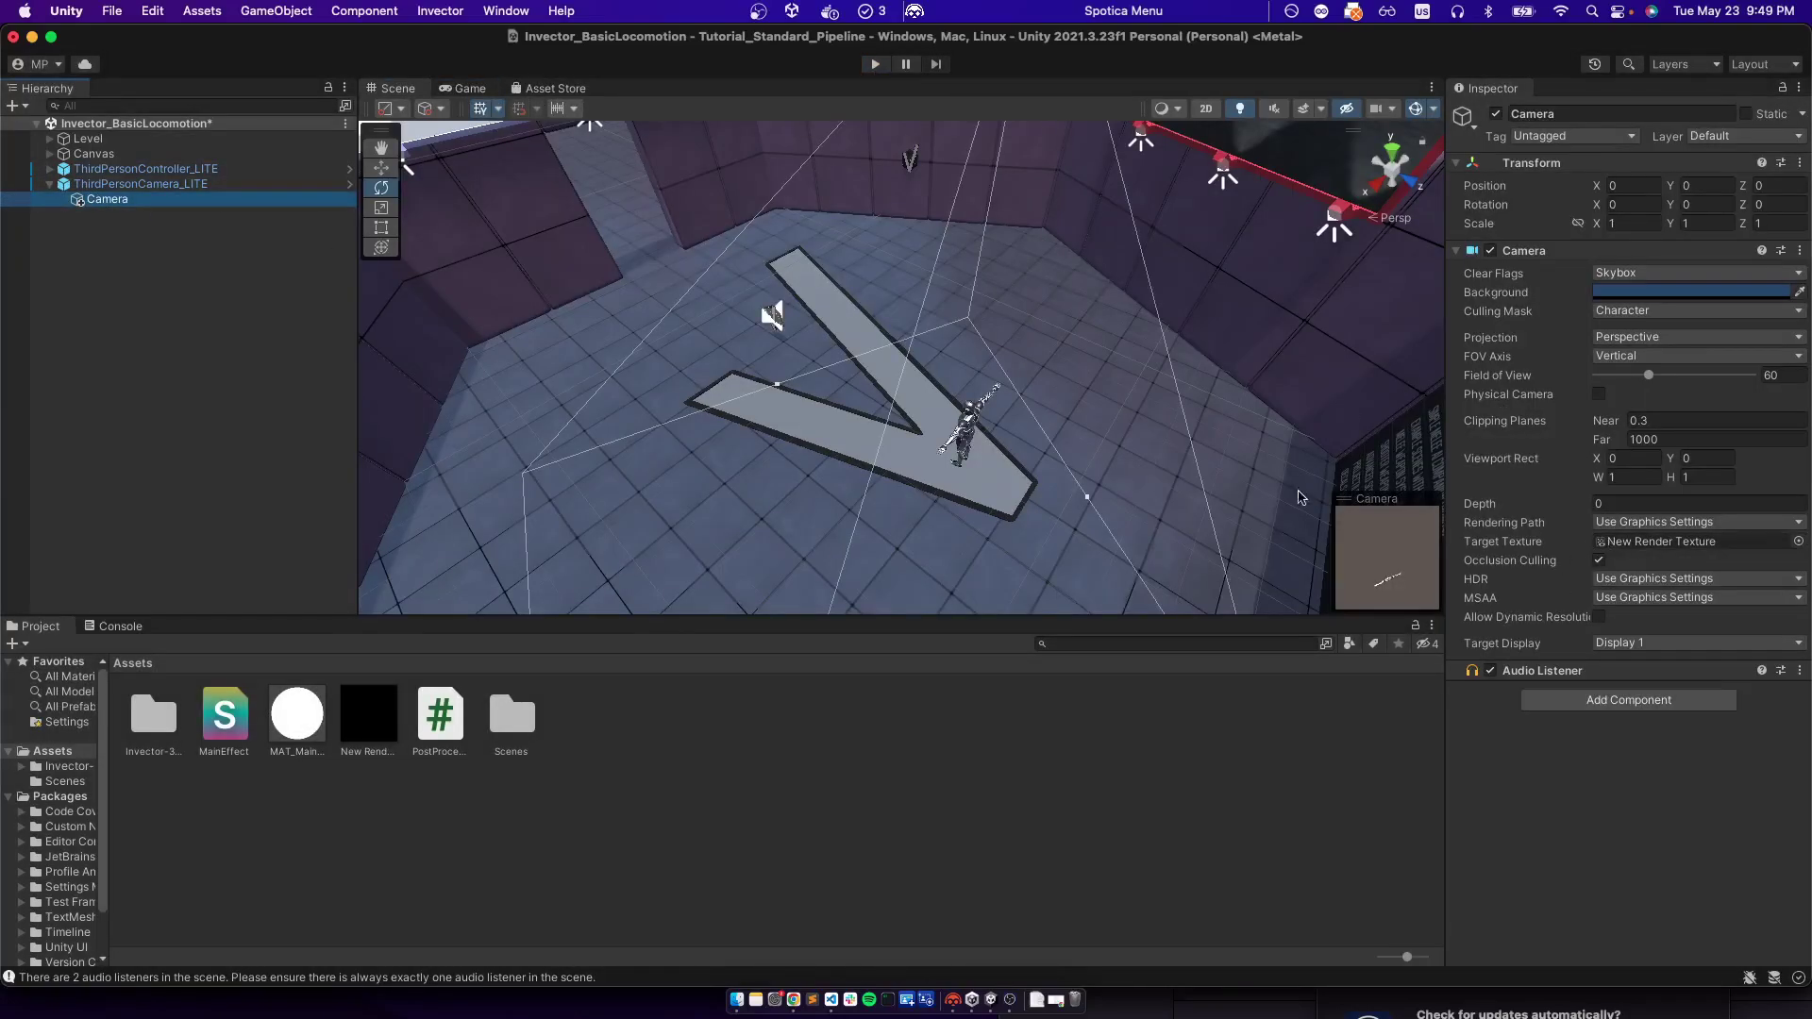
left_click(347, 726)
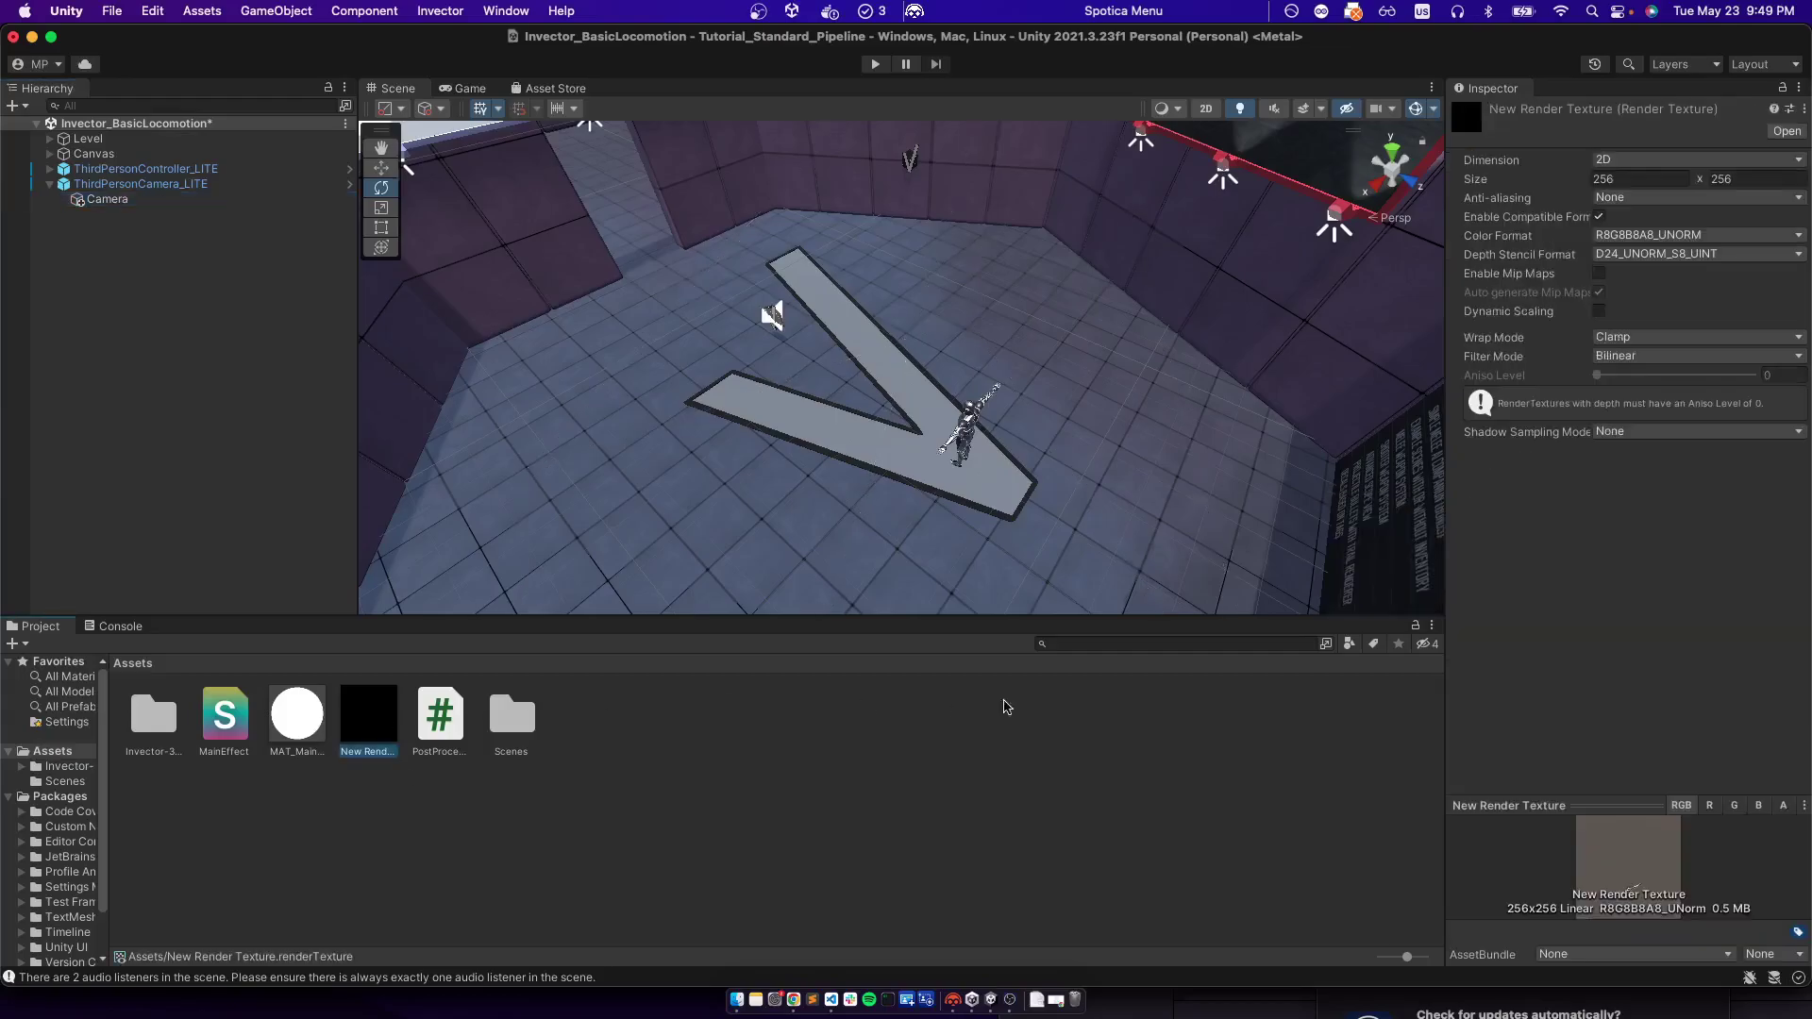
left_click(876, 64)
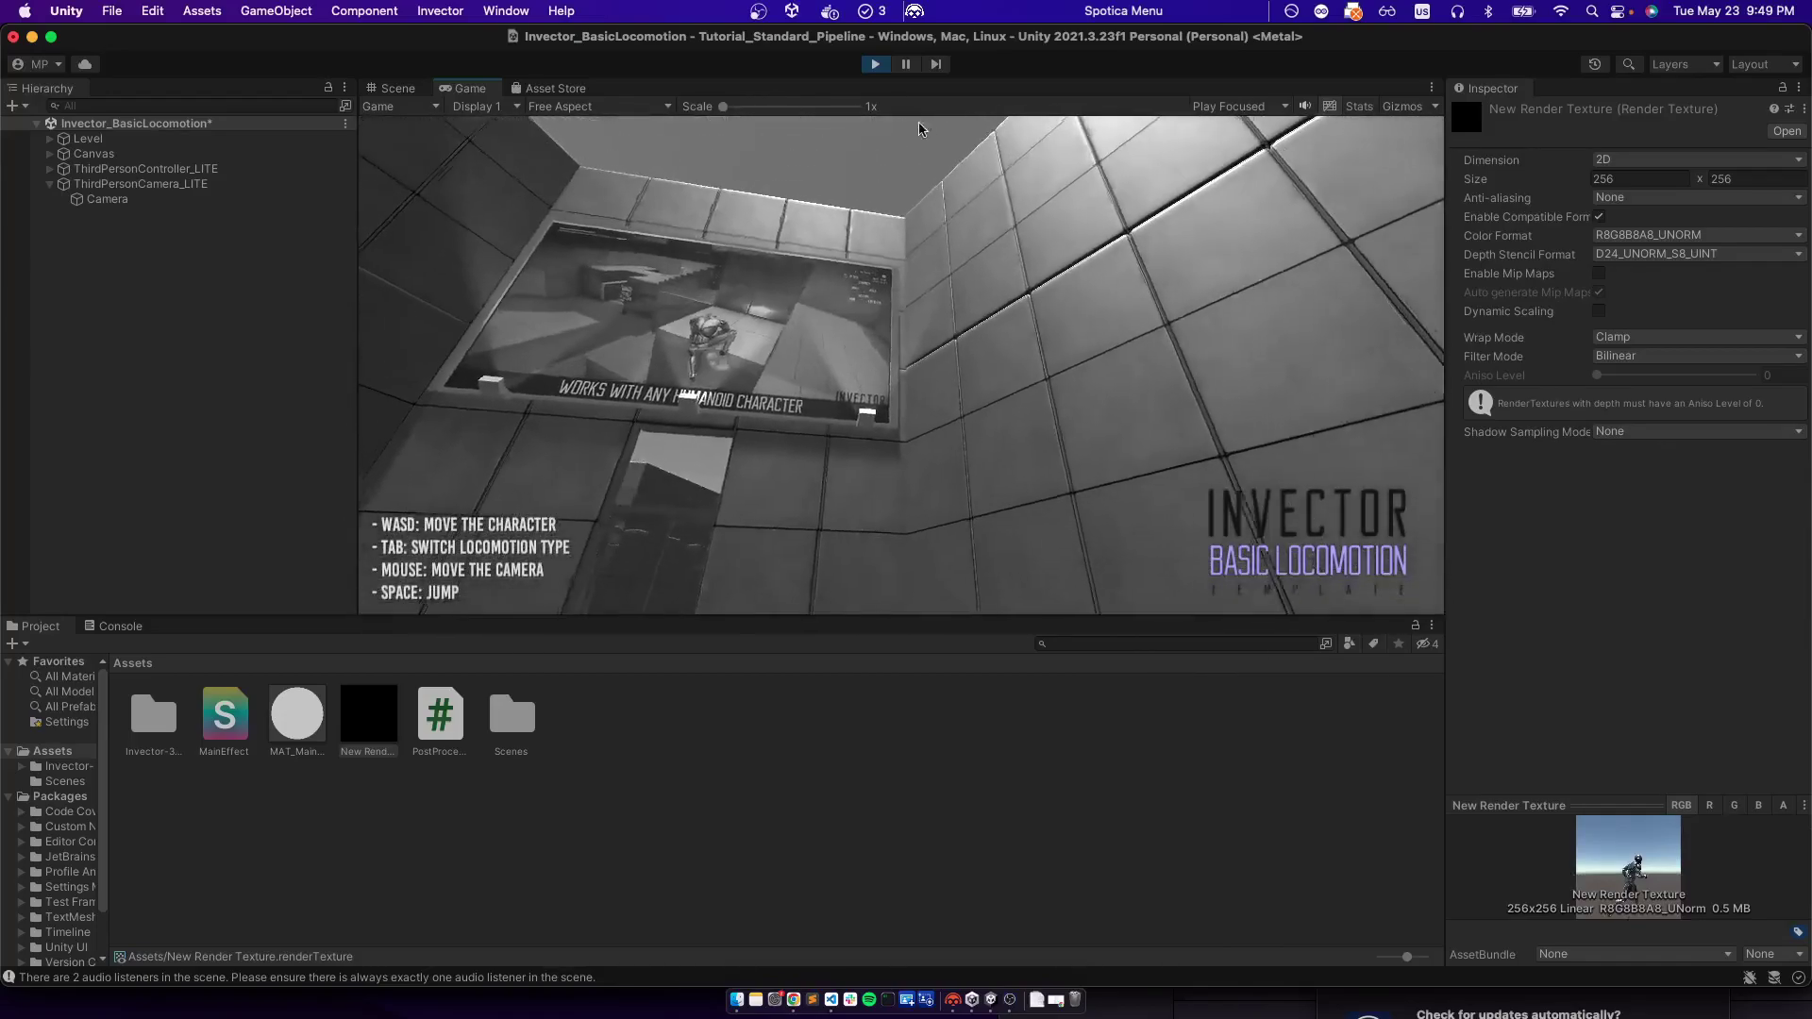
left_click(875, 65)
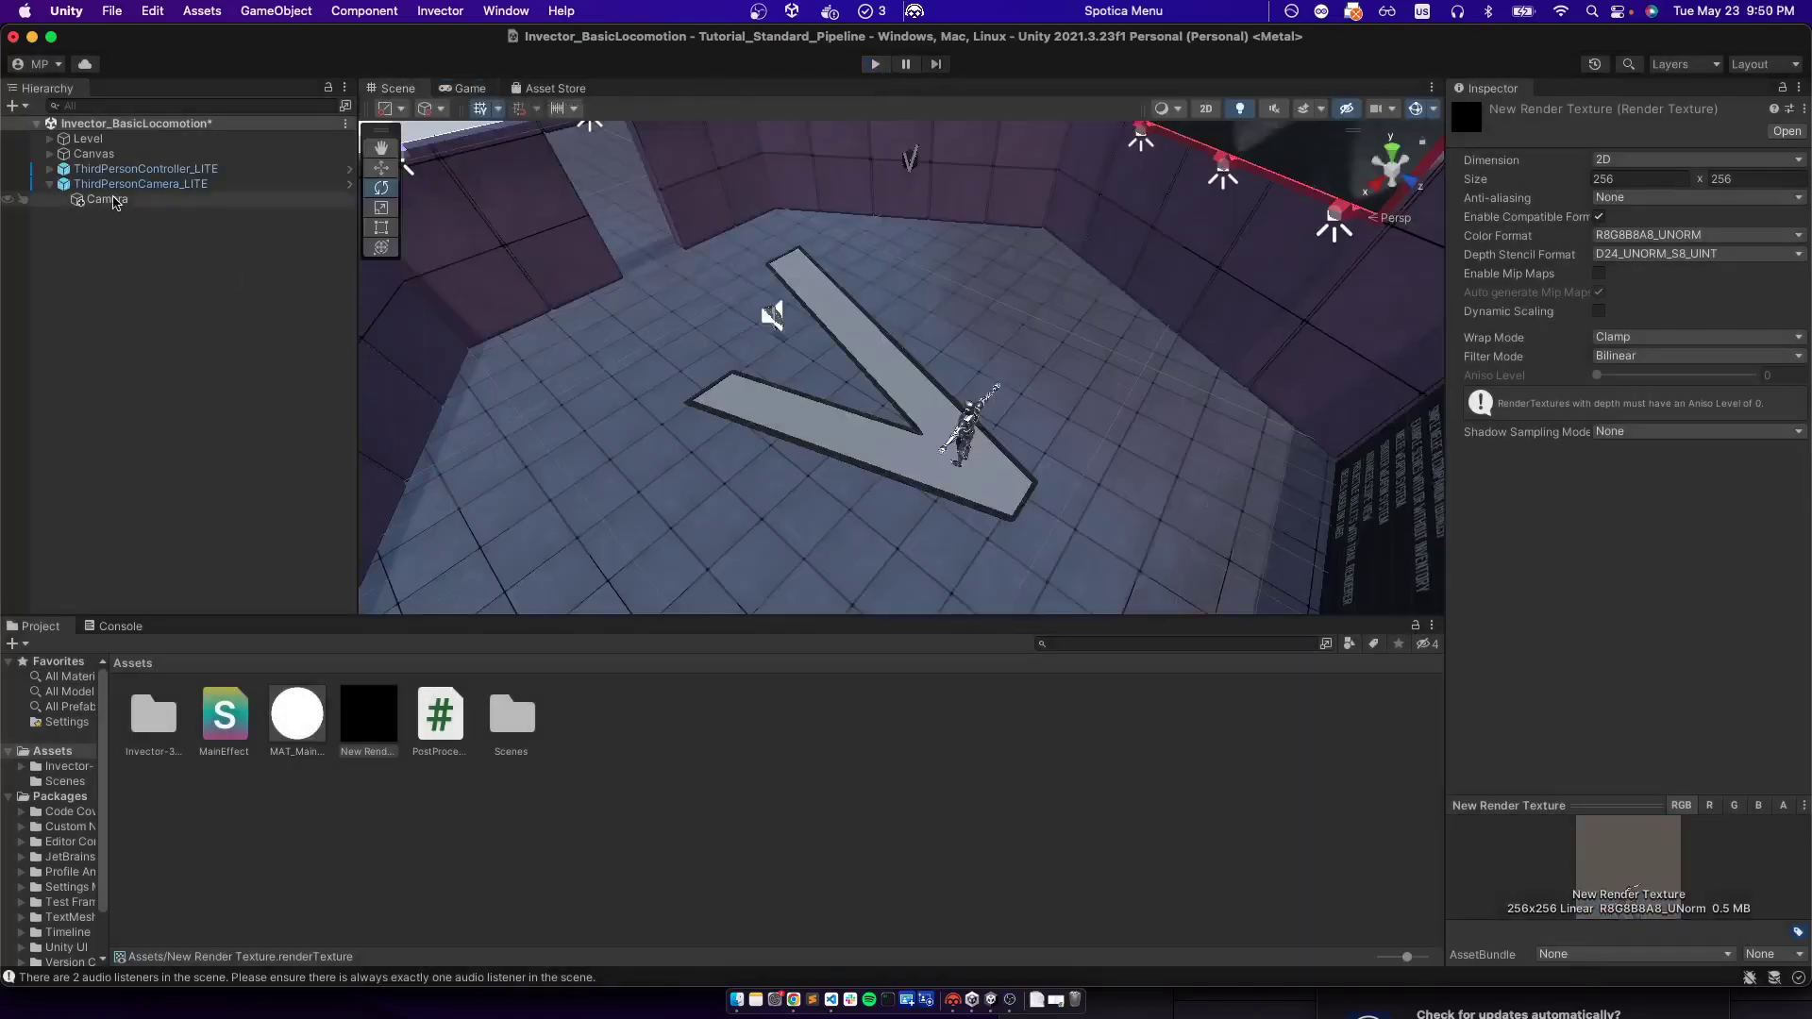
Switch to Visual Studio Code and duplicate the _MainTex property in MainEffect.shader, renaming the copy _CharacterTex
left_click(132, 184)
scroll(1602, 825, "down", 5)
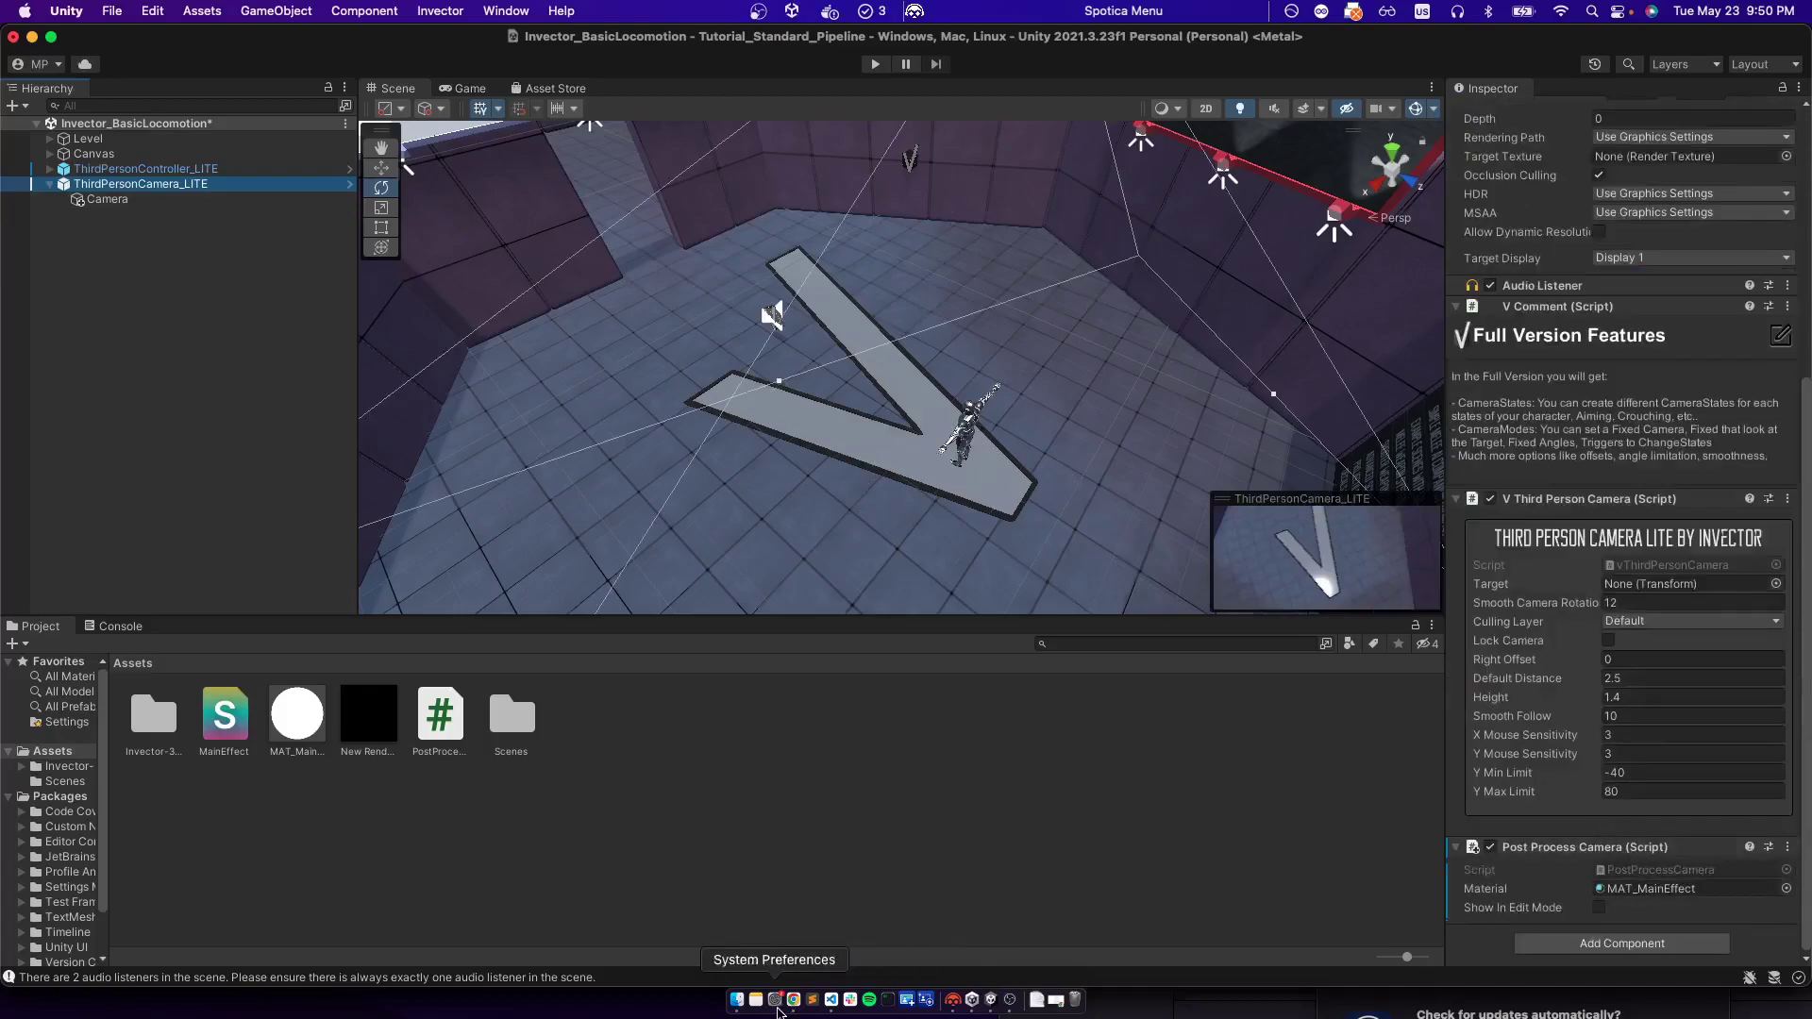
left_click(830, 1001)
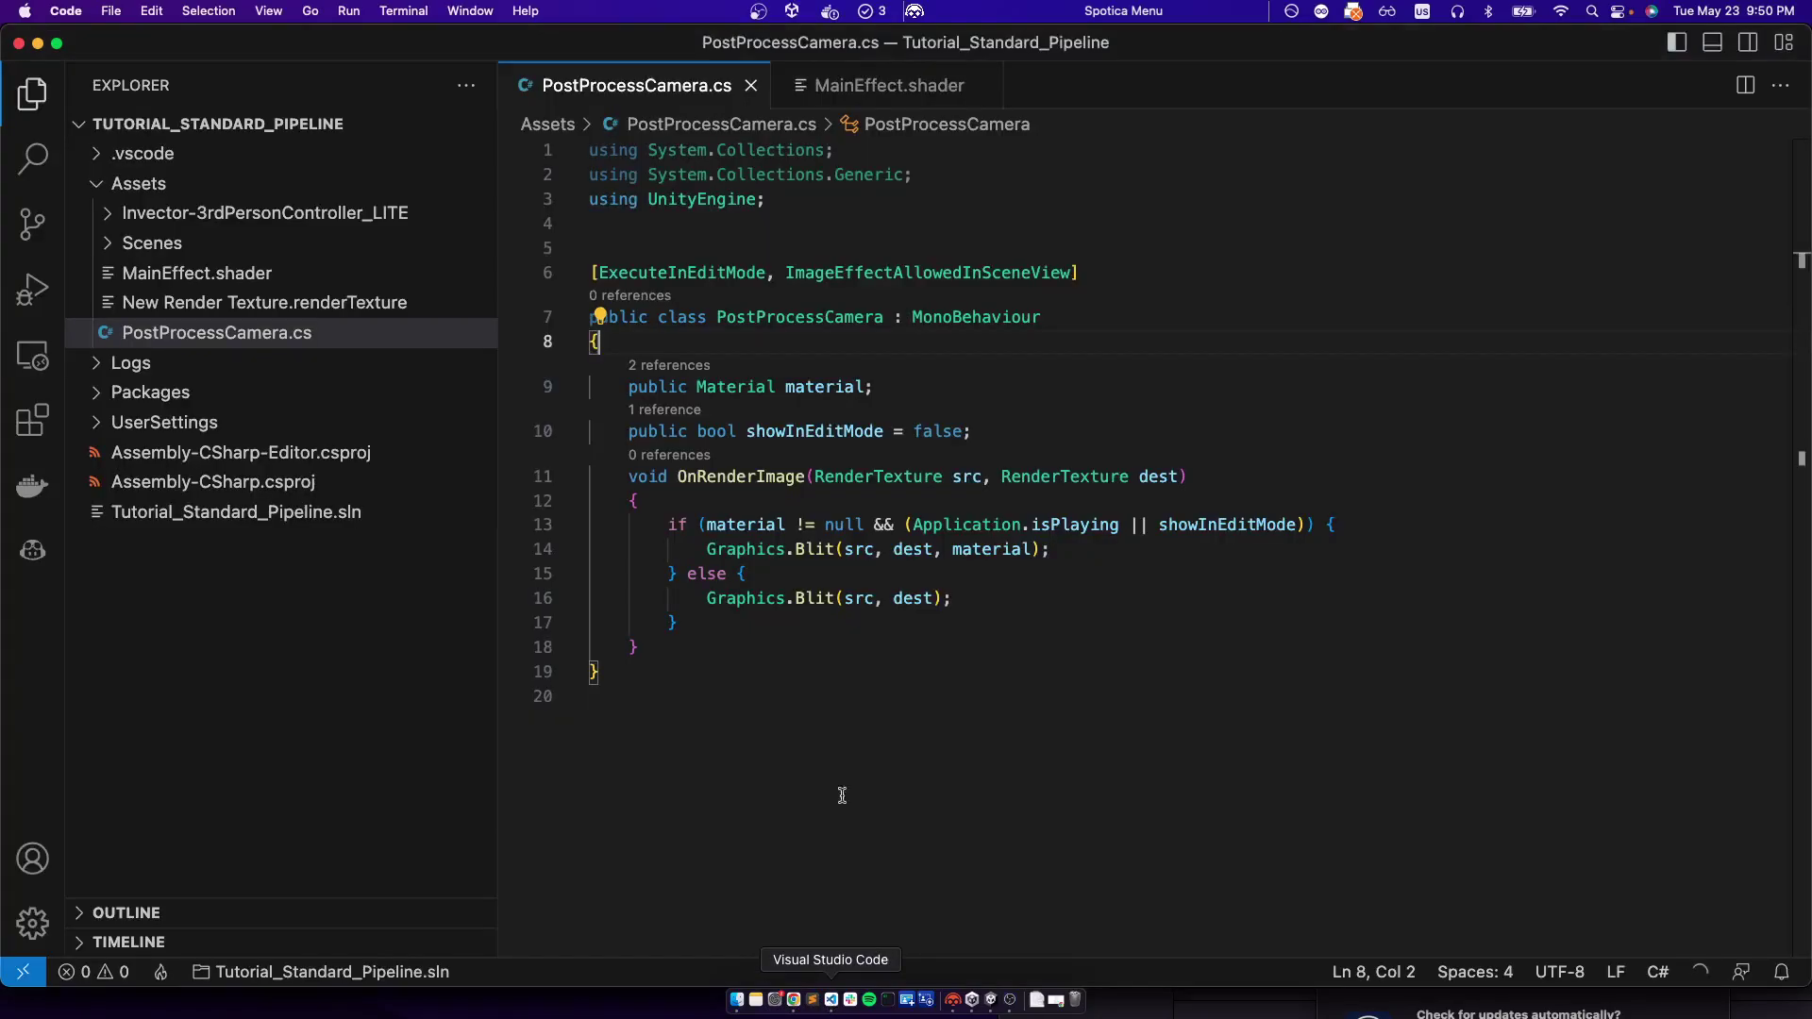
left_click(845, 94)
left_click(1235, 217)
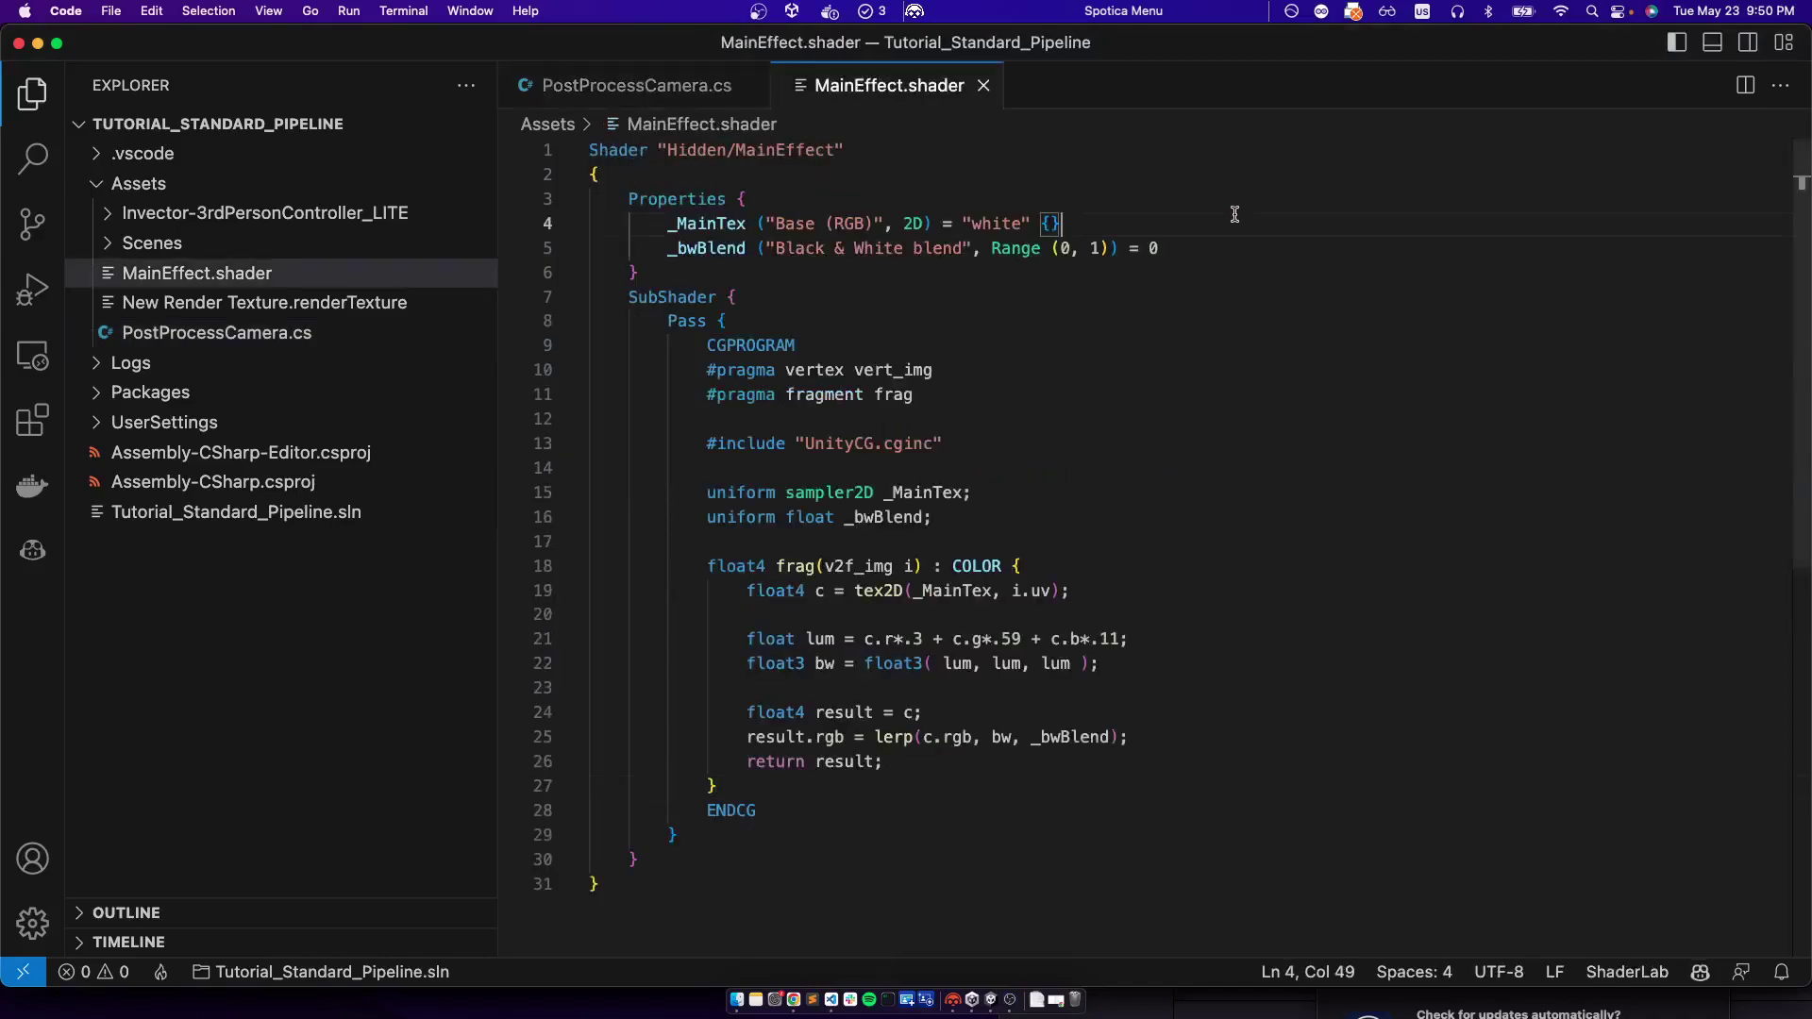
key("super+shift+Left")
key("super+c")
key("Right")
key("Return")
key("super+v")
key("super+Left")
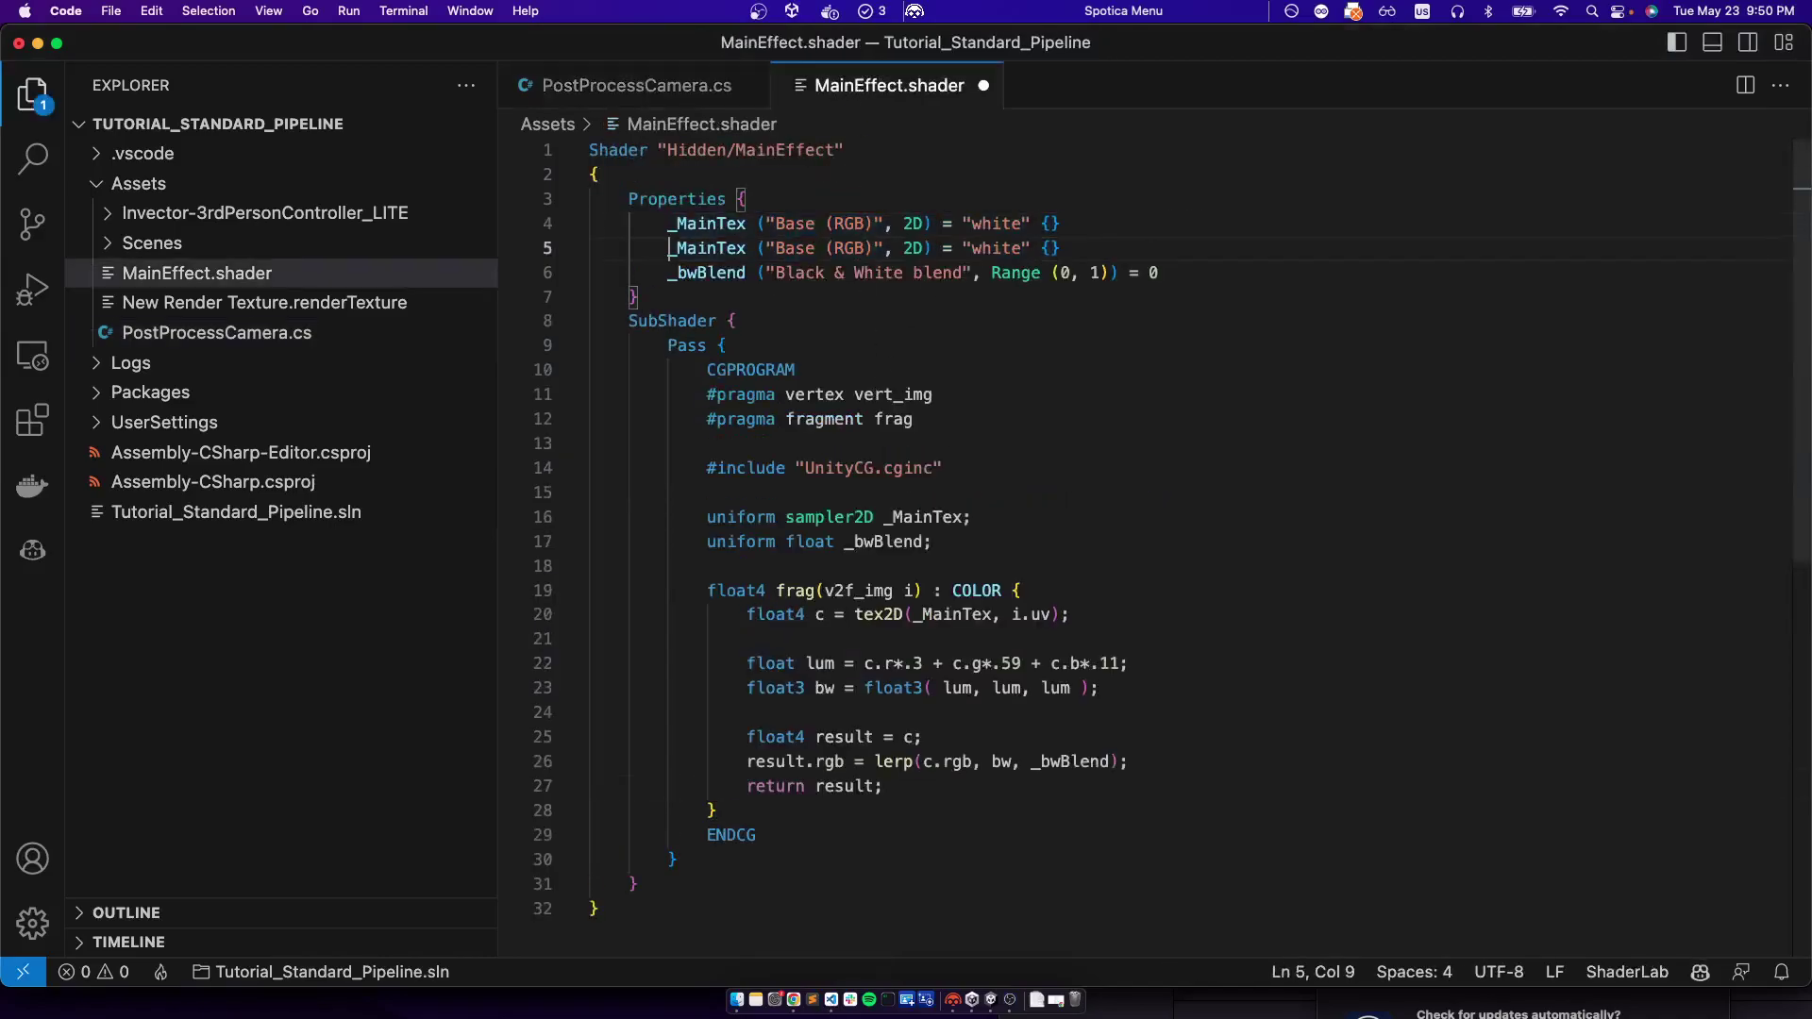
key("Right")
key("alt+shift+Right")
type("CharacterTex")
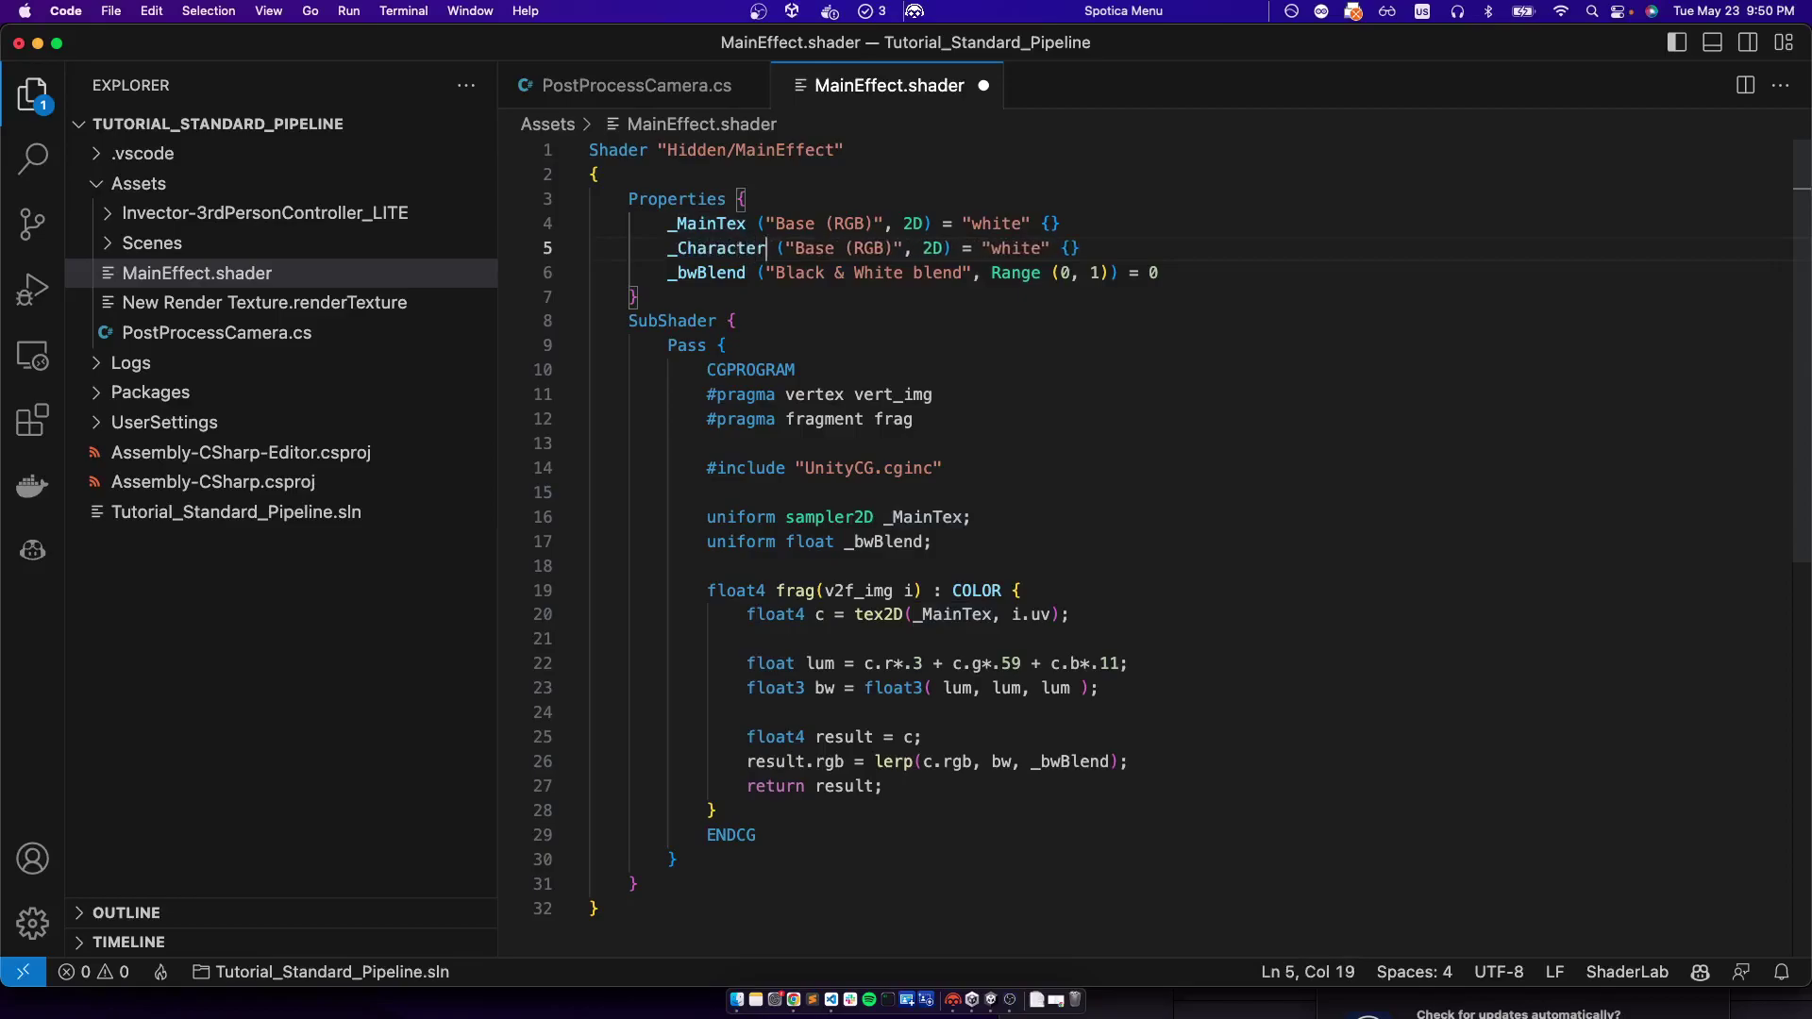
Set the _CharacterTex property's display name to "Character Texture" and save the shader
key("alt+shift+Right")
key("alt+shift+Right")
key("shift+Right")
type("Character")
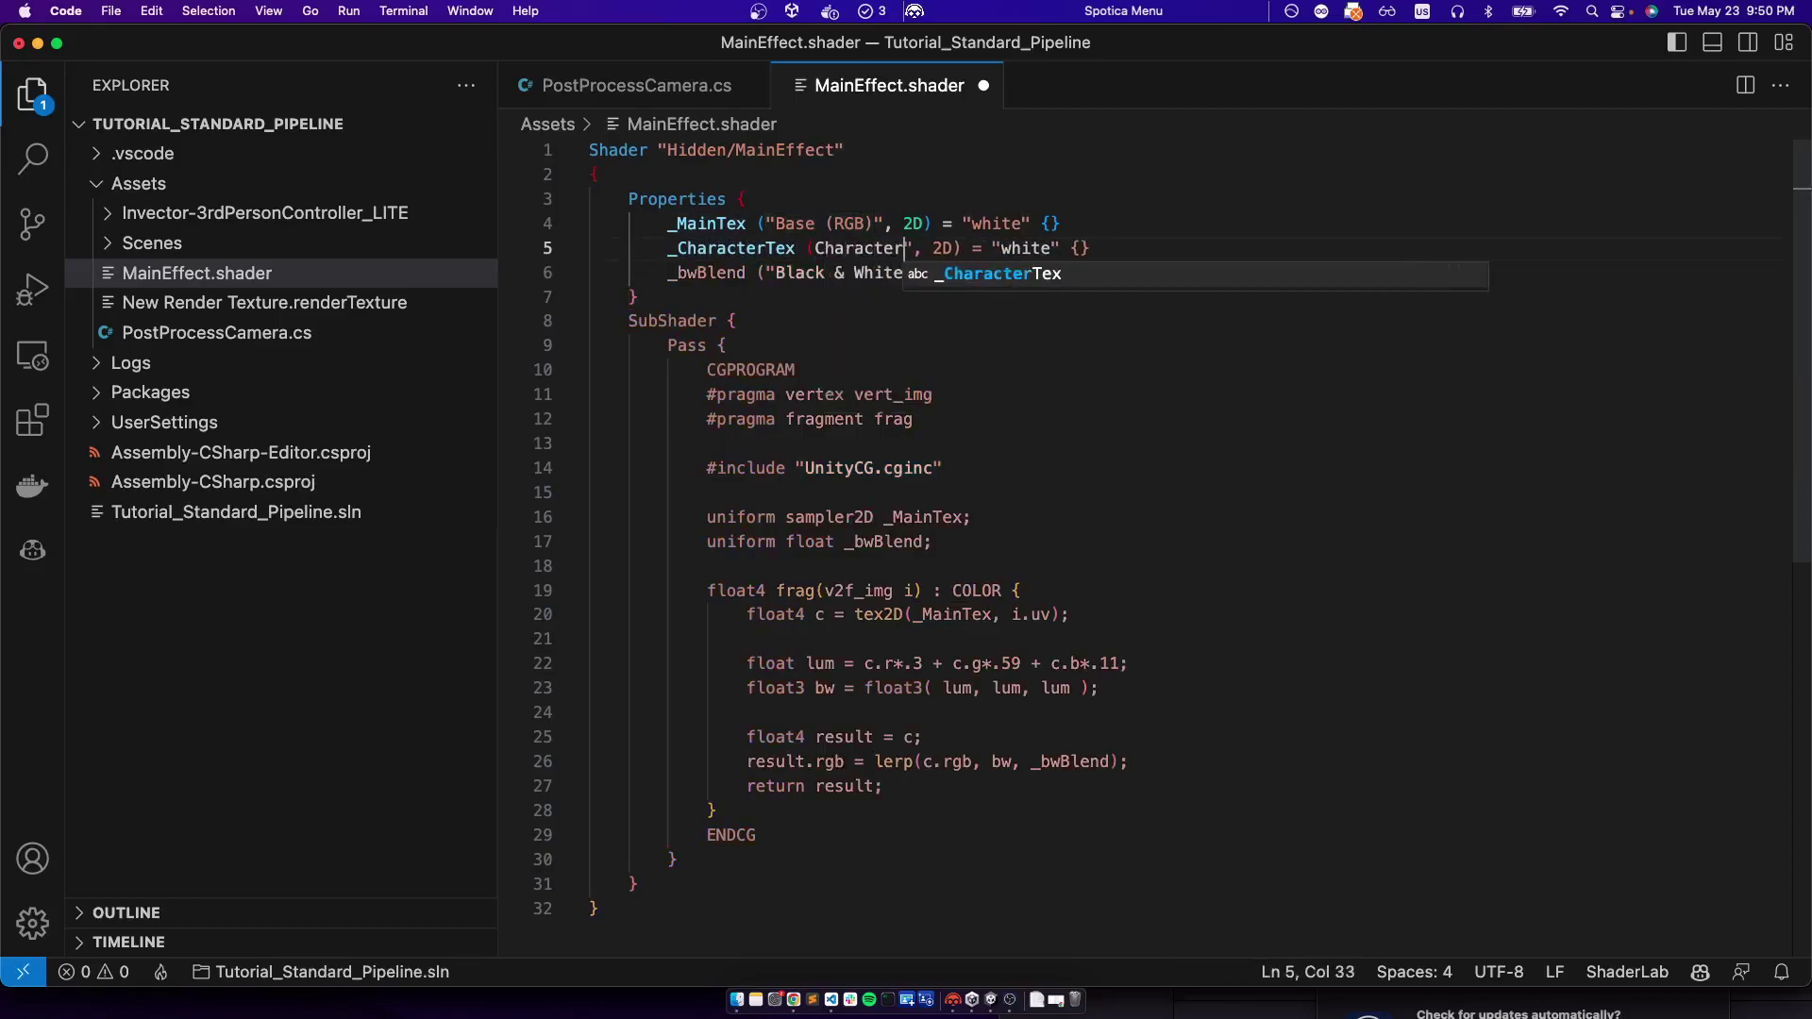
key("alt+BackSpace")
type("\"Char")
type("acter Texture")
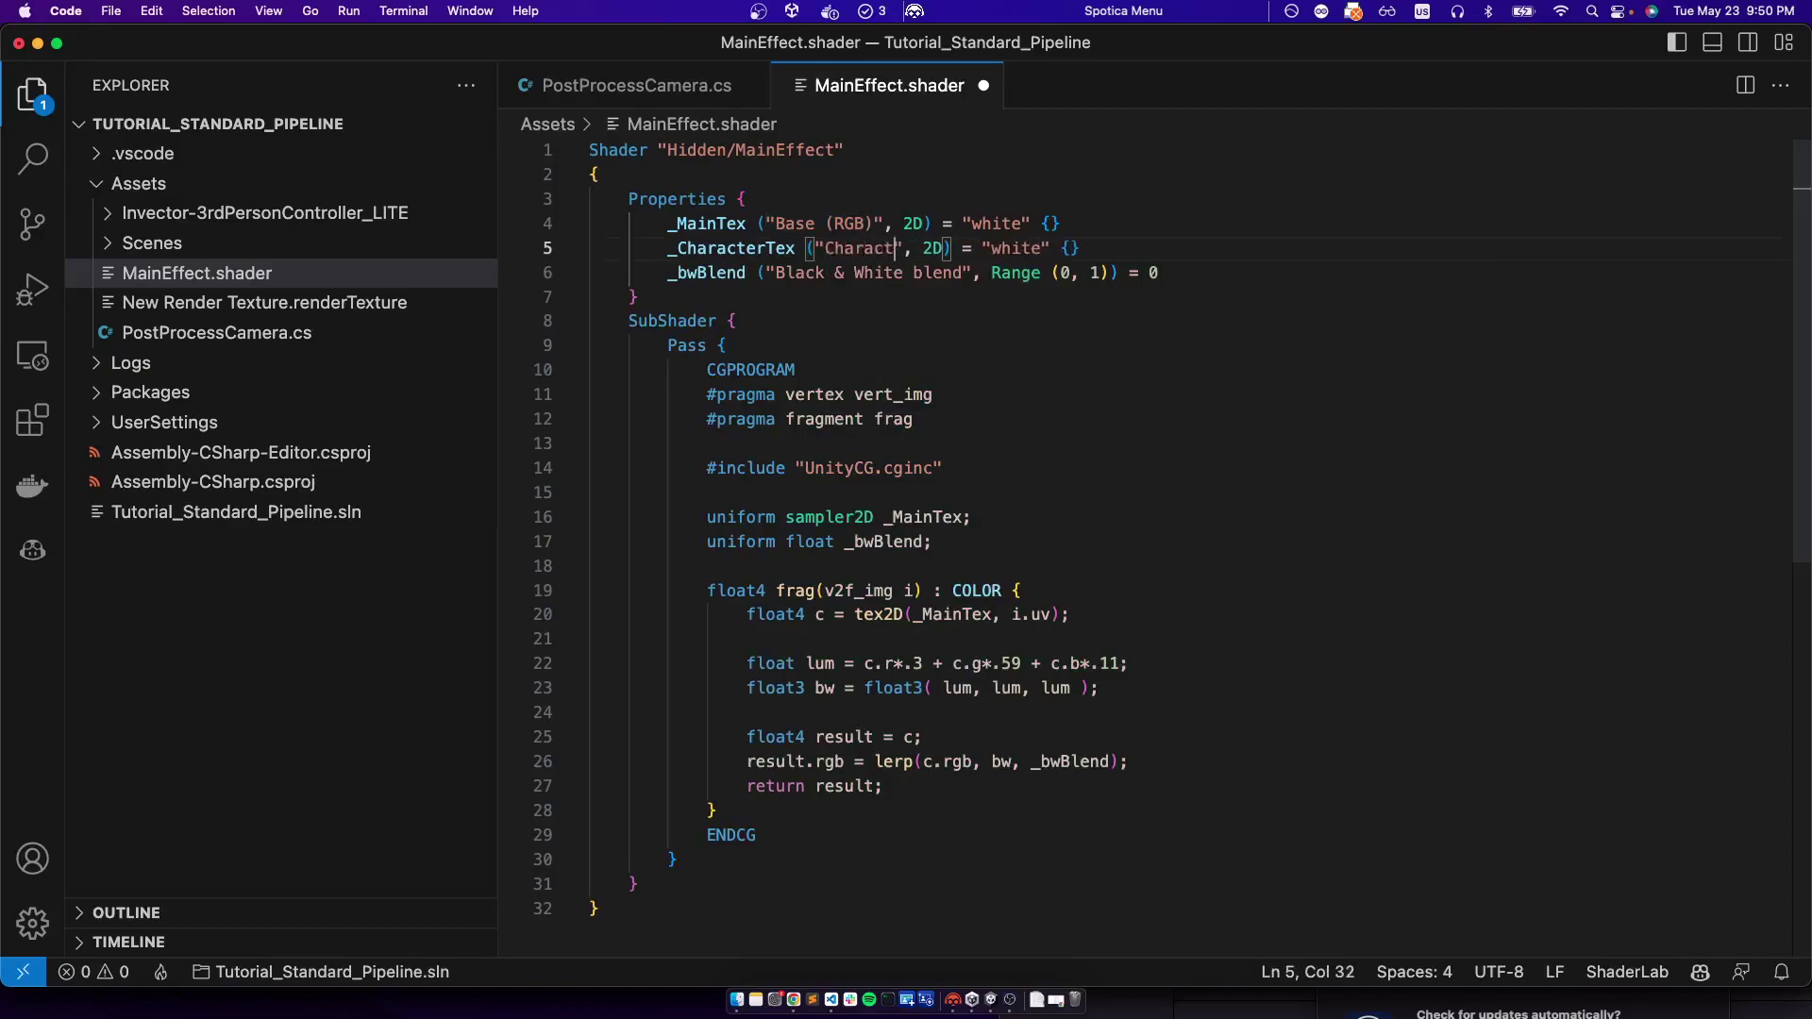
key("super+s")
Declare uniform sampler2D _CharacterTex below the _MainTex declaration in the shader pass and save the file
scroll(1251, 590, "down", 1)
left_click(1001, 497)
key("super+shift+Left")
key("super+c")
key("Right")
key("Return")
key("super+v")
key("super+Left")
key("alt+Right")
key("alt+Right")
key("alt+shift+Right")
type("CharacterTex")
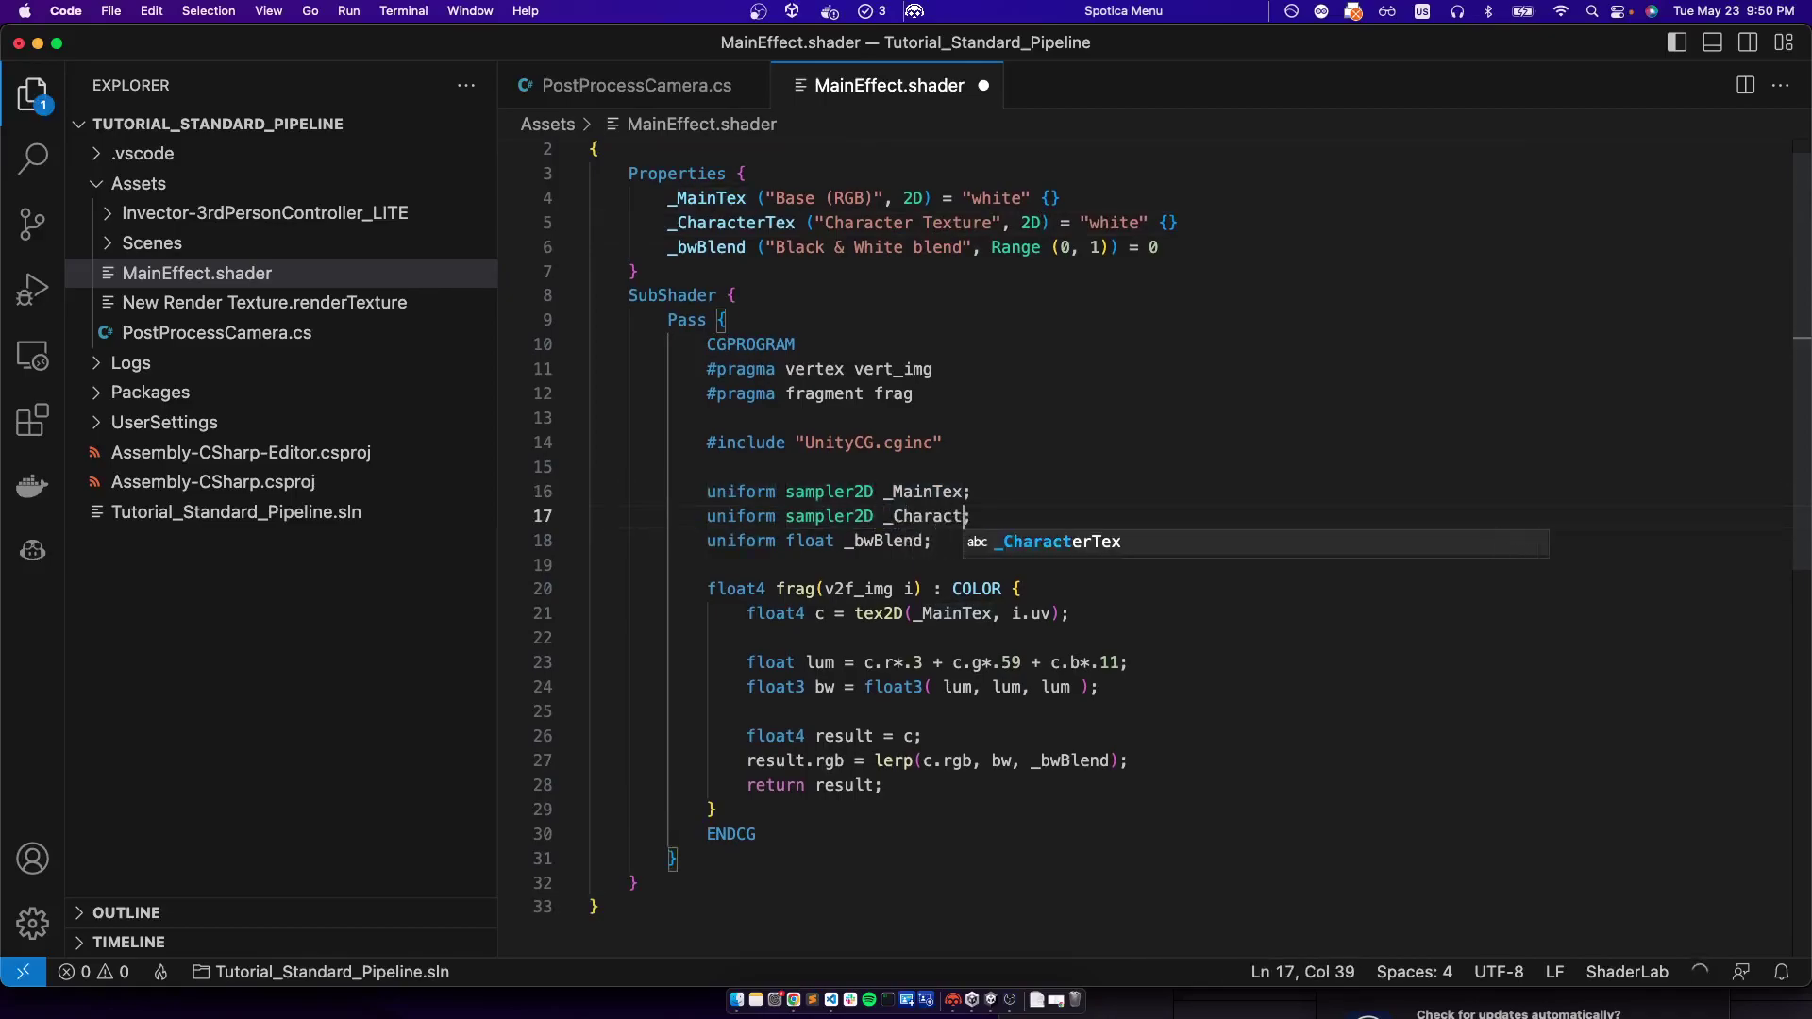
key("super+s")
key("Escape")
Insert two blank lines after the result.rgb lerp line in the frag function
key("Down")
key("Down")
key("Down")
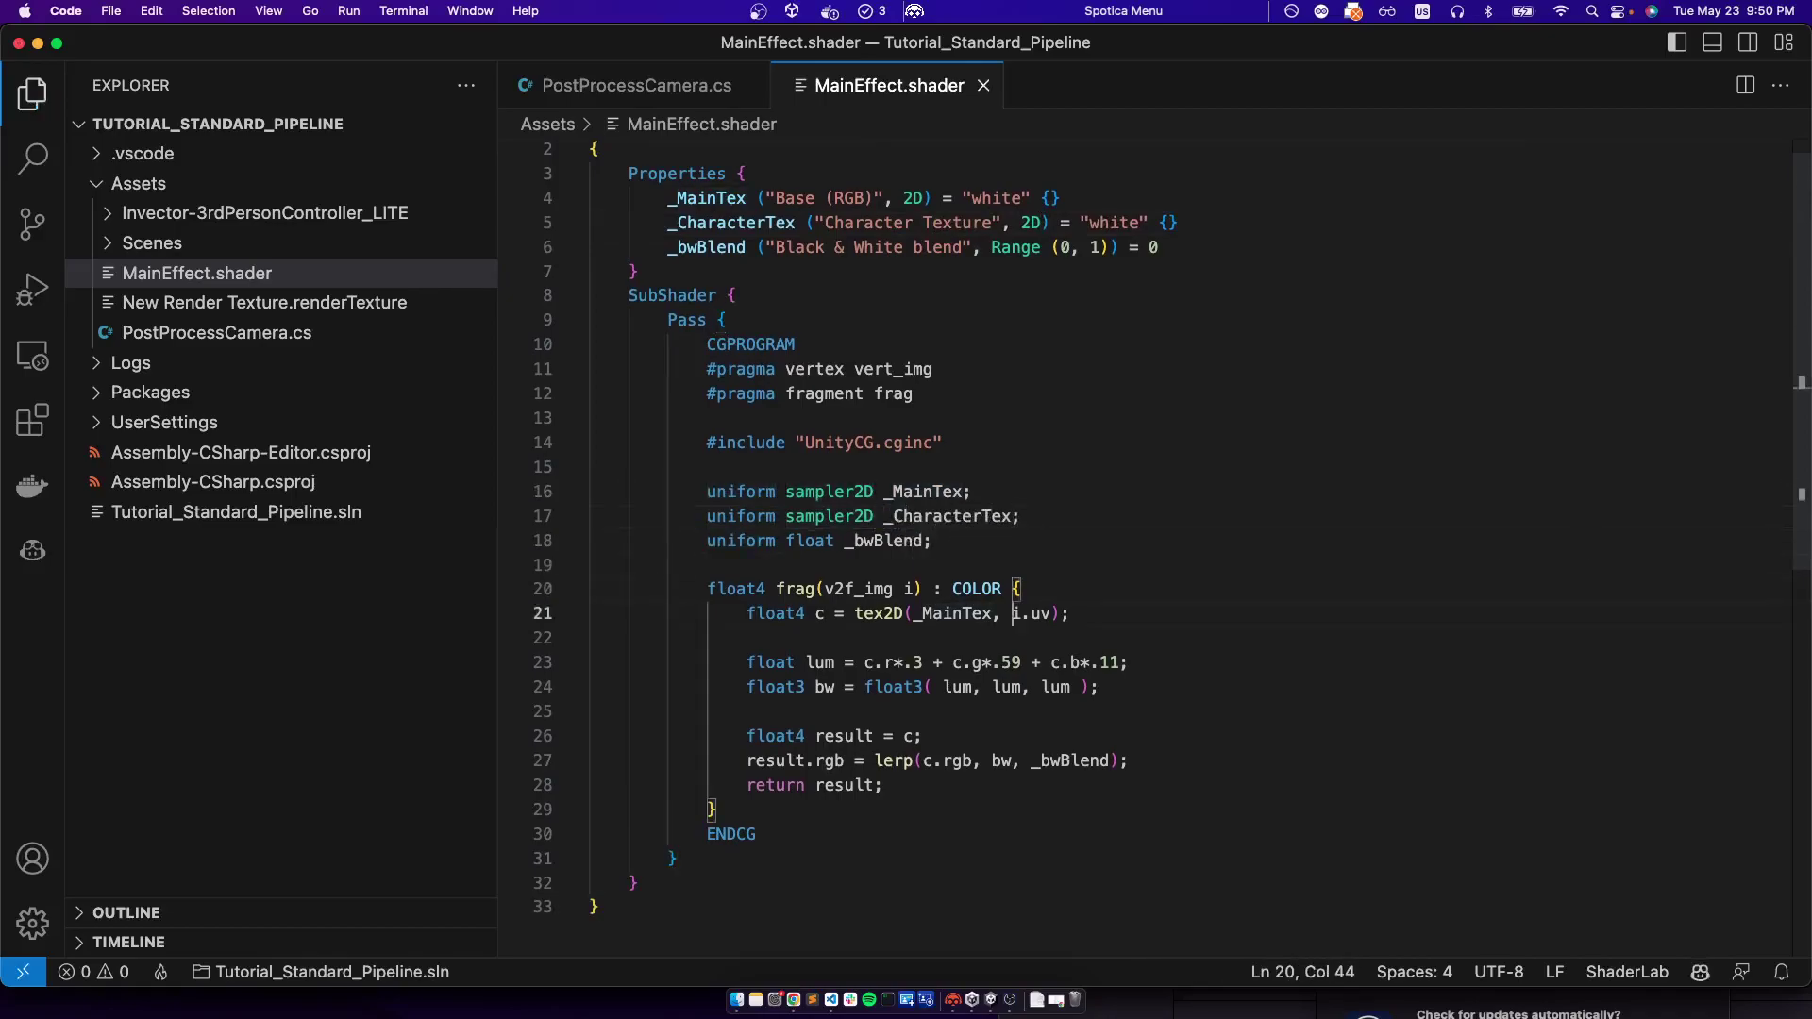
key("super+Right")
key("Return")
key("Return")
scroll(1023, 416, "down", 2)
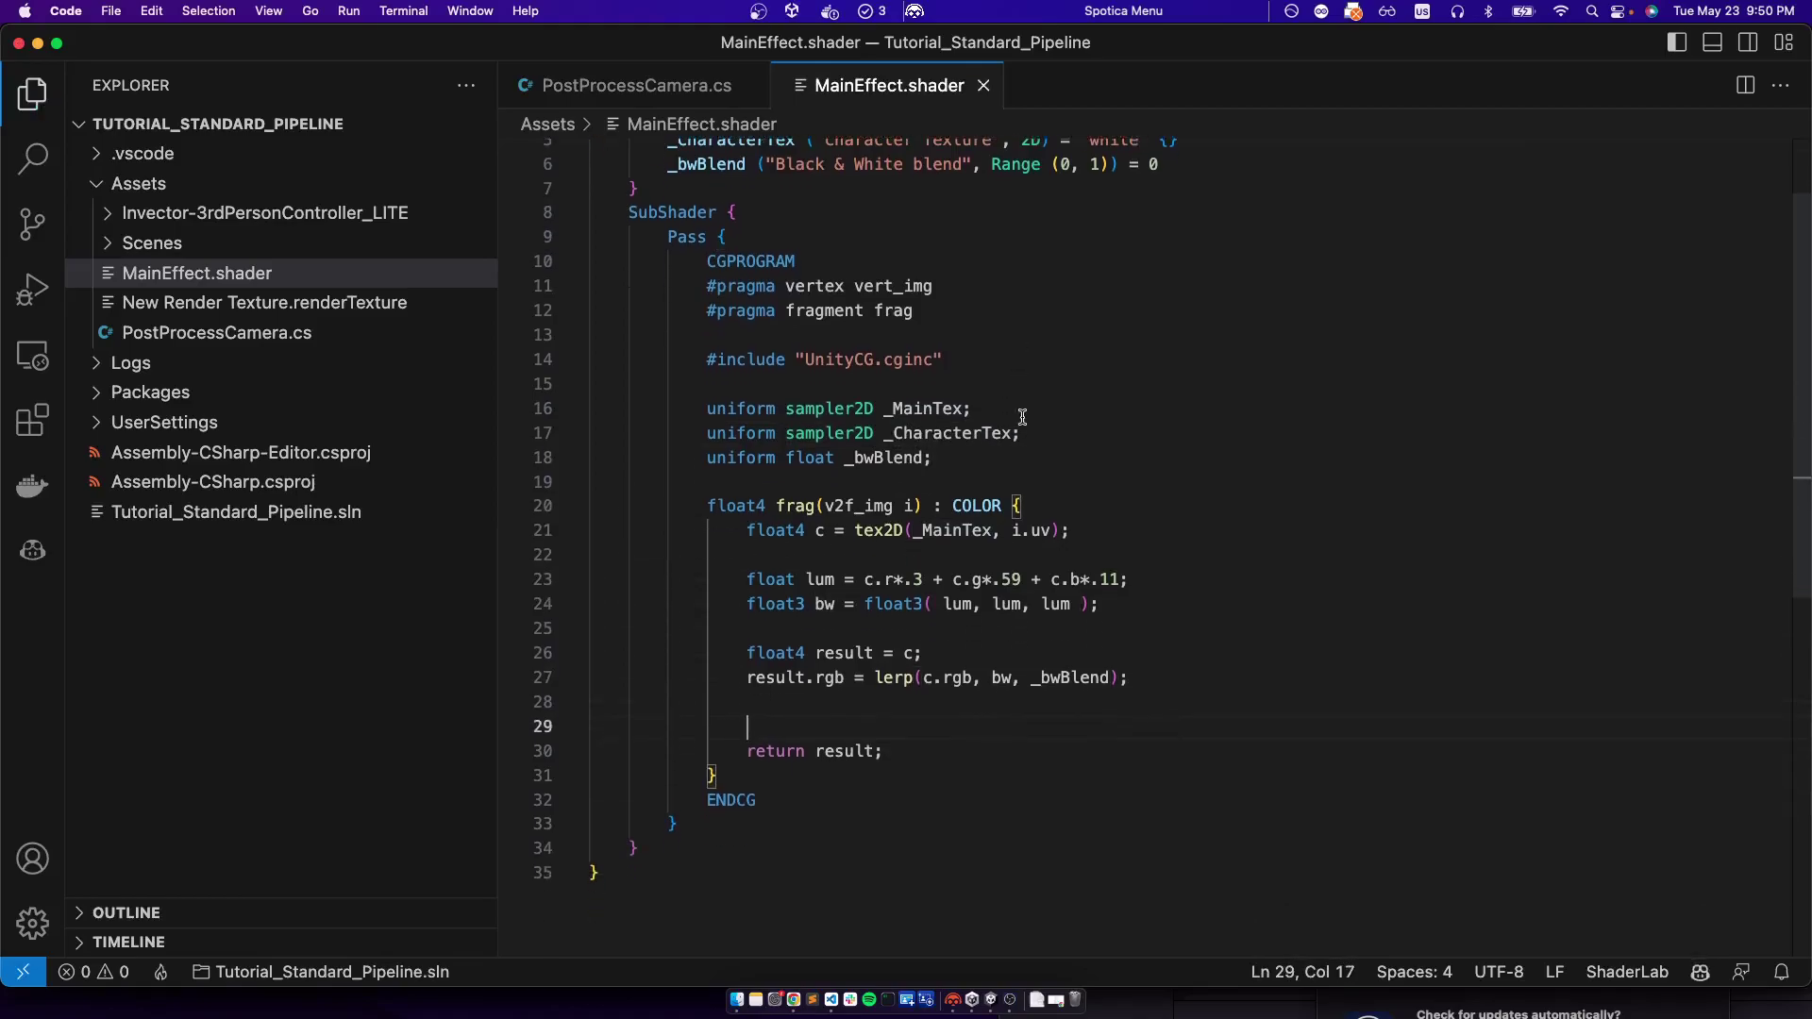
Add result = lerp(result, tex2D(_CharacterTex, i.uv), _bwBlend); on the blank line above the return statement in the frag function
left_click_drag(923, 531, 992, 530)
scroll(831, 303, "up", 1)
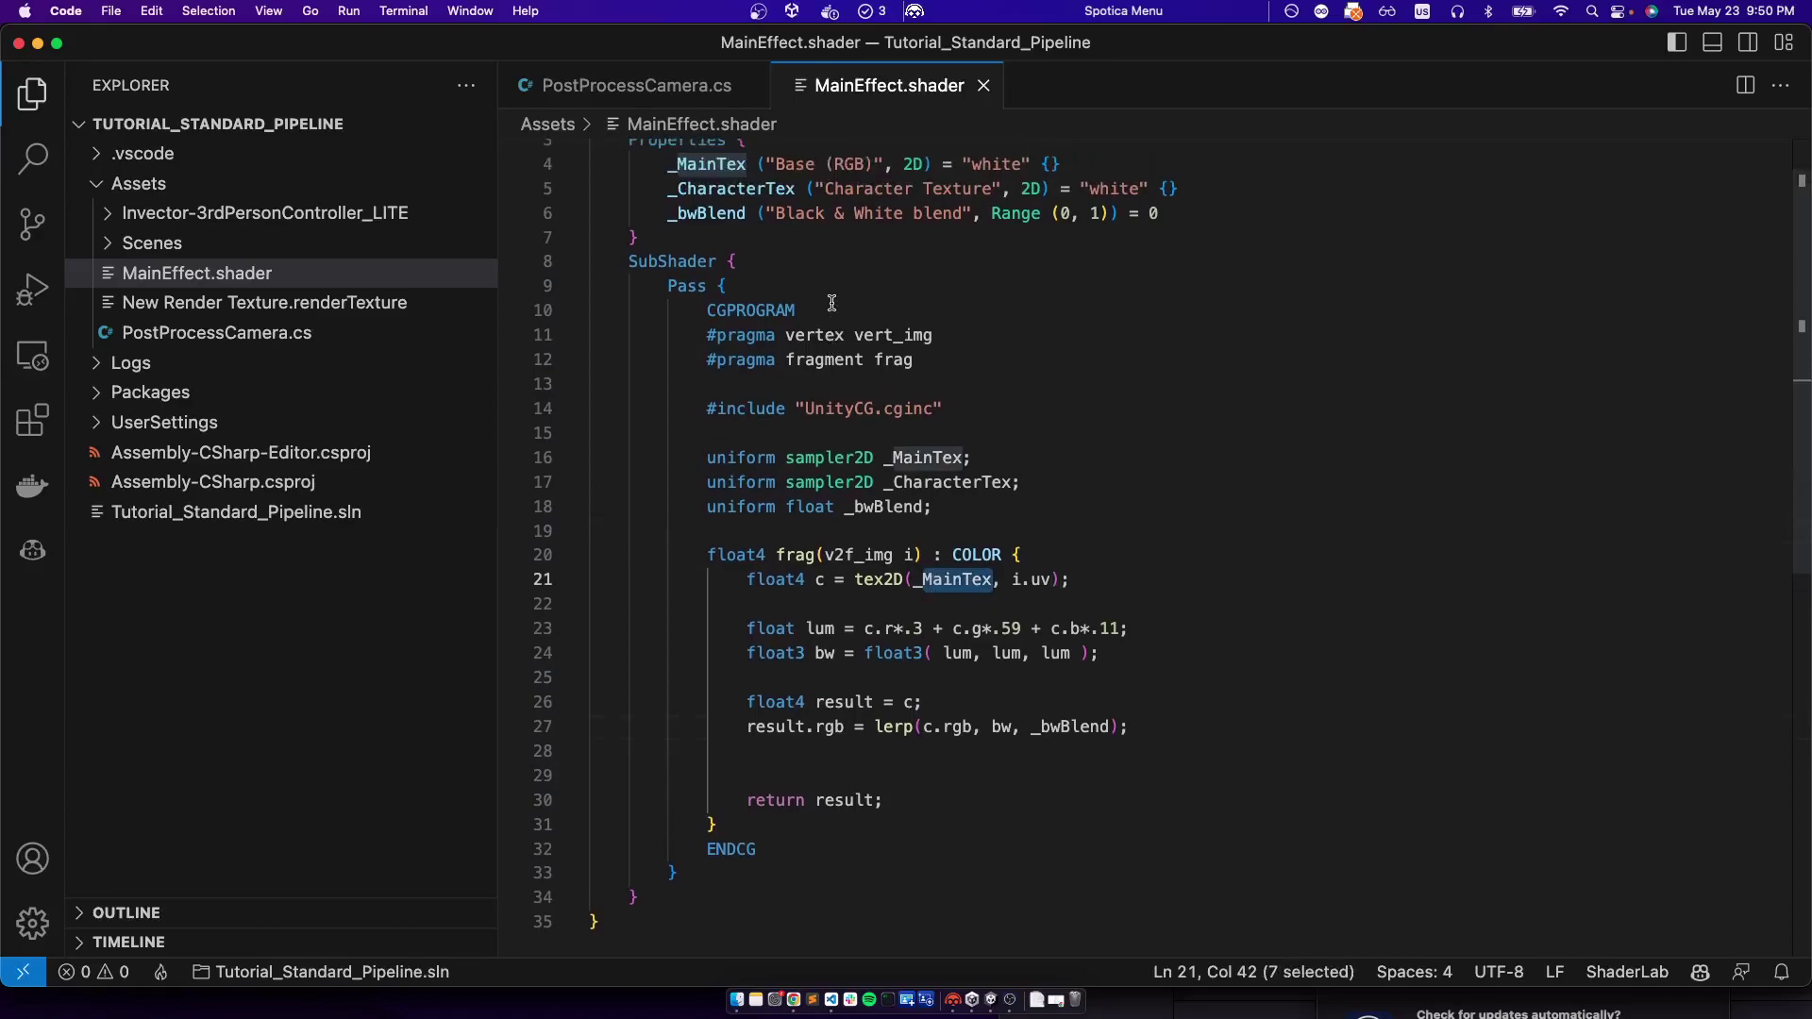
left_click_drag(913, 579, 982, 578)
left_click(982, 575)
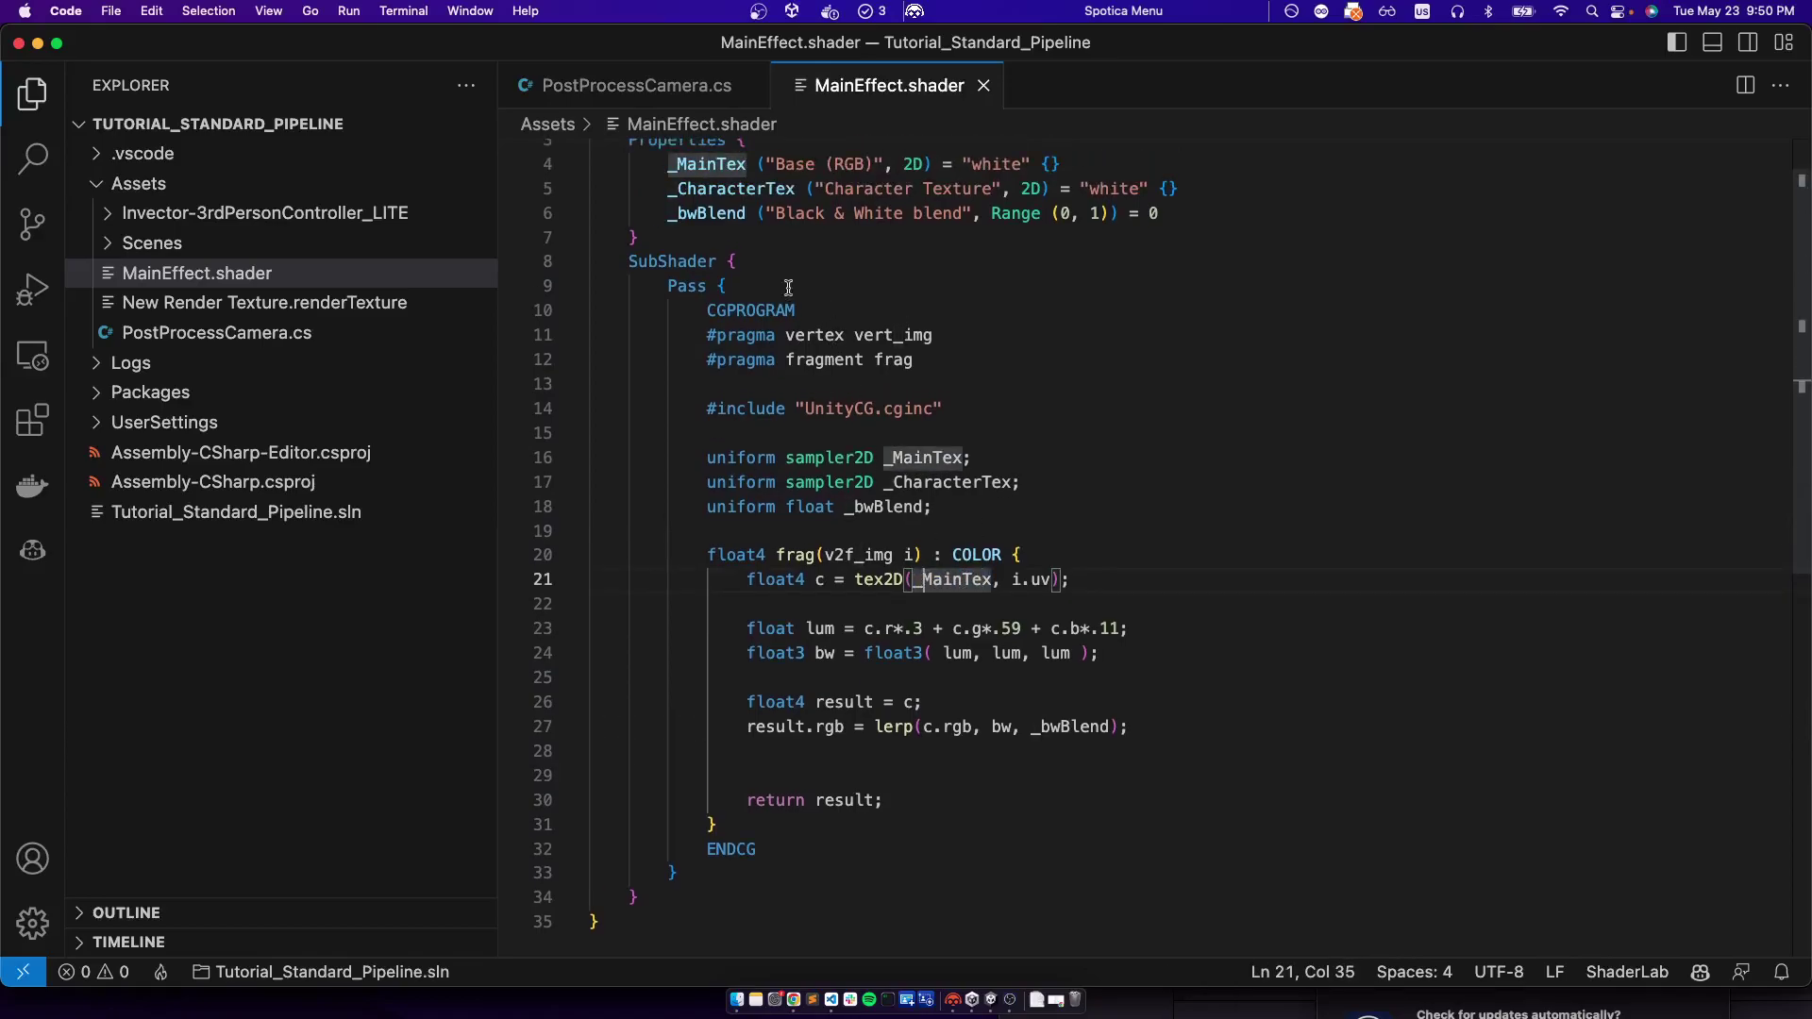
left_click_drag(679, 164, 747, 165)
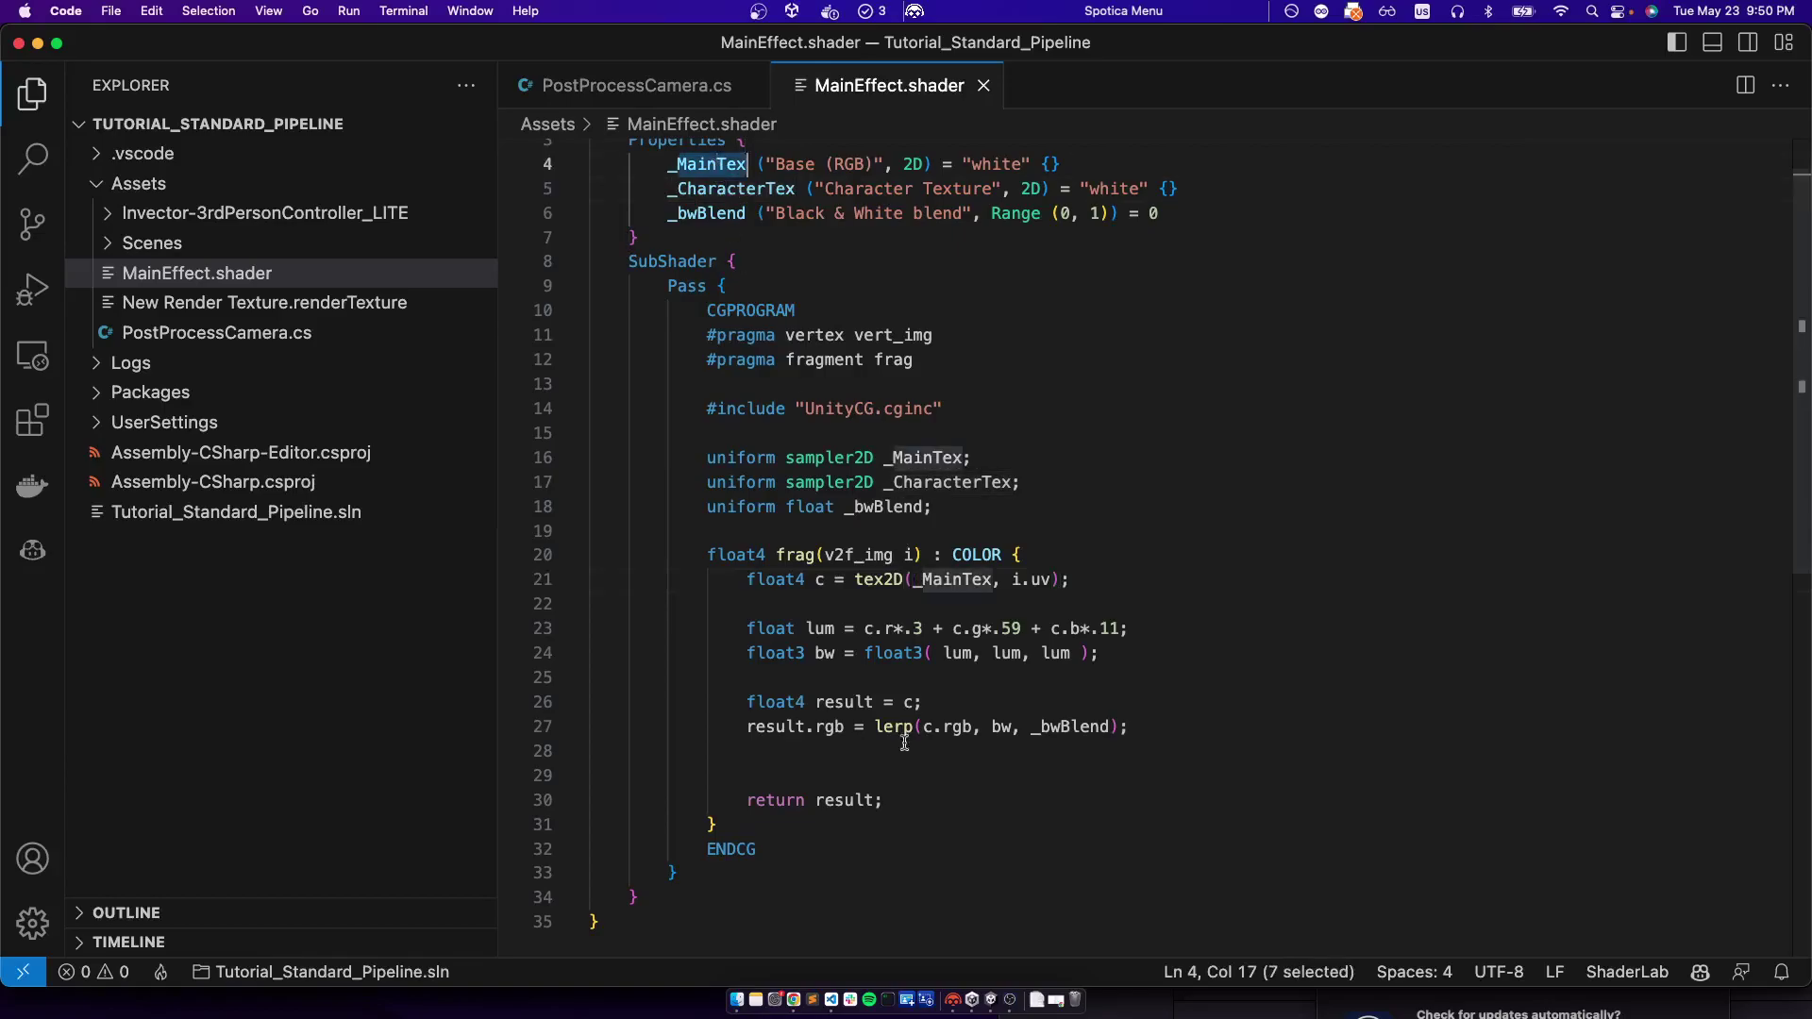
left_click(855, 783)
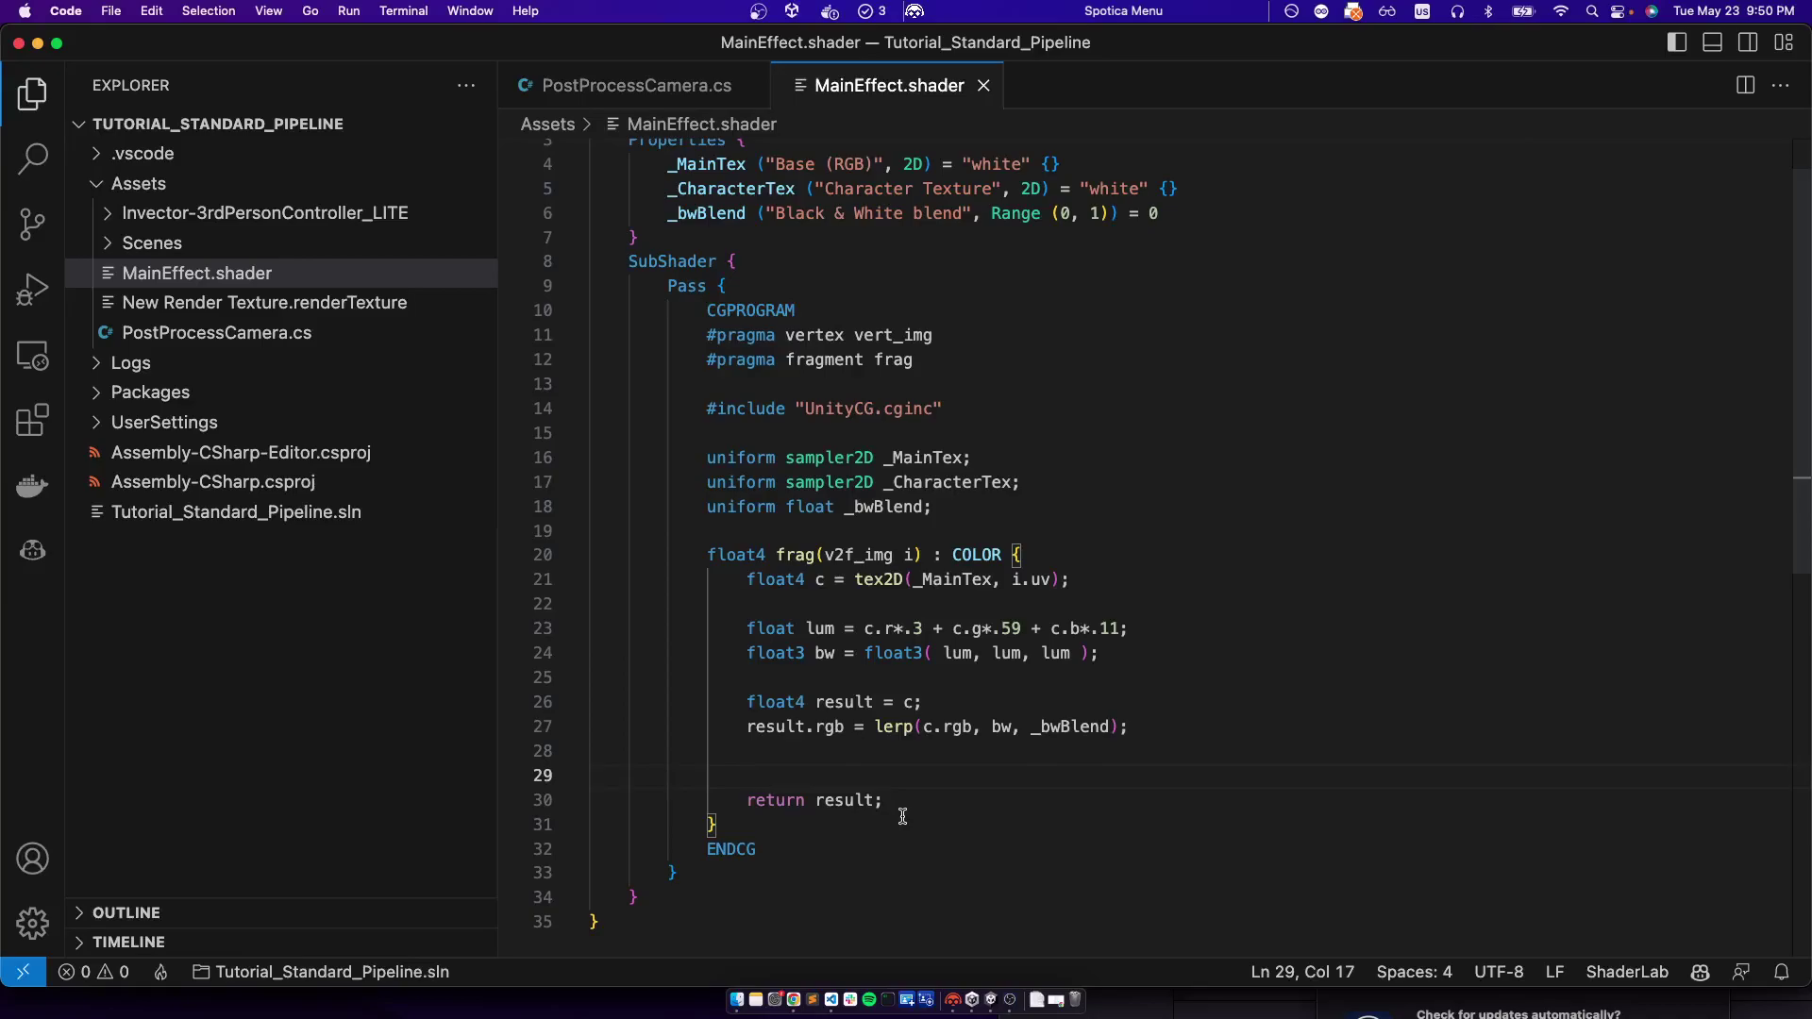
type("result = lerp")
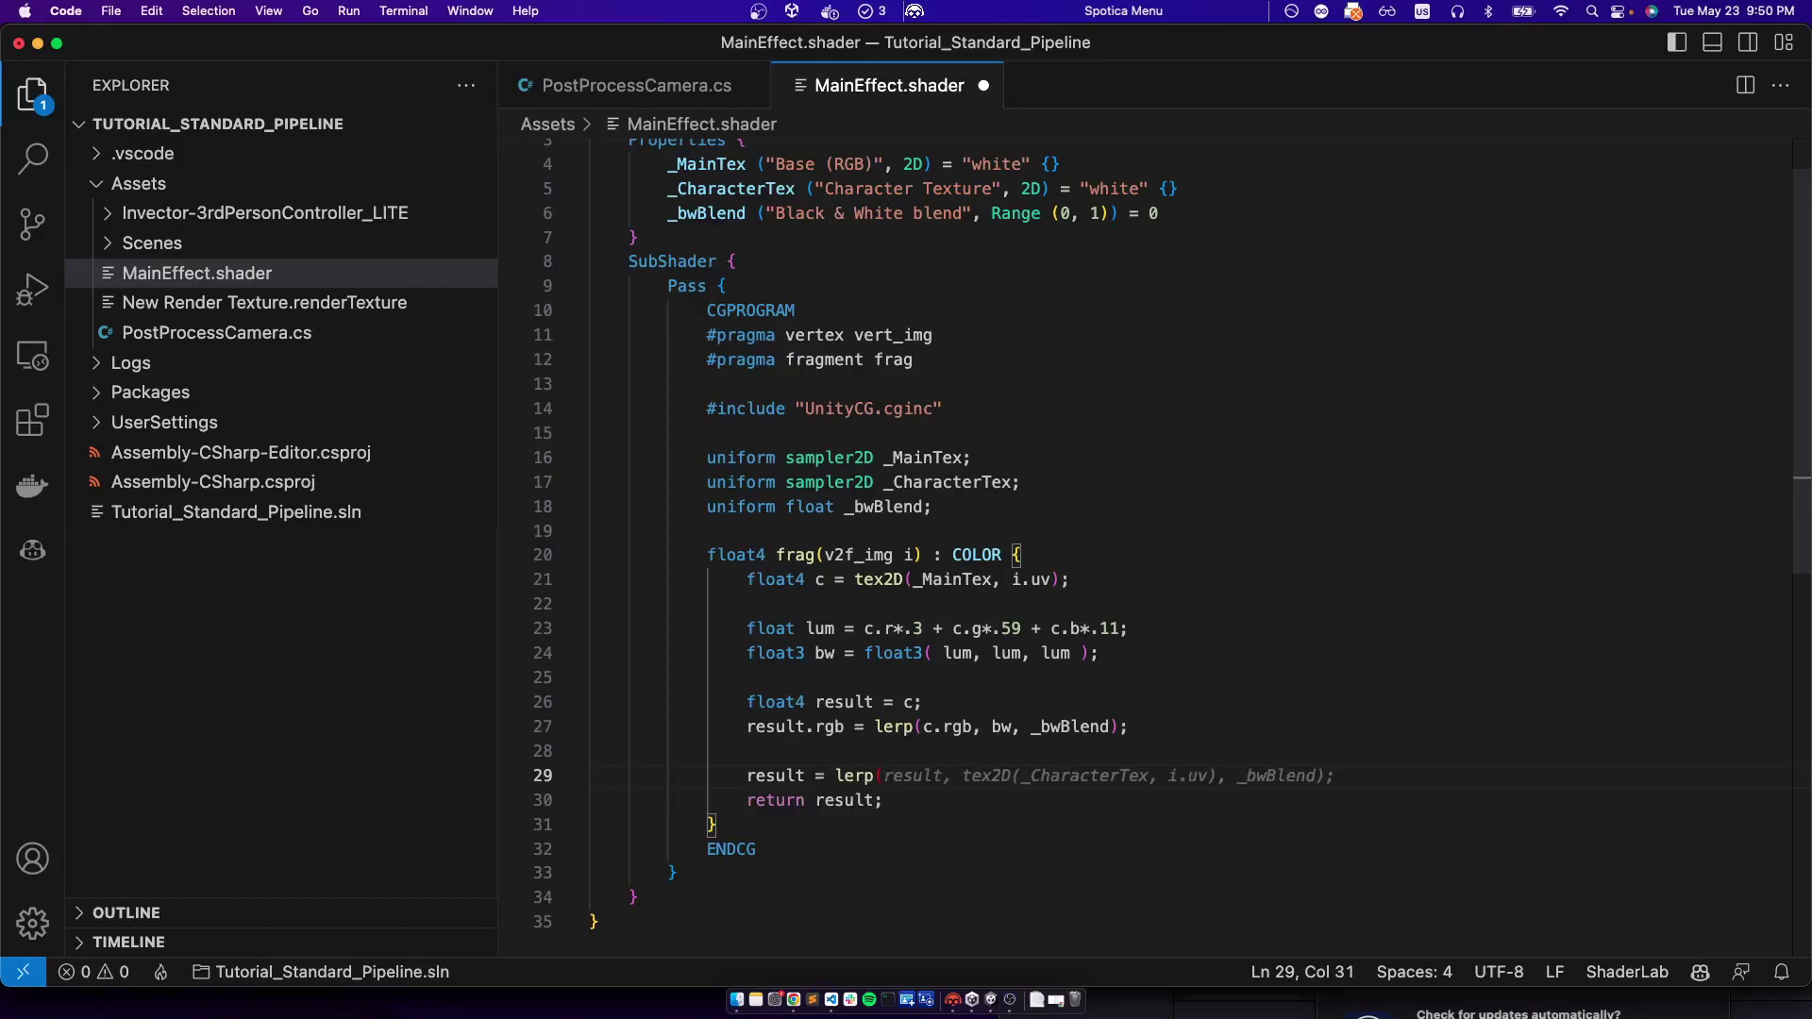
key("Tab")
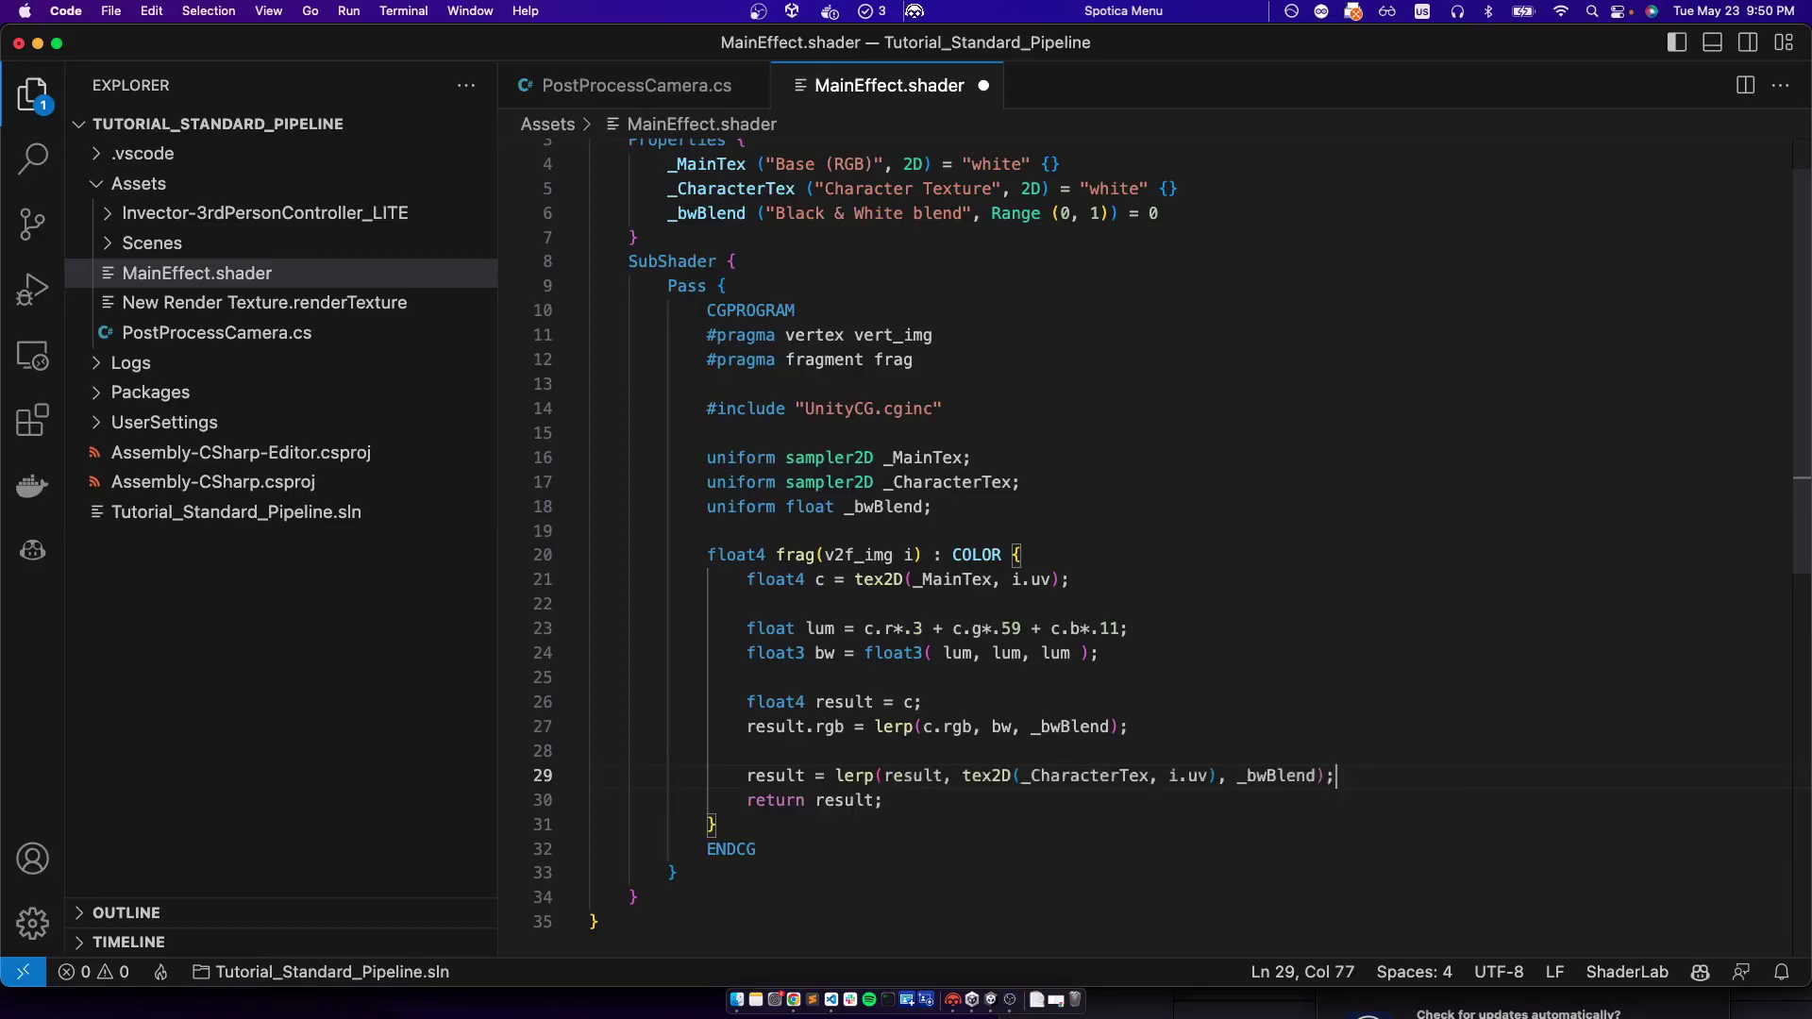
Examine the _bwBlend and tex2D(_CharacterTex, i.uv) arguments of the new lerp call, including the _CharacterTex and i.uv parts
key("Left")
key("Left")
key("shift+alt+Left")
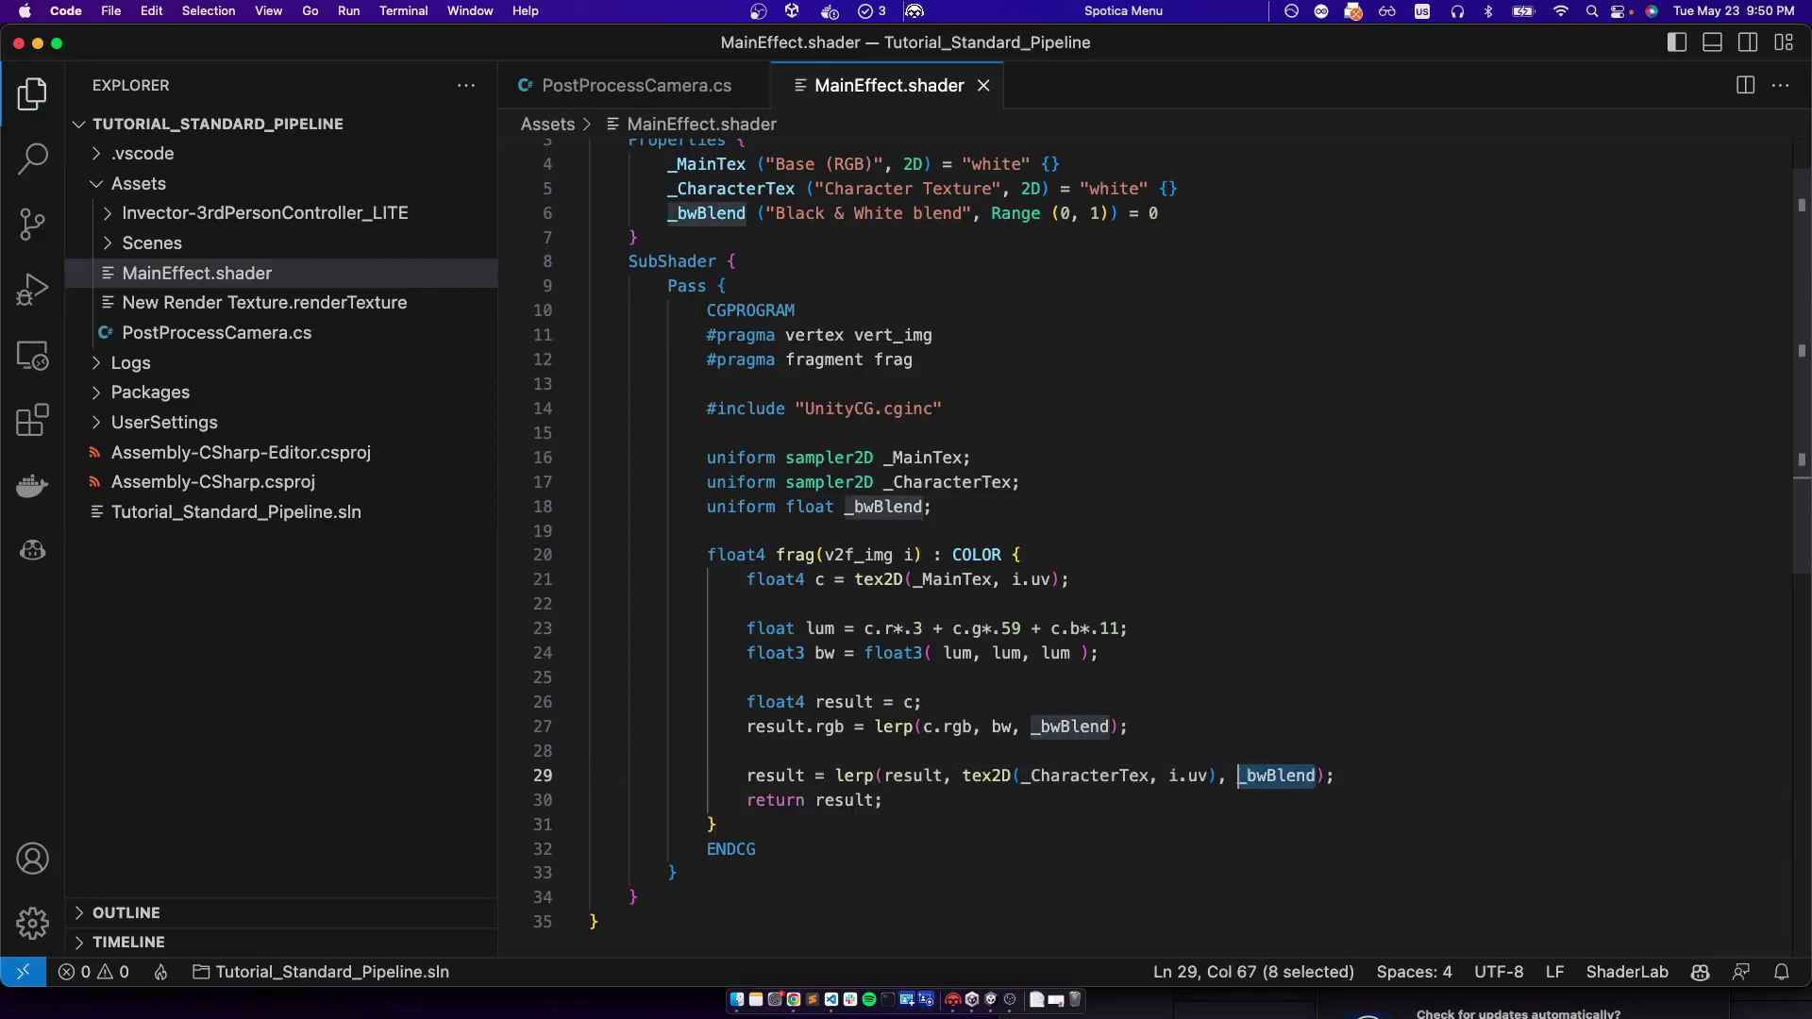
left_click_drag(961, 775, 1225, 776)
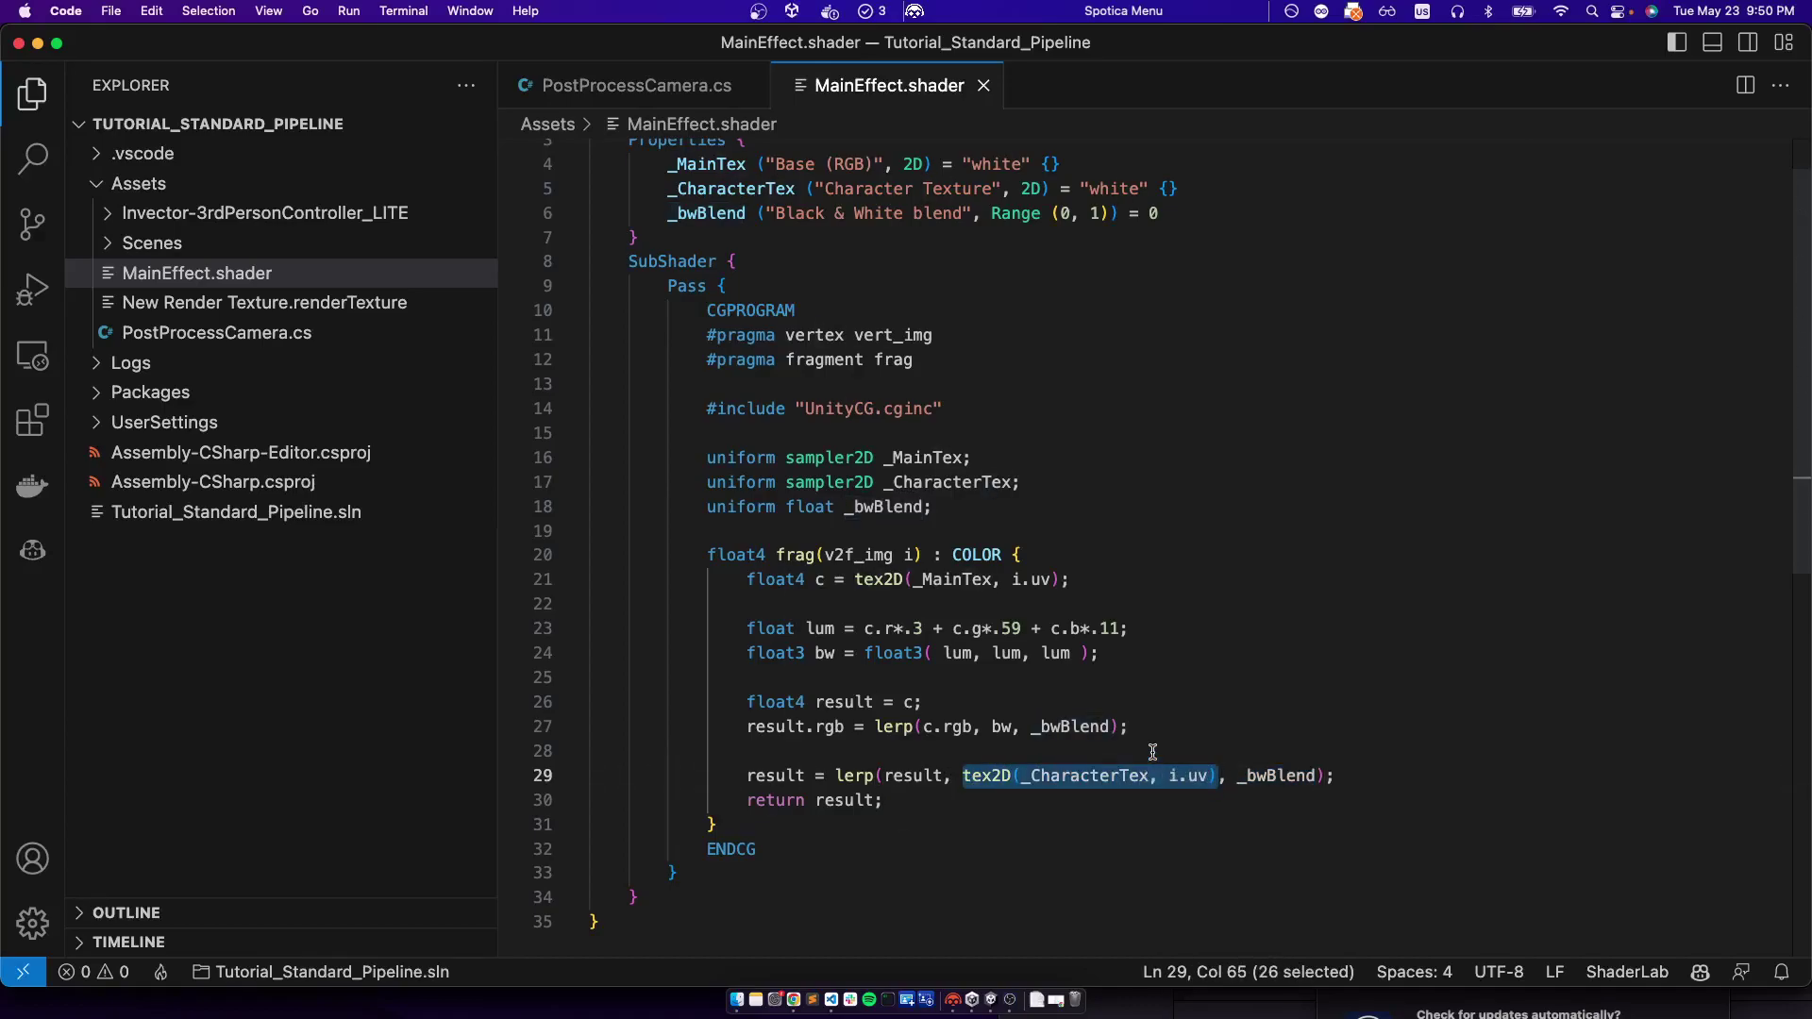
left_click(1049, 780)
left_click_drag(1023, 776, 1145, 787)
key("Right")
key("Right")
key("Right")
key("shift+Right")
key("shift+Right")
key("shift+Right")
key("shift+Right")
key("Right")
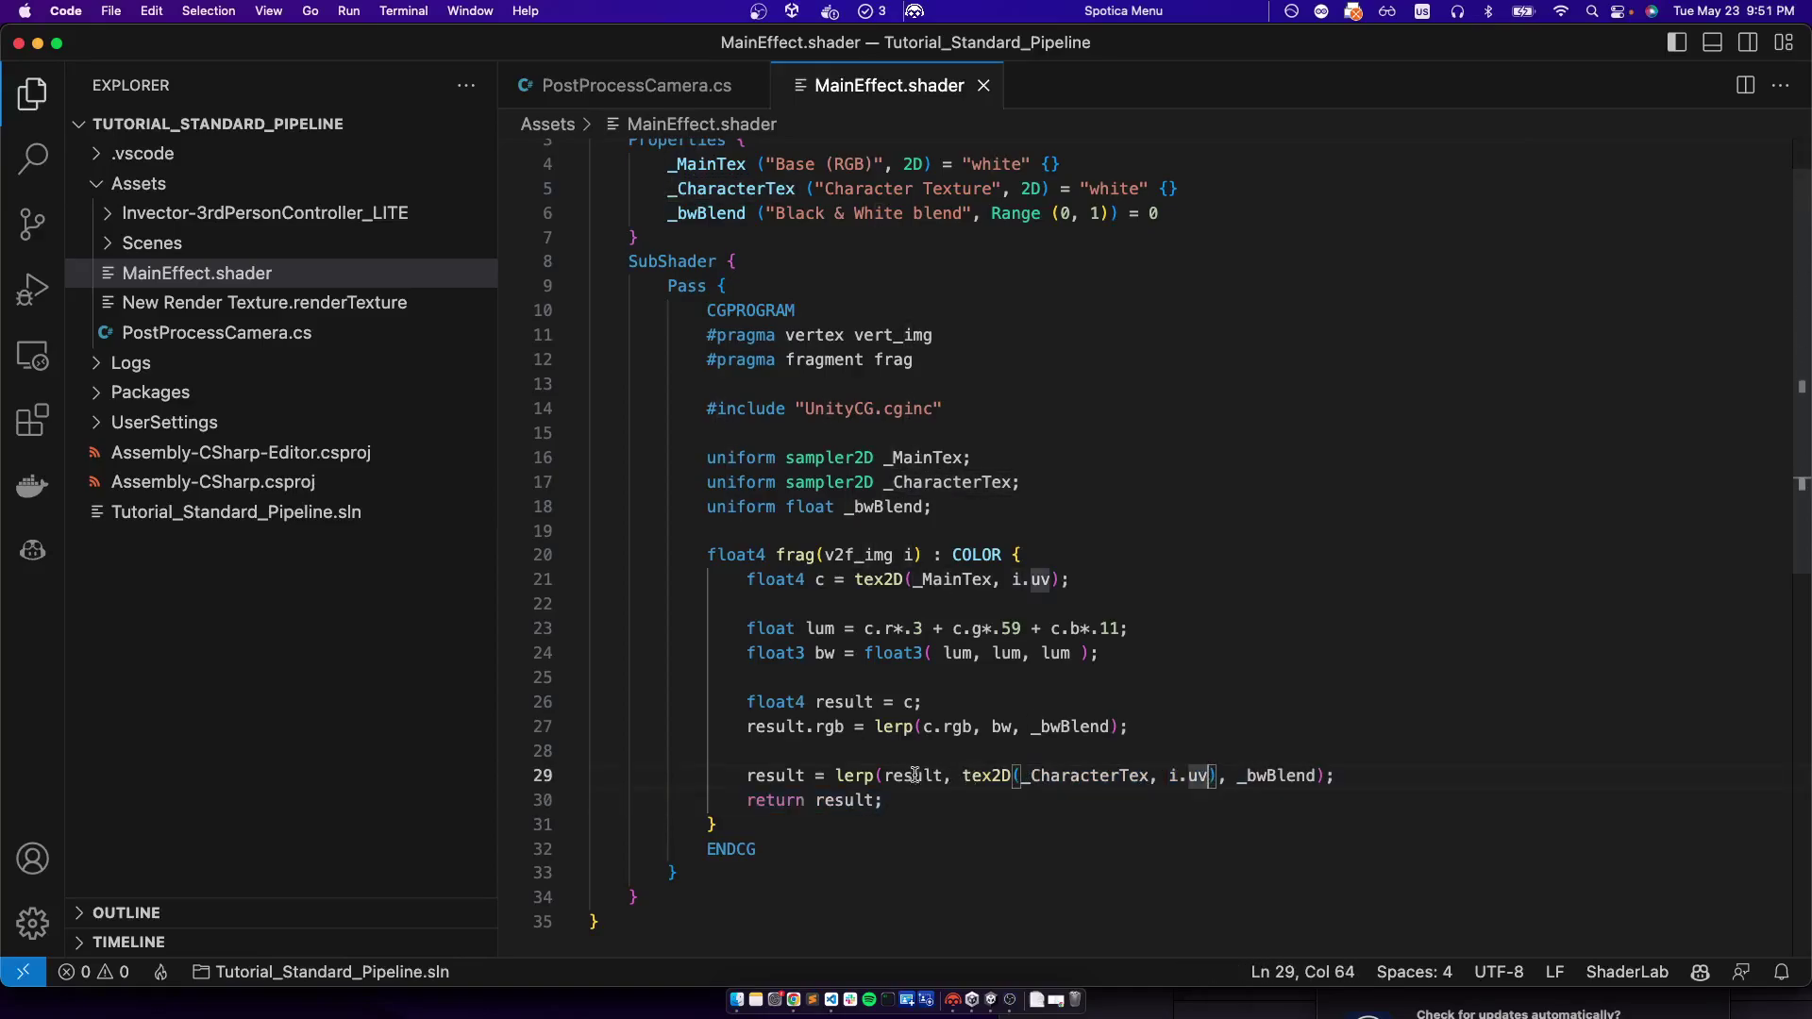
Remove the _bwBlend and tex2D(_CharacterTex, i.uv) arguments from the new lerp call, keeping result and the commas
left_click_drag(884, 775, 1314, 774)
left_click(945, 776)
left_click(1157, 776)
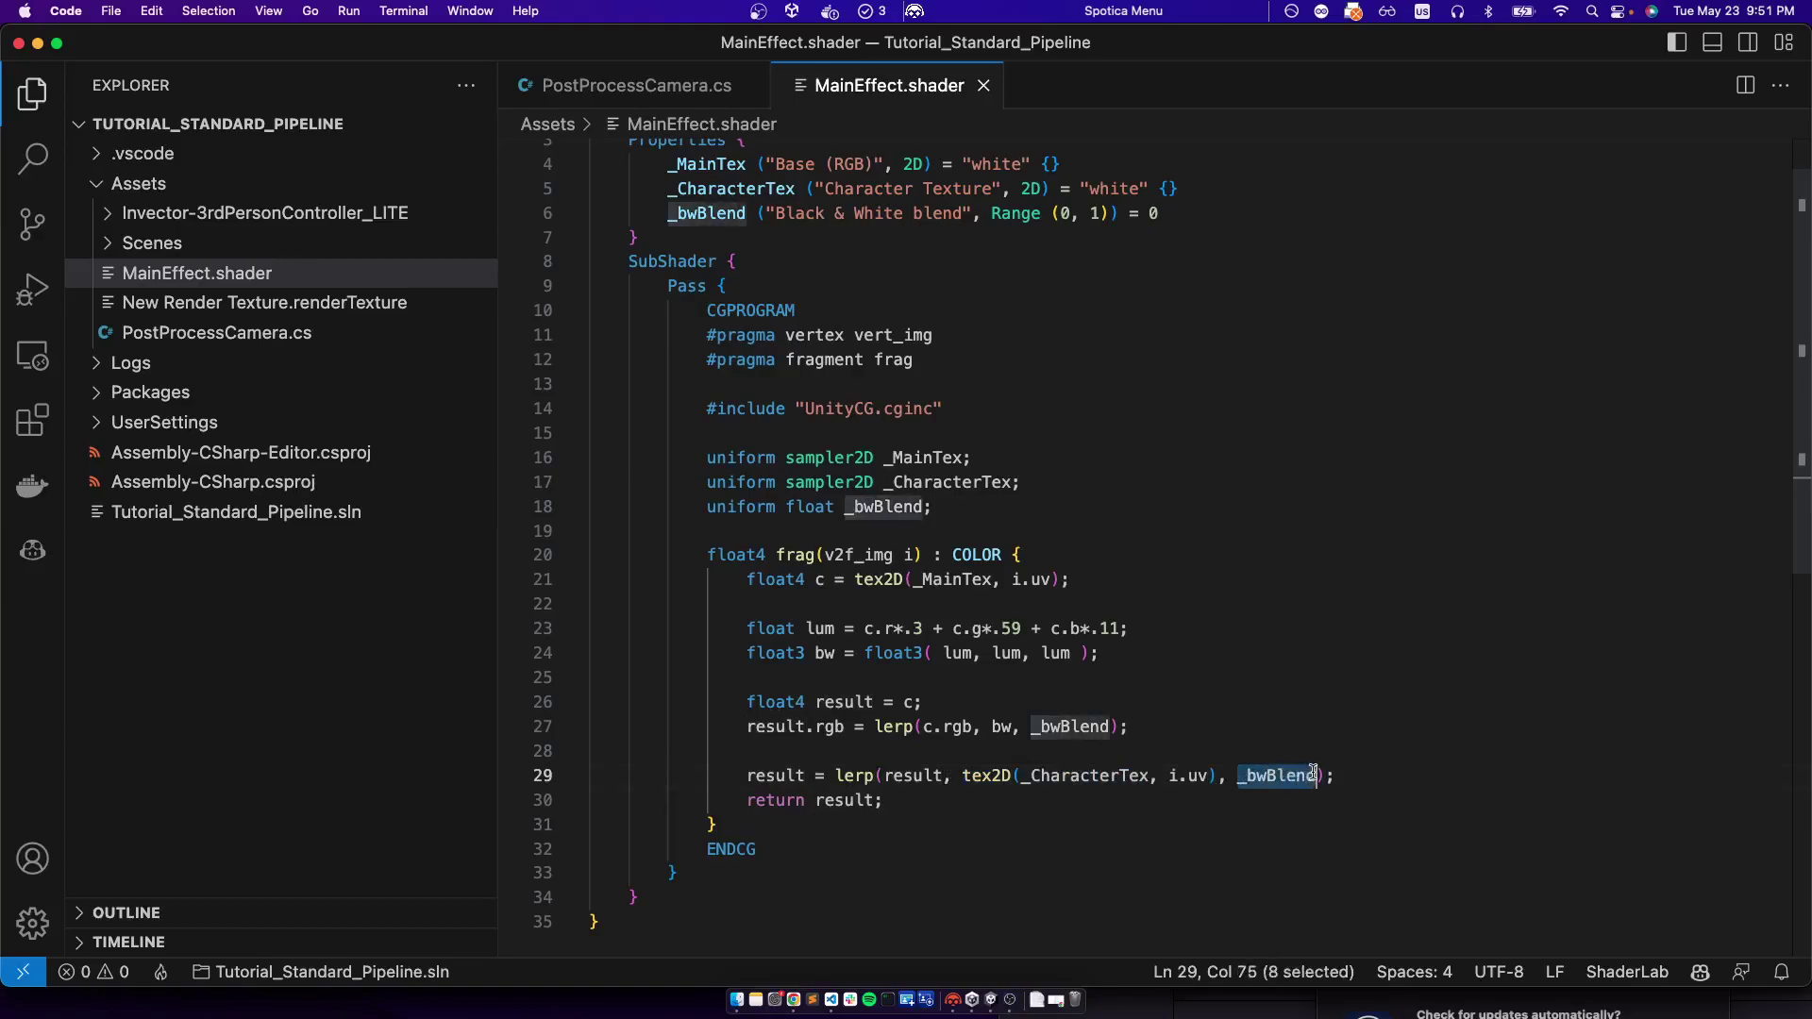
key("BackSpace")
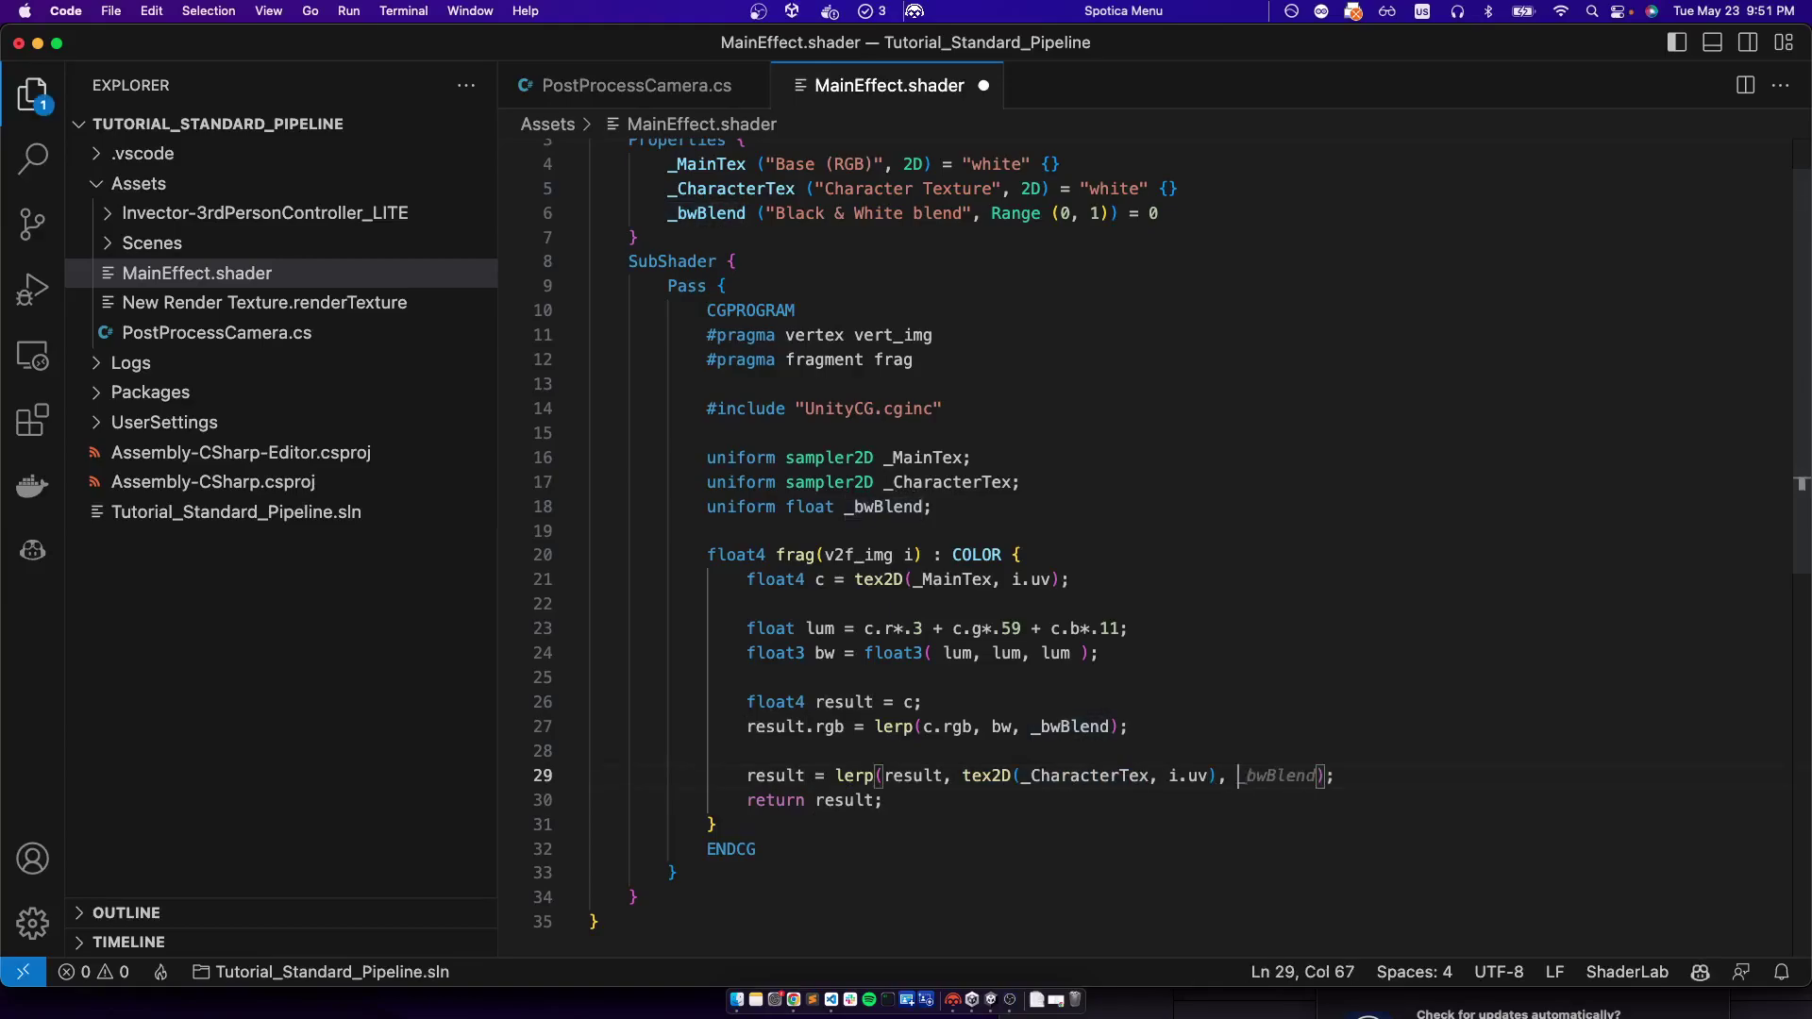
left_click_drag(963, 776, 1217, 776)
key("BackSpace")
Declare float4 characterImg = tex2D(_CharacterTex, i.uv); on a new line directly above the new lerp line
left_click(1177, 754)
key("Tab")
key("Tab")
key("Return")
type("float4 ")
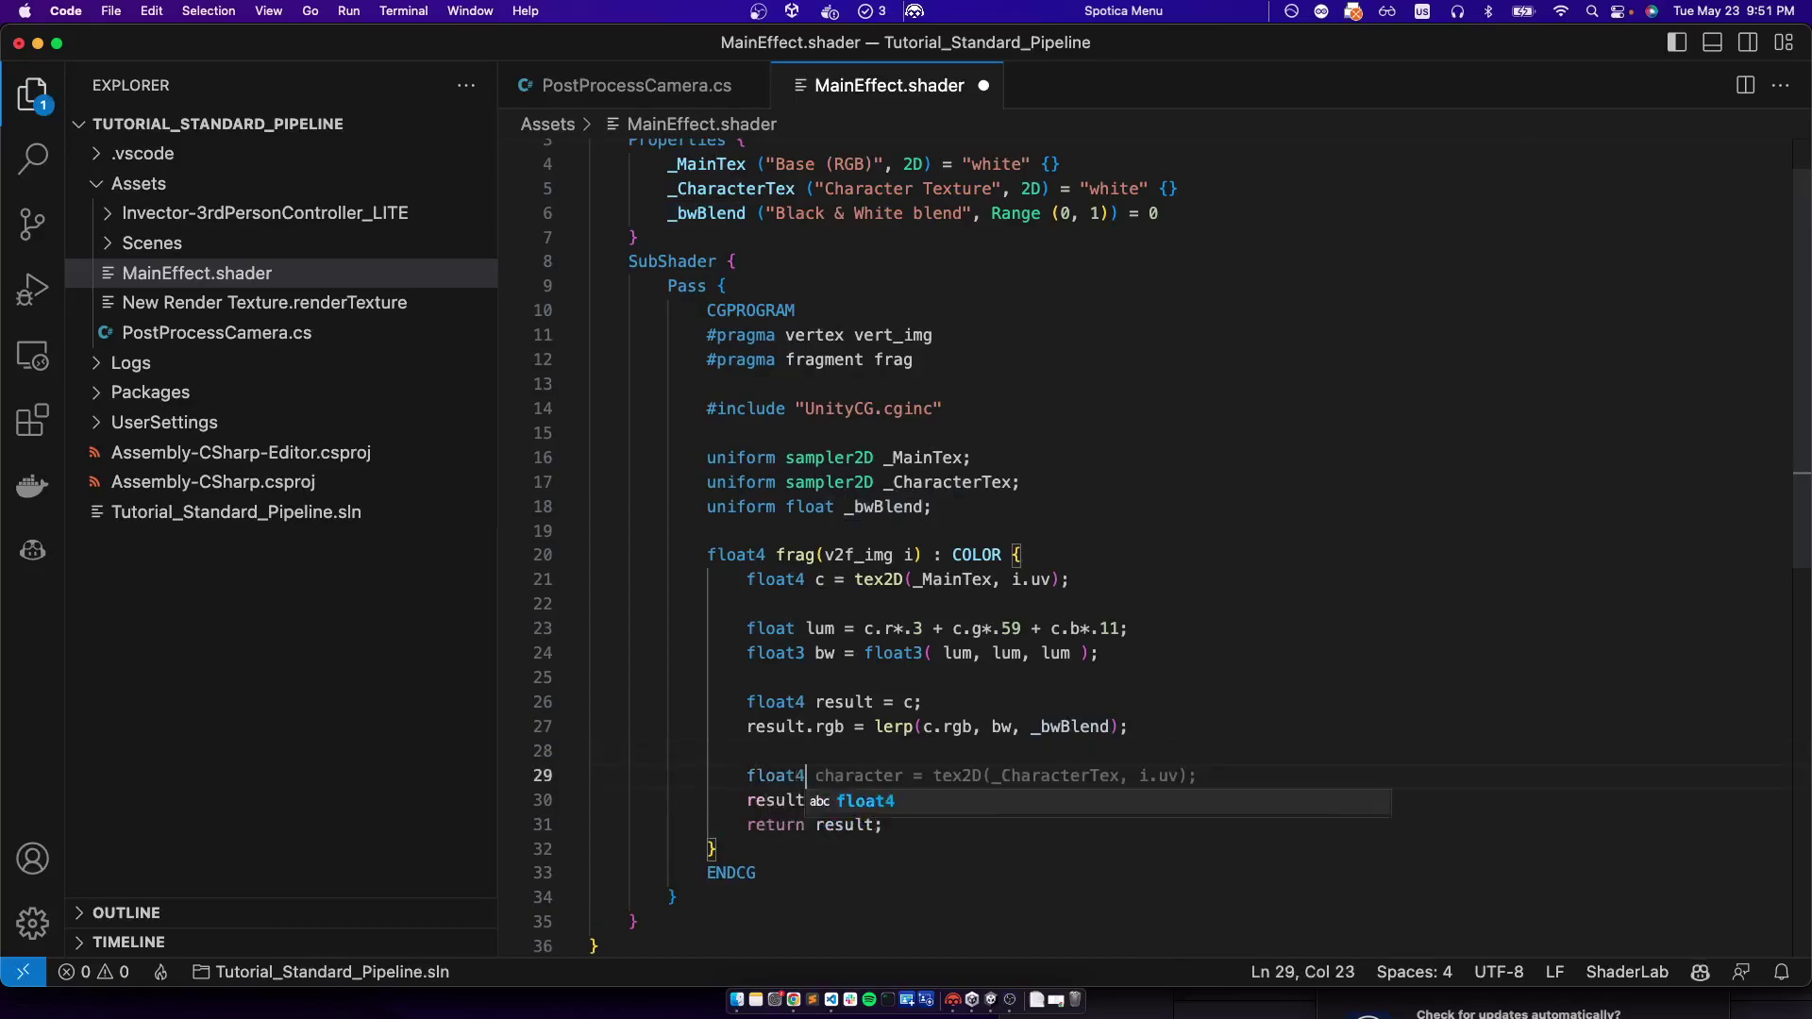
type("characterI")
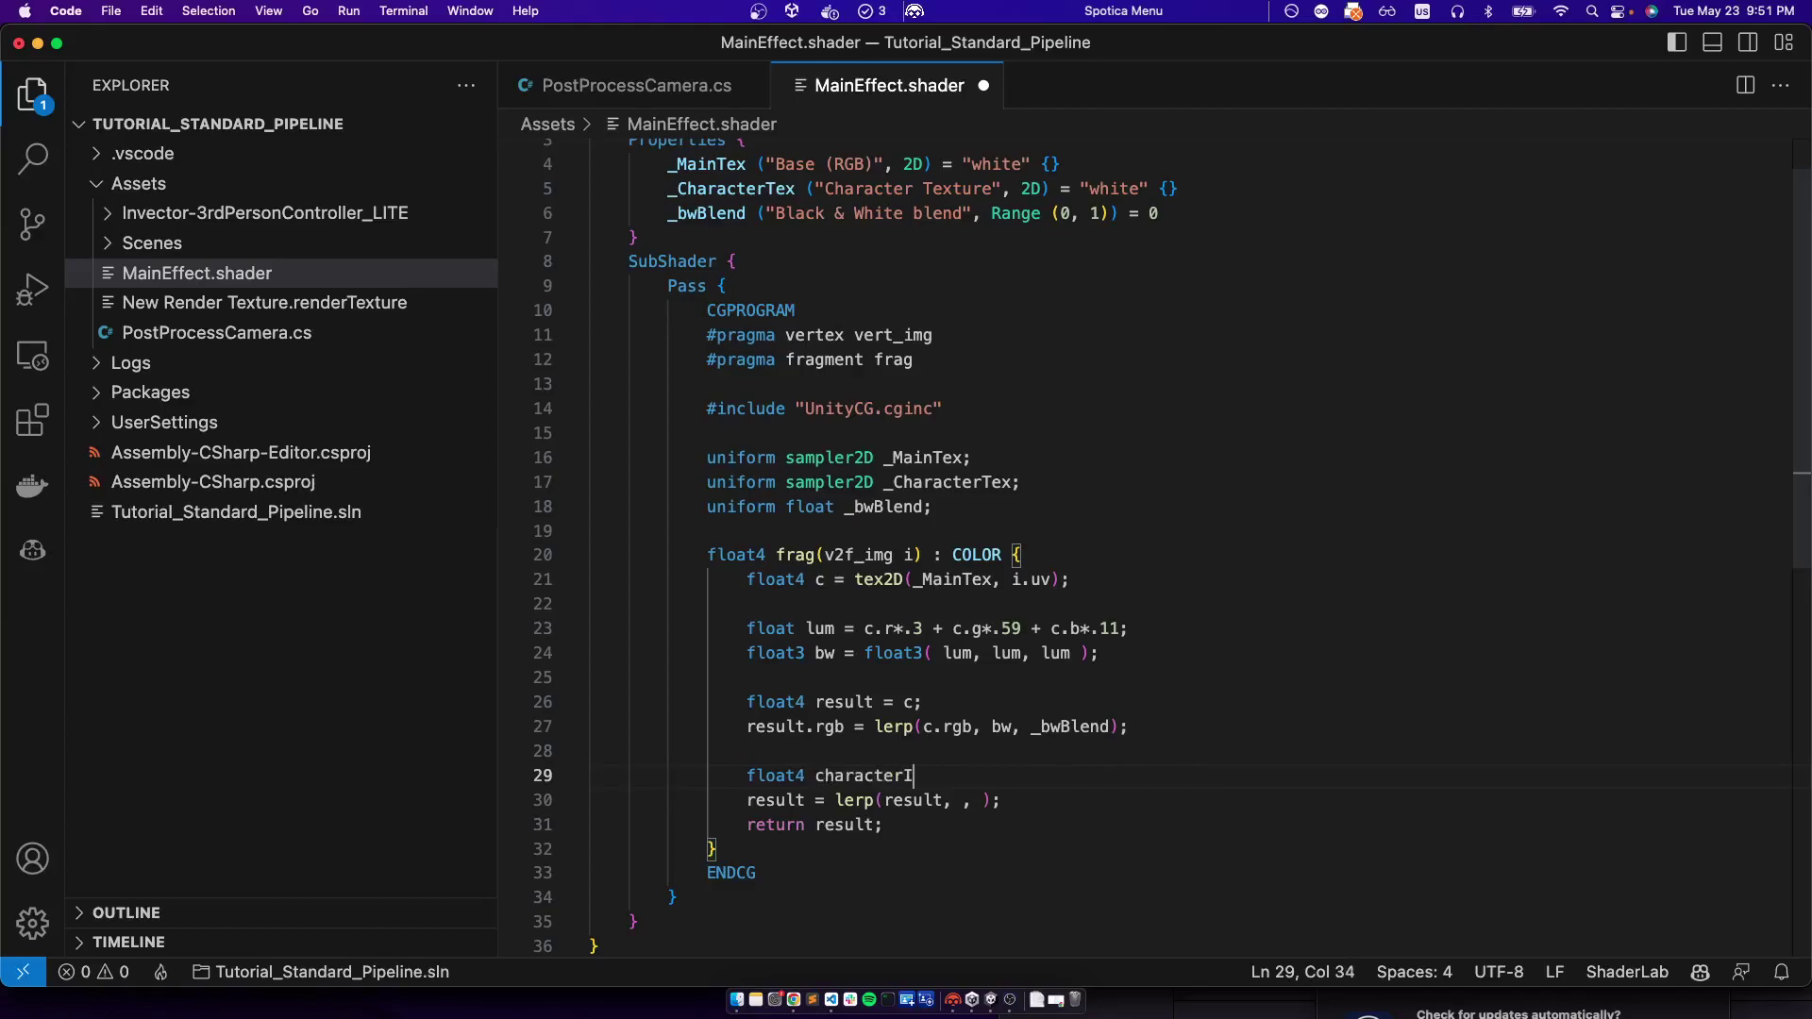
type("mg = tex2D(_CharacterTex, i.uv")
key("Tab")
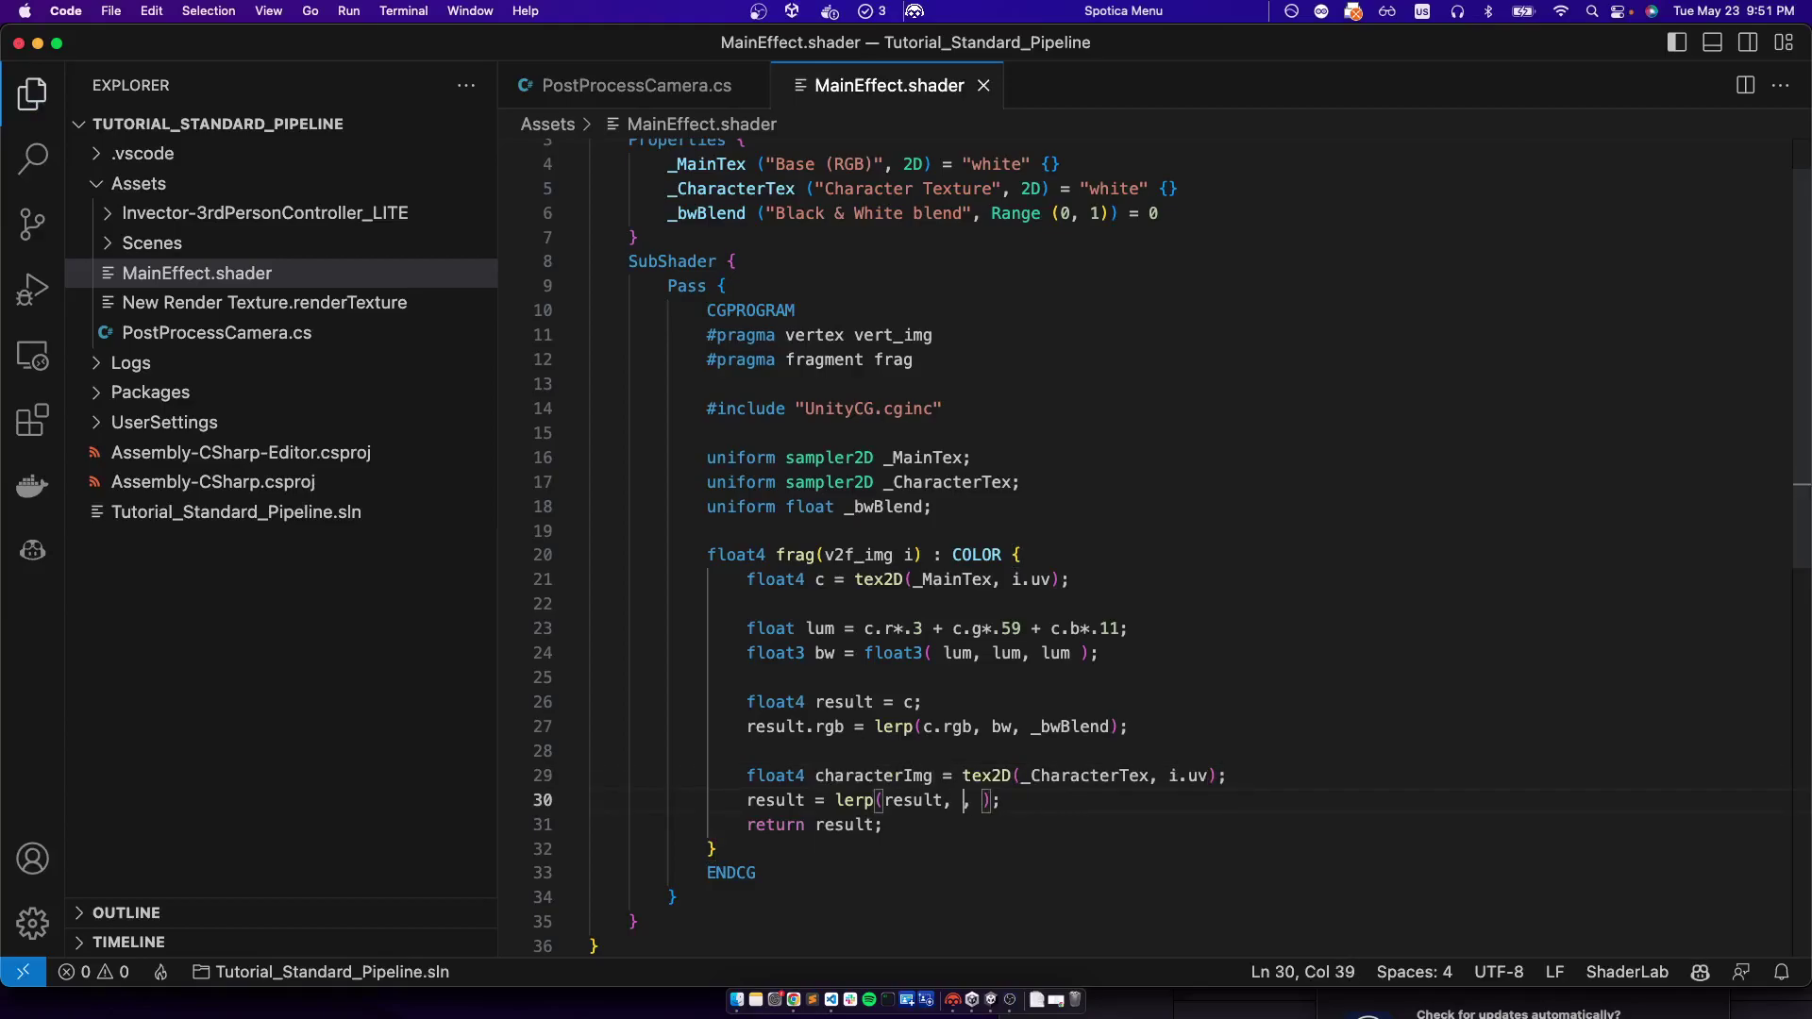
Fill the empty lerp arguments with characterImg and characterImg.a, and save the shader
type("characterImg")
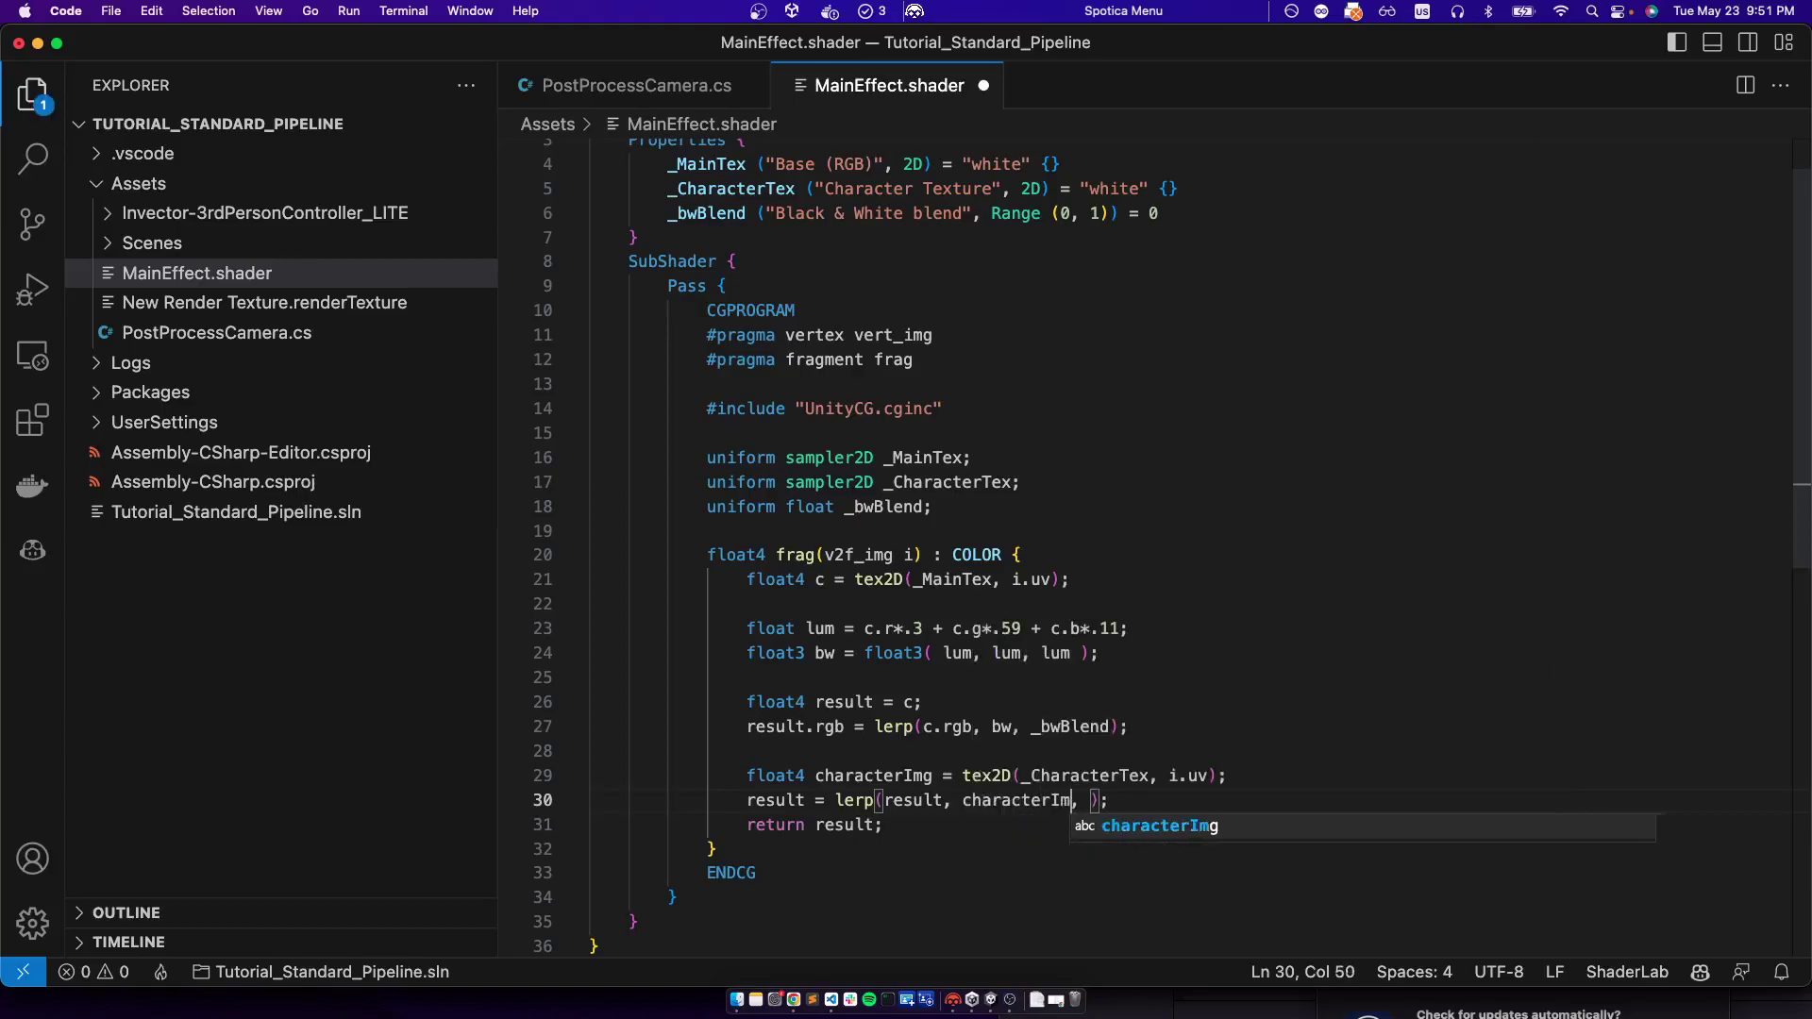
key("Right")
type("characterI")
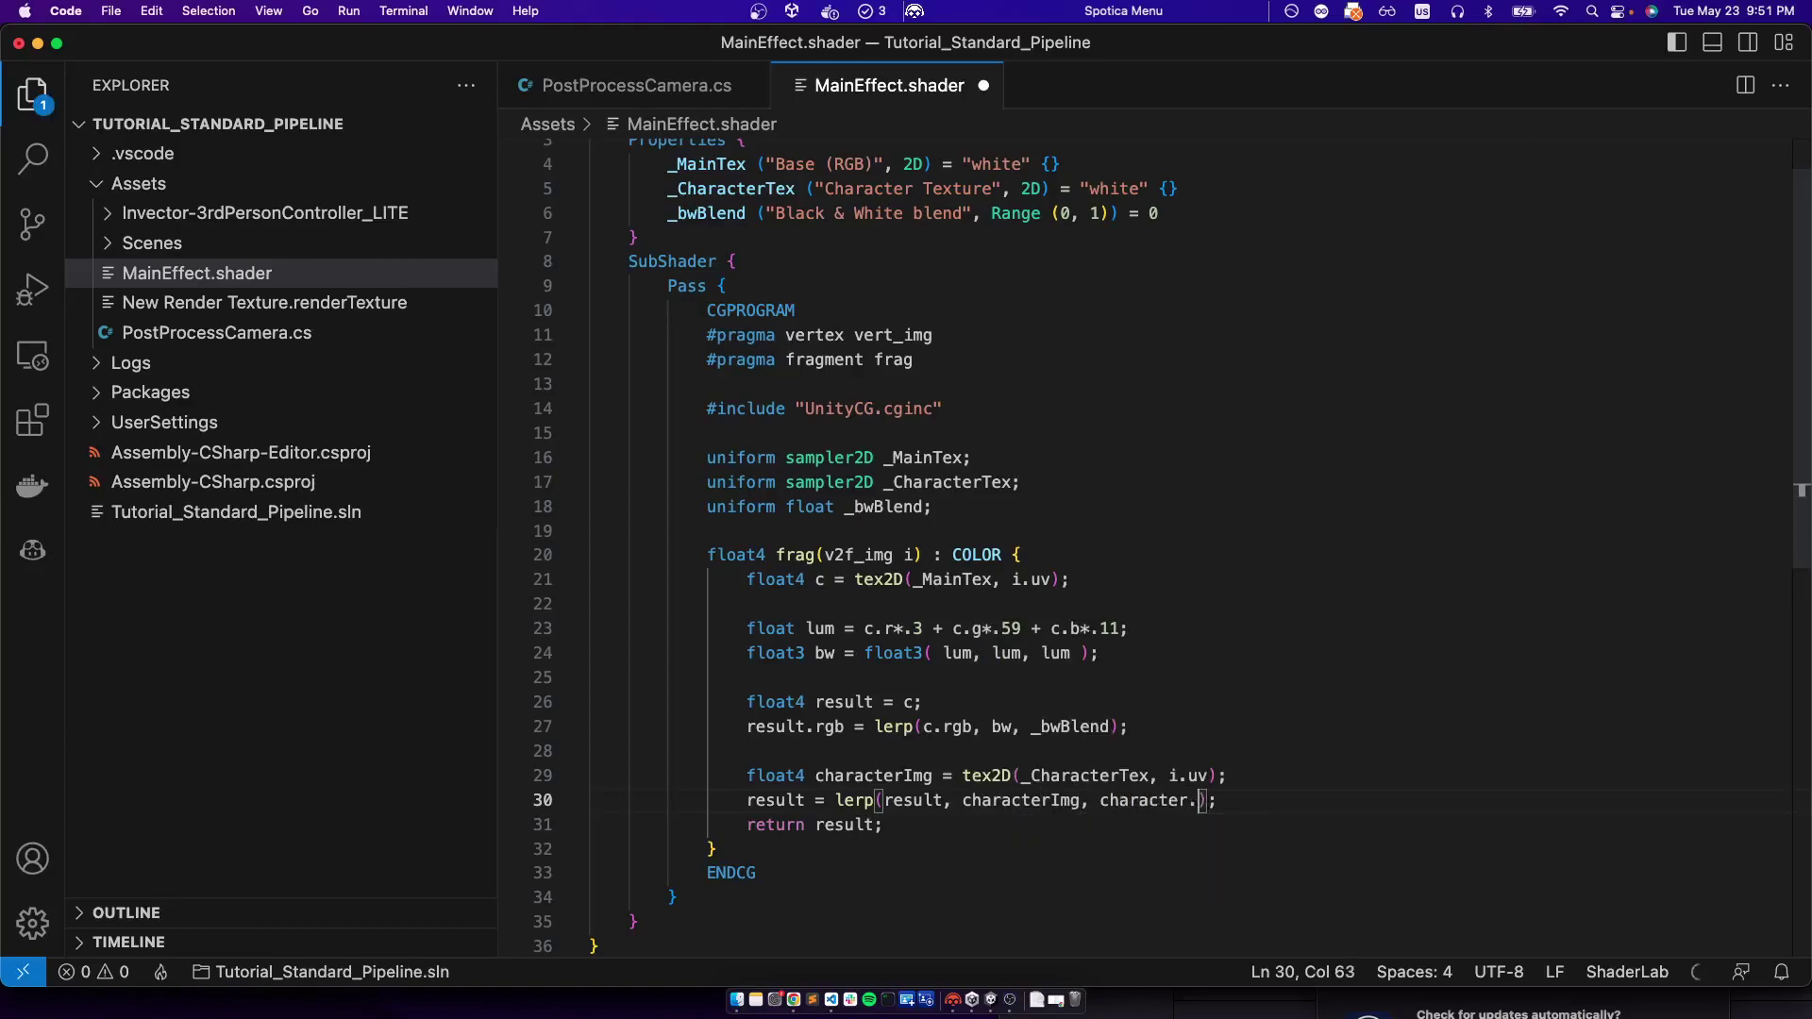
type("mg.")
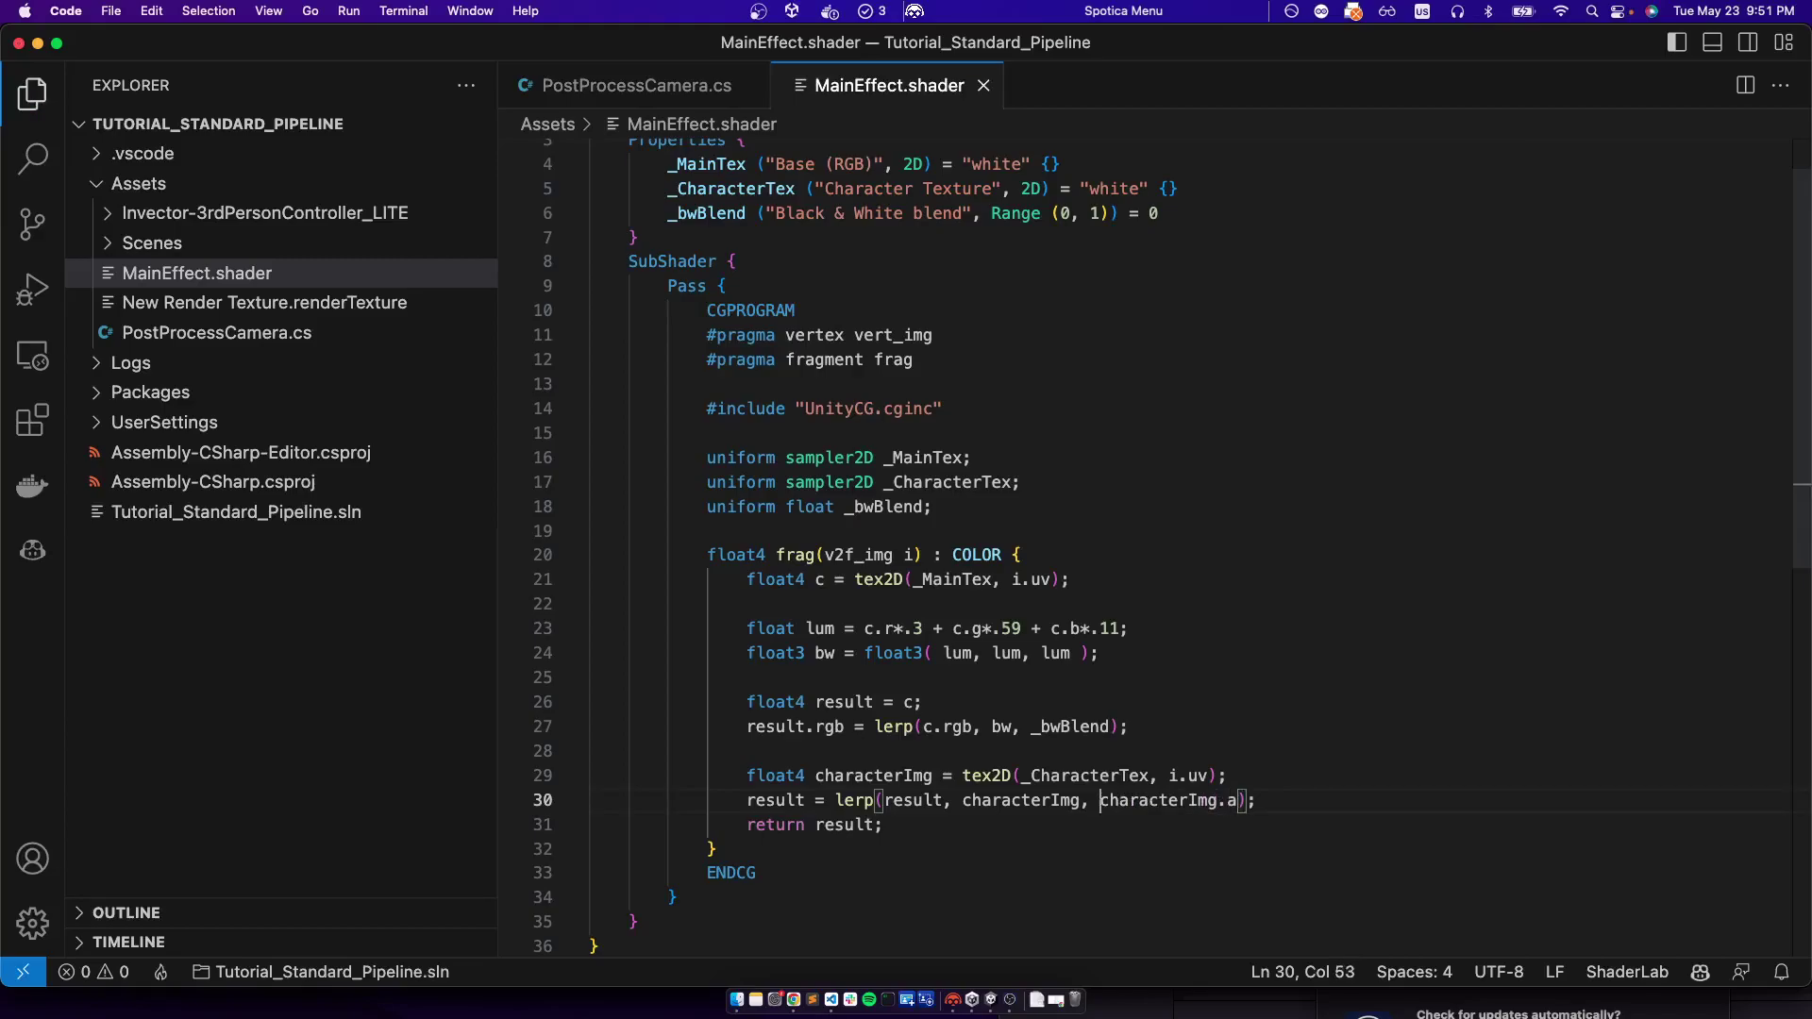
key("alt+Left")
key("alt+Left")
key("Right")
key("Right")
key("alt+shift+Right")
key("alt+shift+Right")
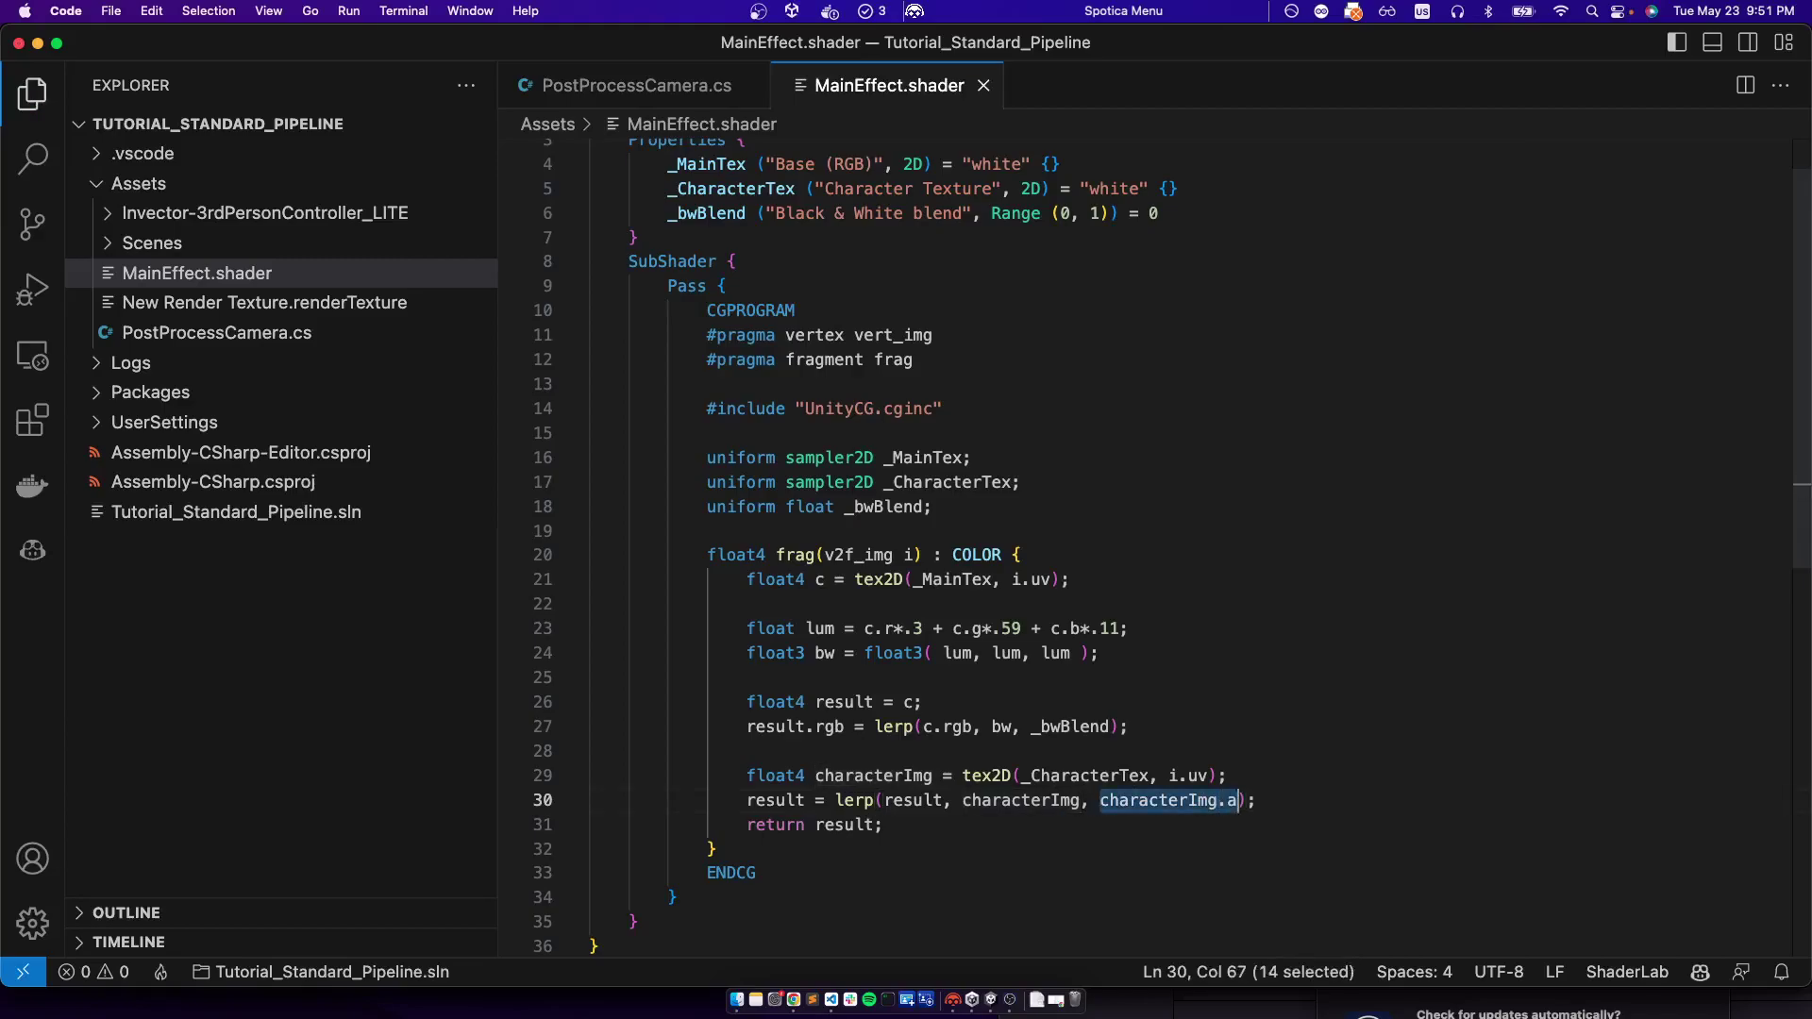
Move characterImg ahead of result so the call reads lerp(characterImg, result, characterImg.a), and save the shader
key("Left")
key("alt+Left")
key("alt+Left")
key("alt+shift+Right")
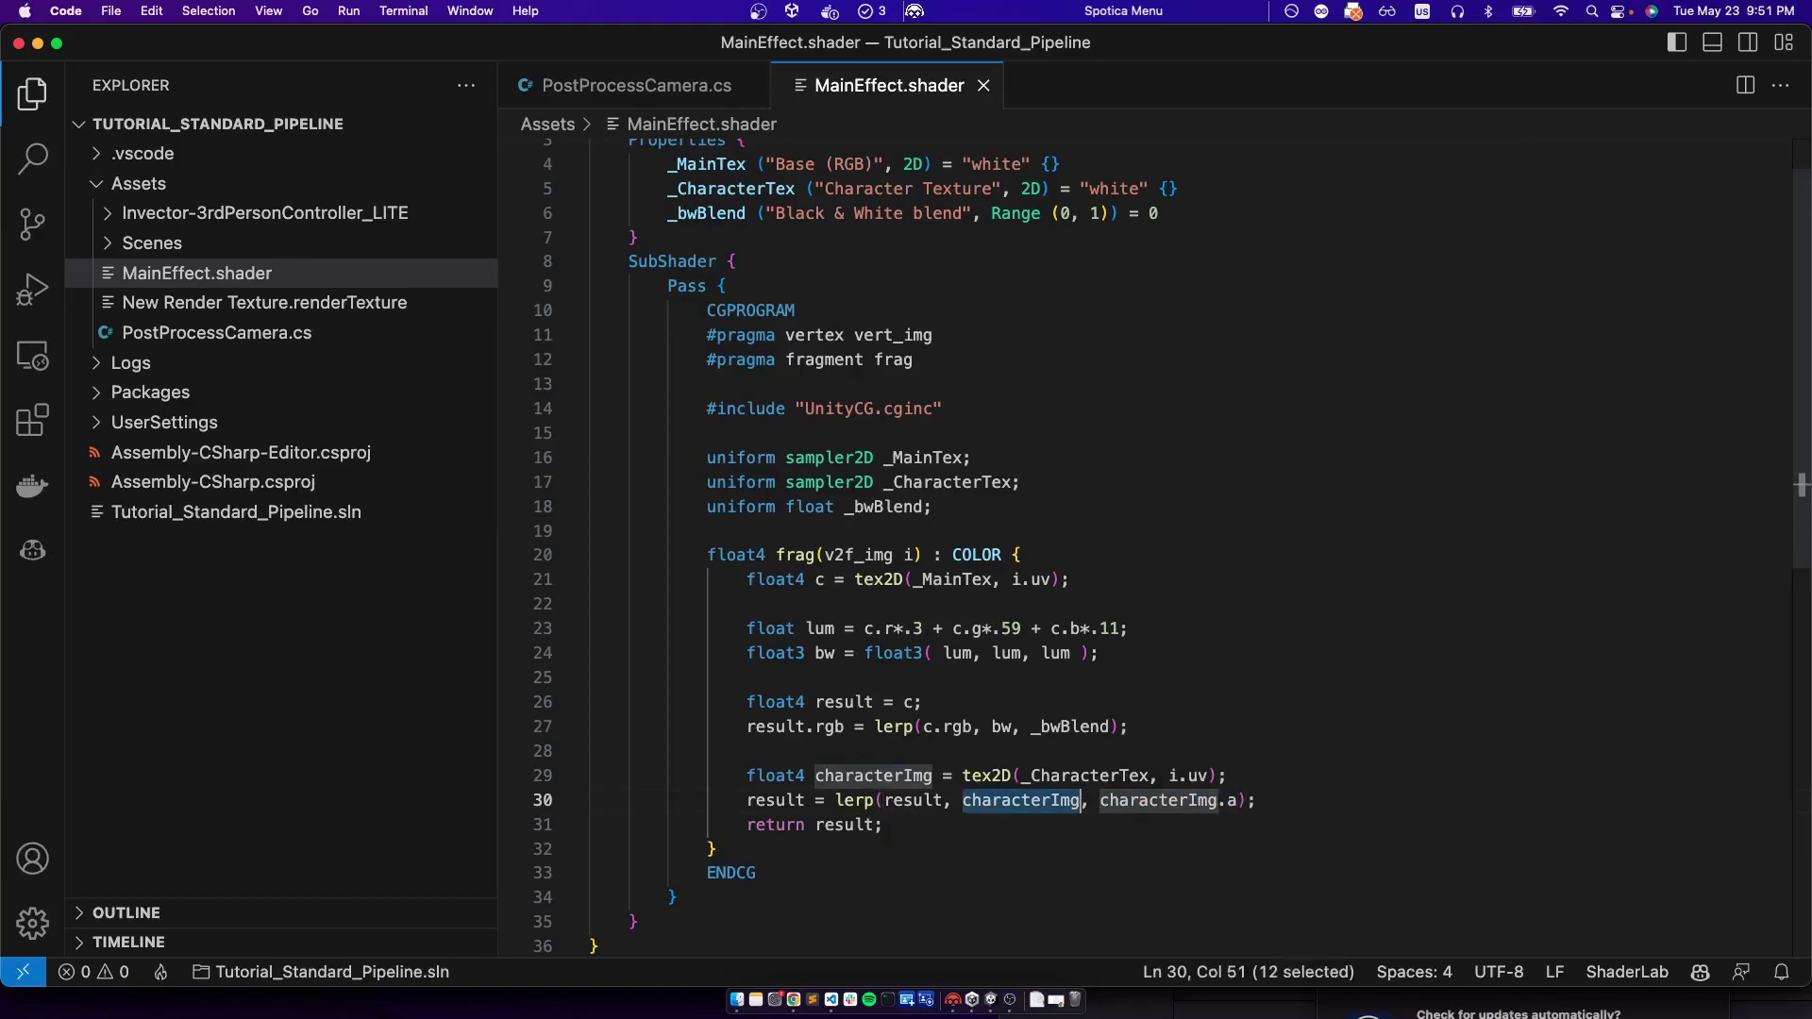
key("super+x")
key("alt+Left")
key("alt+Left")
key("super+v")
type(",")
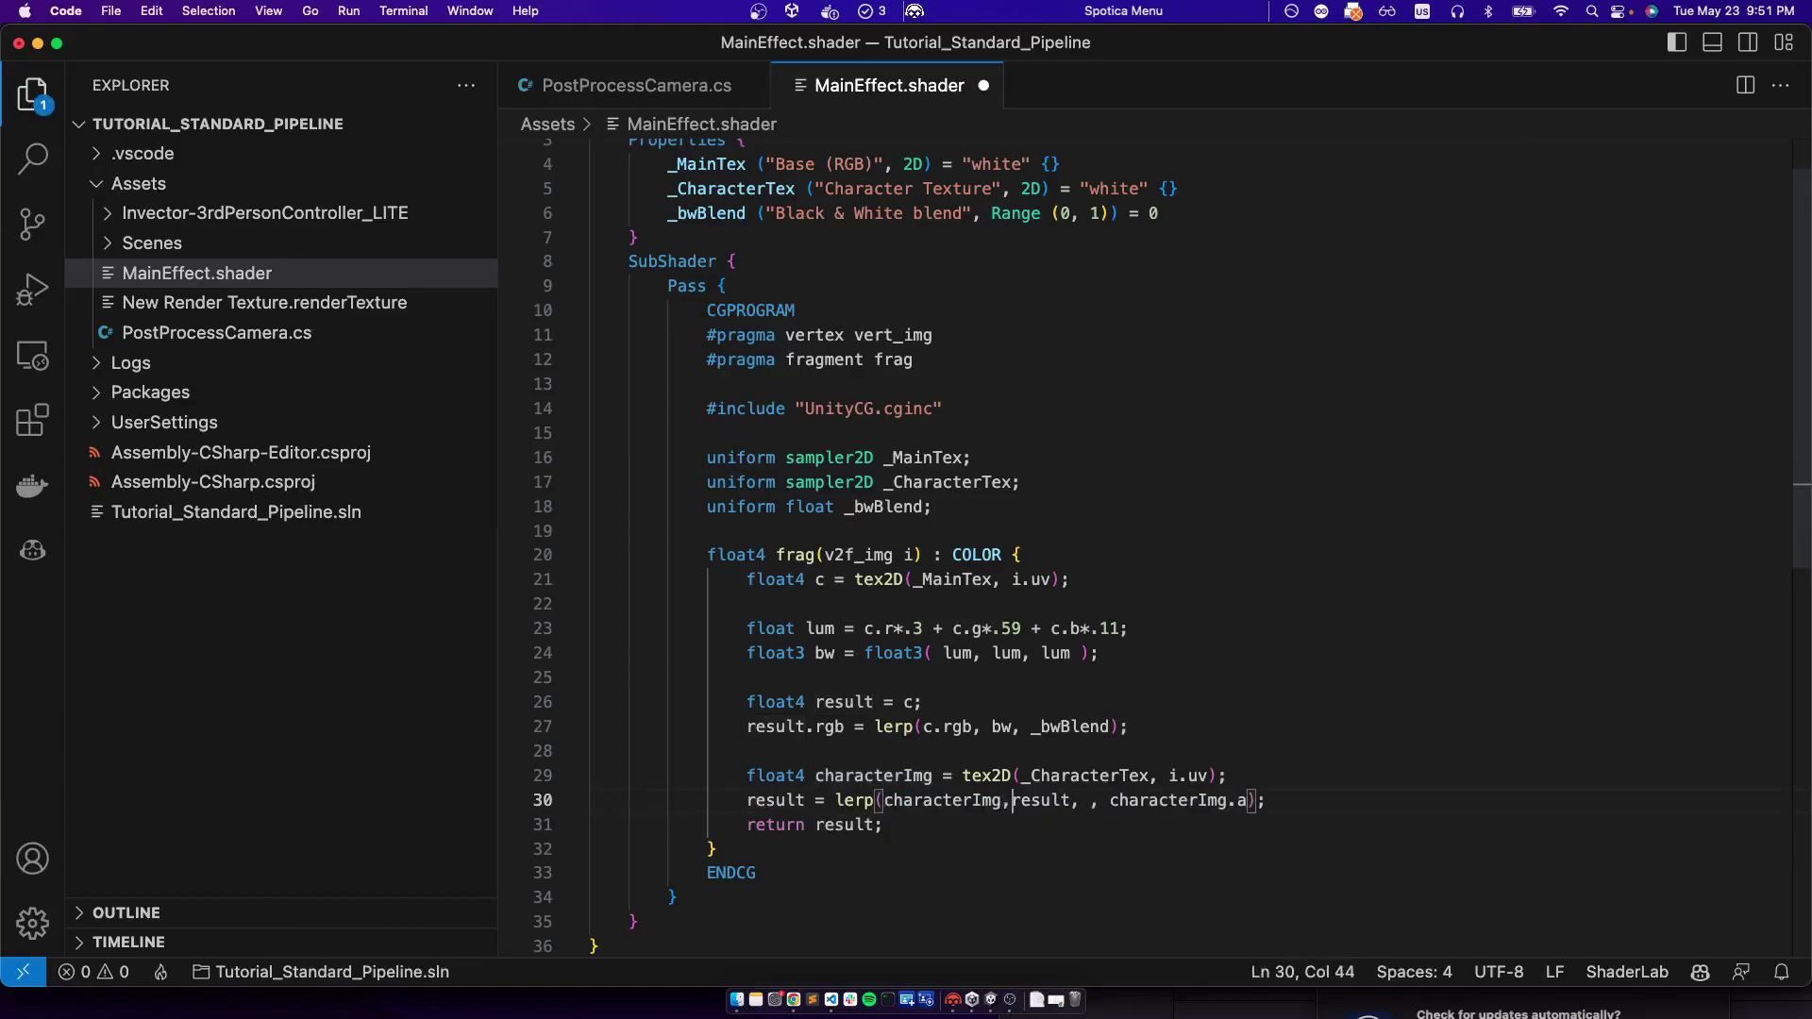
key("BackSpace")
key("BackSpace")
key("super+s")
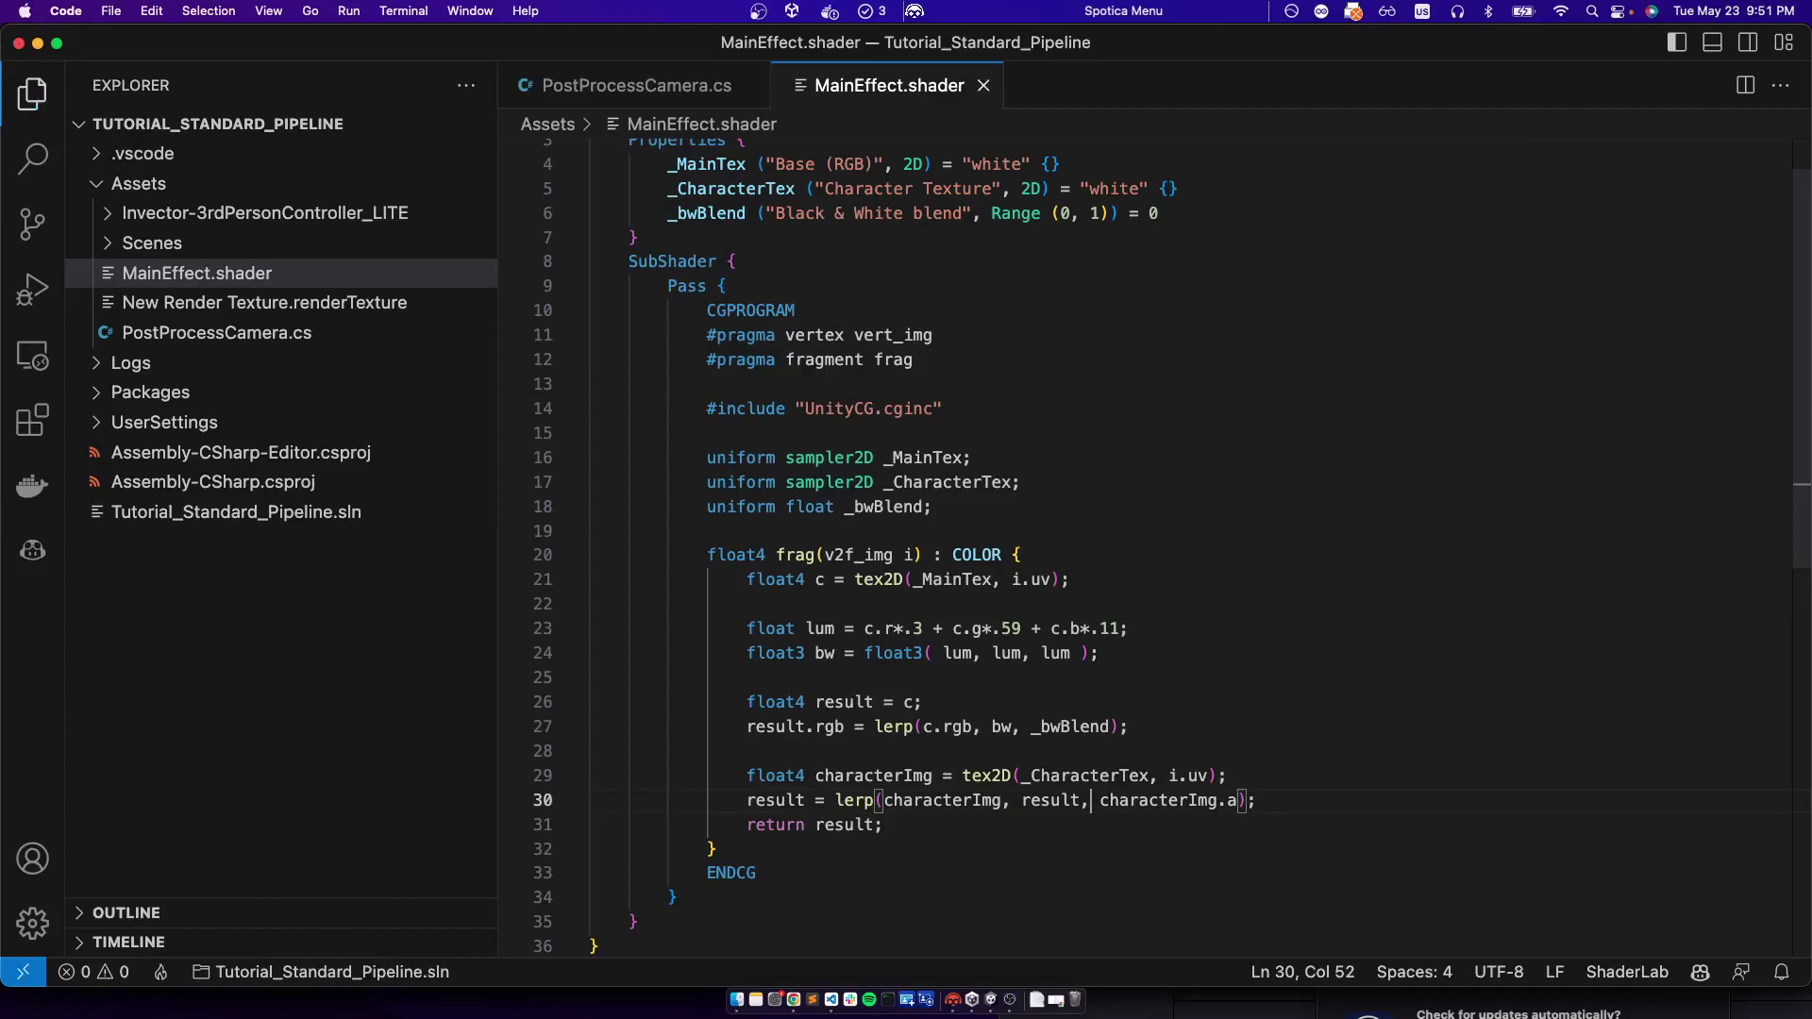
Switch to Unity, play the scene to test the shader, check the console, and stop play mode
left_click(942, 925)
key("super+Tab")
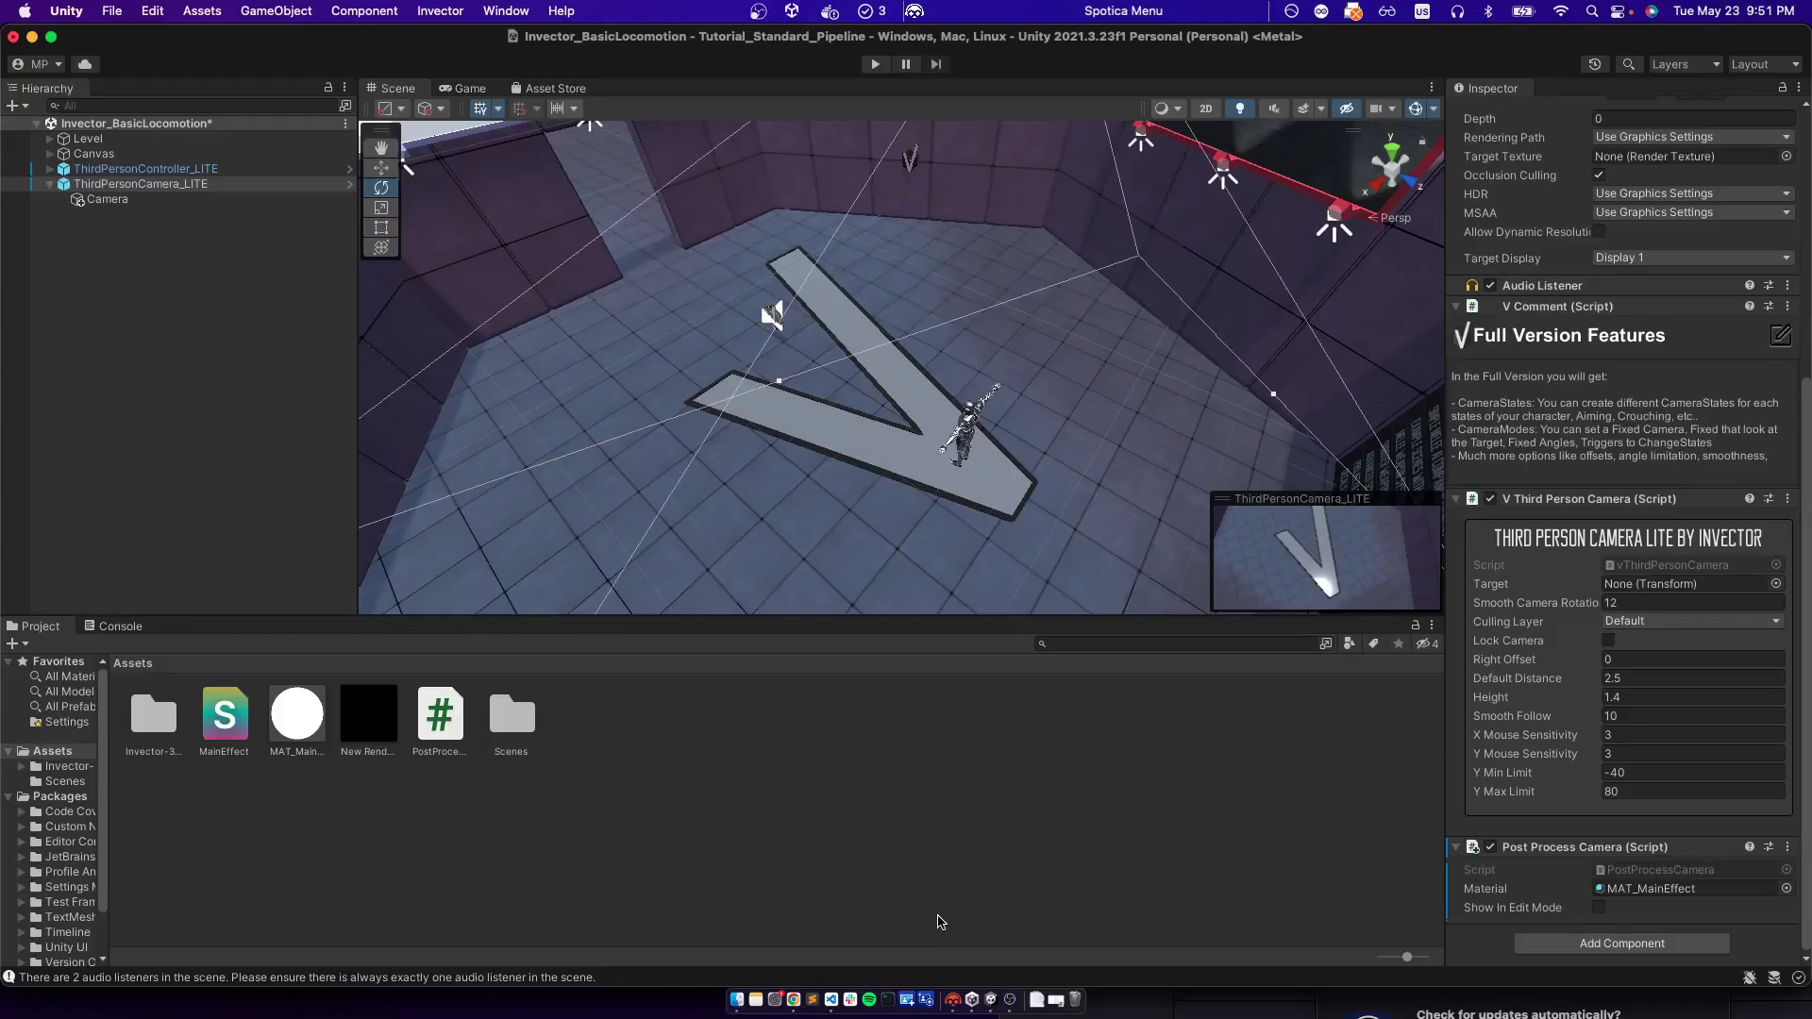
left_click(876, 65)
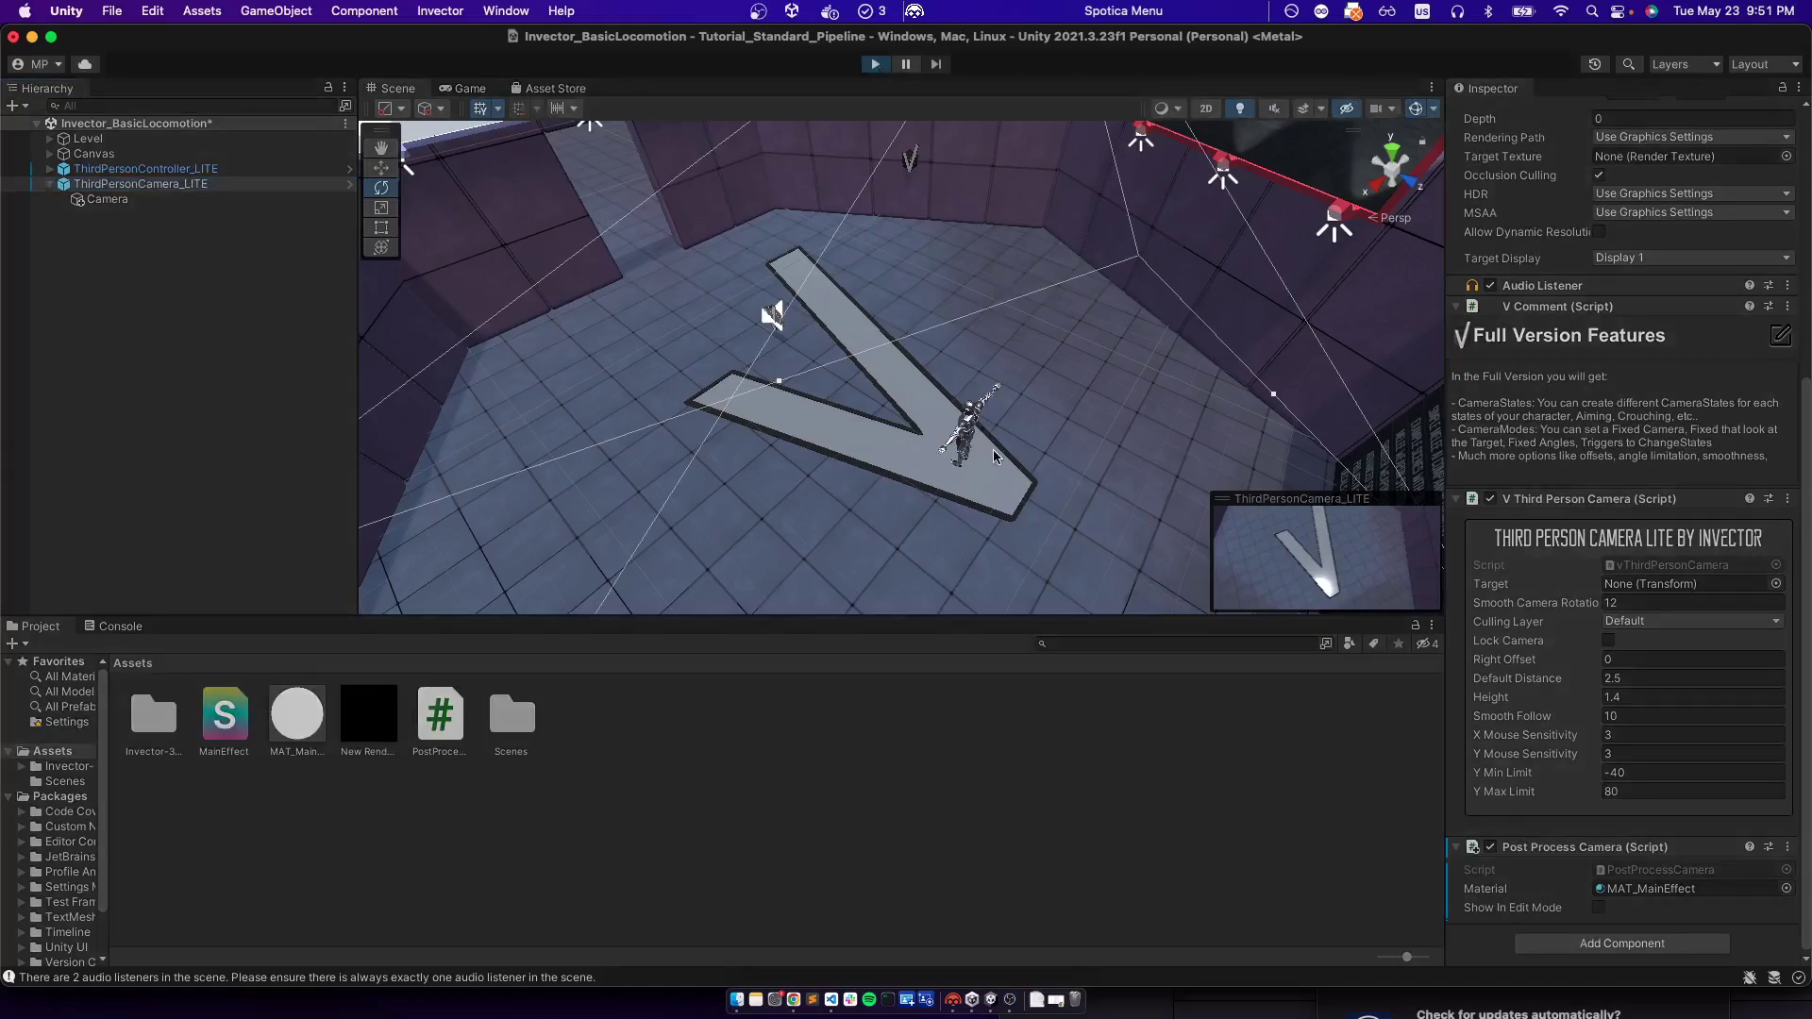
key("super+Tab")
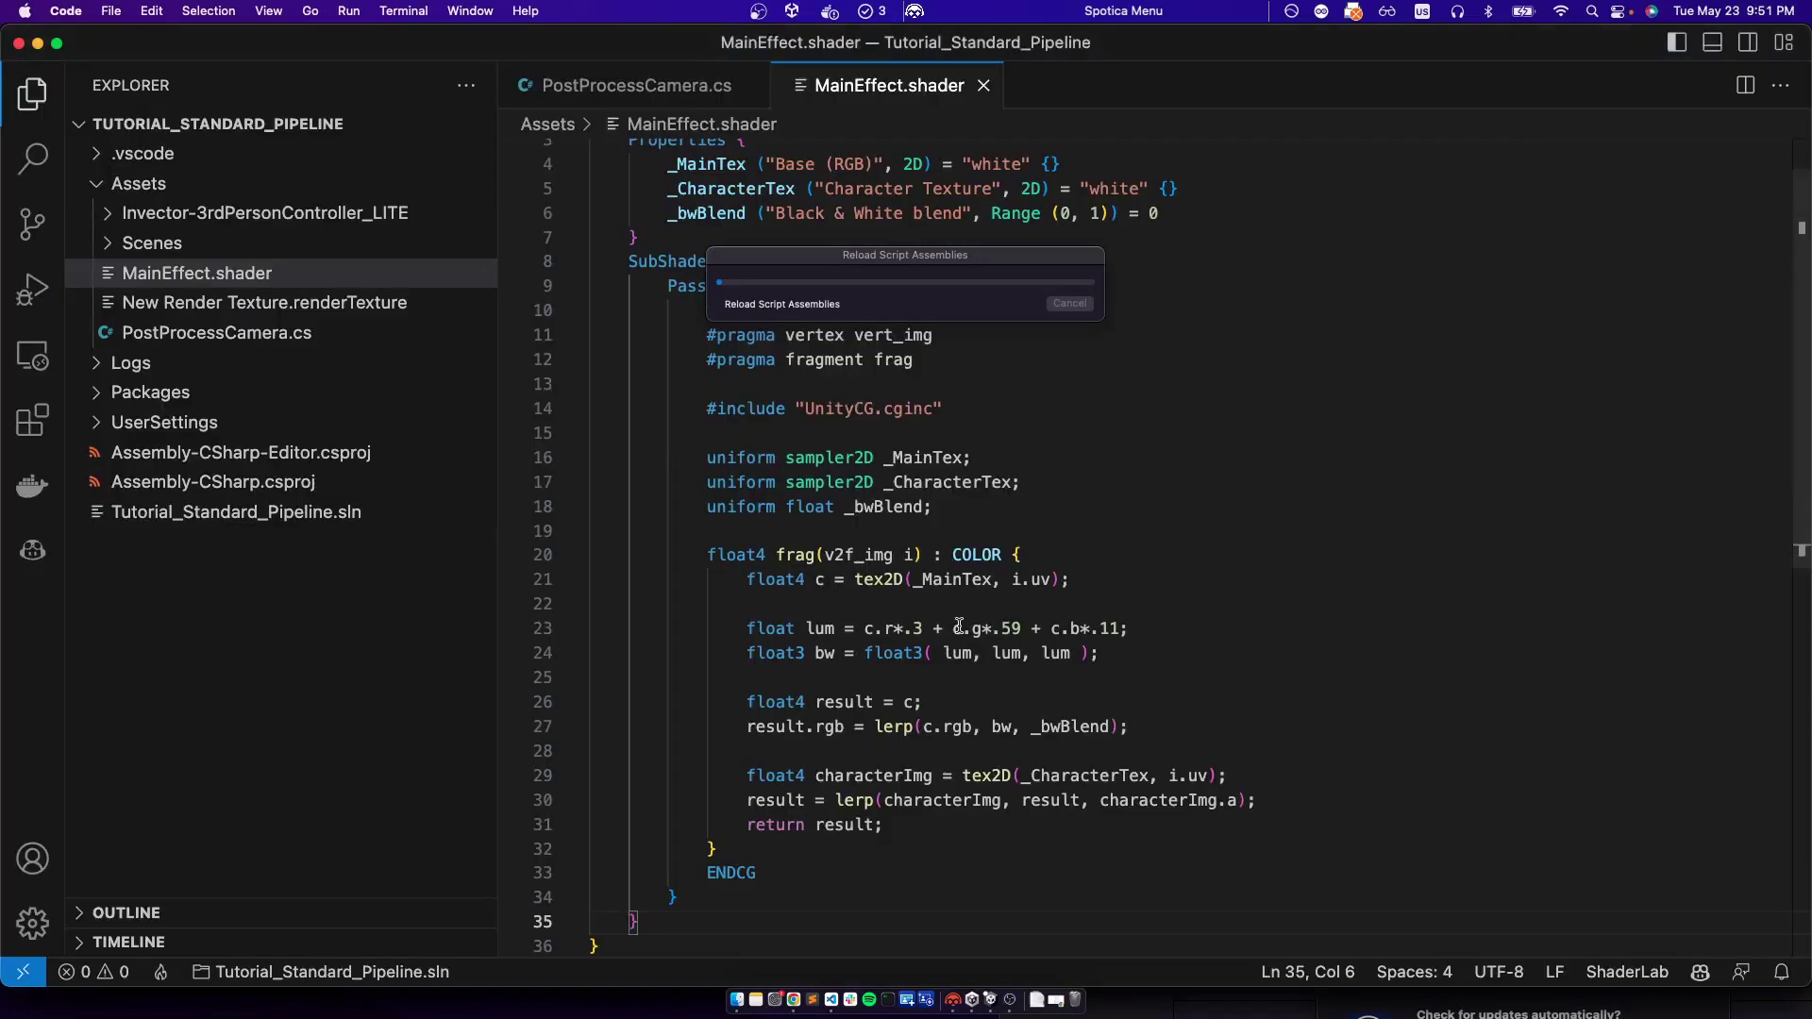
key("super+Tab")
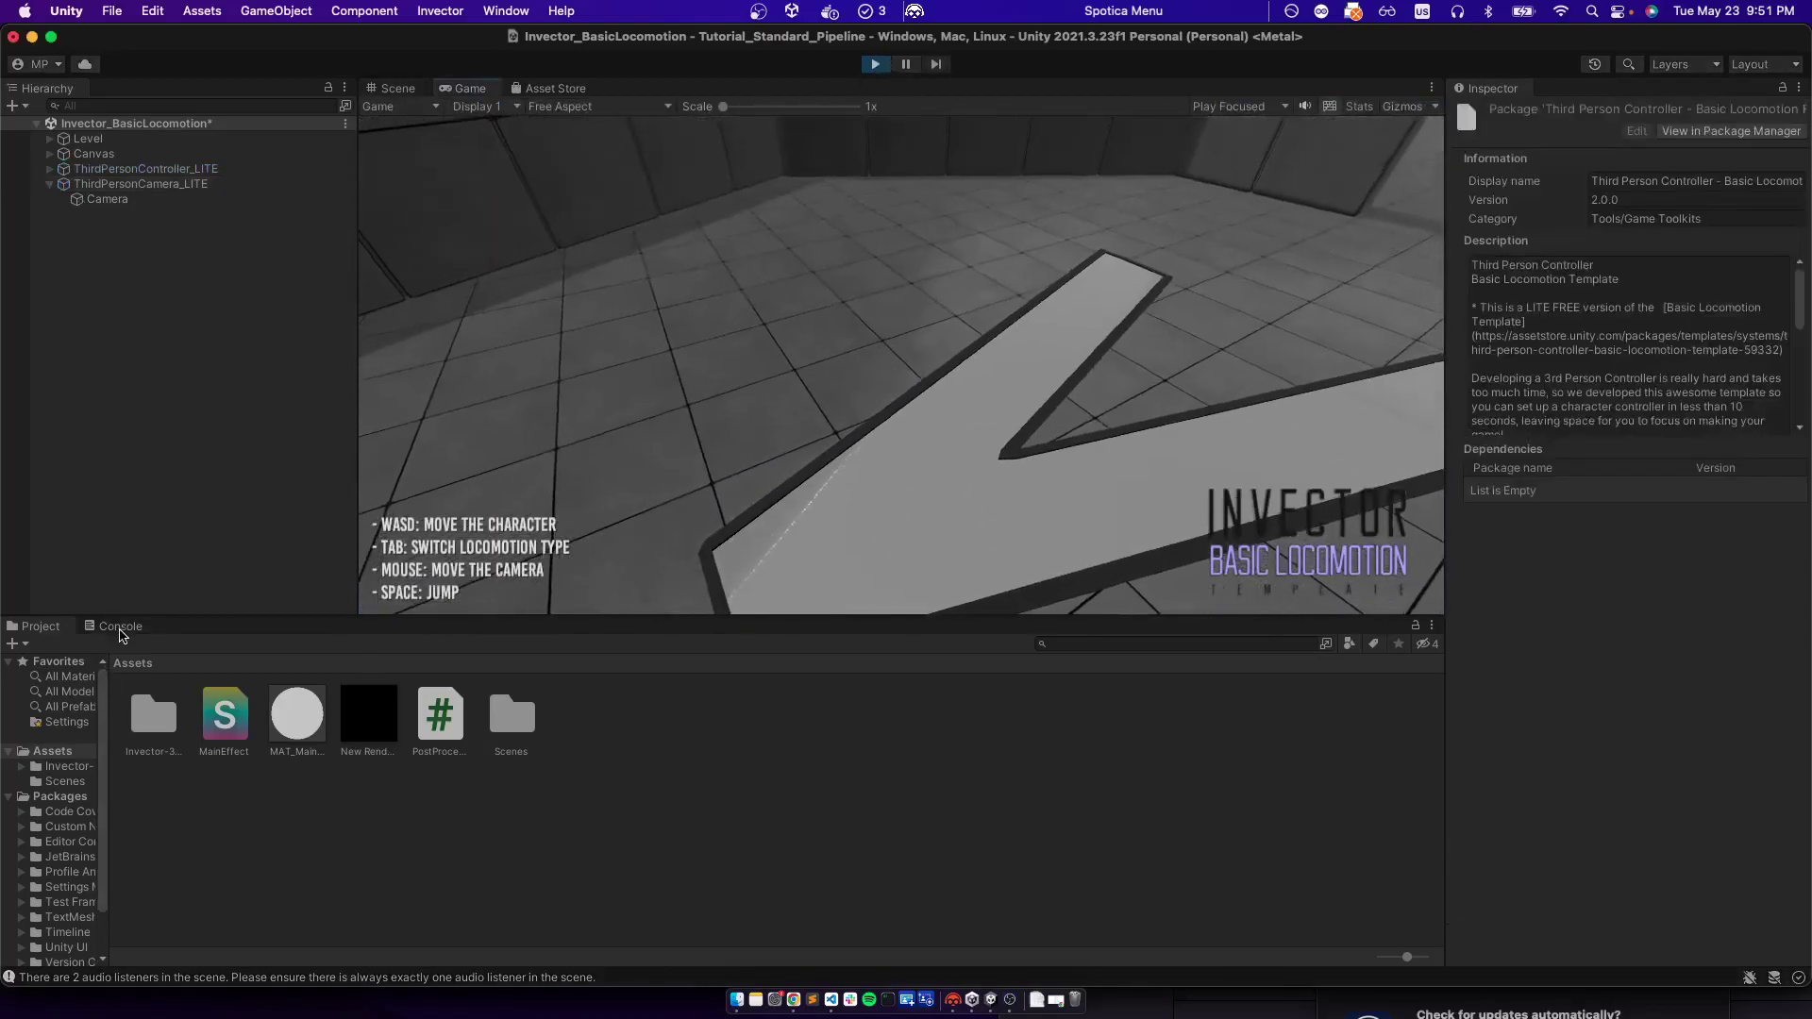
left_click(121, 630)
left_click(874, 64)
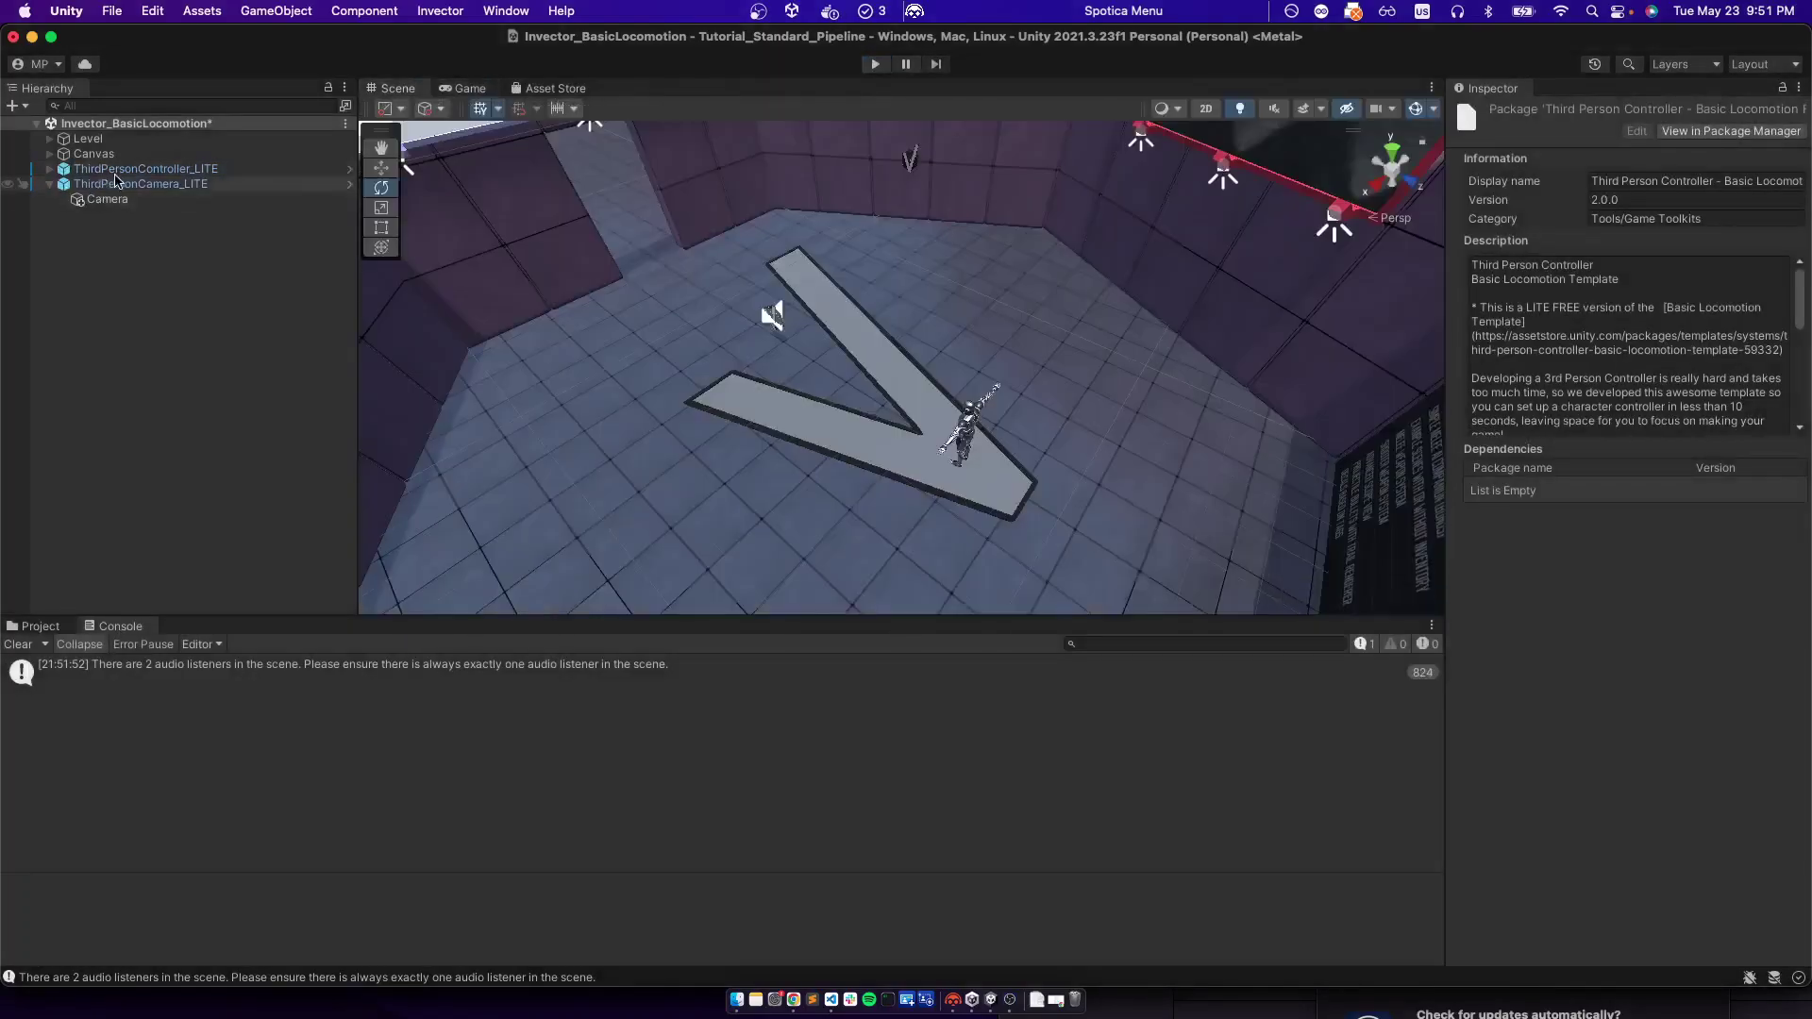
Assign New Render Texture as the Character Texture of the MAT_MainEffect material and play the scene
left_click(36, 627)
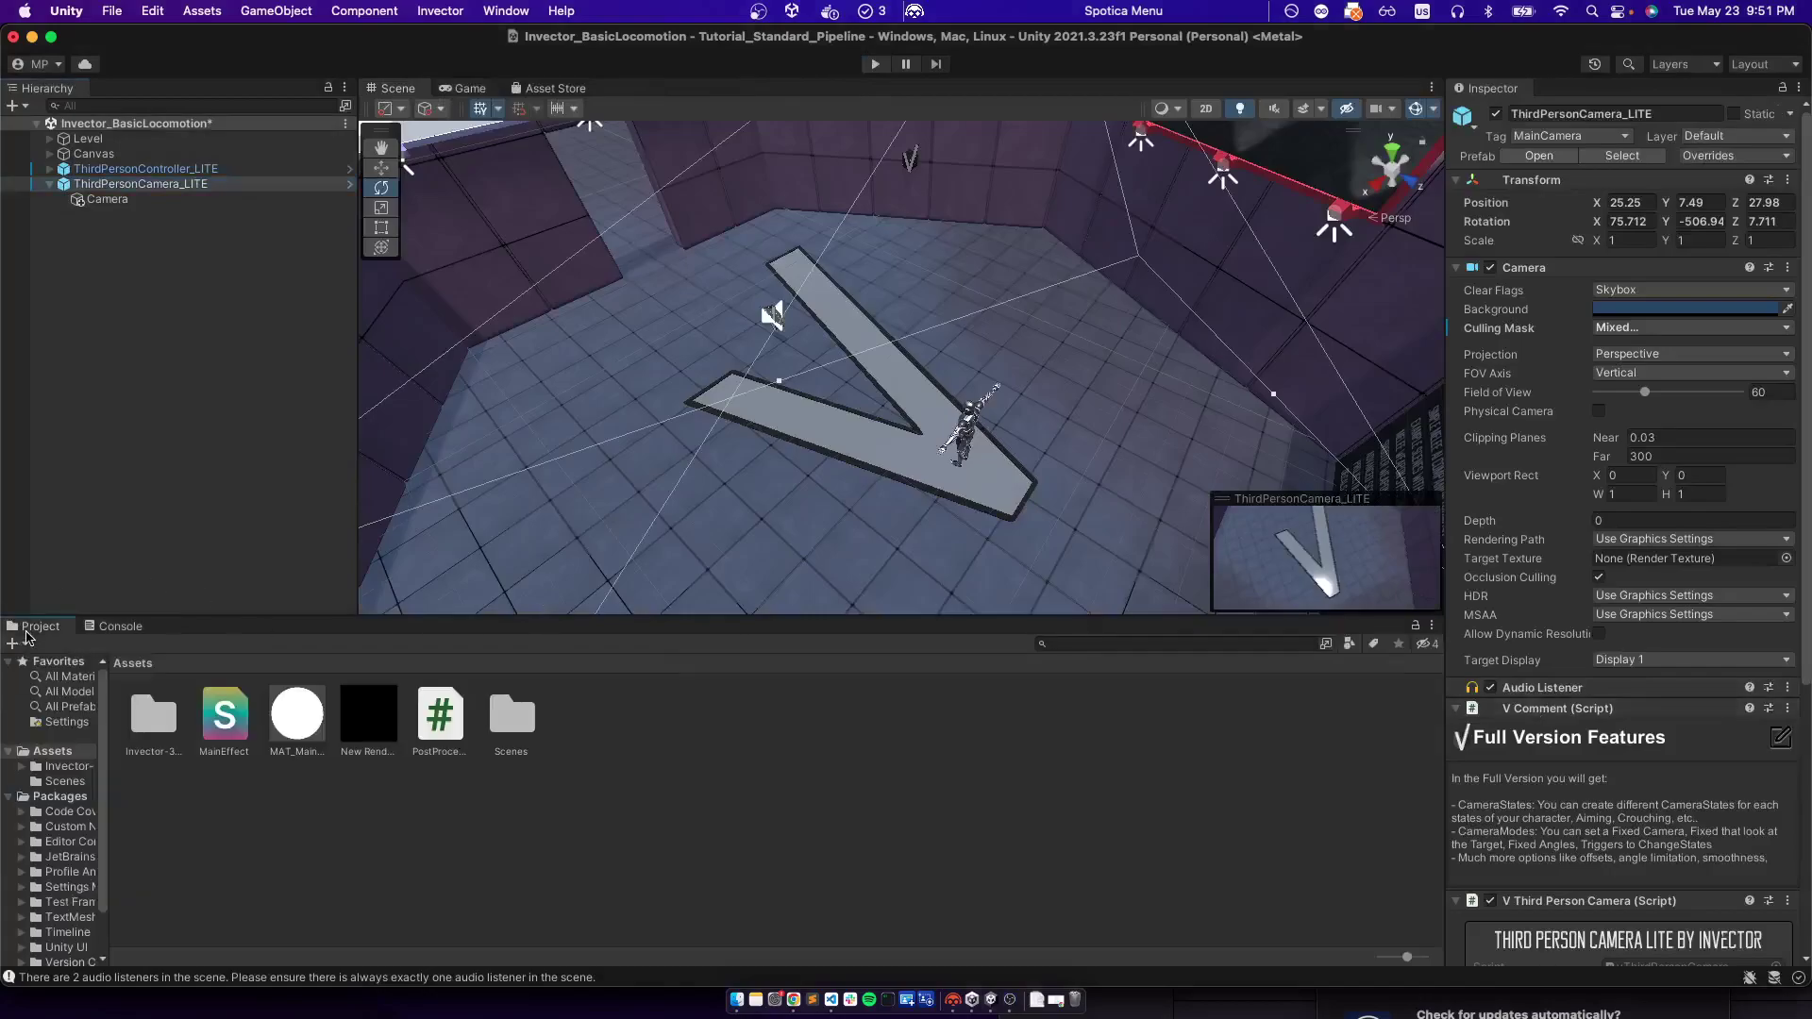
left_click(298, 717)
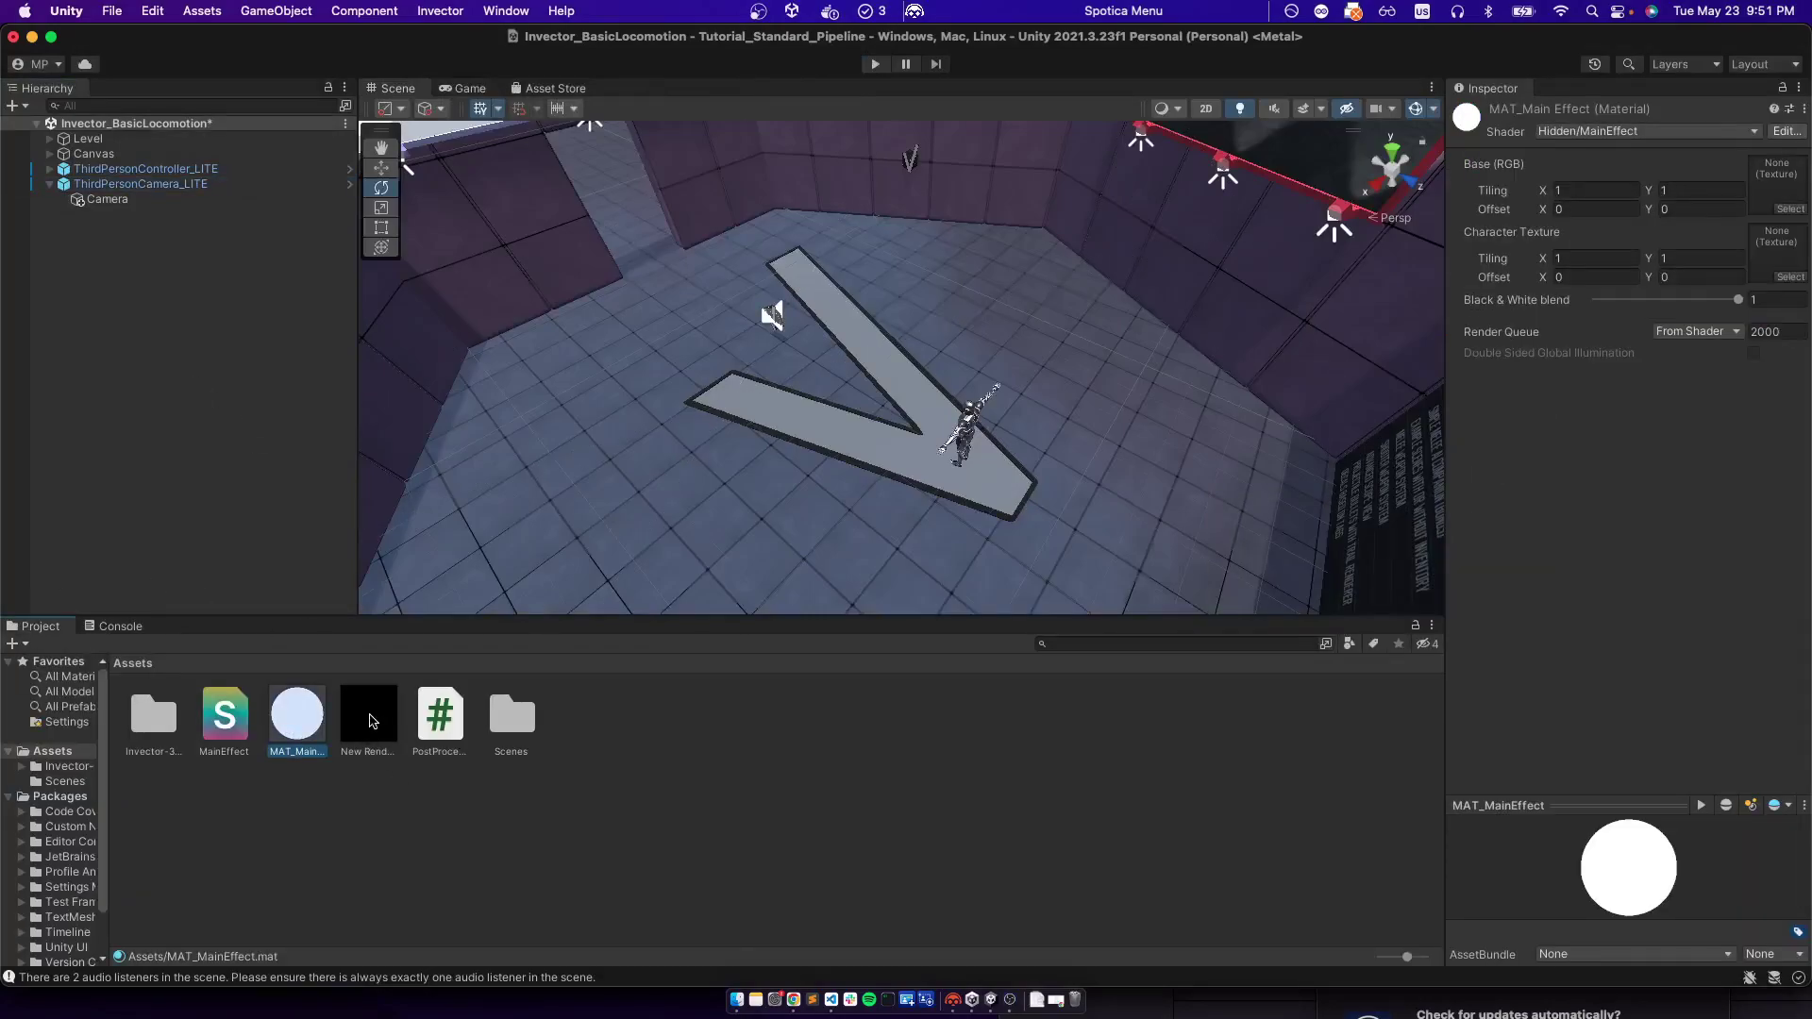
left_click_drag(372, 722, 1790, 249)
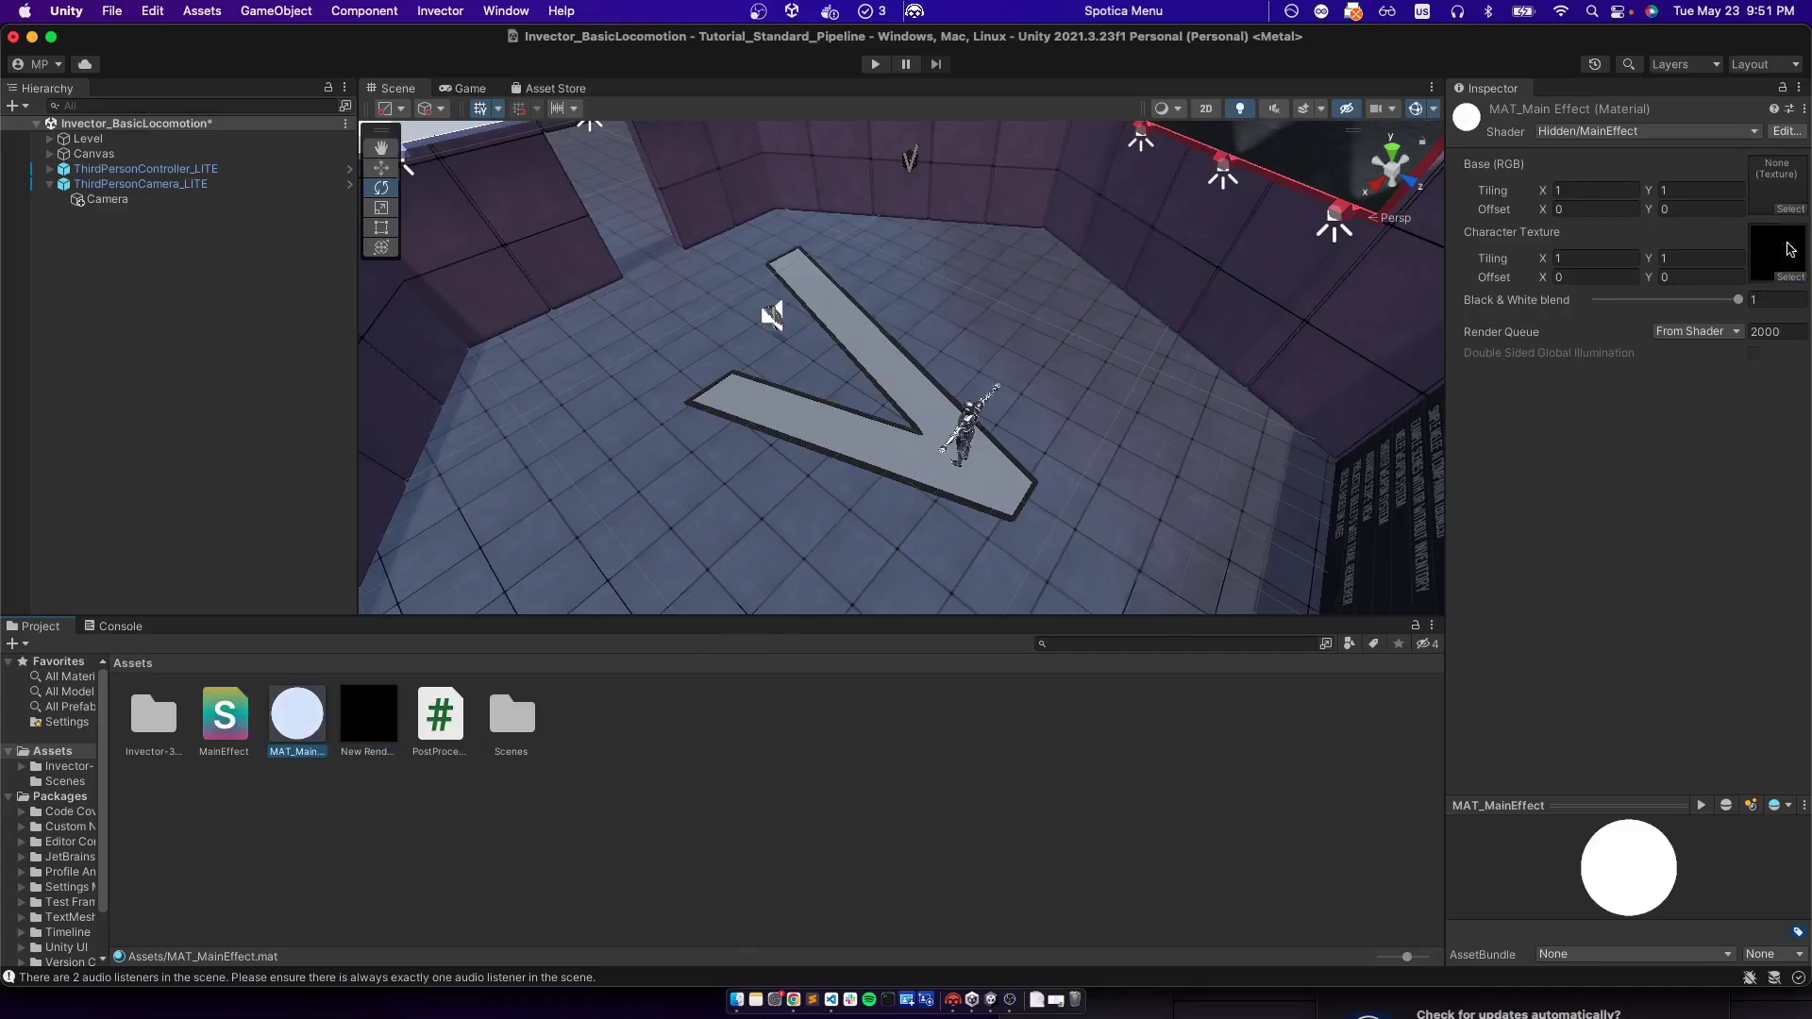
left_click(876, 66)
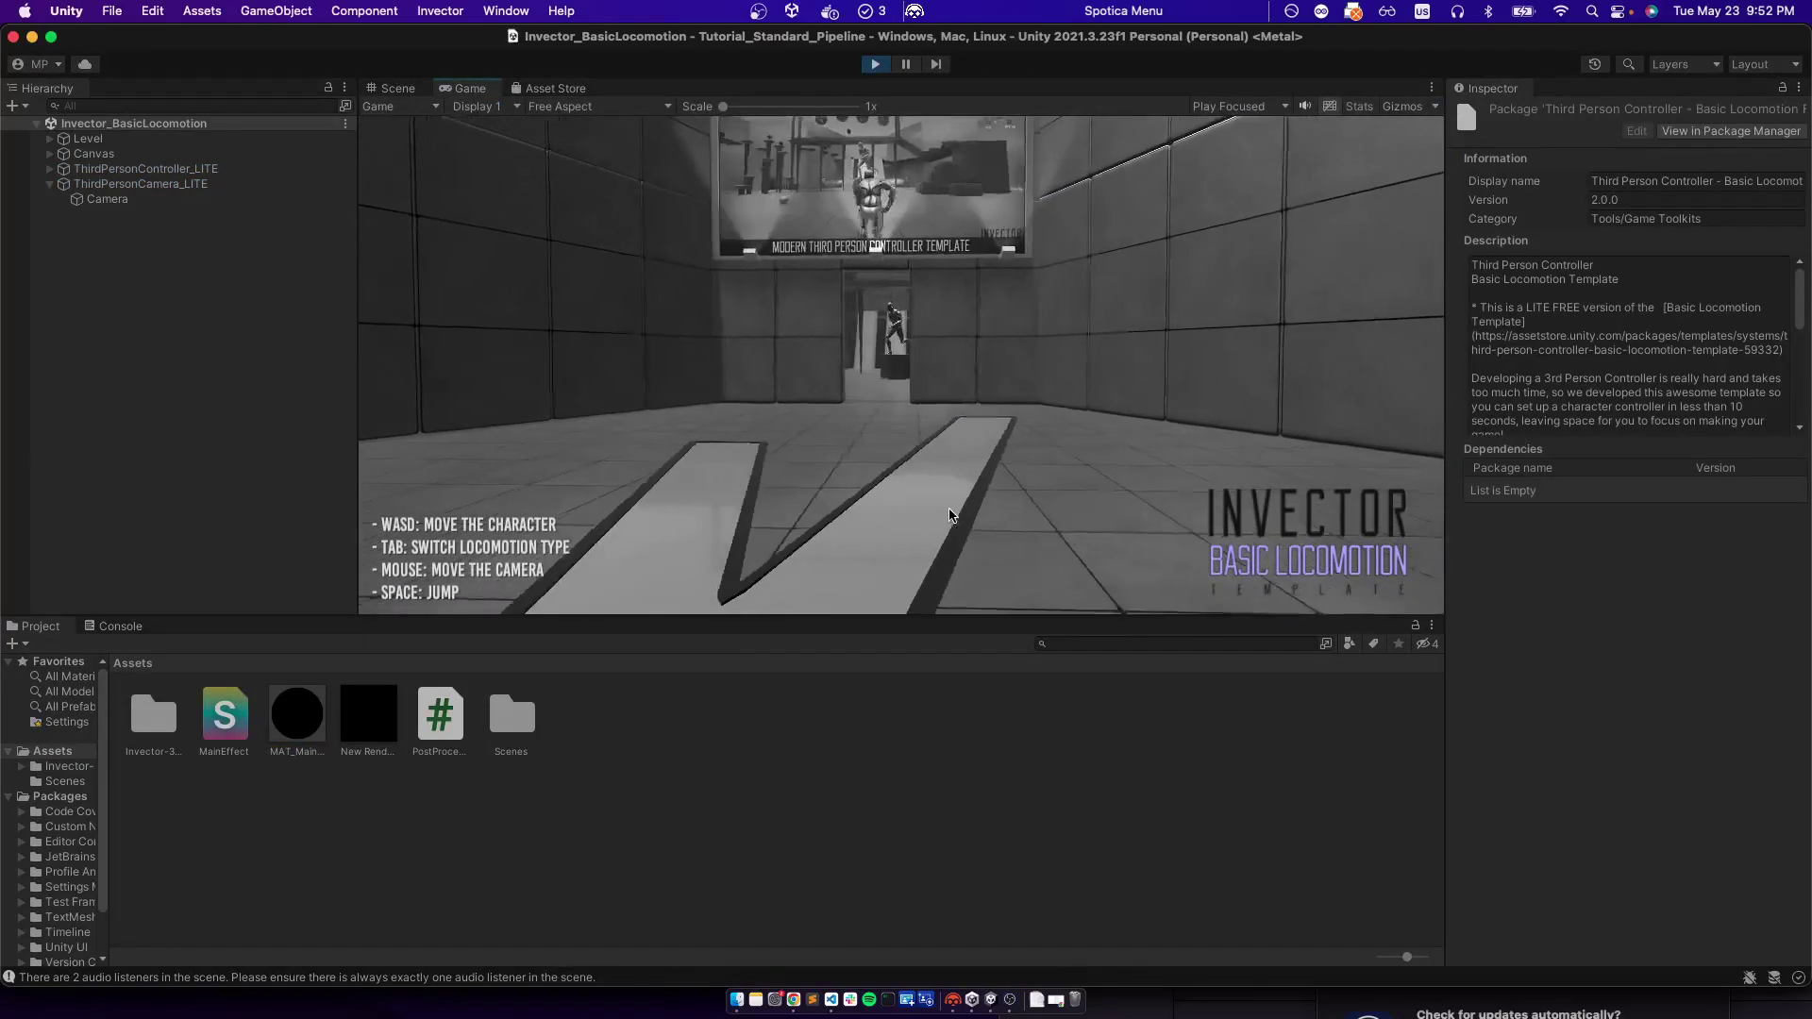
key("super+Tab")
key("super+Tab")
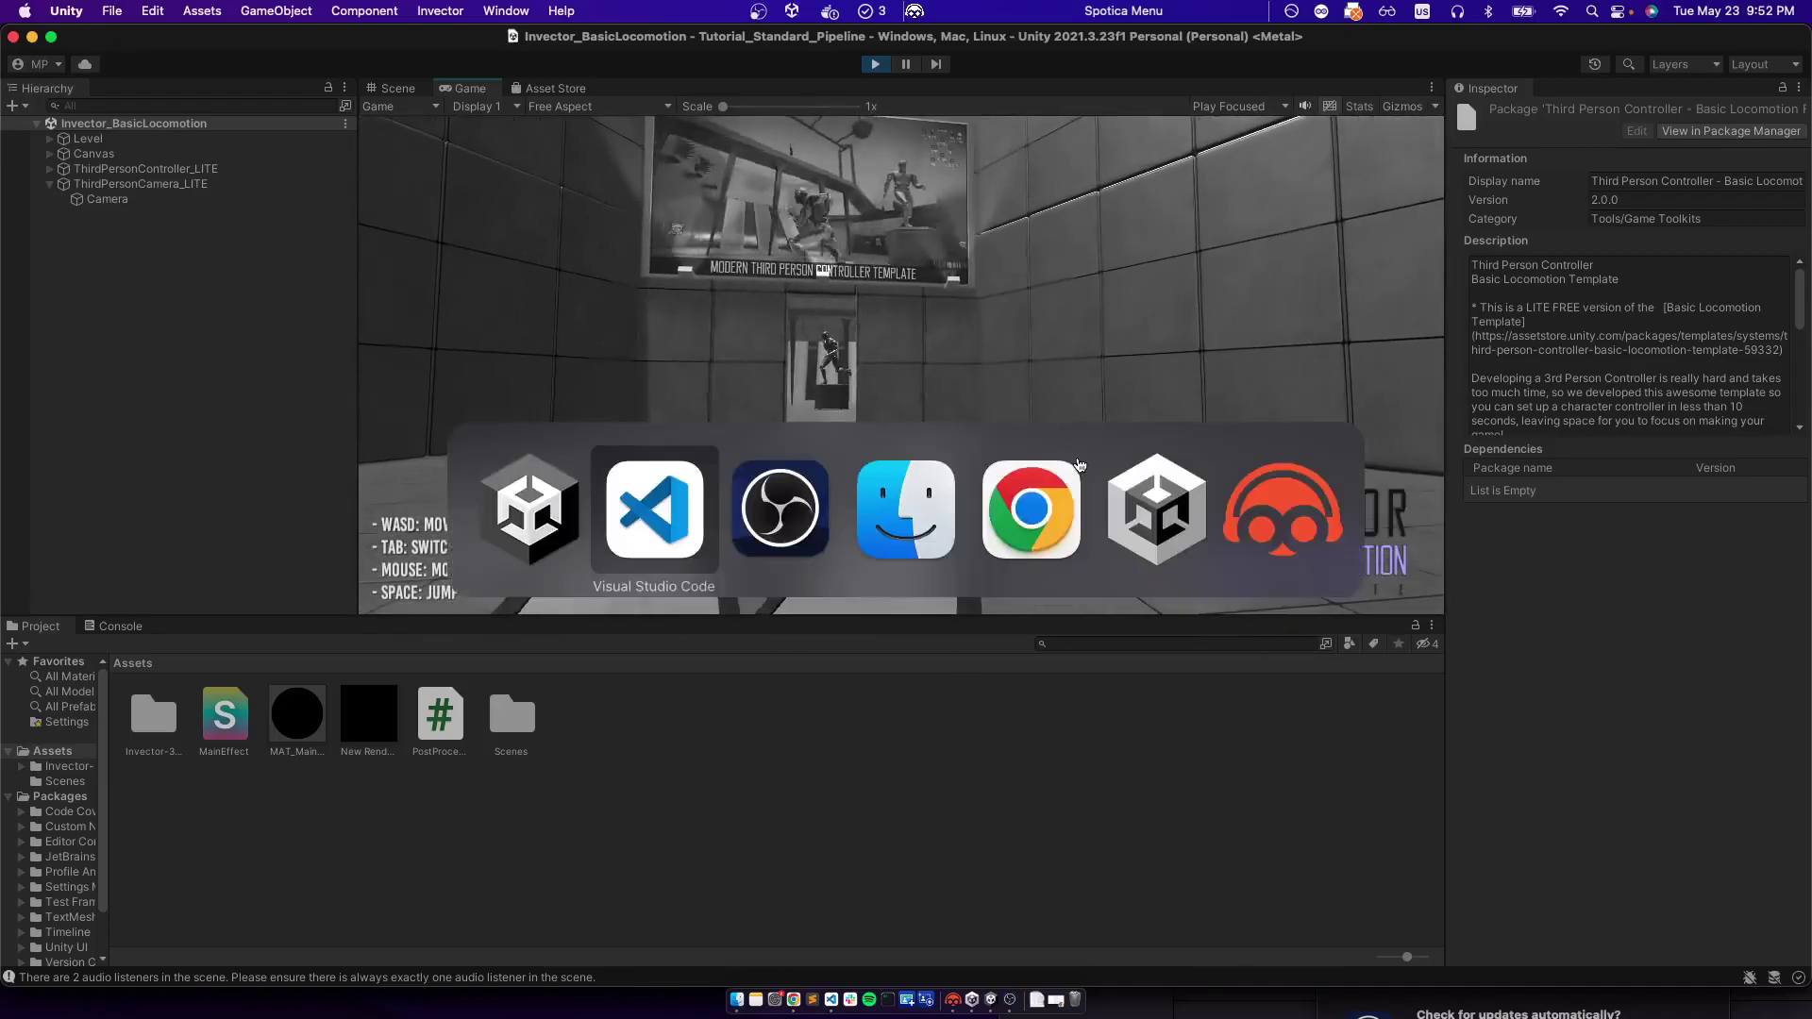
left_click(1716, 776)
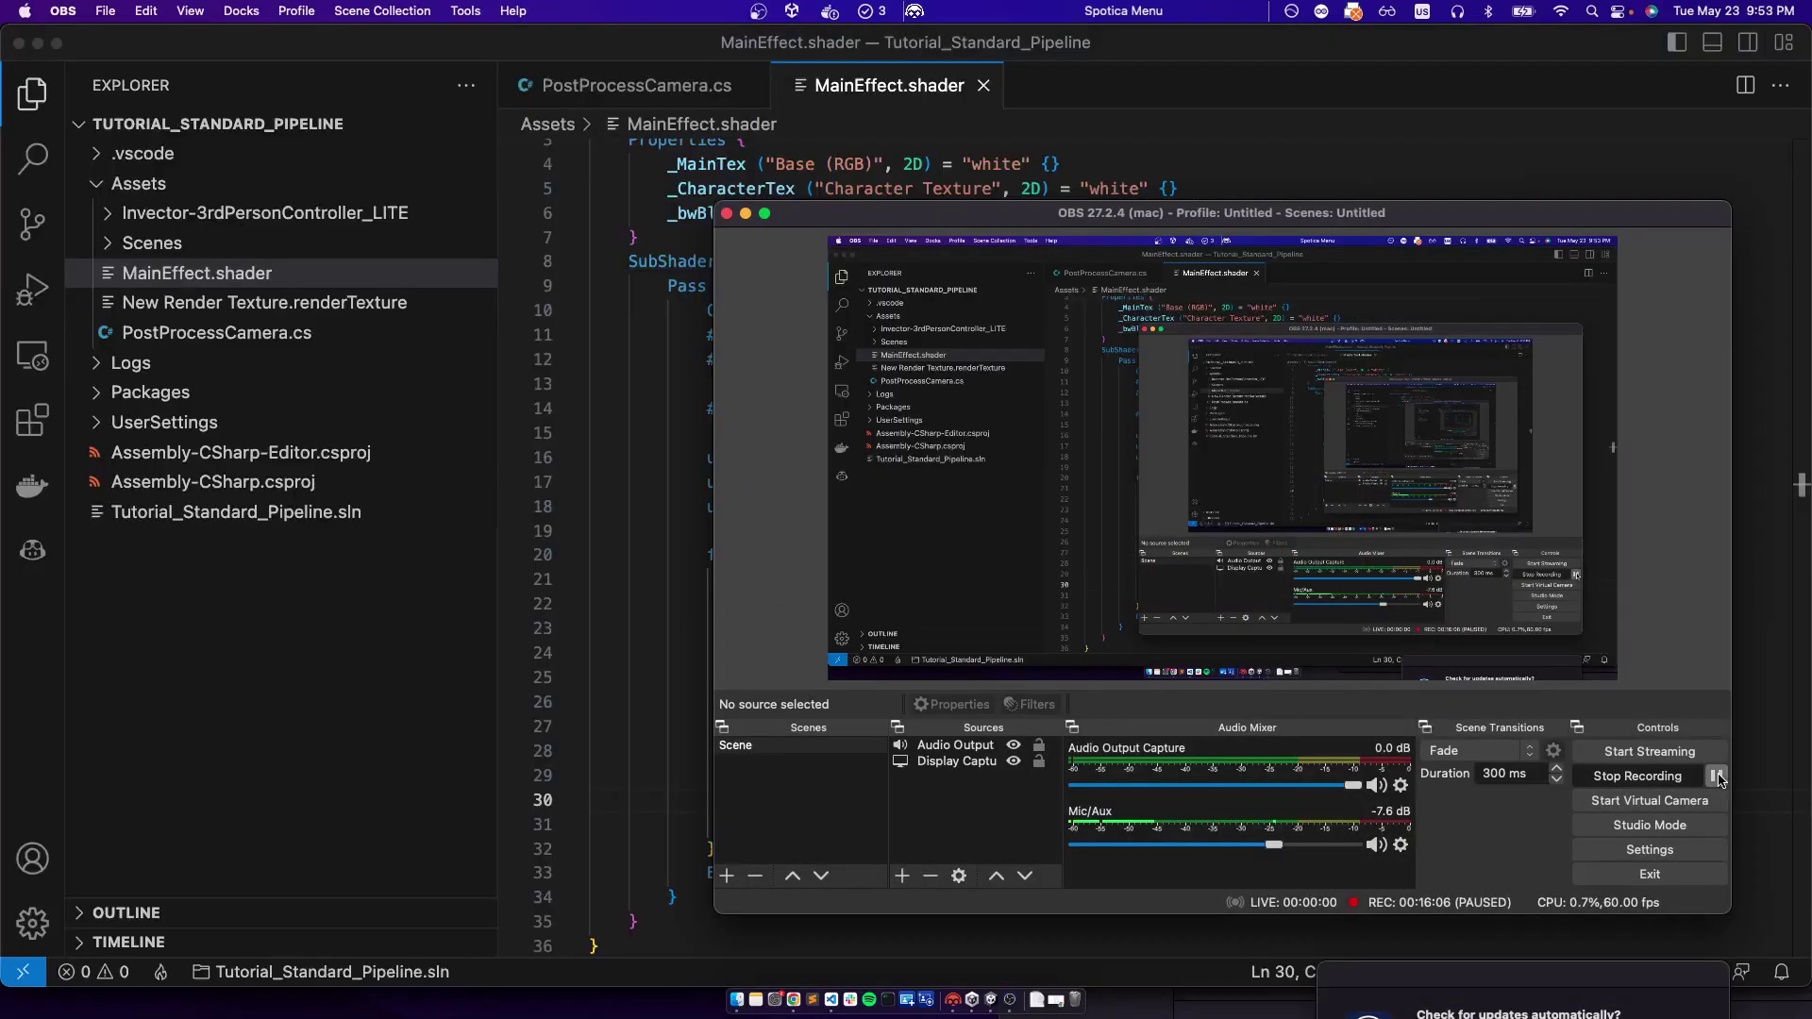
key("super+Tab")
key("super+Tab")
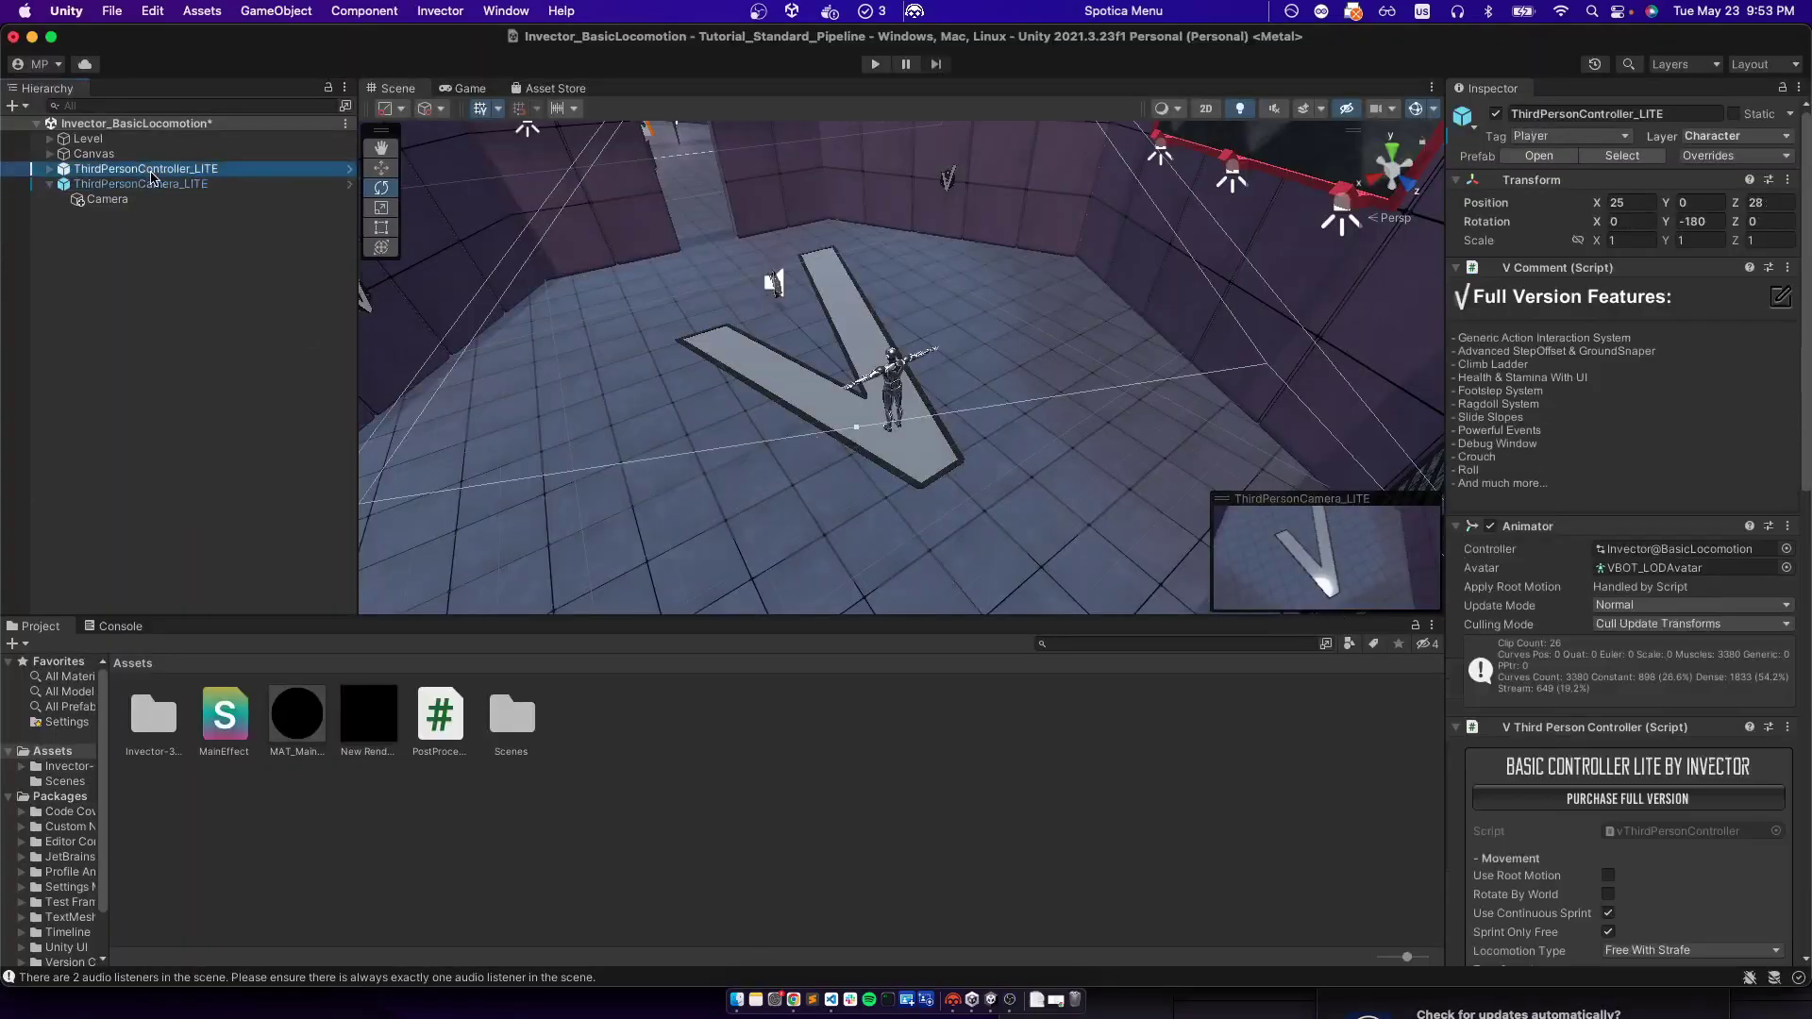
Inspect the Clear Flags of ThirdPersonCamera_LITE and the settings of its child Camera, play-test the scene, and stop play mode
left_click(1631, 293)
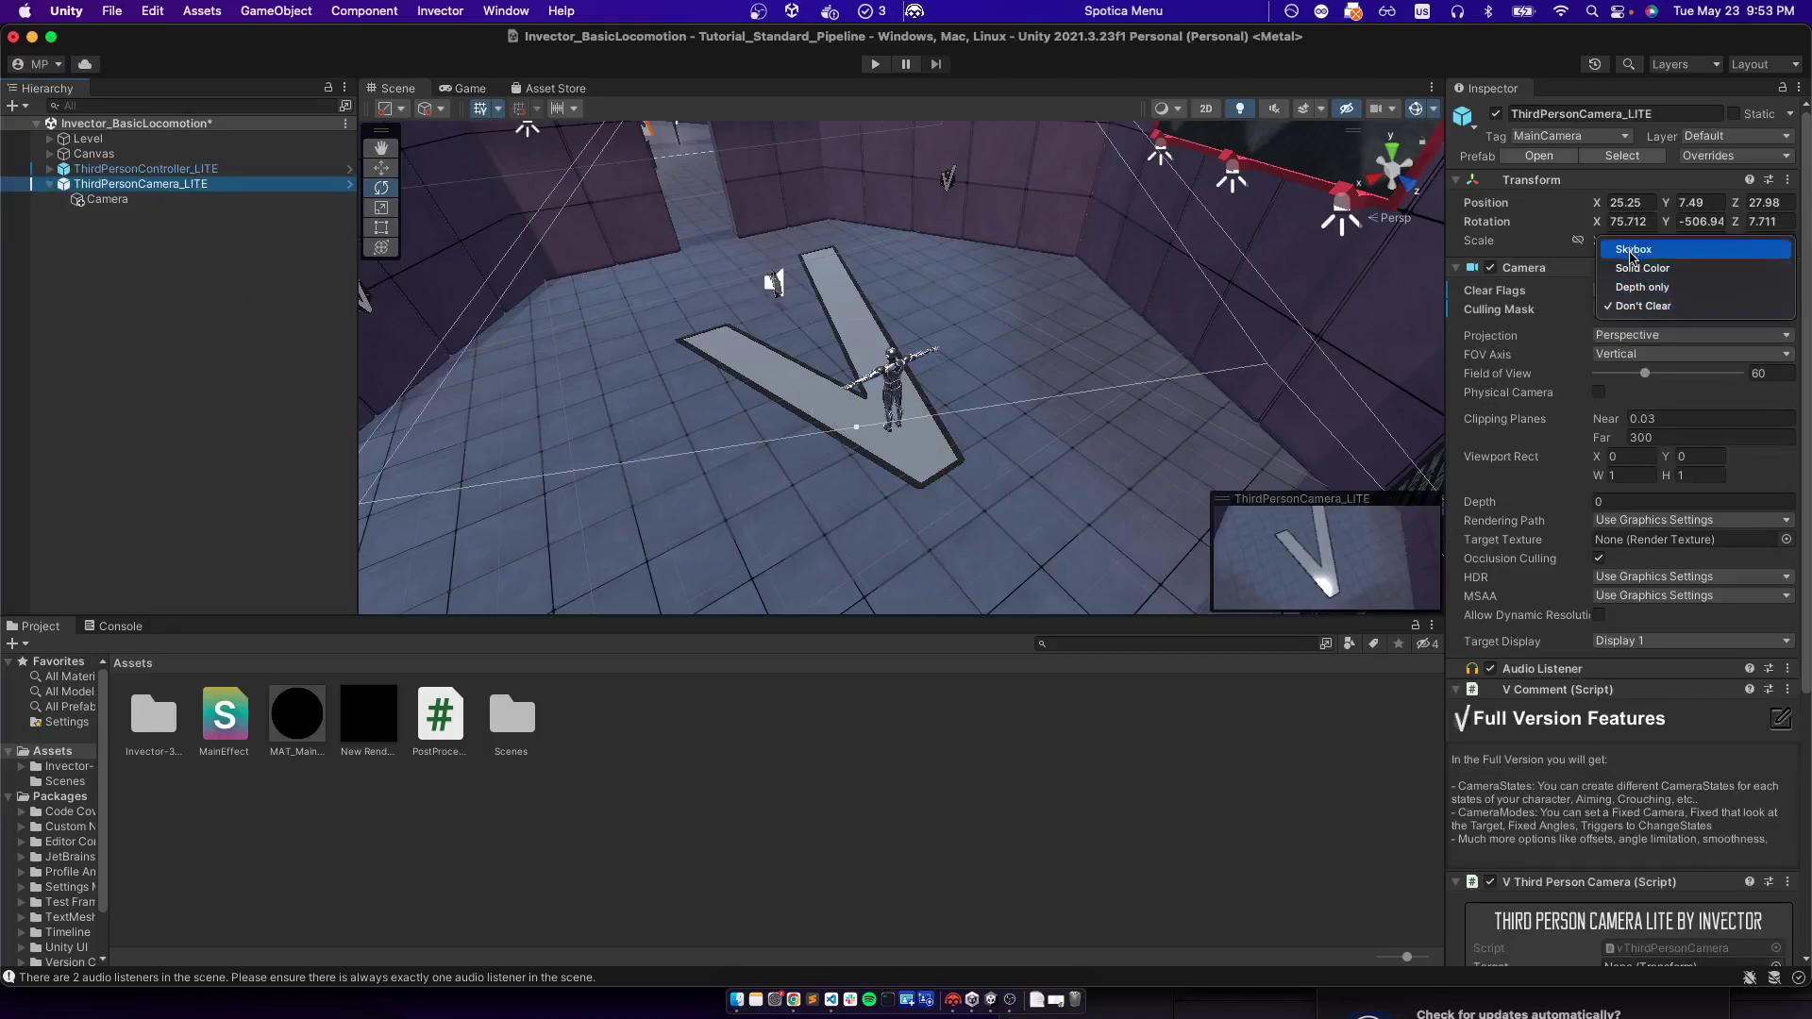
left_click(201, 252)
left_click(92, 201)
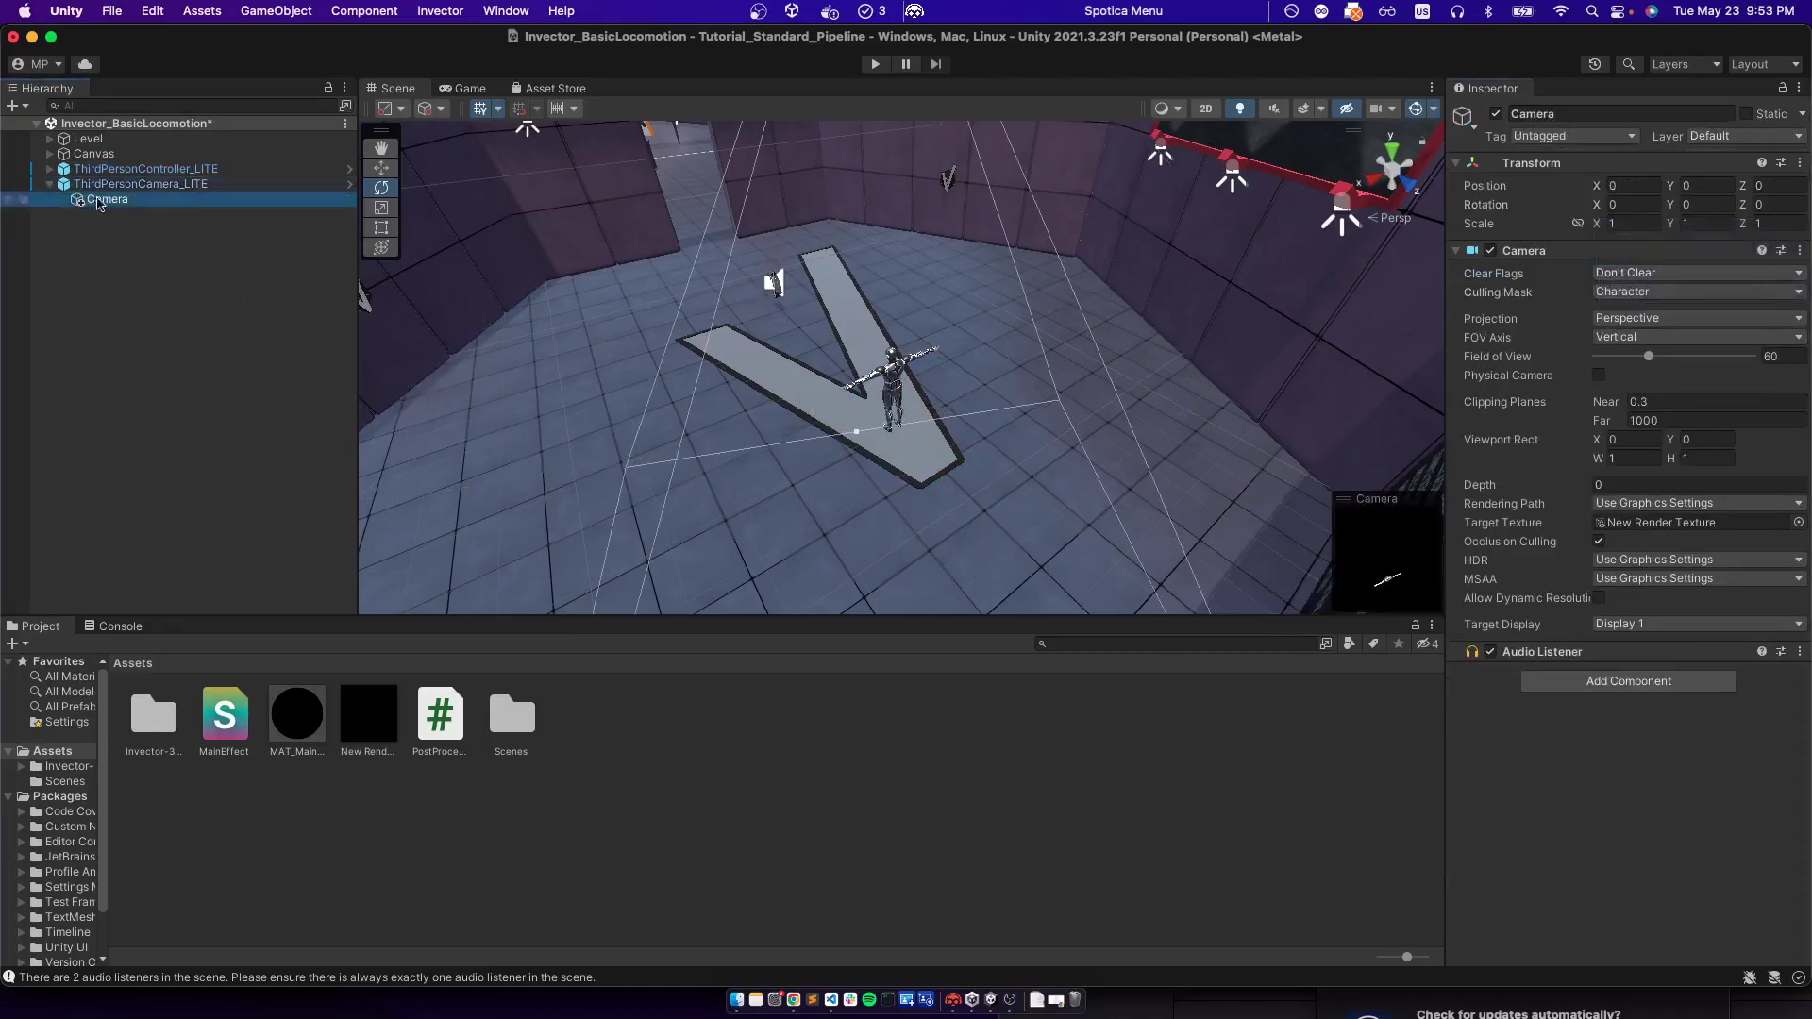
left_click(874, 64)
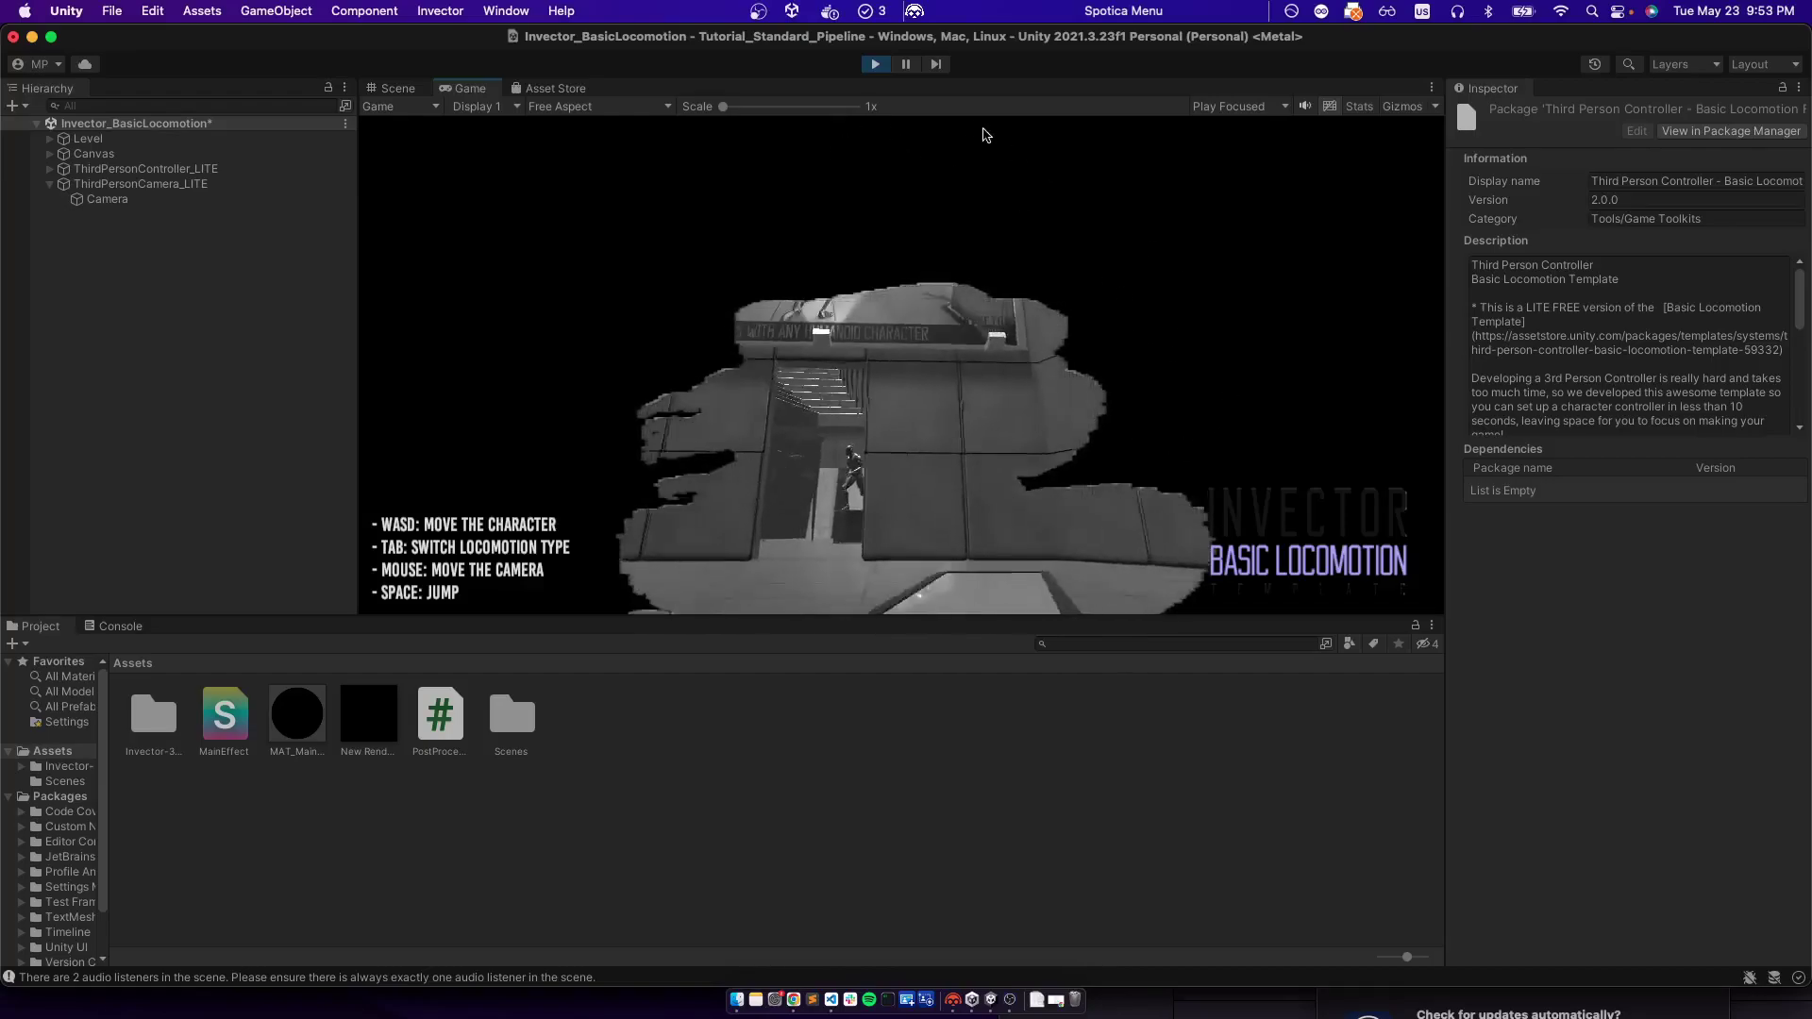
left_click(876, 64)
Change the shader's blend call to lerp(result, characterImg, characterImg.a), save it, and play-test the scene in Unity
key("super+Tab")
key("super+Tab")
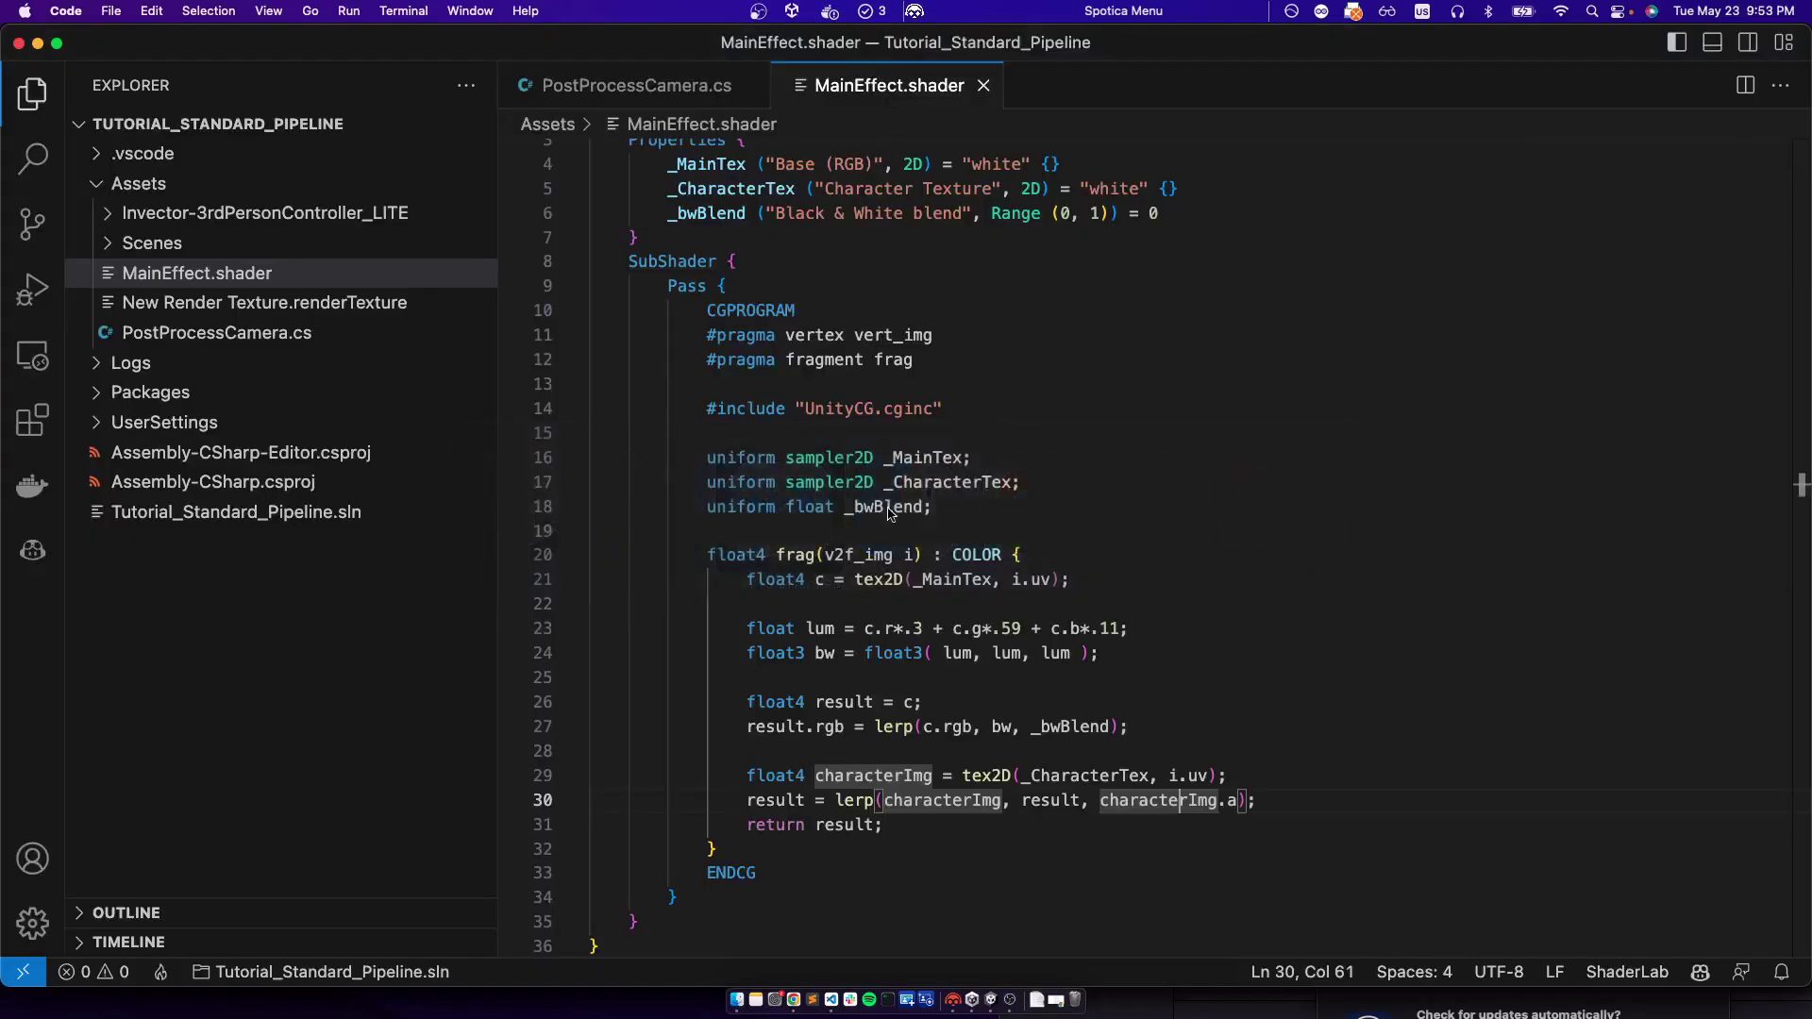
double_click(944, 799)
type("result")
key("Right")
key("Right")
key("alt+shift+Right")
type("characterImg")
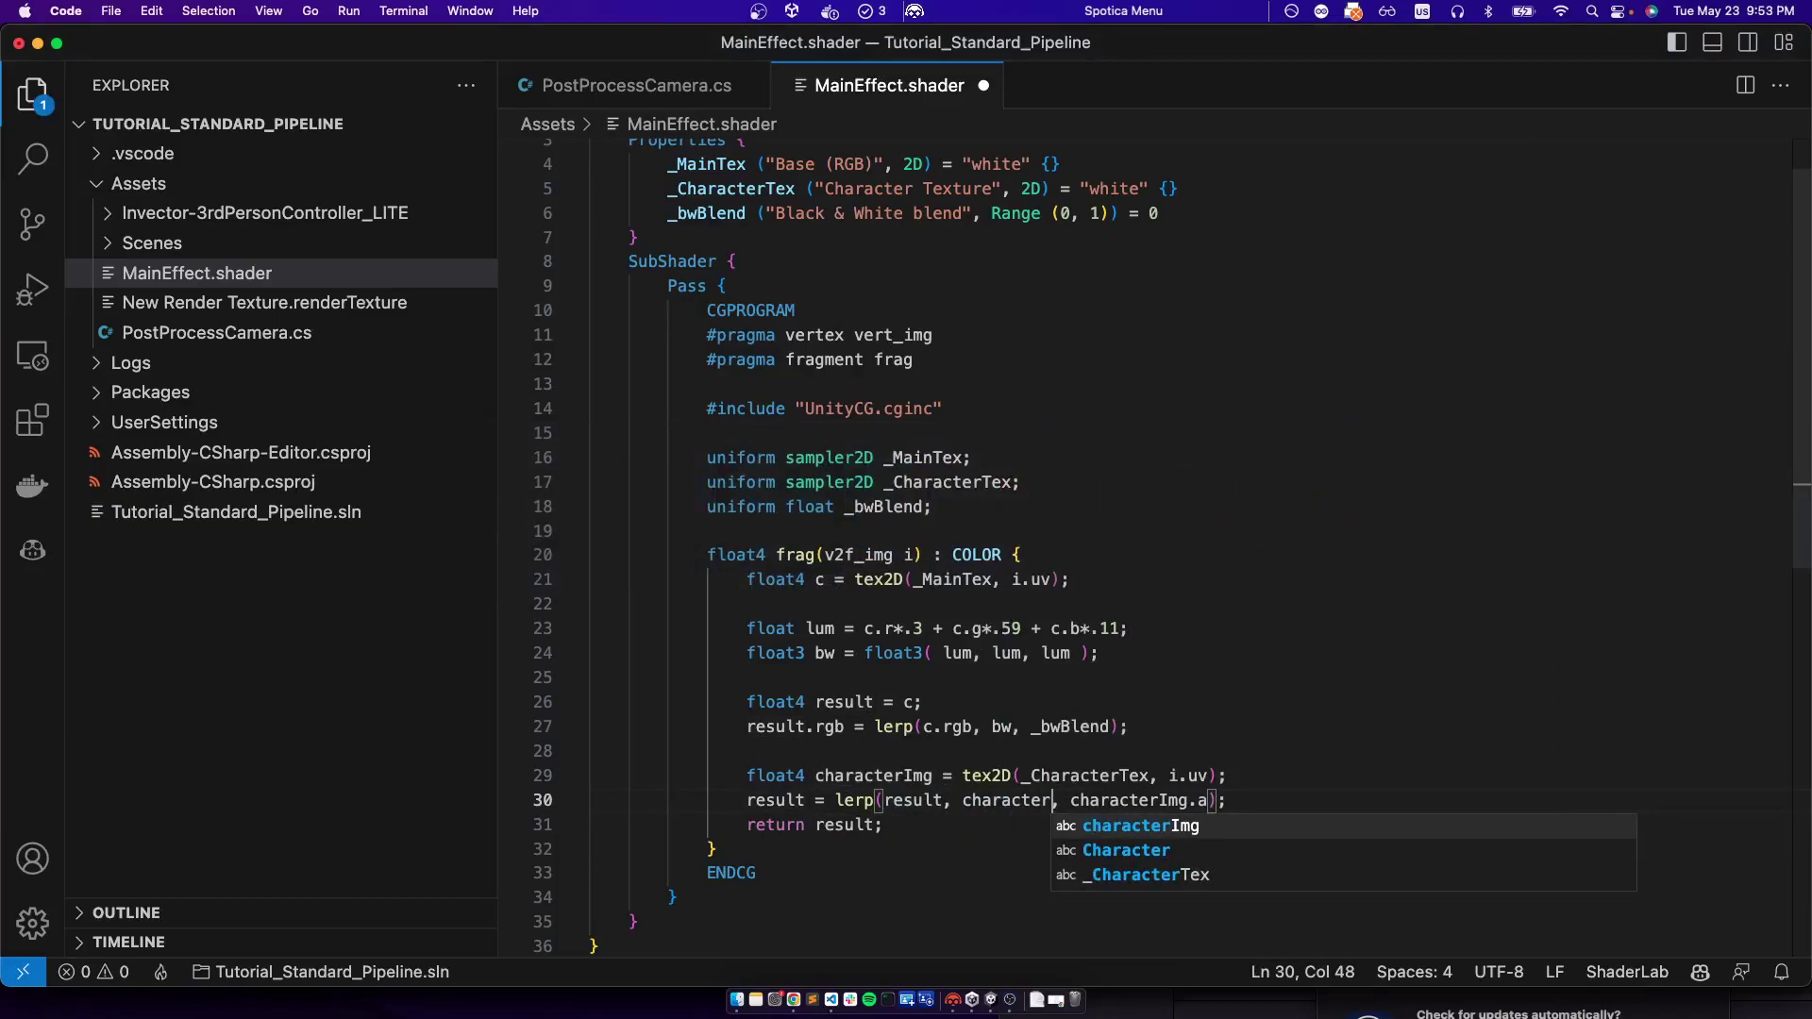
key("super+s")
key("super+Tab")
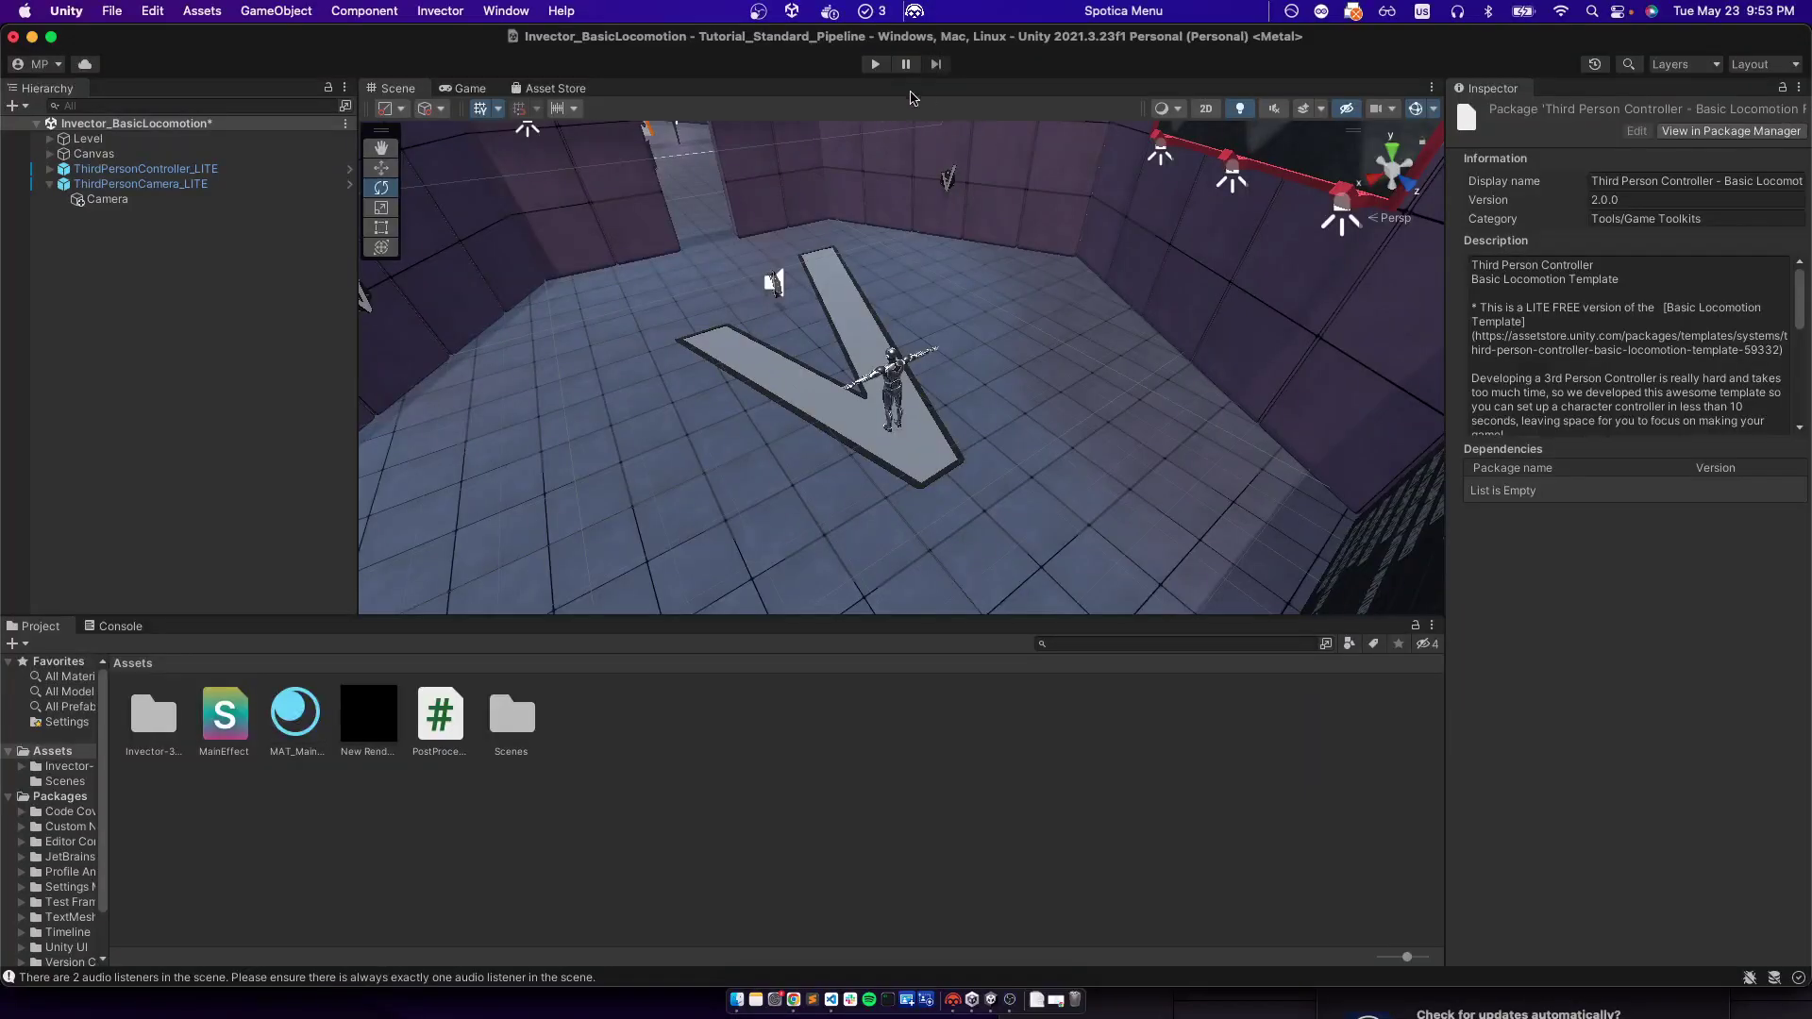
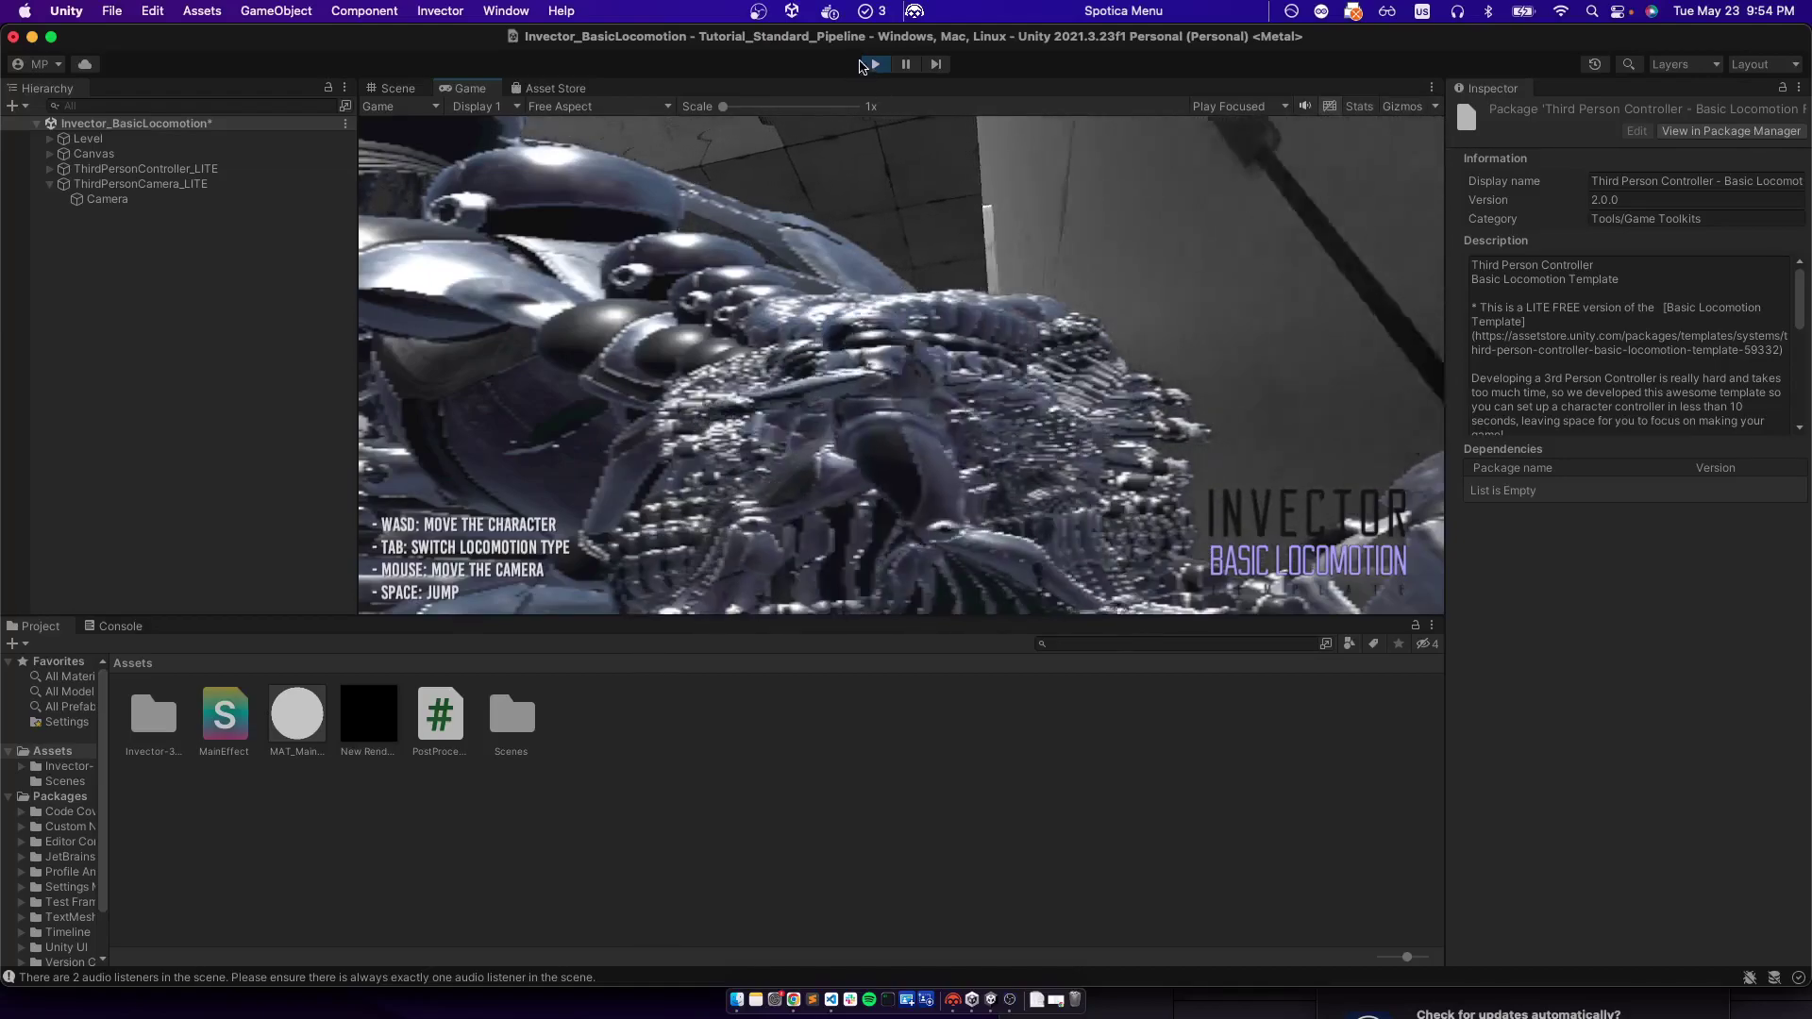
left_click(875, 64)
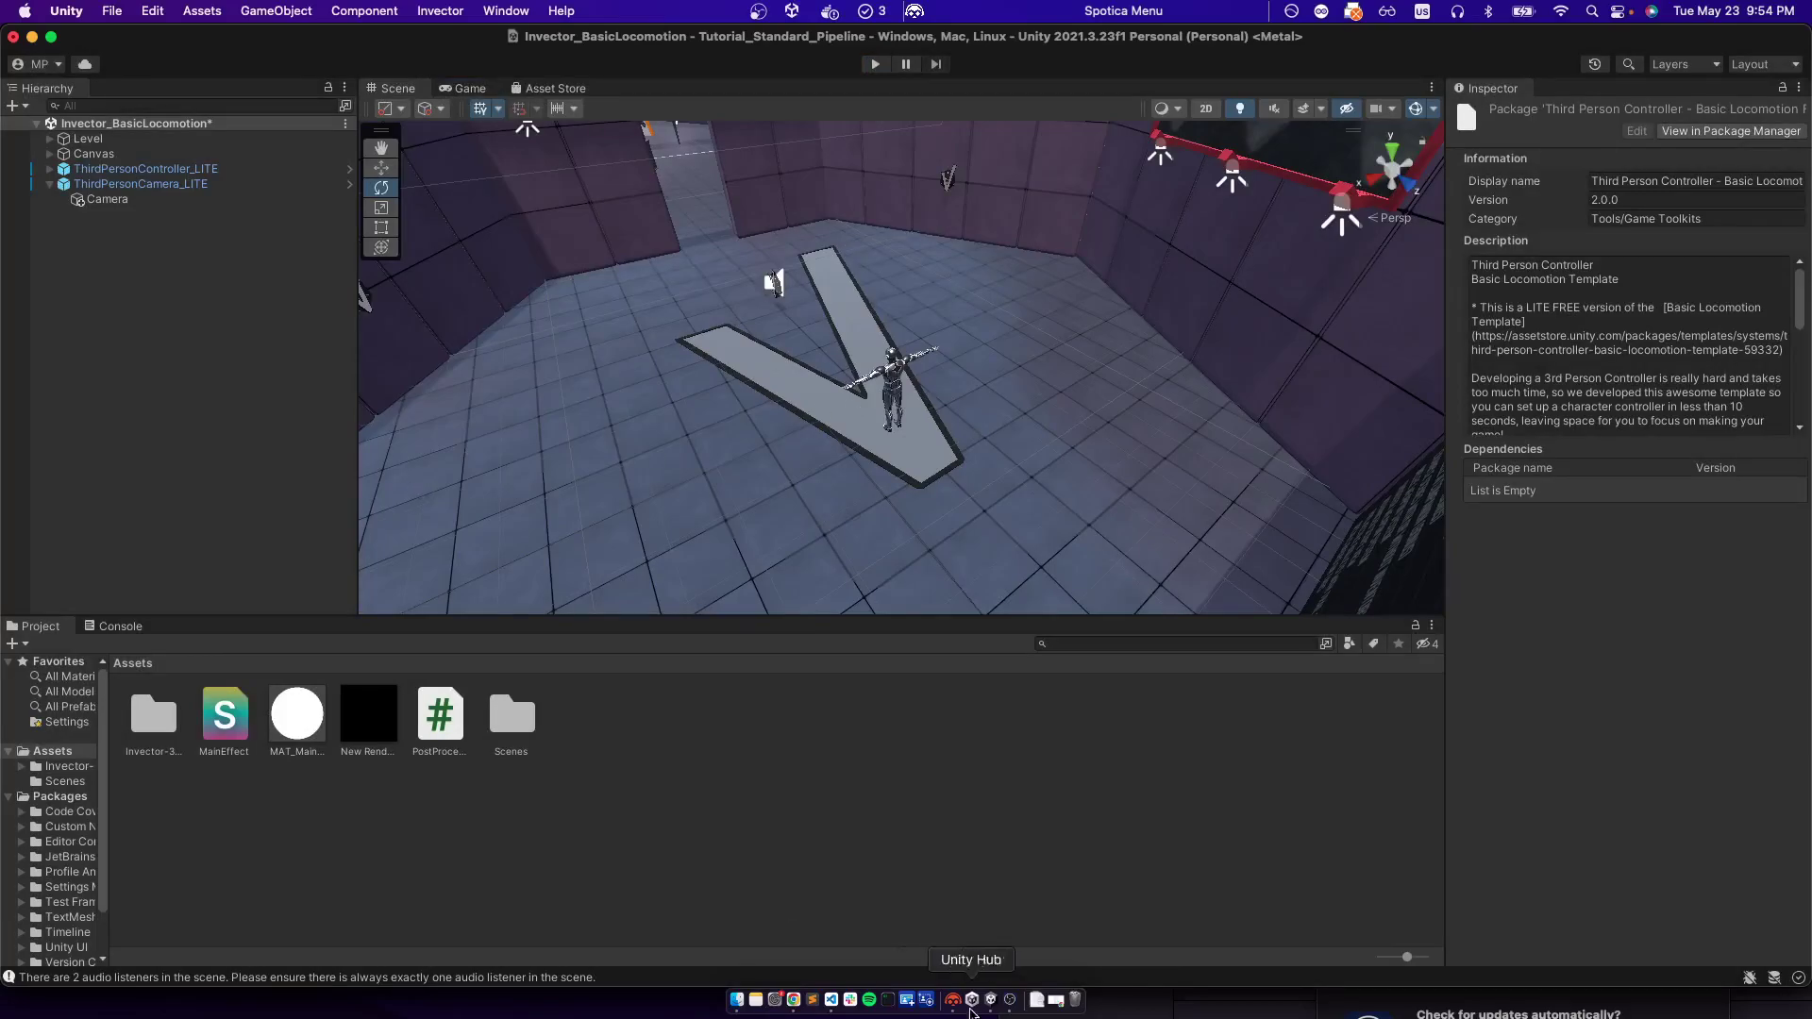
Switch to Visual Studio Code and add an empty Update method below OnRenderImage in PostProcessCamera.cs
left_click(832, 1002)
left_click(689, 90)
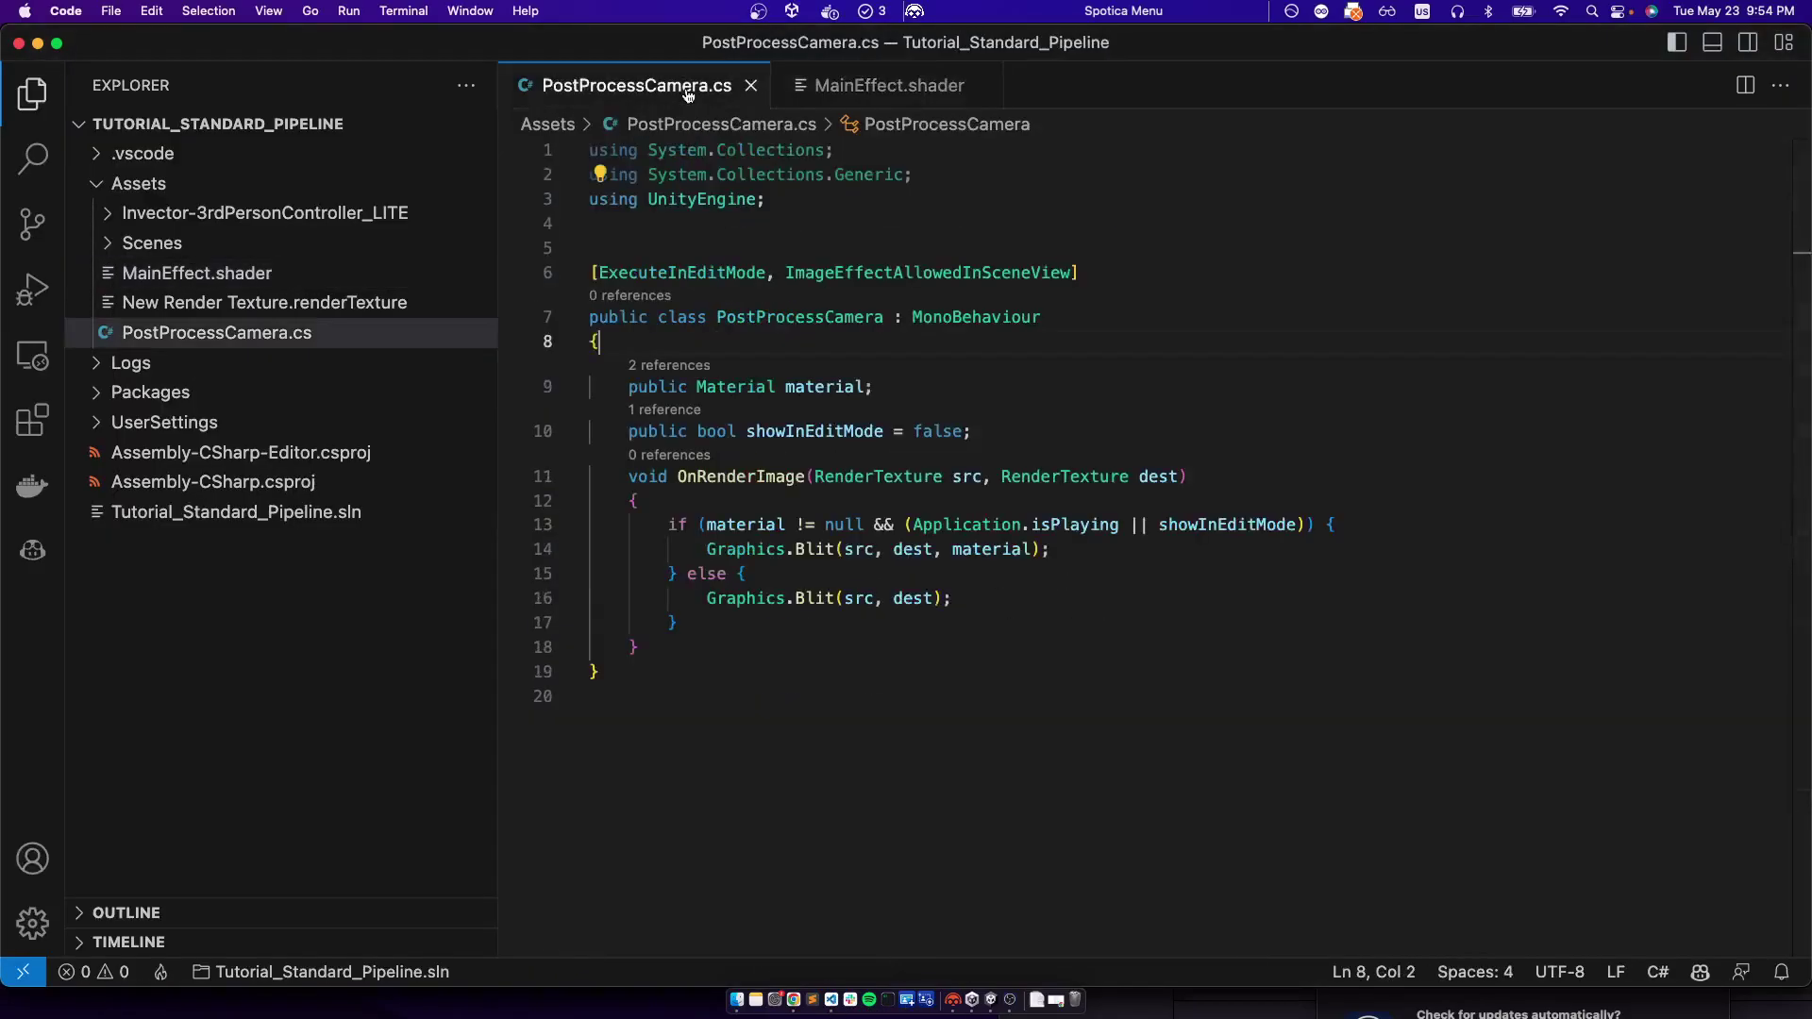
scroll(962, 545, "down", 2)
left_click(695, 574)
key("Return")
key("Return")
type("void Update () ")
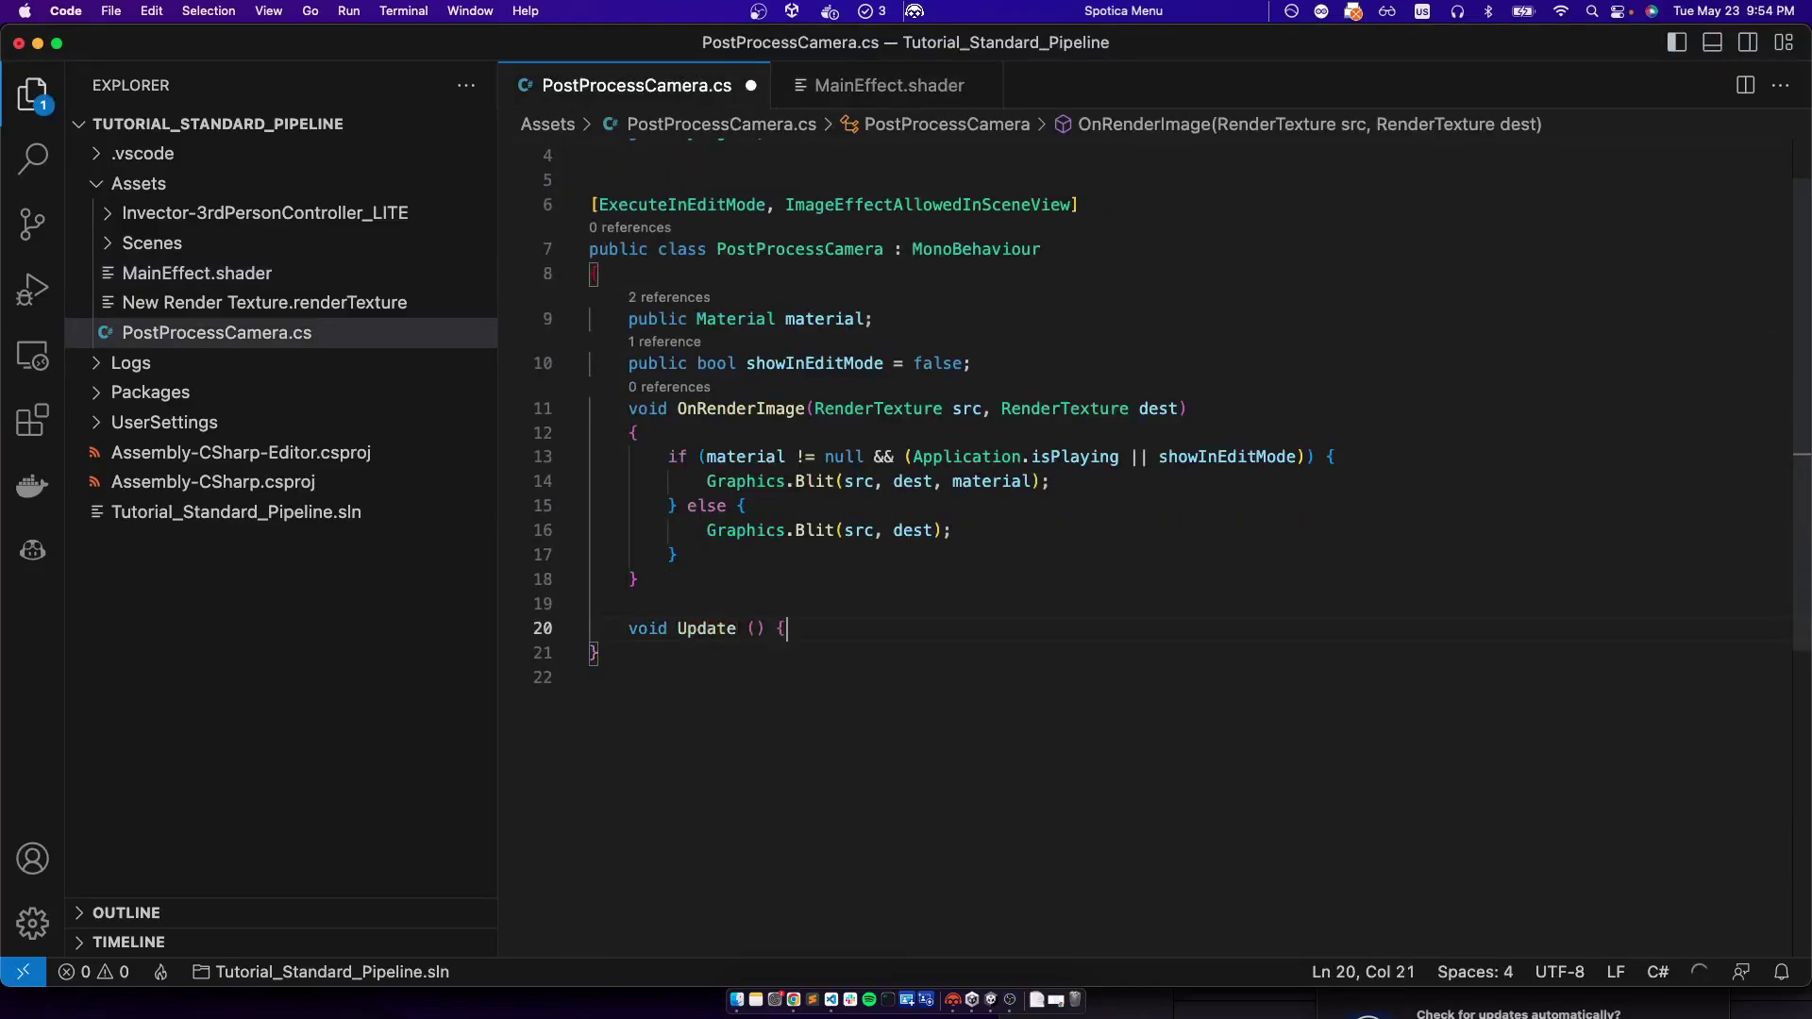
type("{")
key("Return")
type("}")
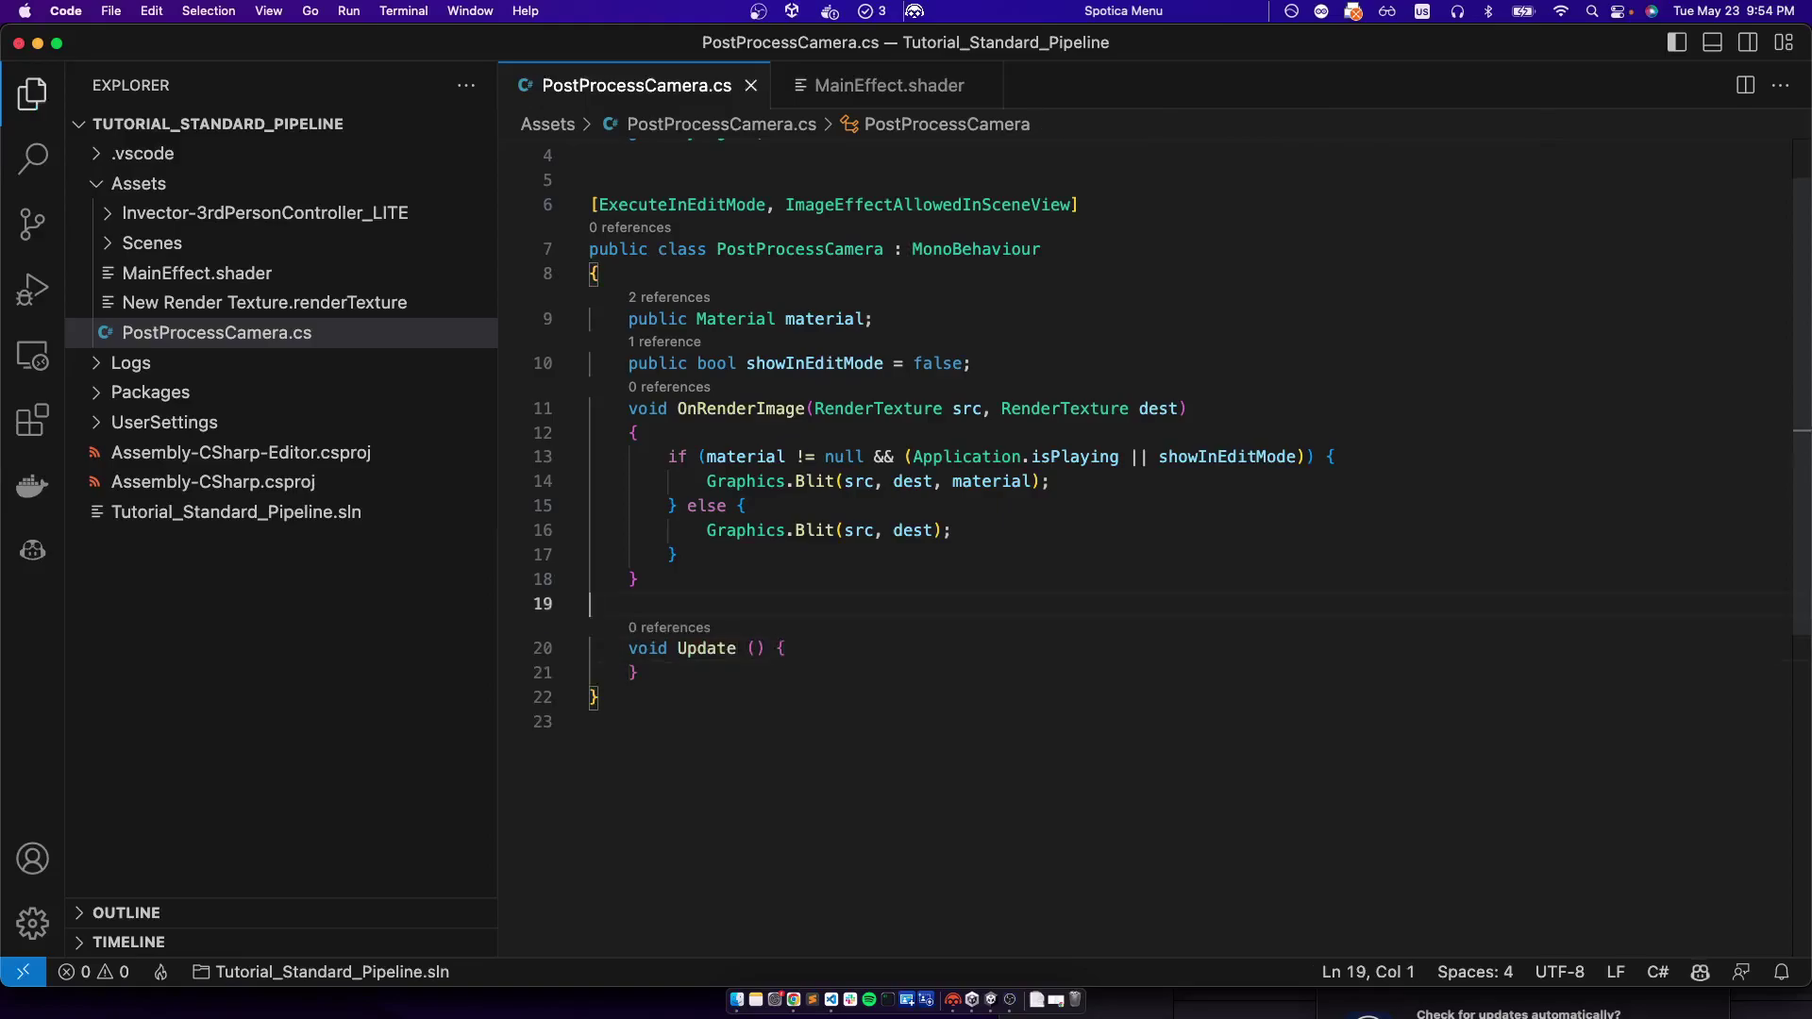
Declare public List<RenderTexture> renderTextures below the showInEditMode field and save the script
left_click(788, 530)
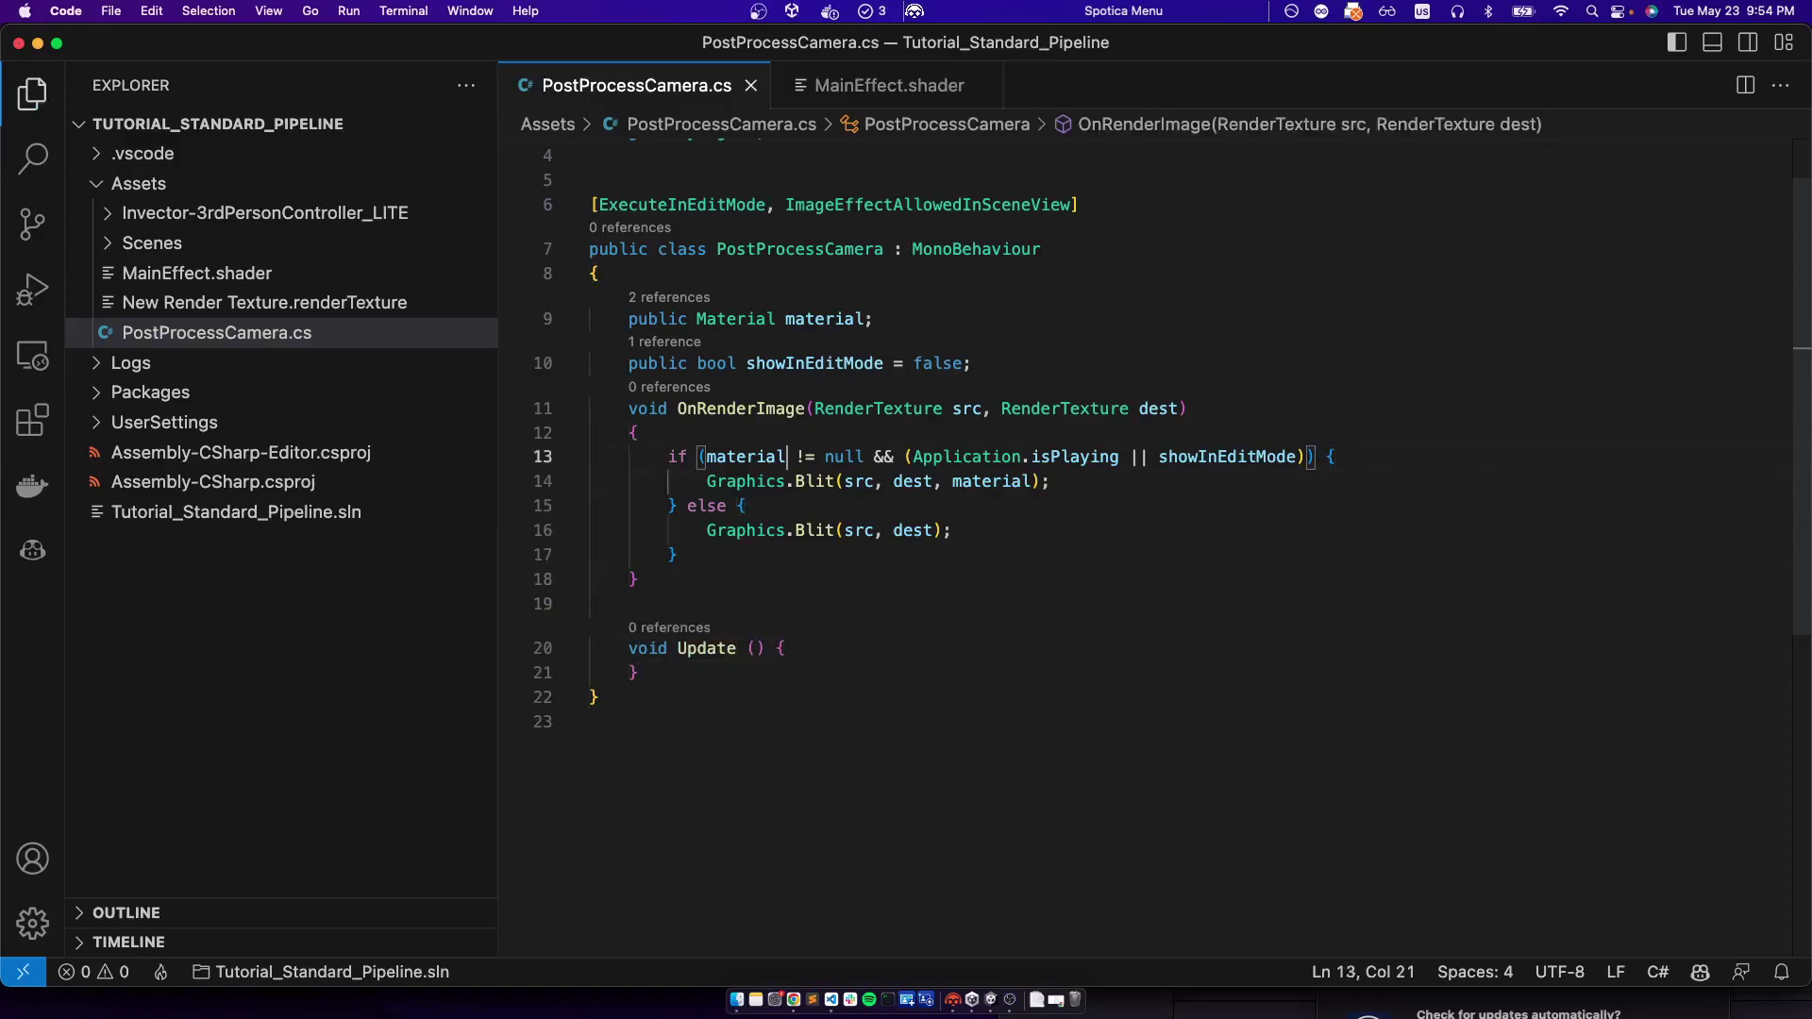
key("super+Right")
key("Return")
key("Return")
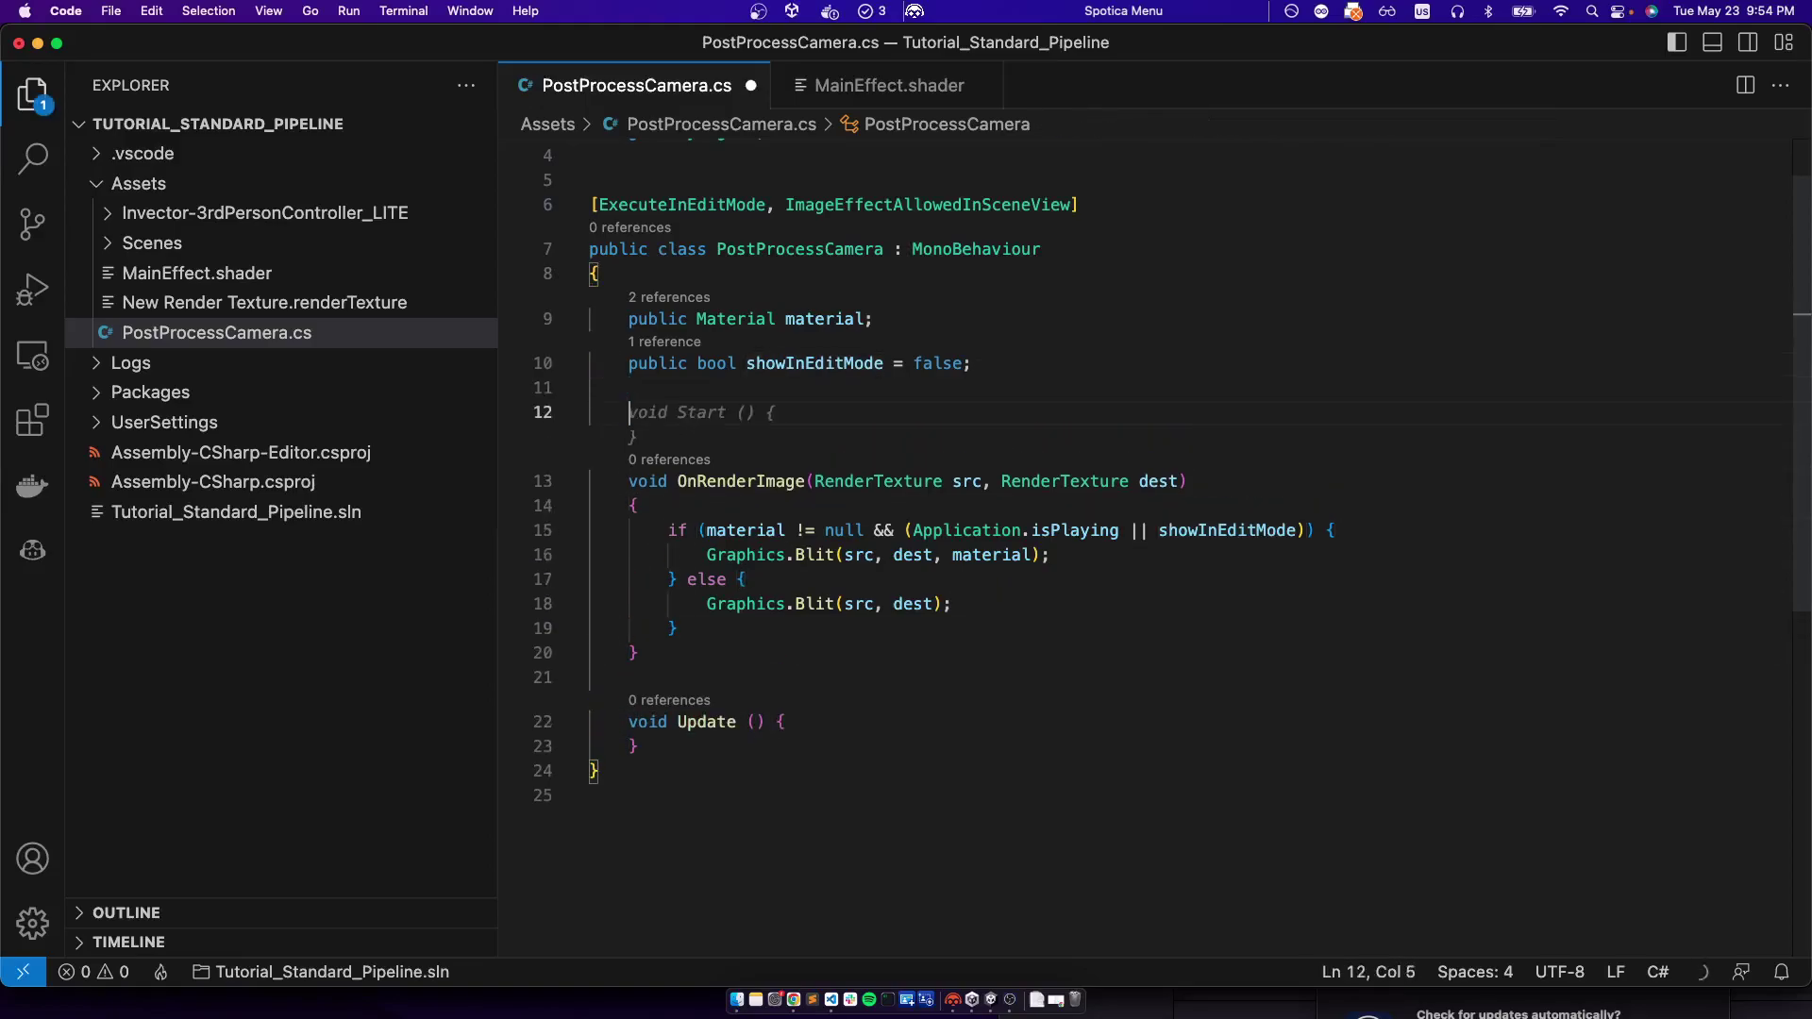
type("public L")
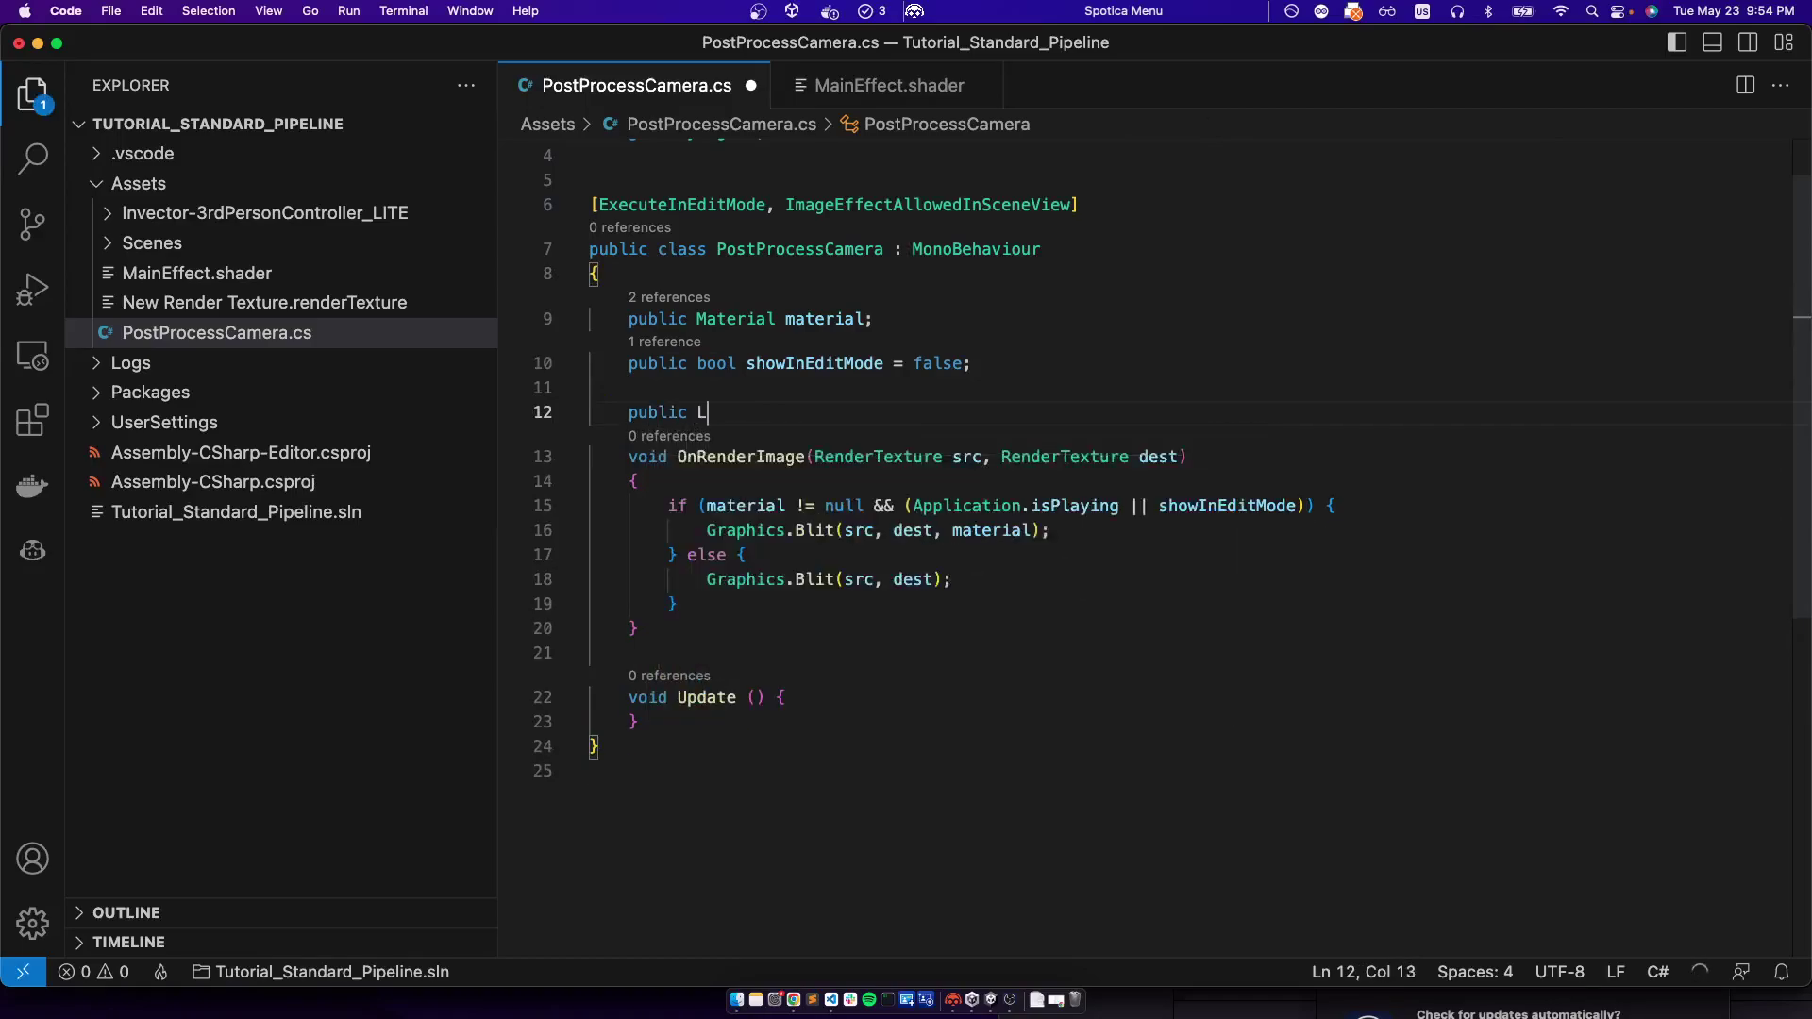
type("ist<")
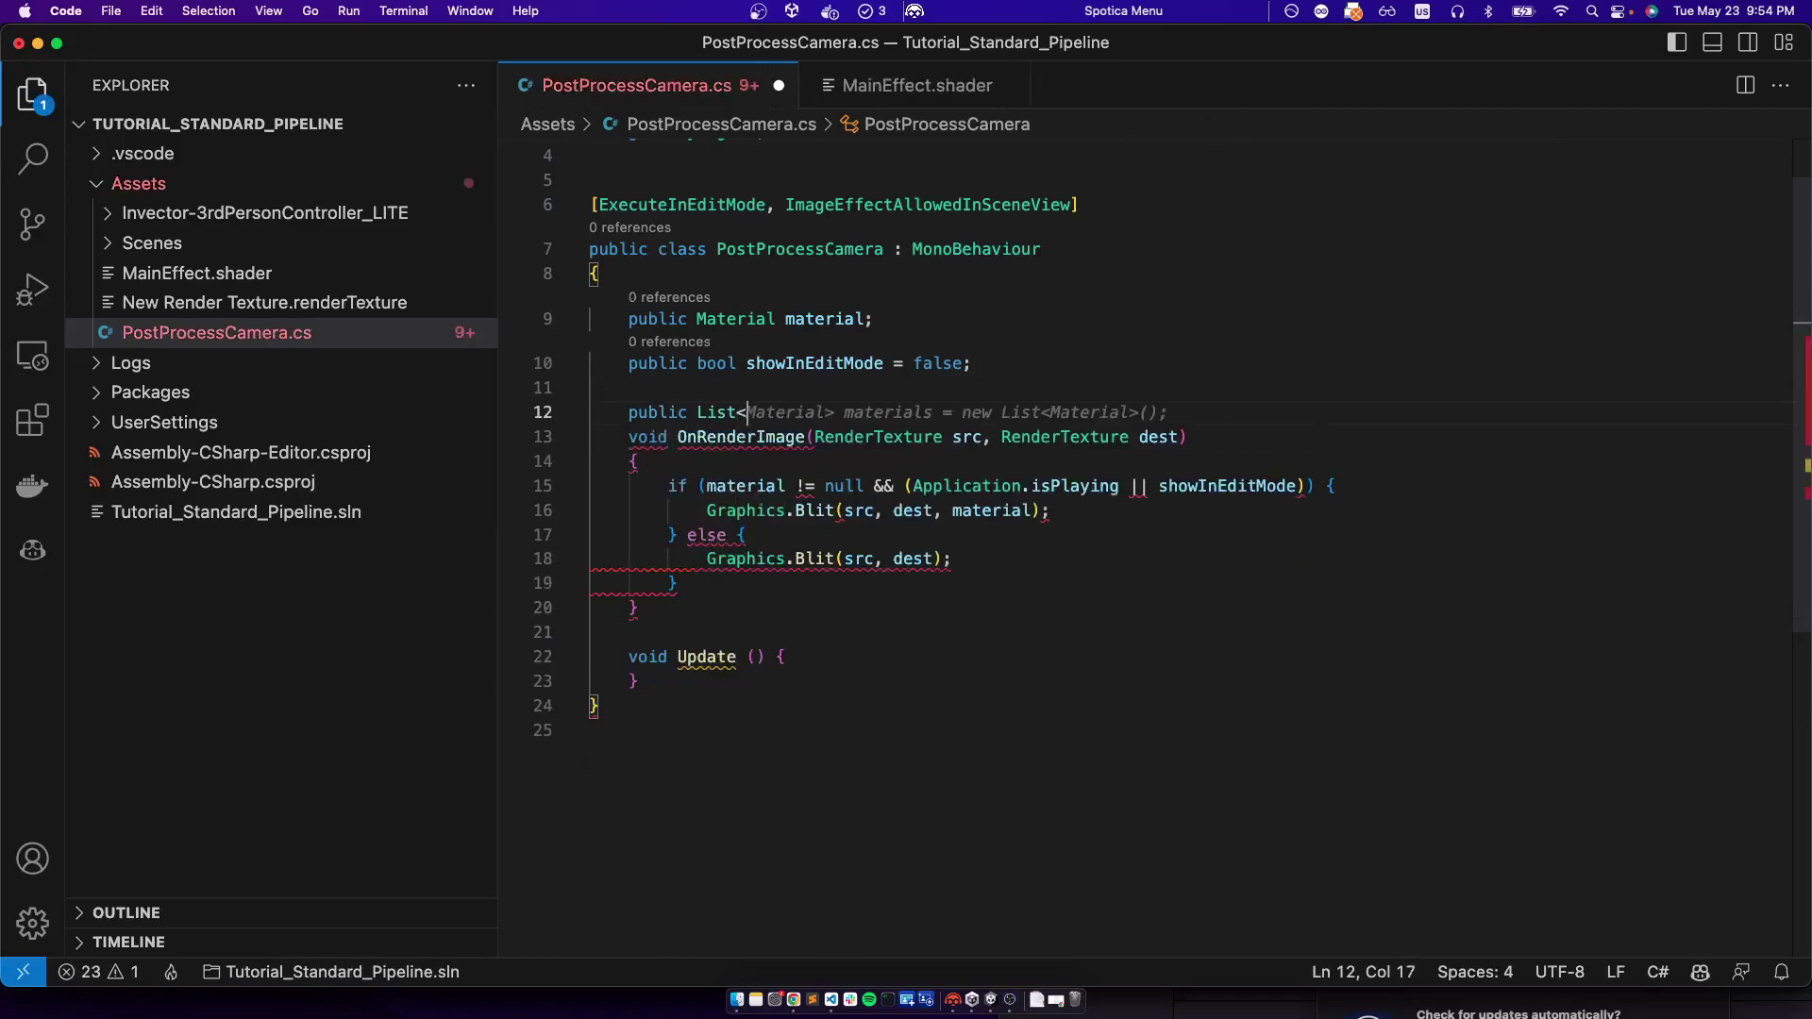
type("RenderTex")
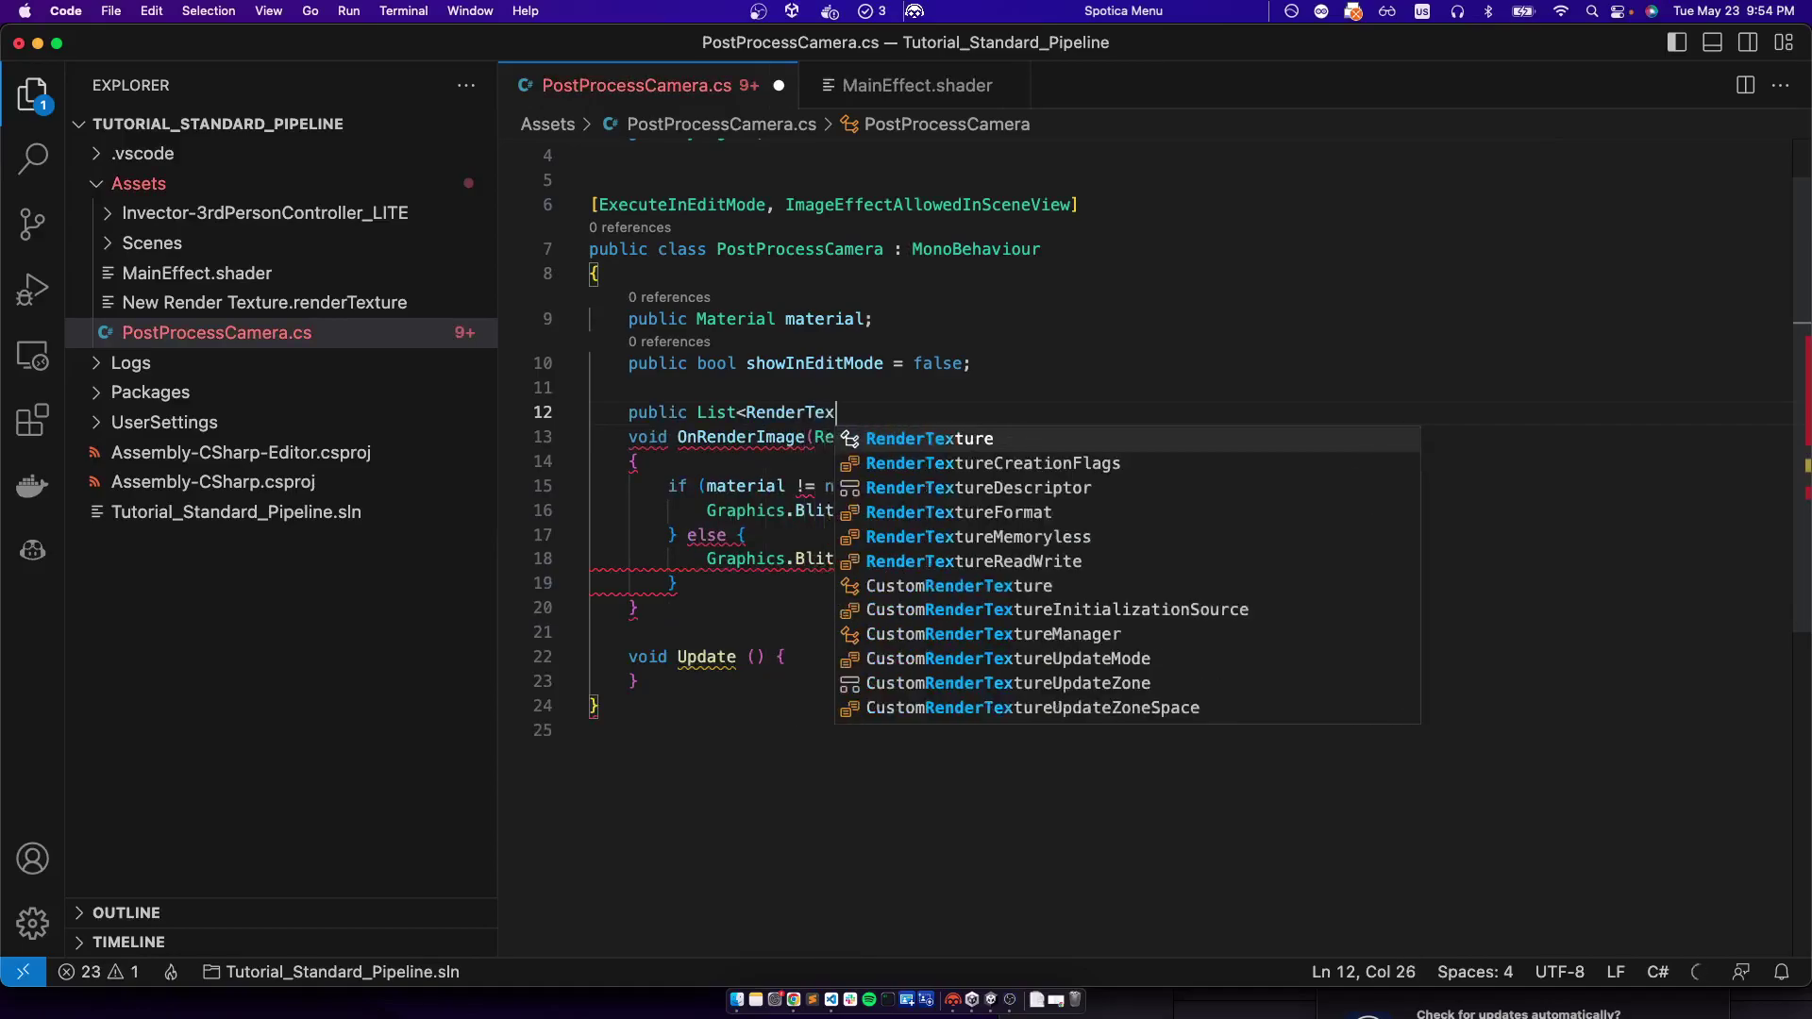
type("ture> renderTextures;")
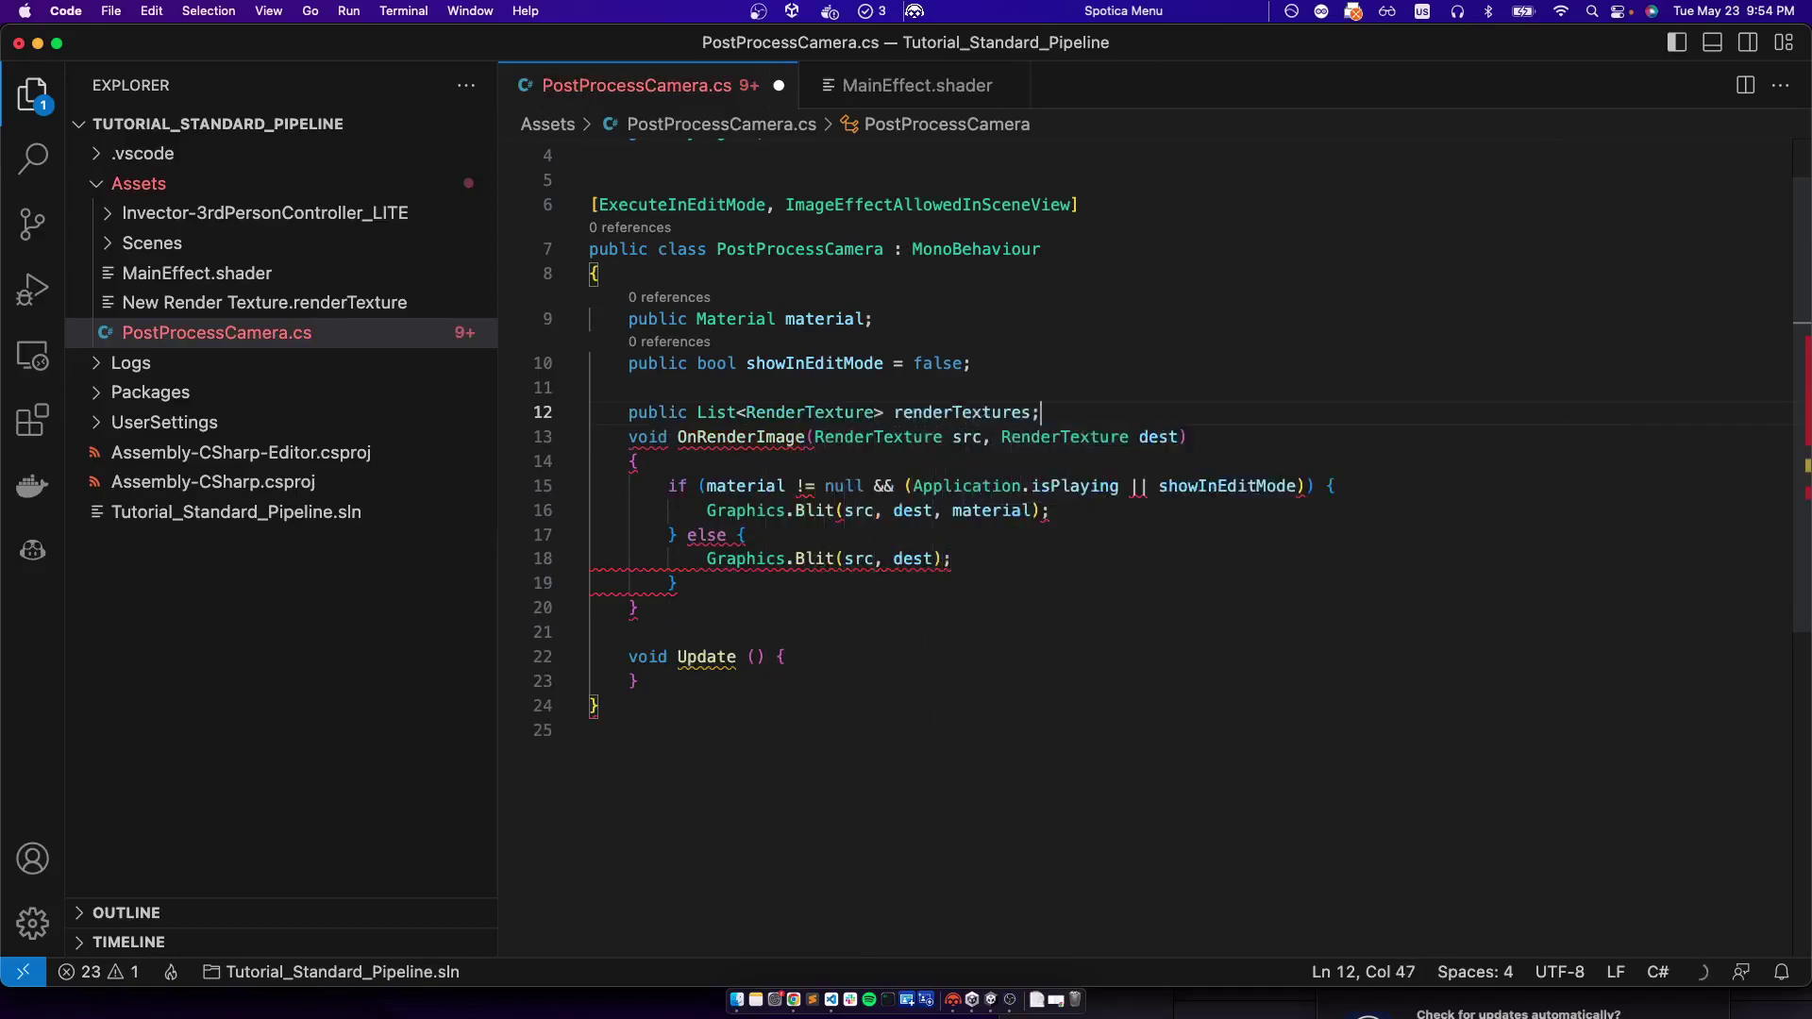
key("super+s")
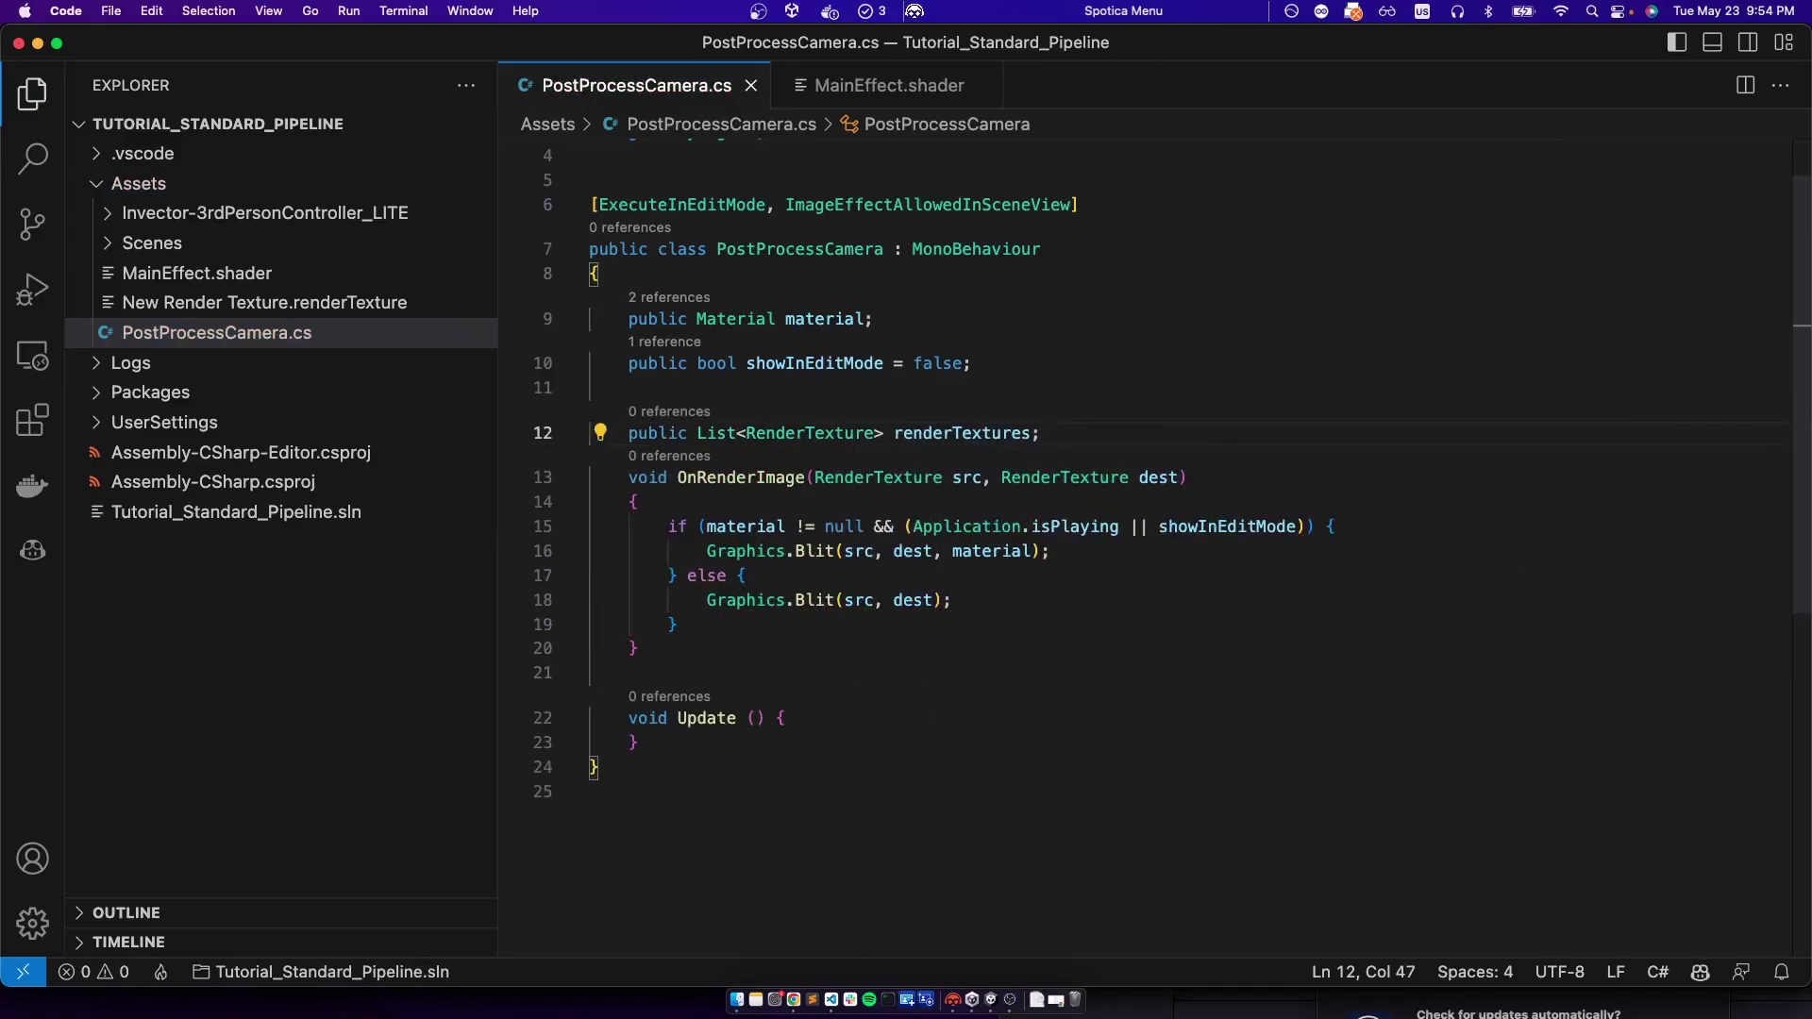
Add a renderTextures.ForEach loop inside Update that calls rt.Release() and DestroyImmediate(rt) for each texture
key("Down")
key("Down")
key("Down")
key("Down")
key("Down")
key("Down")
key("End")
key("Return")
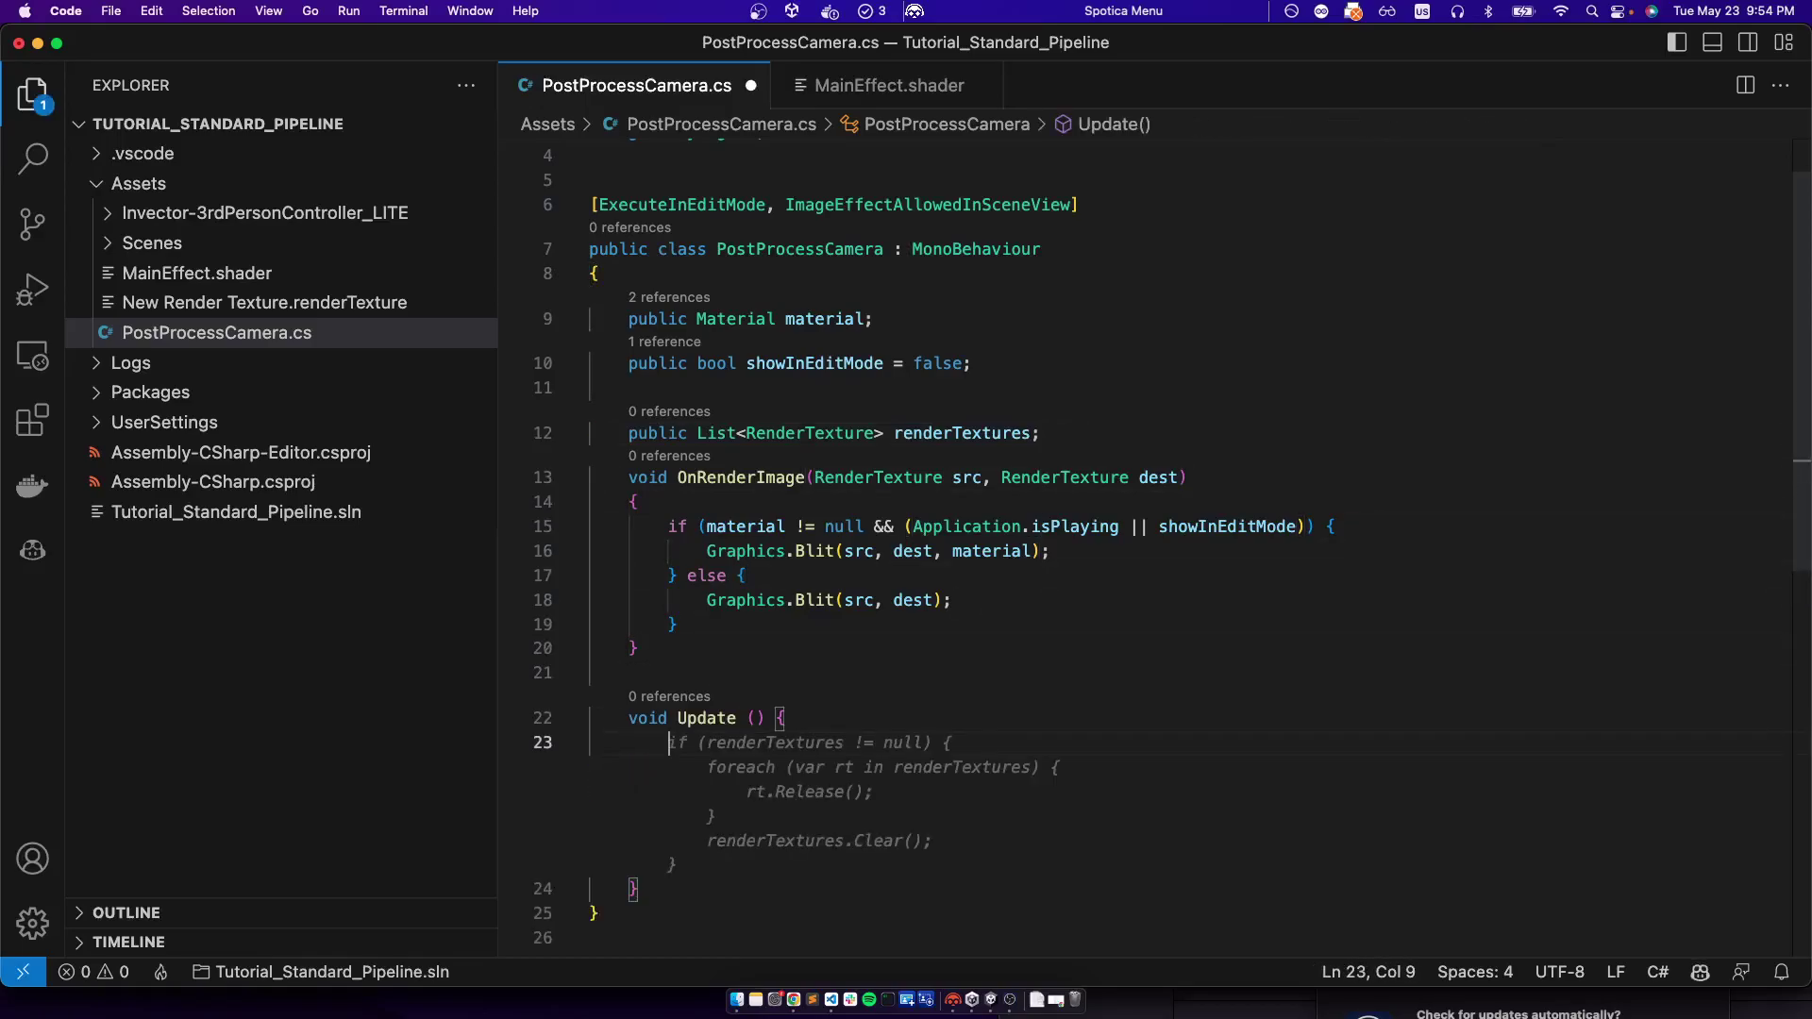
type("renderTextures.forEach")
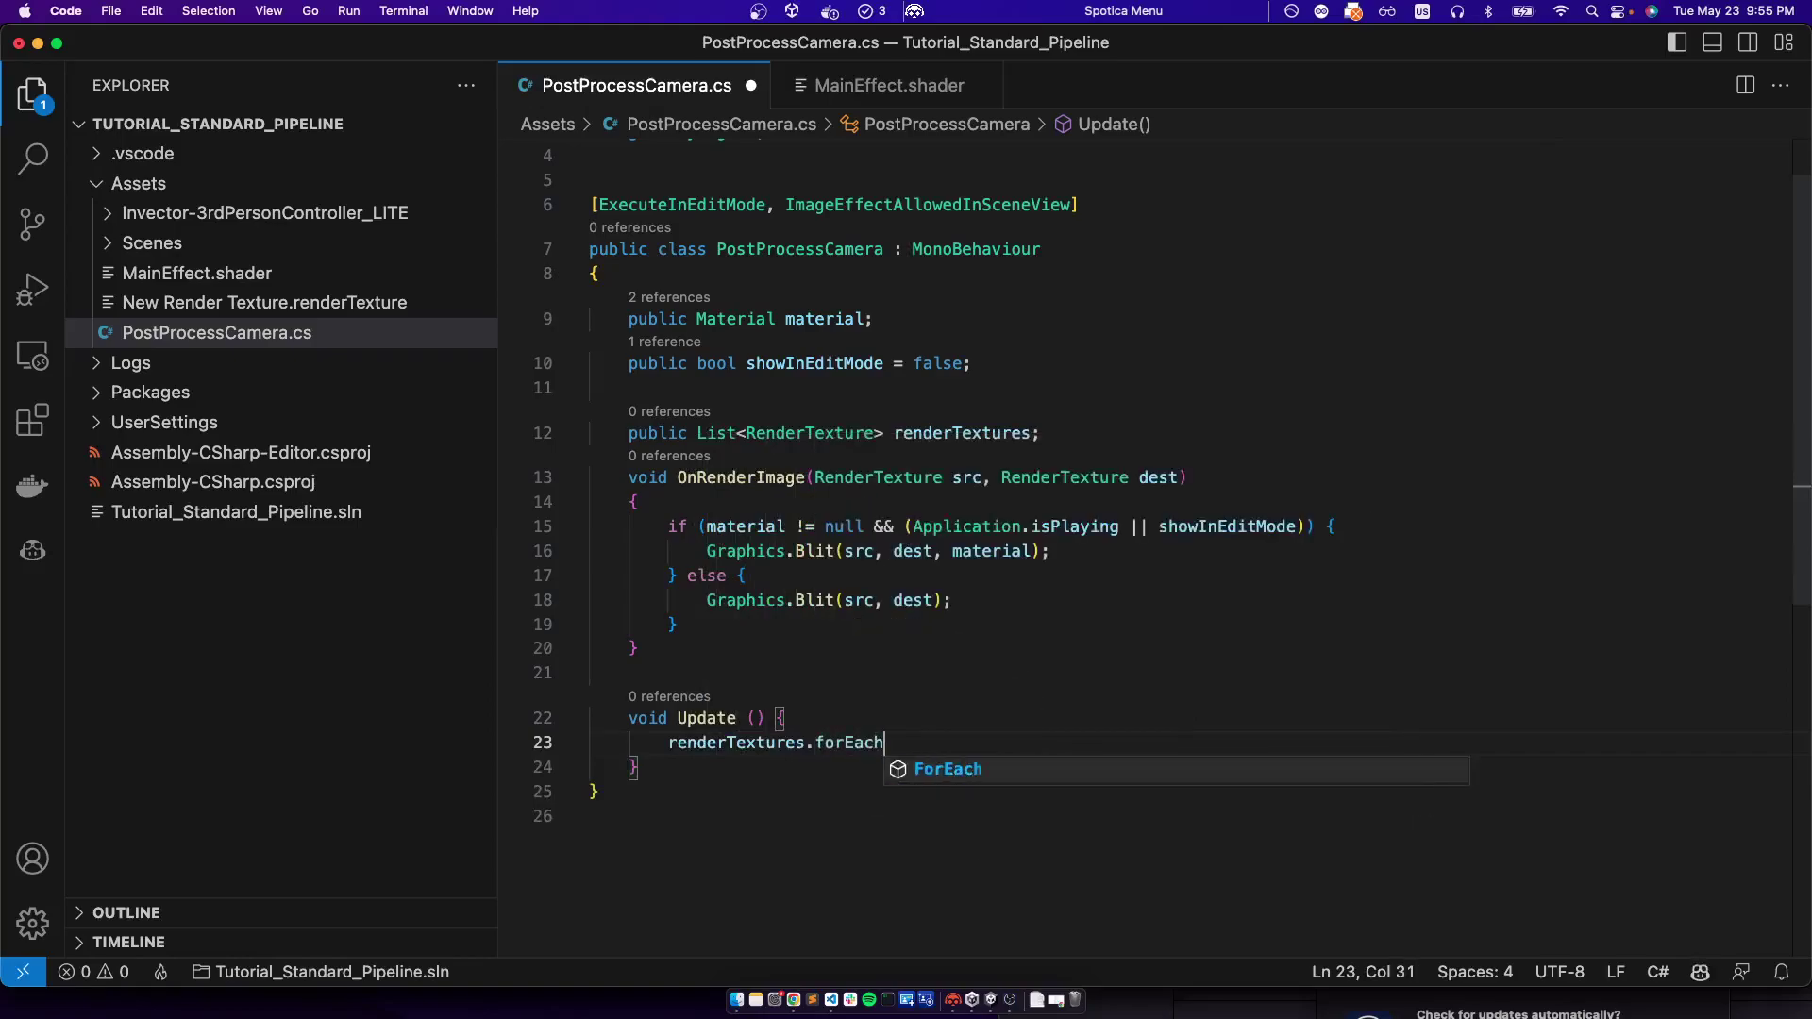
key("Tab")
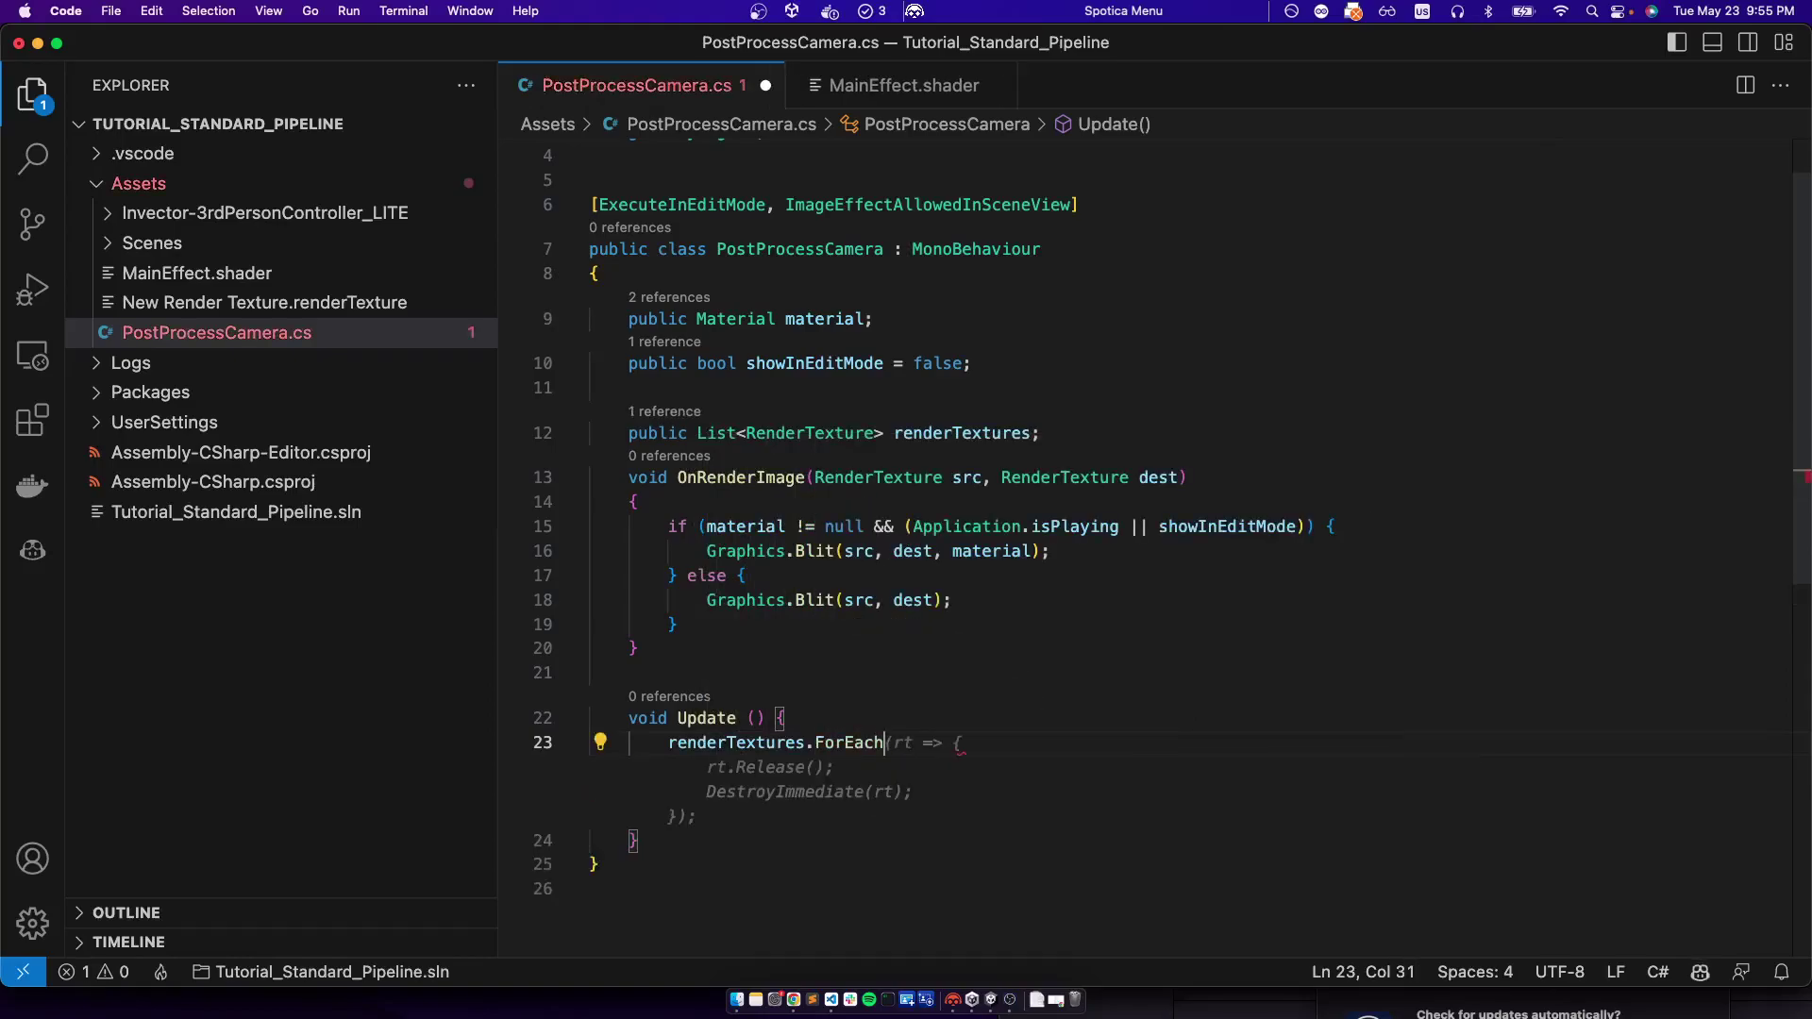
key("Tab")
Remove the DestroyImmediate(rt) line from the ForEach loop, keeping only rt.Release(), and save the script
key("super+Right")
key("super+shift+Left")
key("Down")
key("super+Right")
key("super+shift+Left")
key("super+shift+Left")
key("BackSpace")
key("BackSpace")
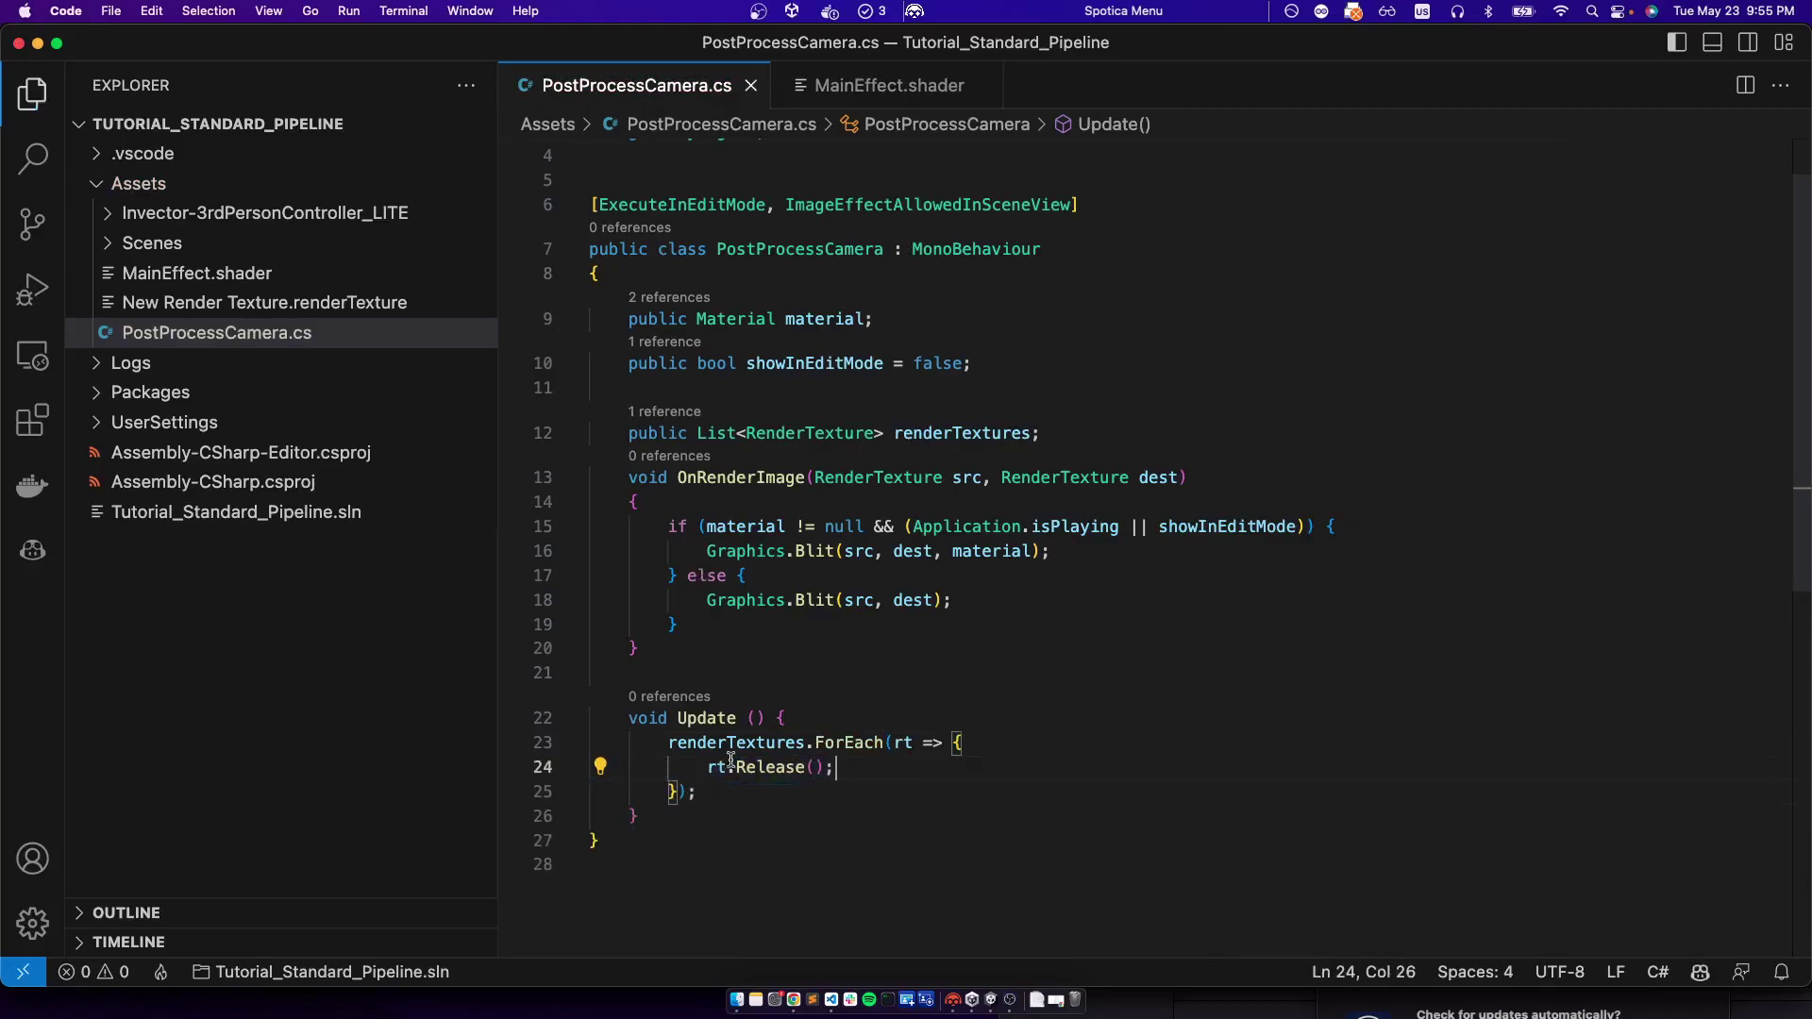
left_click_drag(704, 771, 906, 769)
left_click(913, 766)
Switch to Unity, play the scene to test the updated script, and stop play mode
key("super+Tab")
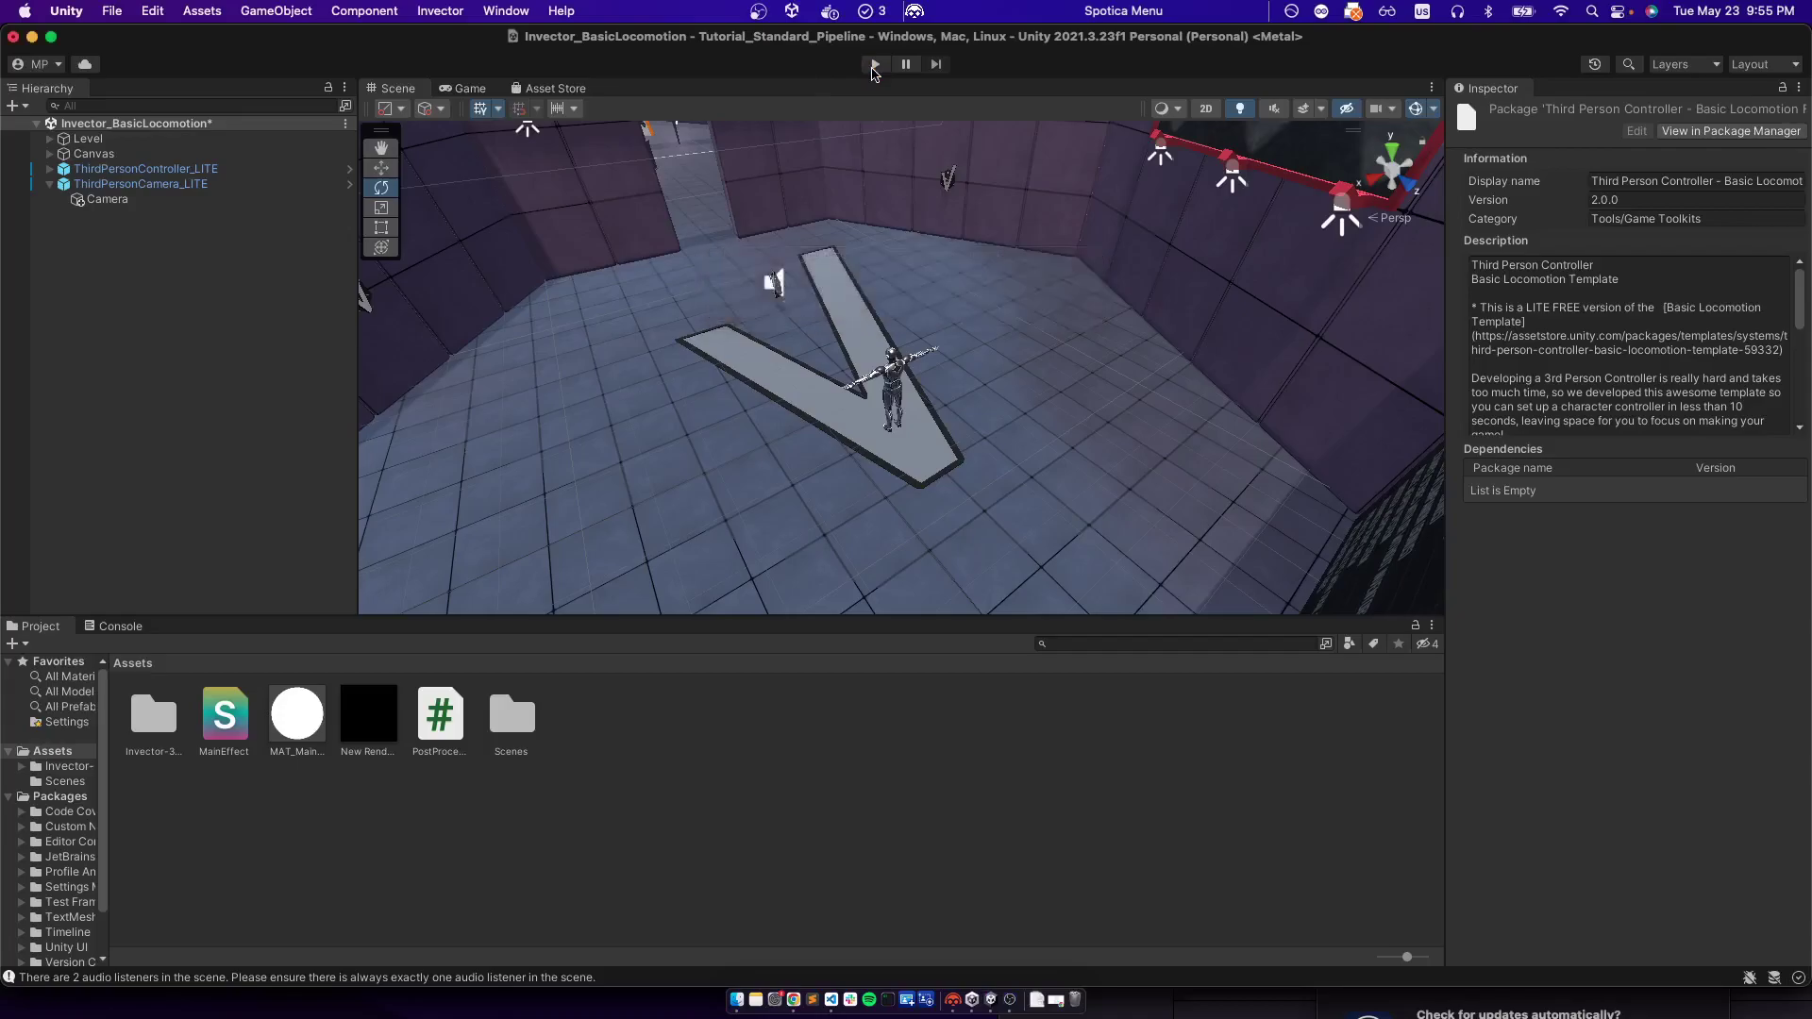
left_click(874, 65)
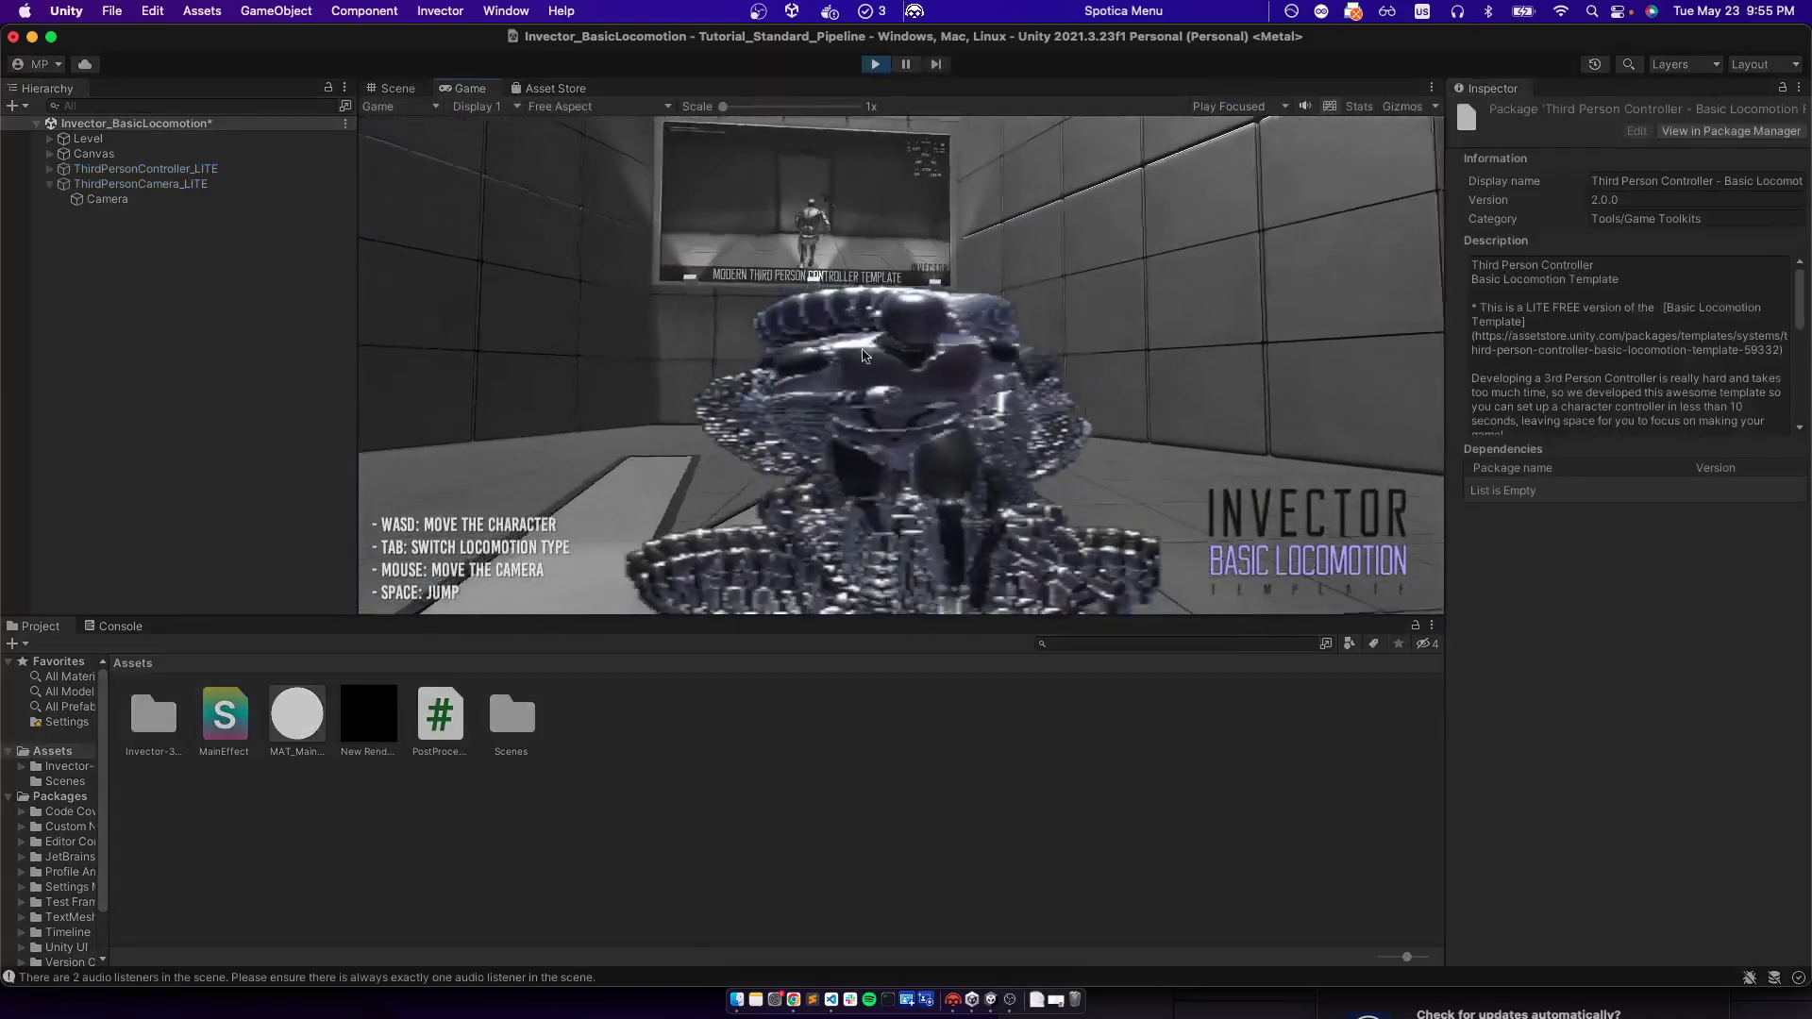
key("super+p")
Set the Render Textures list size to 1 on ThirdPersonCamera_LITE's Post Process Camera component and expand the list
left_click(94, 199)
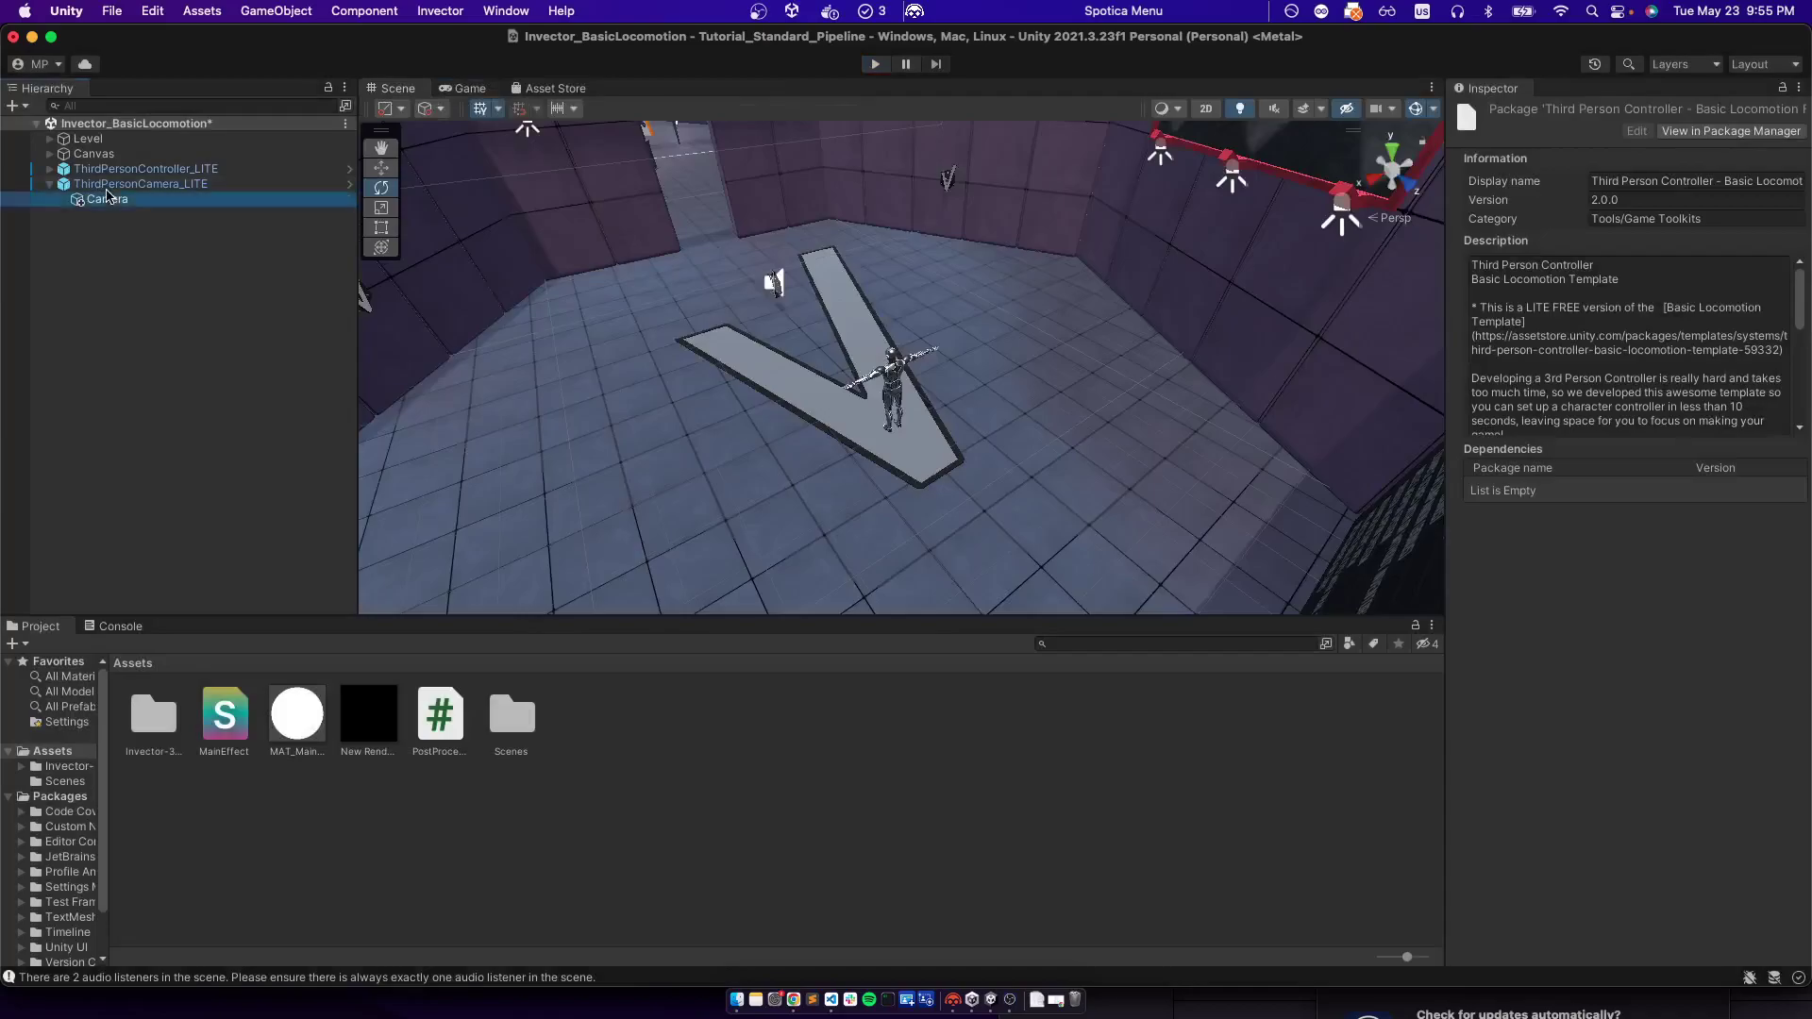
left_click(140, 183)
scroll(1609, 949, "down", 10)
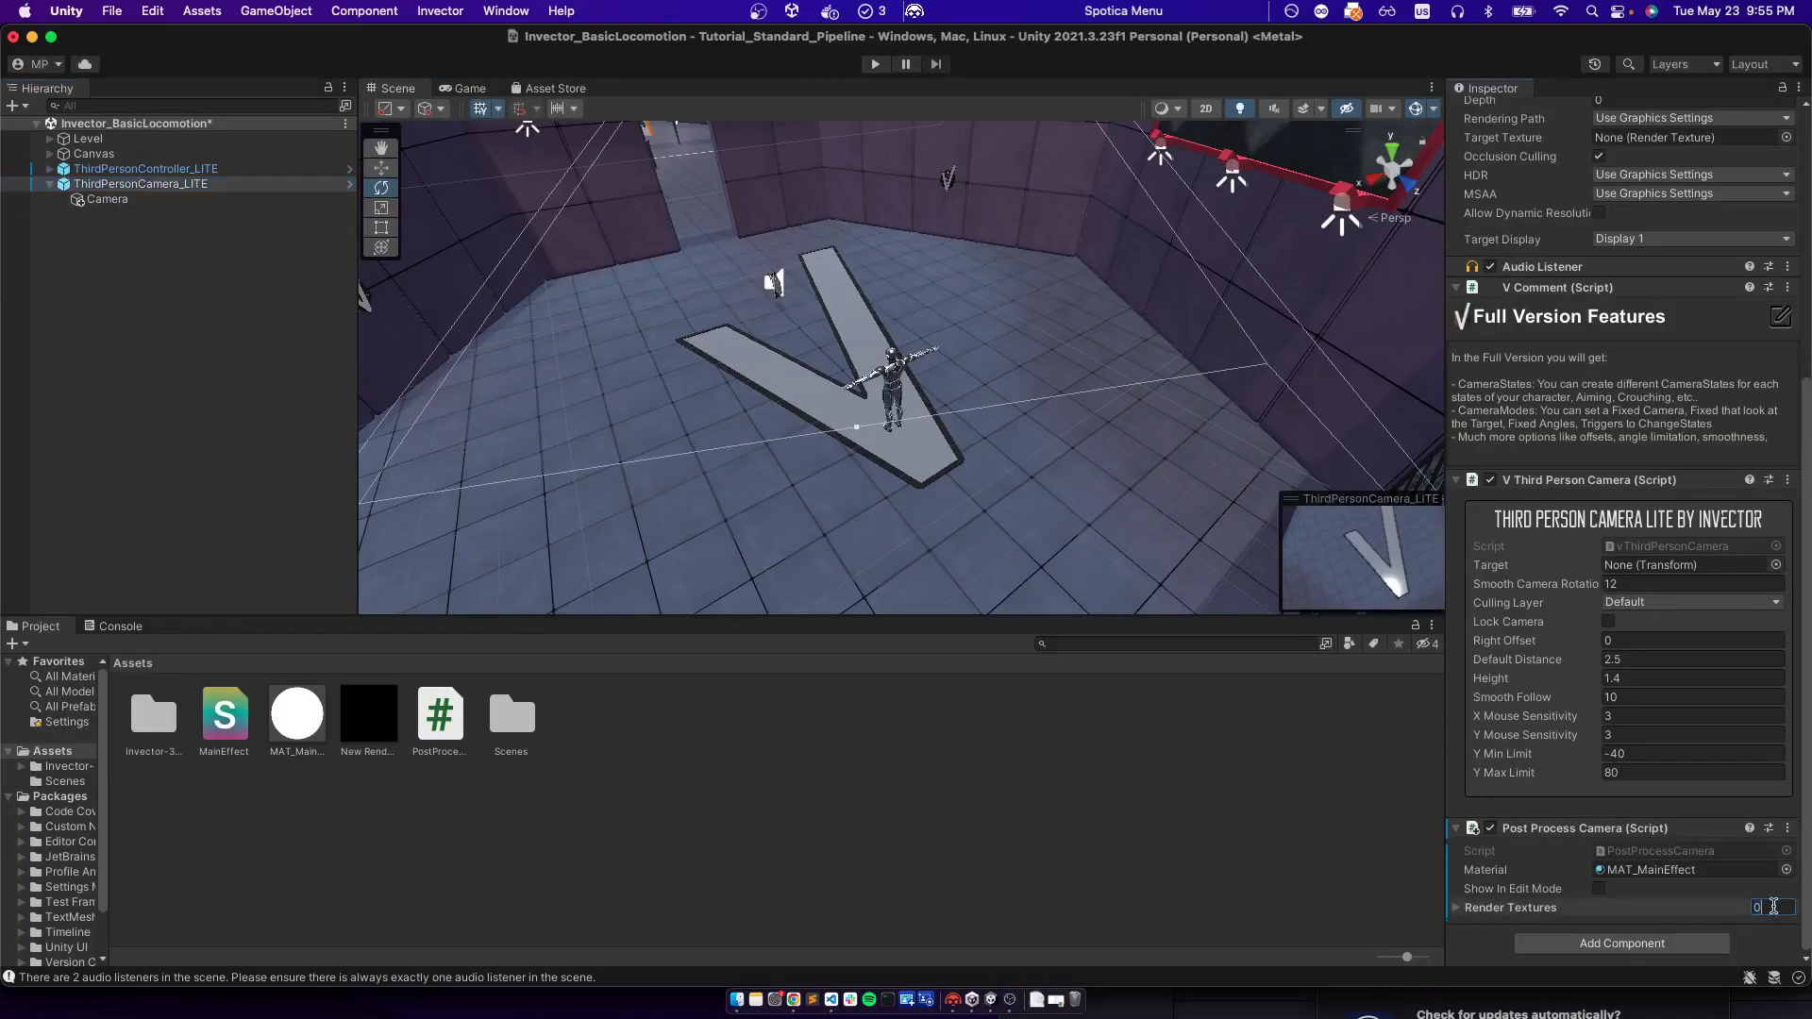
type("1")
key("Return")
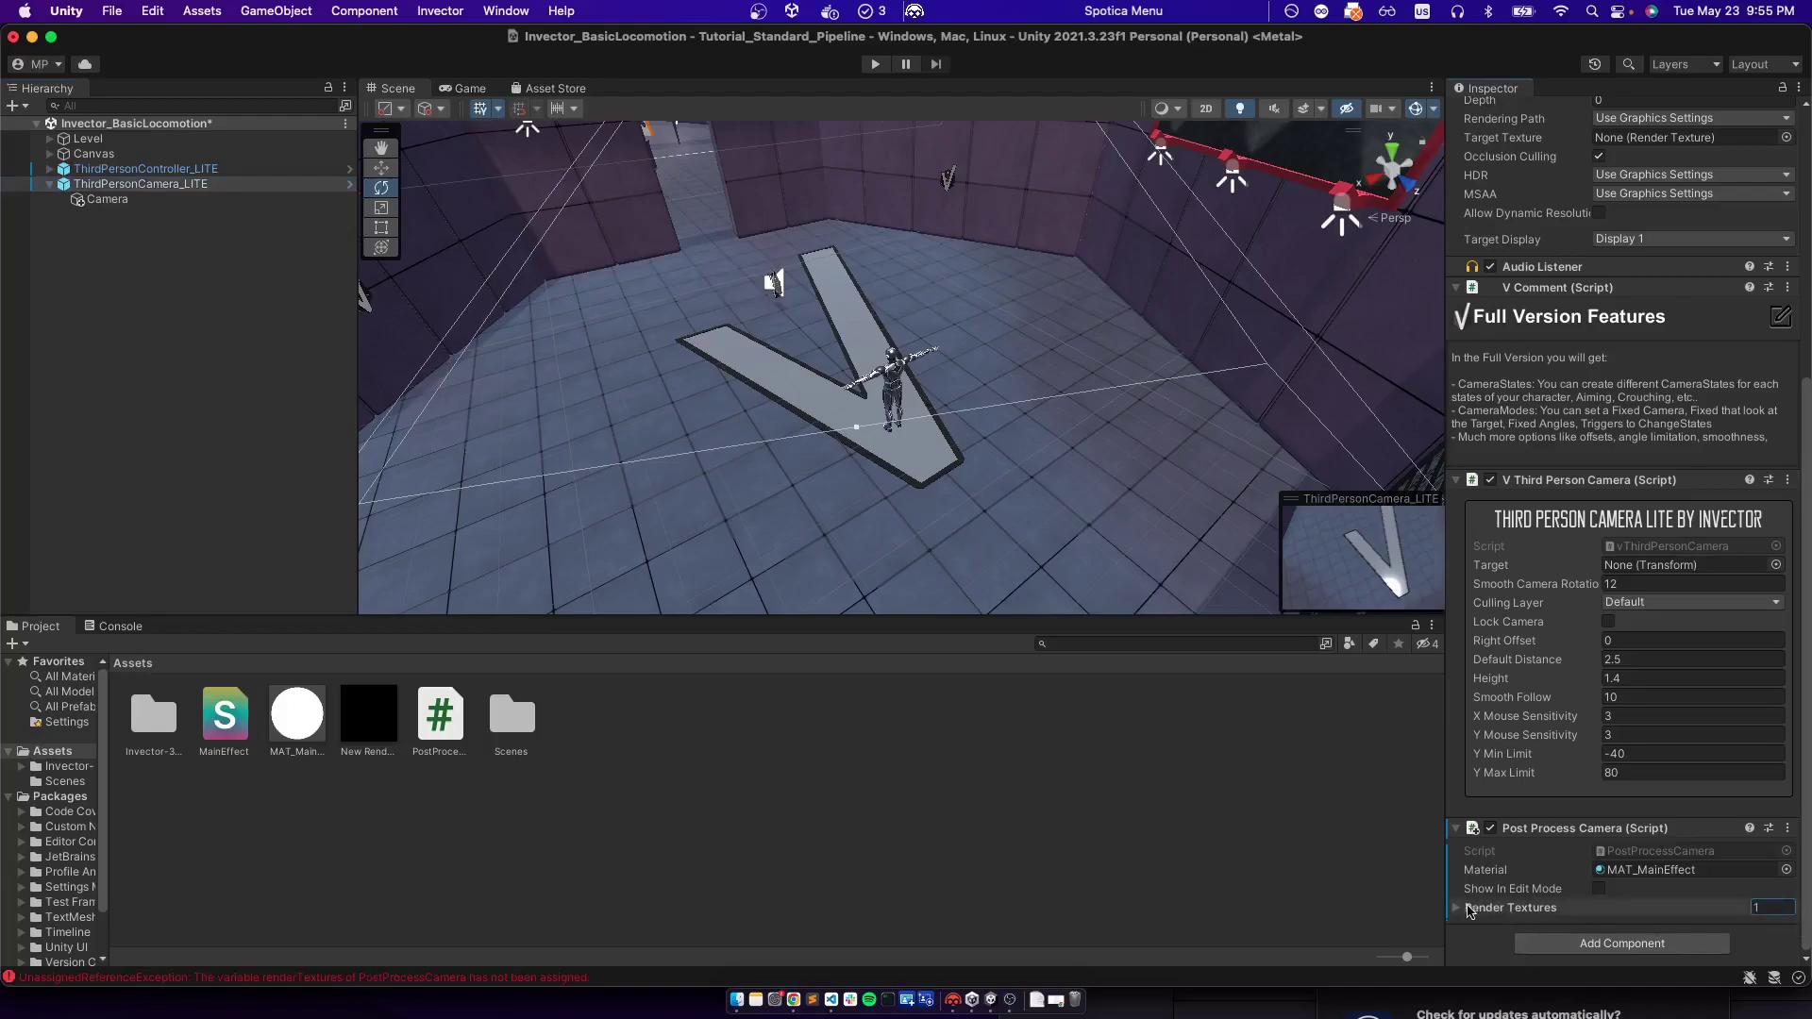
left_click(1548, 907)
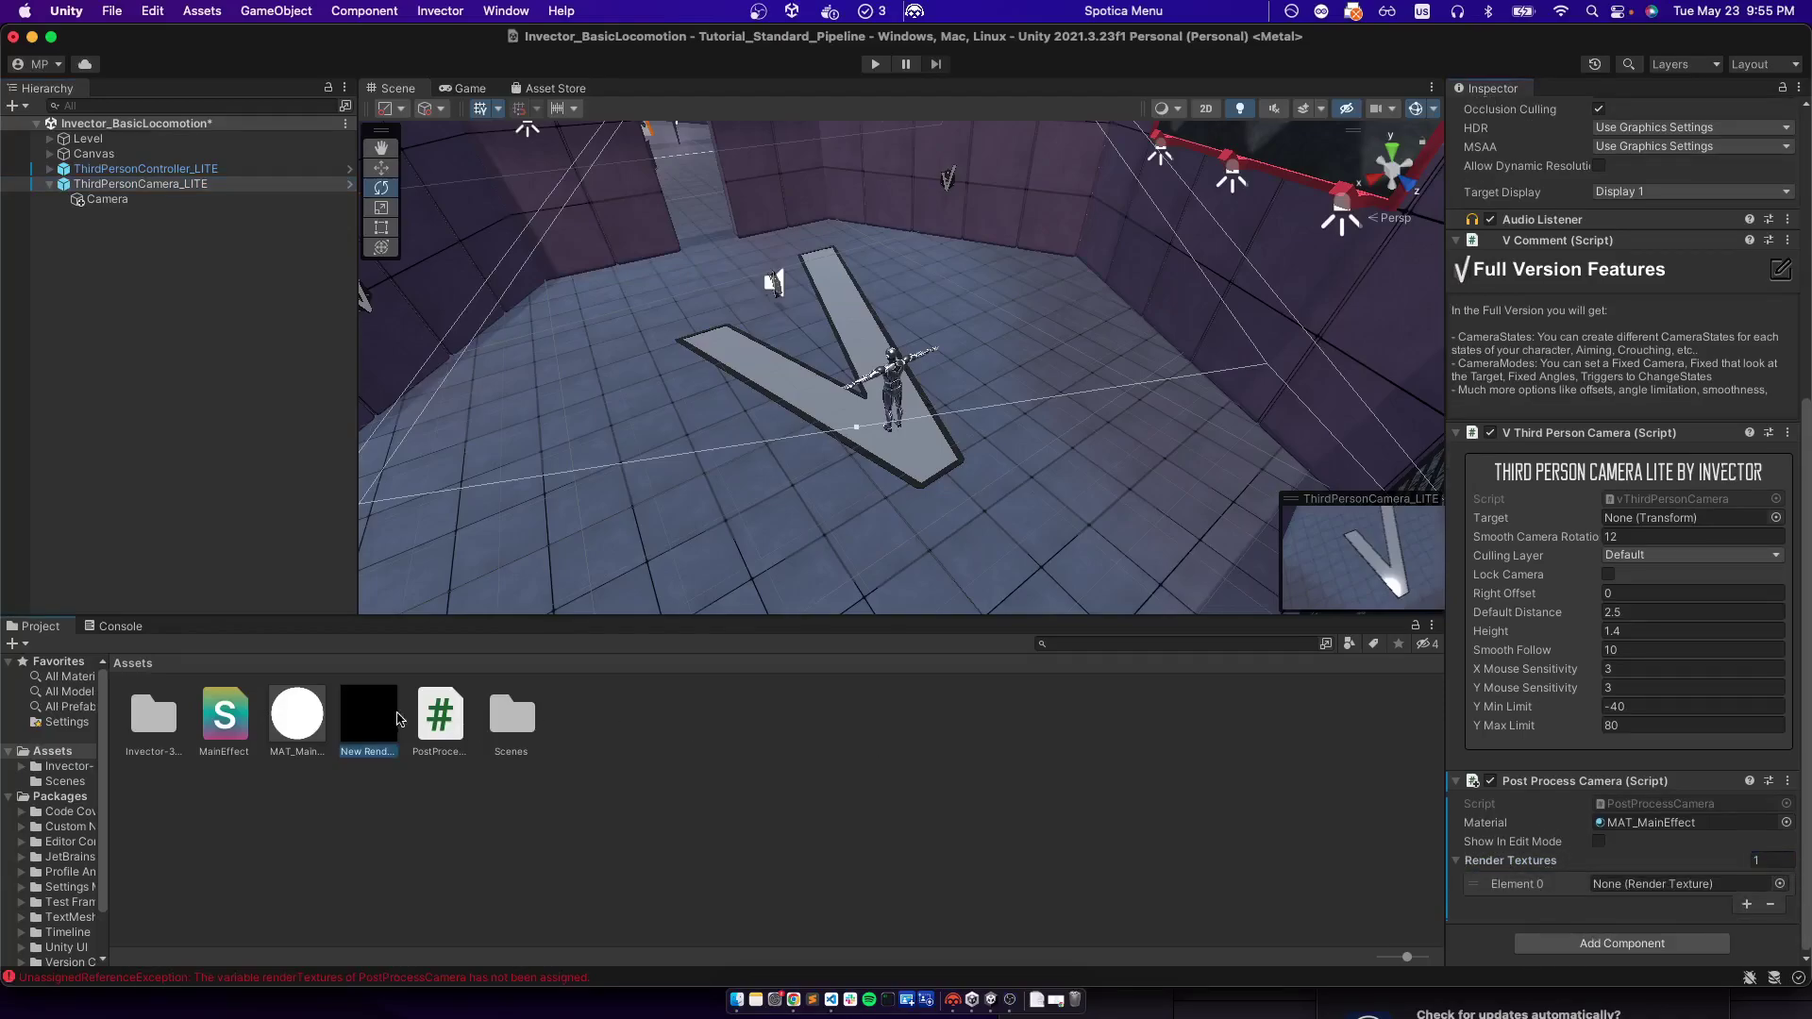
Assign New Render Texture to Element 0 of the Render Textures list on ThirdPersonCamera_LITE
left_click(399, 719)
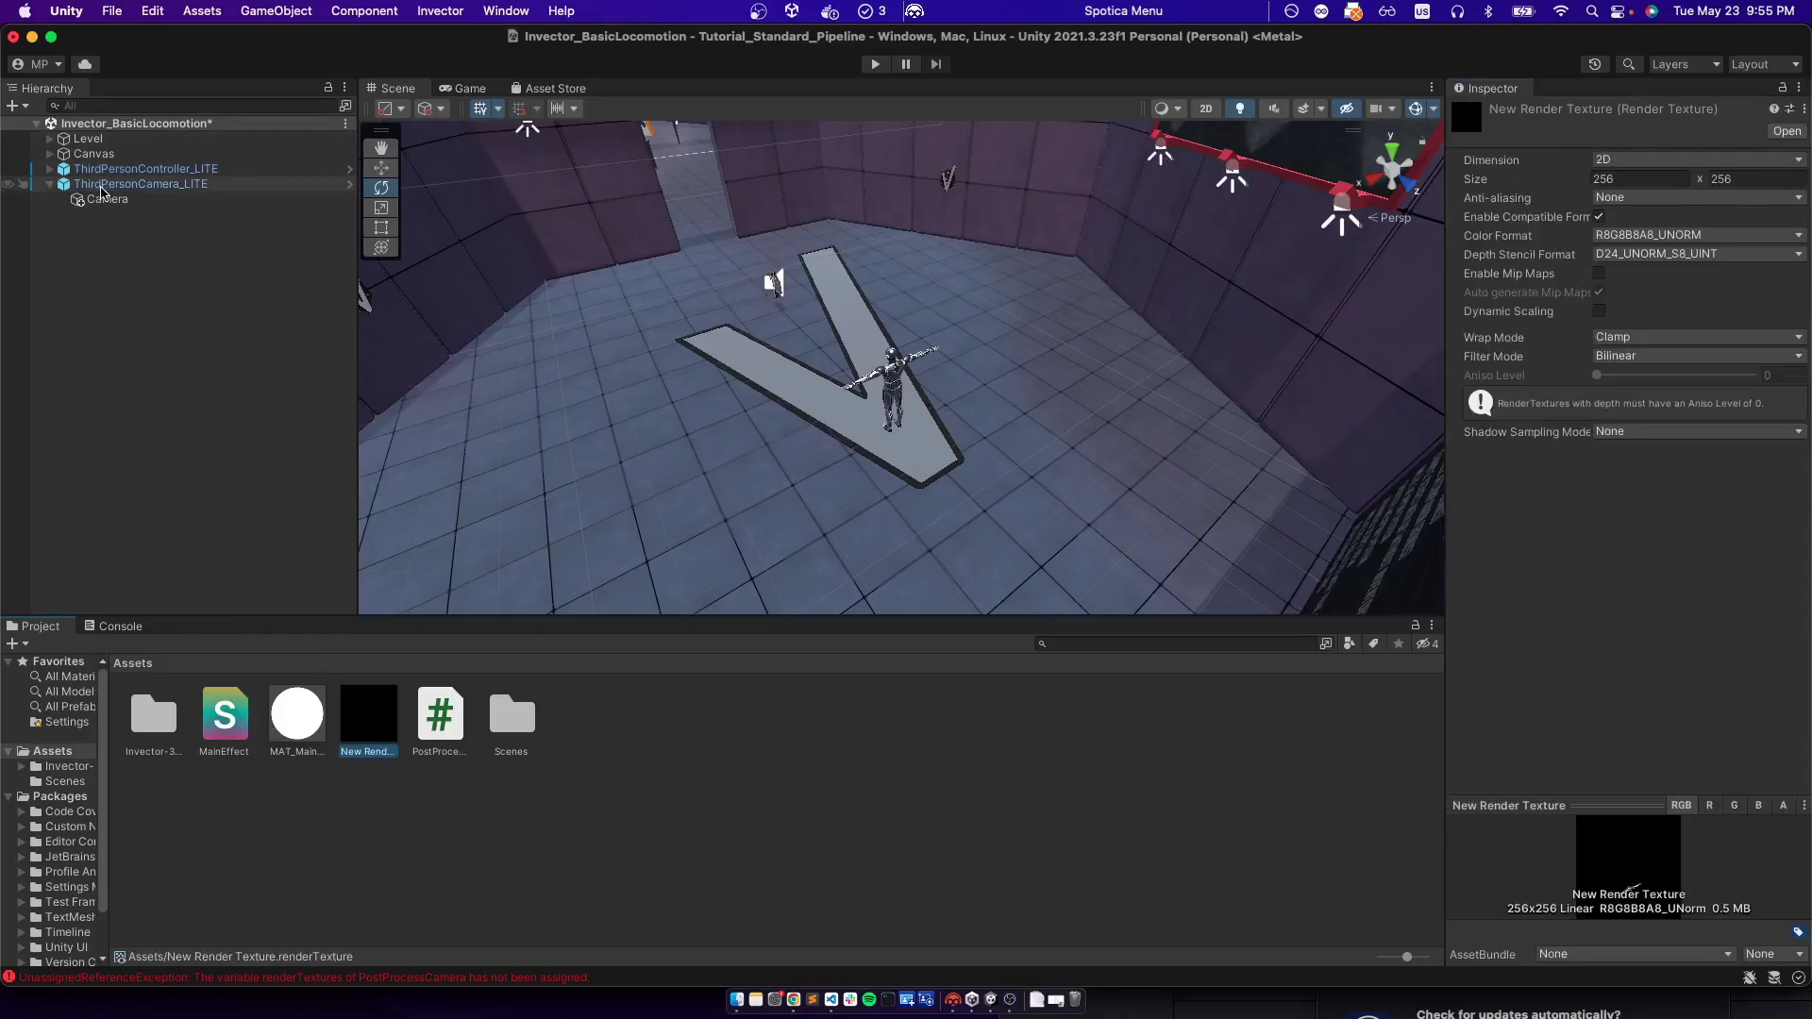
left_click(102, 185)
scroll(1681, 911, "down", 5)
left_click_drag(376, 736, 1604, 884)
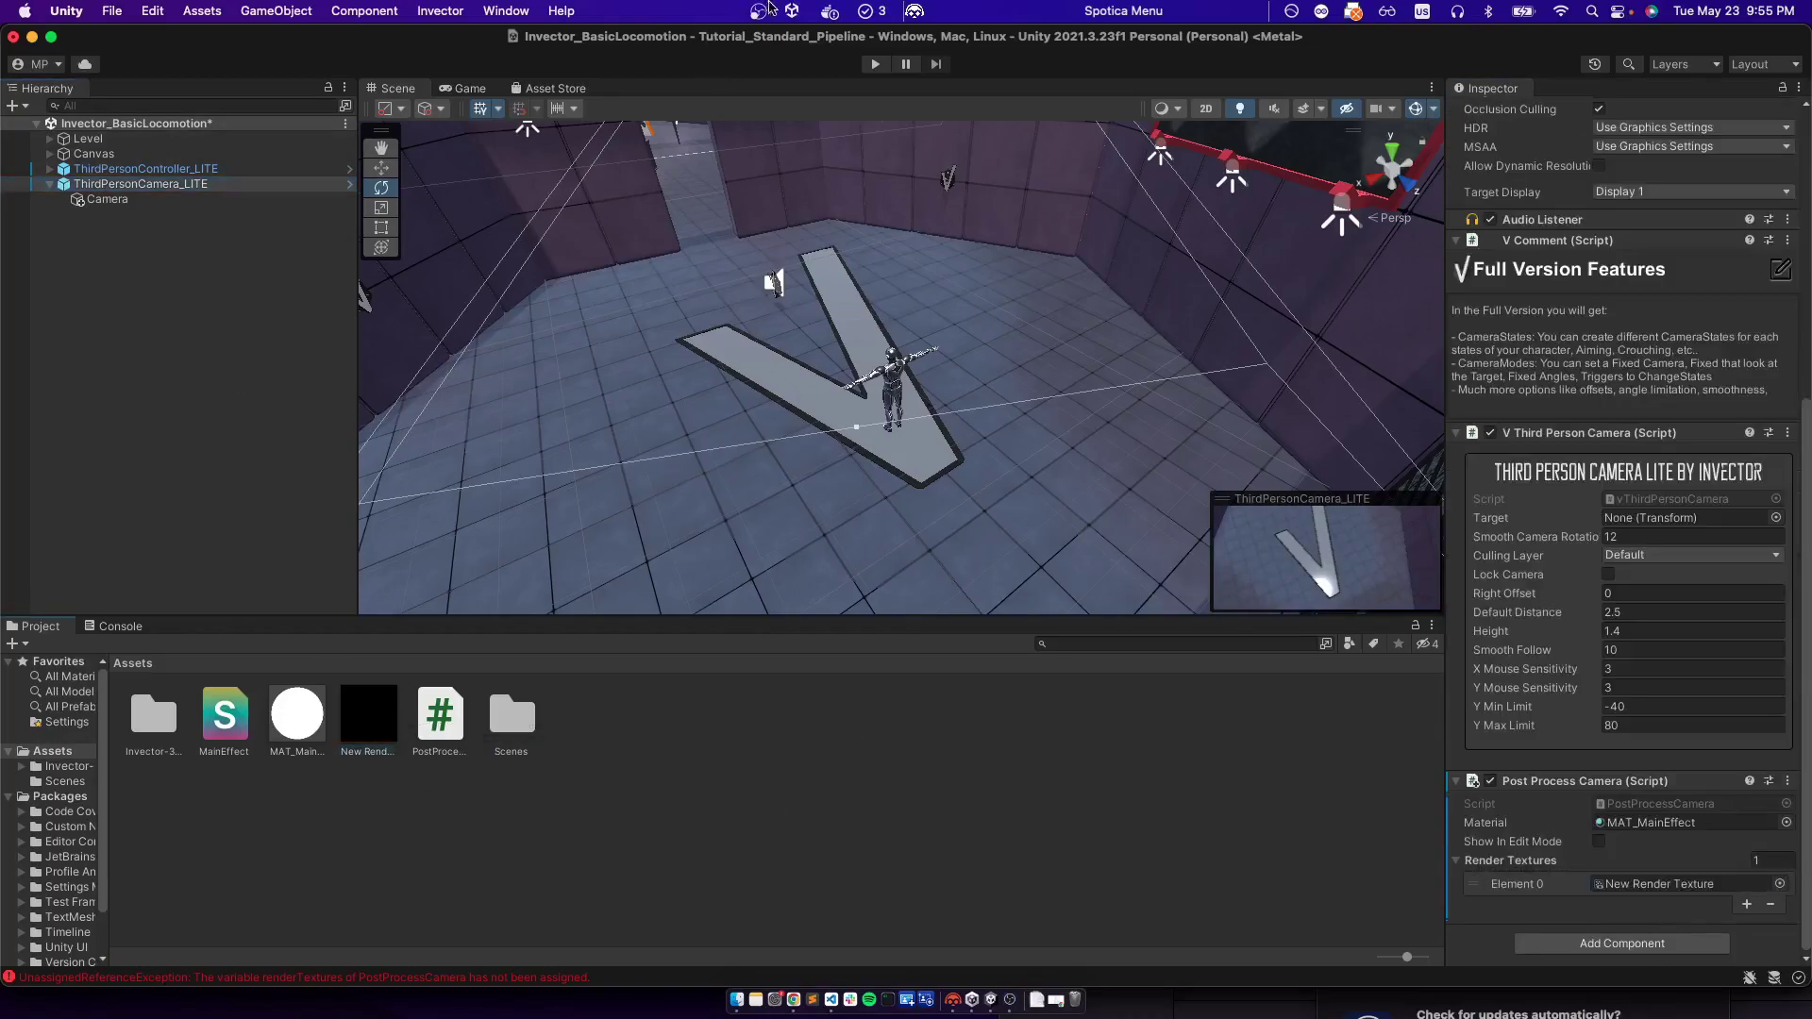
Play the scene, move the character around to examine how it is blended over the black-and-white background, and stop play mode
left_click(875, 64)
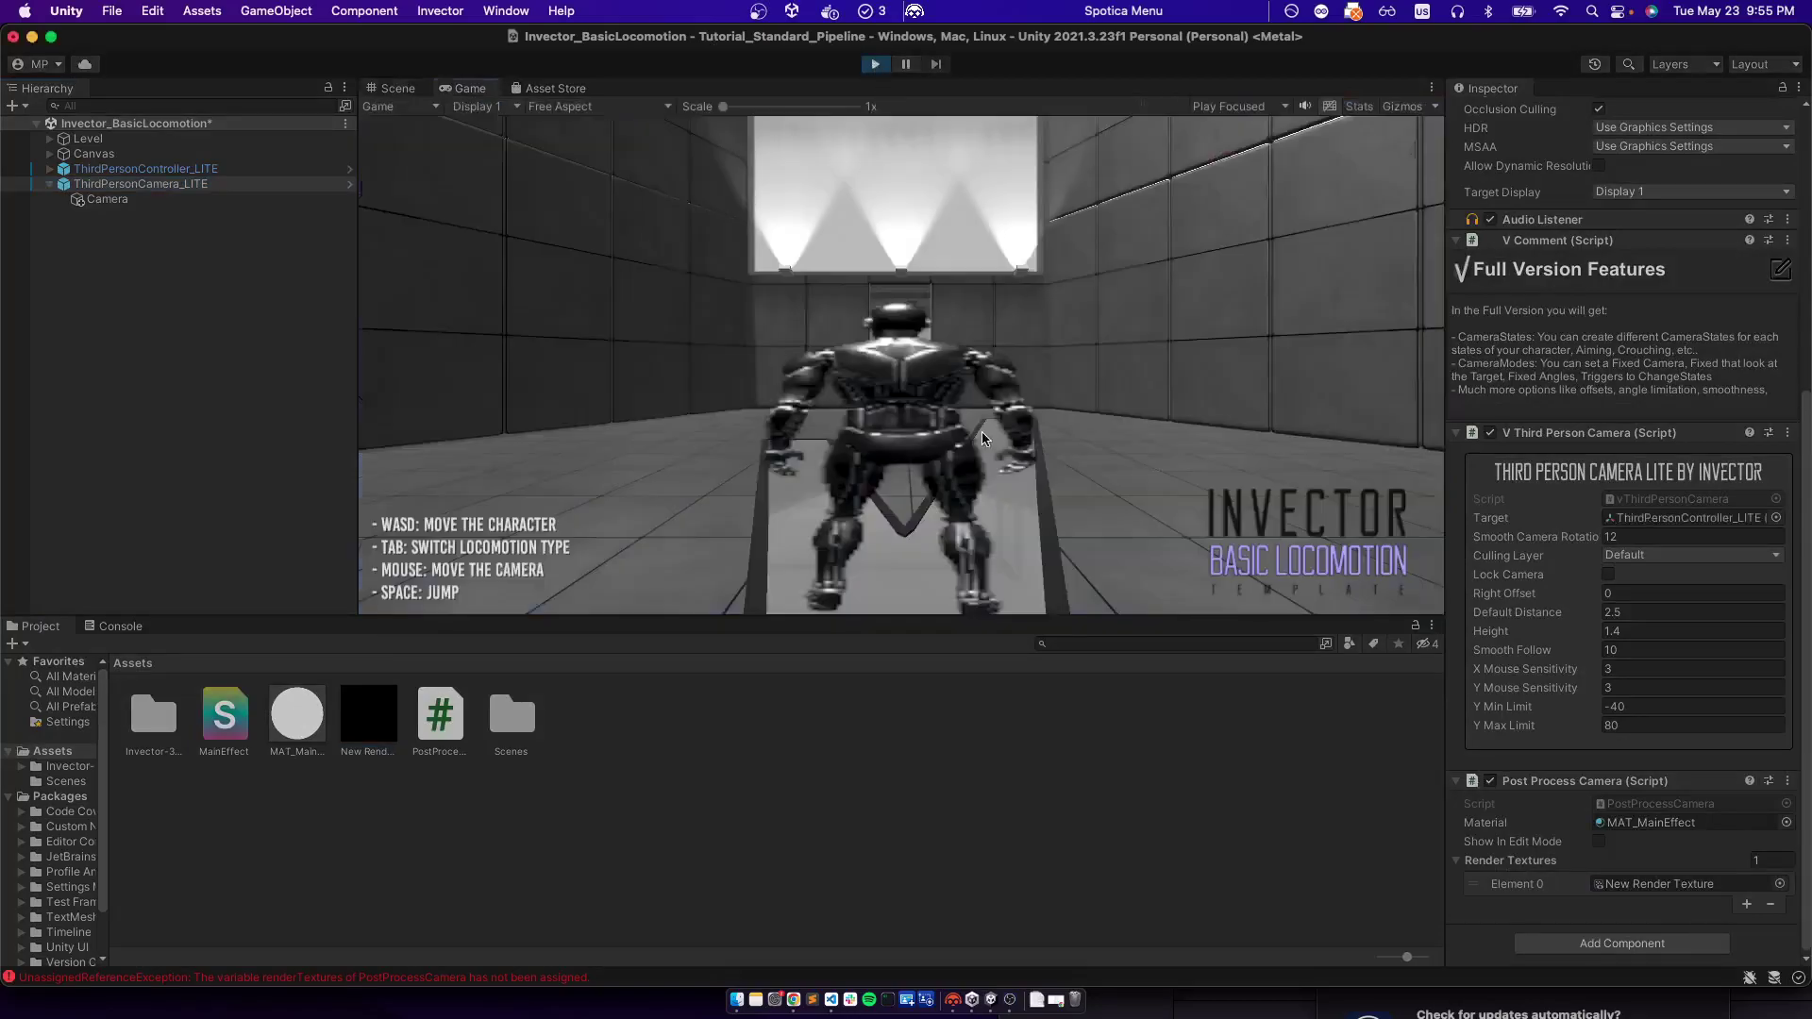
key("w")
key("a")
key("d")
key("a")
key("s")
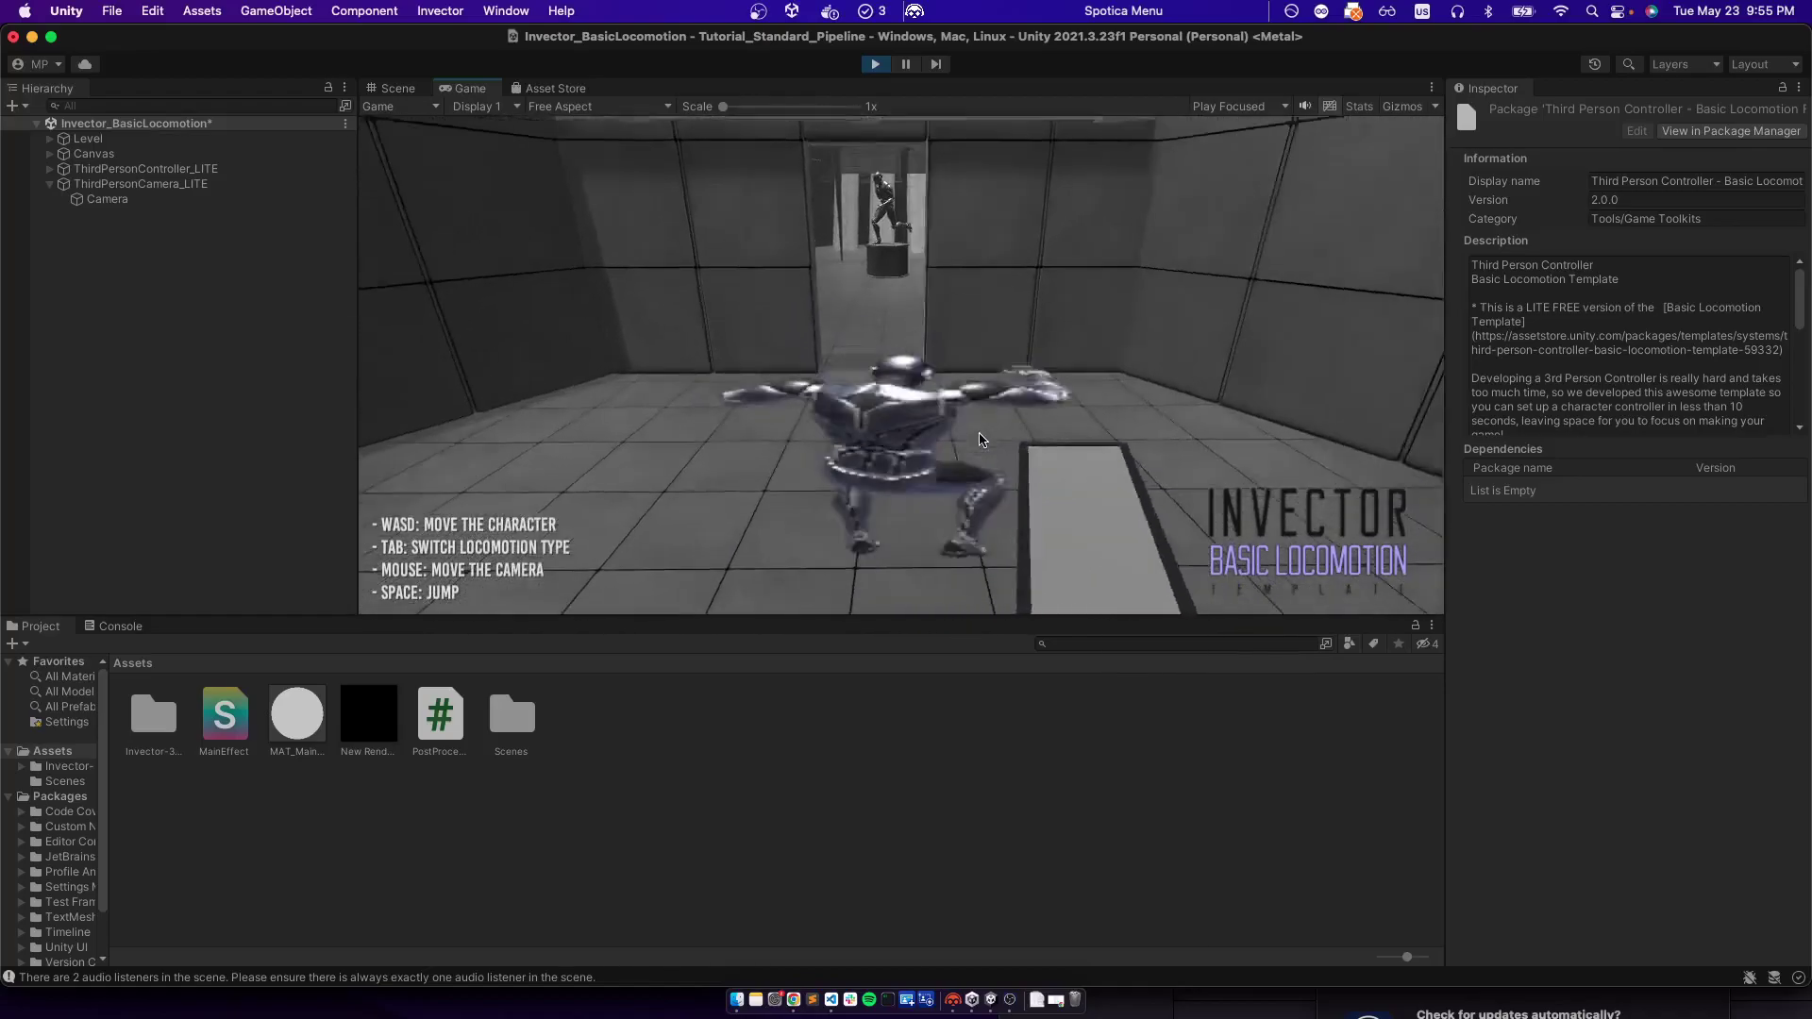
key("d")
key("a")
key("w")
left_click(875, 63)
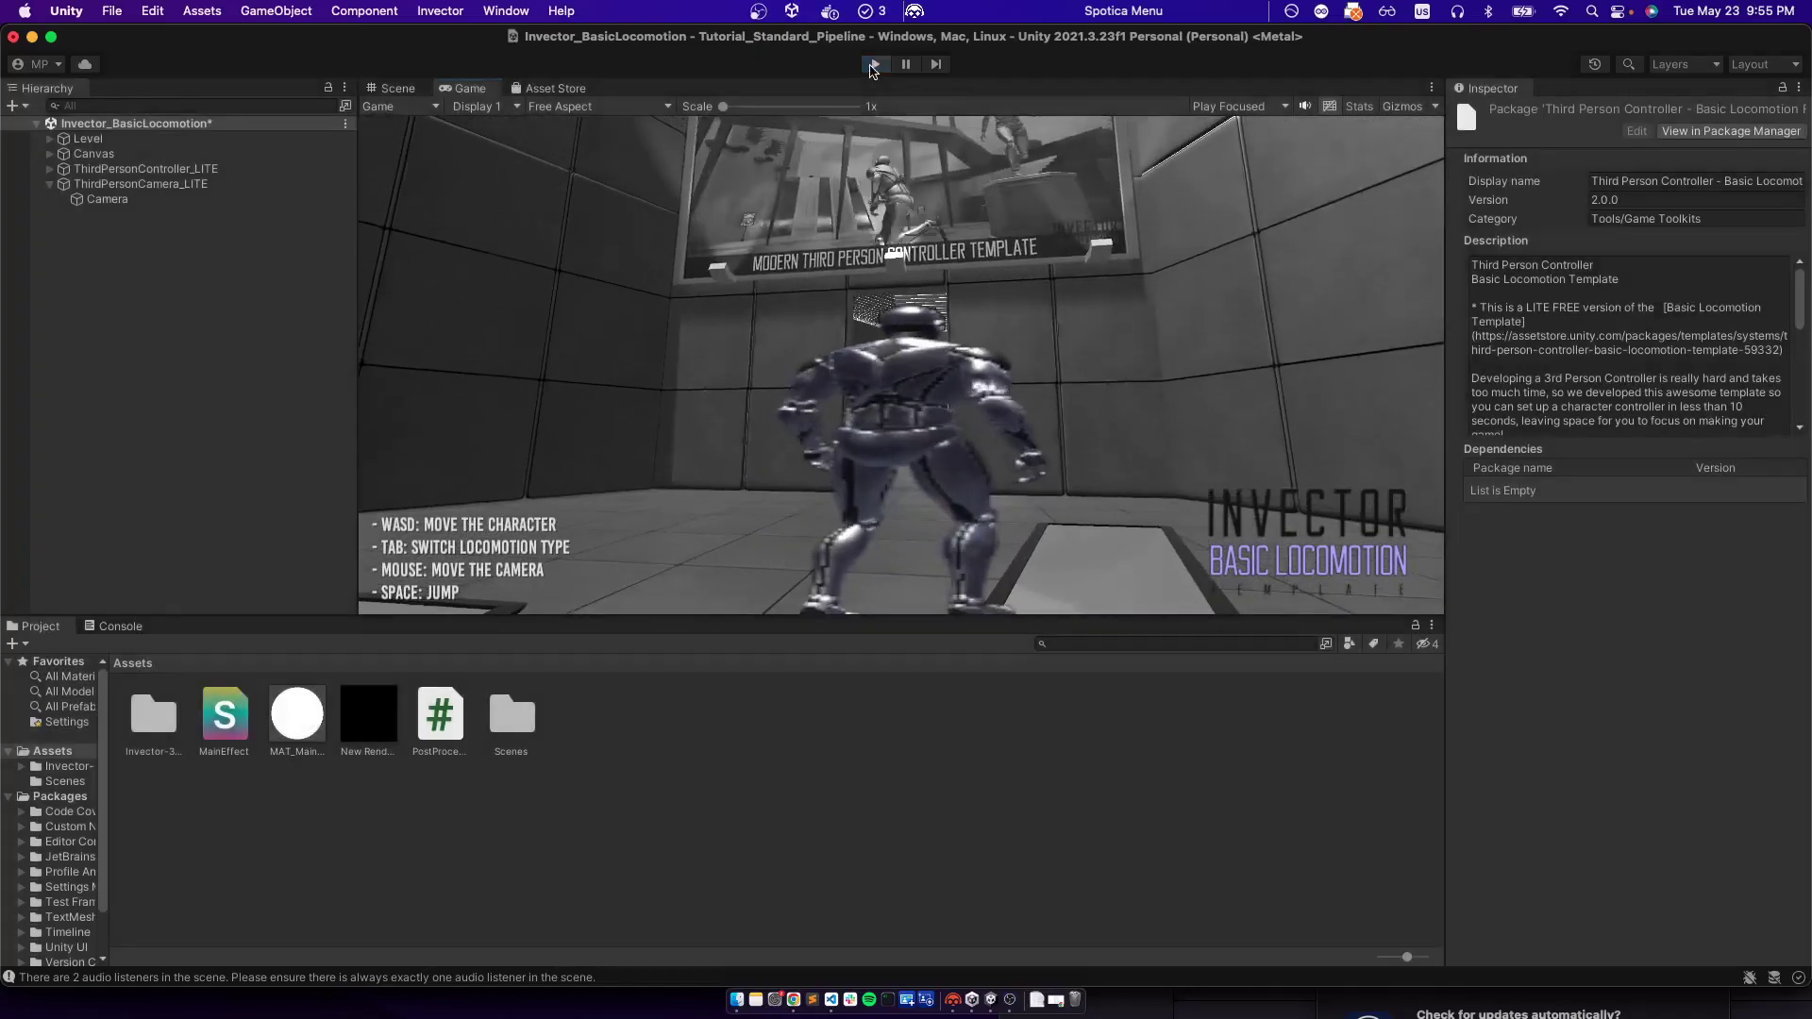
In PostProcessCamera.cs, set each render texture's width to Screen.width and height to Screen.height after rt.Release(), and save the script
key("super+Tab")
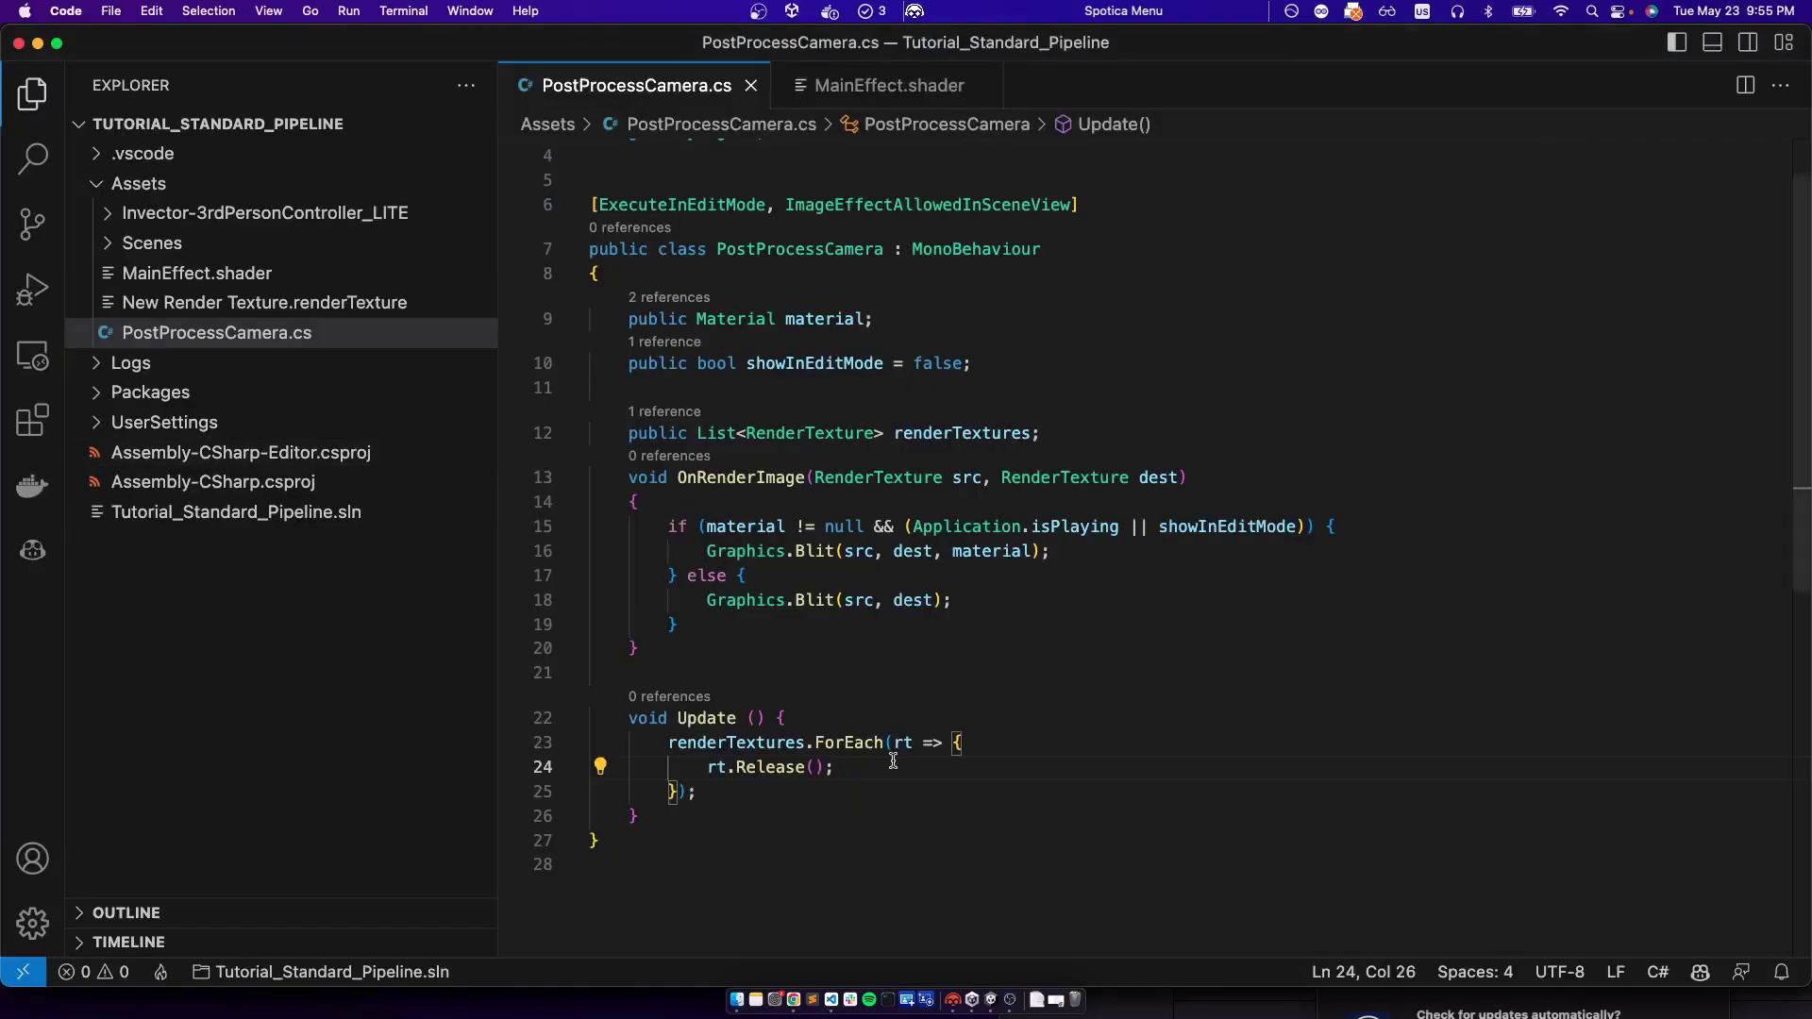
key("Return")
type("rt.")
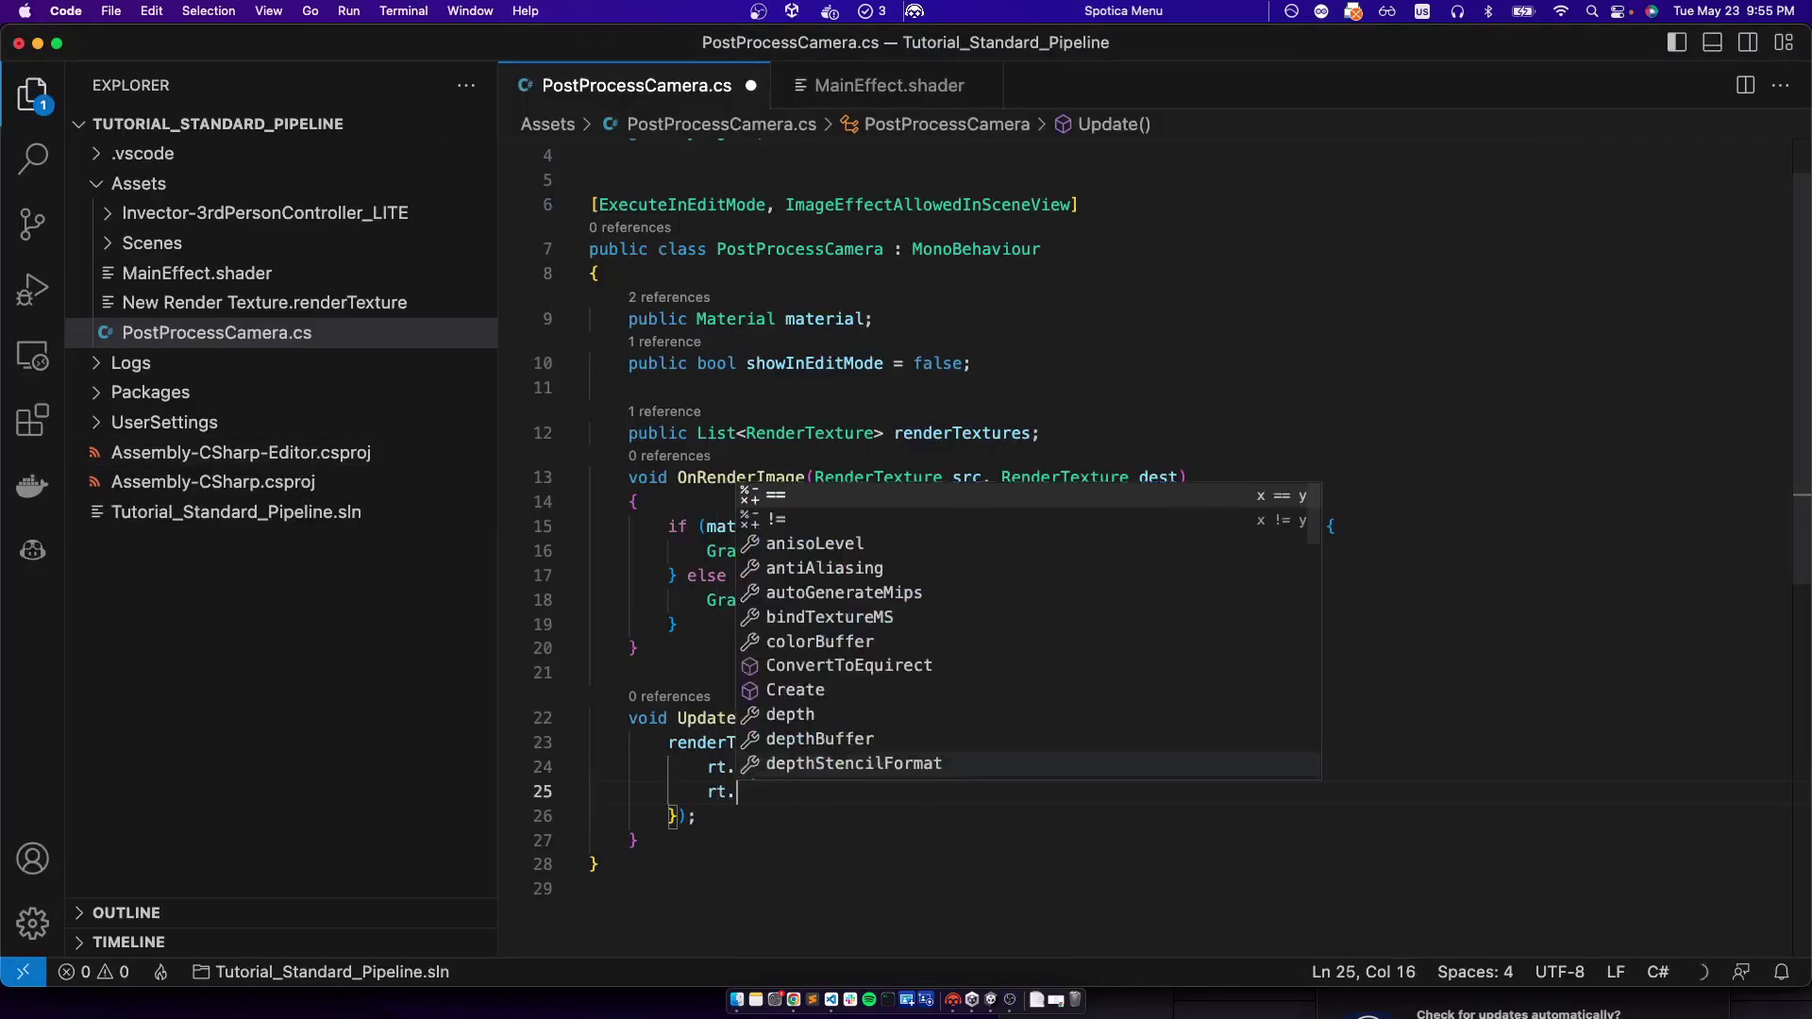
type("width = Screen.width")
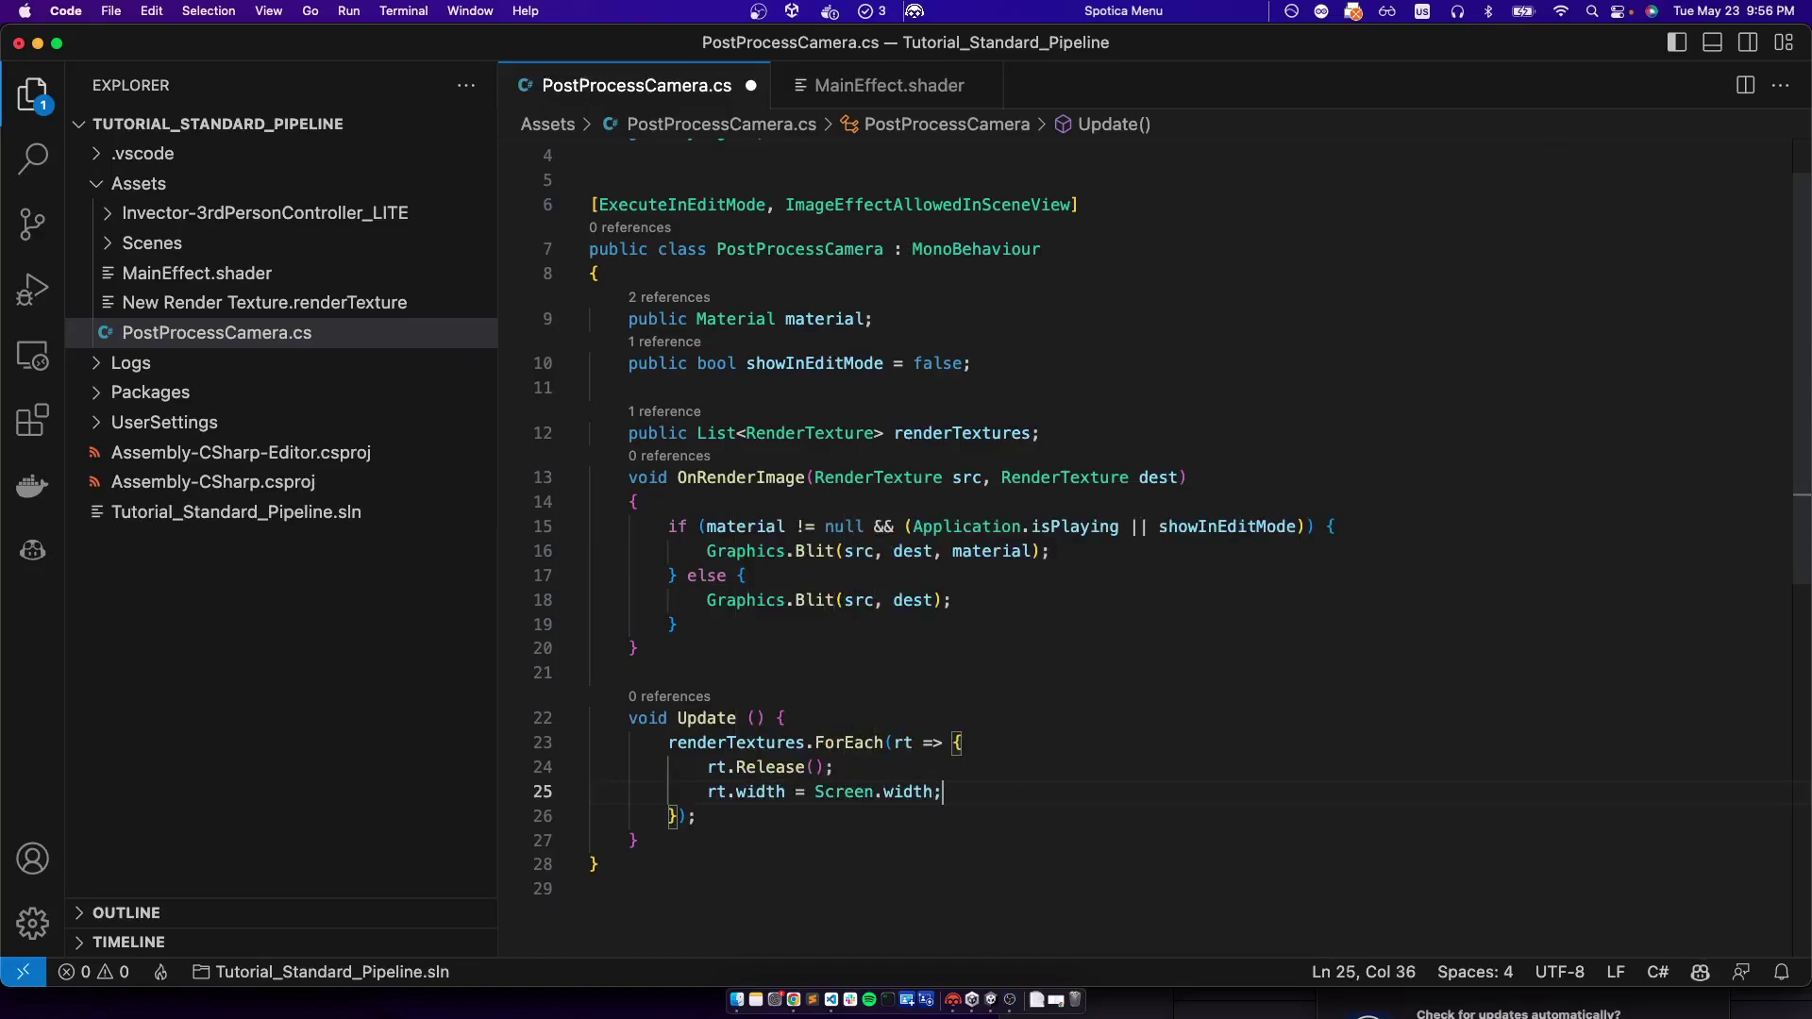
type("rt.height ")
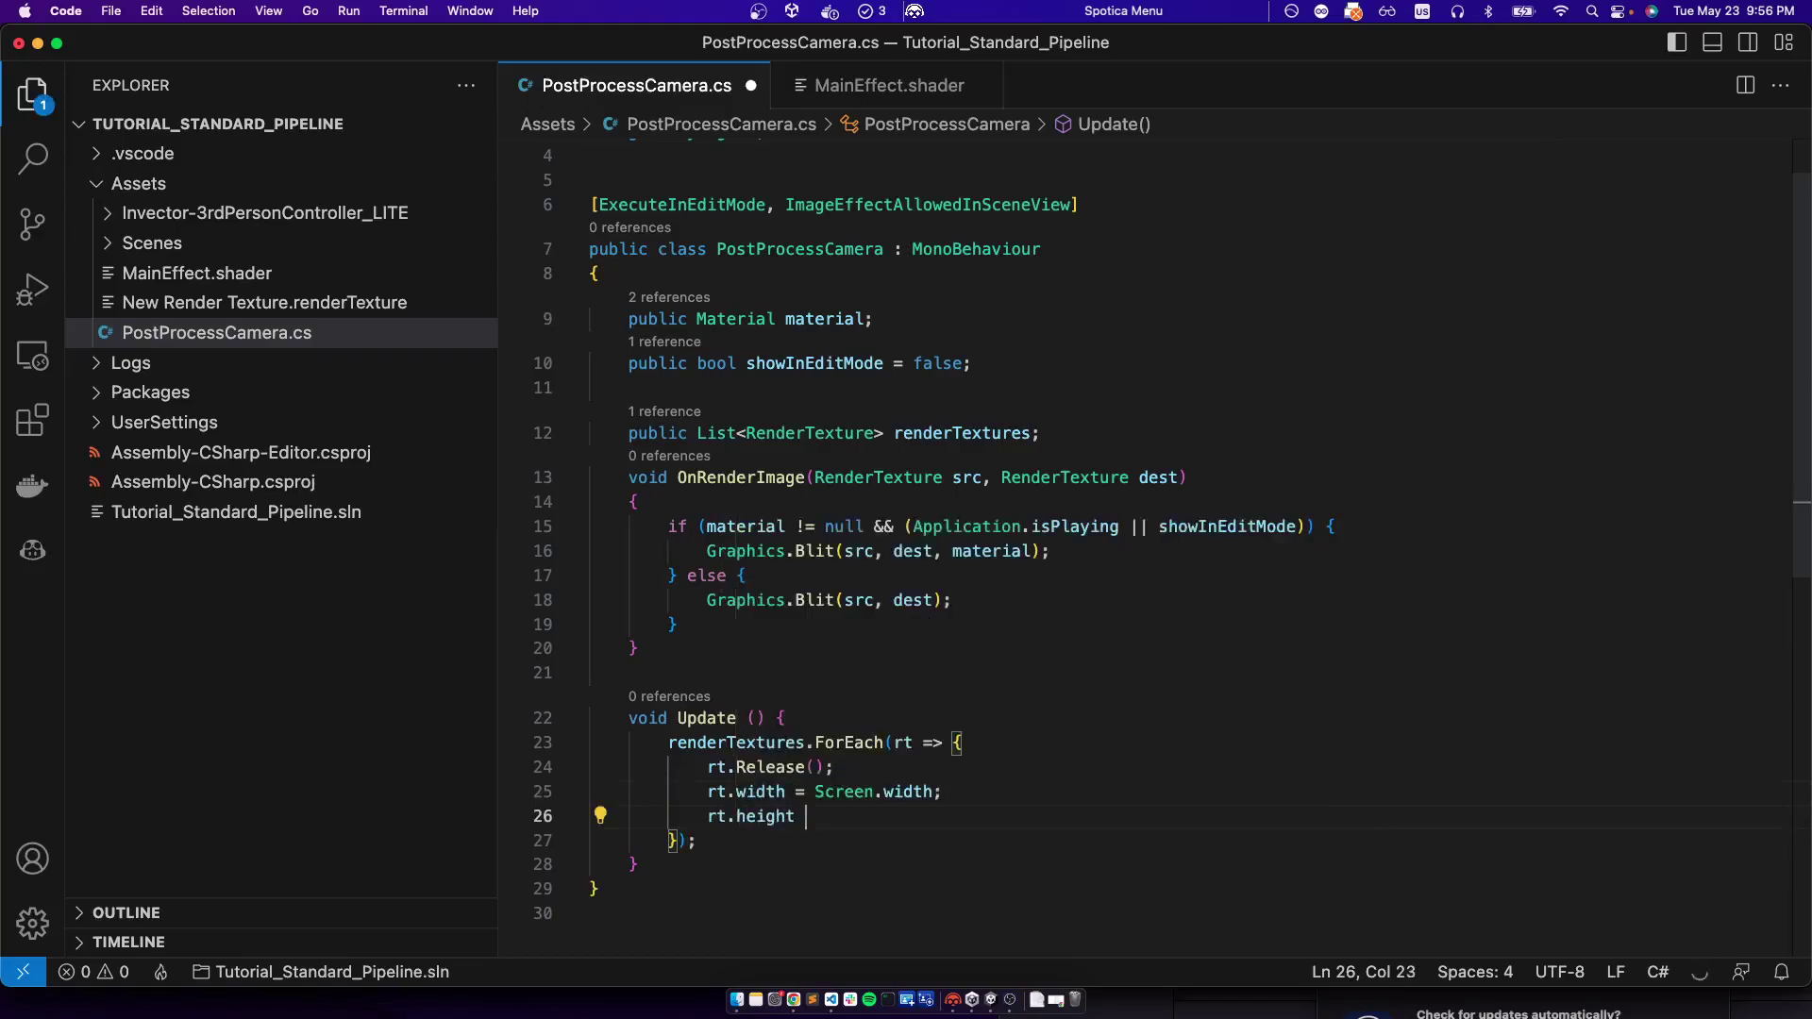
type("= Screen.height;")
key("super+s")
Switch to Unity, play the scene, and run the character around the room and doorway to examine the screen-sized render texture blend
key("super+Tab")
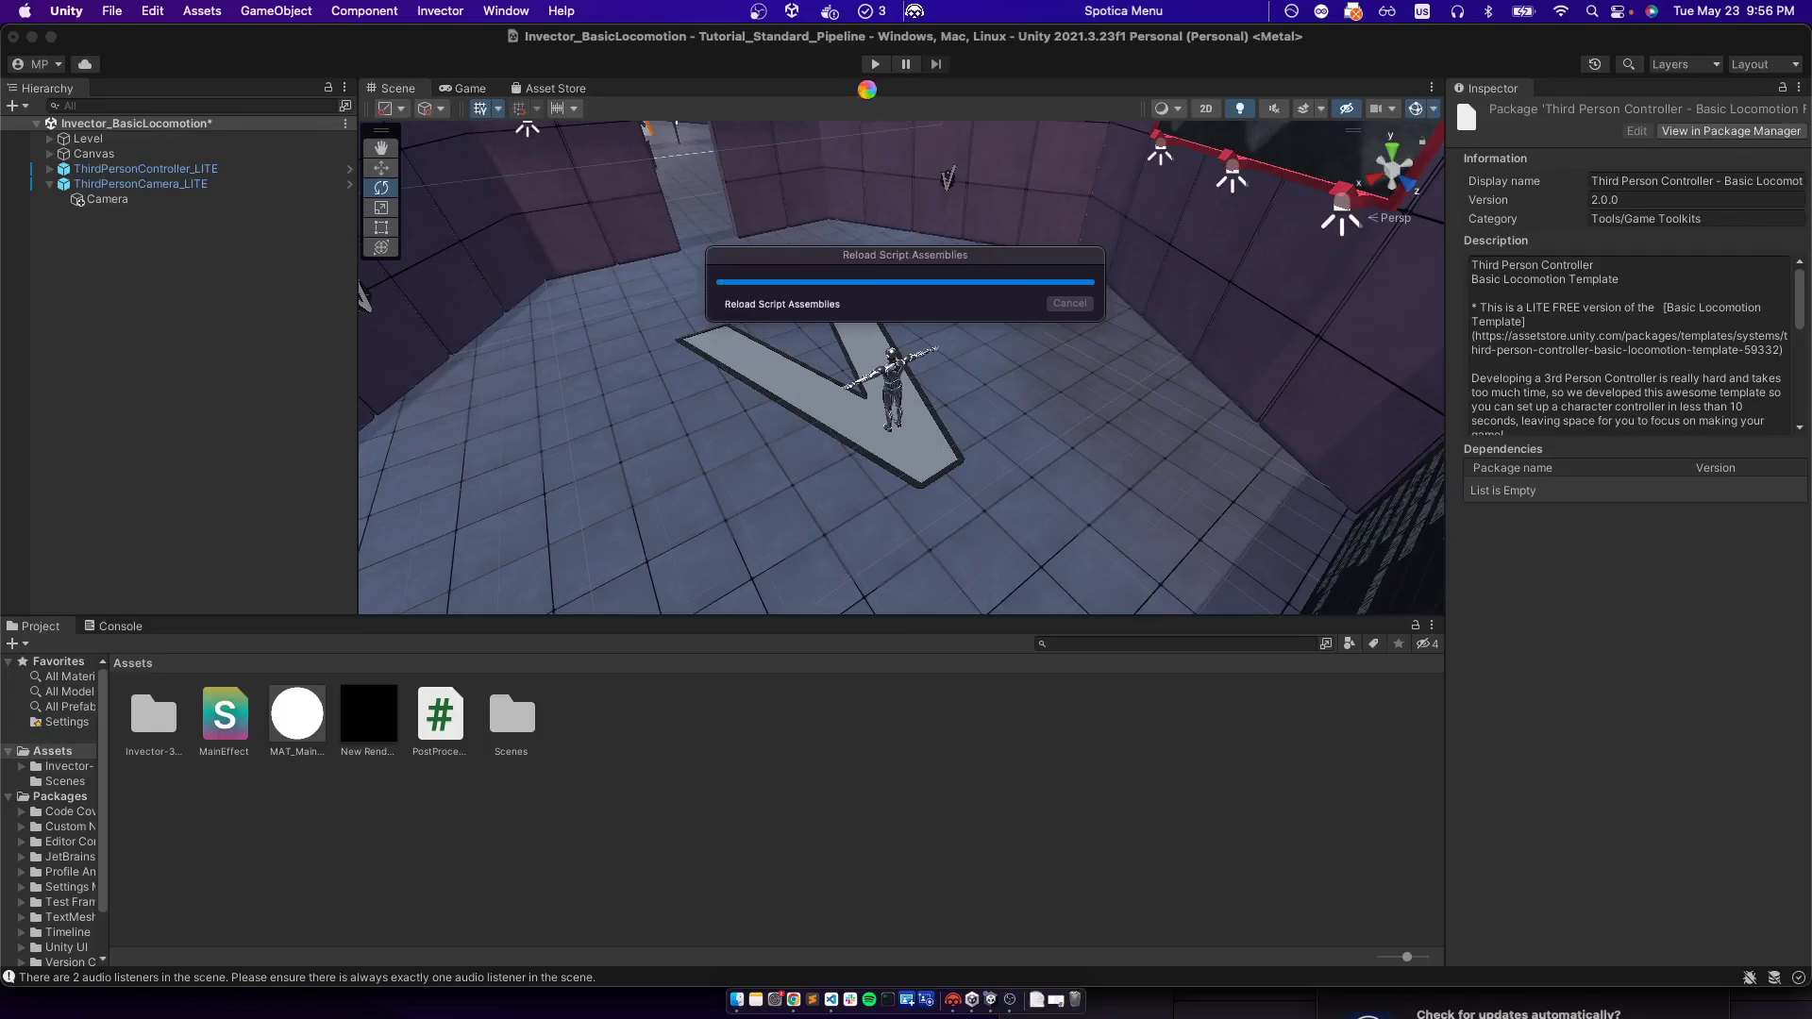
left_click(875, 64)
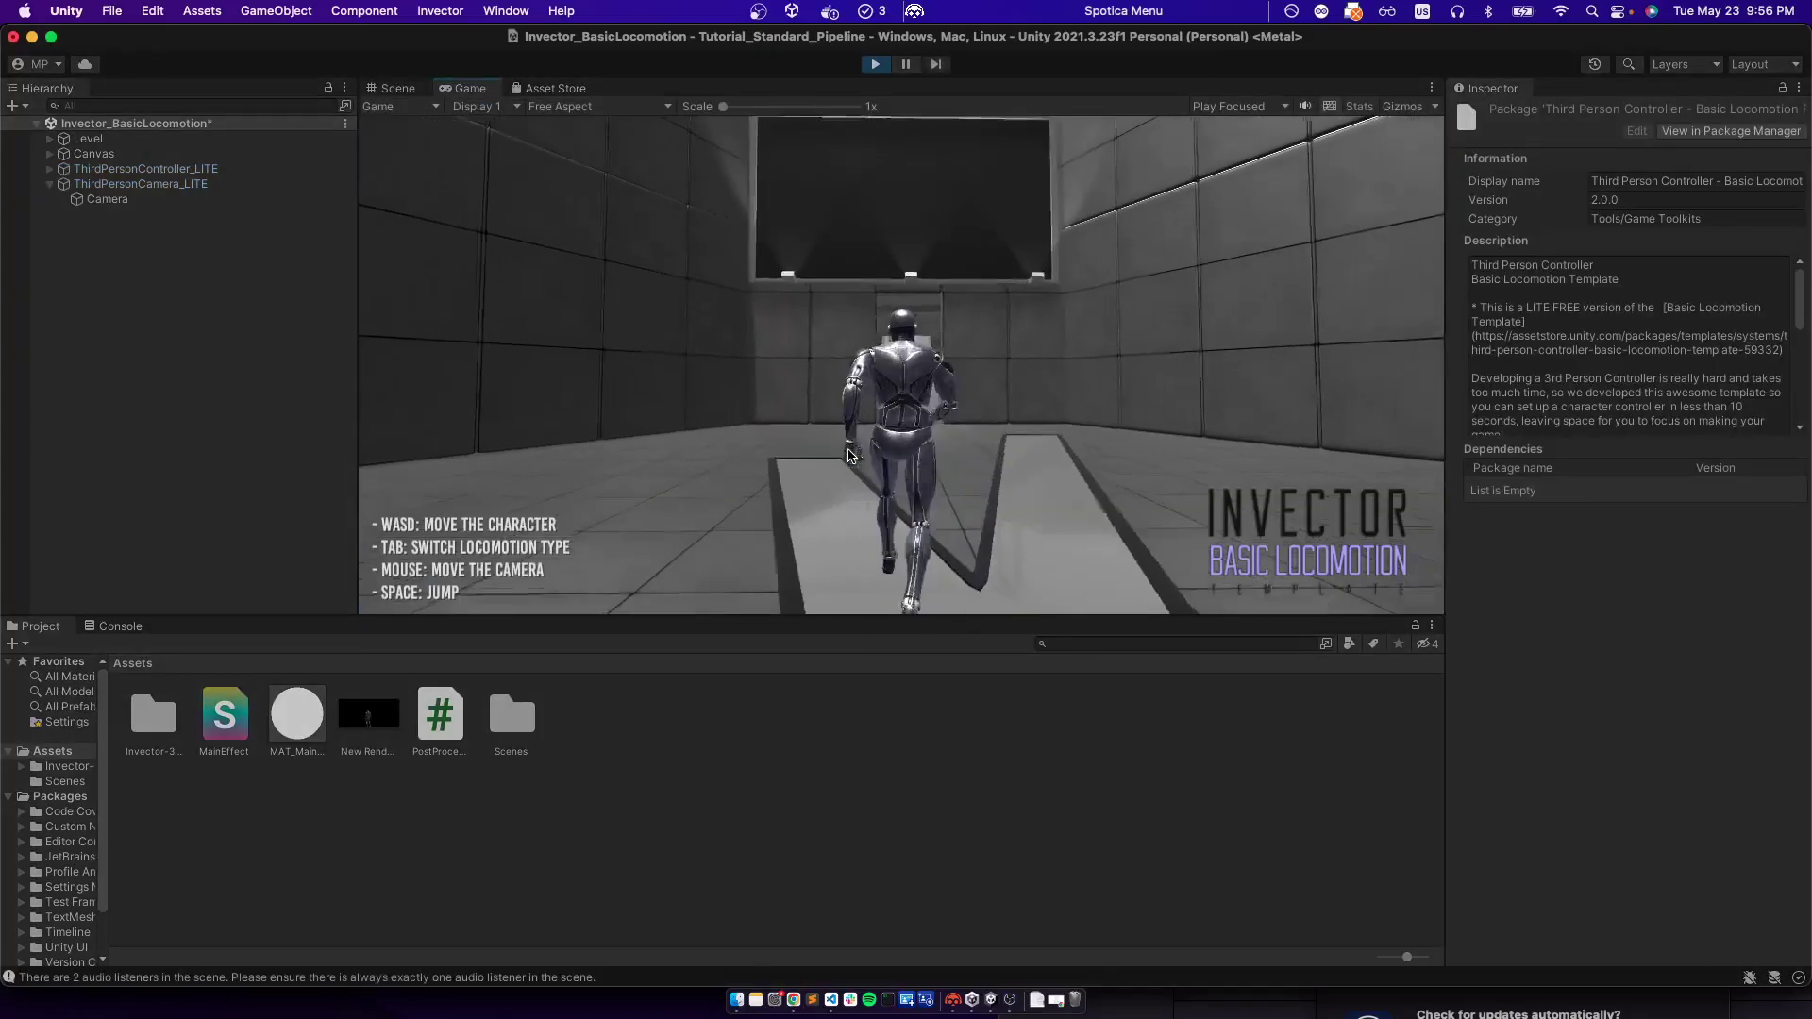
key("d")
key("a")
key("d")
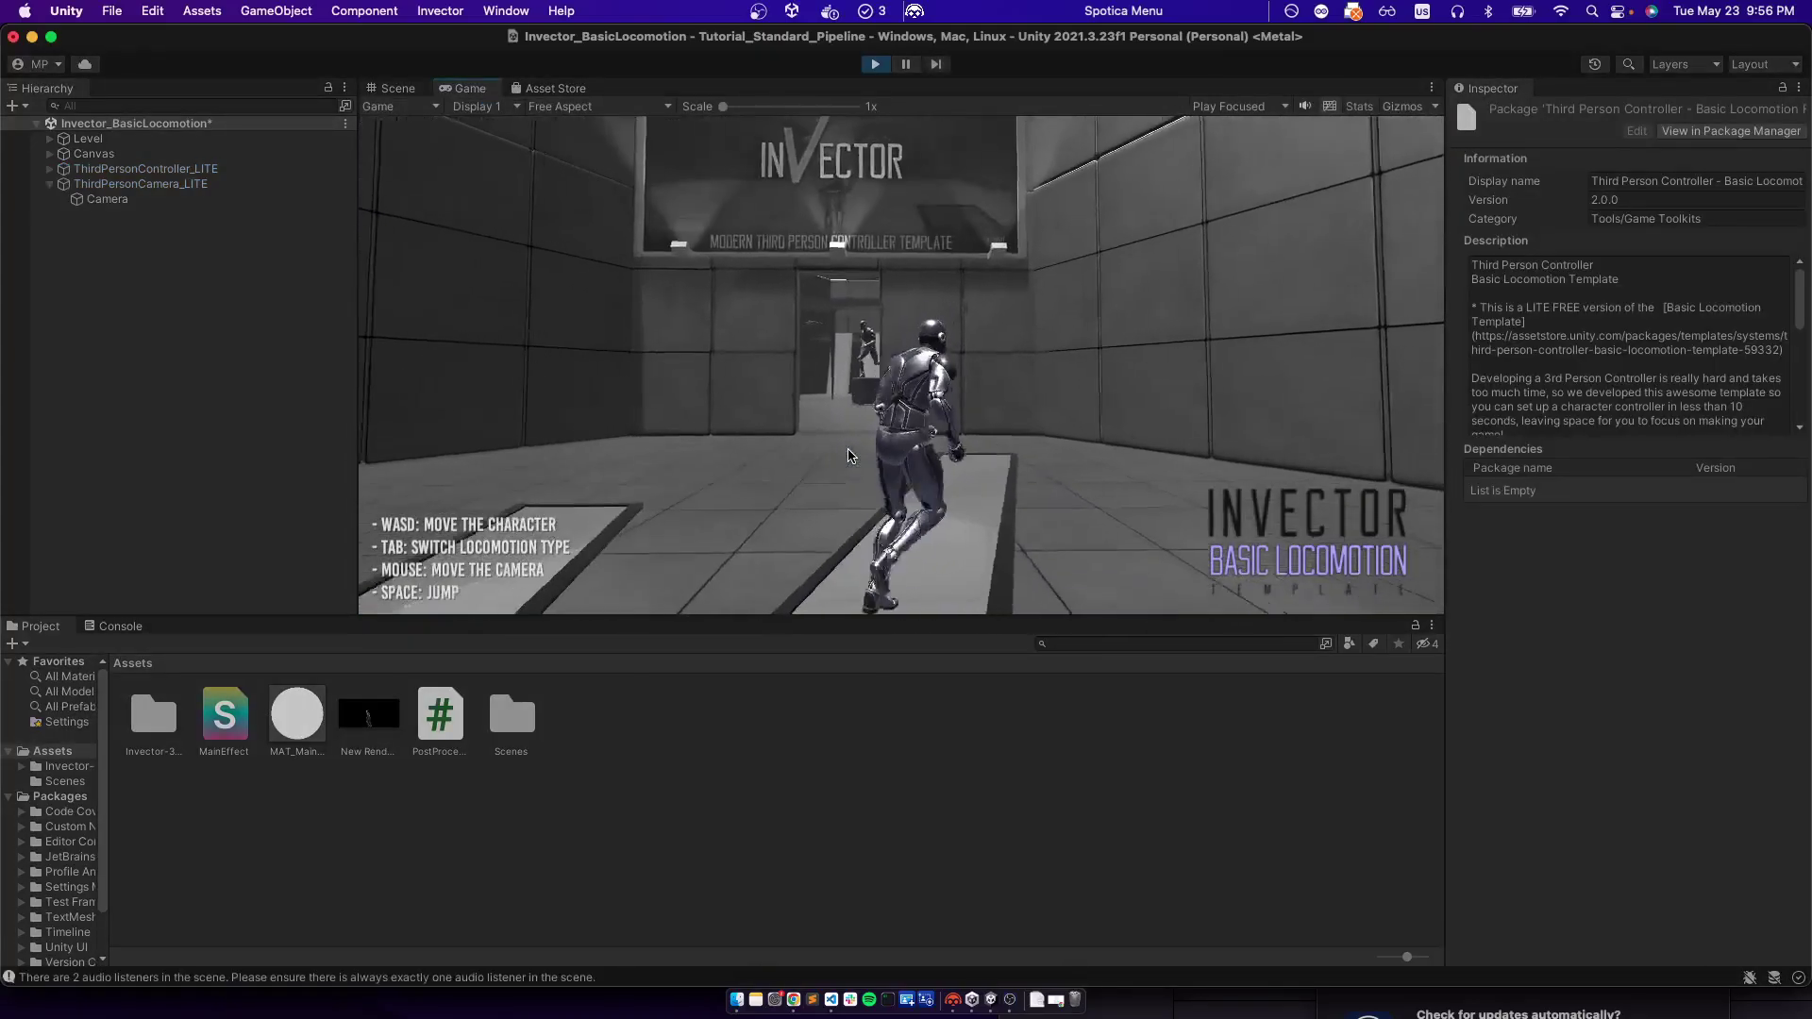
key("s")
key("w")
key("s")
key("a")
key("s")
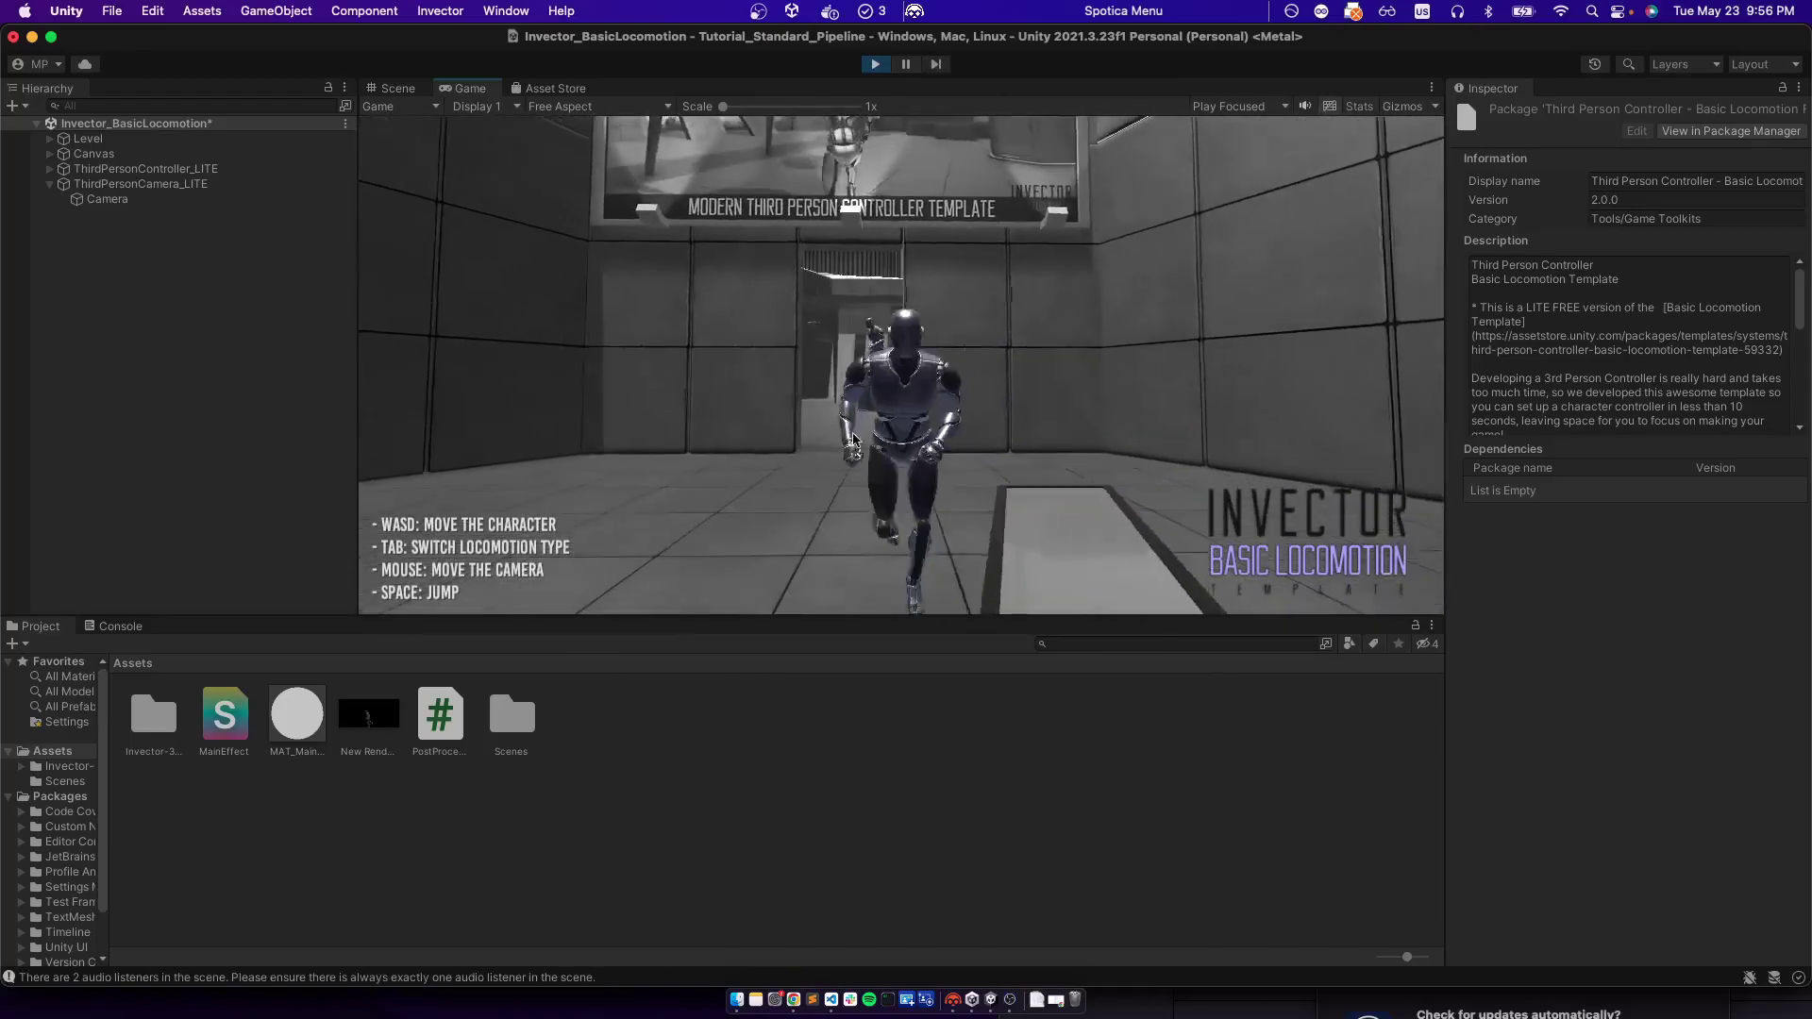
key("d")
key("w")
key("d")
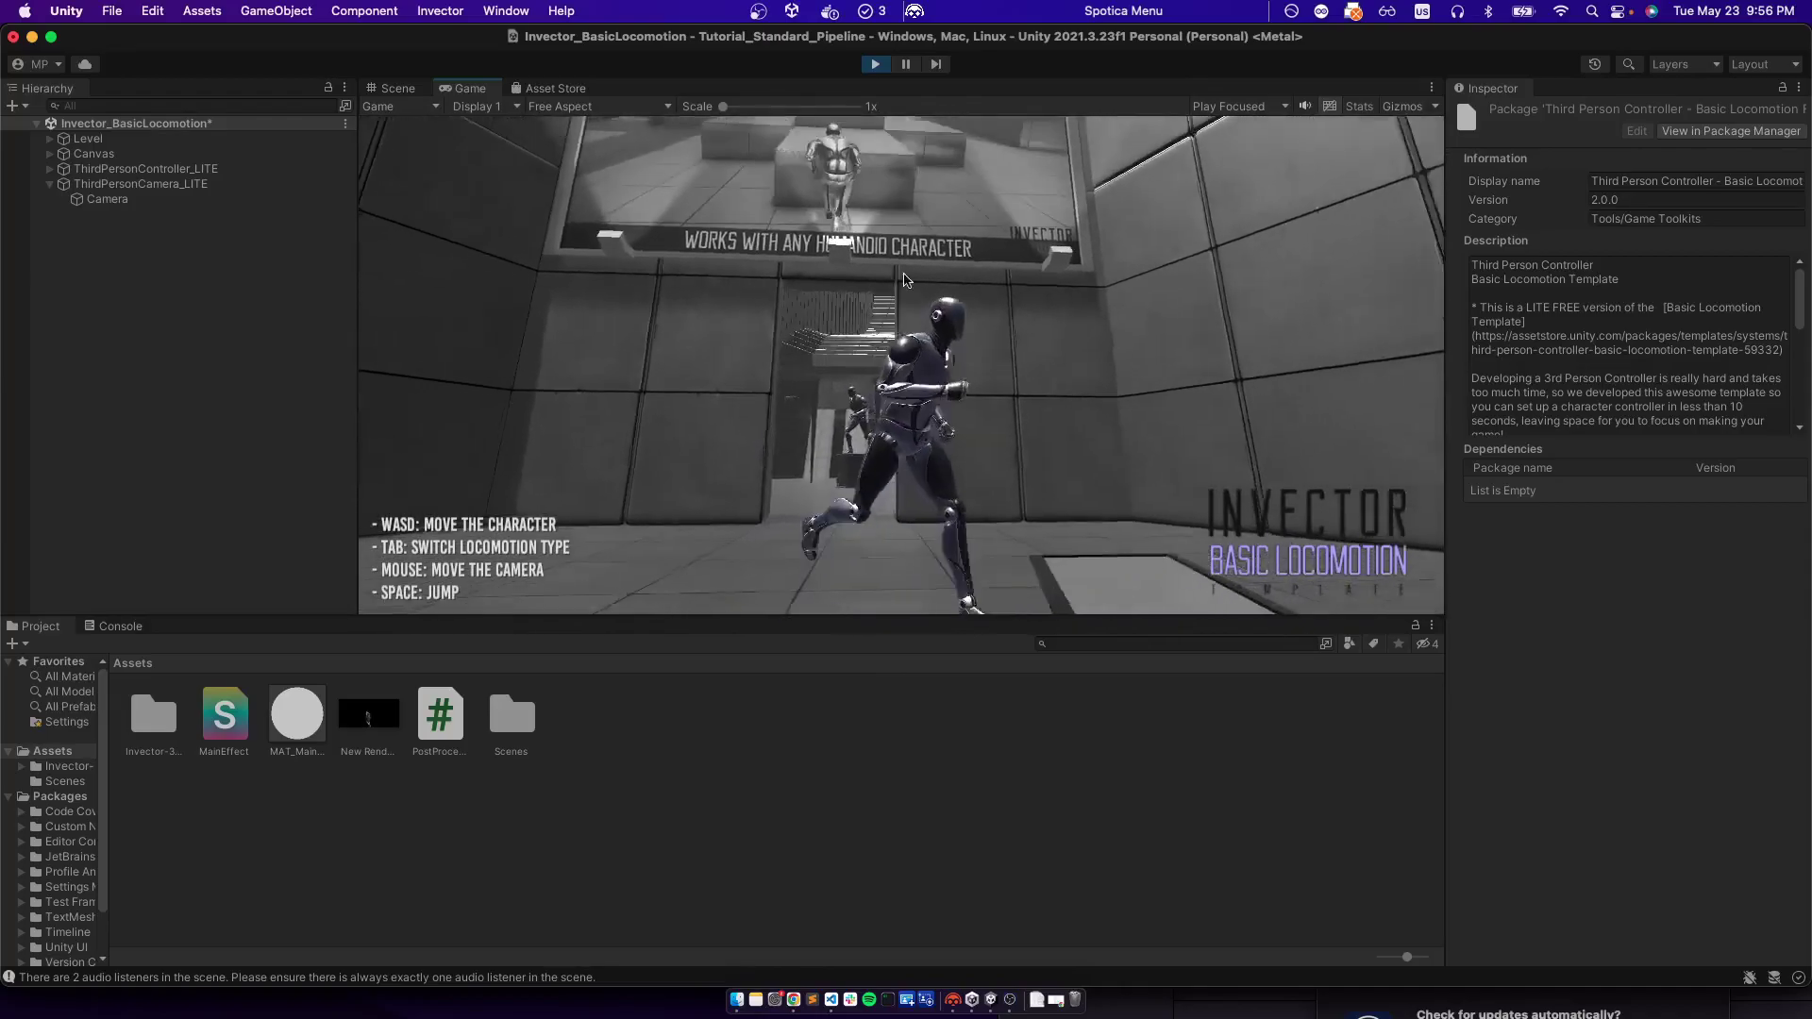
key("w")
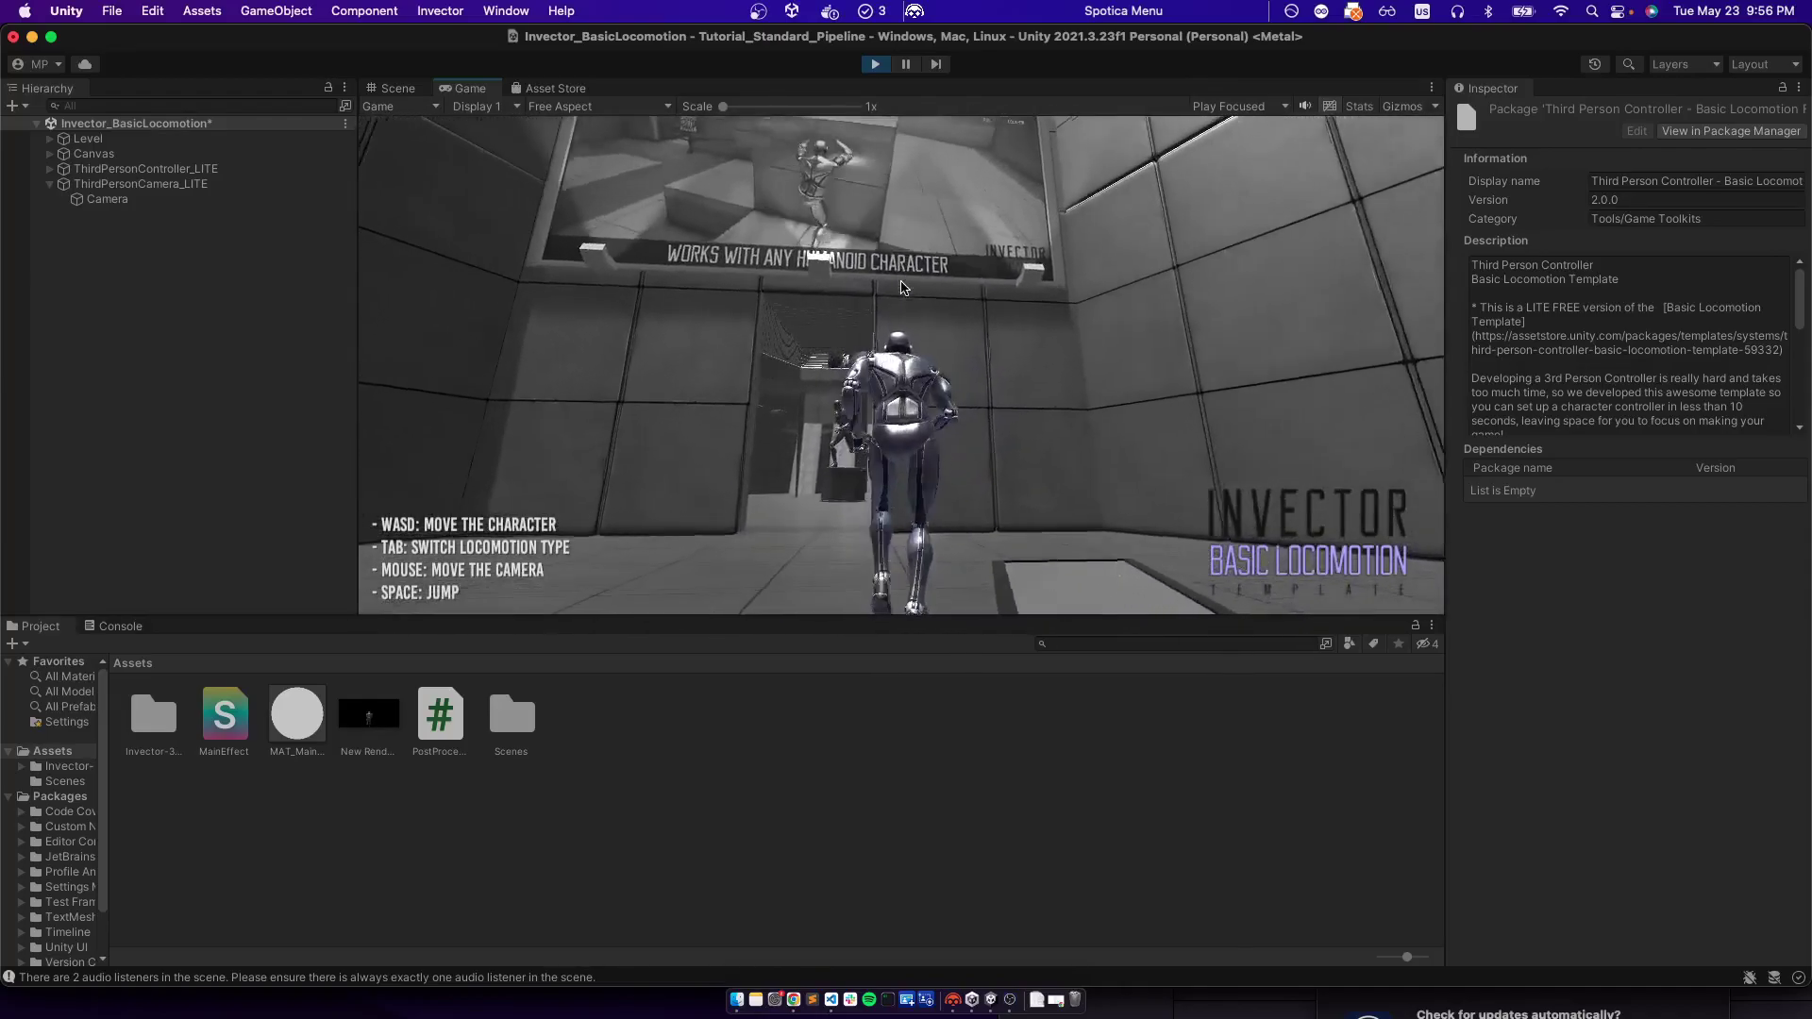
key("a")
key("w")
key("d")
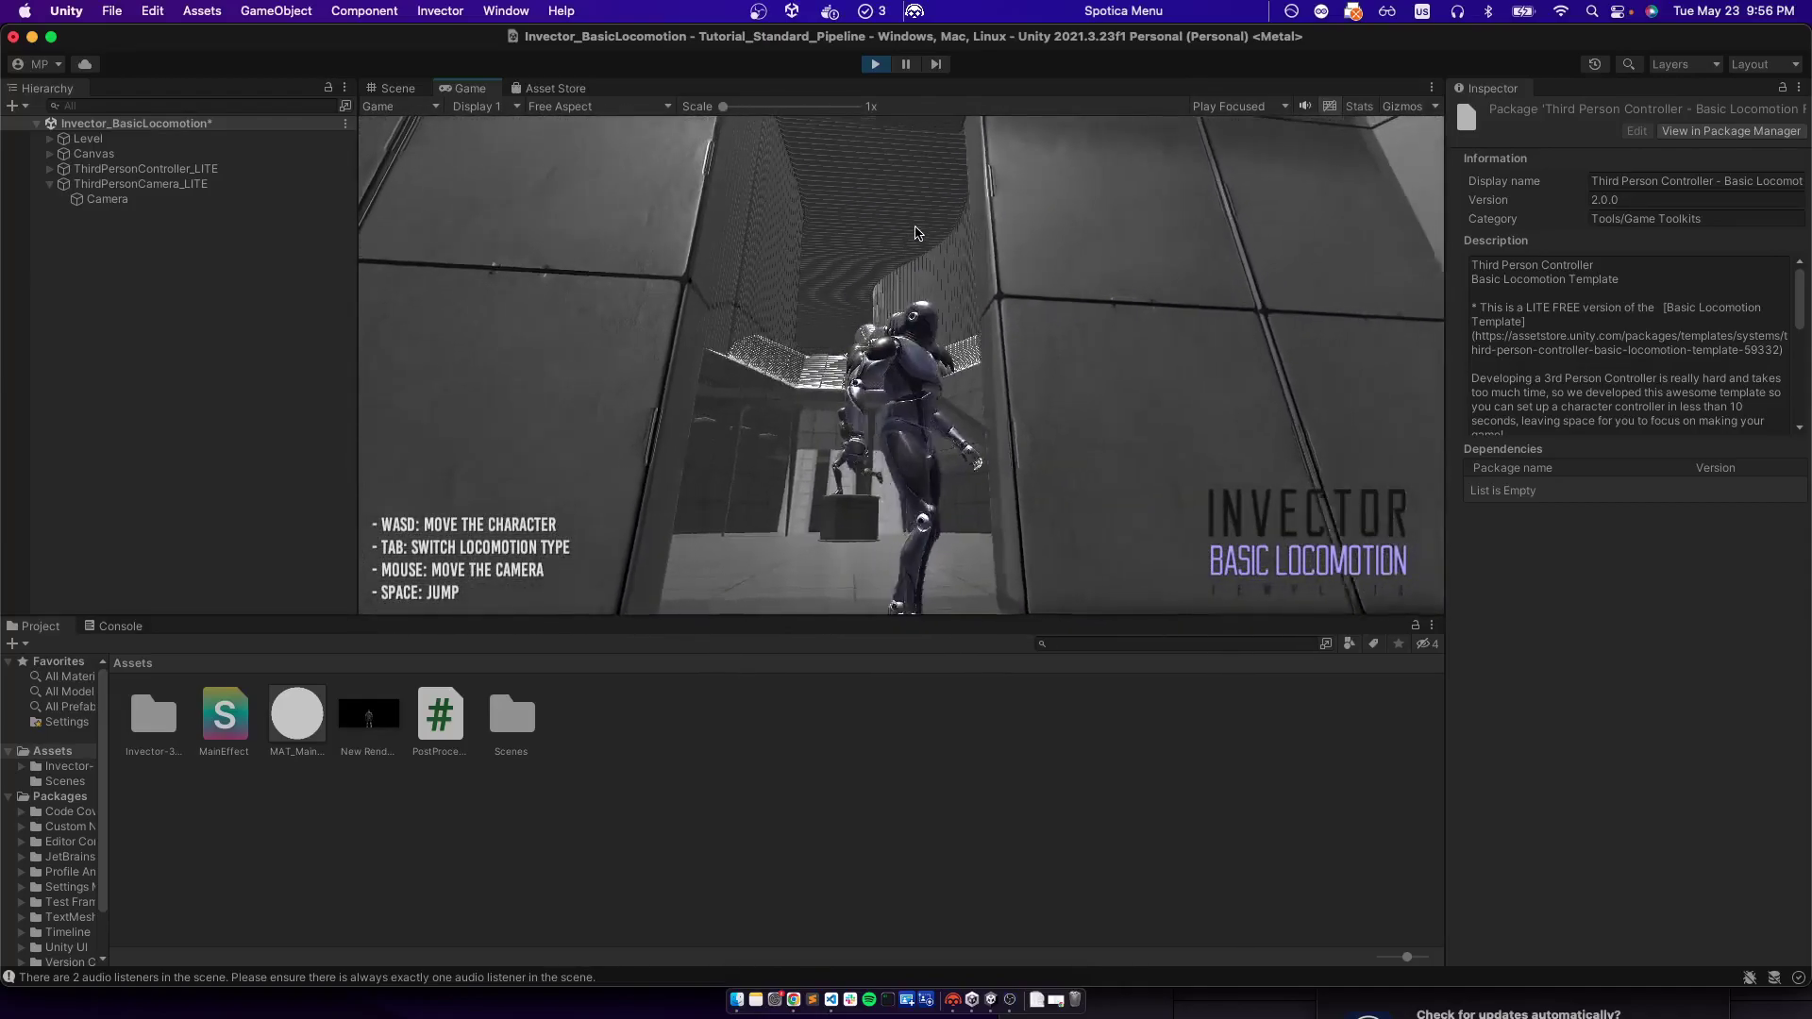
key("a")
key("s")
key("w")
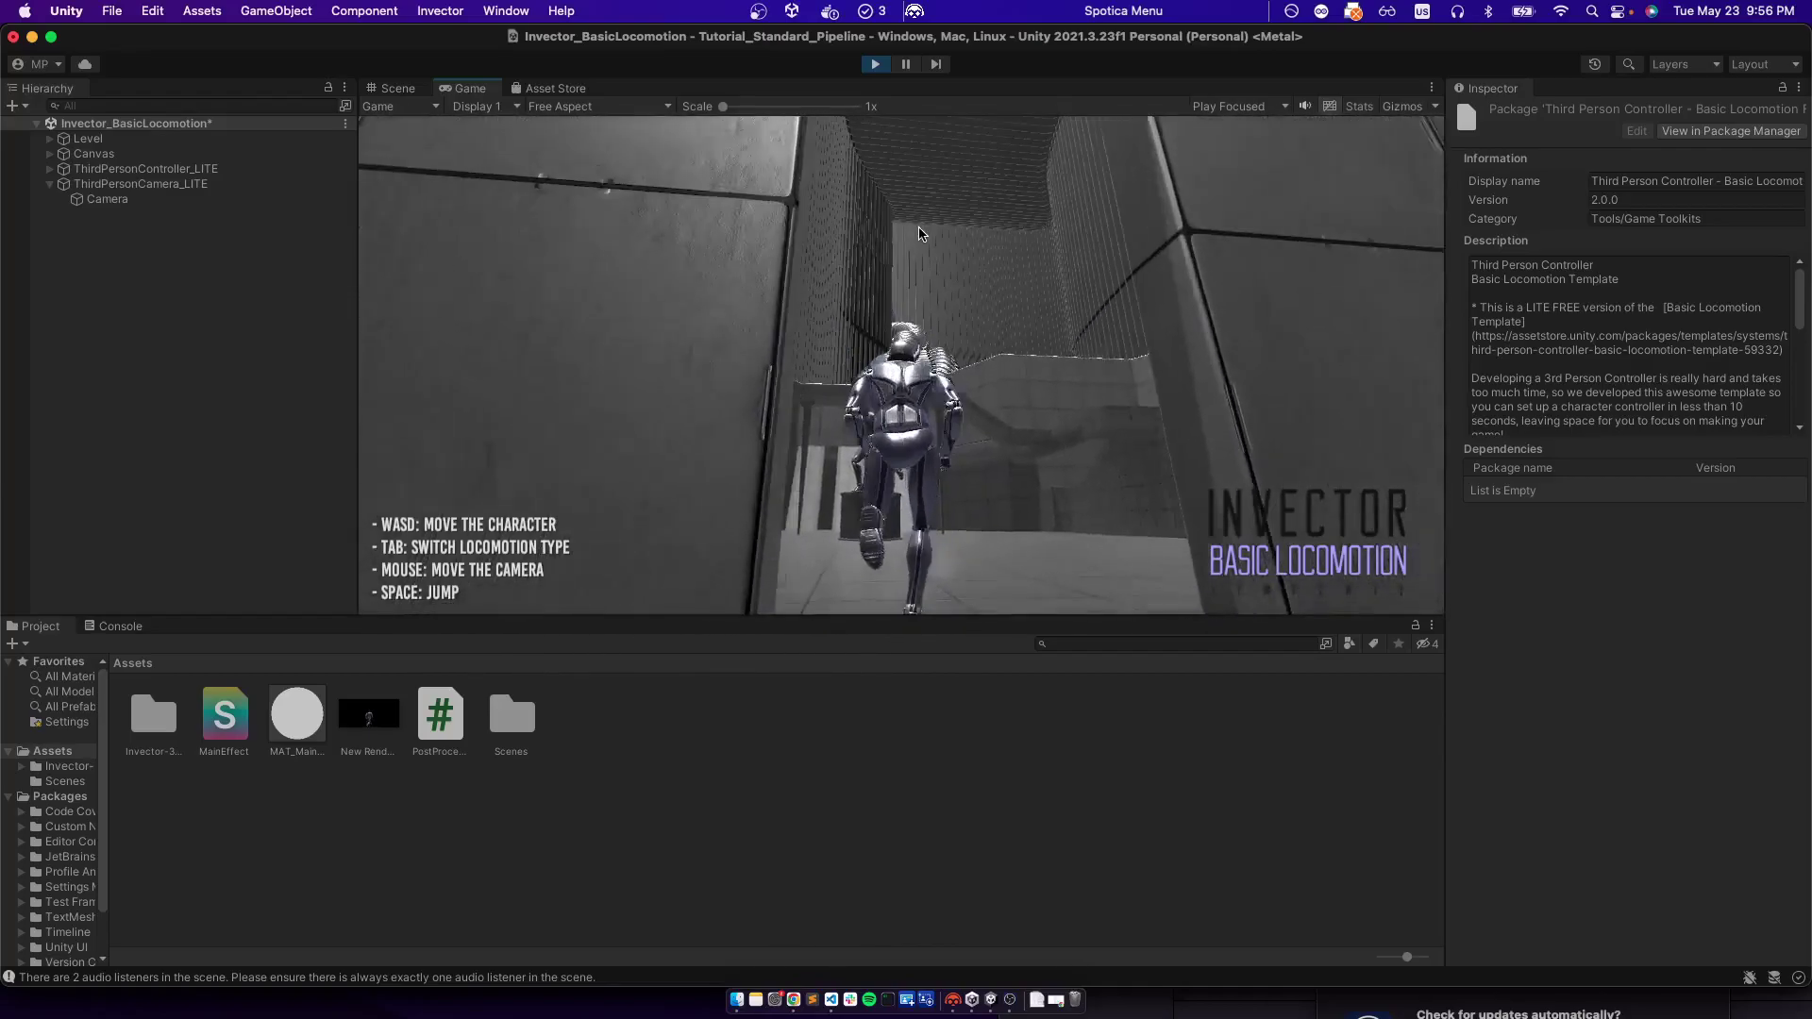
key("d")
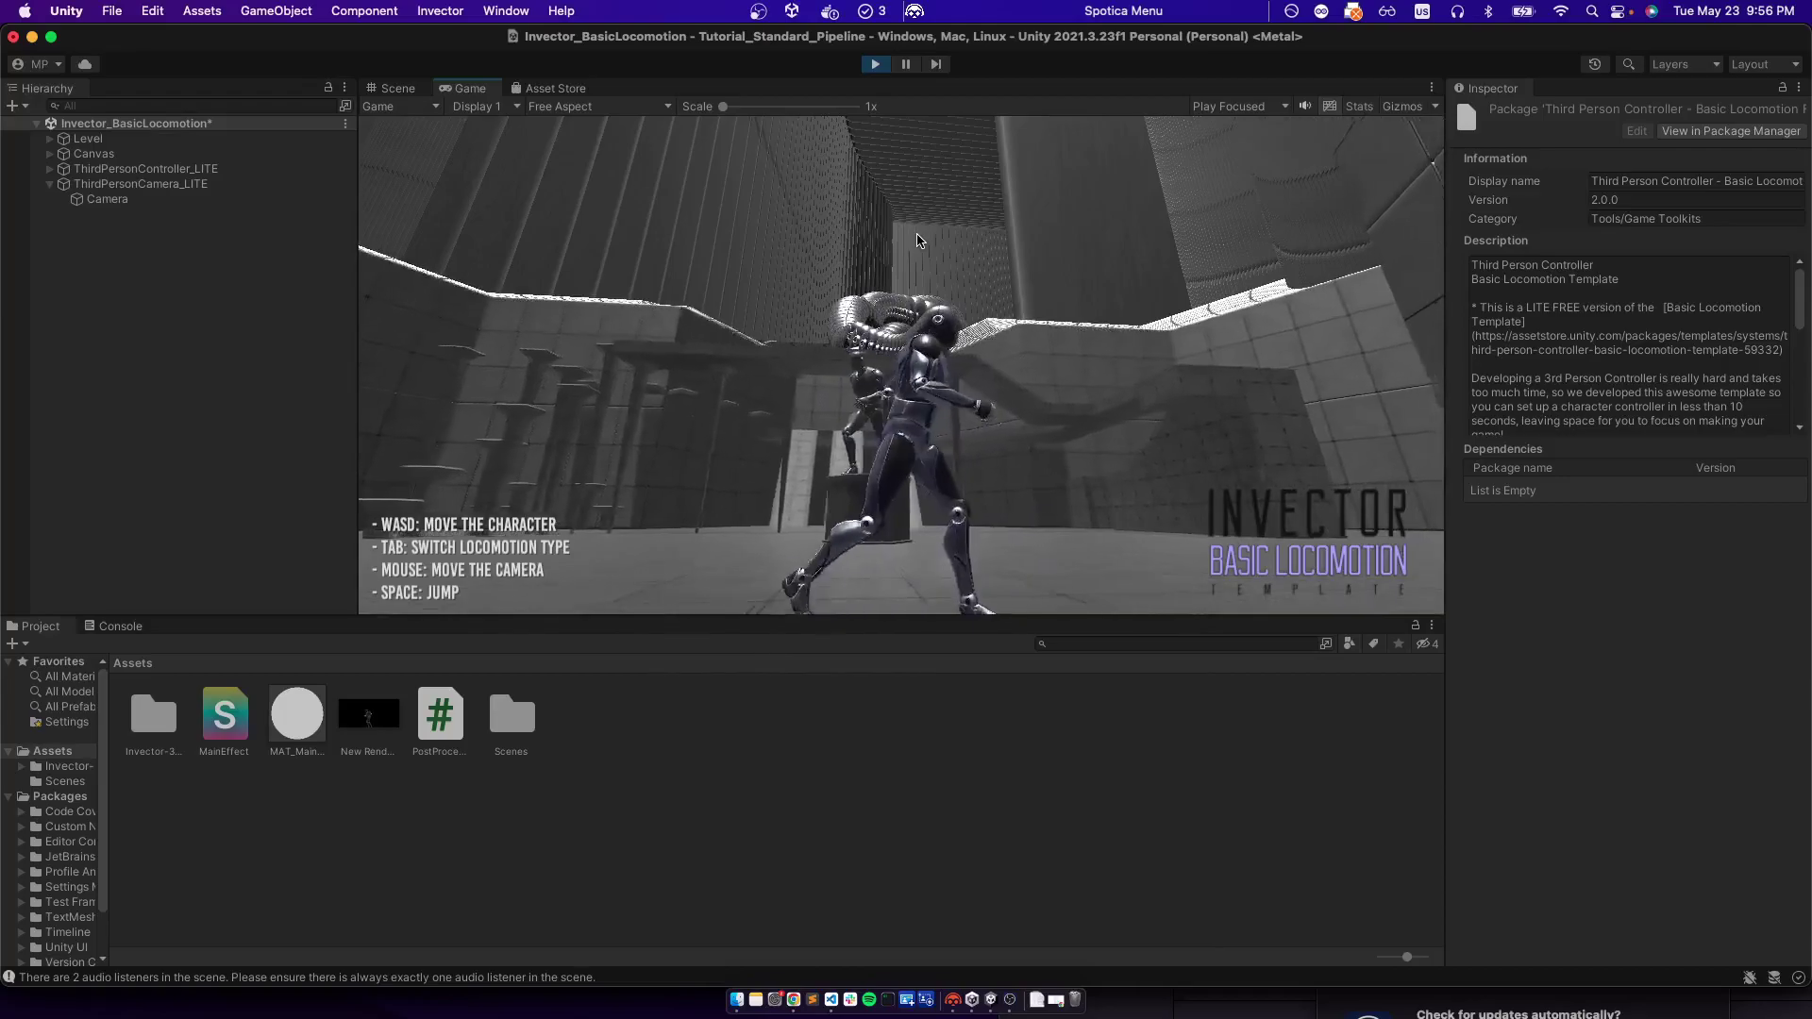
key("s")
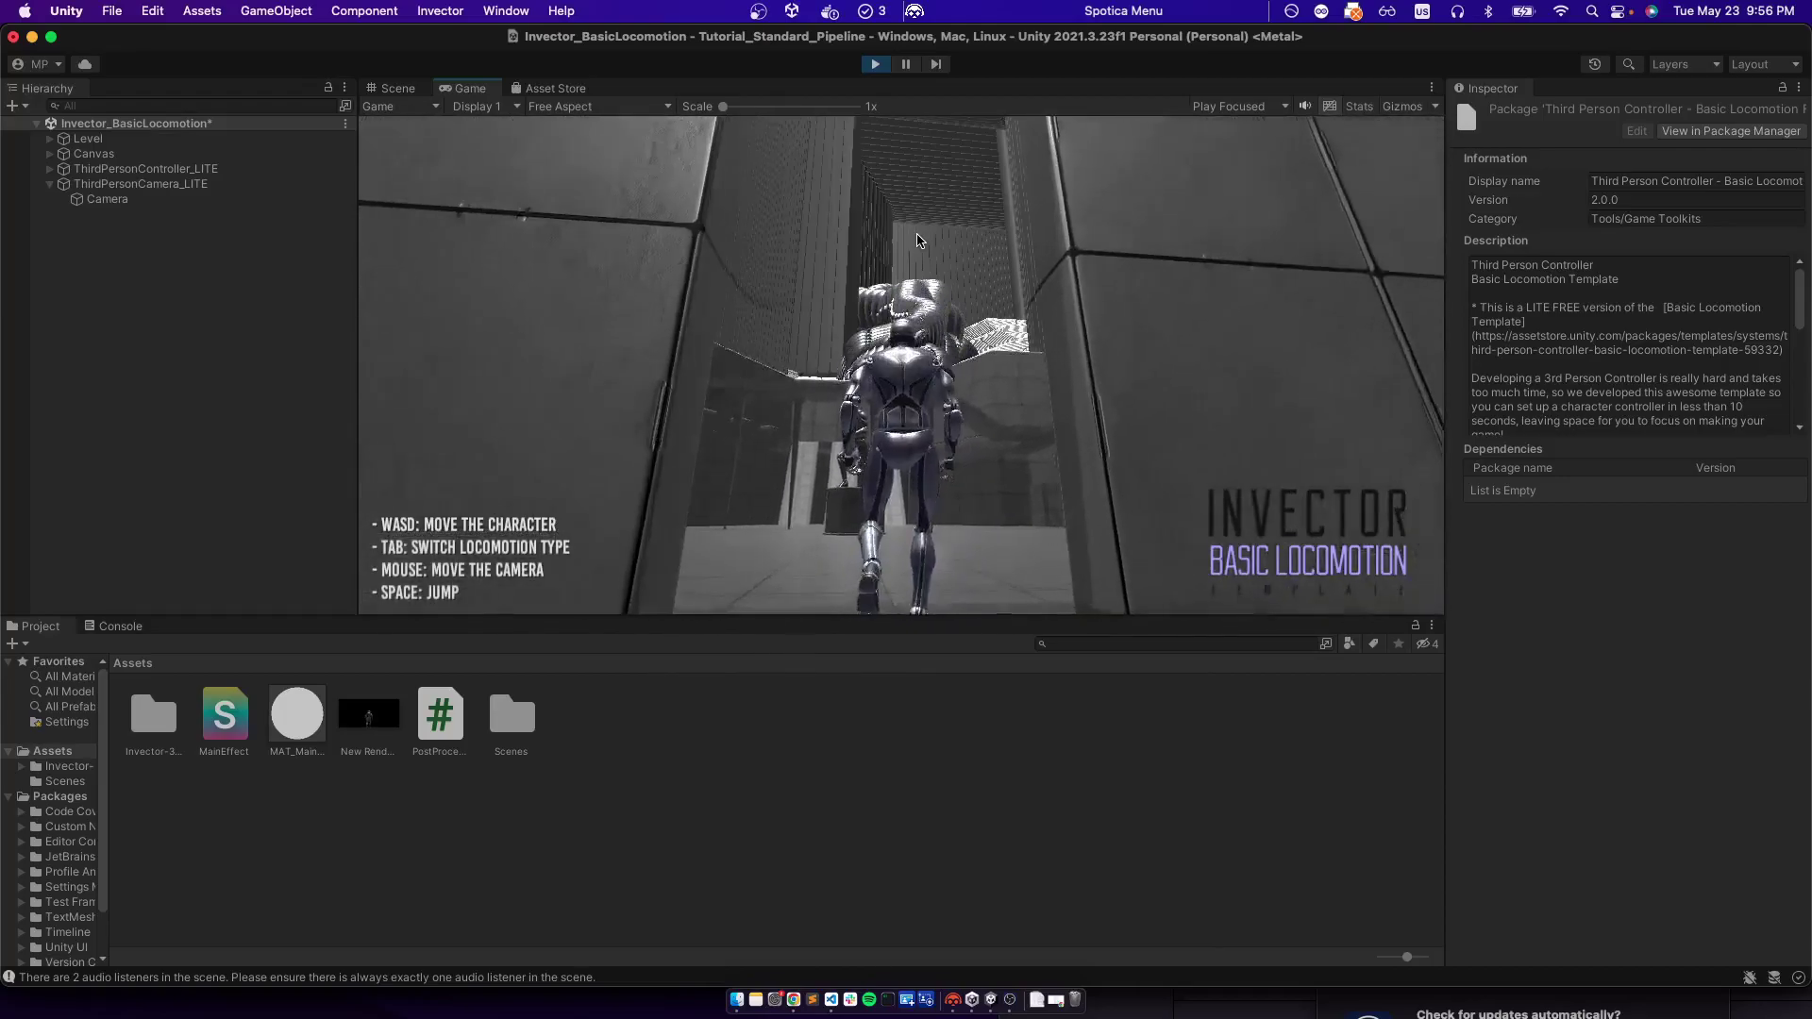
key("w")
key("d")
key("s")
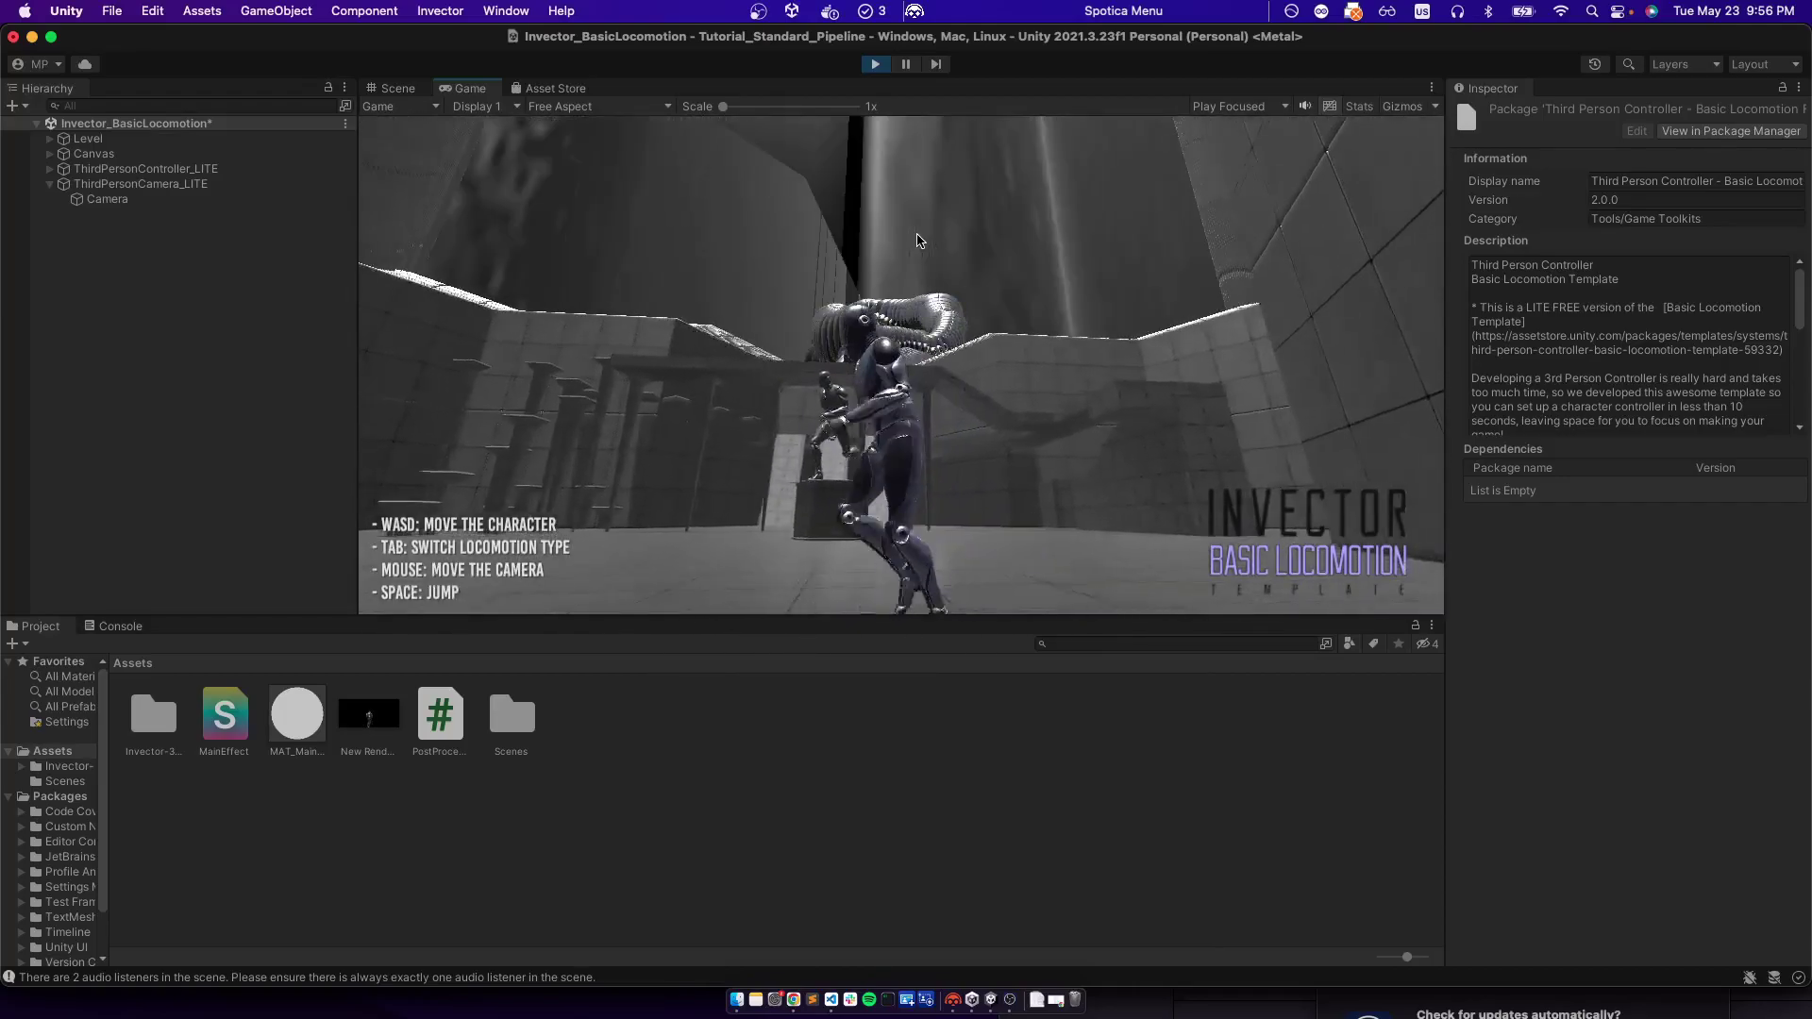
Jump and run the character around the open area to examine how the black-and-white background renders against the sky
key("space")
key("w")
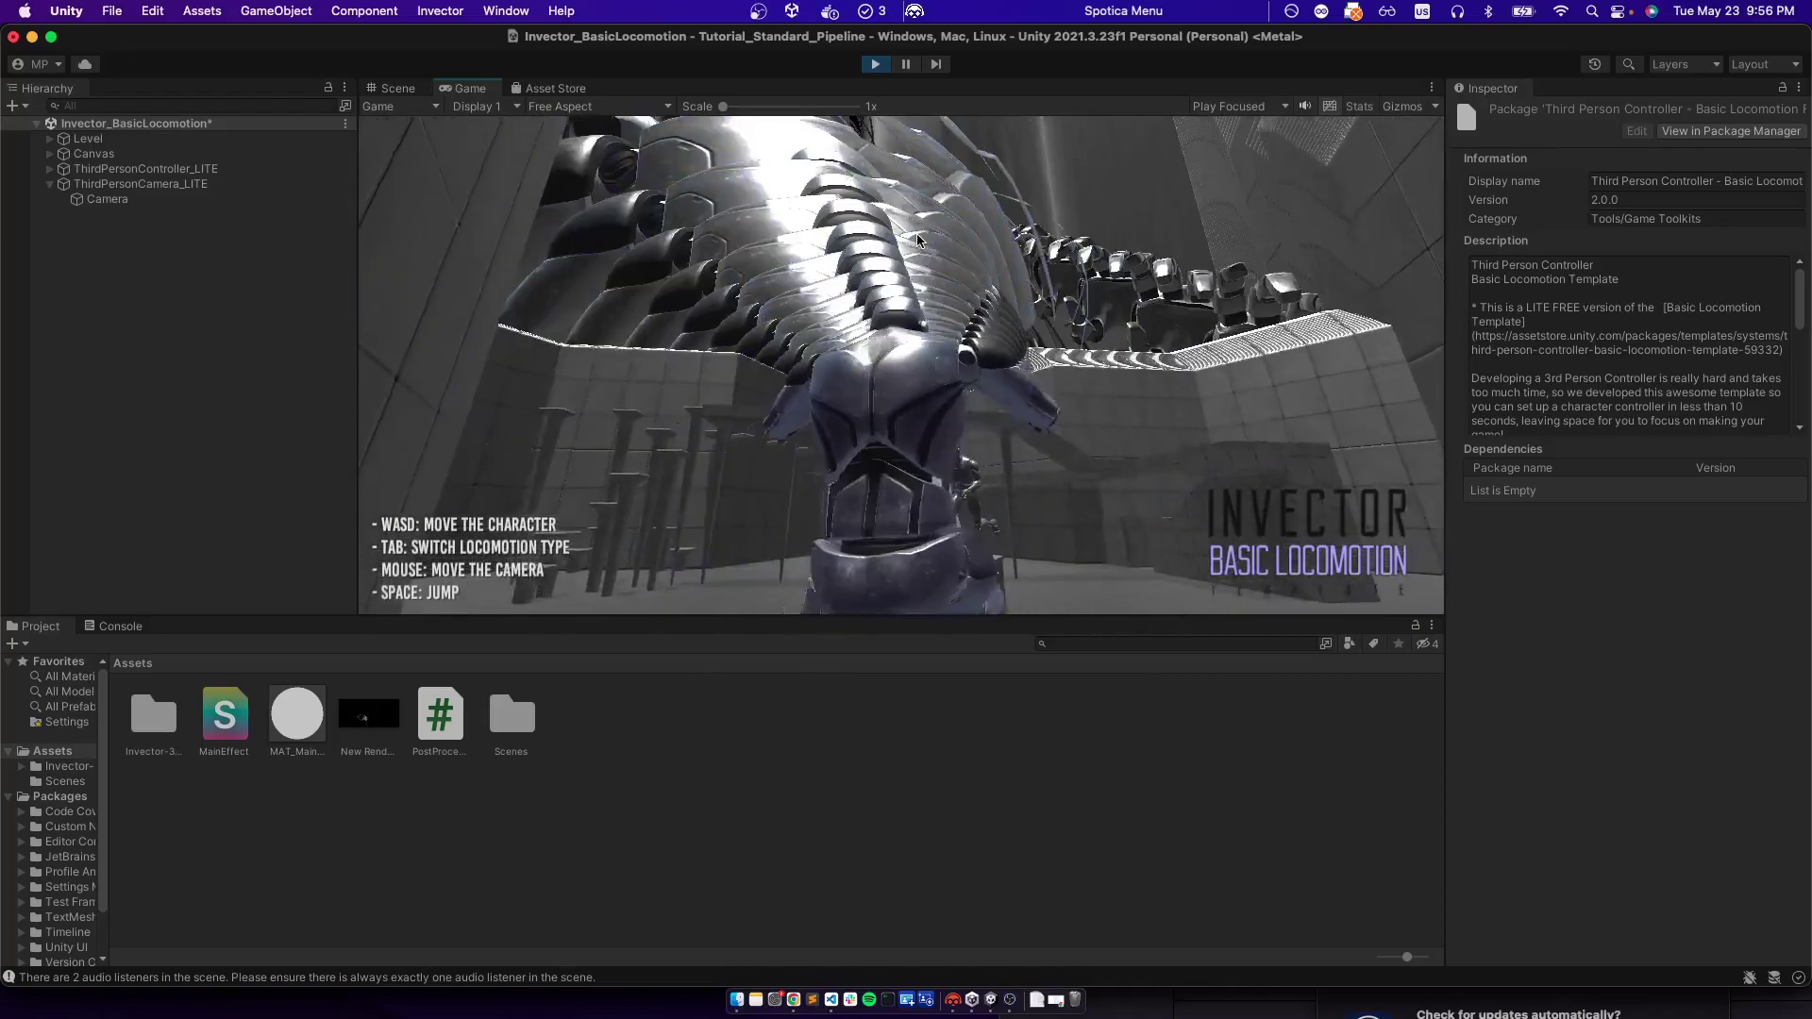
key("s")
key("space")
key("w")
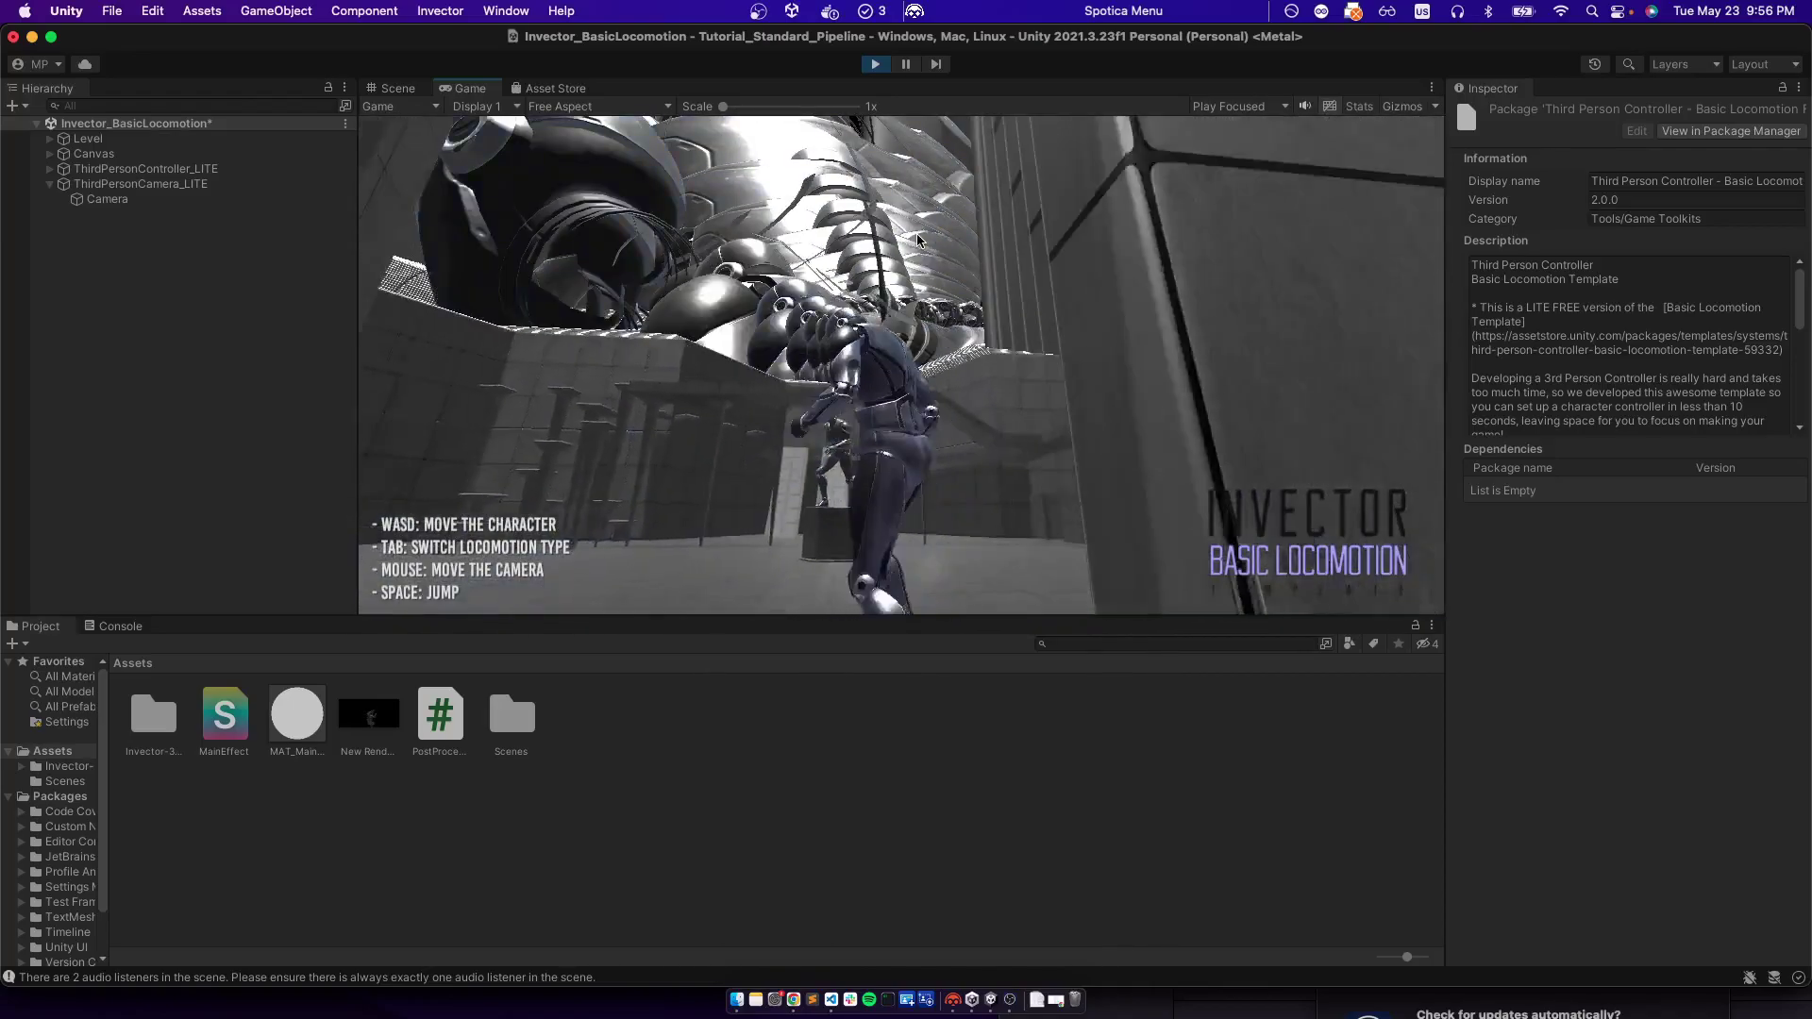
key("space")
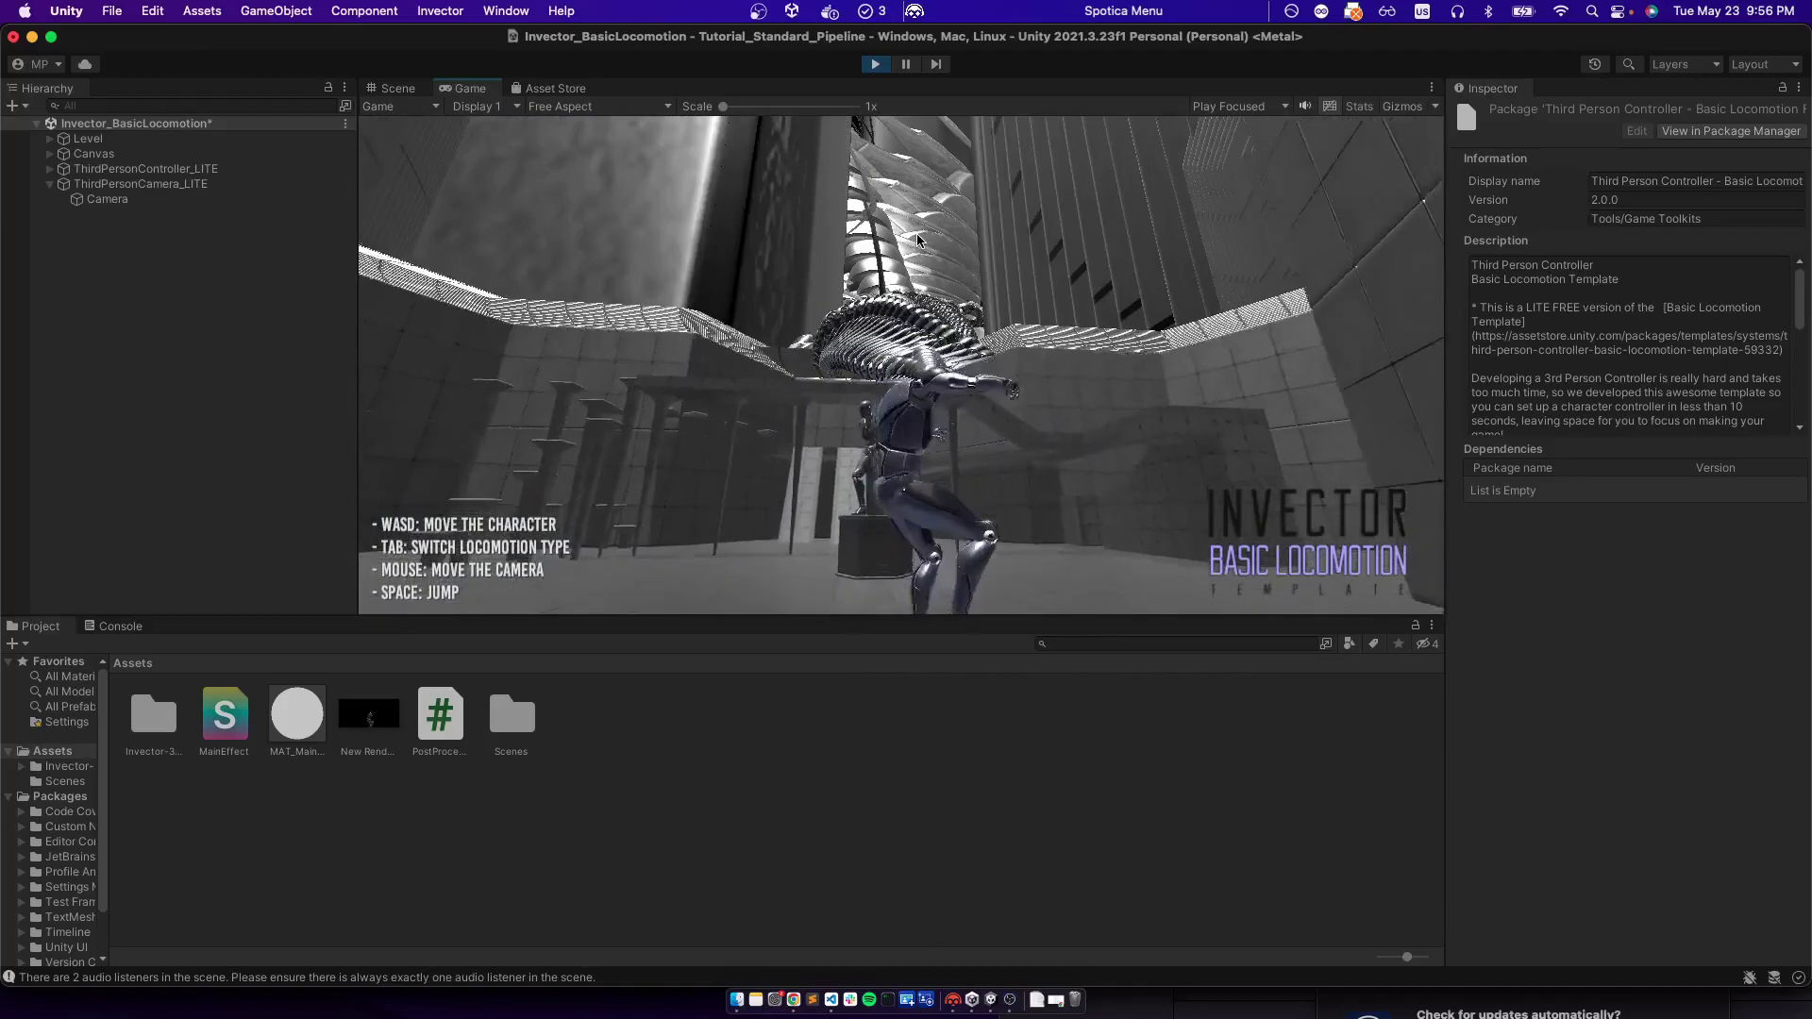
key("space")
key("s")
key("space")
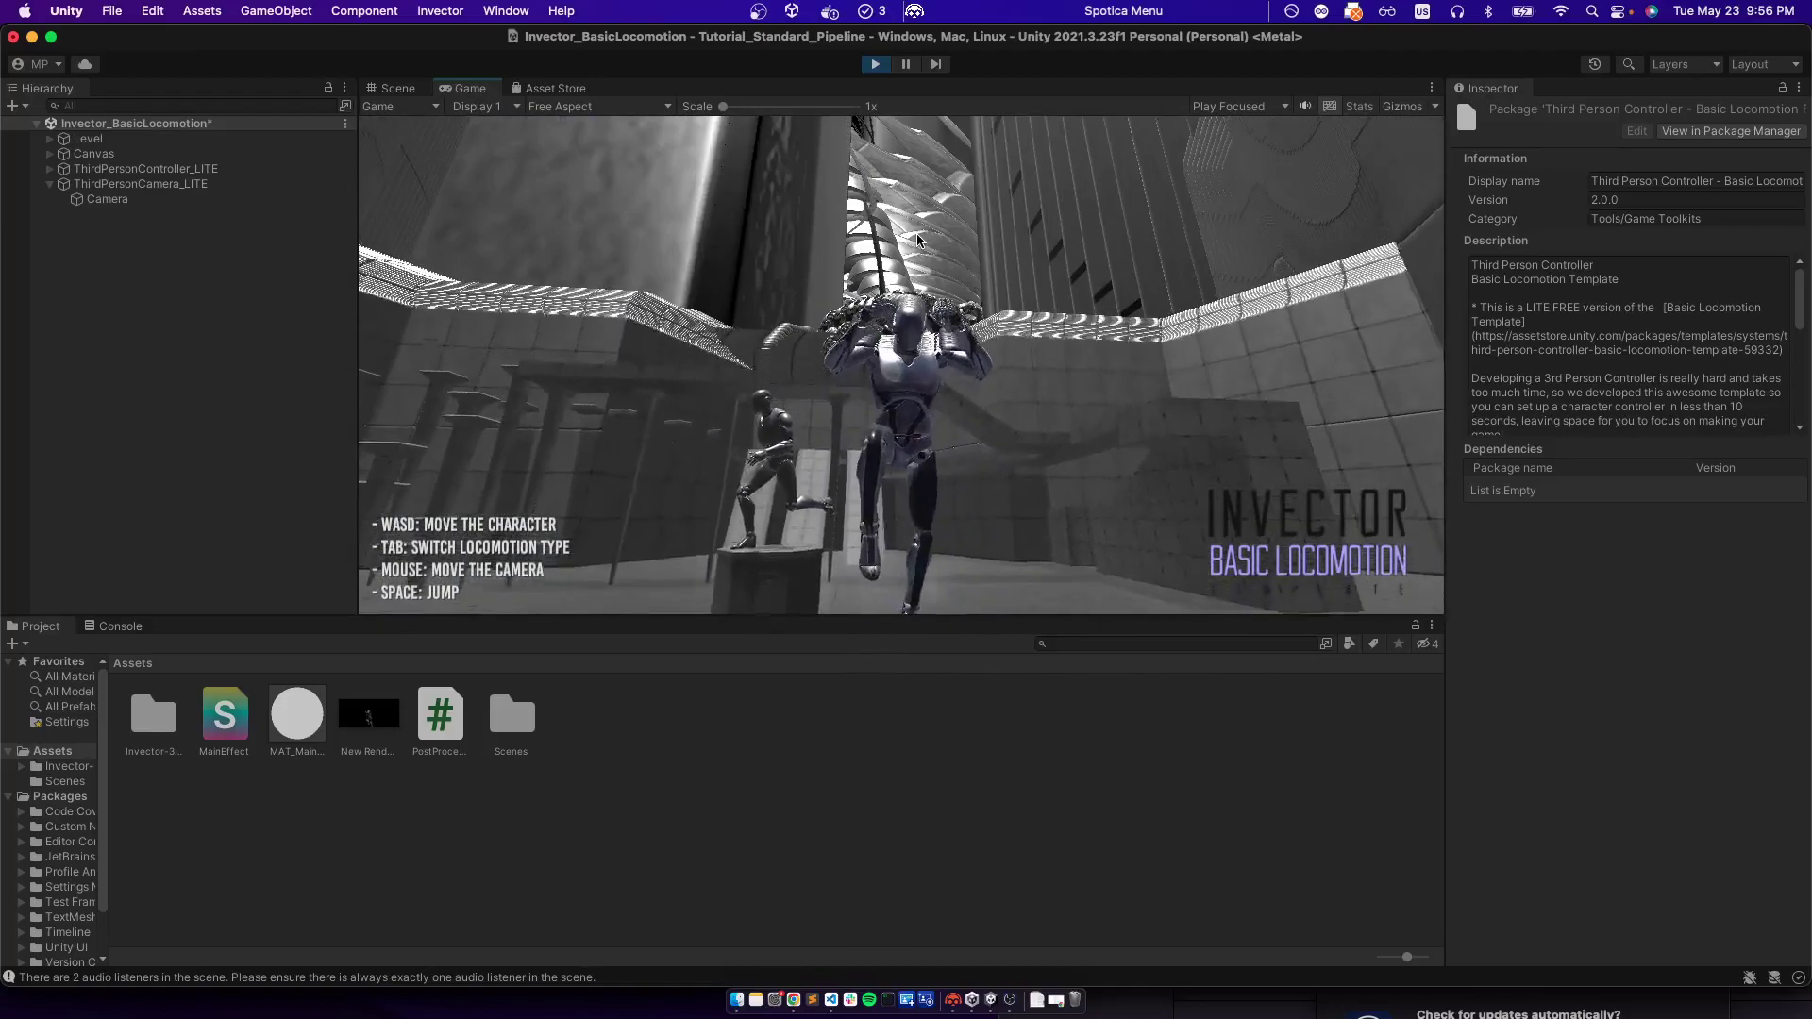
key("space")
key("a")
key("space")
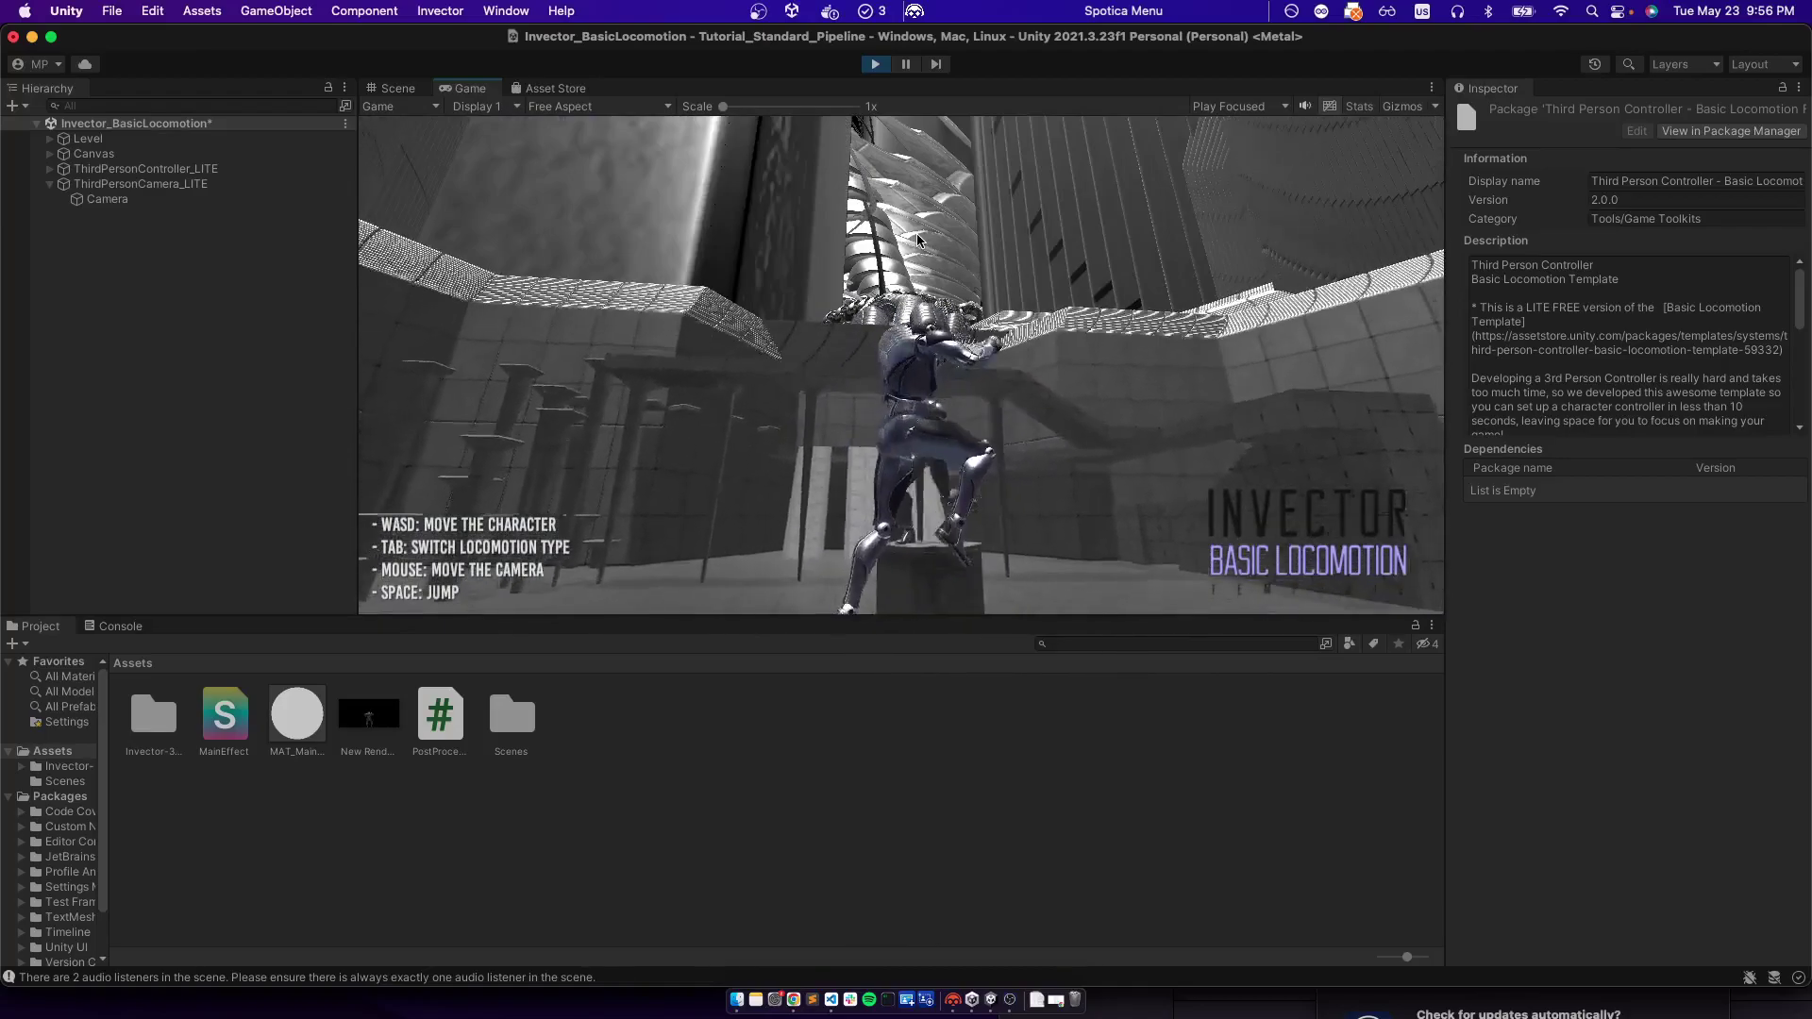
key("d")
key("space")
key("a")
key("space")
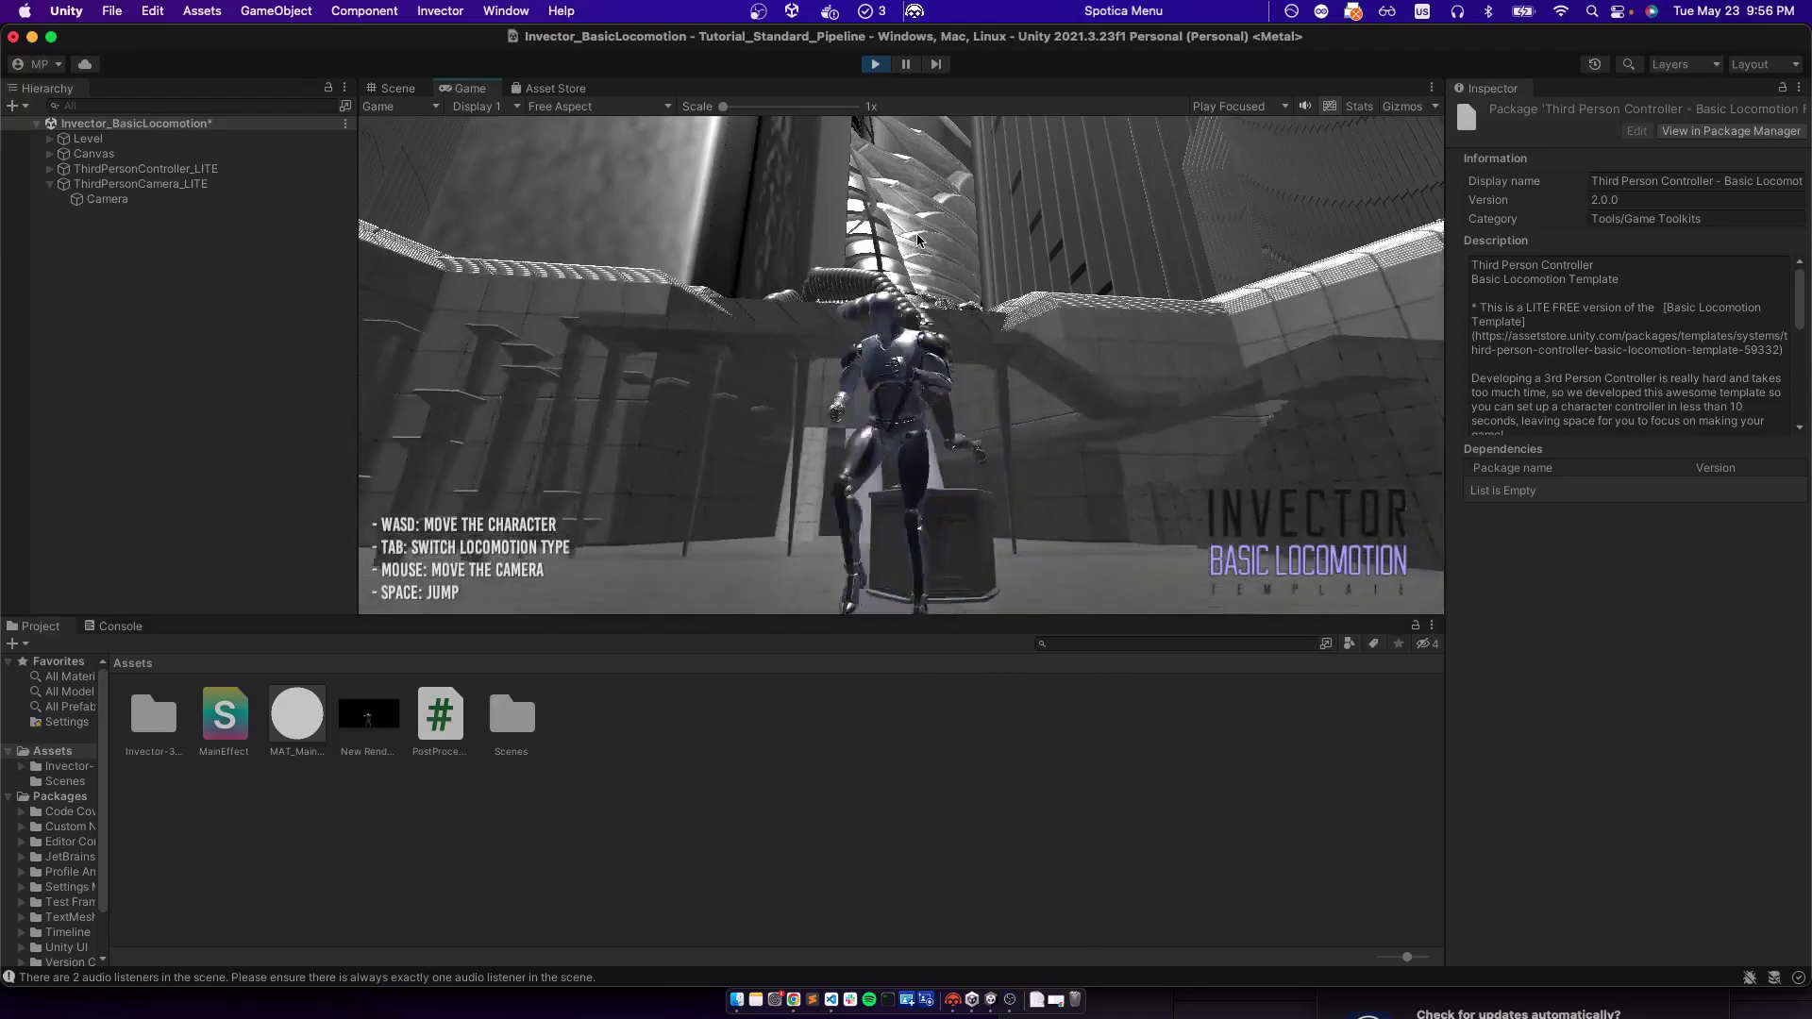
key("d")
key("space")
key("a")
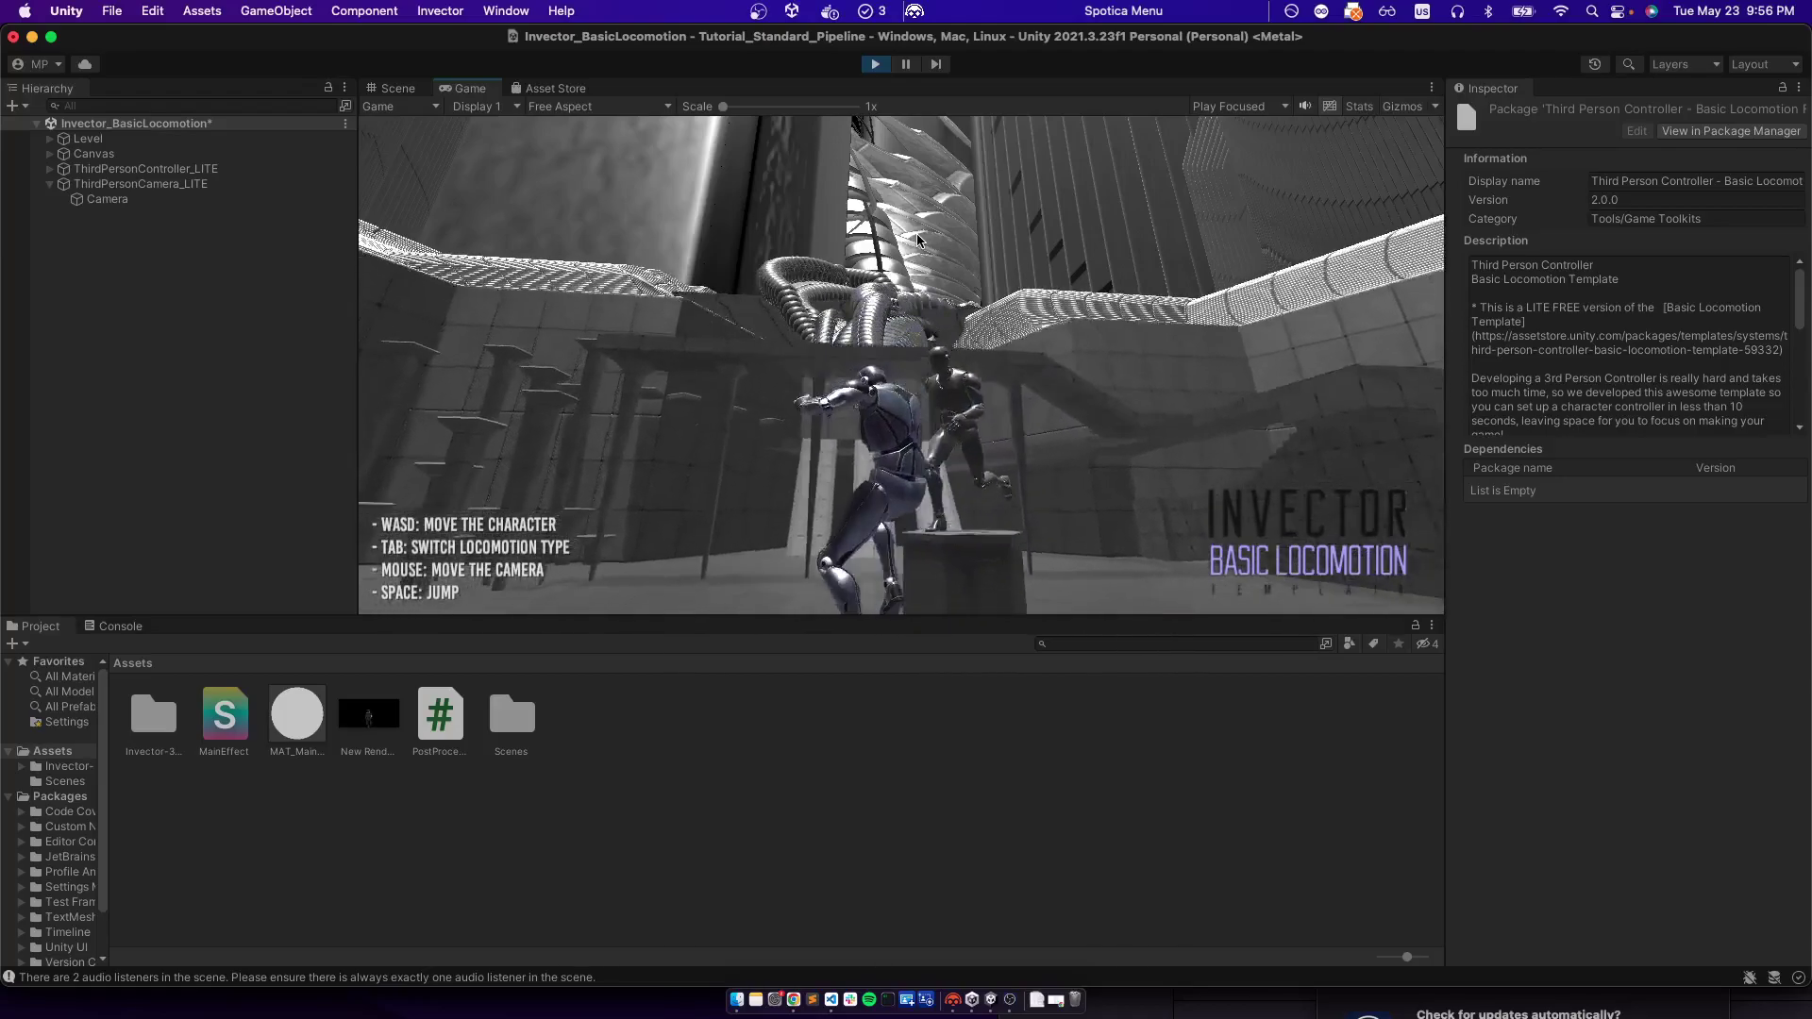
key("space")
key("d")
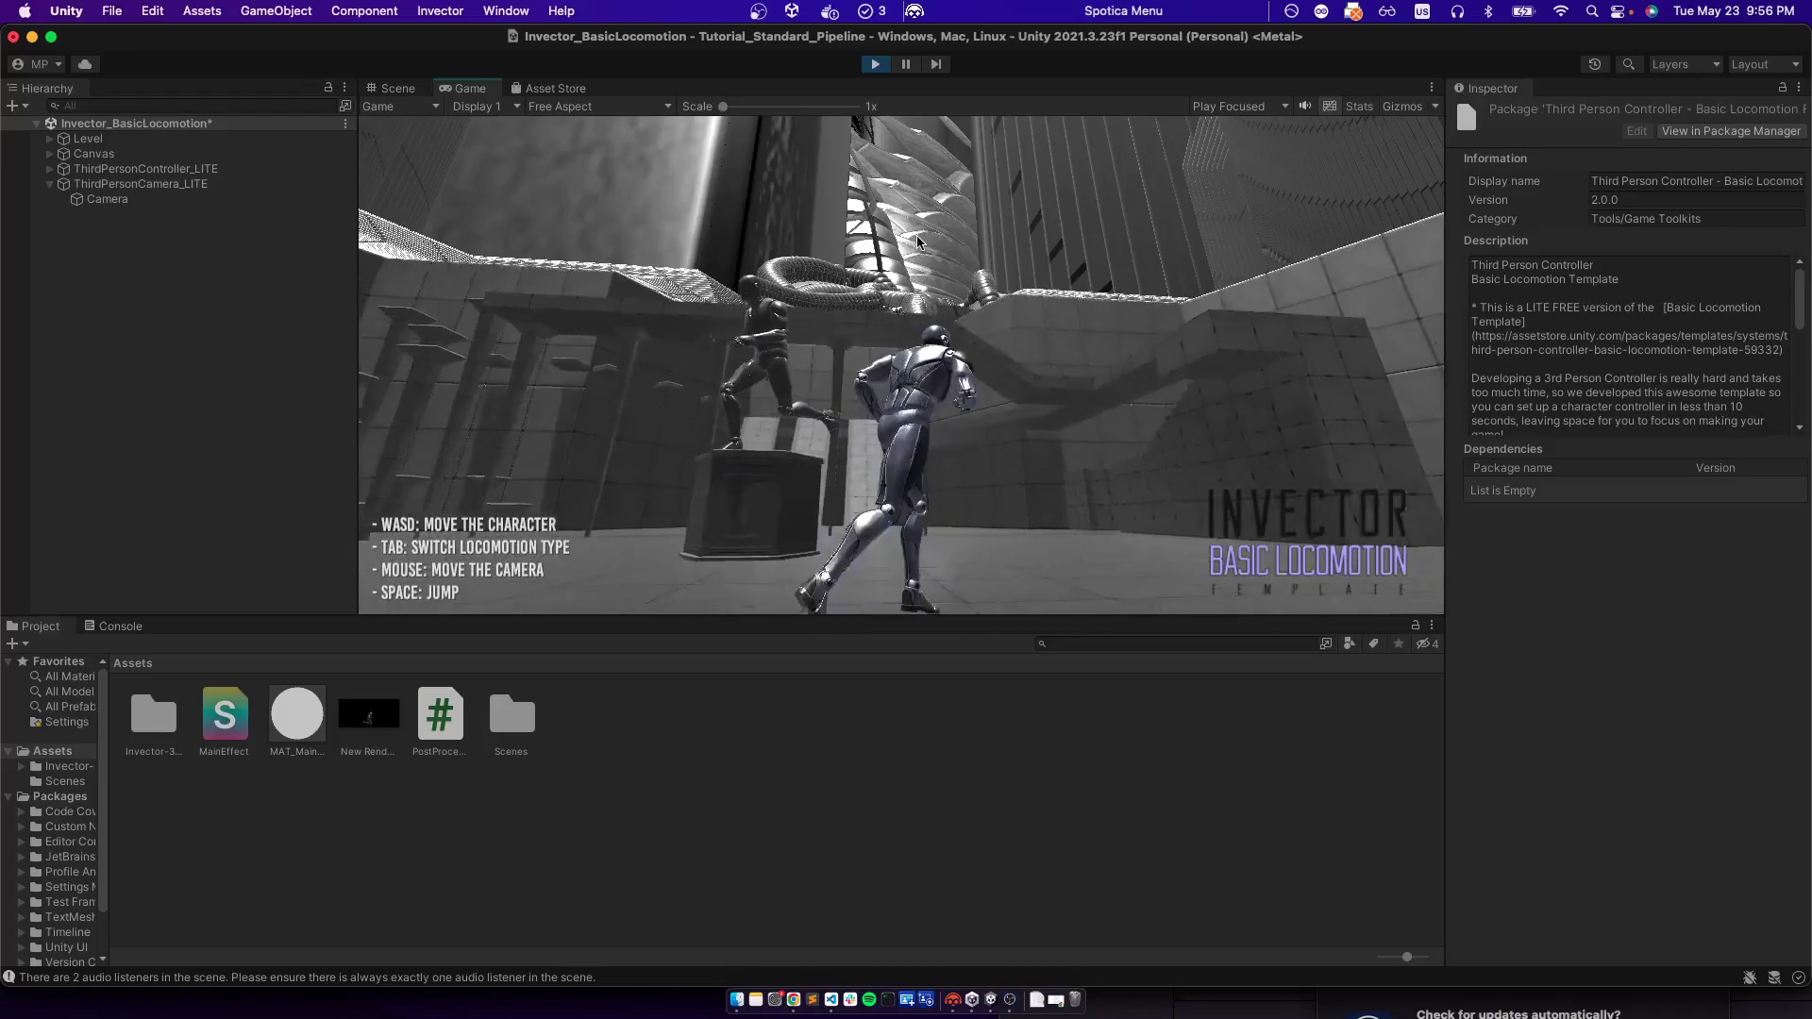
key("space")
key("a")
key("space")
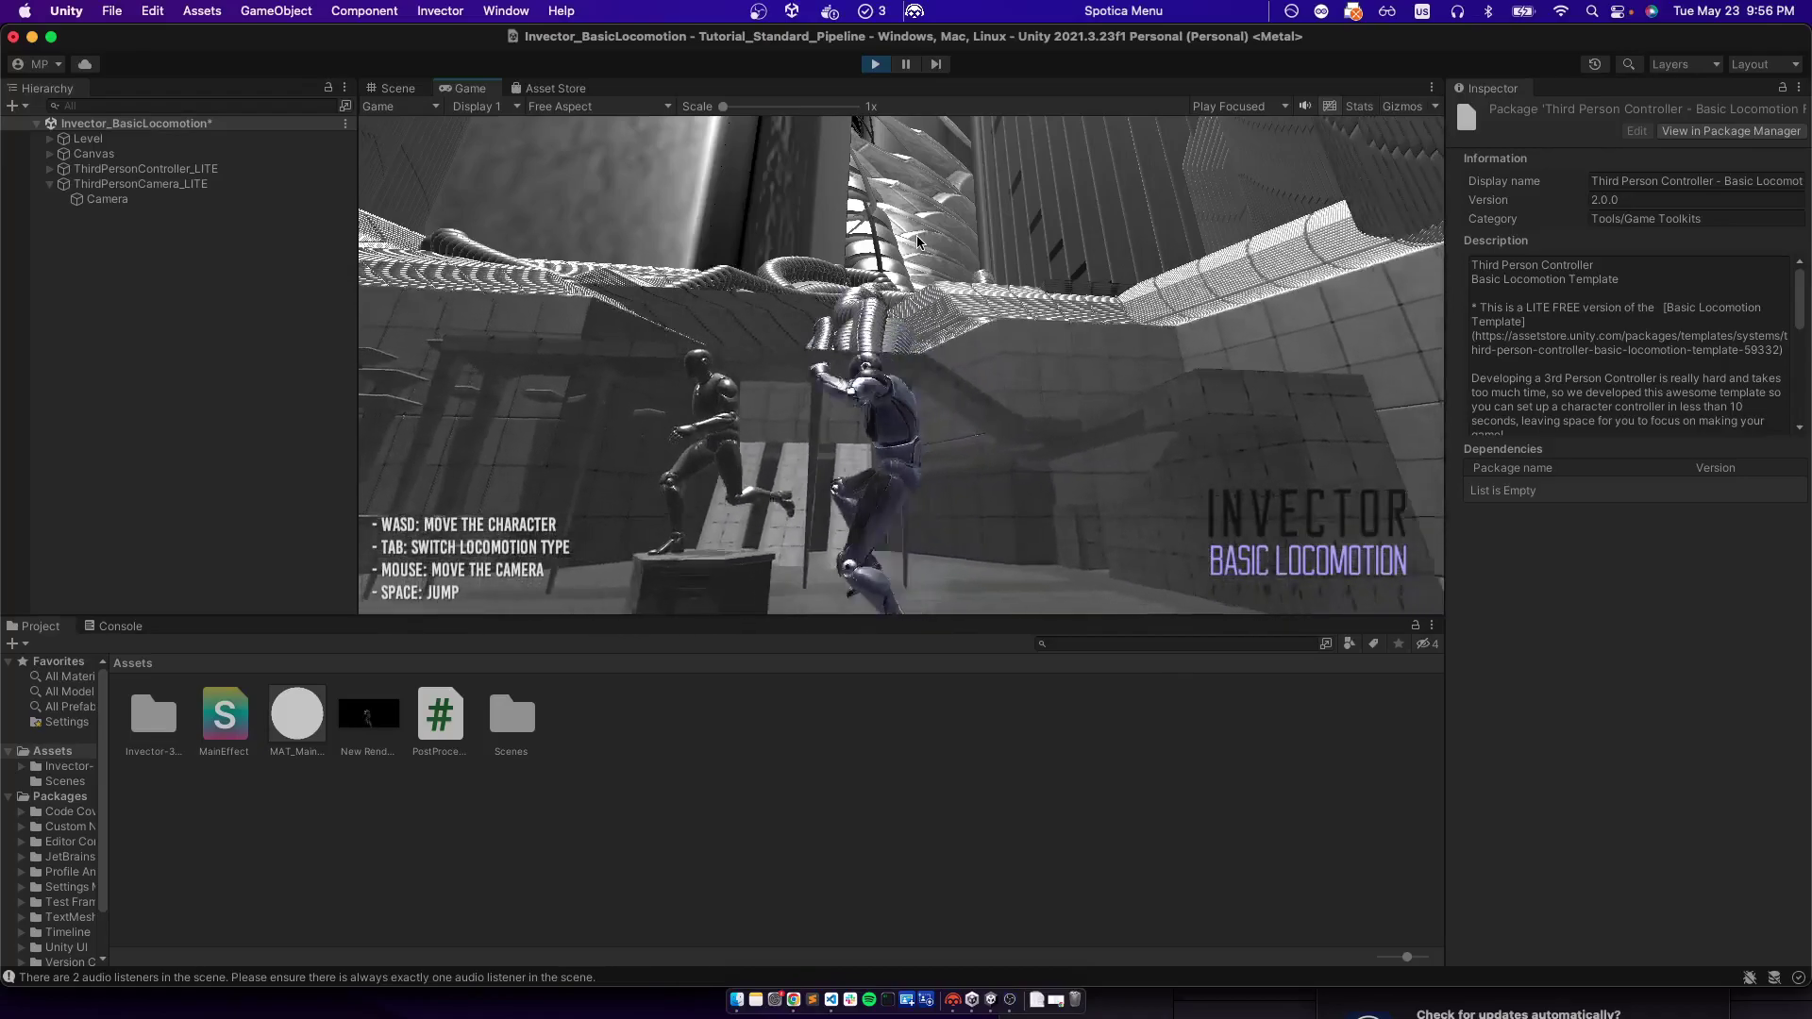
key("s")
key("w")
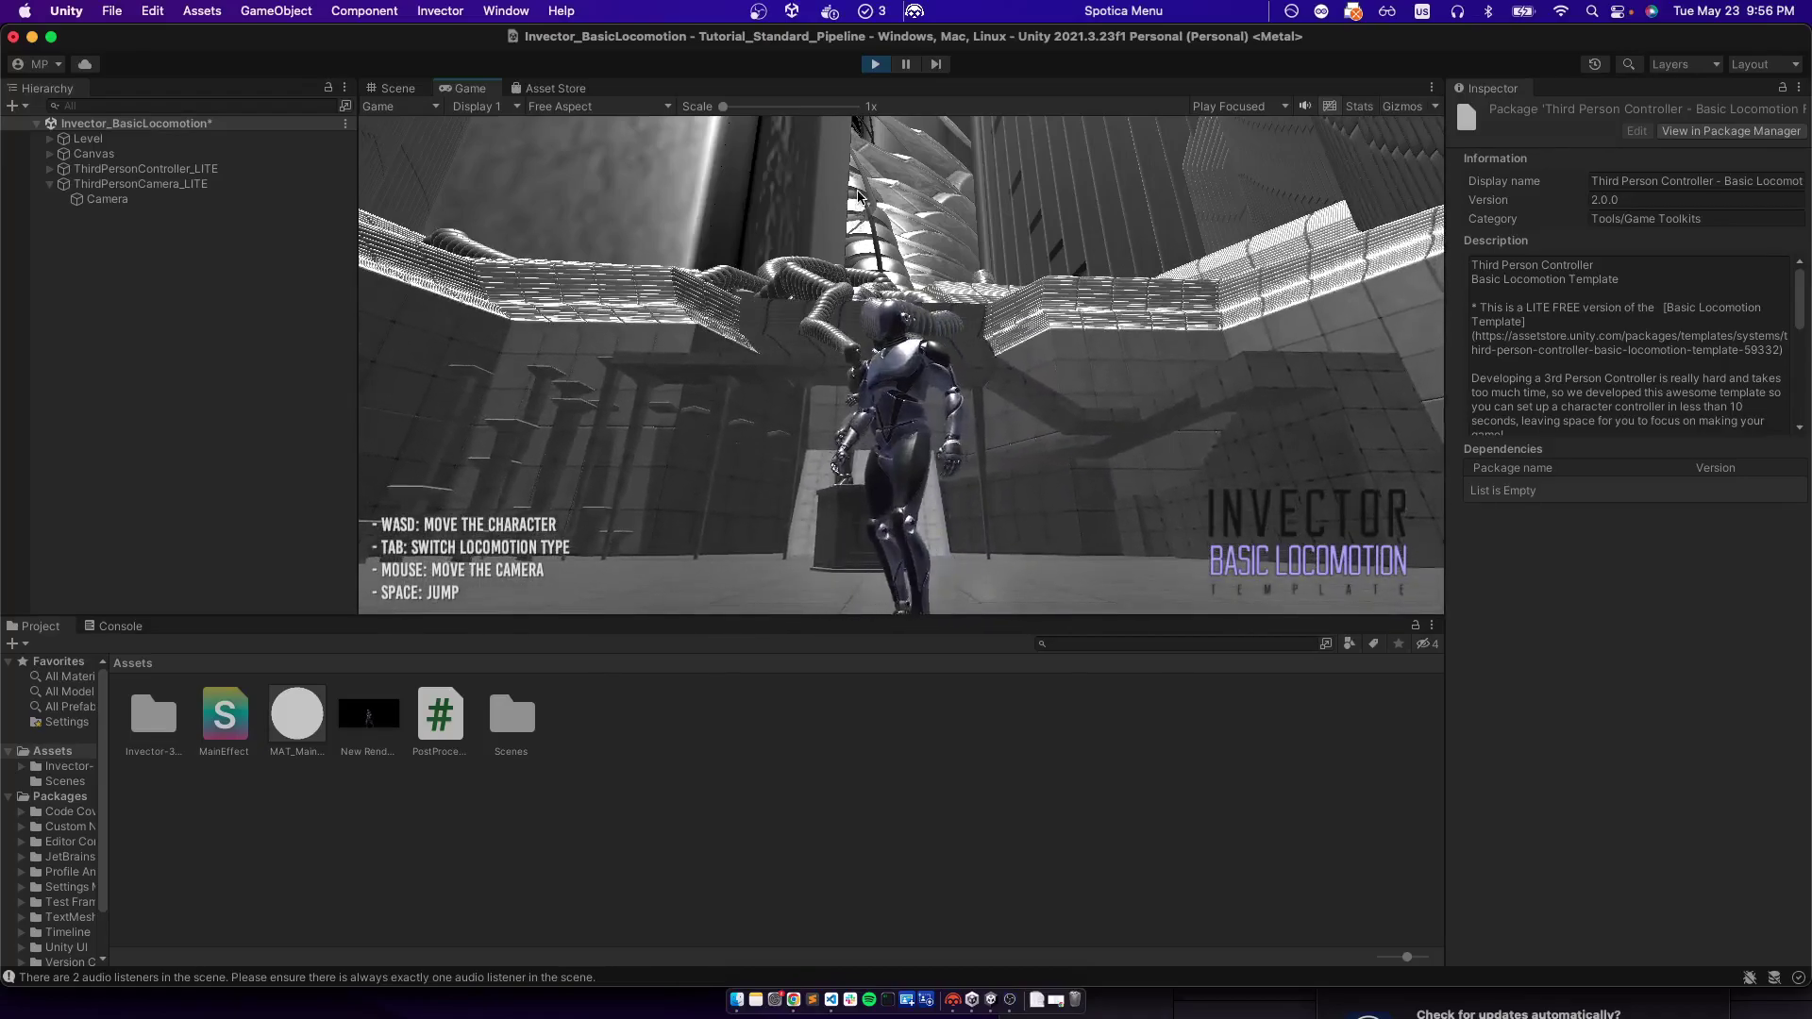
key("space")
key("a")
key("space")
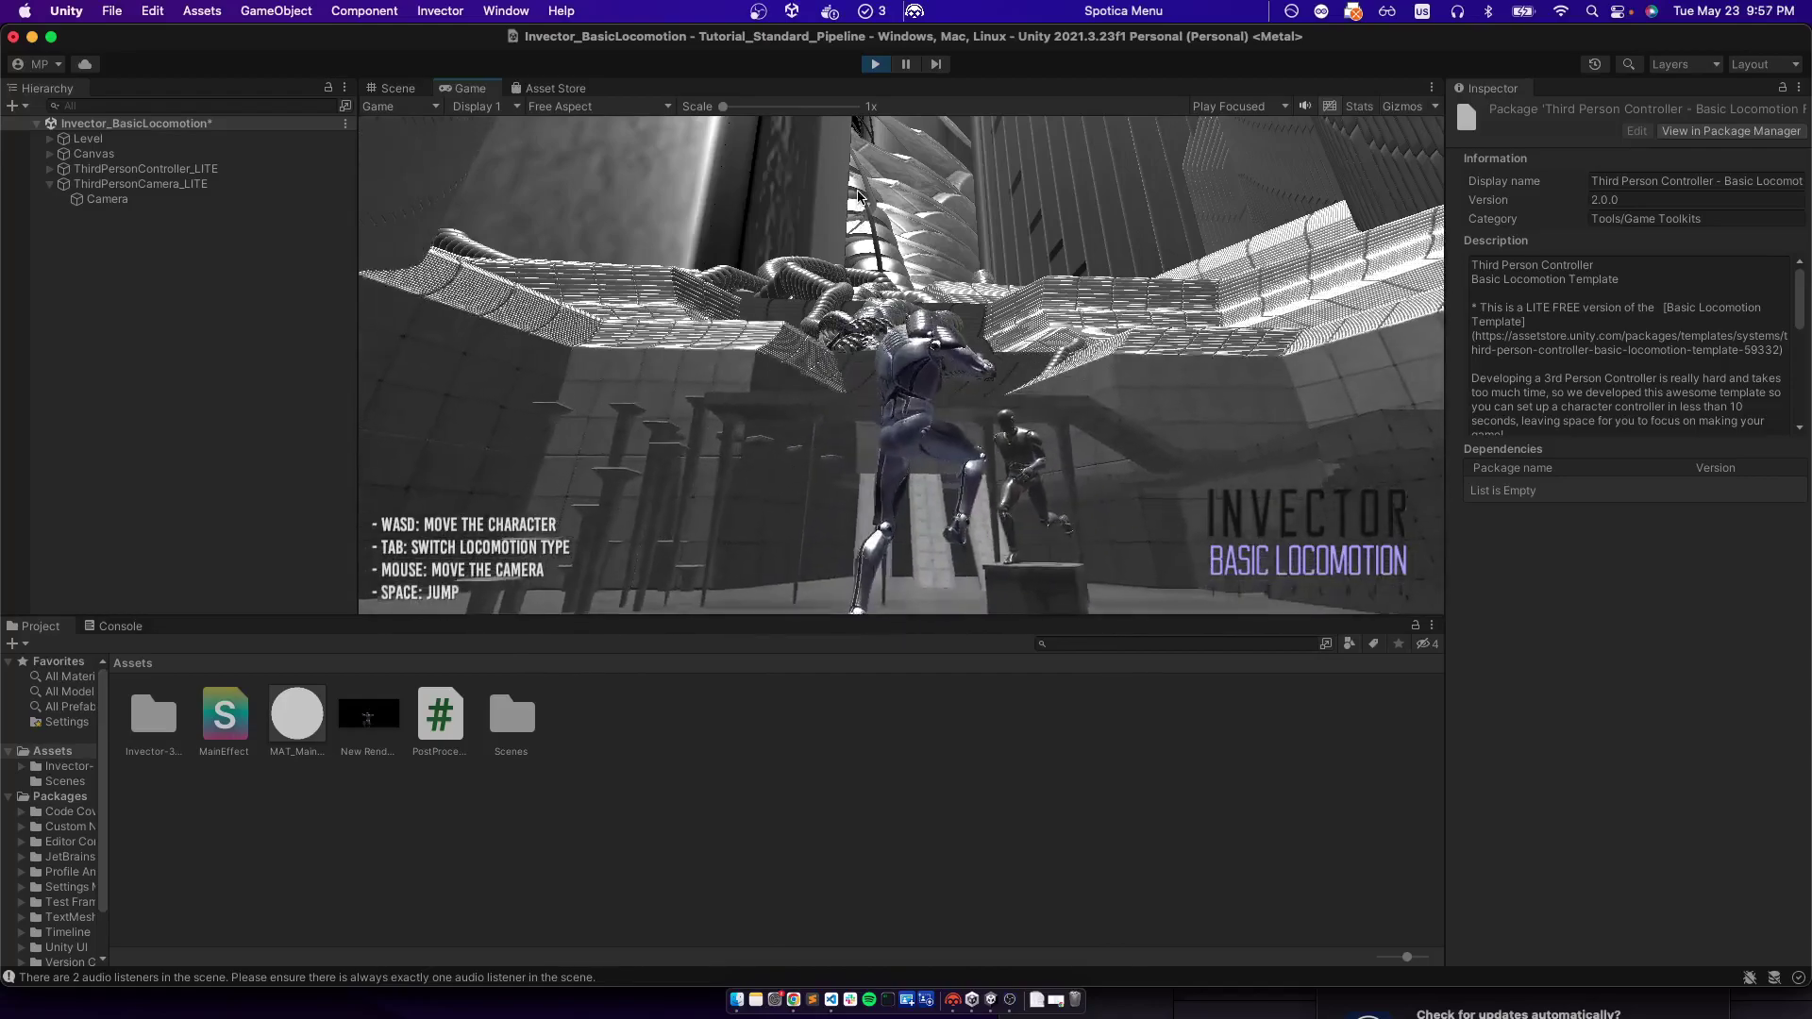
key("w")
key("space")
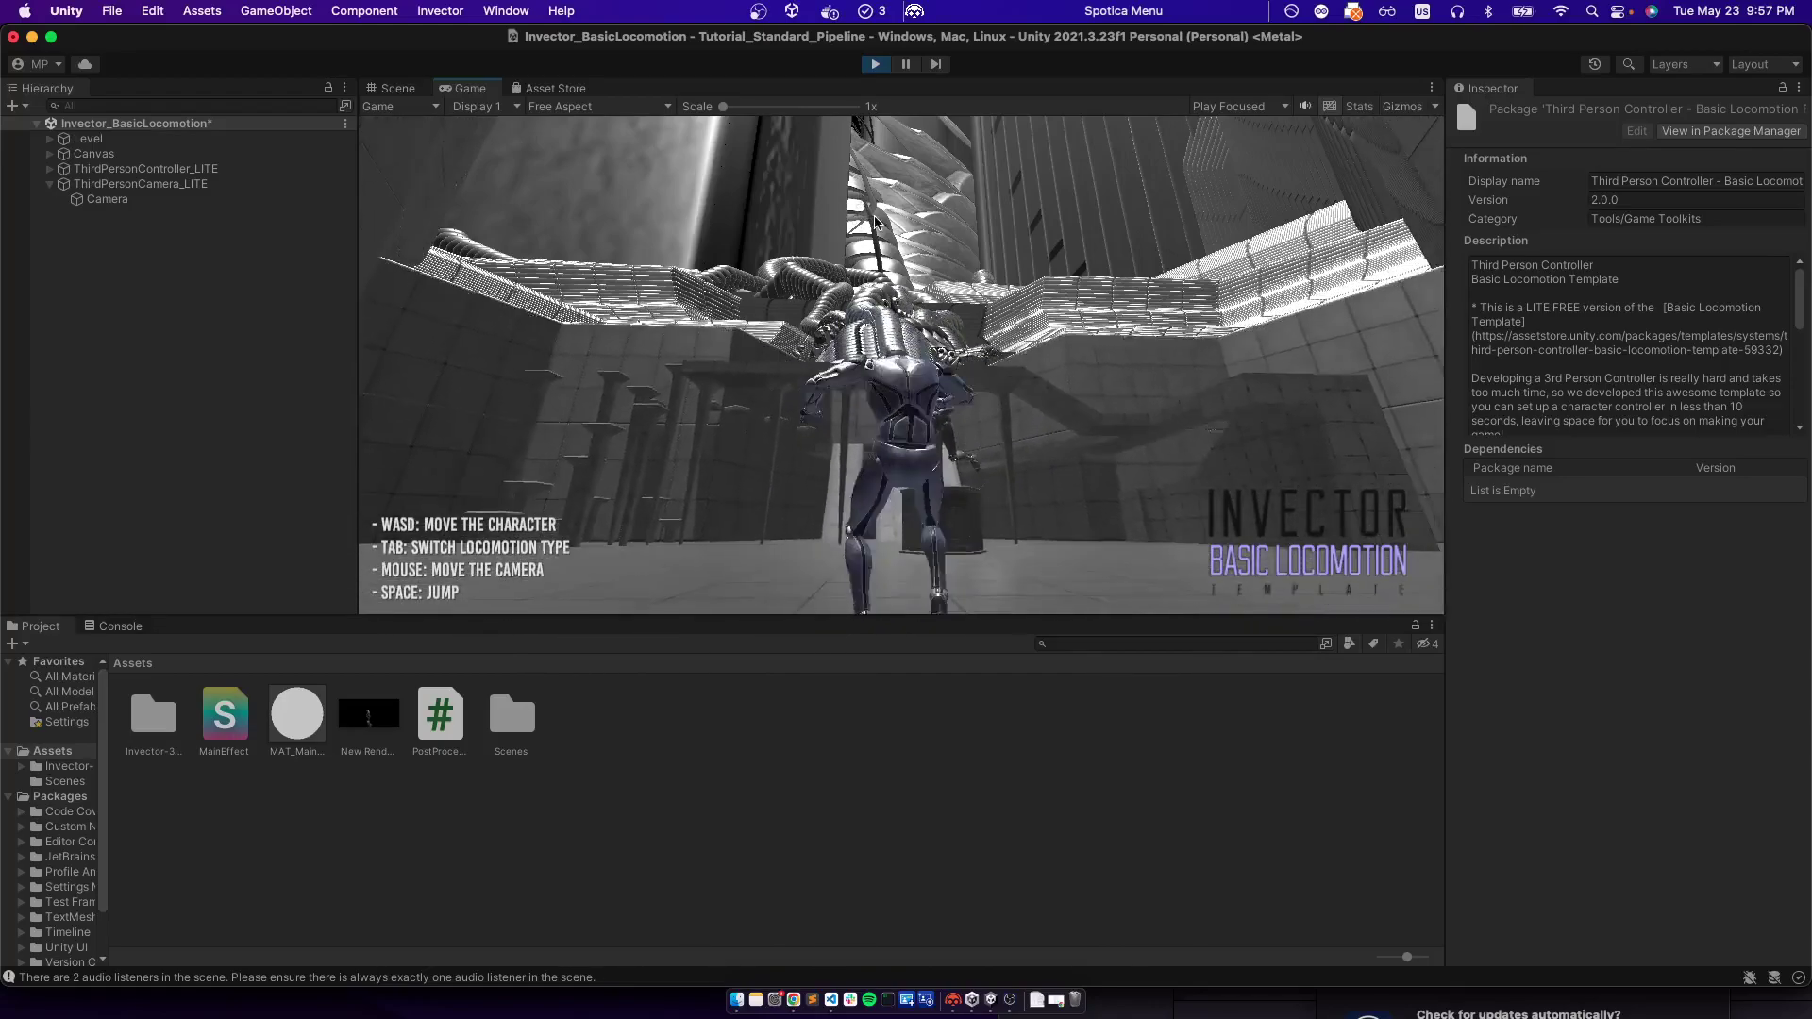
key("super+Tab")
key("super+Tab")
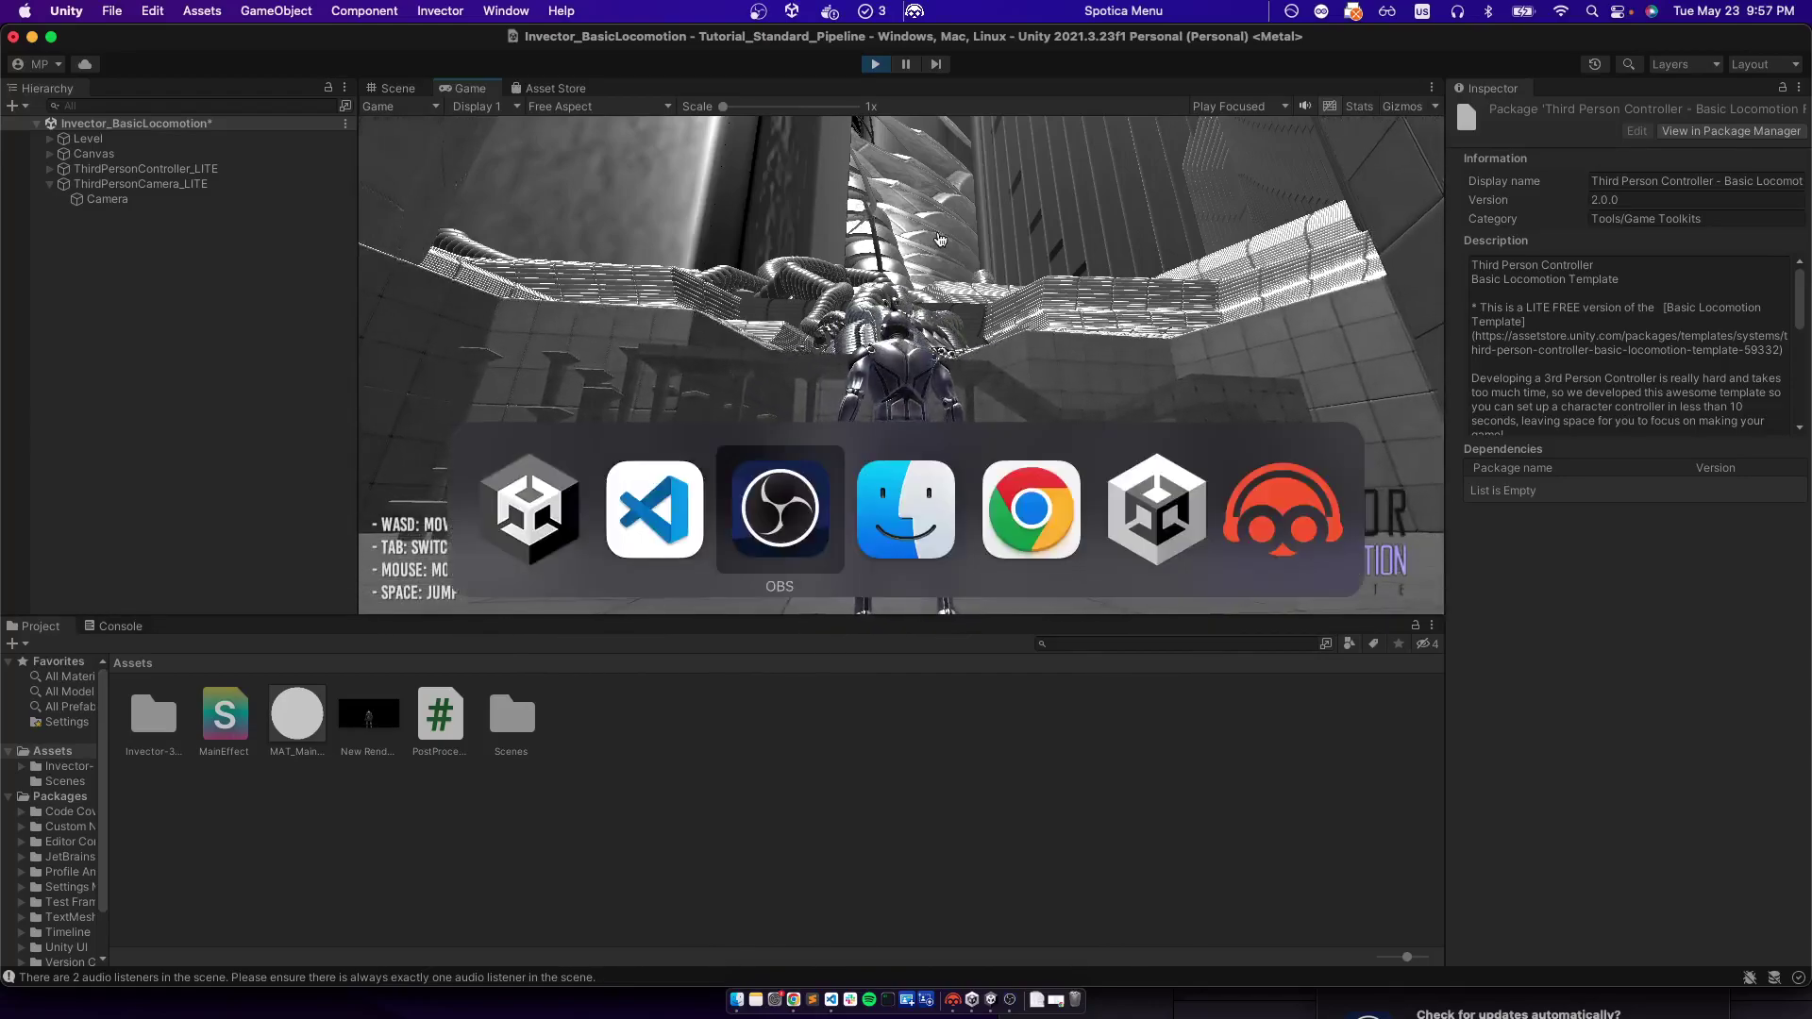
left_click(1717, 777)
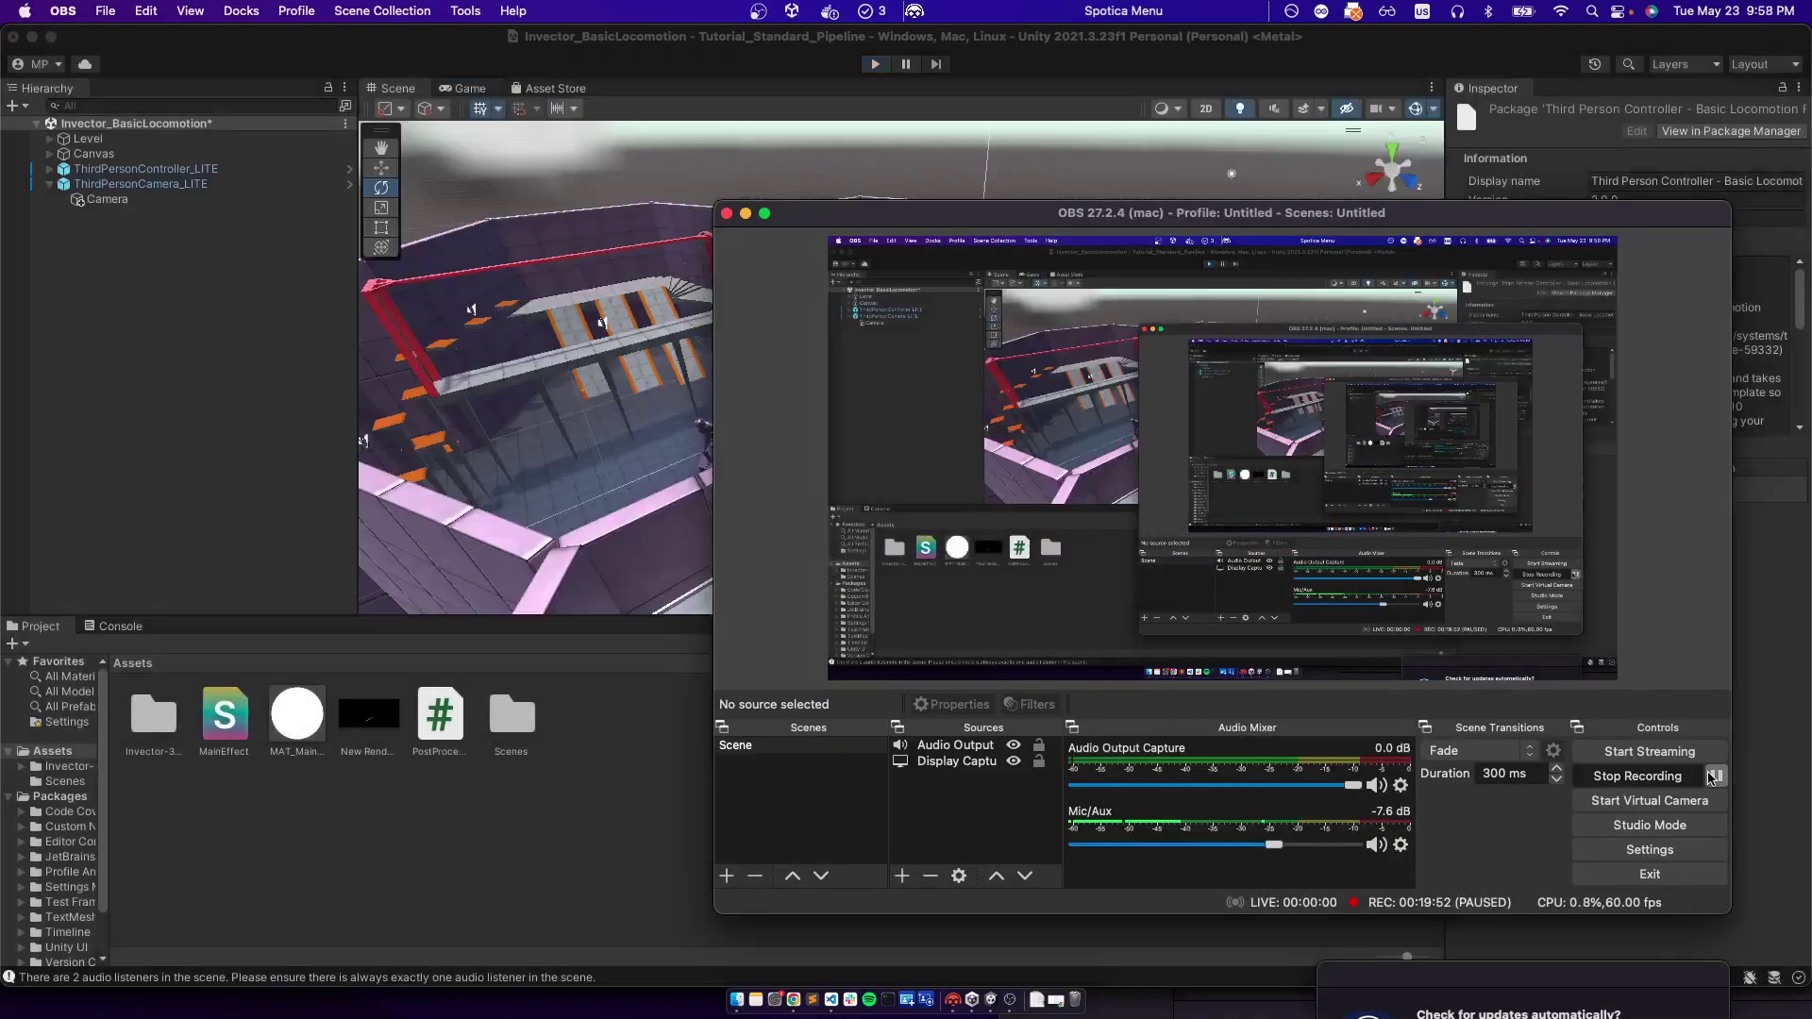
left_click(1717, 777)
left_click(1764, 811)
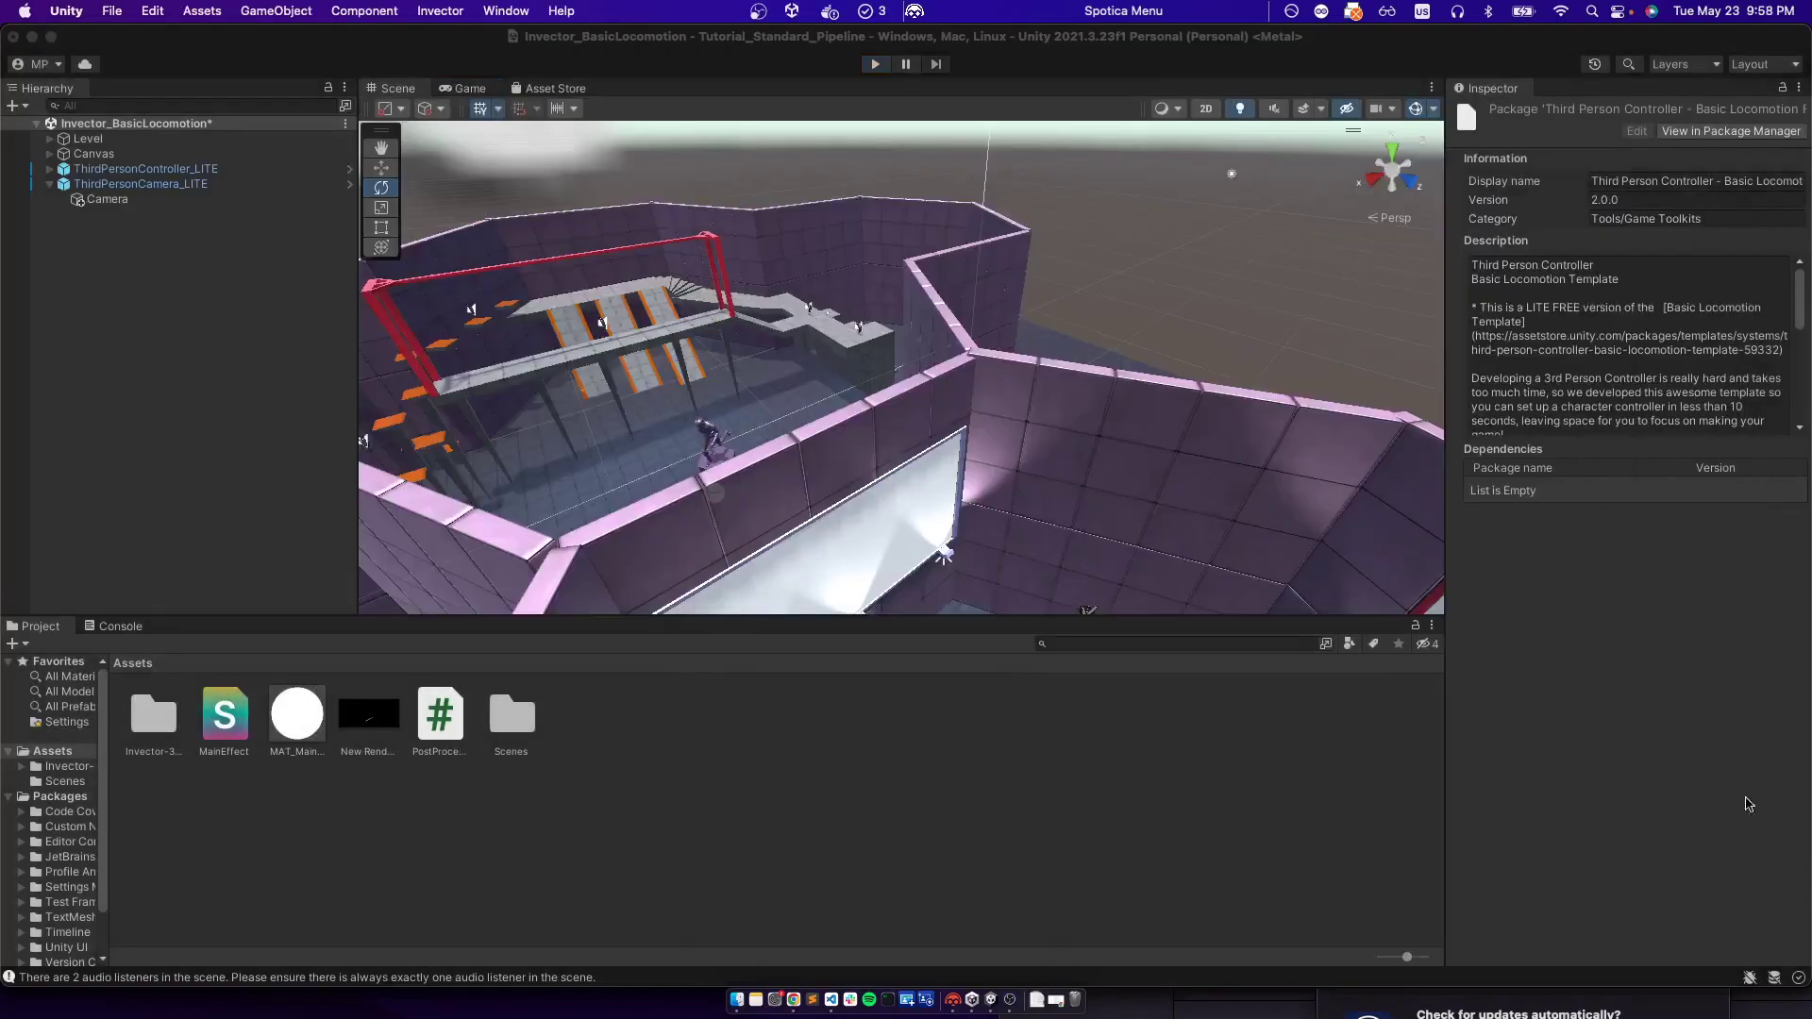
Set ThirdPersonCamera_LITE's Clear Flags to Solid Color and its Background to bright green (hex 0AFF00)
left_click(126, 188)
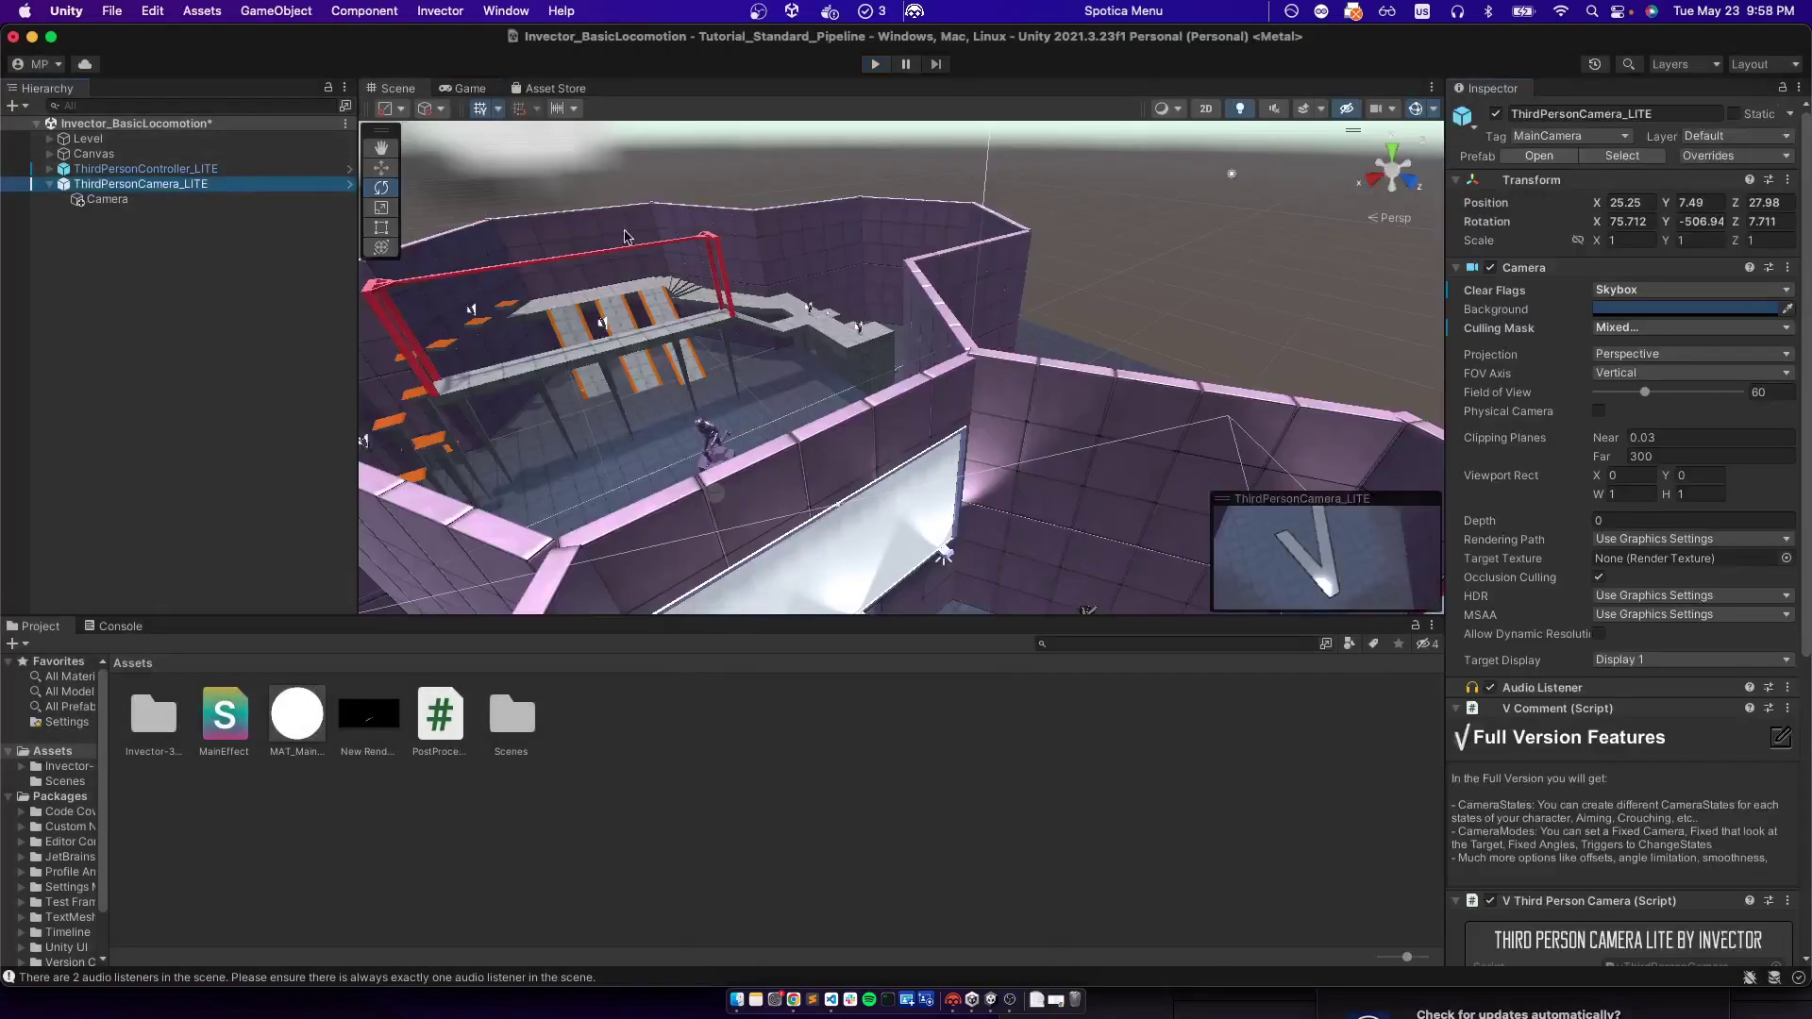
left_click(1645, 292)
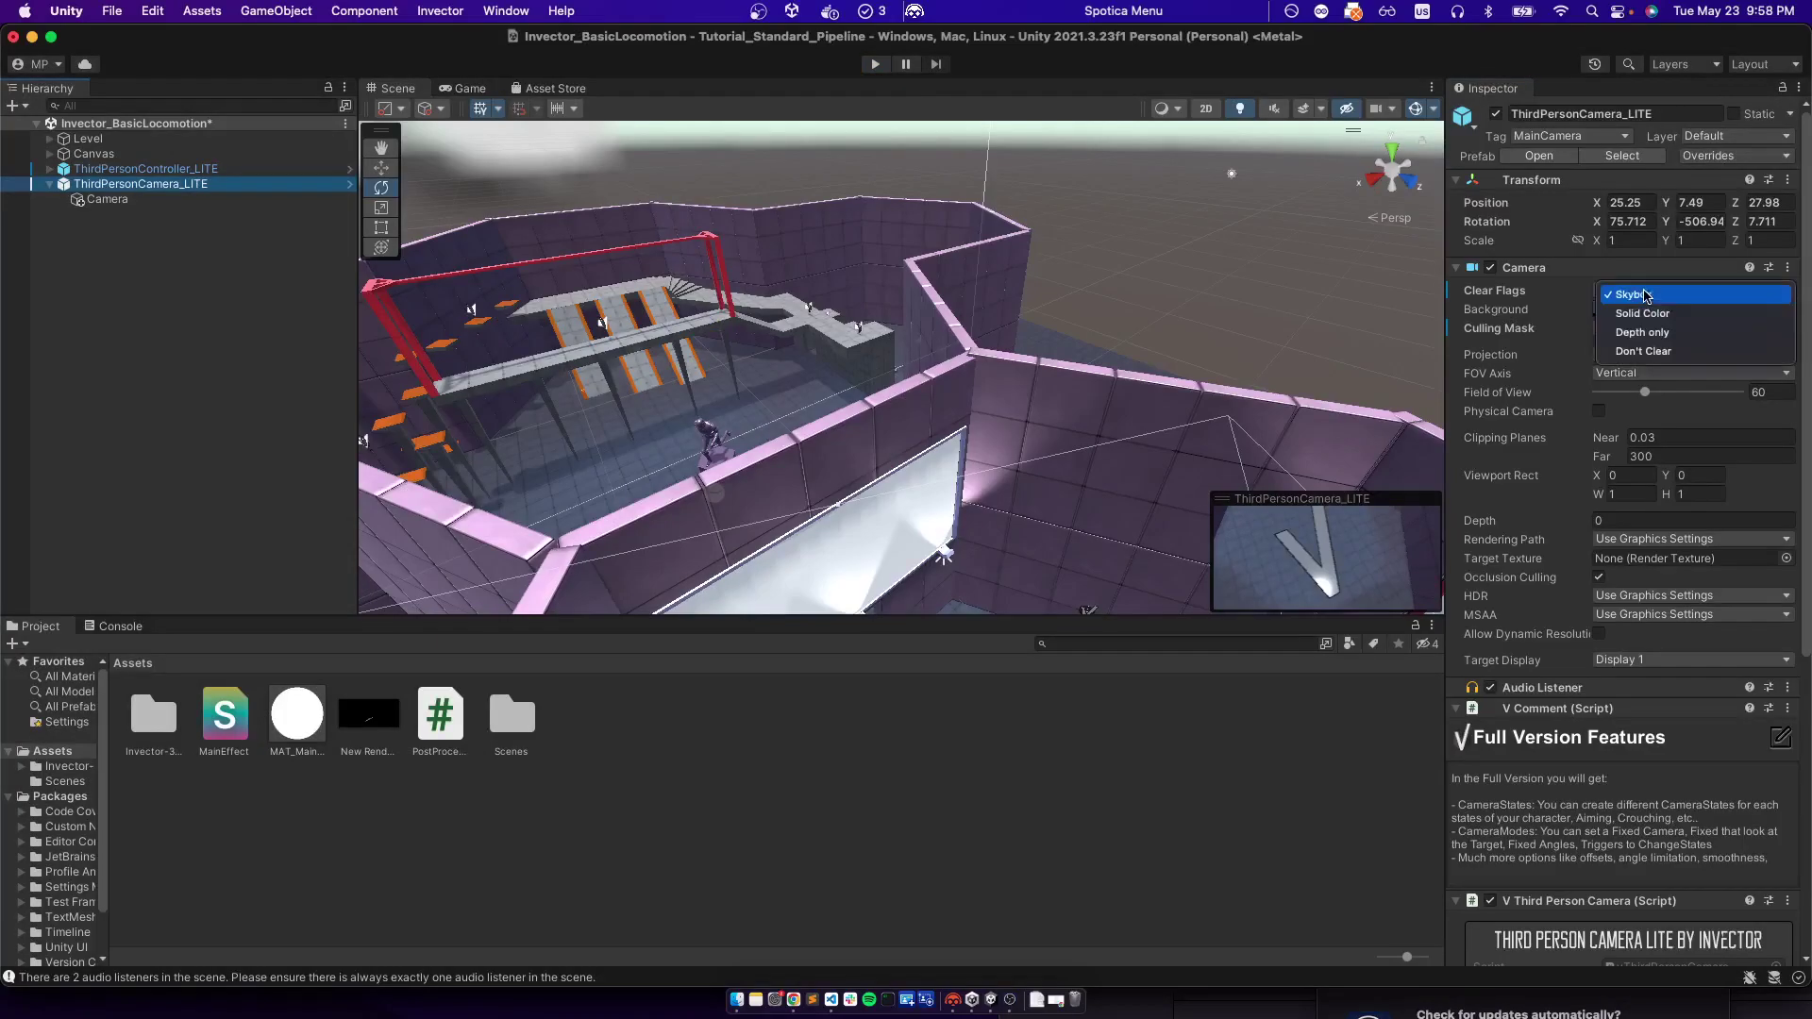
left_click(1642, 293)
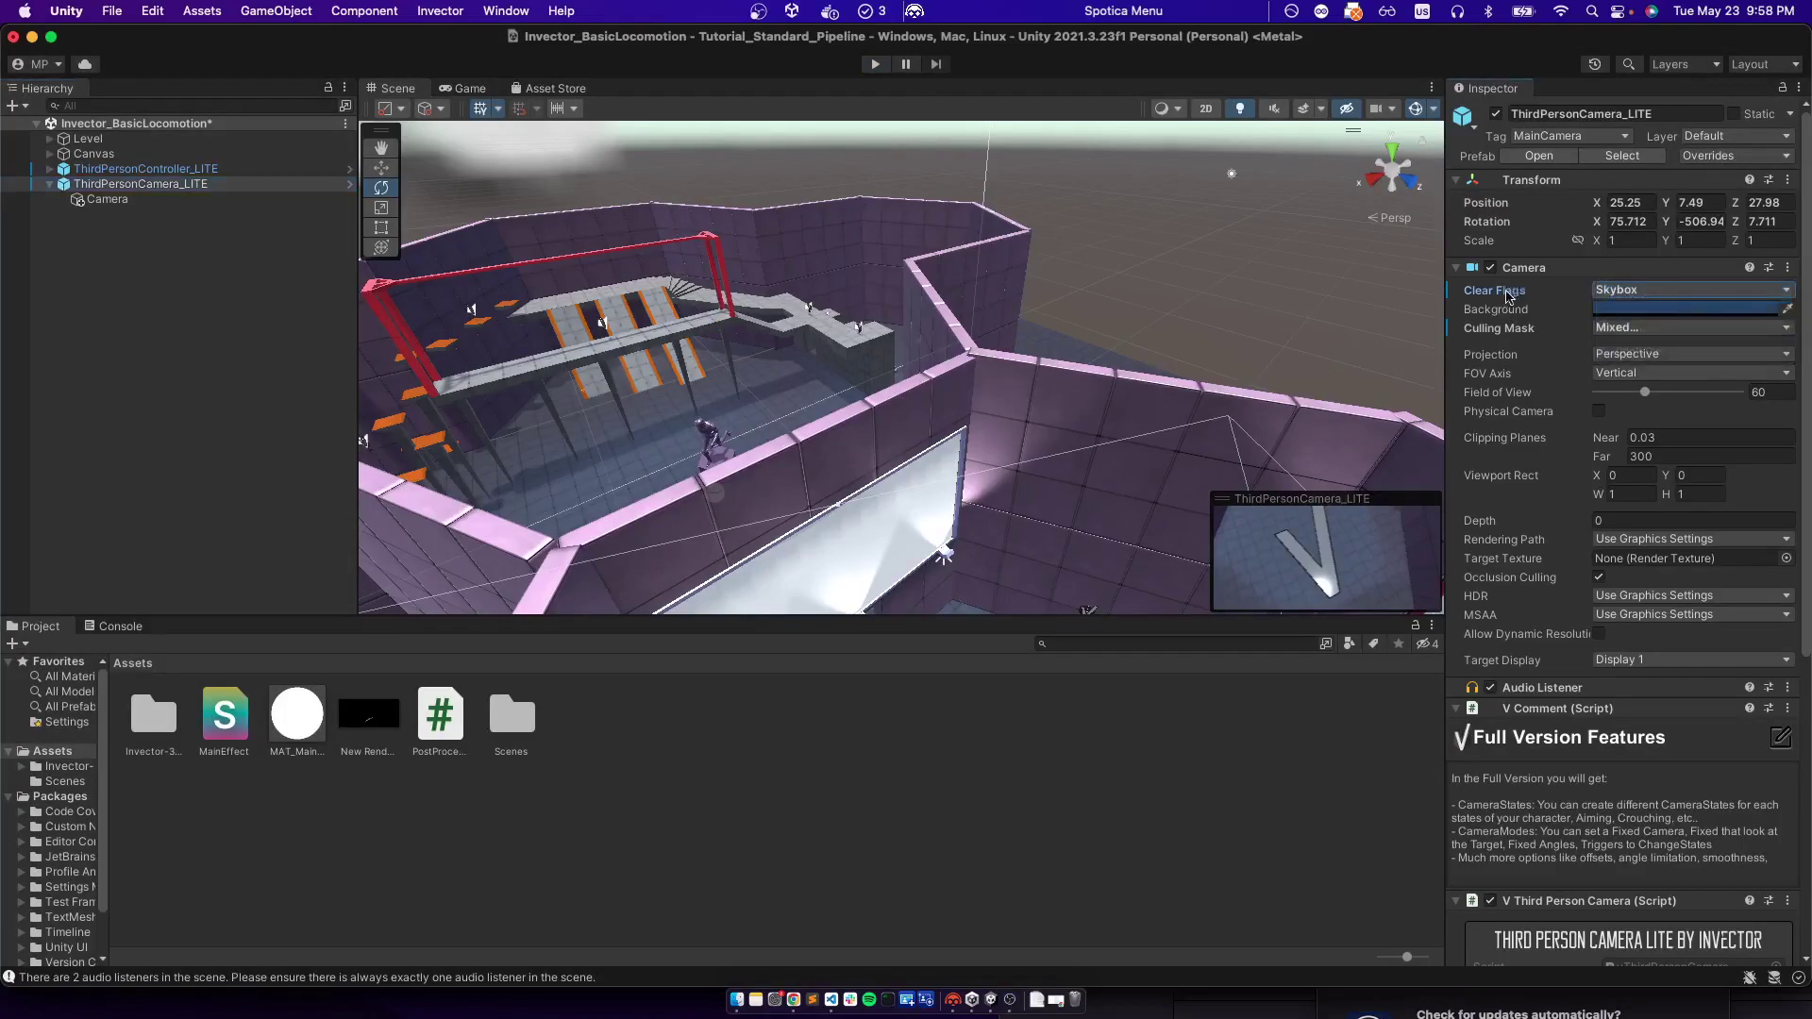
mouse_move(1508, 298)
left_click(1651, 292)
left_click(1647, 317)
left_click(1623, 310)
left_click_drag(1663, 377, 1690, 353)
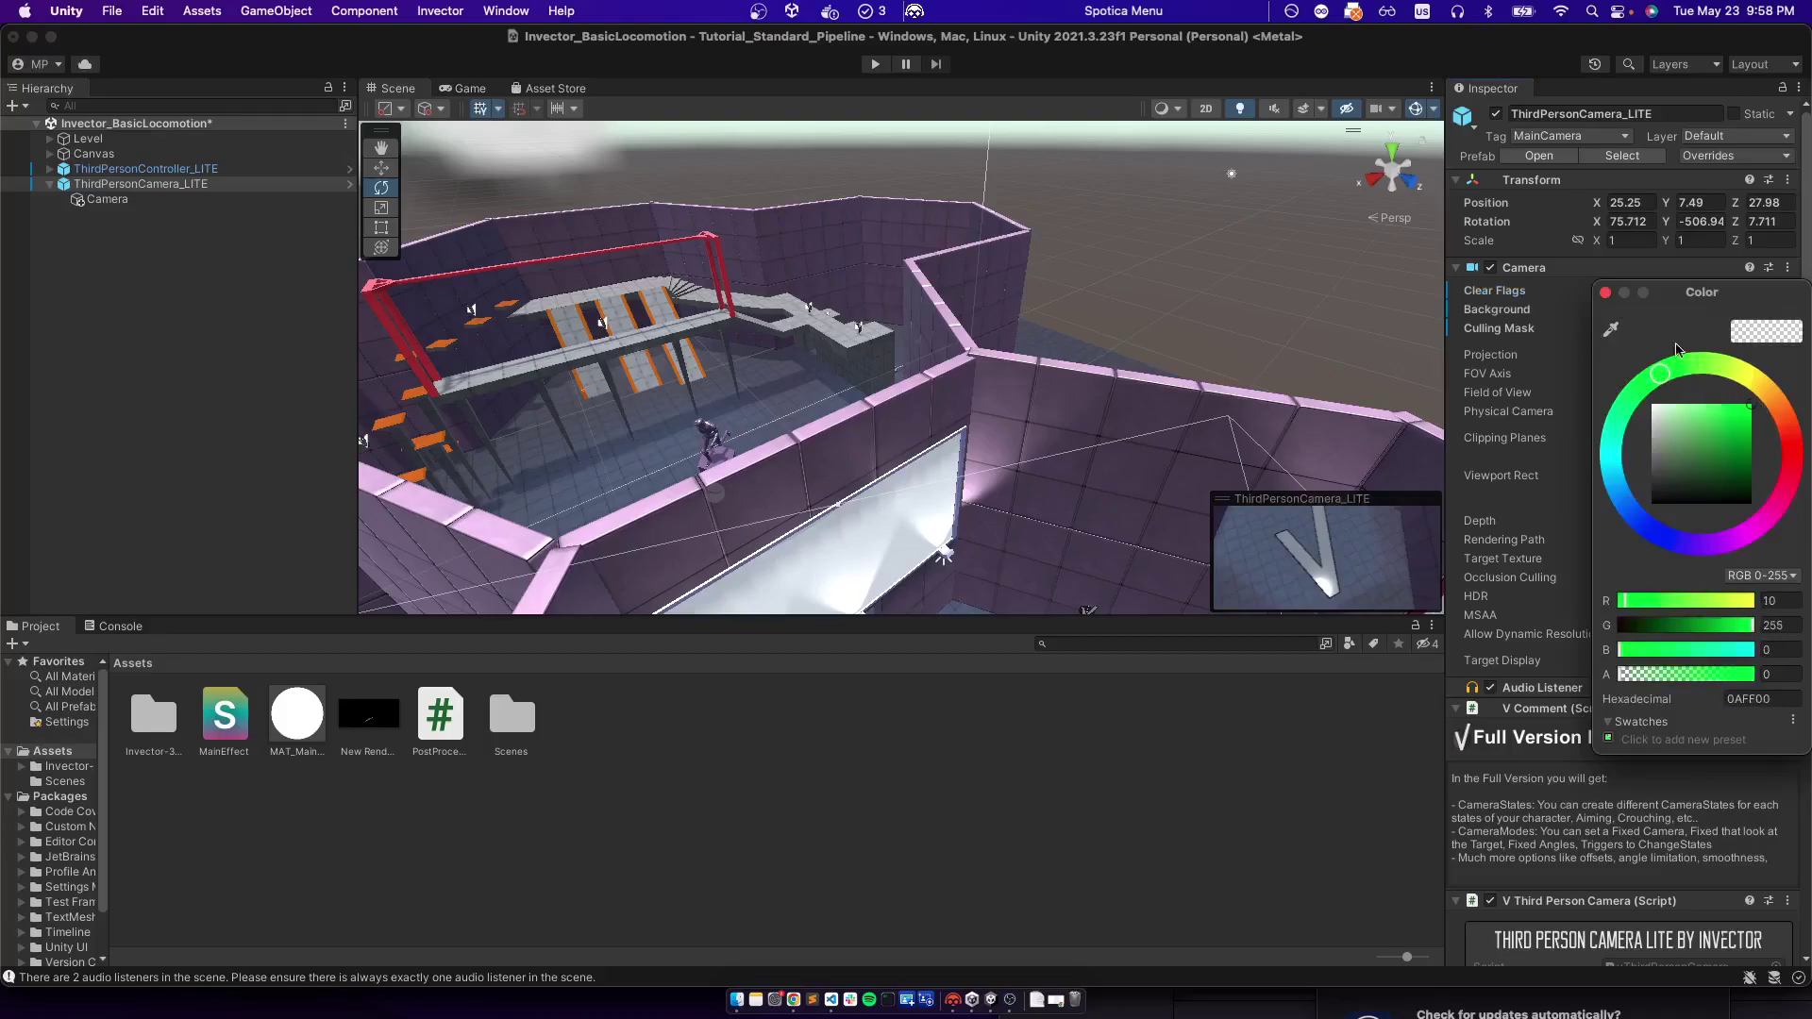
left_click(1606, 292)
Play the scene and set the MAT_MainEffect material's Black & White blend to 1
left_click(875, 64)
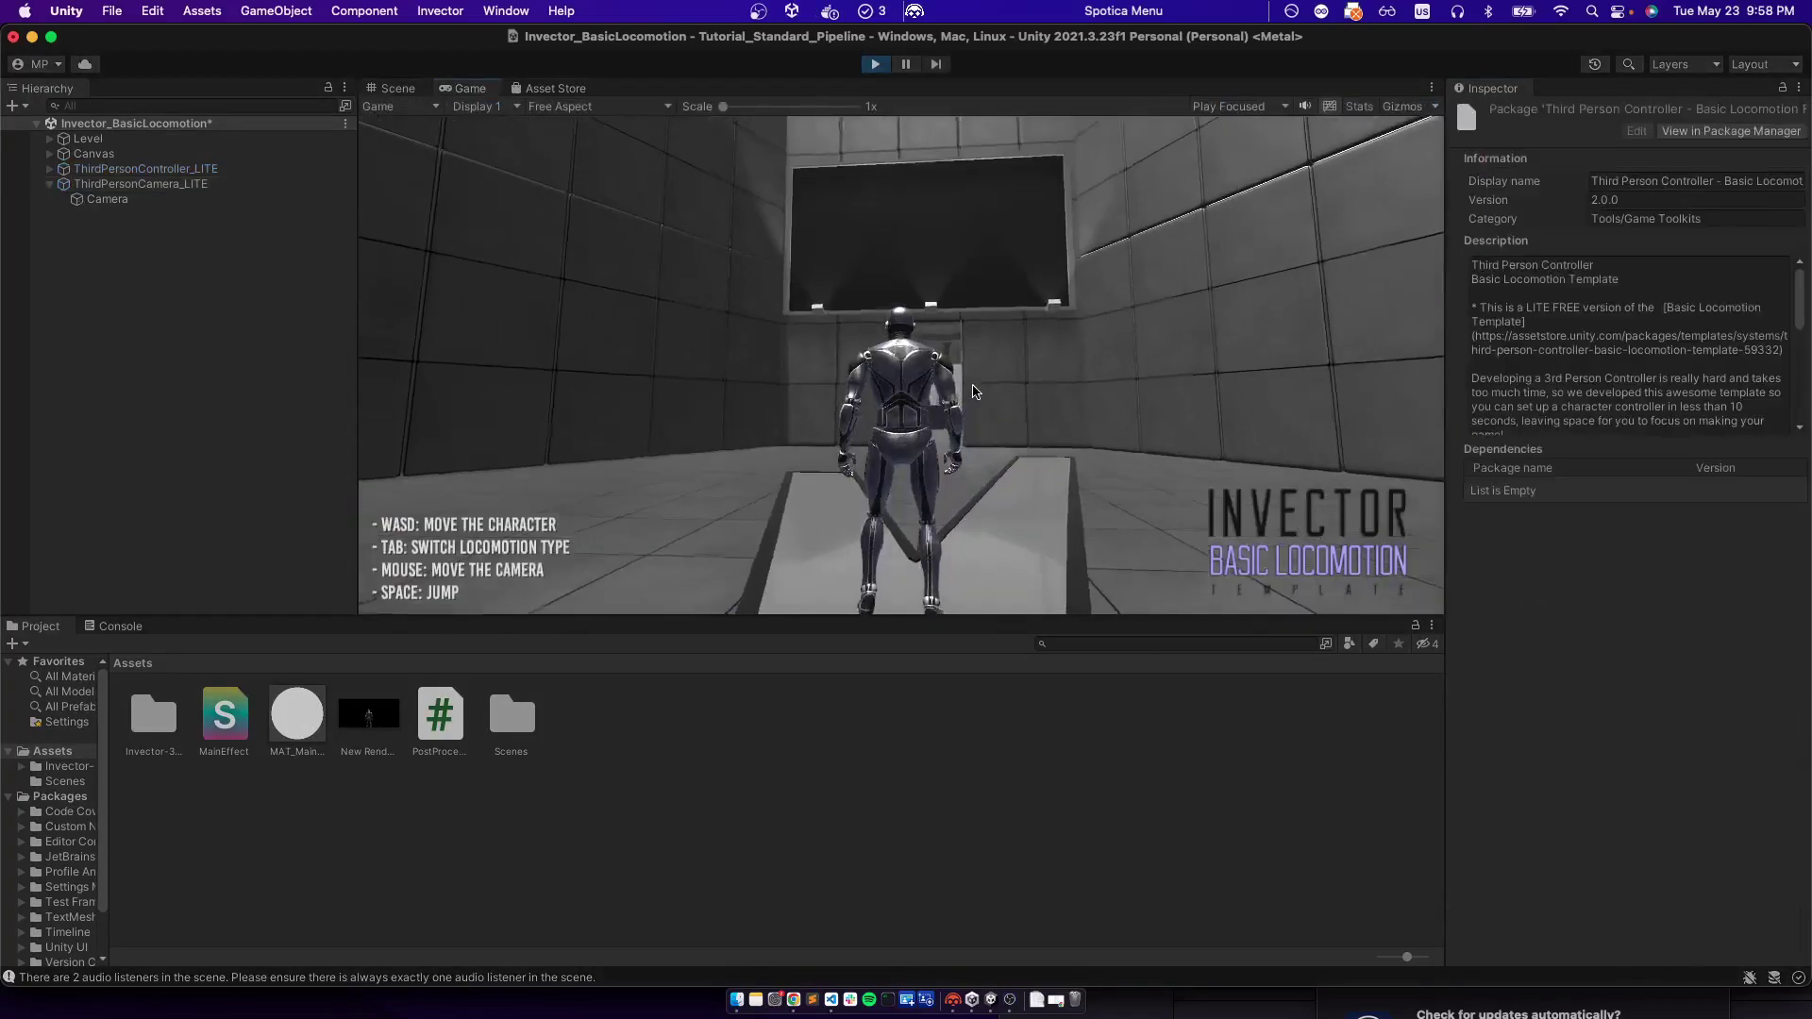
key("w")
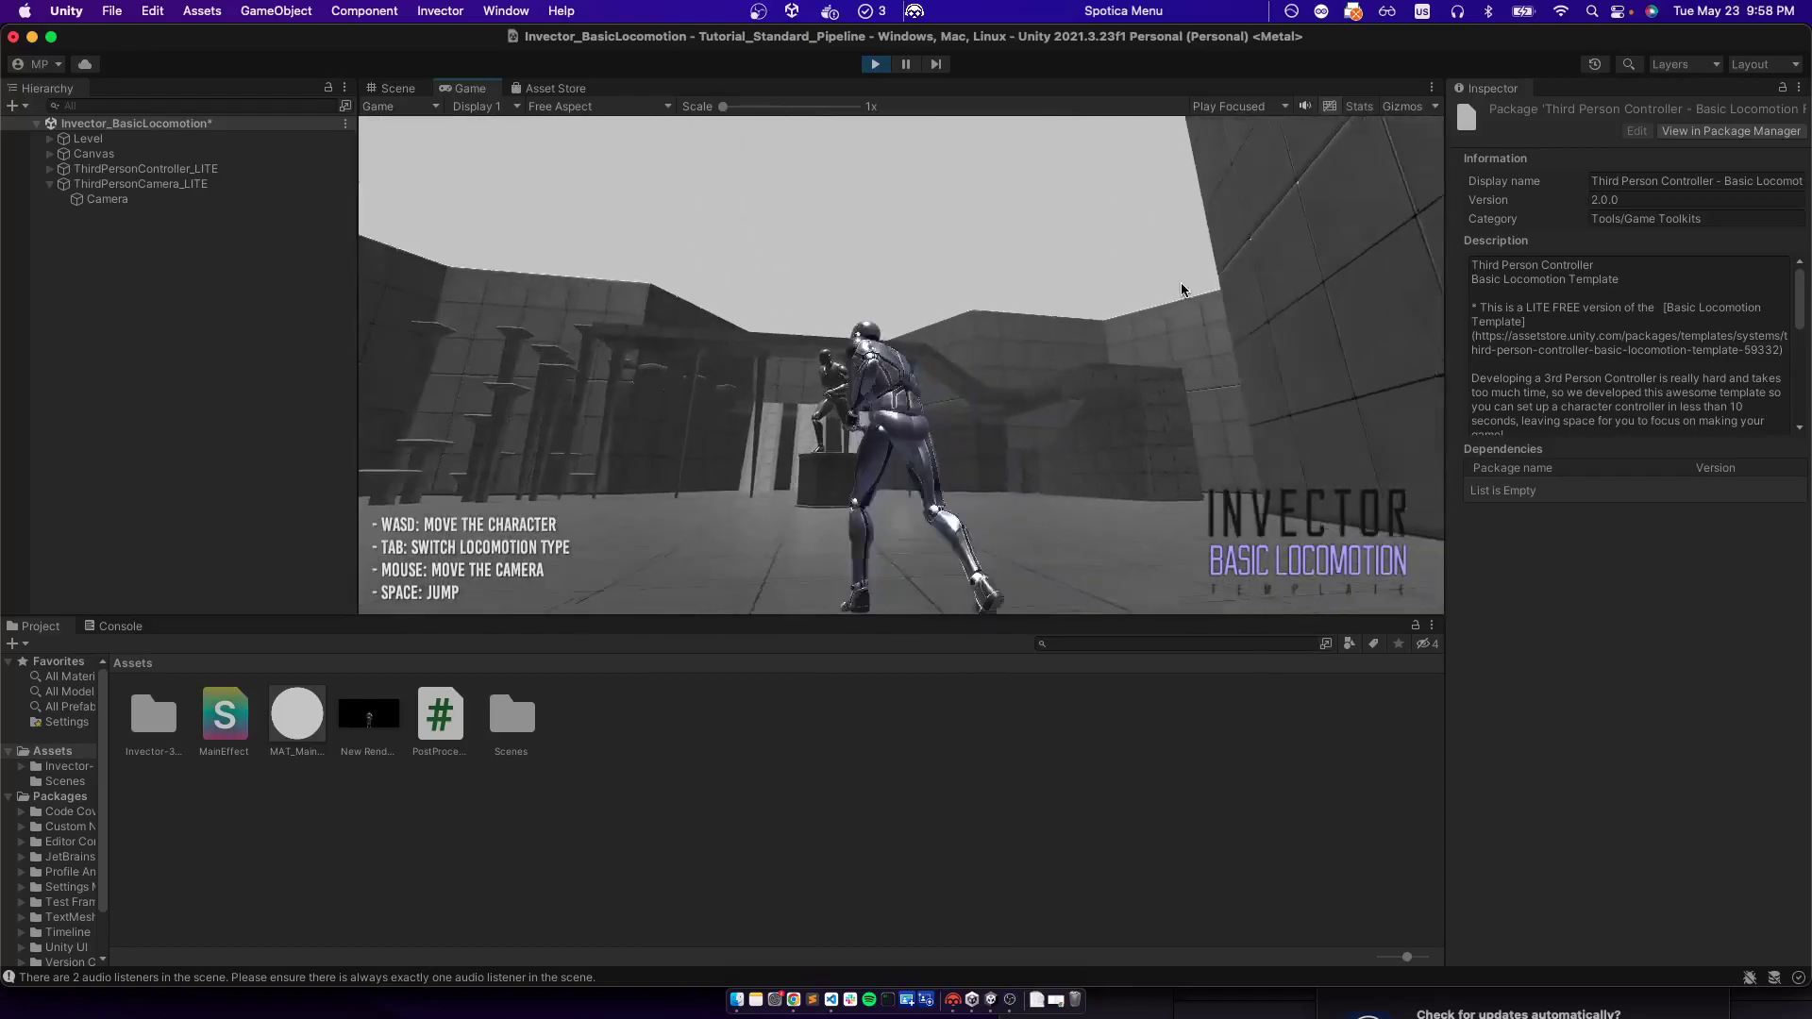
left_click(296, 714)
left_click_drag(1738, 299, 1791, 286)
Run and jump the character around the statue in the open area to examine the black-and-white background against the sky
key("w")
key("d")
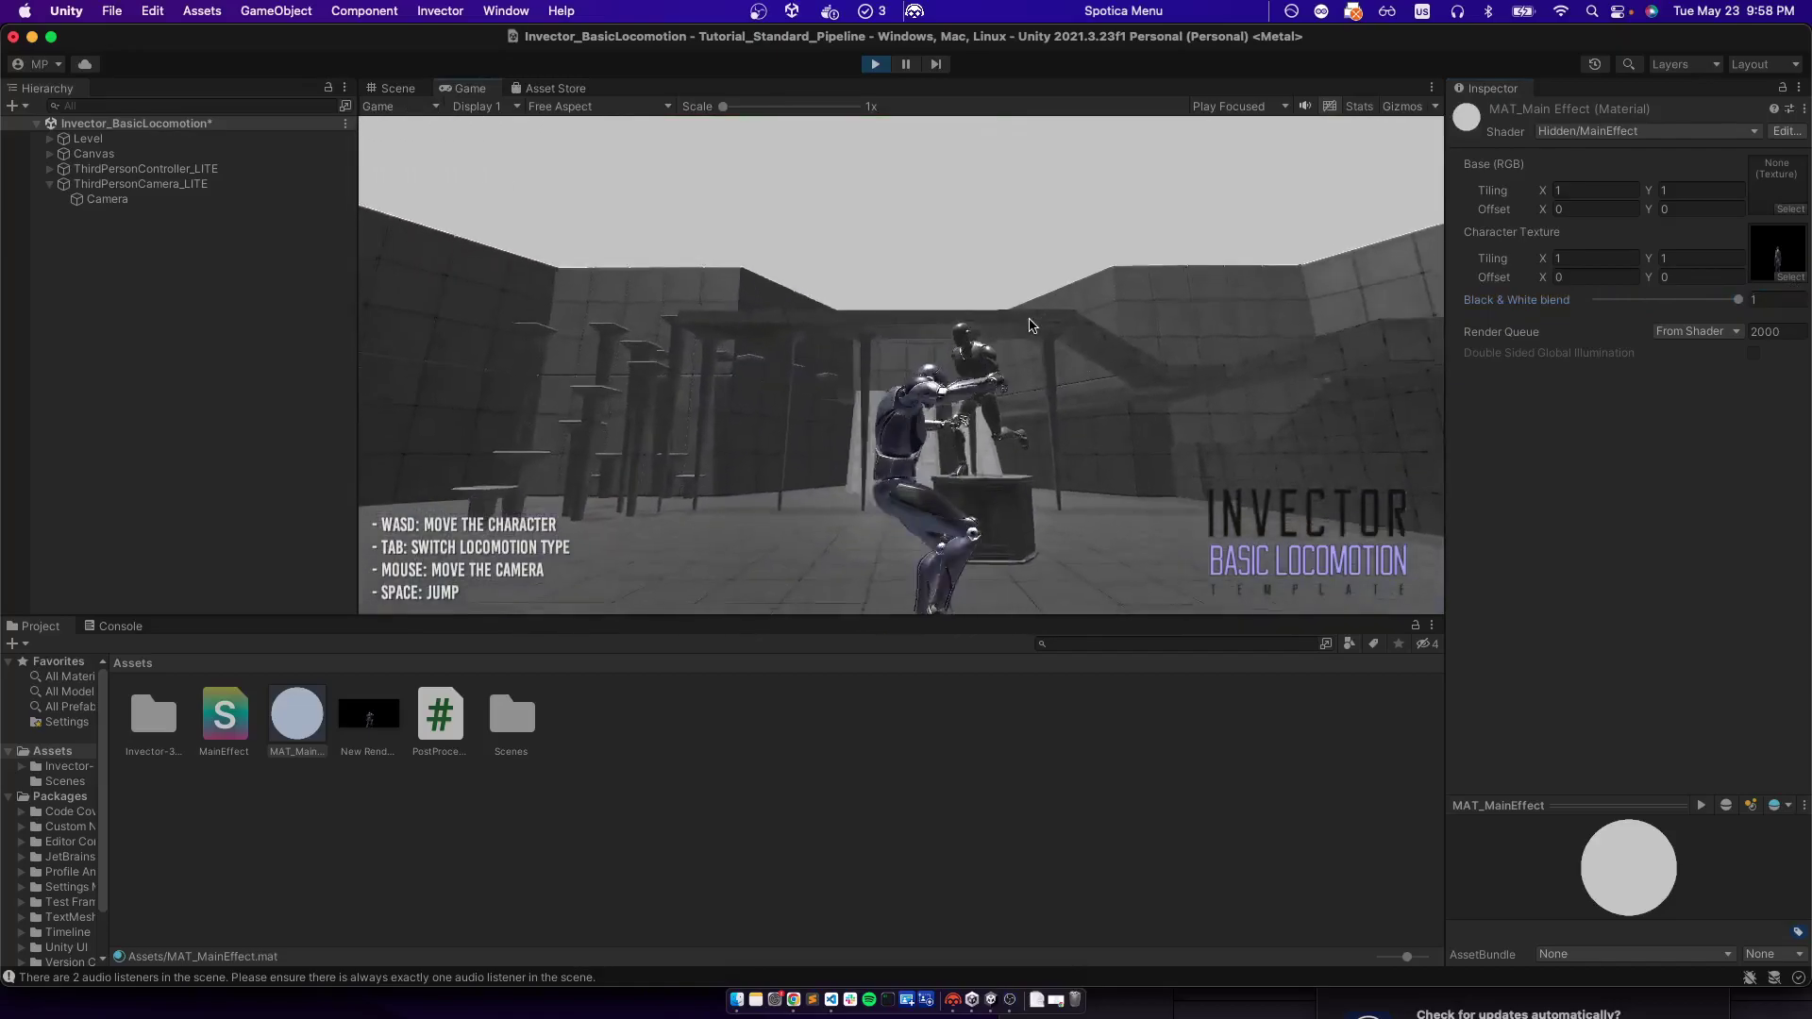
key("s")
key("d")
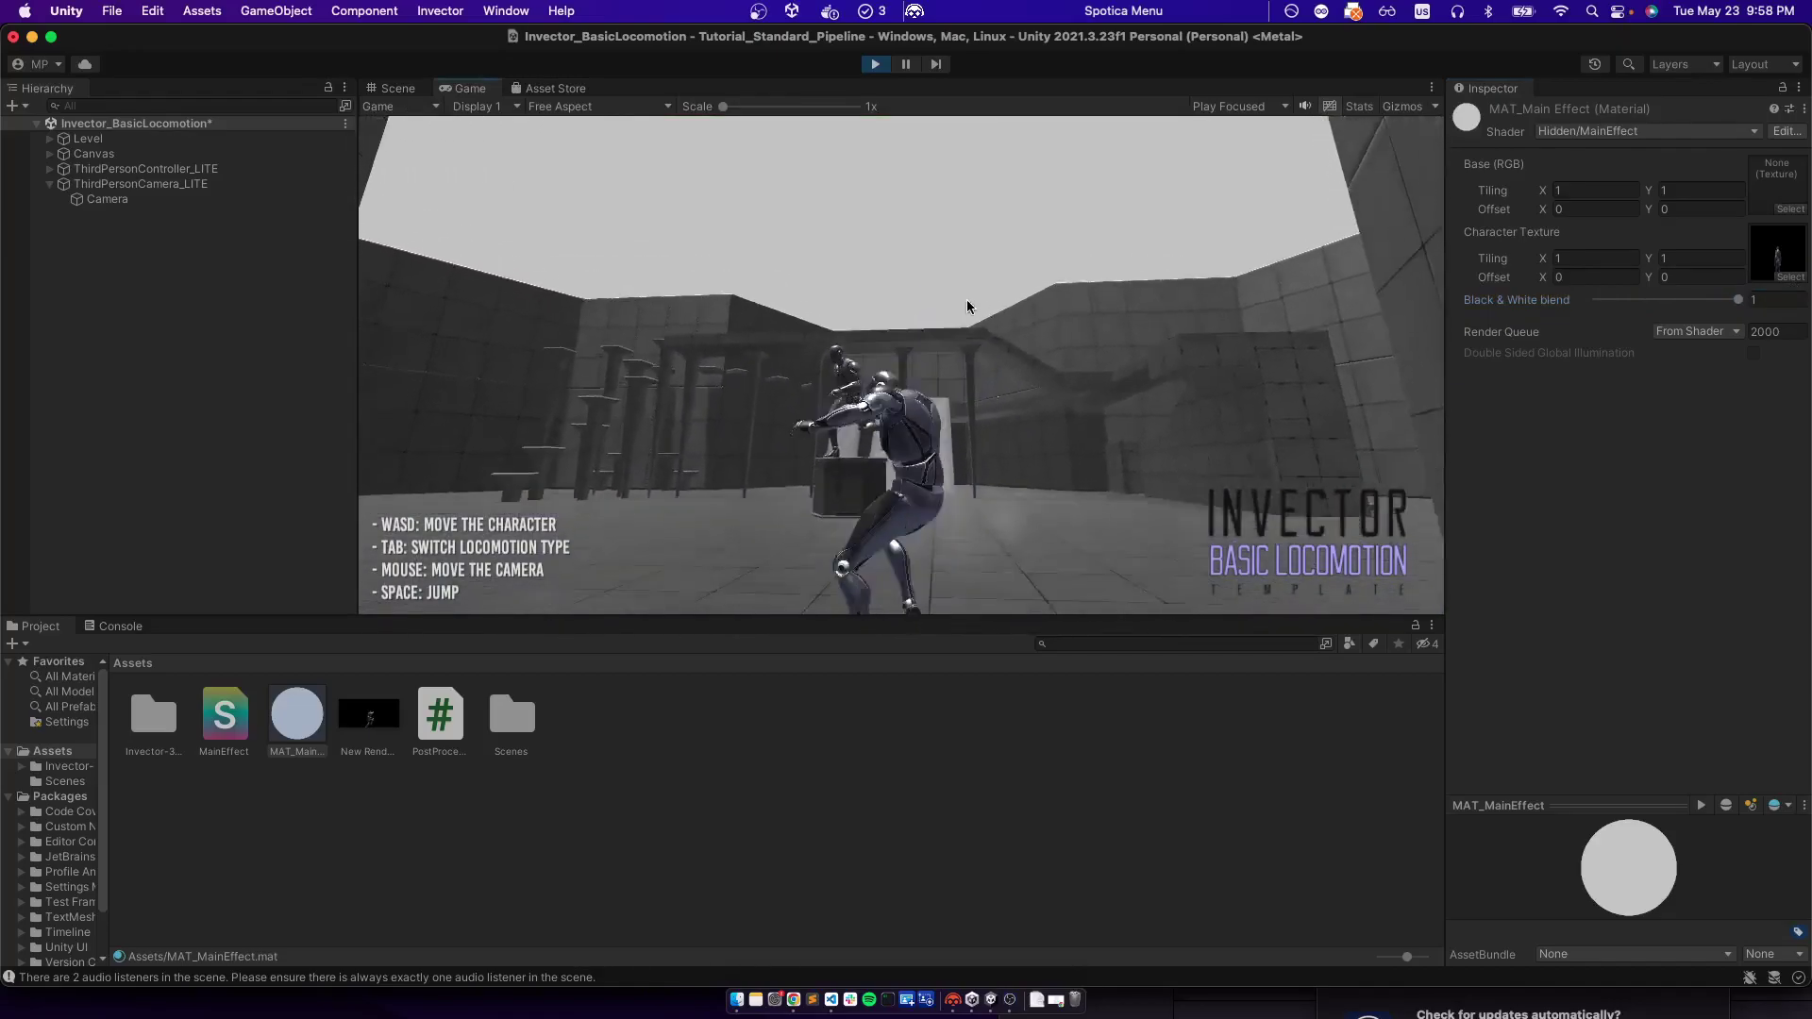
key("a")
key("d")
key("a")
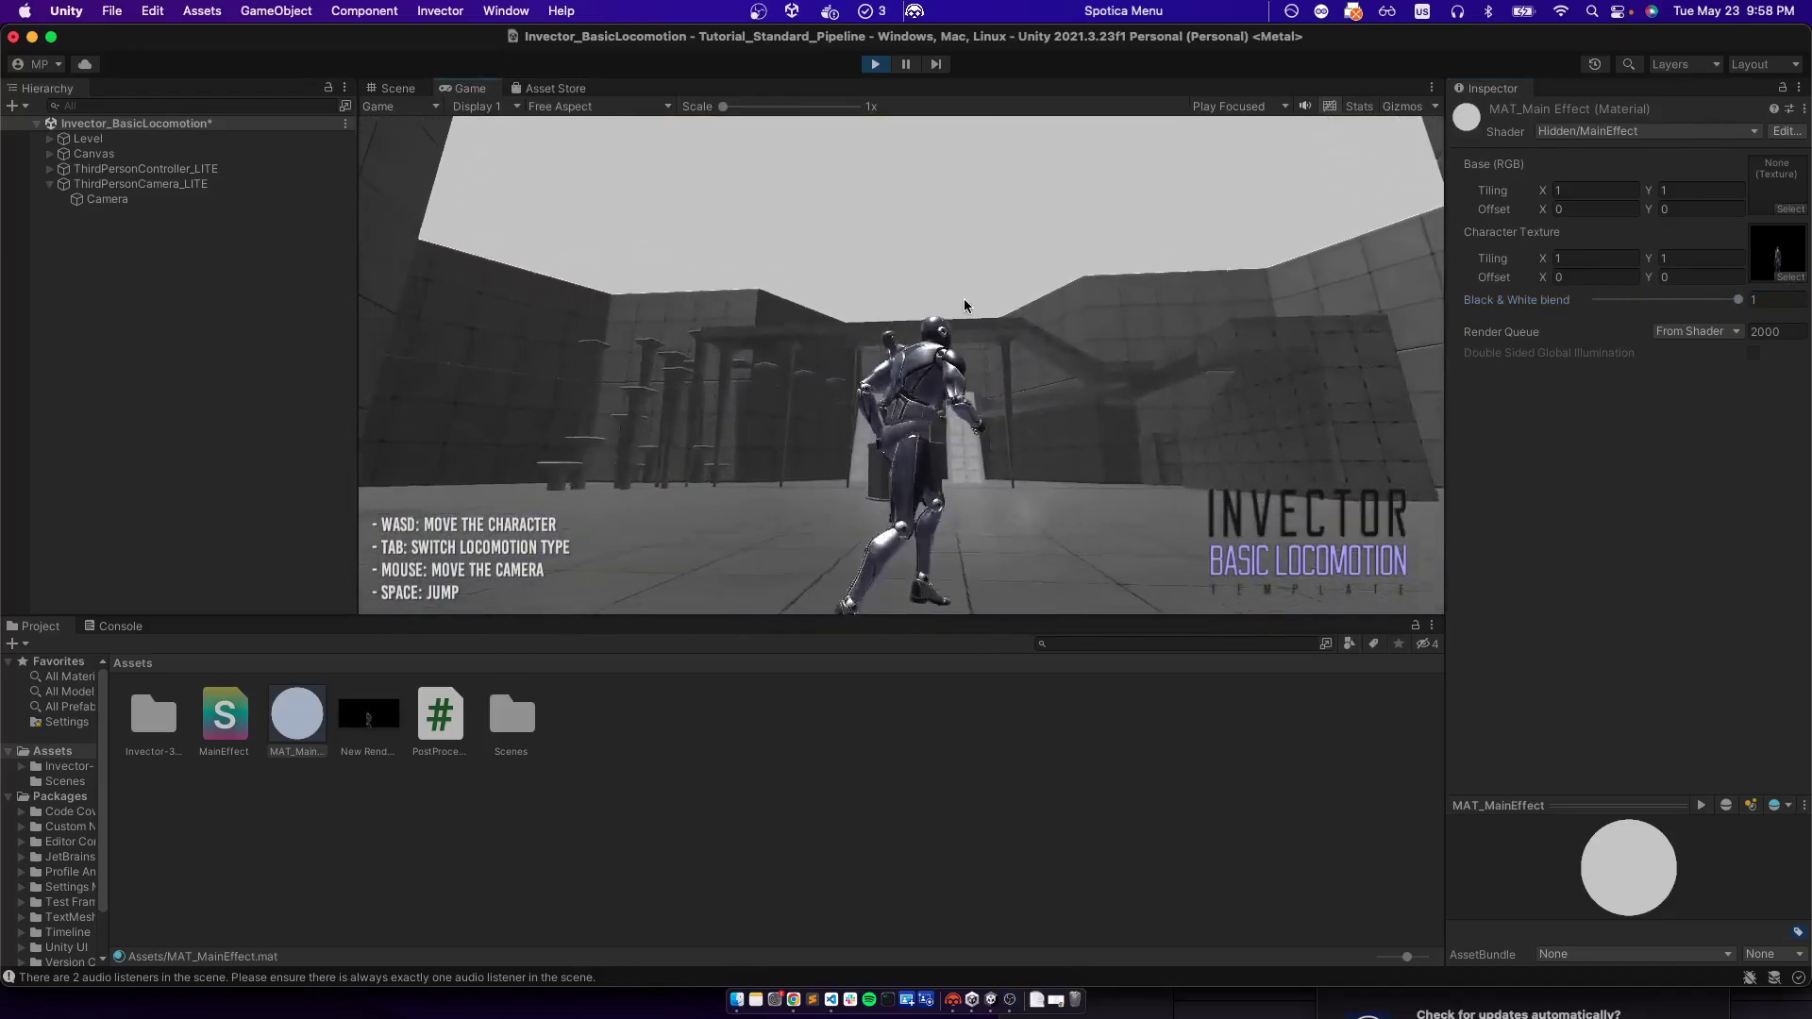
key("s")
key("a")
key("w")
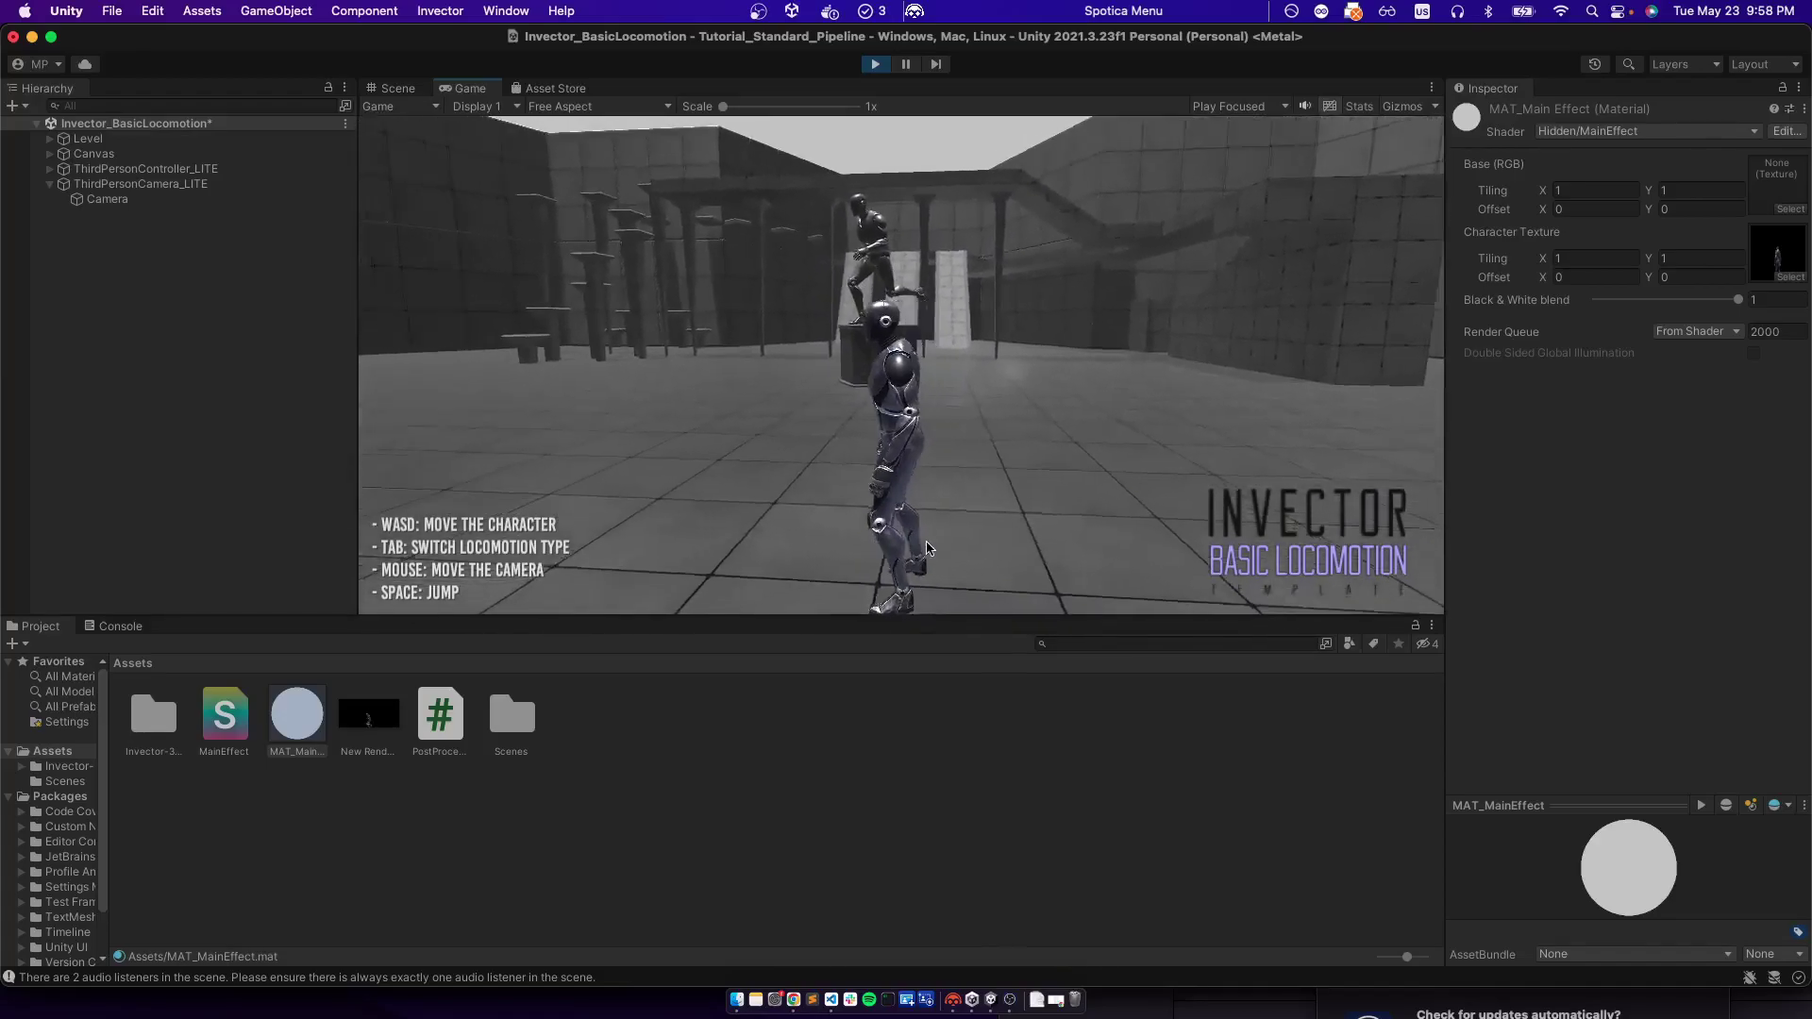
key("a")
key("d")
key("w")
key("a")
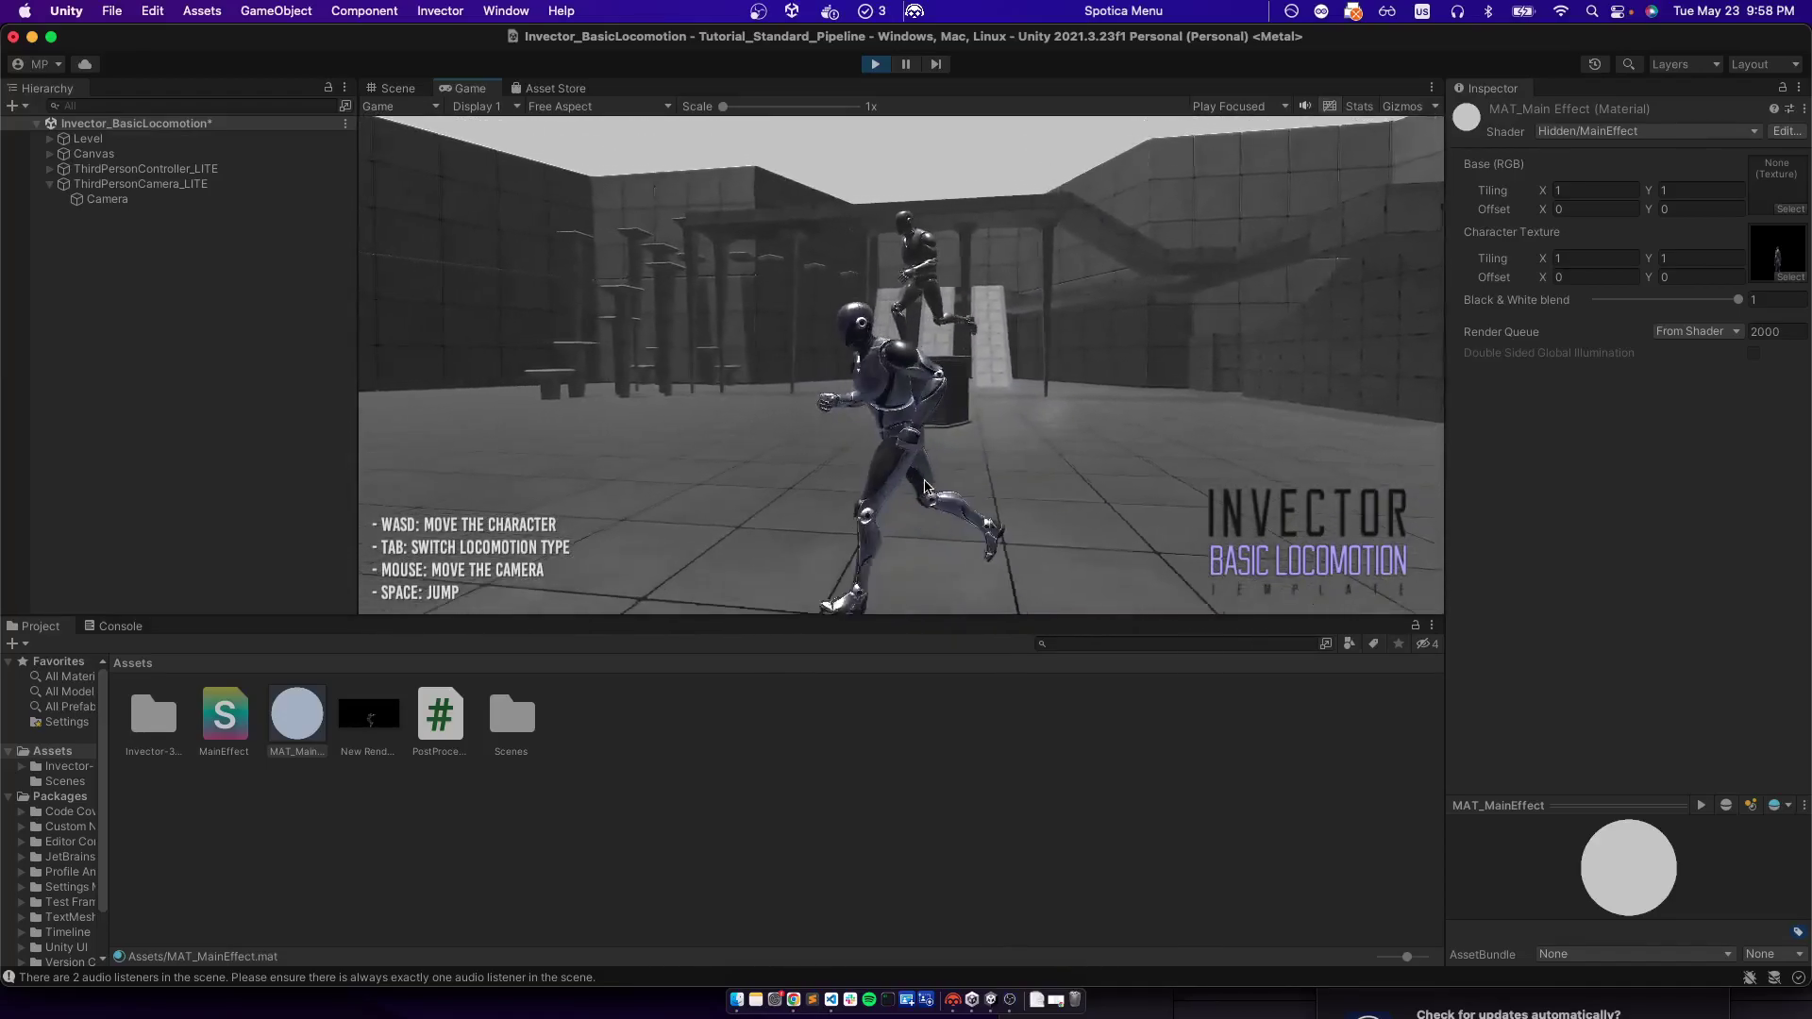
key("w")
key("space")
key("d")
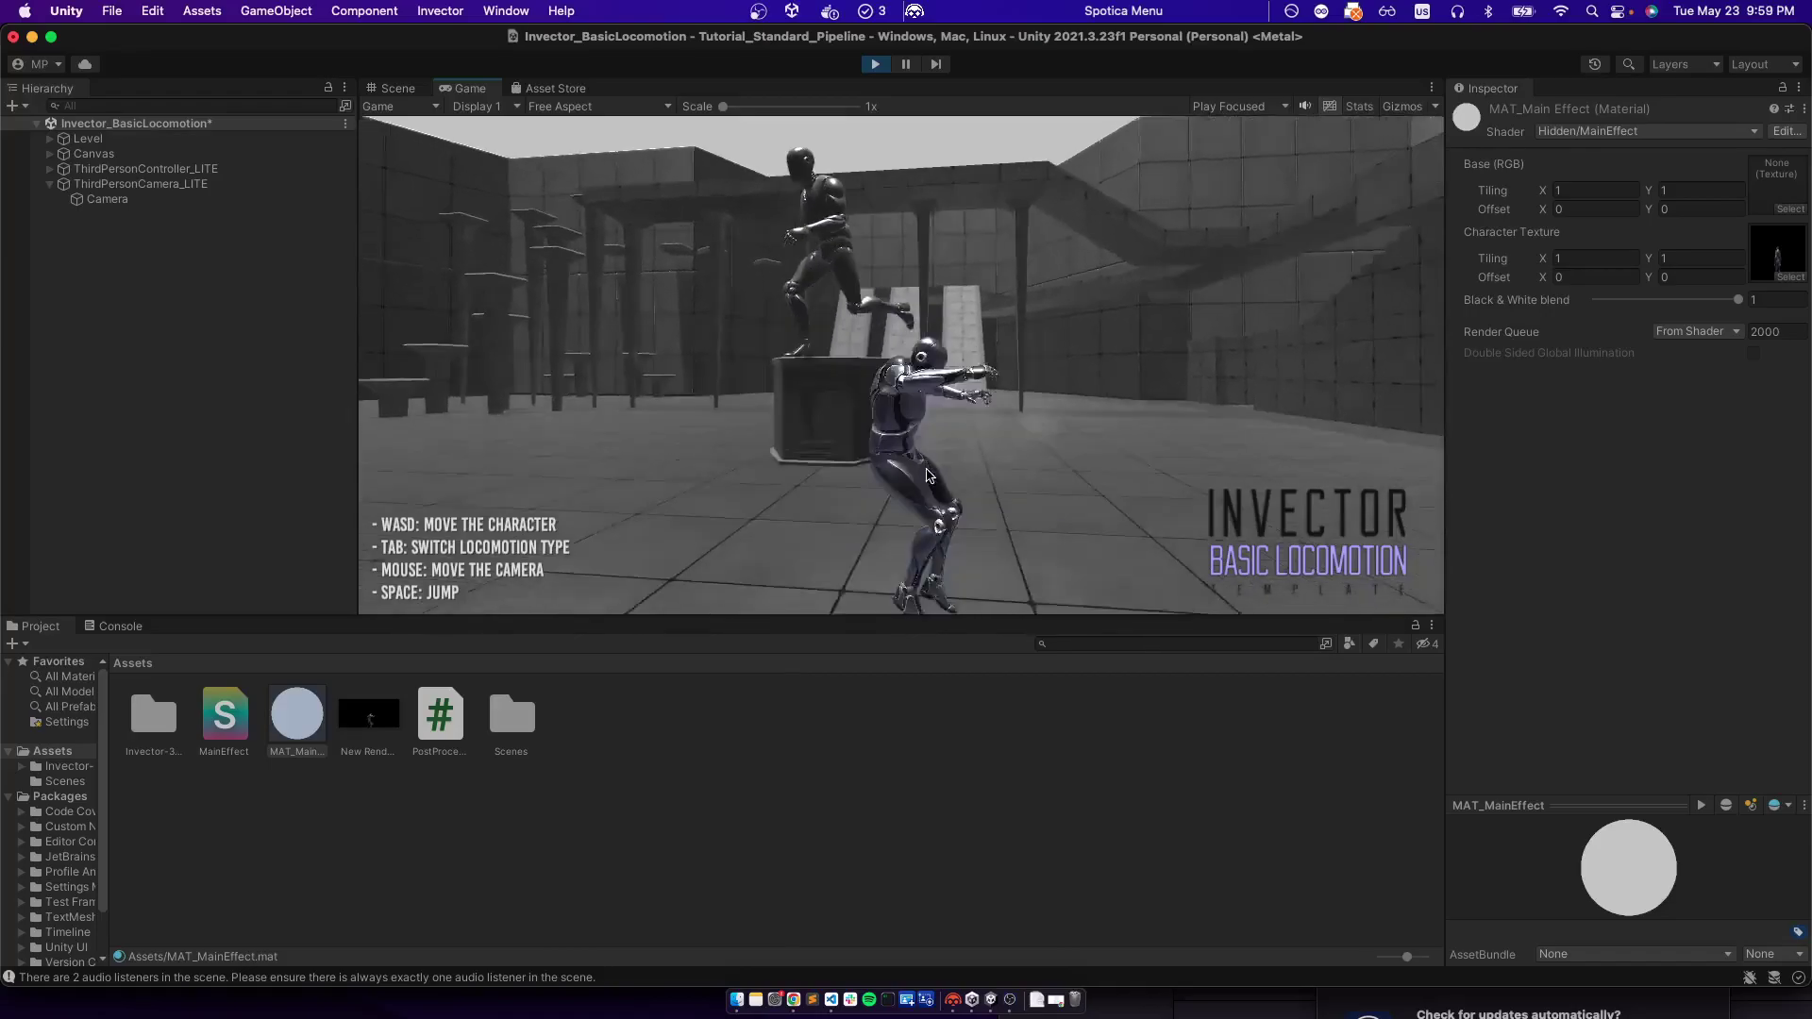
key("s")
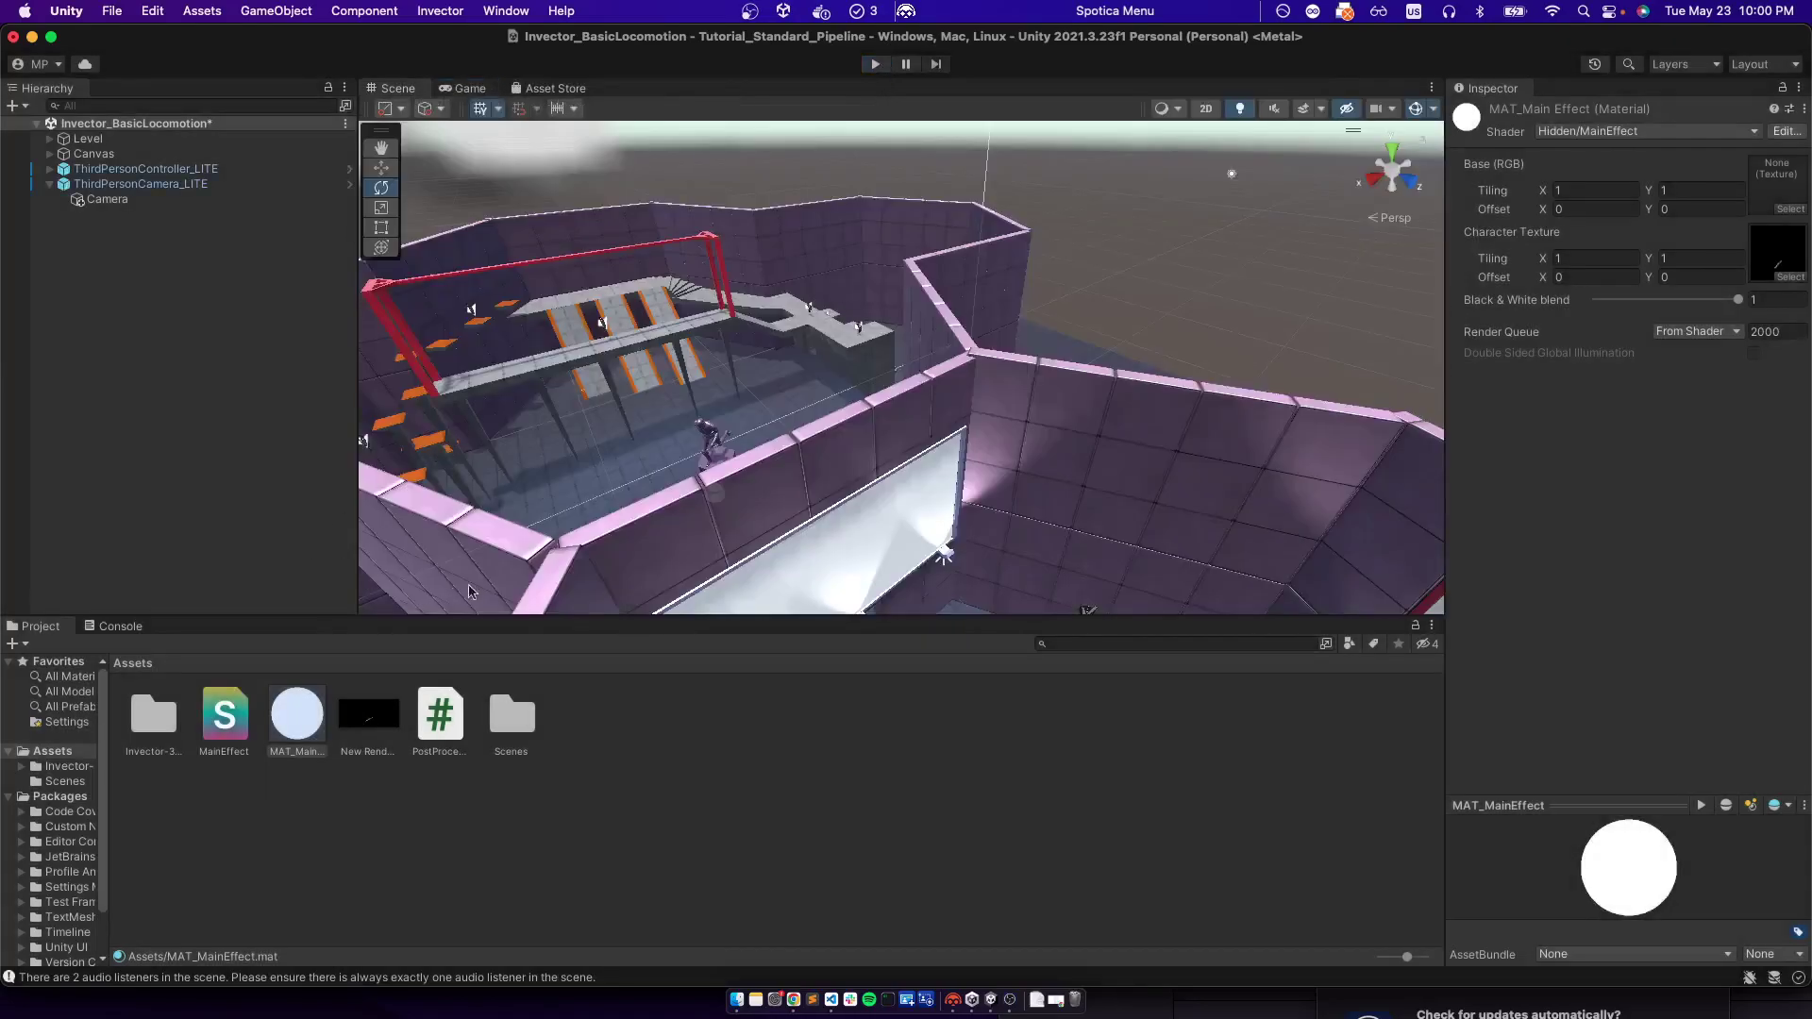
Create a new image effect shader named SinDistortion in the Assets folder
left_click(803, 869)
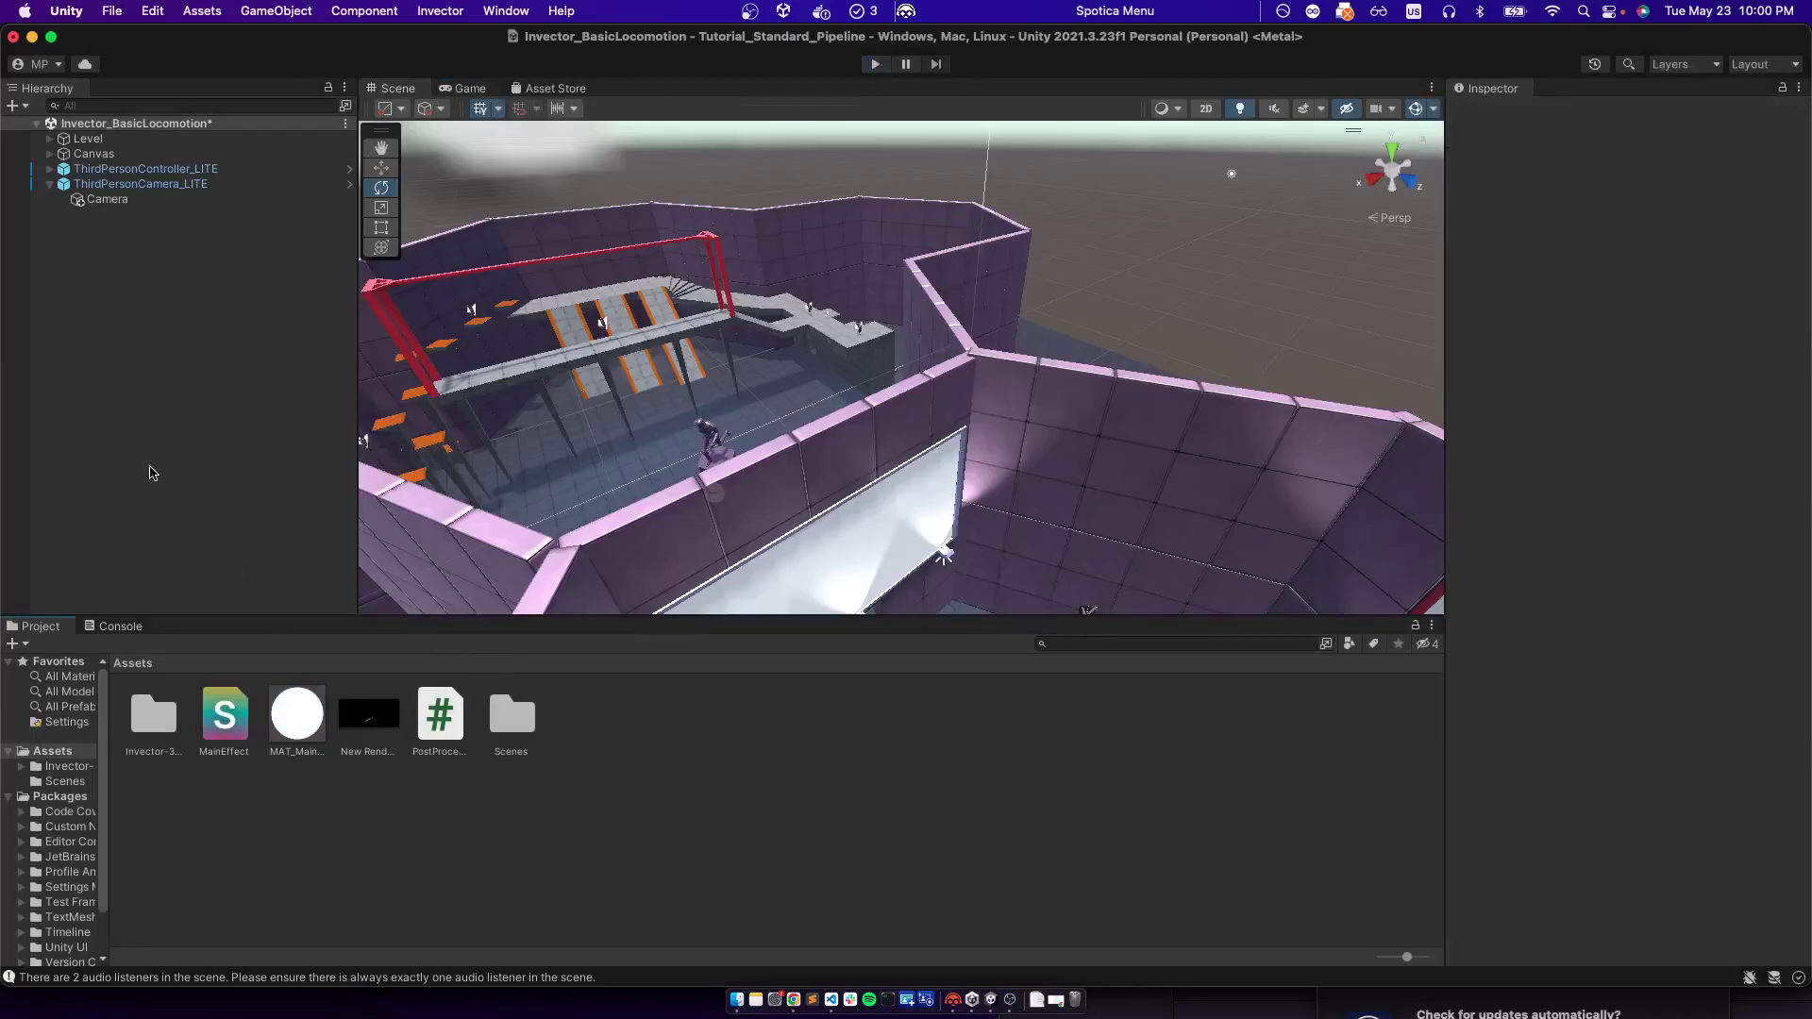
right_click(647, 798)
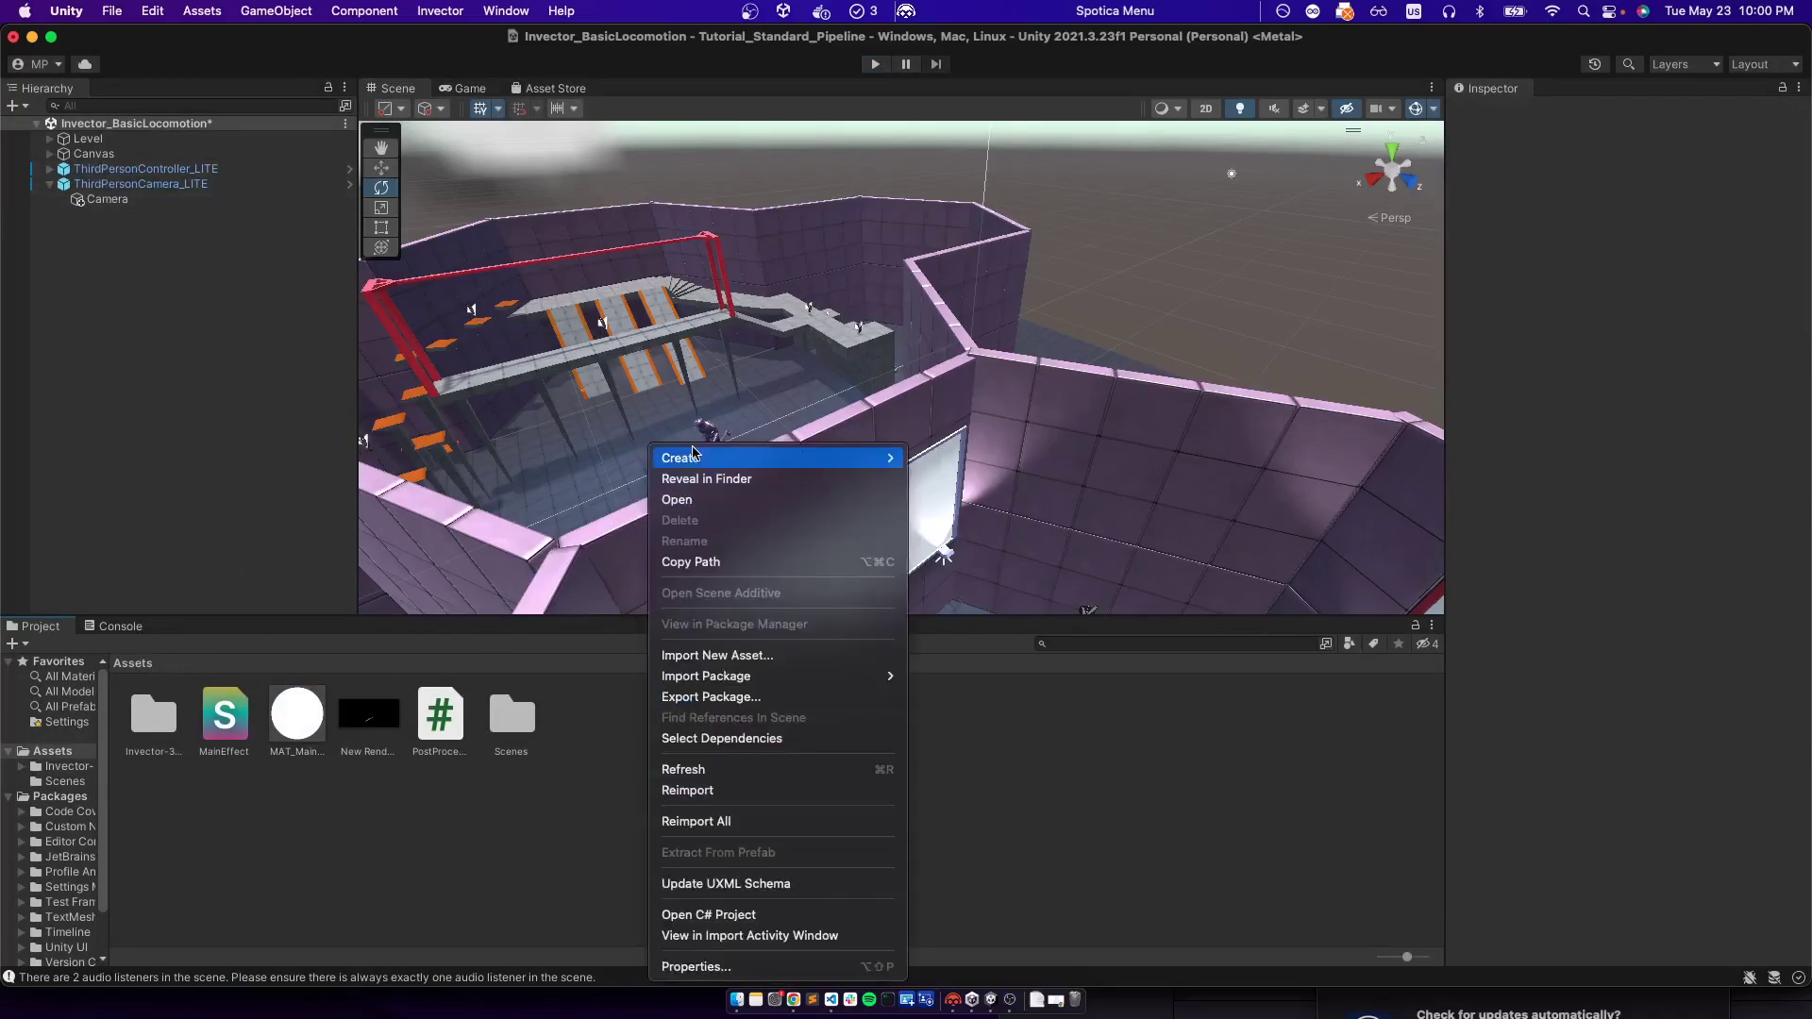
mouse_move(691, 453)
mouse_move(1011, 157)
left_click(1218, 178)
type("S")
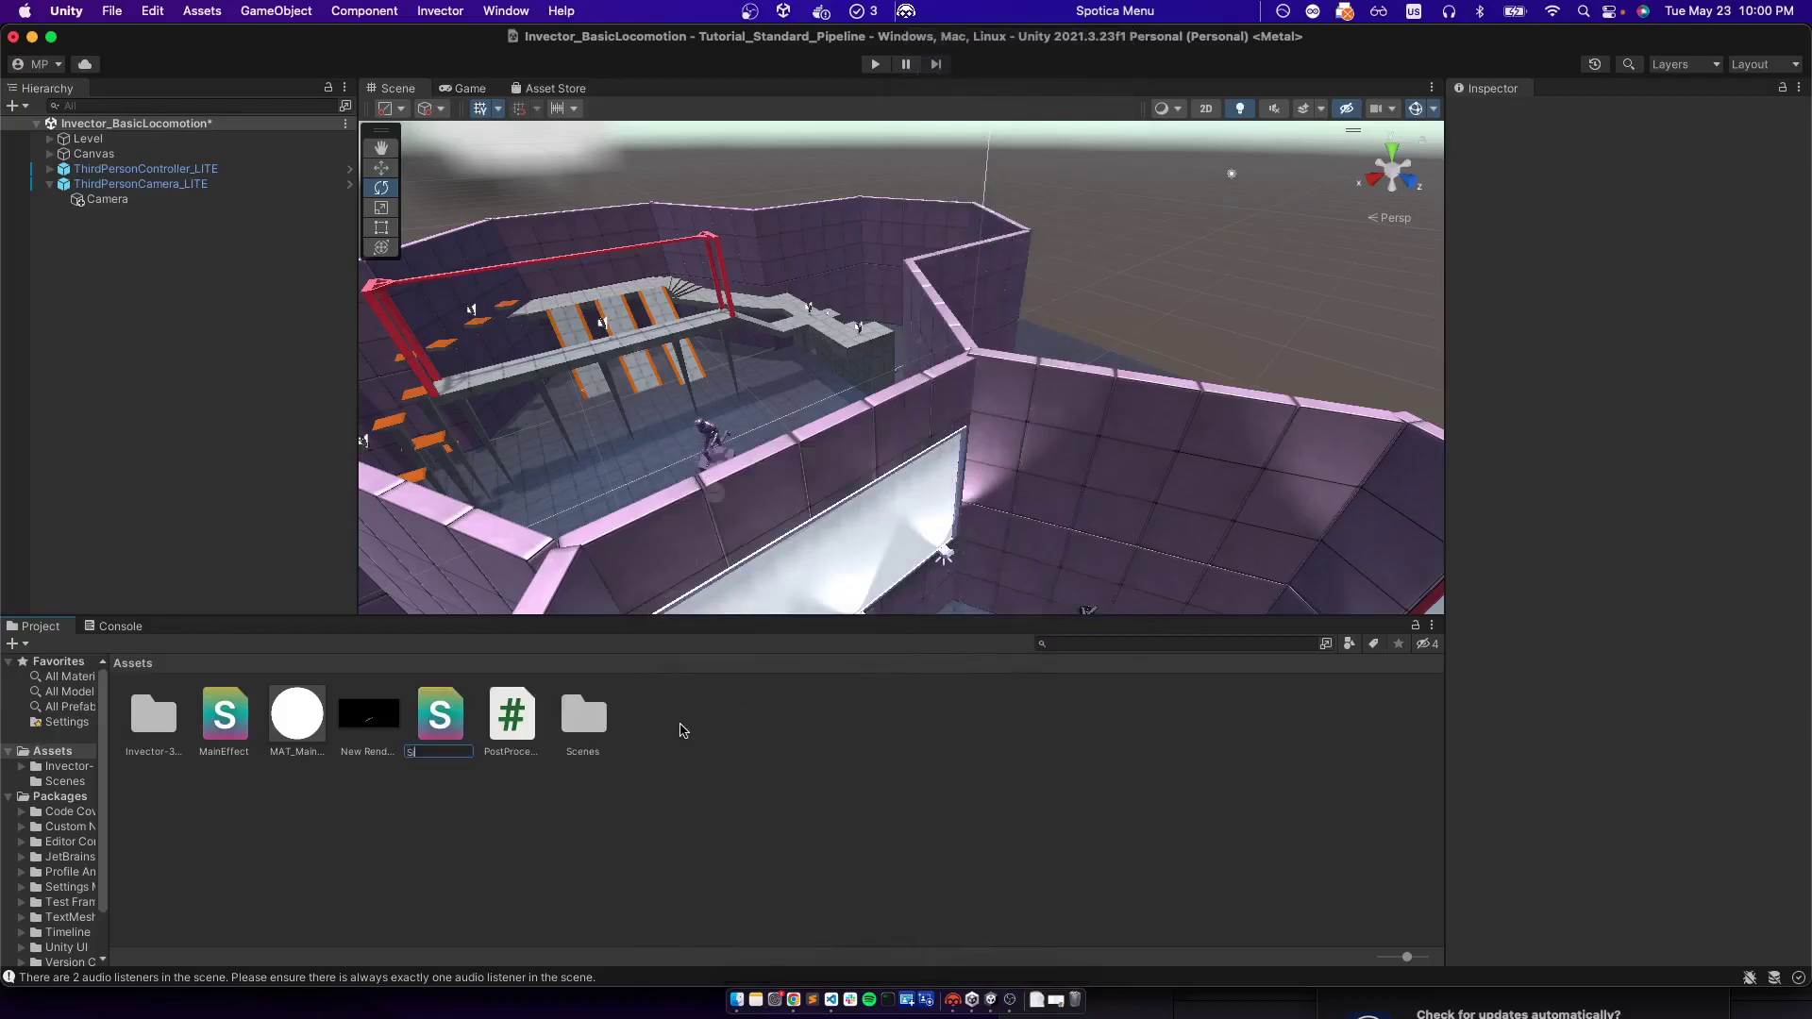
type("inDistortion")
key("Return")
Create a material named SinDistortion from the SinDistortion shader
right_click(575, 713)
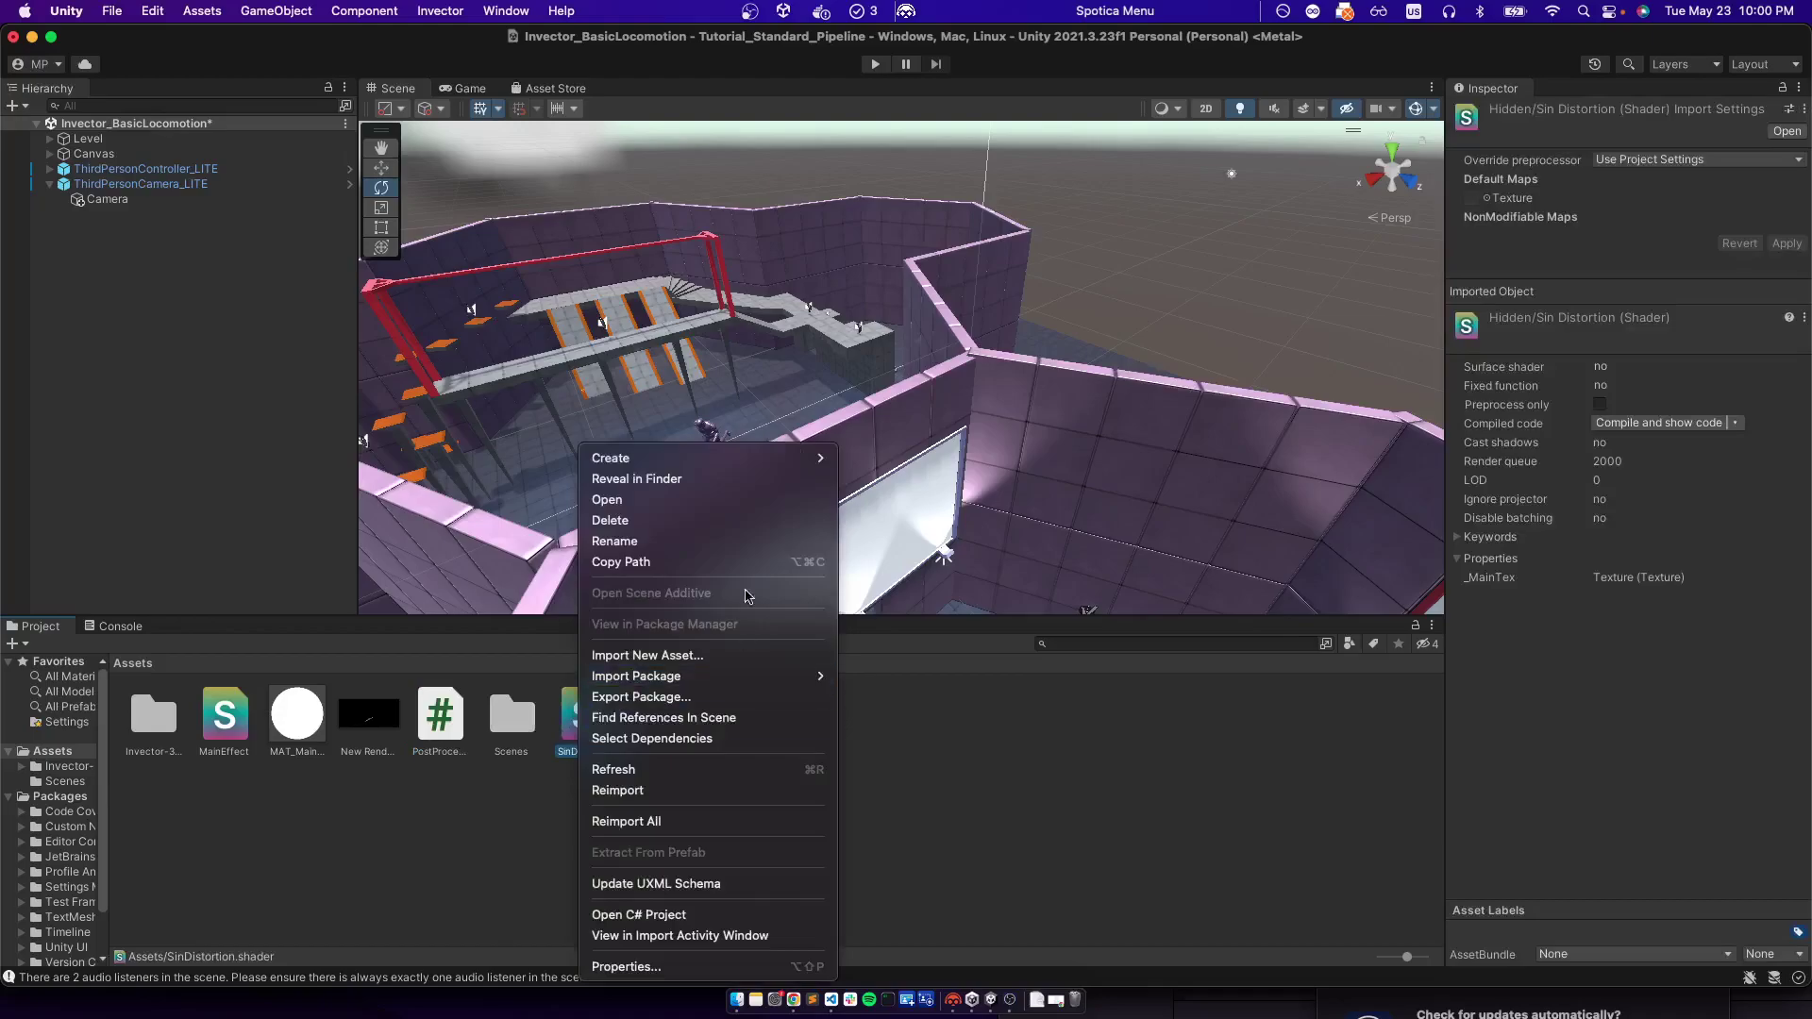
mouse_move(710, 458)
left_click(869, 510)
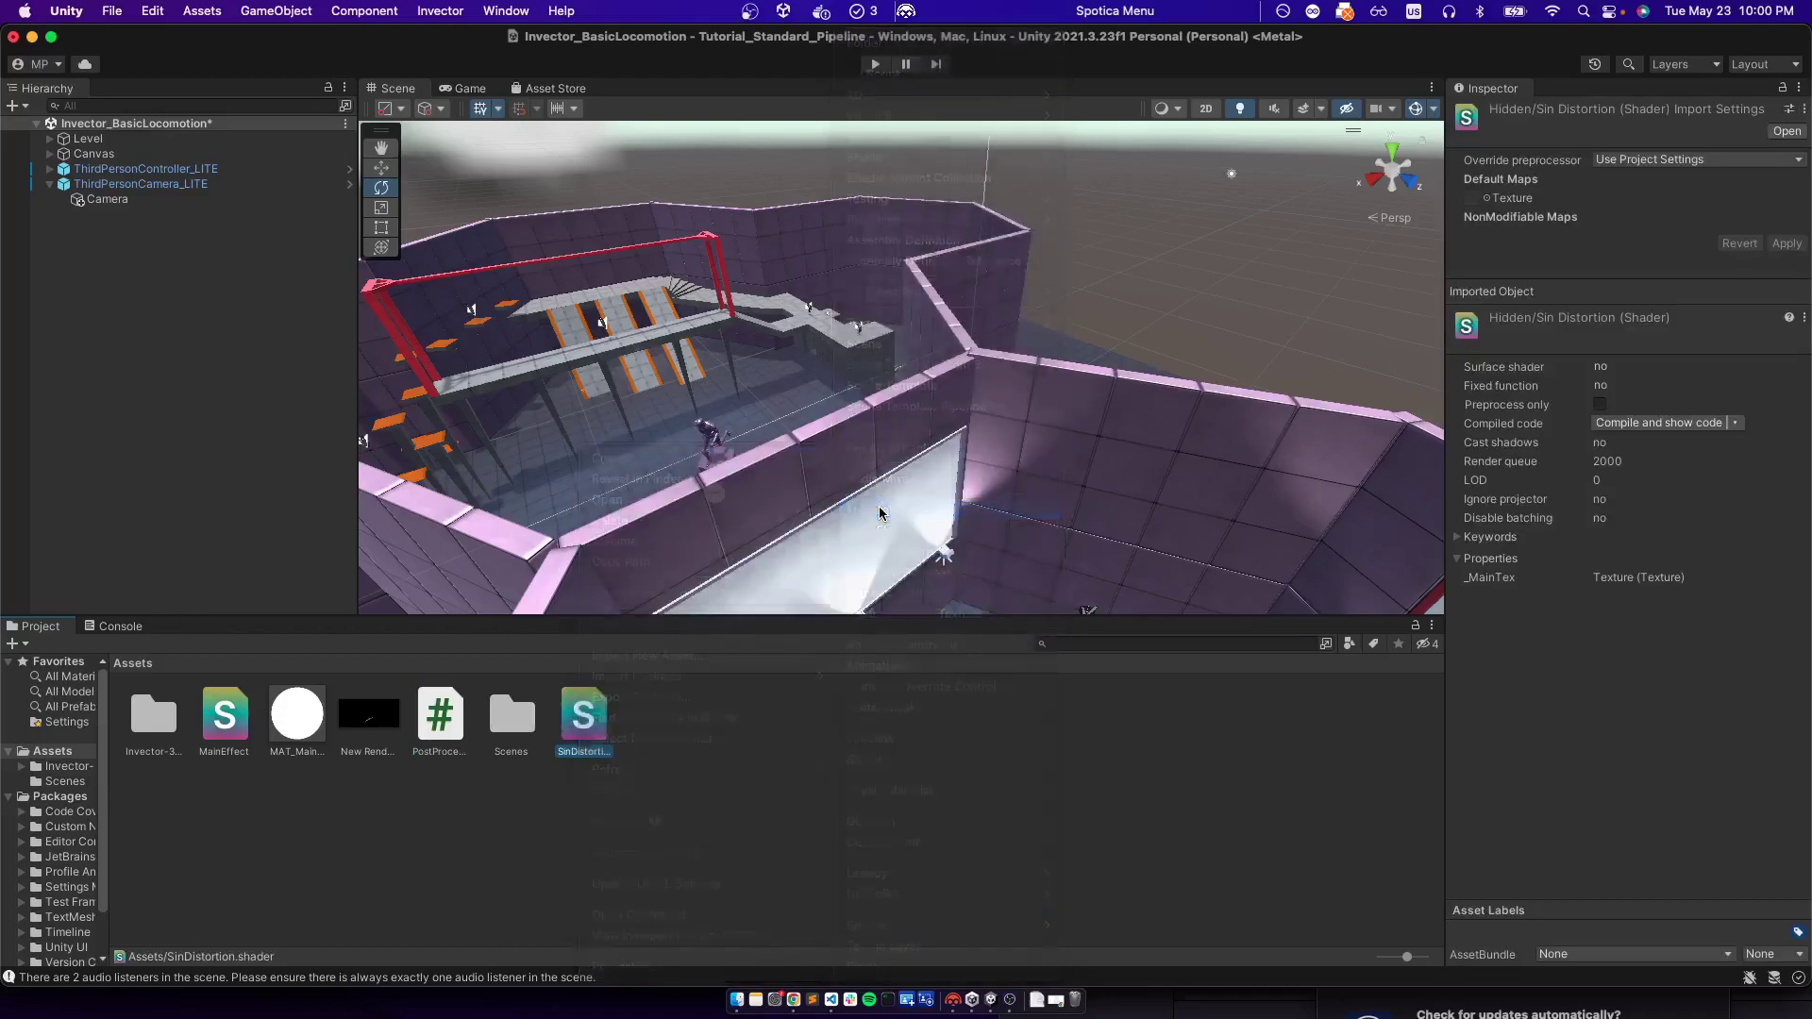
type("SinDistortion")
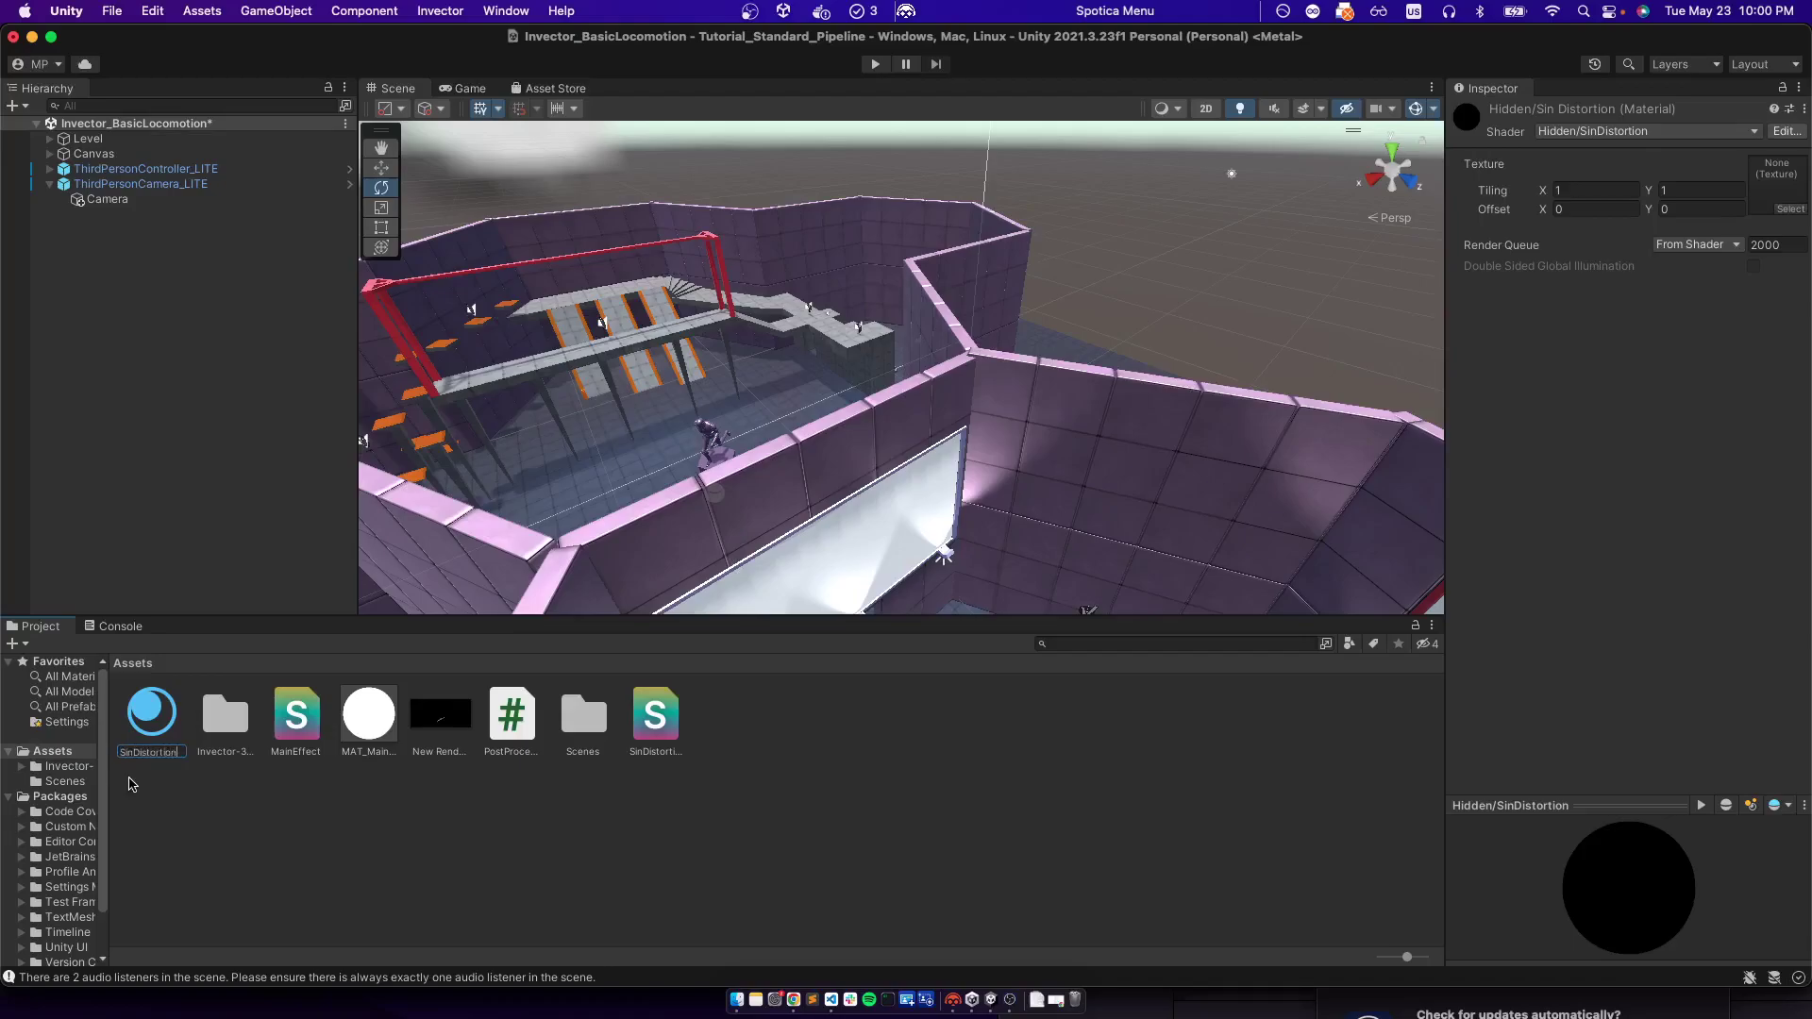
key("Return")
Add the PostProcessCamera script to the child Camera under ThirdPersonCamera_LITE and collapse its Render Textures list
left_click(130, 200)
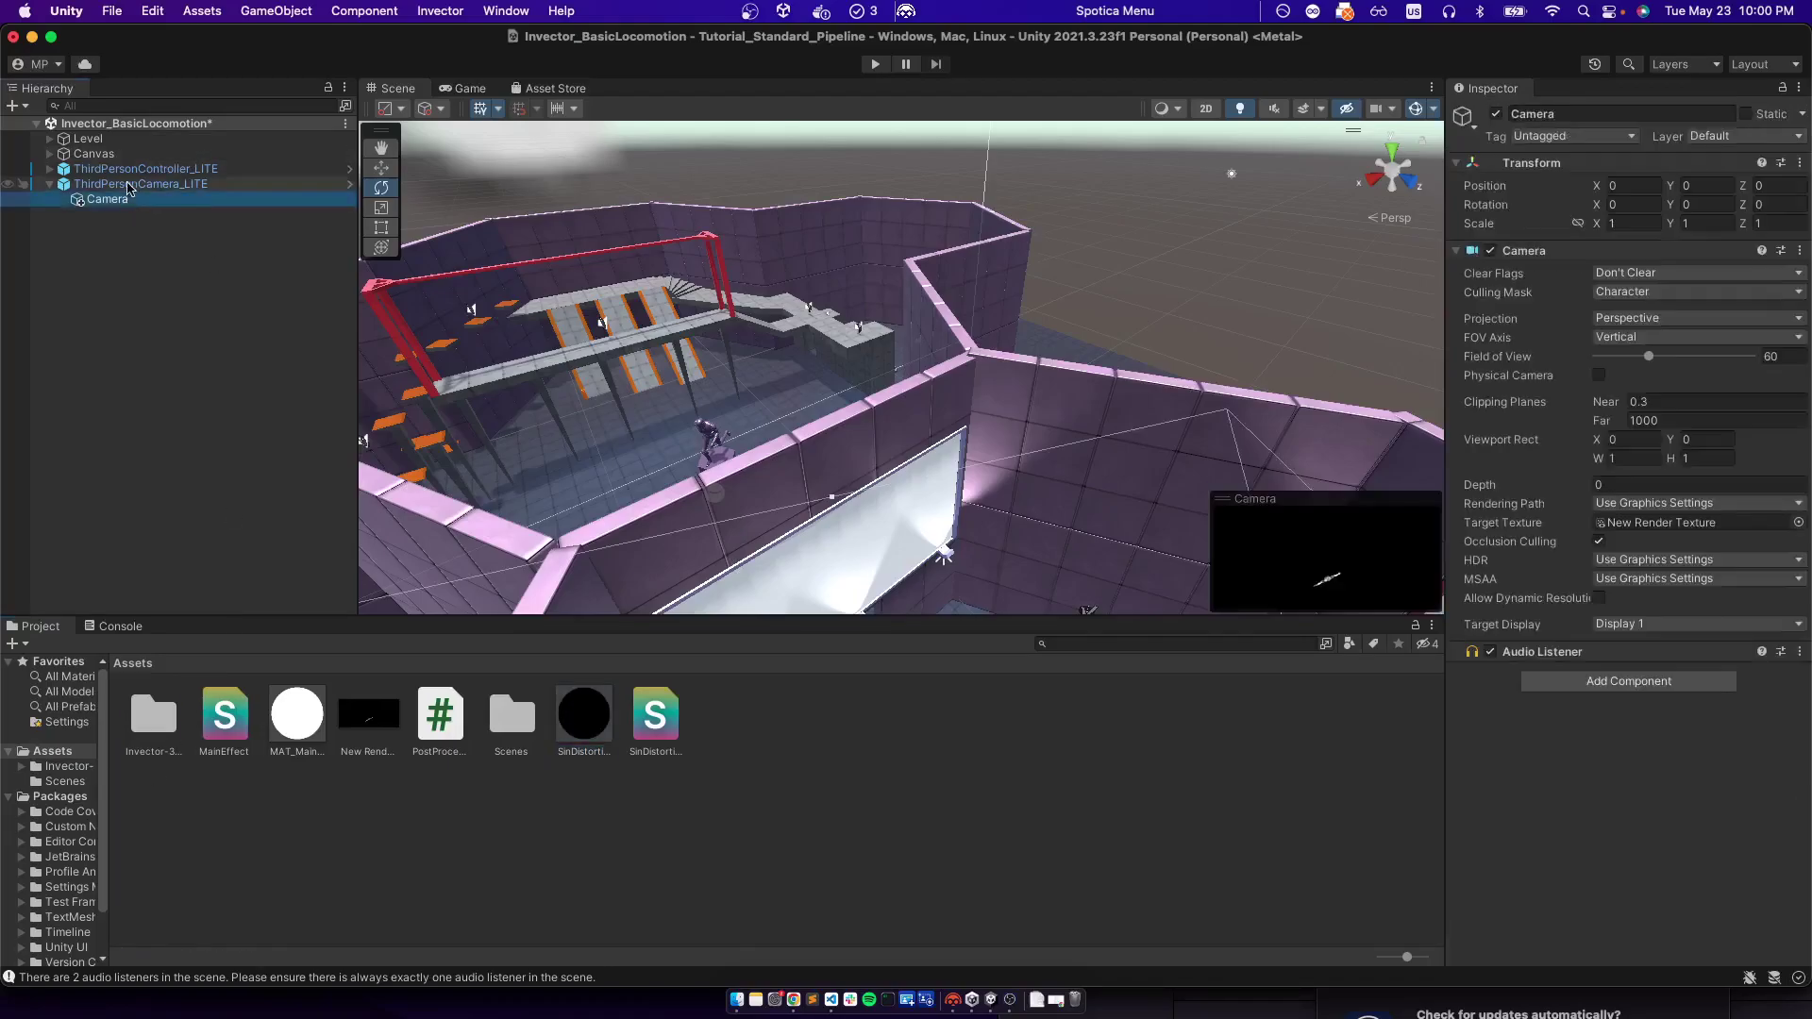
left_click(129, 186)
scroll(1632, 700, "down", 5)
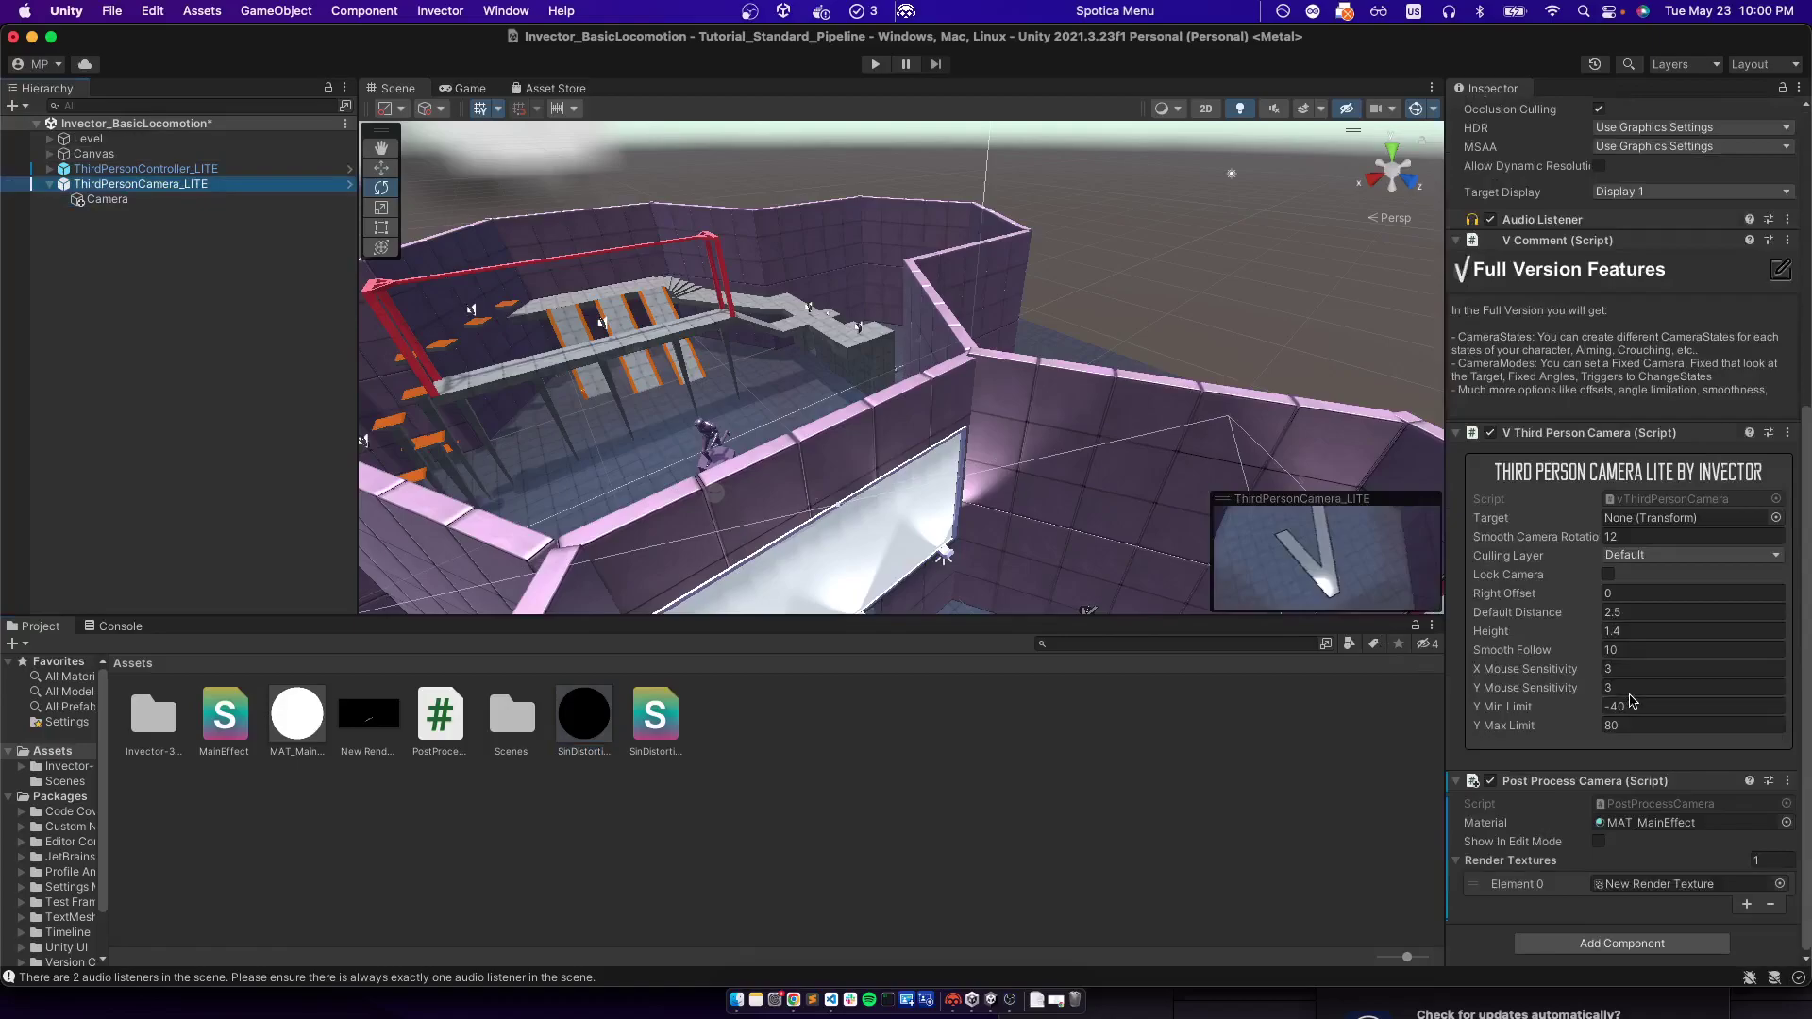
left_click(114, 200)
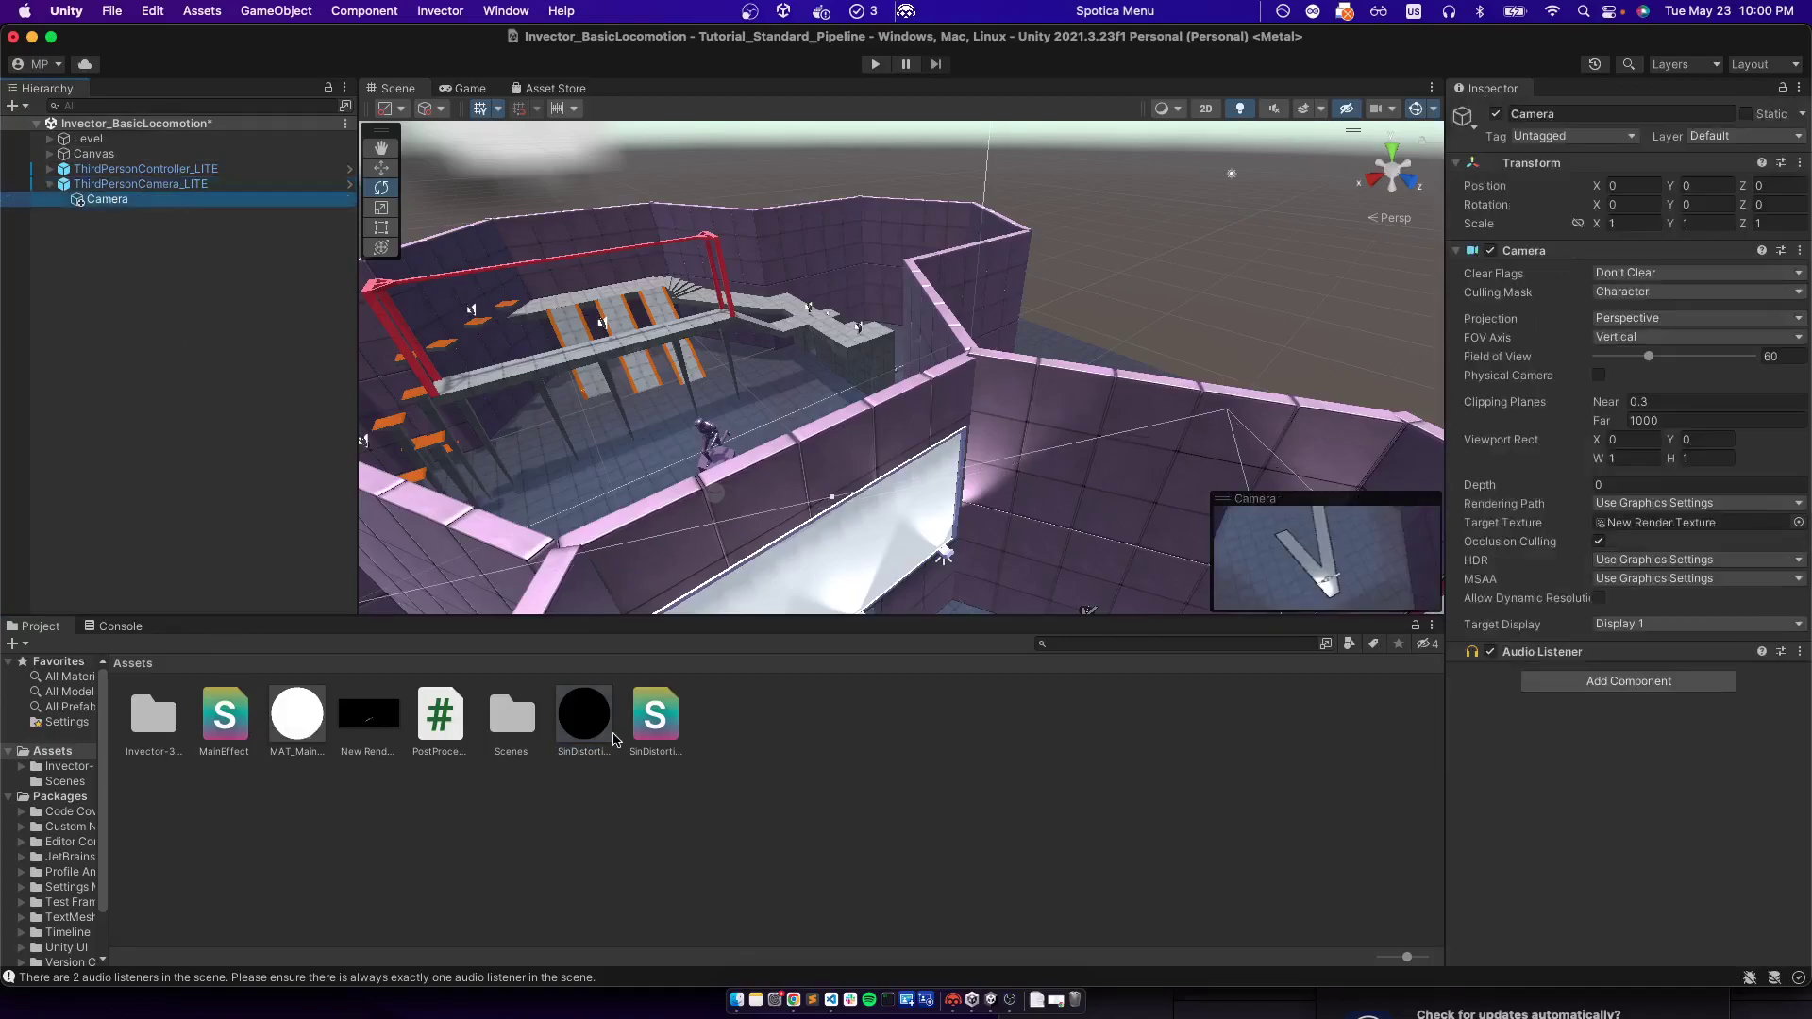
left_click_drag(440, 715, 1520, 744)
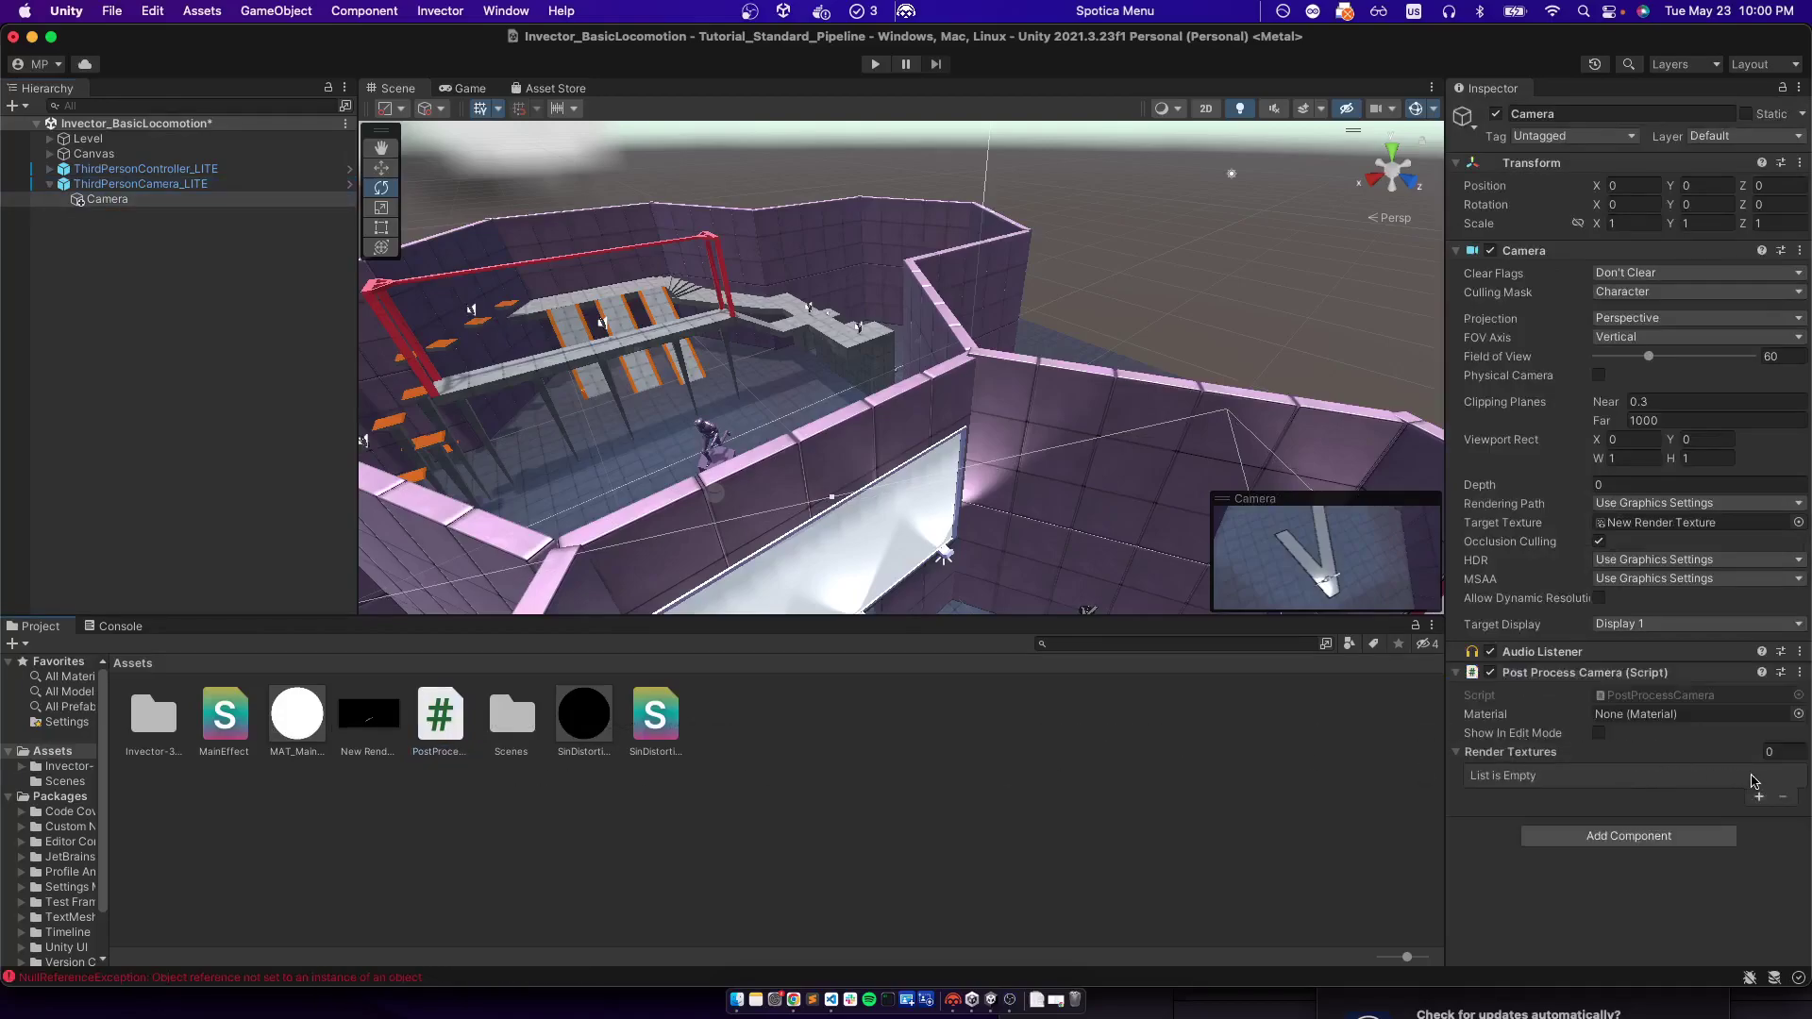
left_click(1457, 755)
left_click(1457, 755)
left_click(1457, 753)
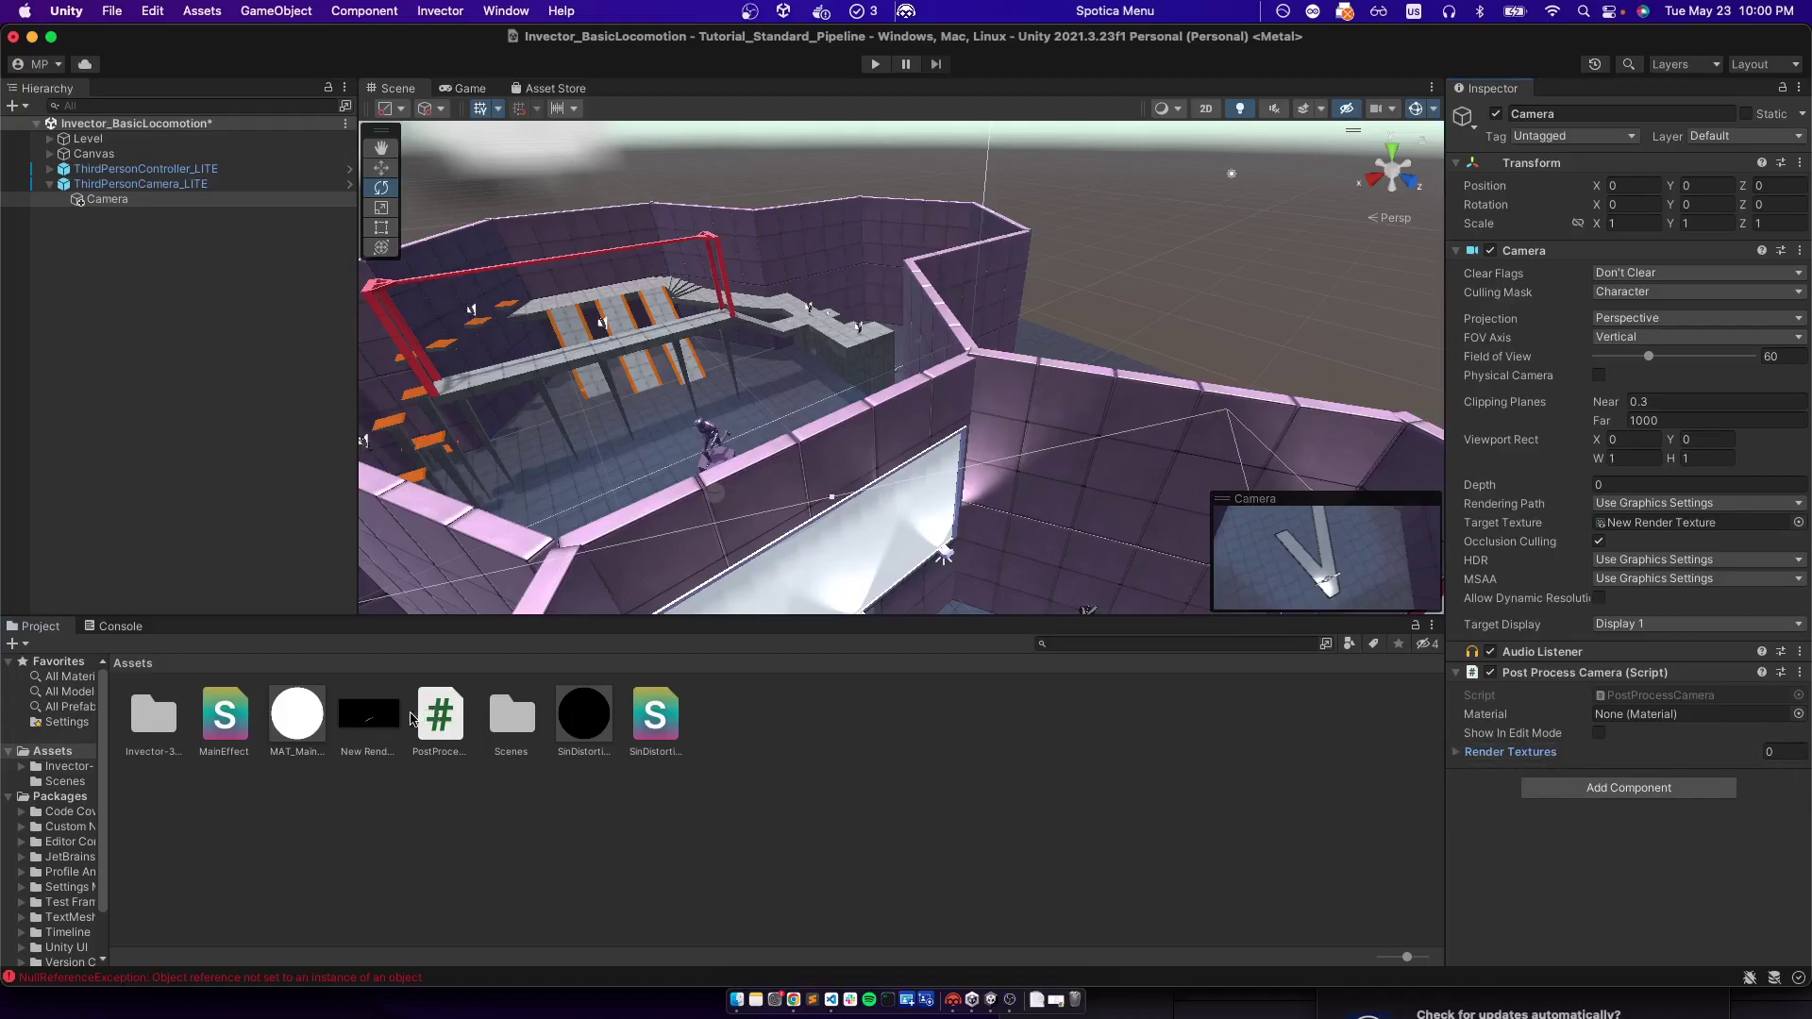
Assign the SinDistortion material to the child Camera's Post Process Camera component and disable that component
left_click_drag(604, 726, 1607, 722)
left_click(1599, 735)
left_click(1599, 735)
left_click(1491, 674)
Test the scene briefly in play mode, stop it, and enable Show In Edit Mode on the child Camera's Post Process Camera
left_click(875, 63)
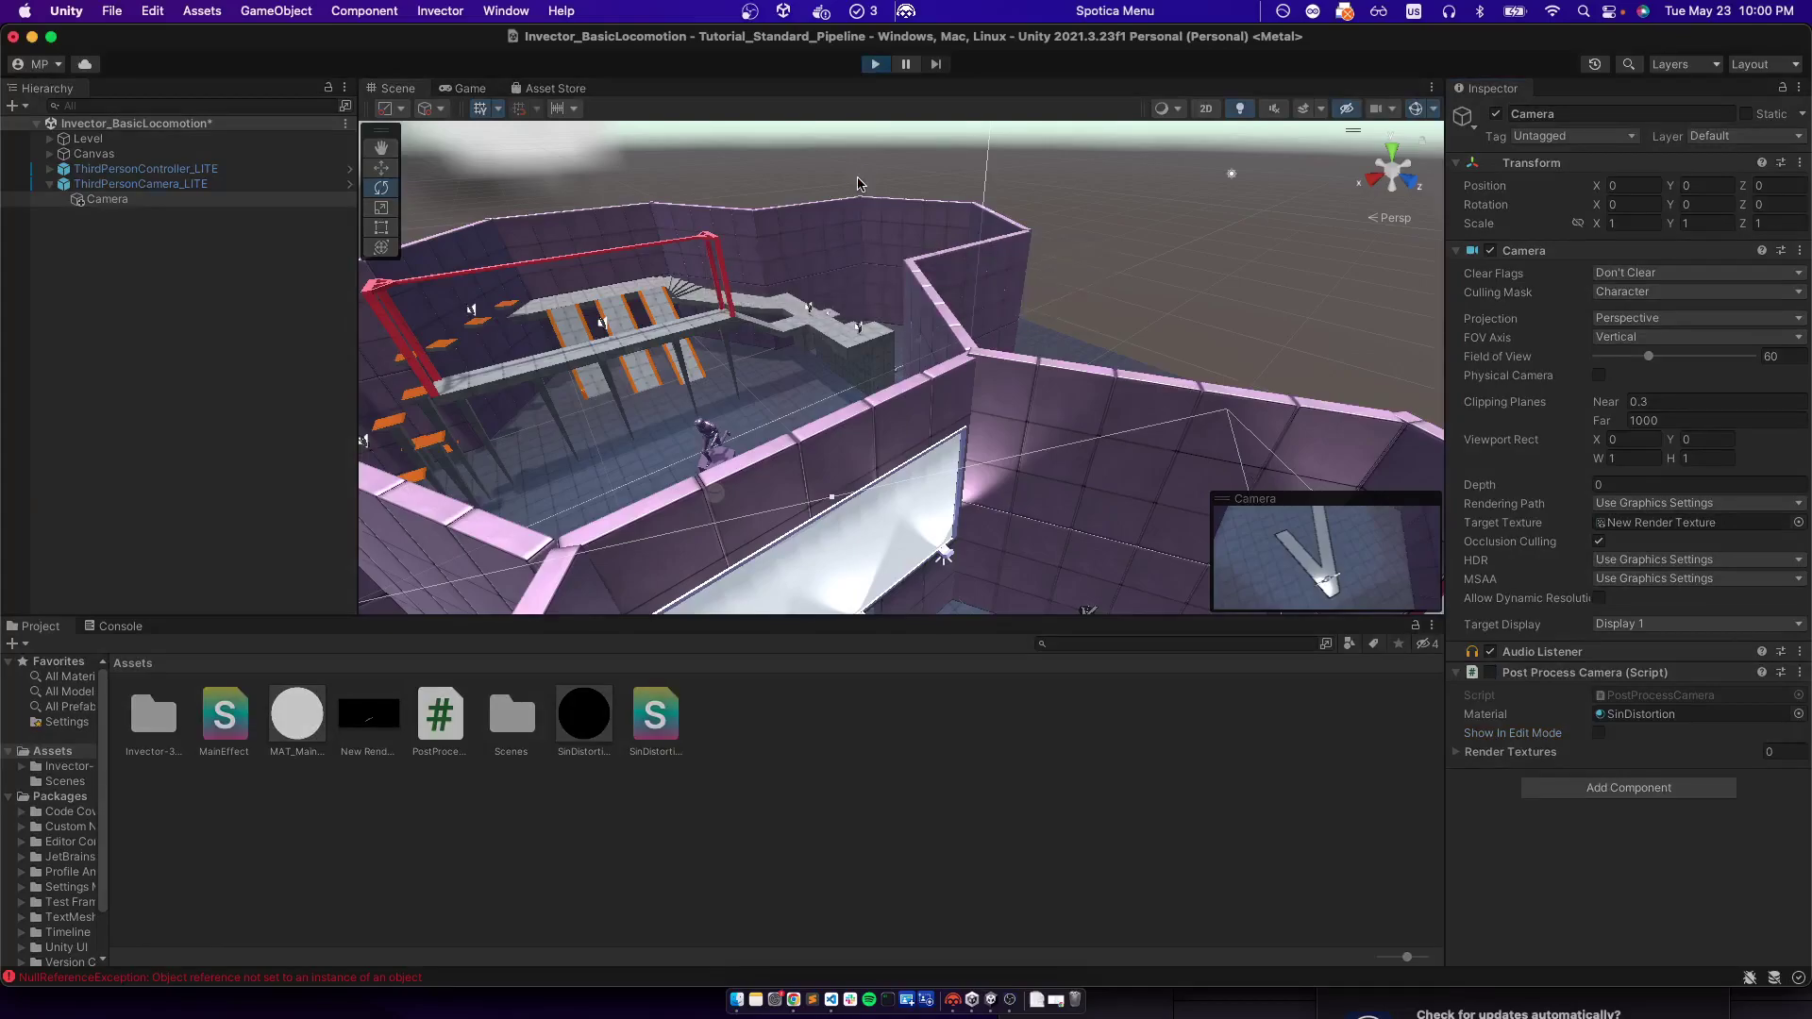
left_click(876, 66)
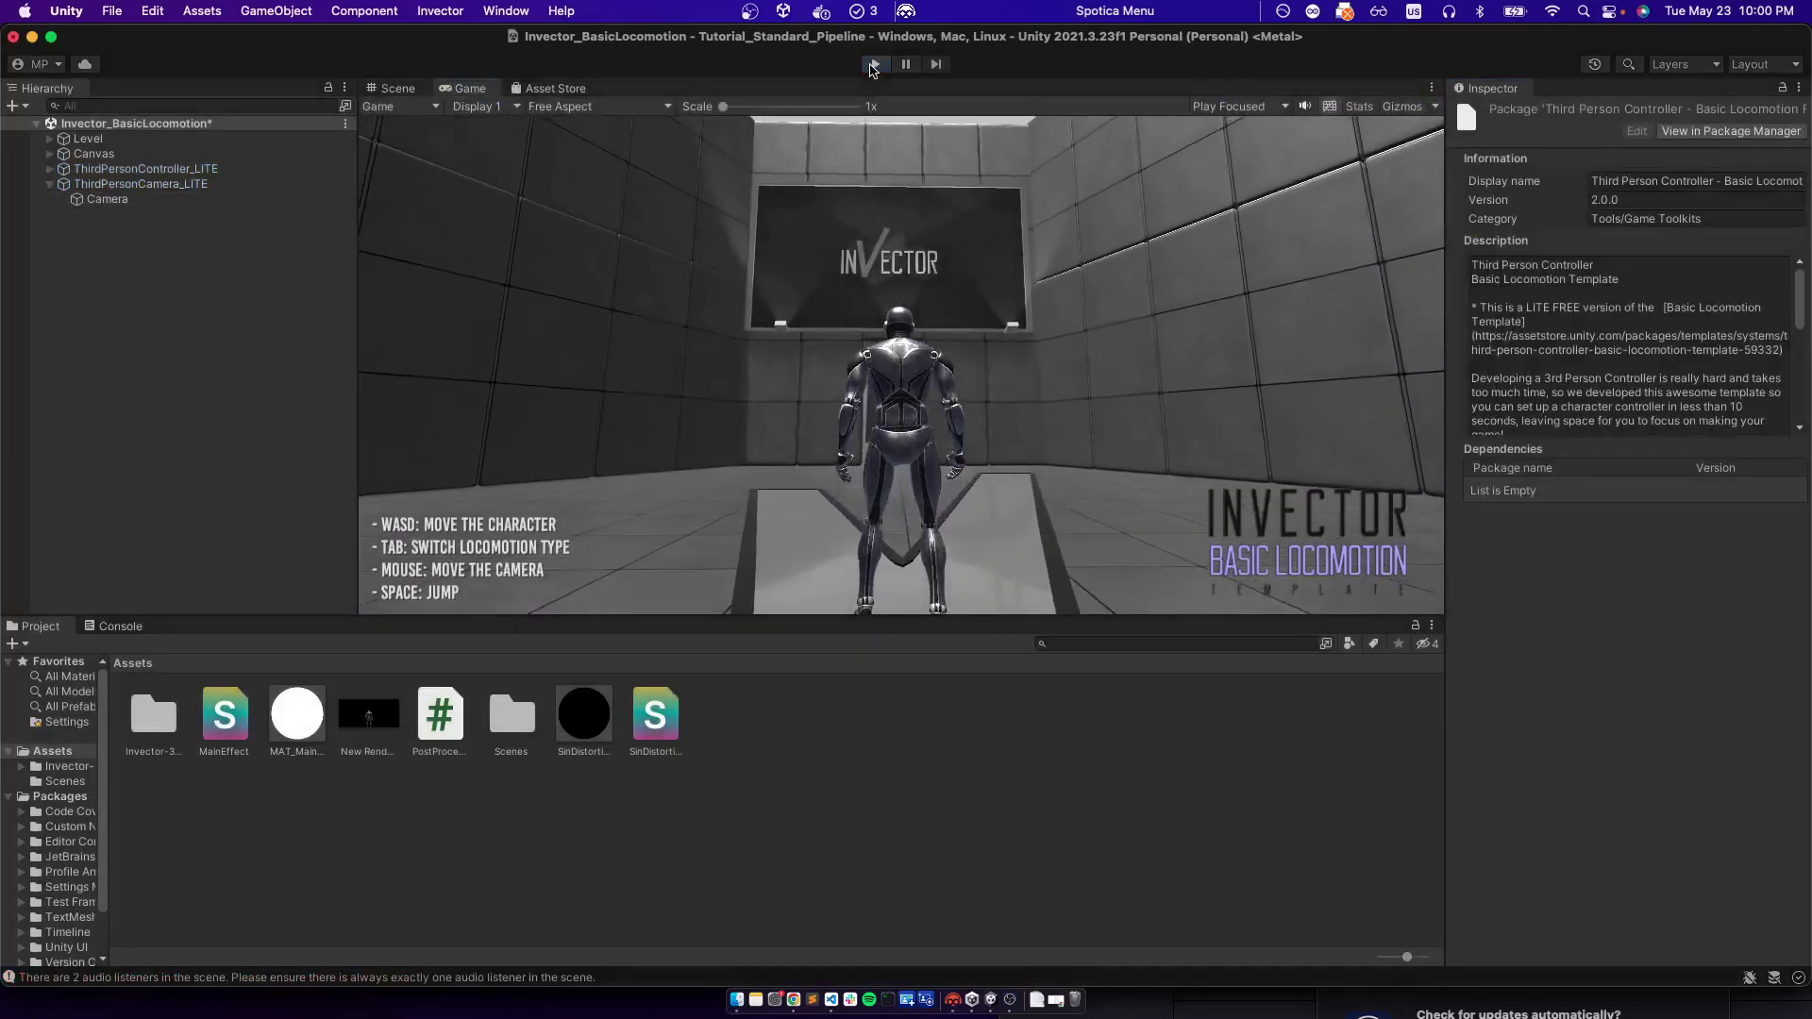
left_click(106, 199)
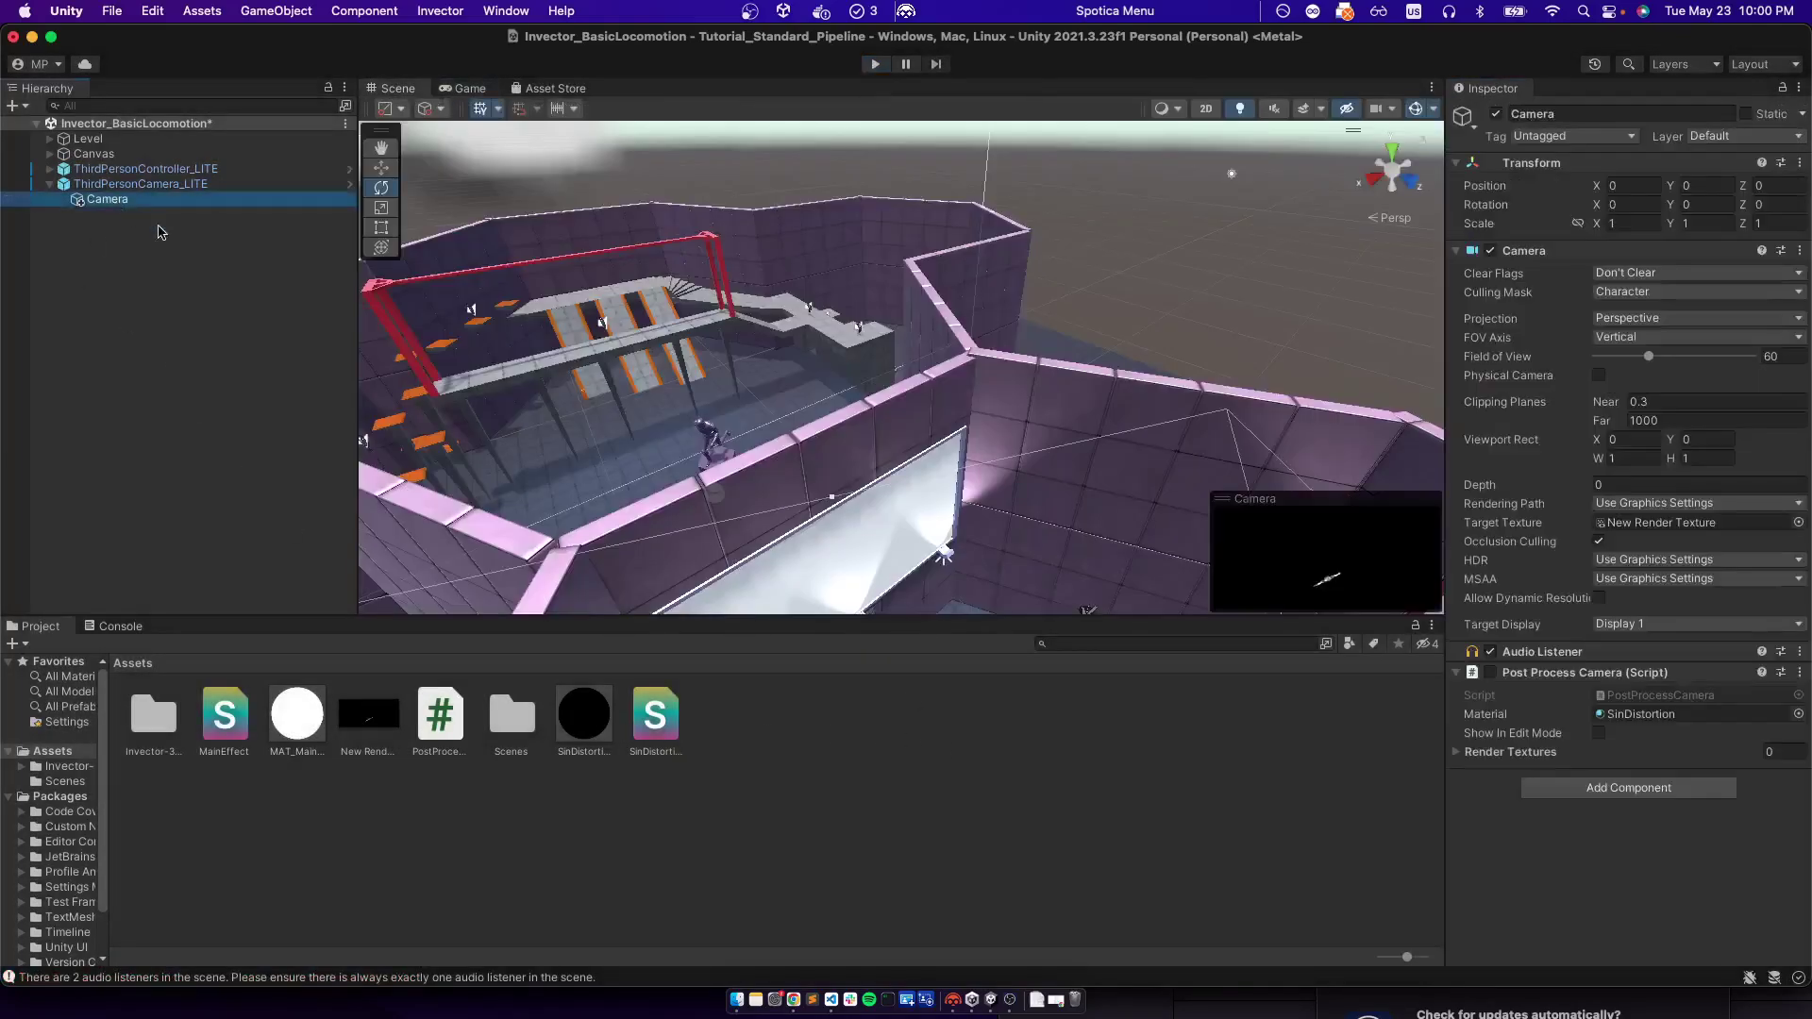
left_click(1600, 732)
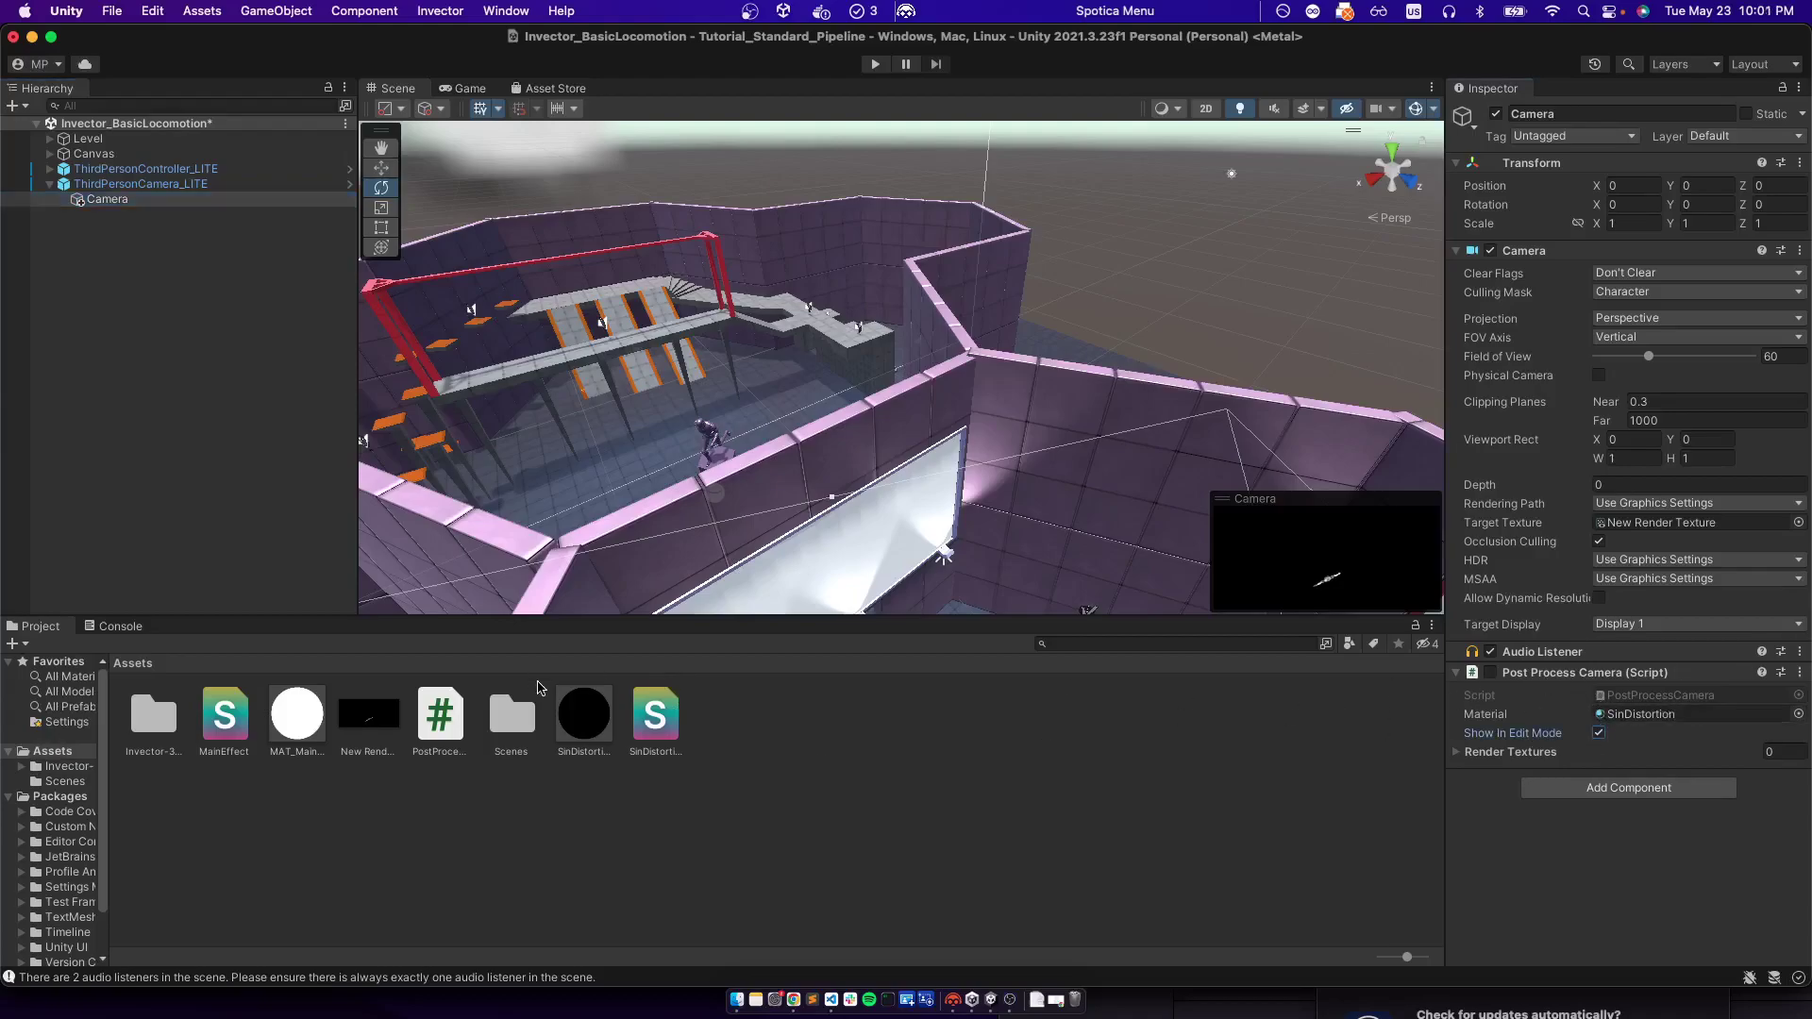
Check the SinDistortion material's settings and open SinDistortion.shader in Visual Studio Code
left_click(579, 710)
left_click(819, 784)
left_click(516, 725)
left_click(584, 719)
left_click(813, 756)
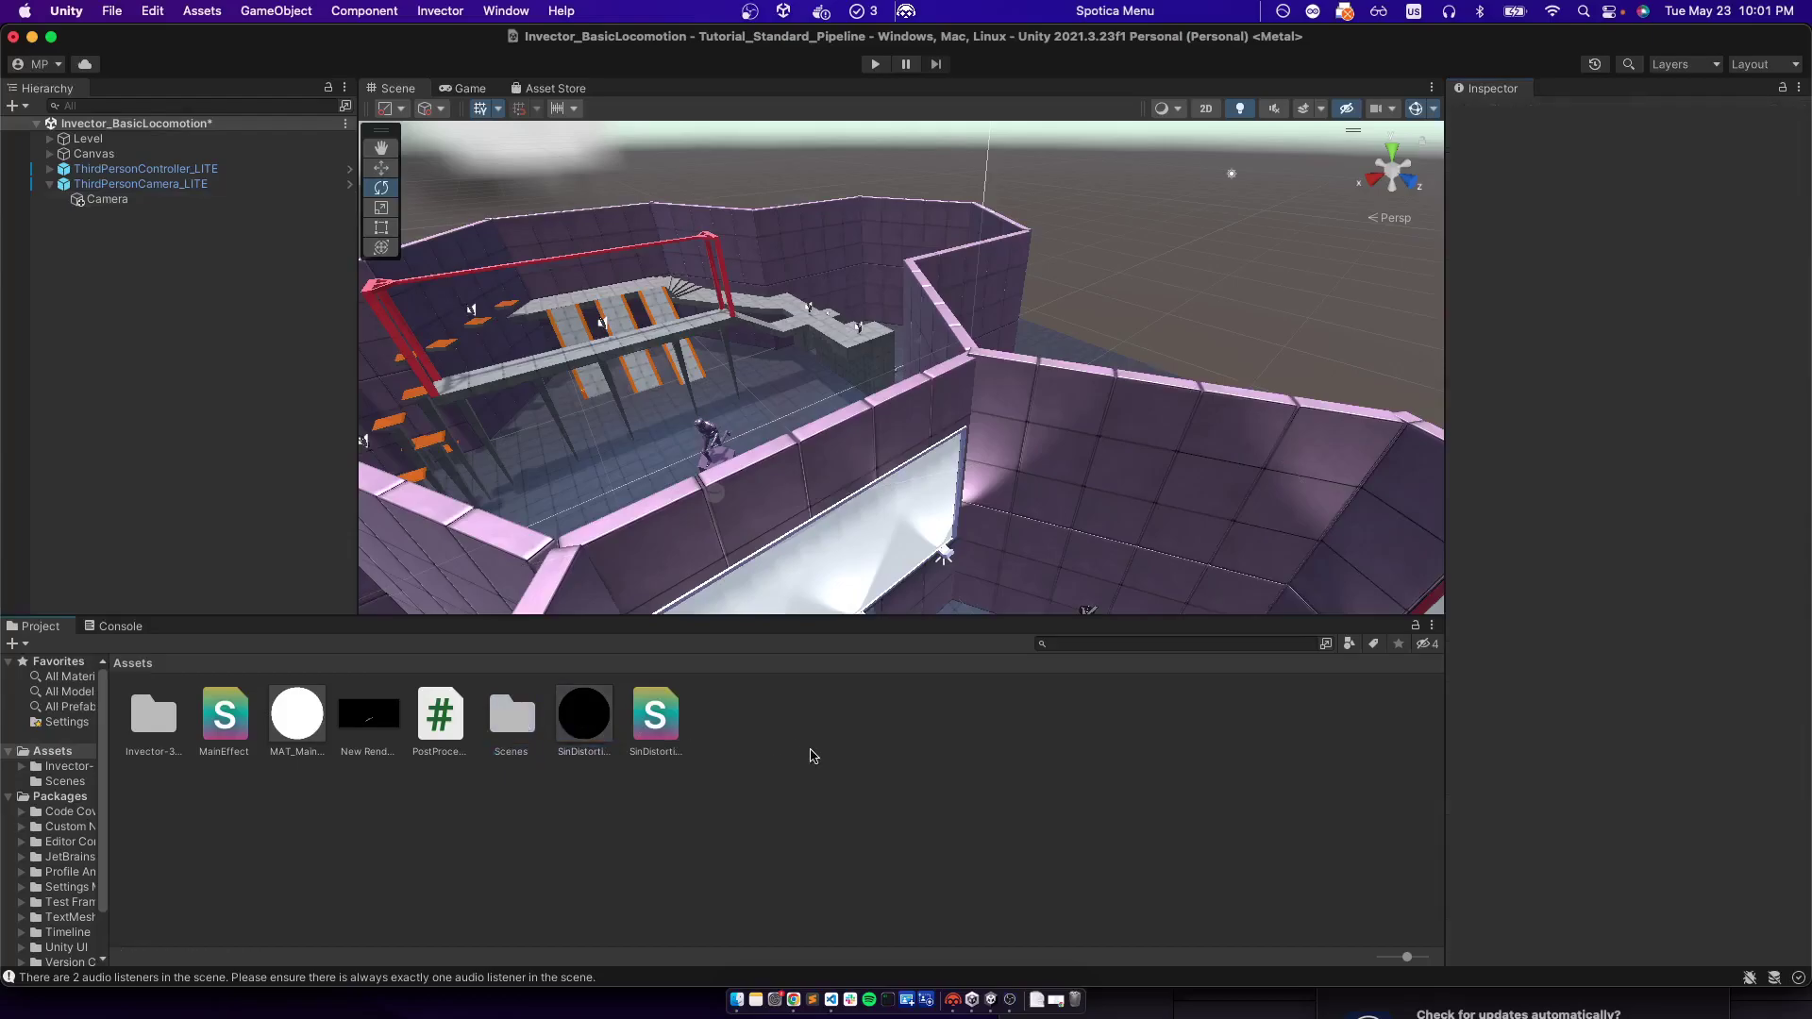
left_click(597, 721)
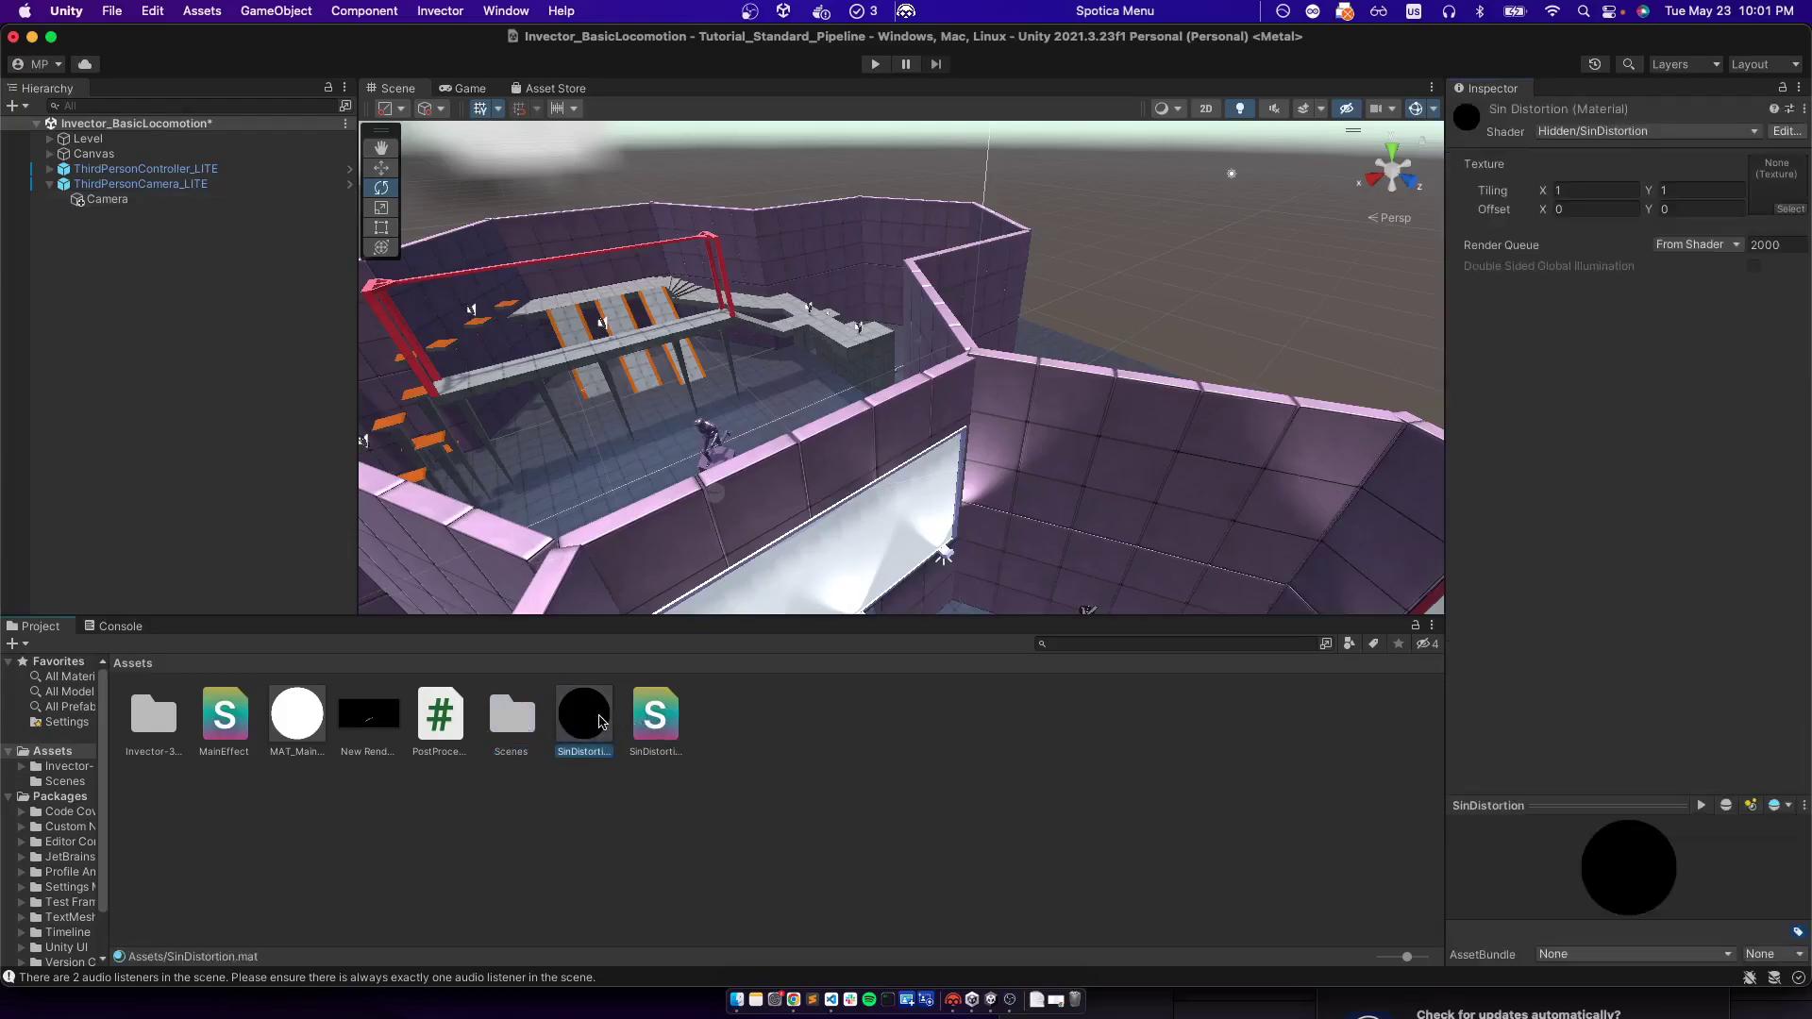
double_click(658, 719)
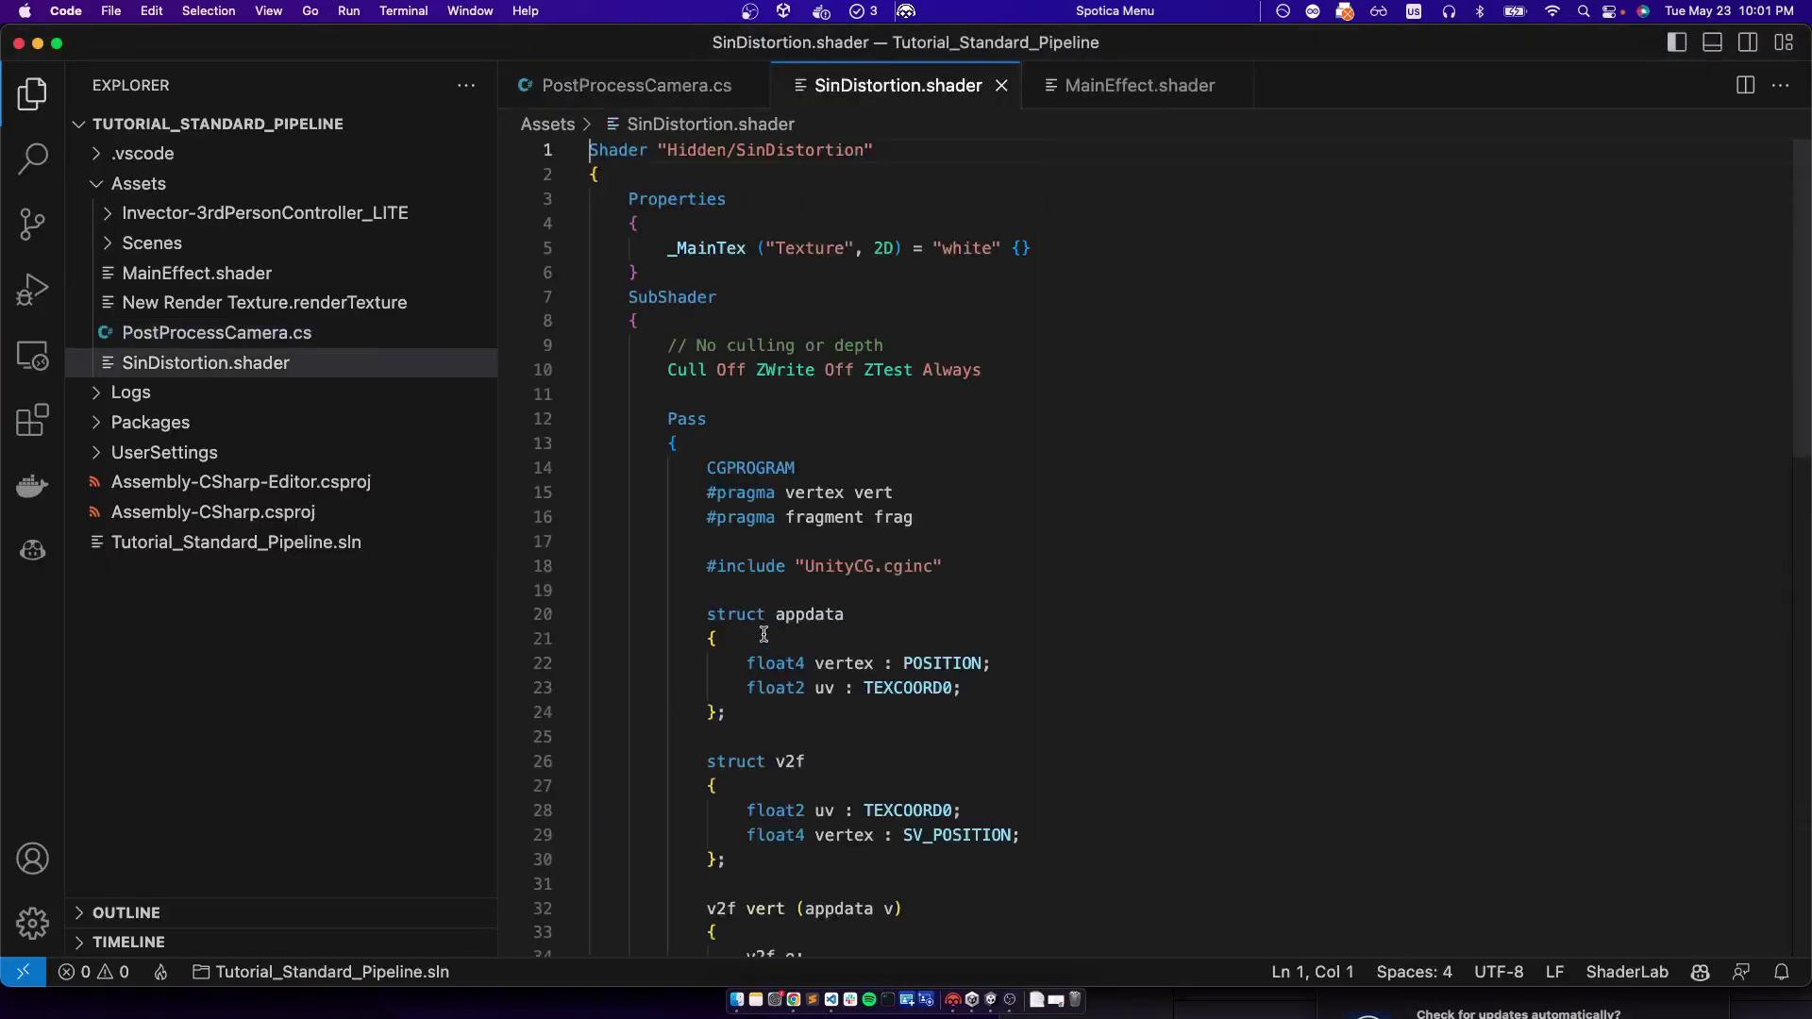
Add the shader property _Amp ("Amplitude", Range(0, 1)) = 0.5 below _MainTex
left_click(1055, 253)
key("Return")
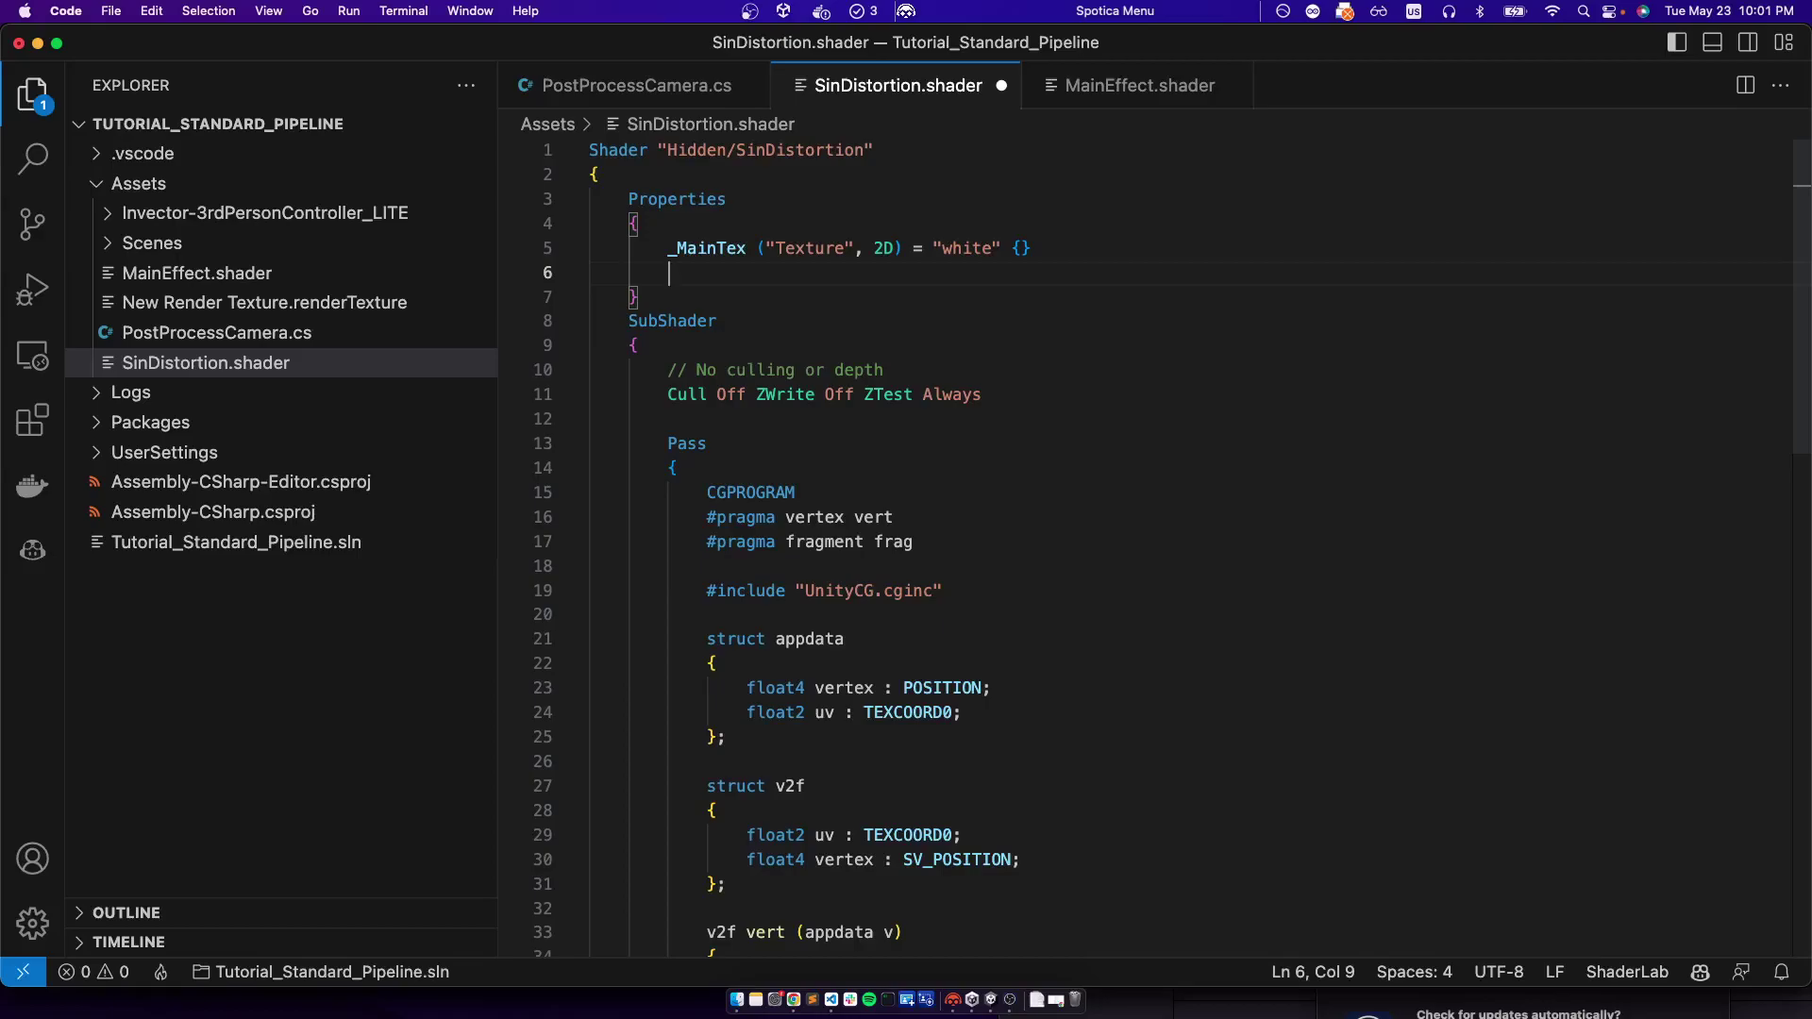
type("_")
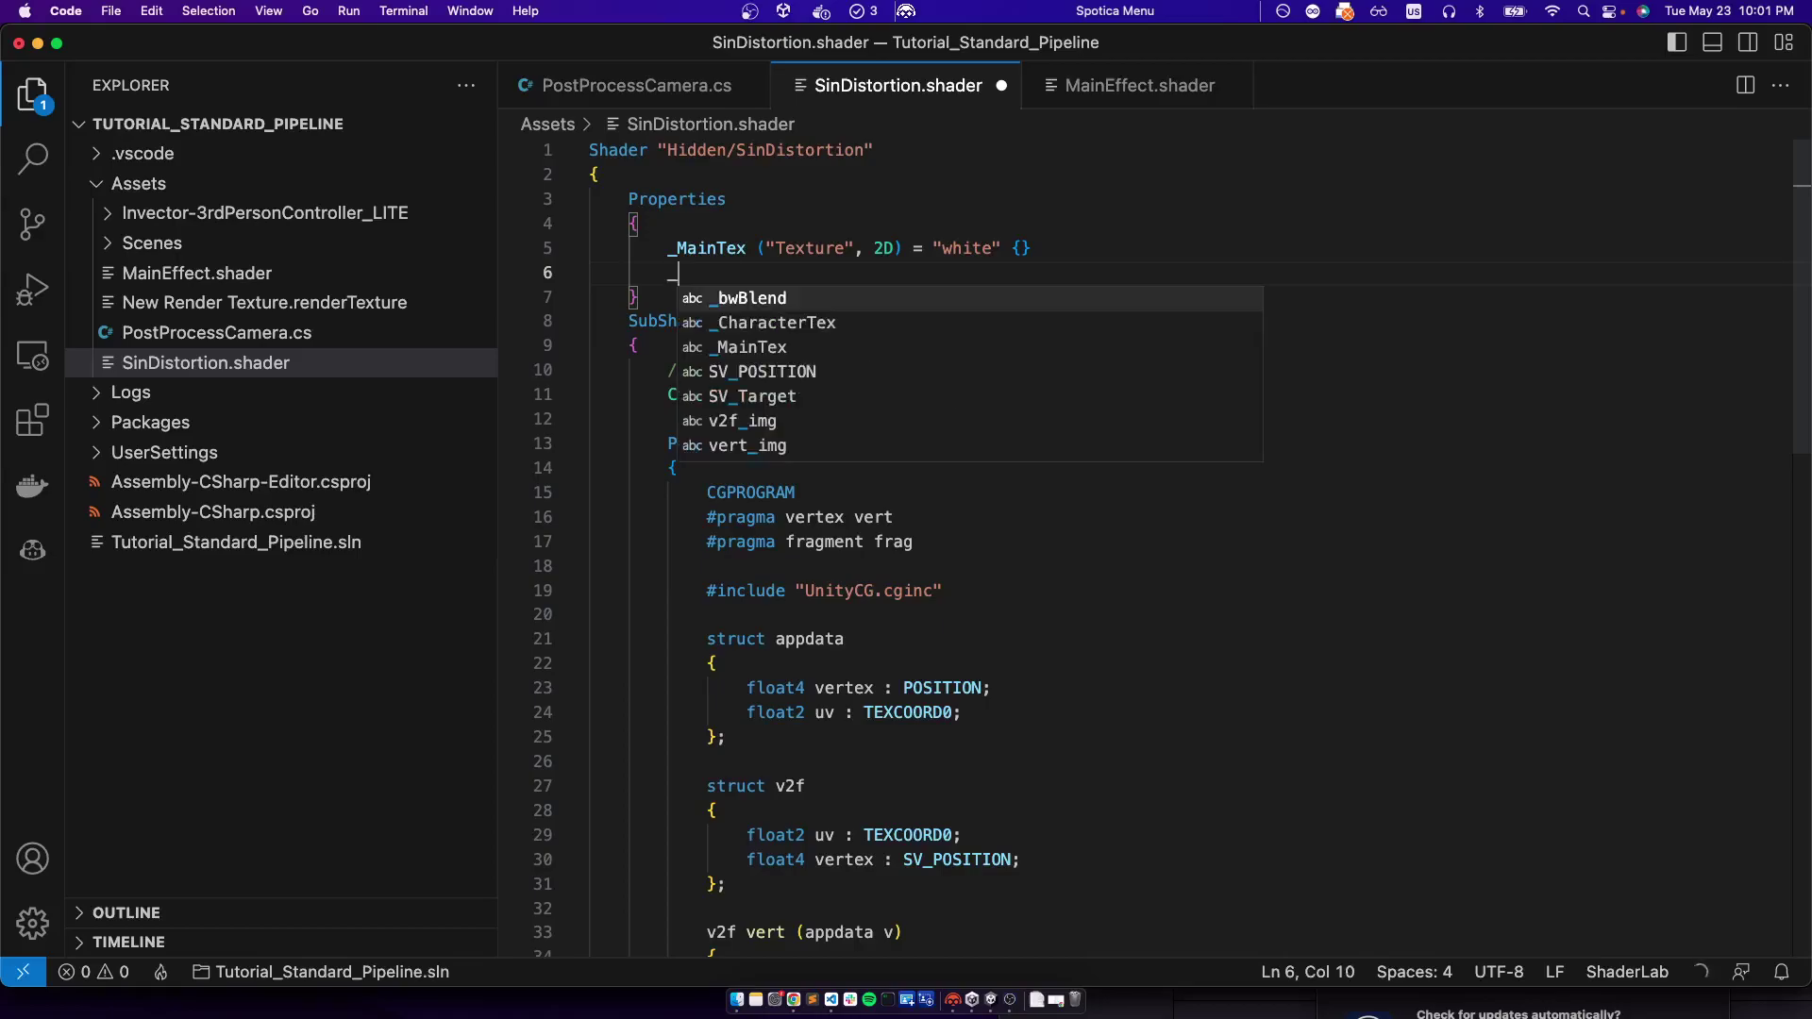
type("Amp (\"Amplitude")
key("Tab")
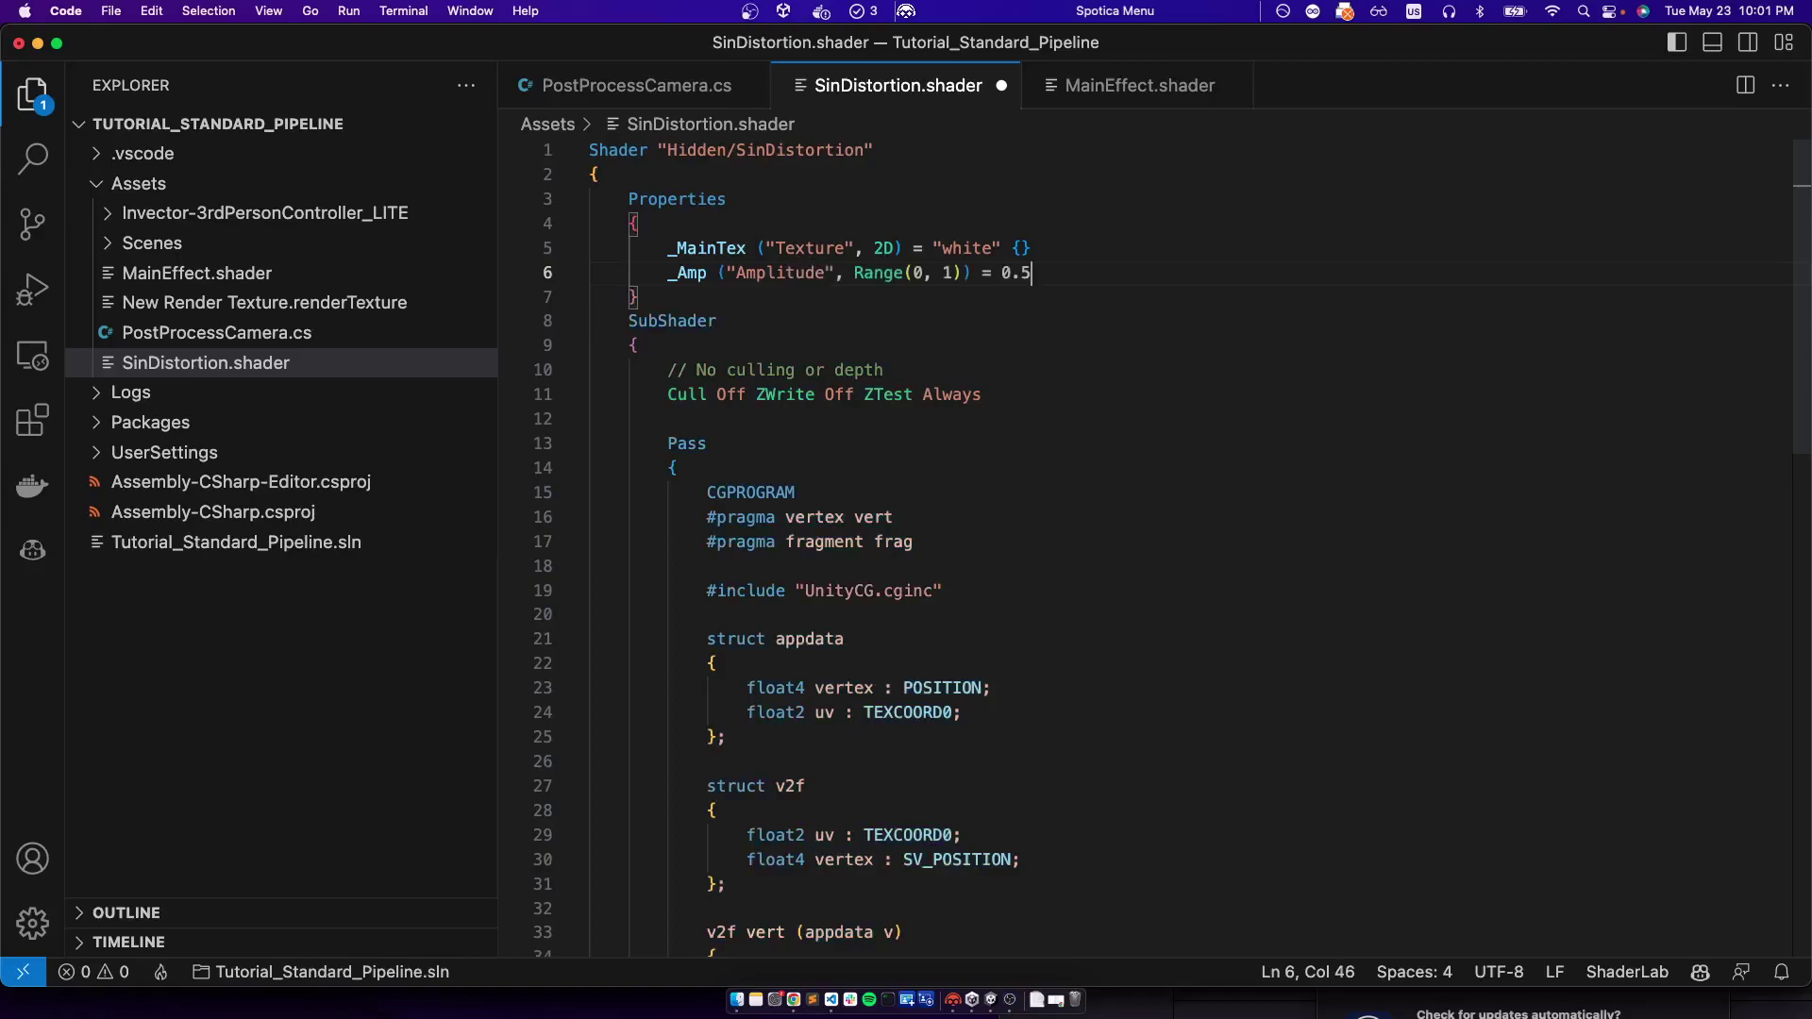
Add the properties _Freq ("Frequency") and _Speed ("Speed"), each with Range(0, 1) and default 0.5, and save the shader
key("Return")
type("_Freq")
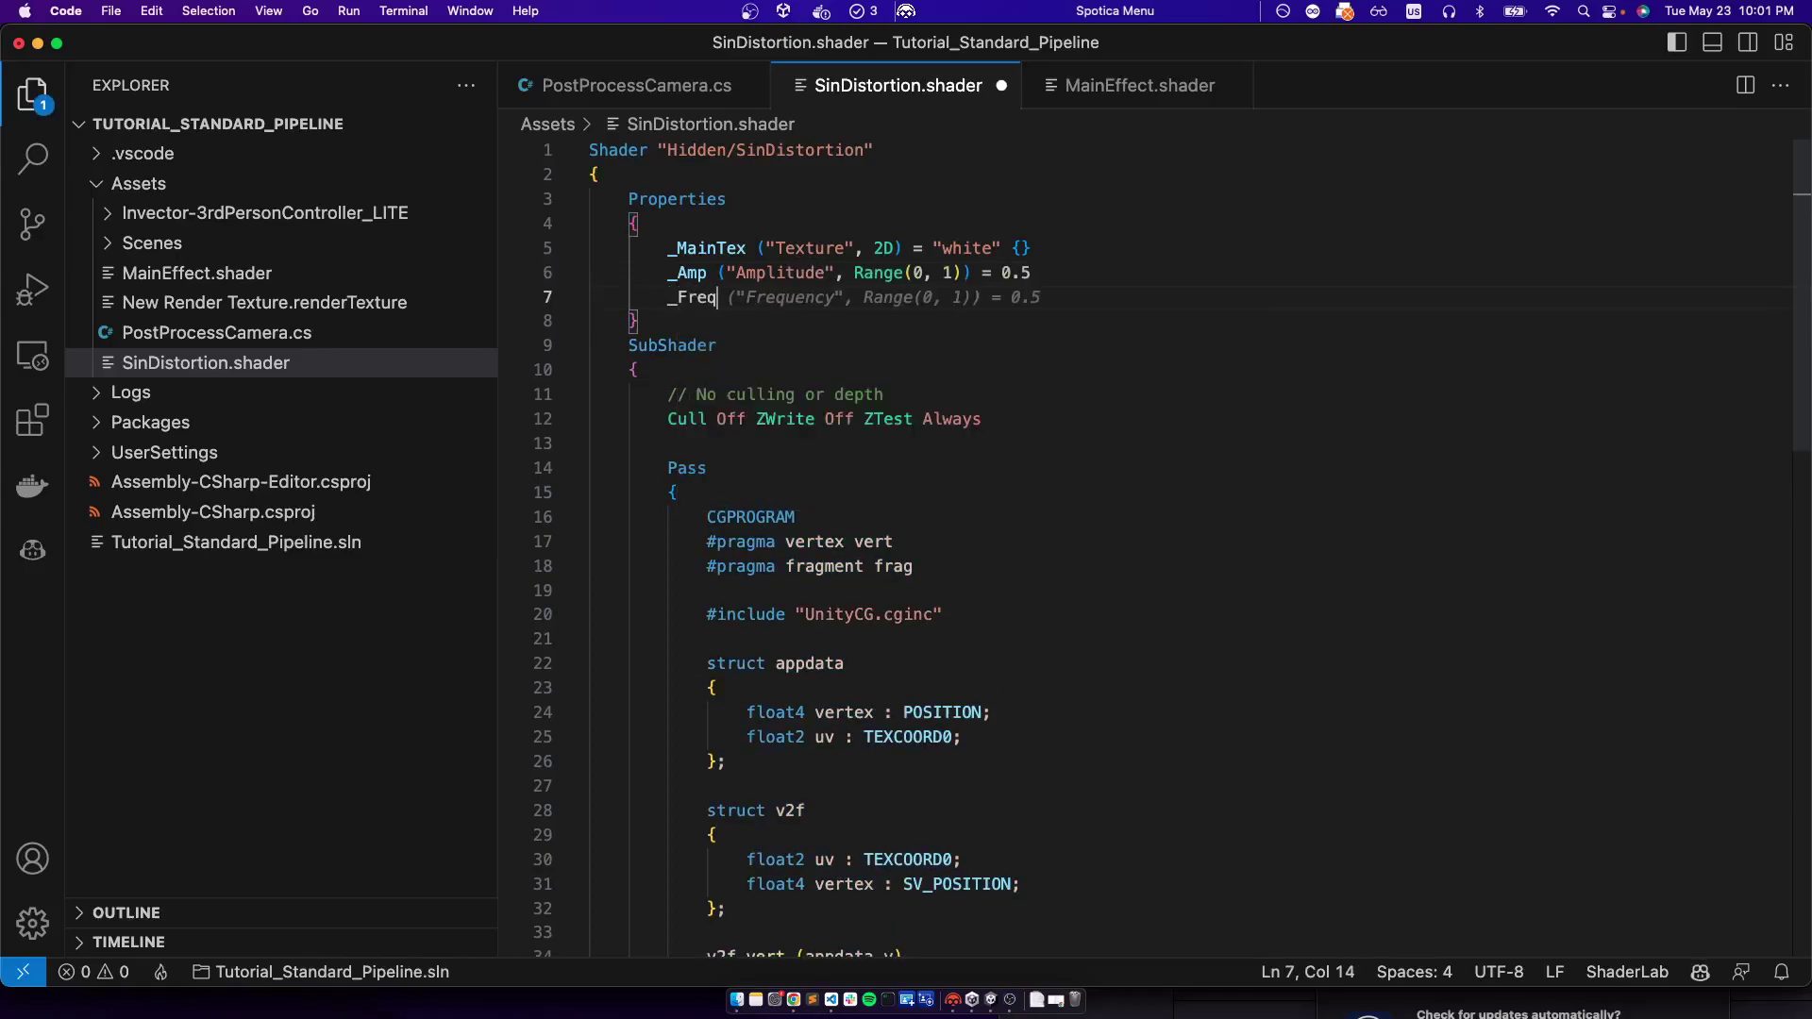
key("Tab")
key("Return")
type("_Speed")
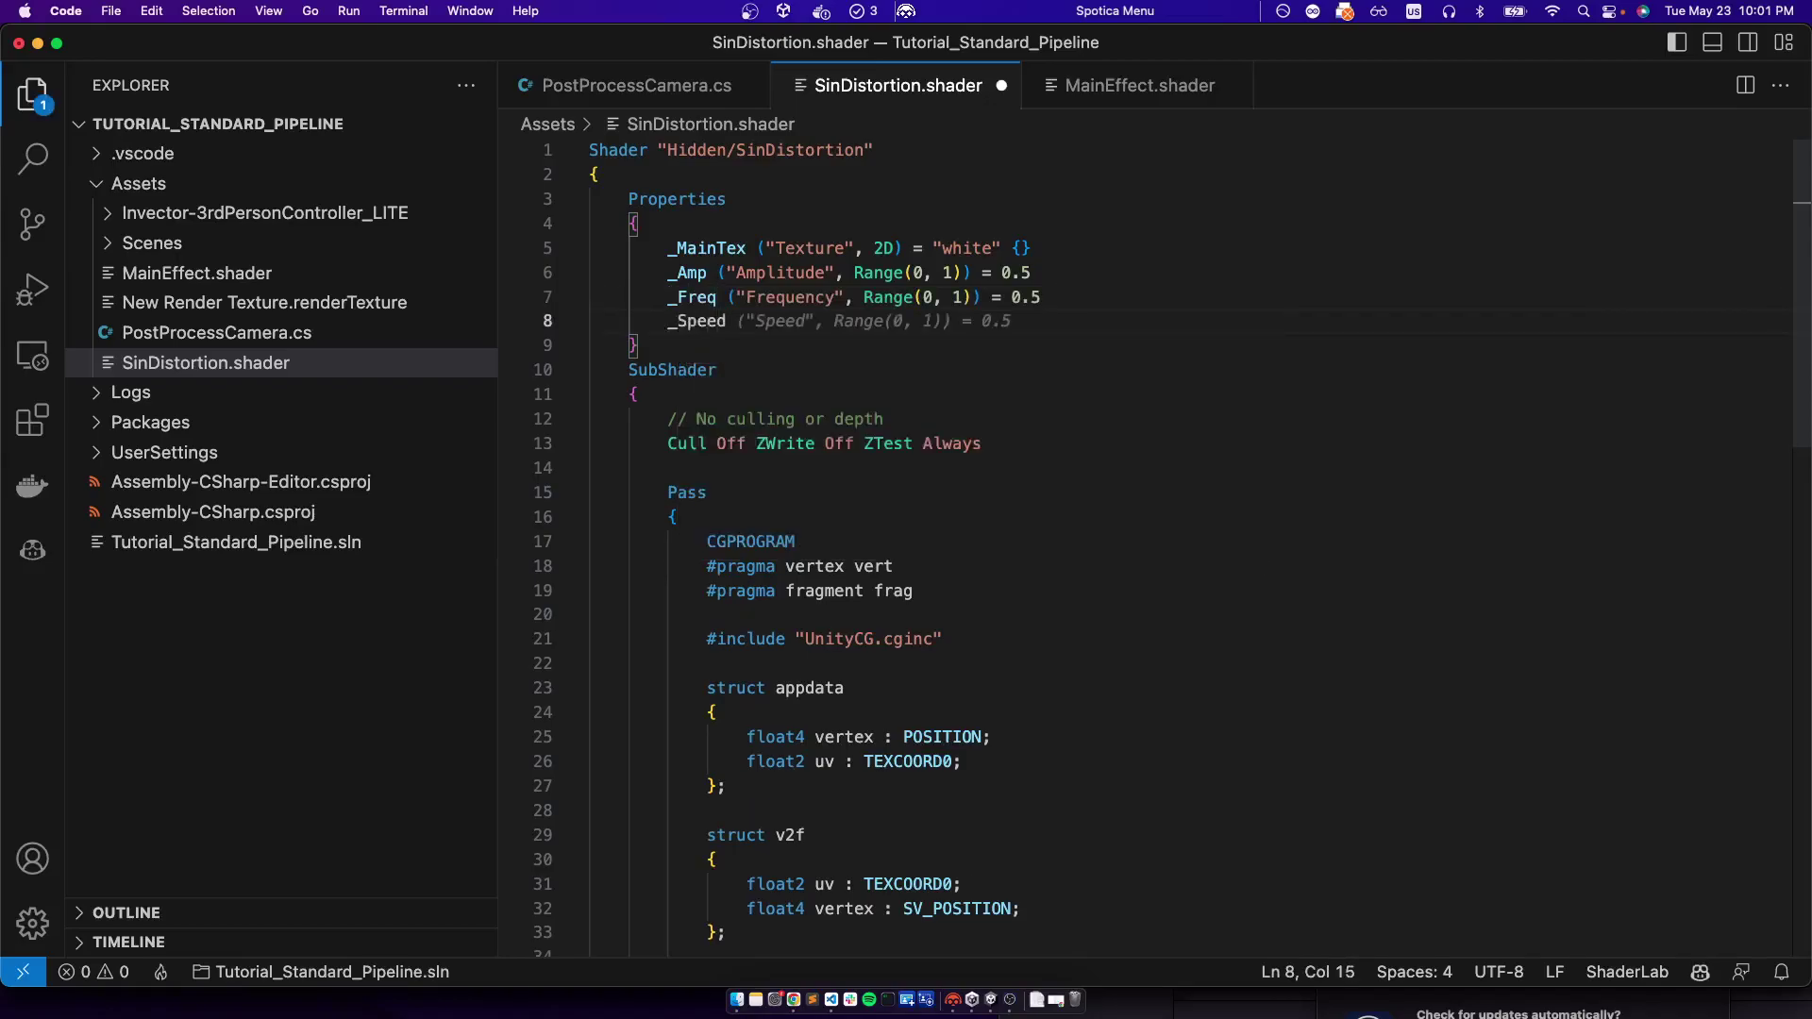
key("Tab")
key("super+s")
left_click_drag(1043, 332, 587, 248)
left_click(804, 326)
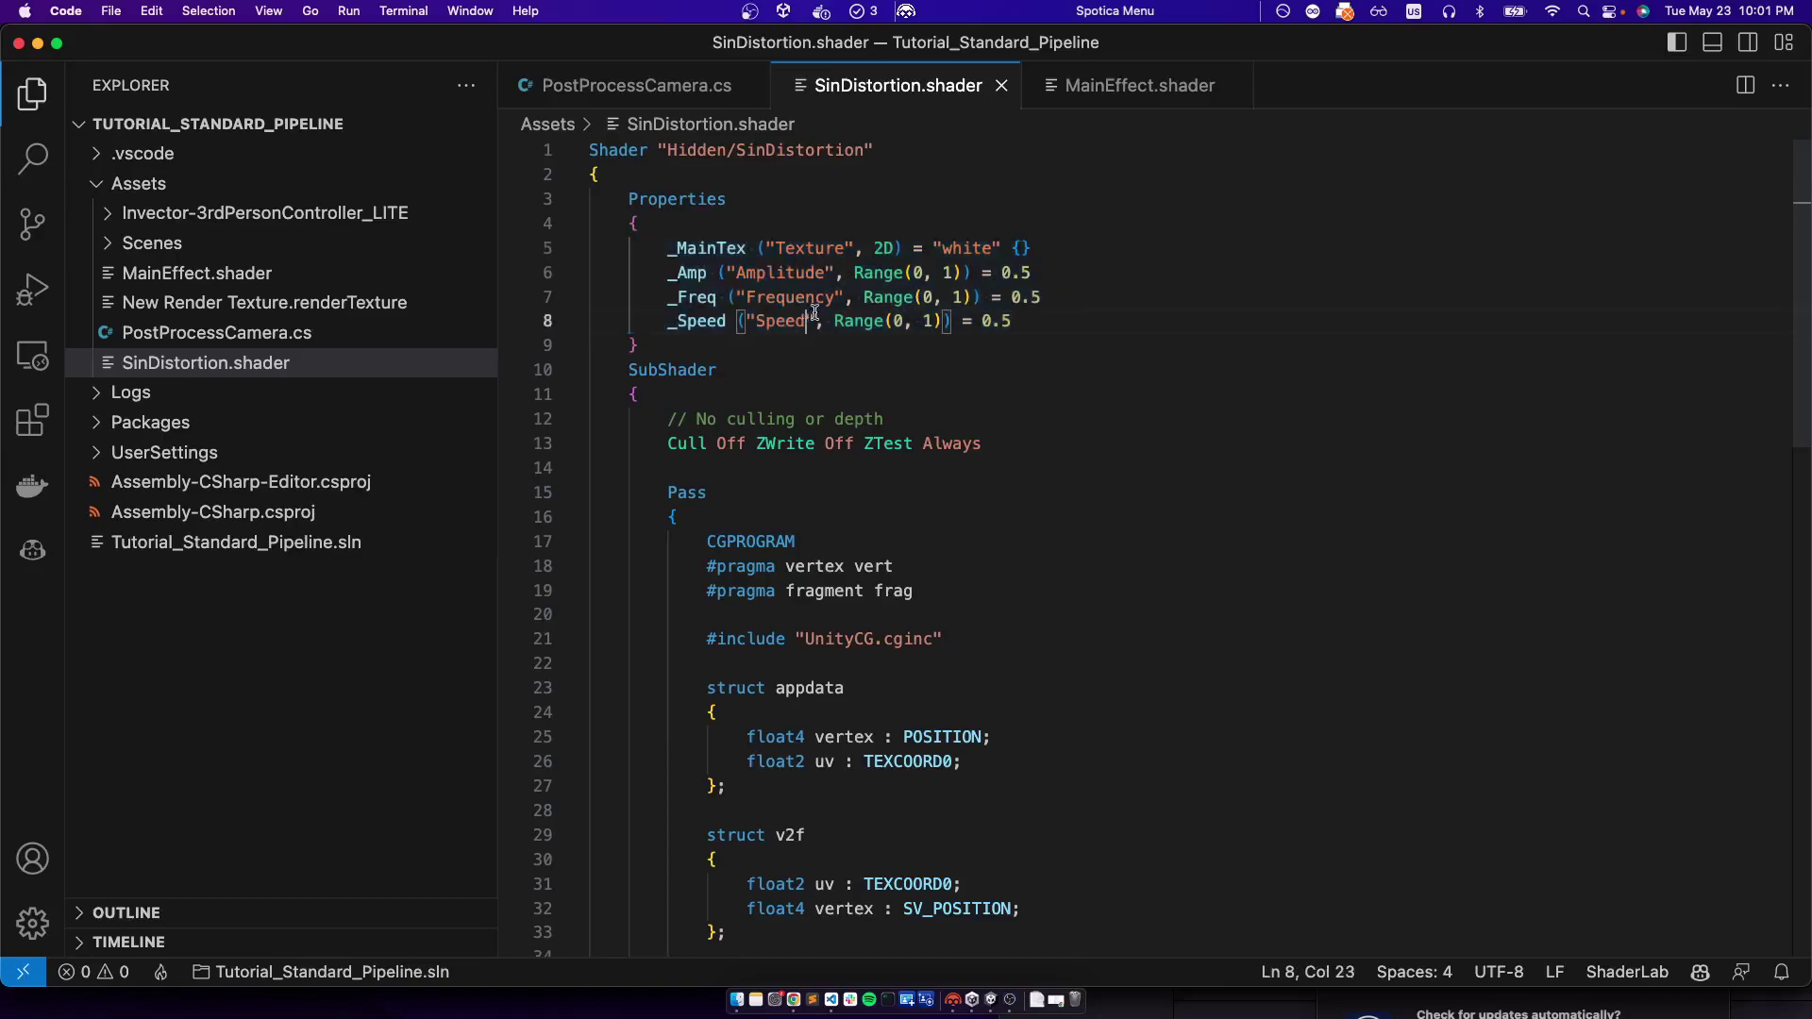
Declare float _Amp, float _Speed and float _Freq below sampler2D _MainTex and save the shader
scroll(802, 335, "down", 8)
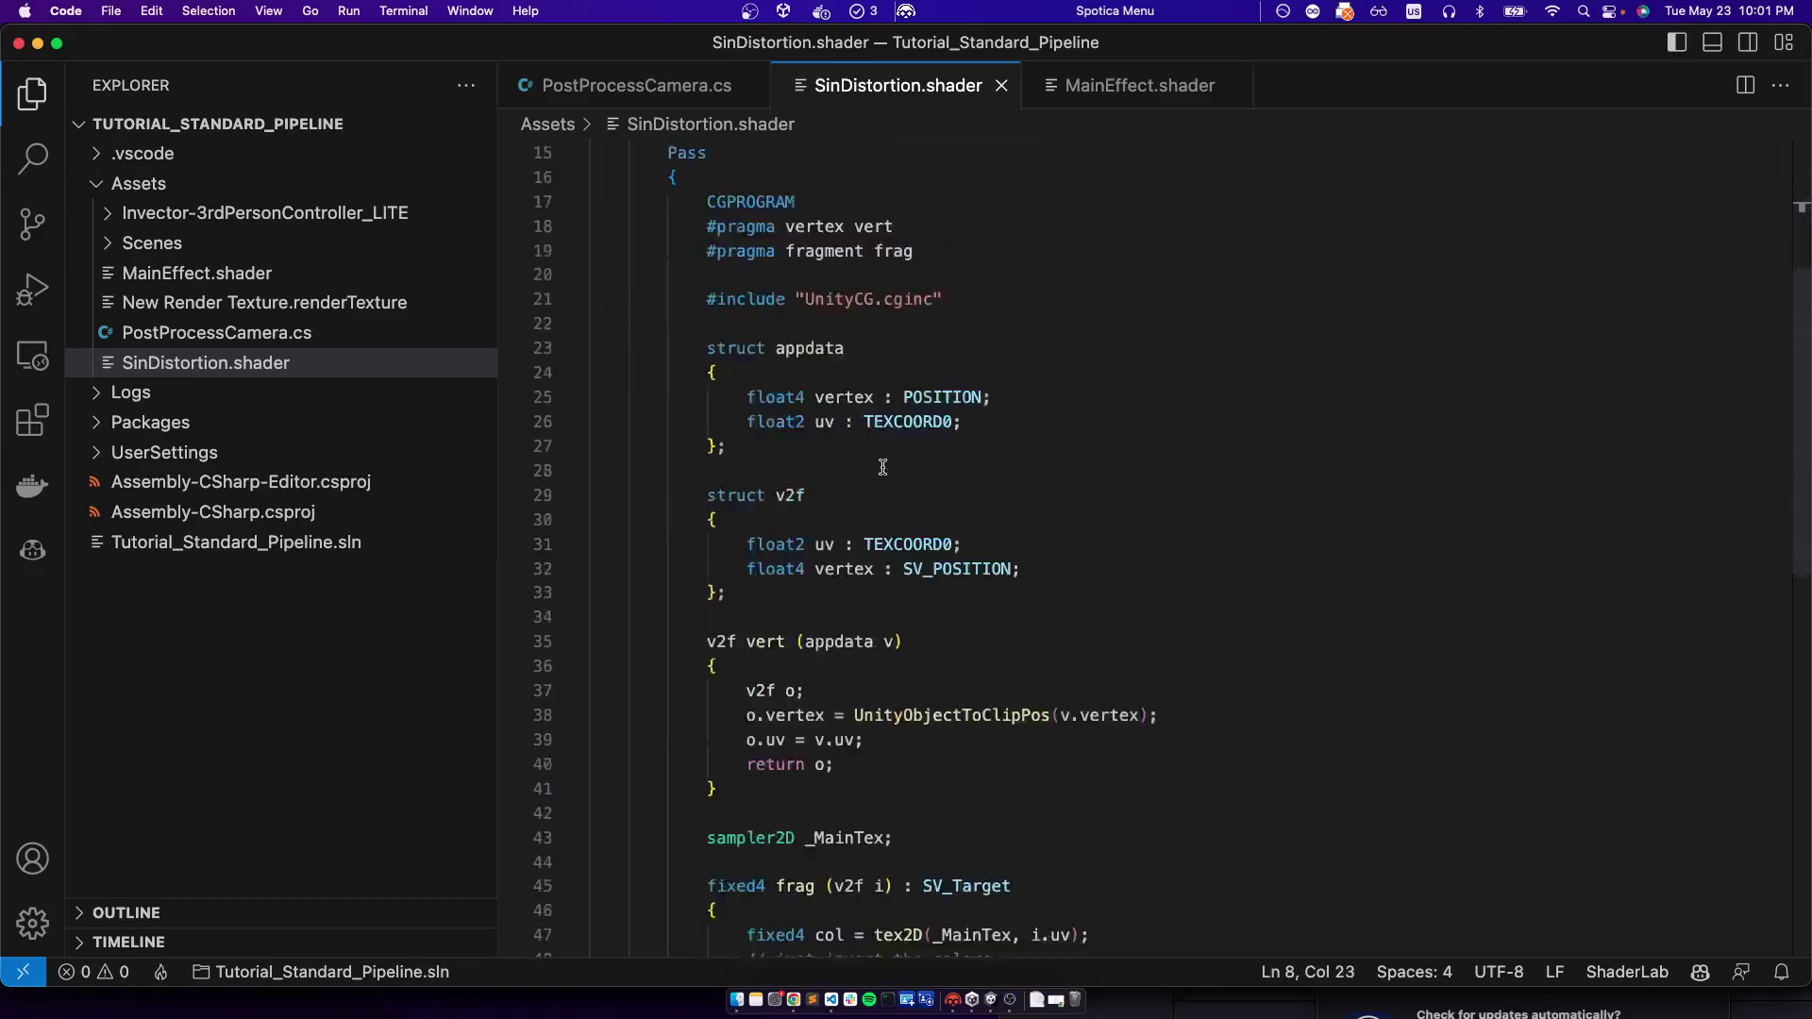
left_click(927, 566)
key("Return")
type("float _Amp;")
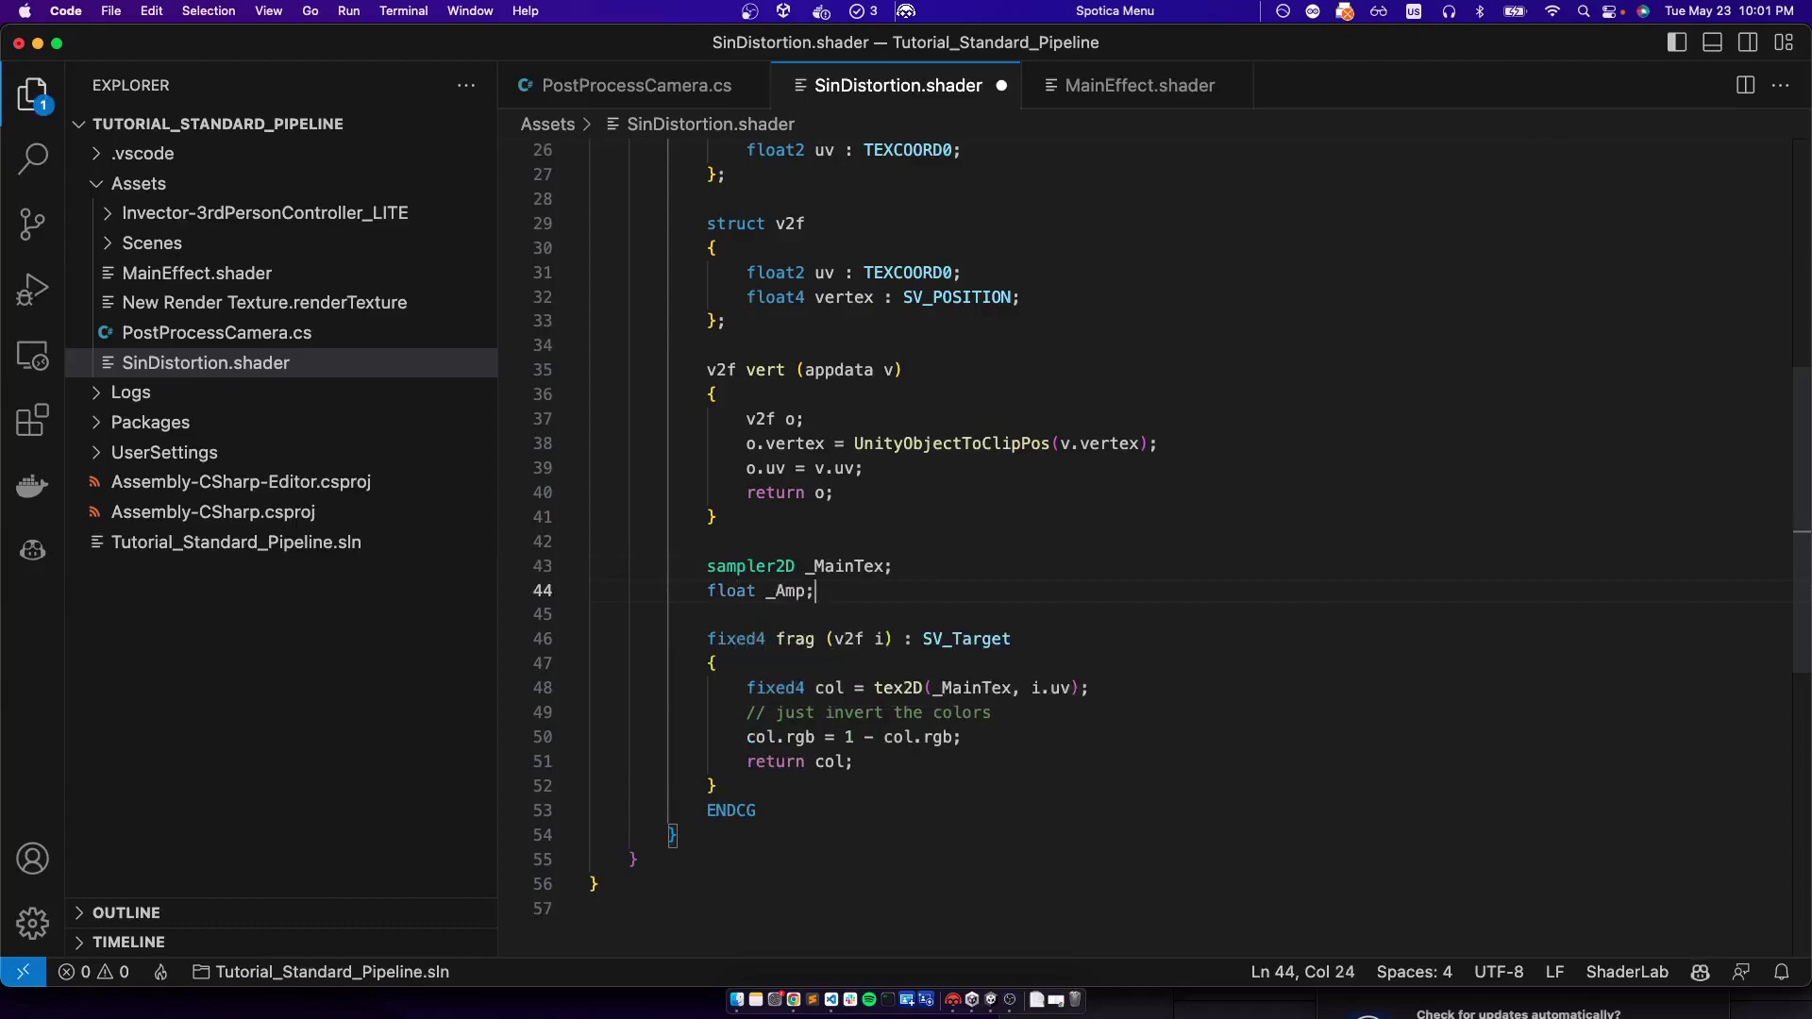
key("Return")
type("float _Speed;")
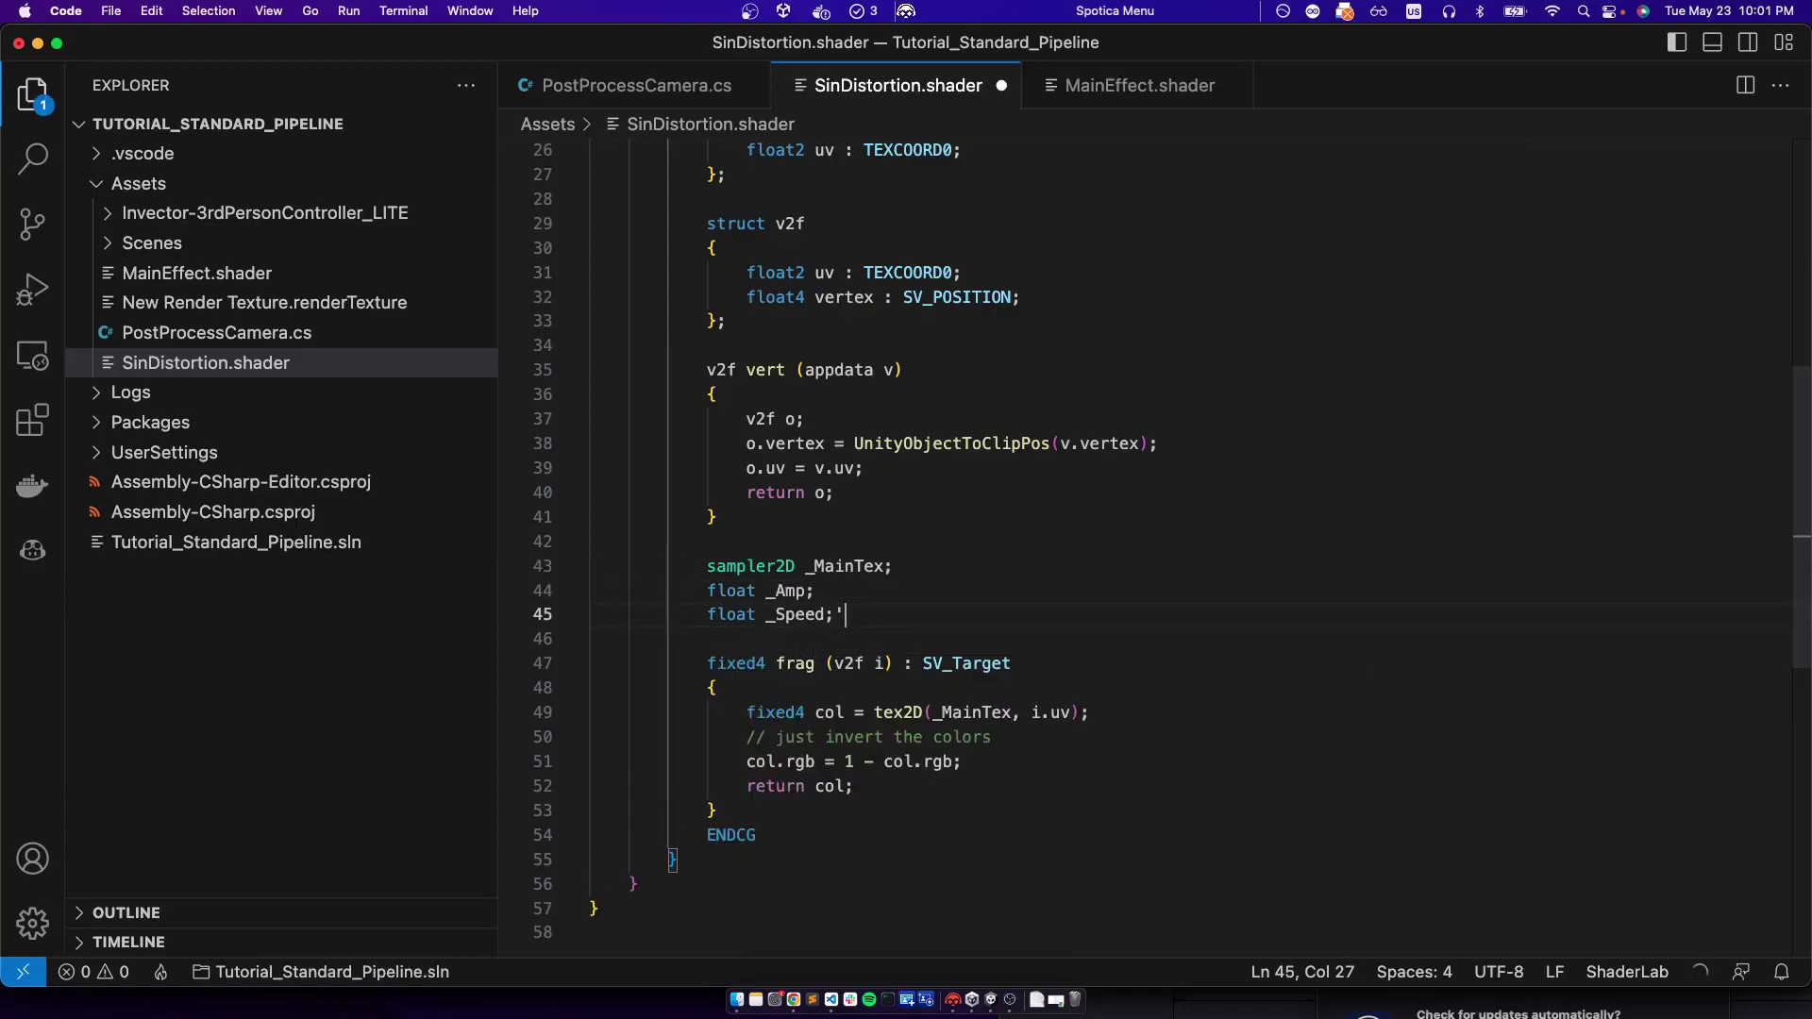
key("Return")
type("float _Fre")
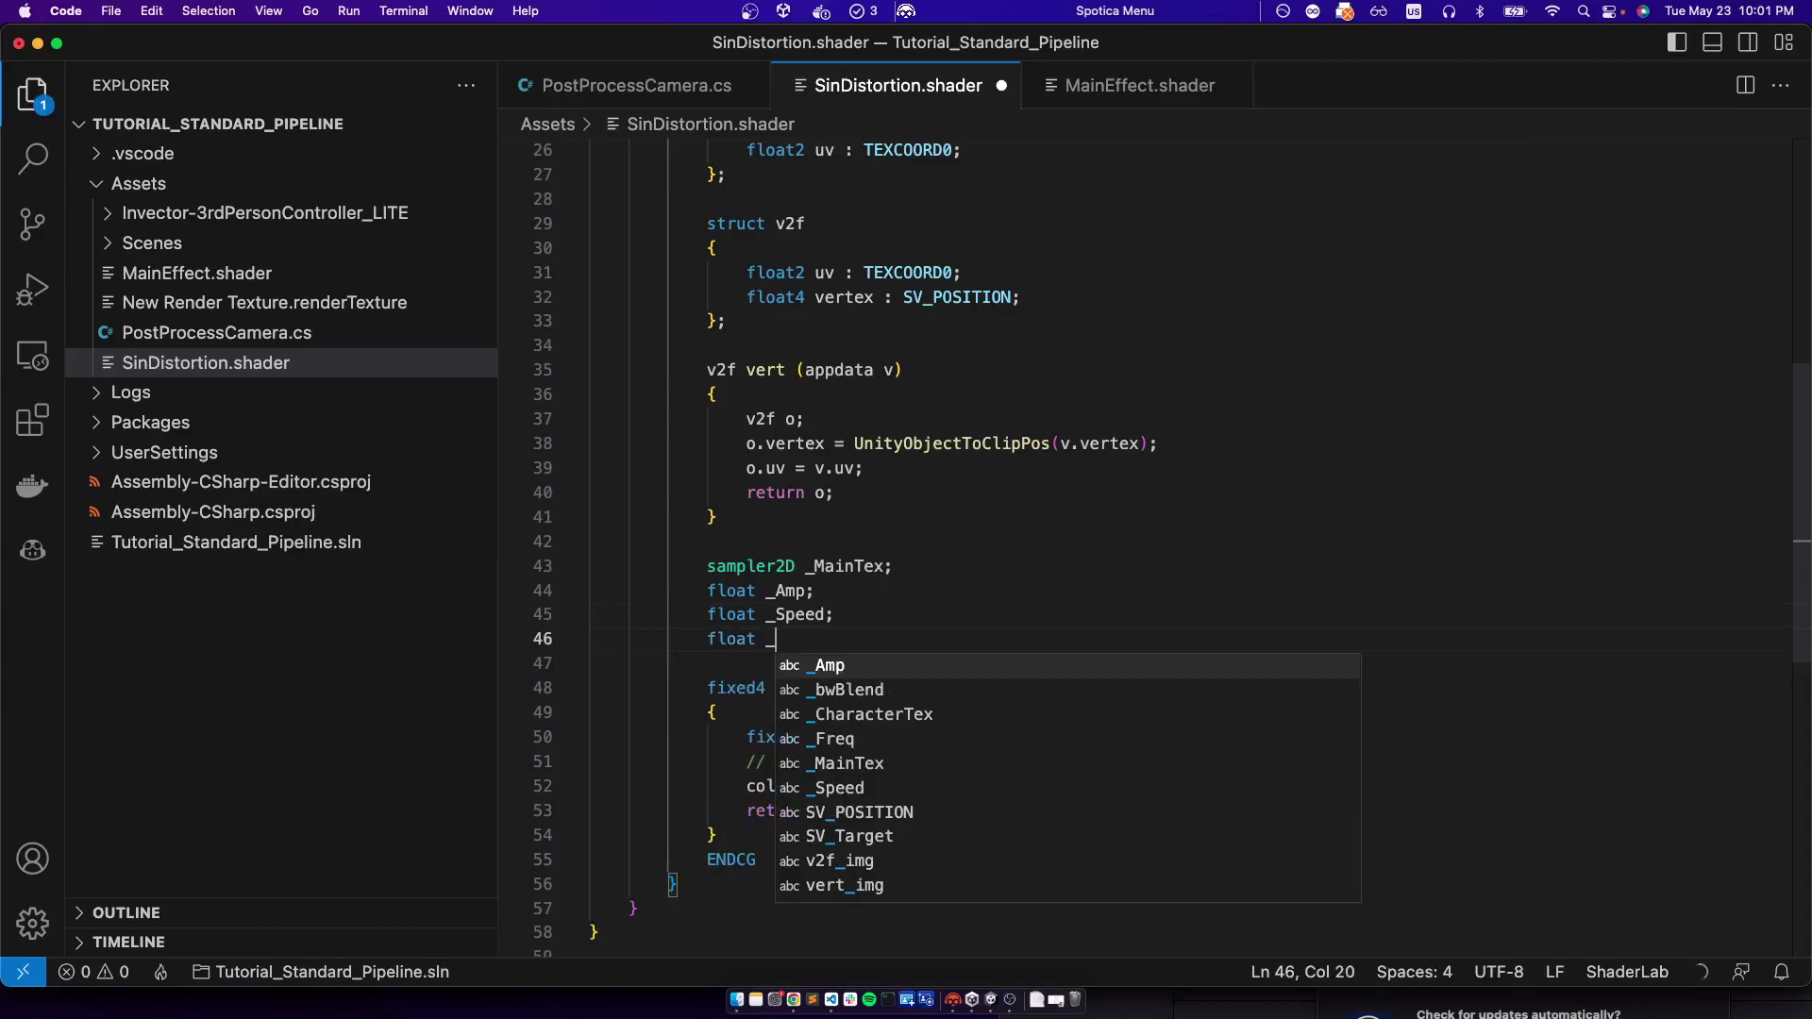
type(";")
key("super+s")
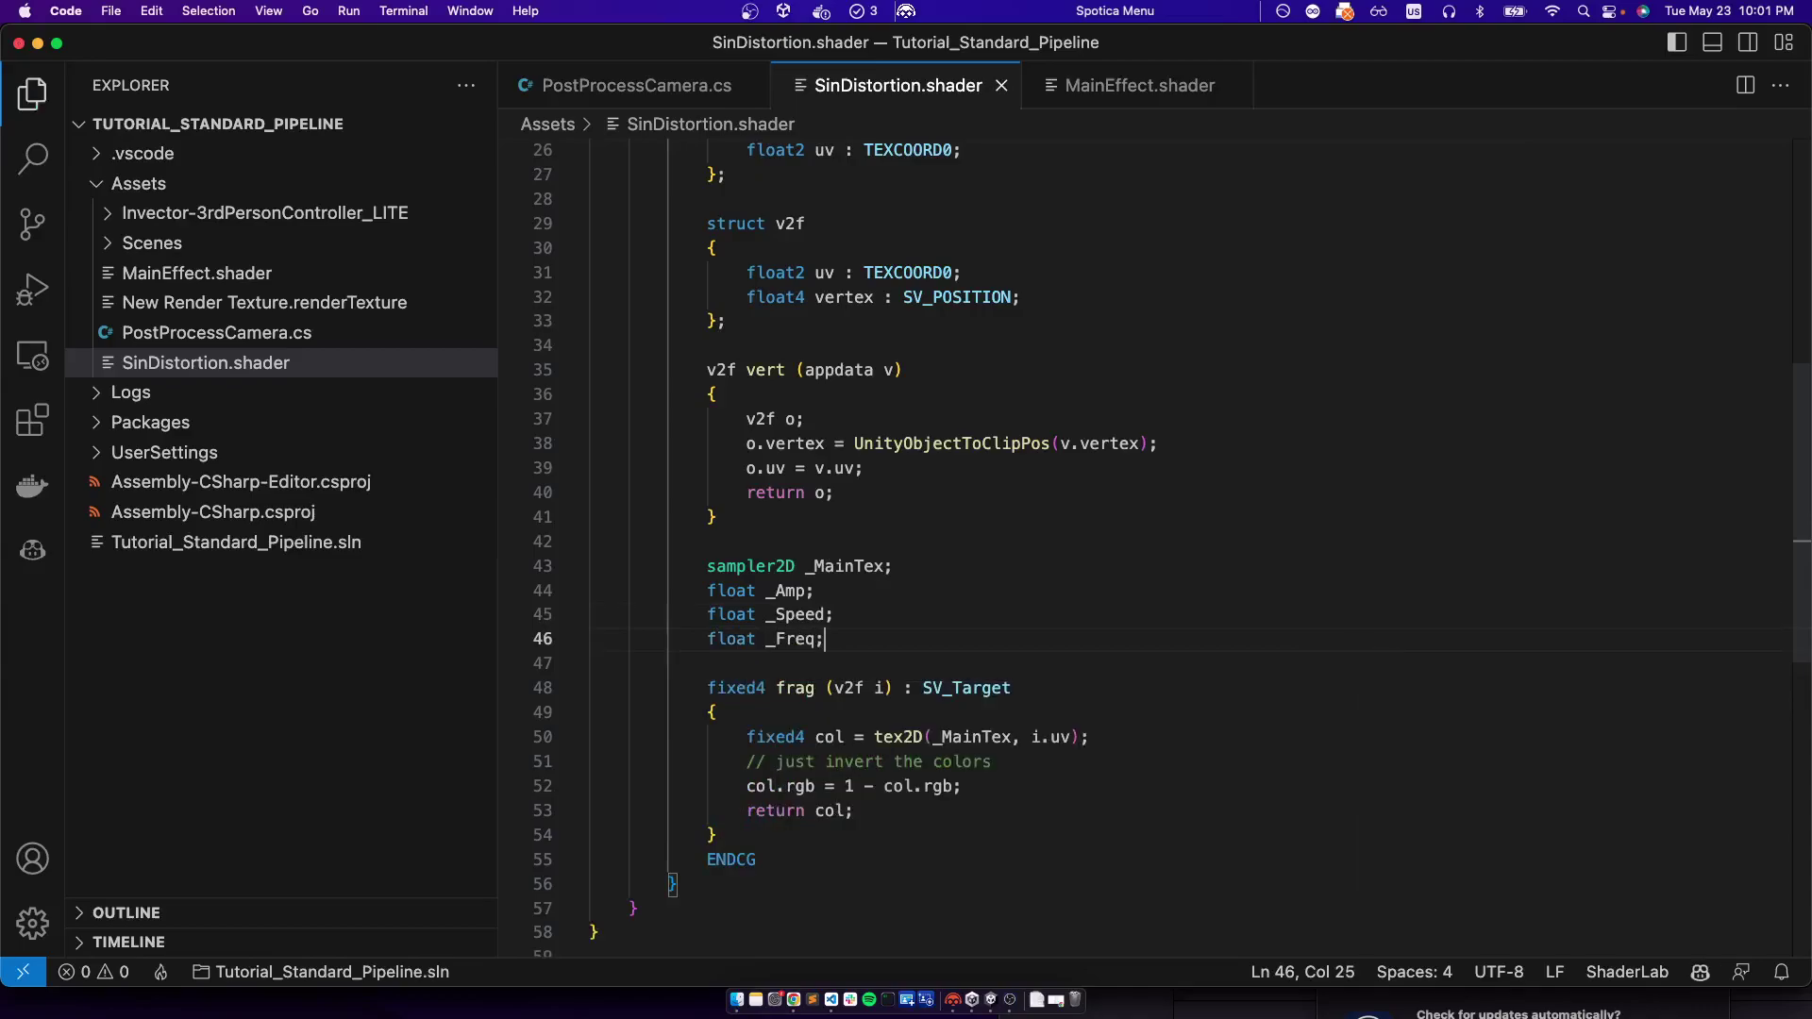
Delete the color inversion line and its comment from the frag function
left_click(1016, 722)
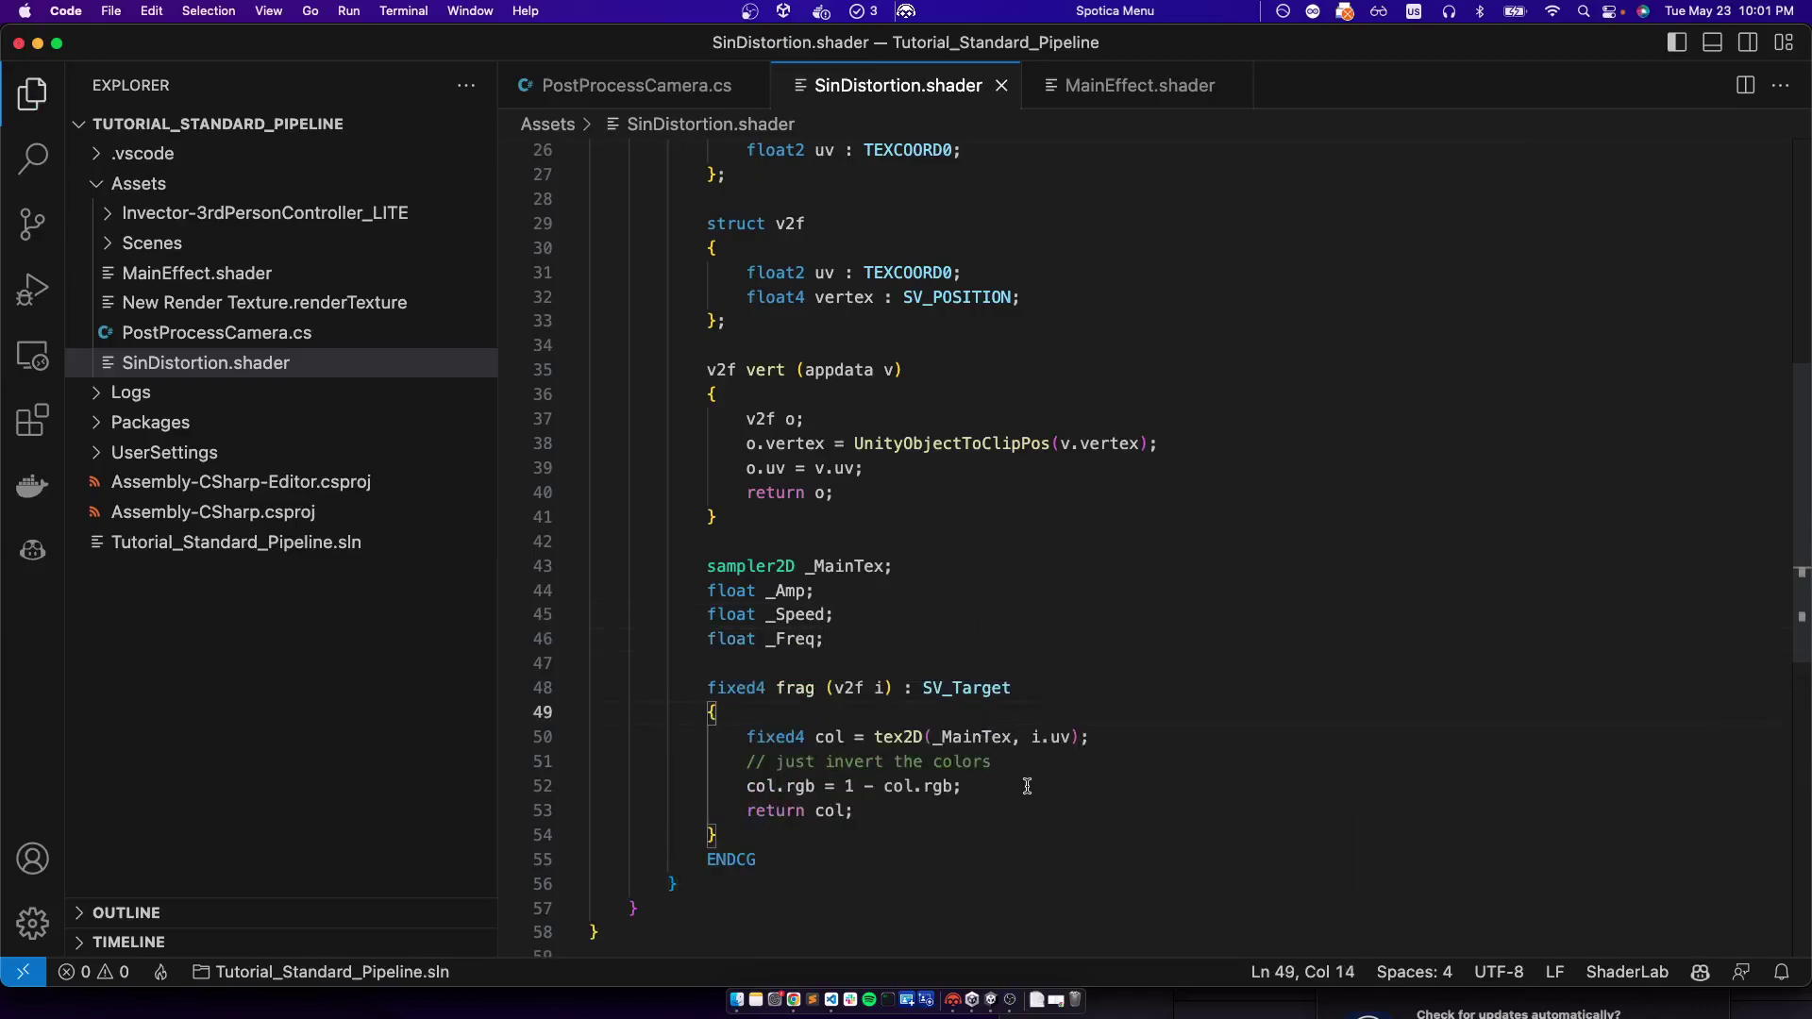
key("super+shift+Left")
key("super+shift+Left")
key("BackSpace")
key("BackSpace")
key("super+shift+Left")
key("super+shift+Left")
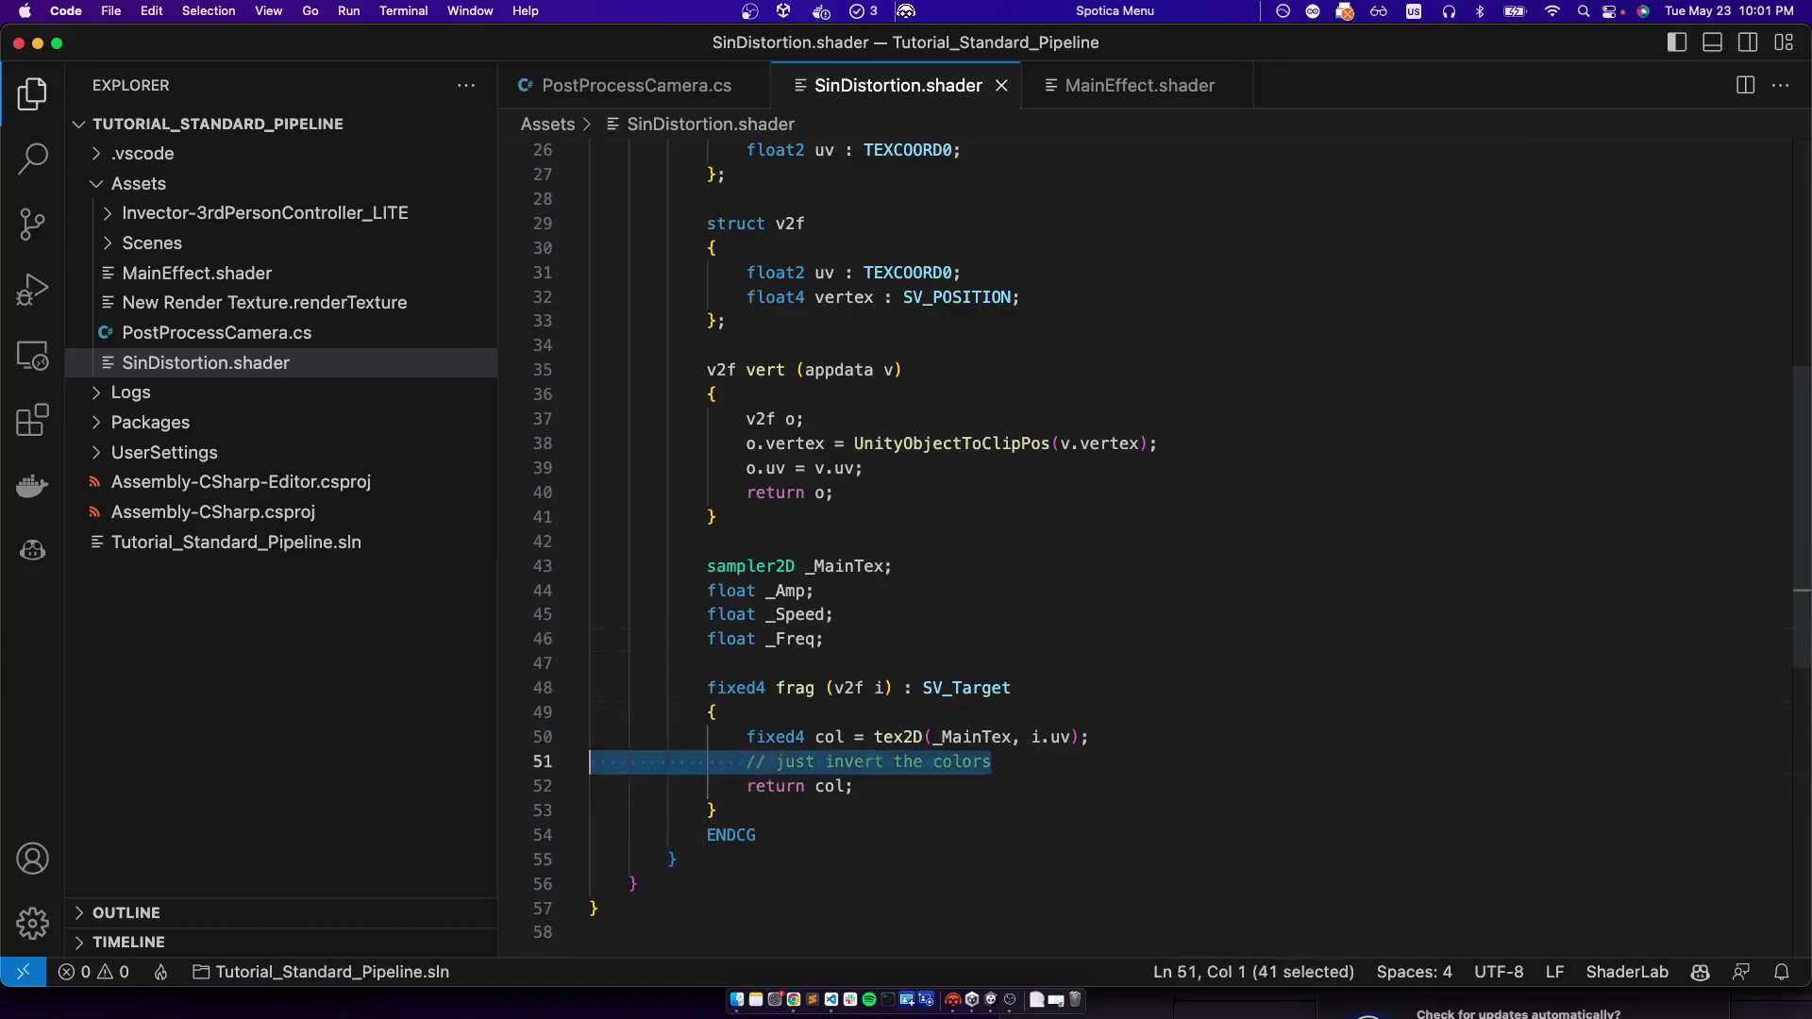
key("BackSpace")
key("BackSpace")
Insert uv.x += sin(_Time.y * _Speed + uv.y * _Freq) * _Amp; as the first line of frag and save the shader
key("Return")
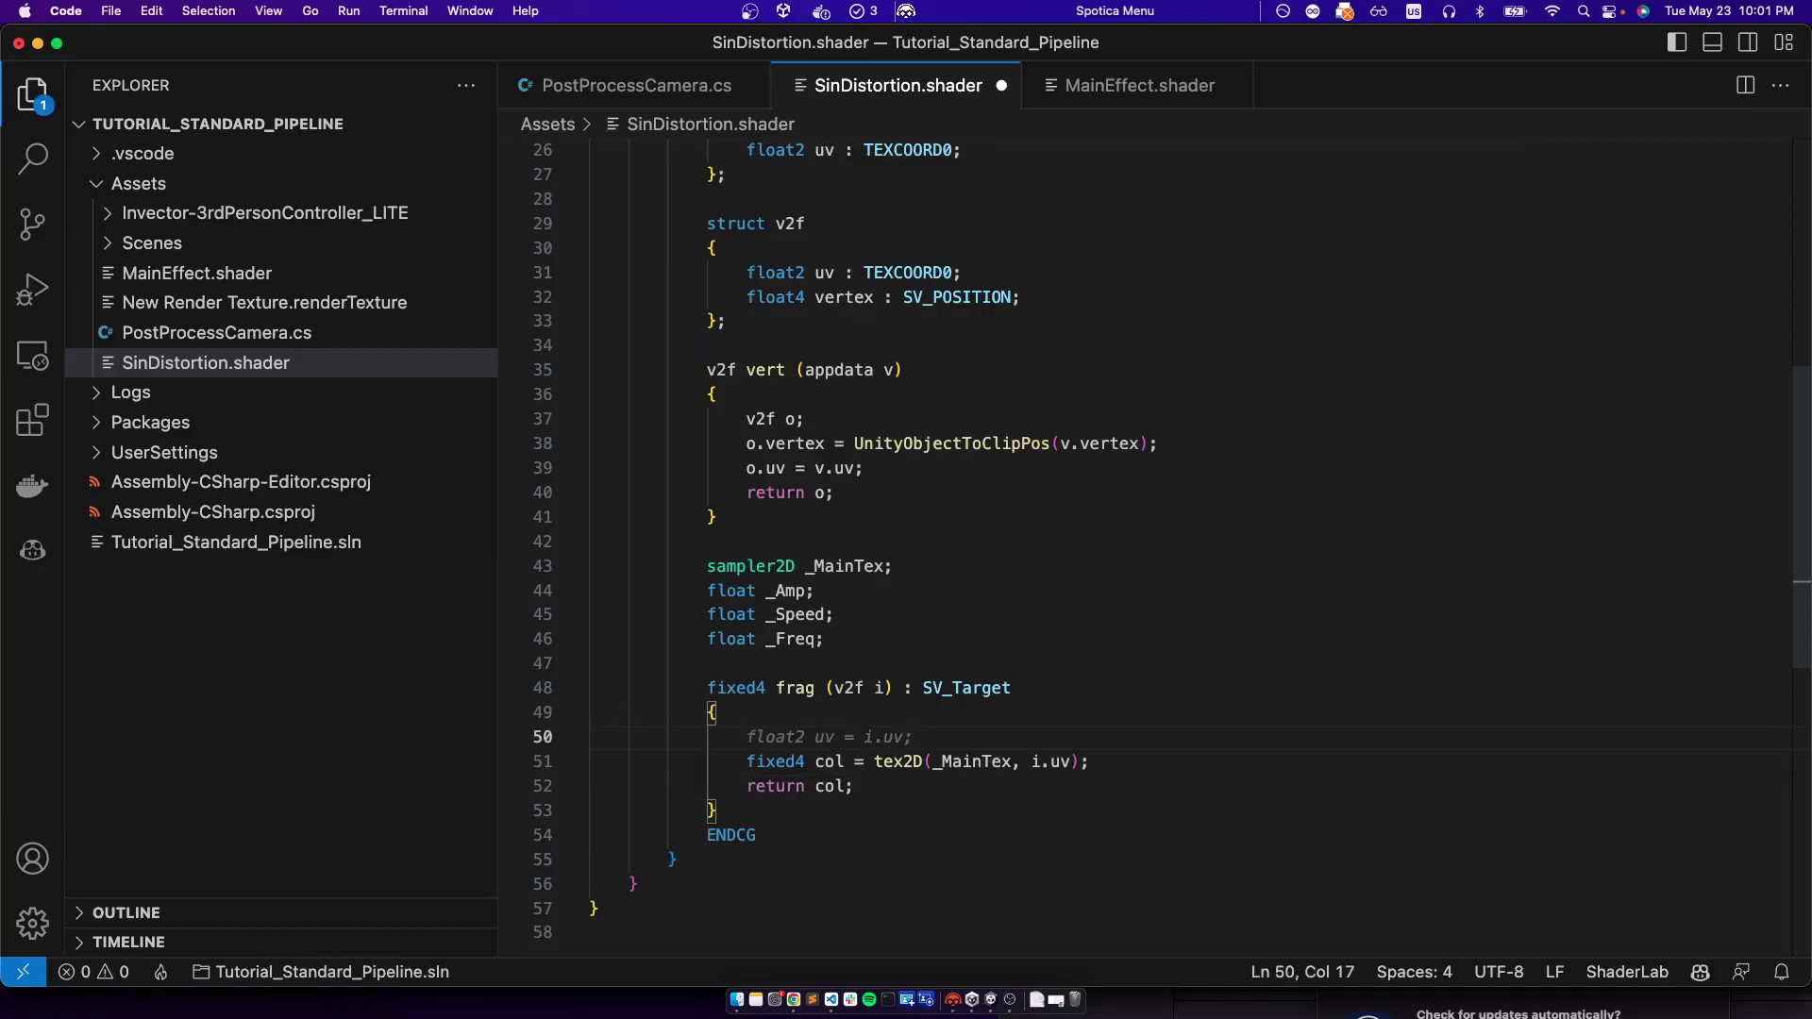
type("uv.x")
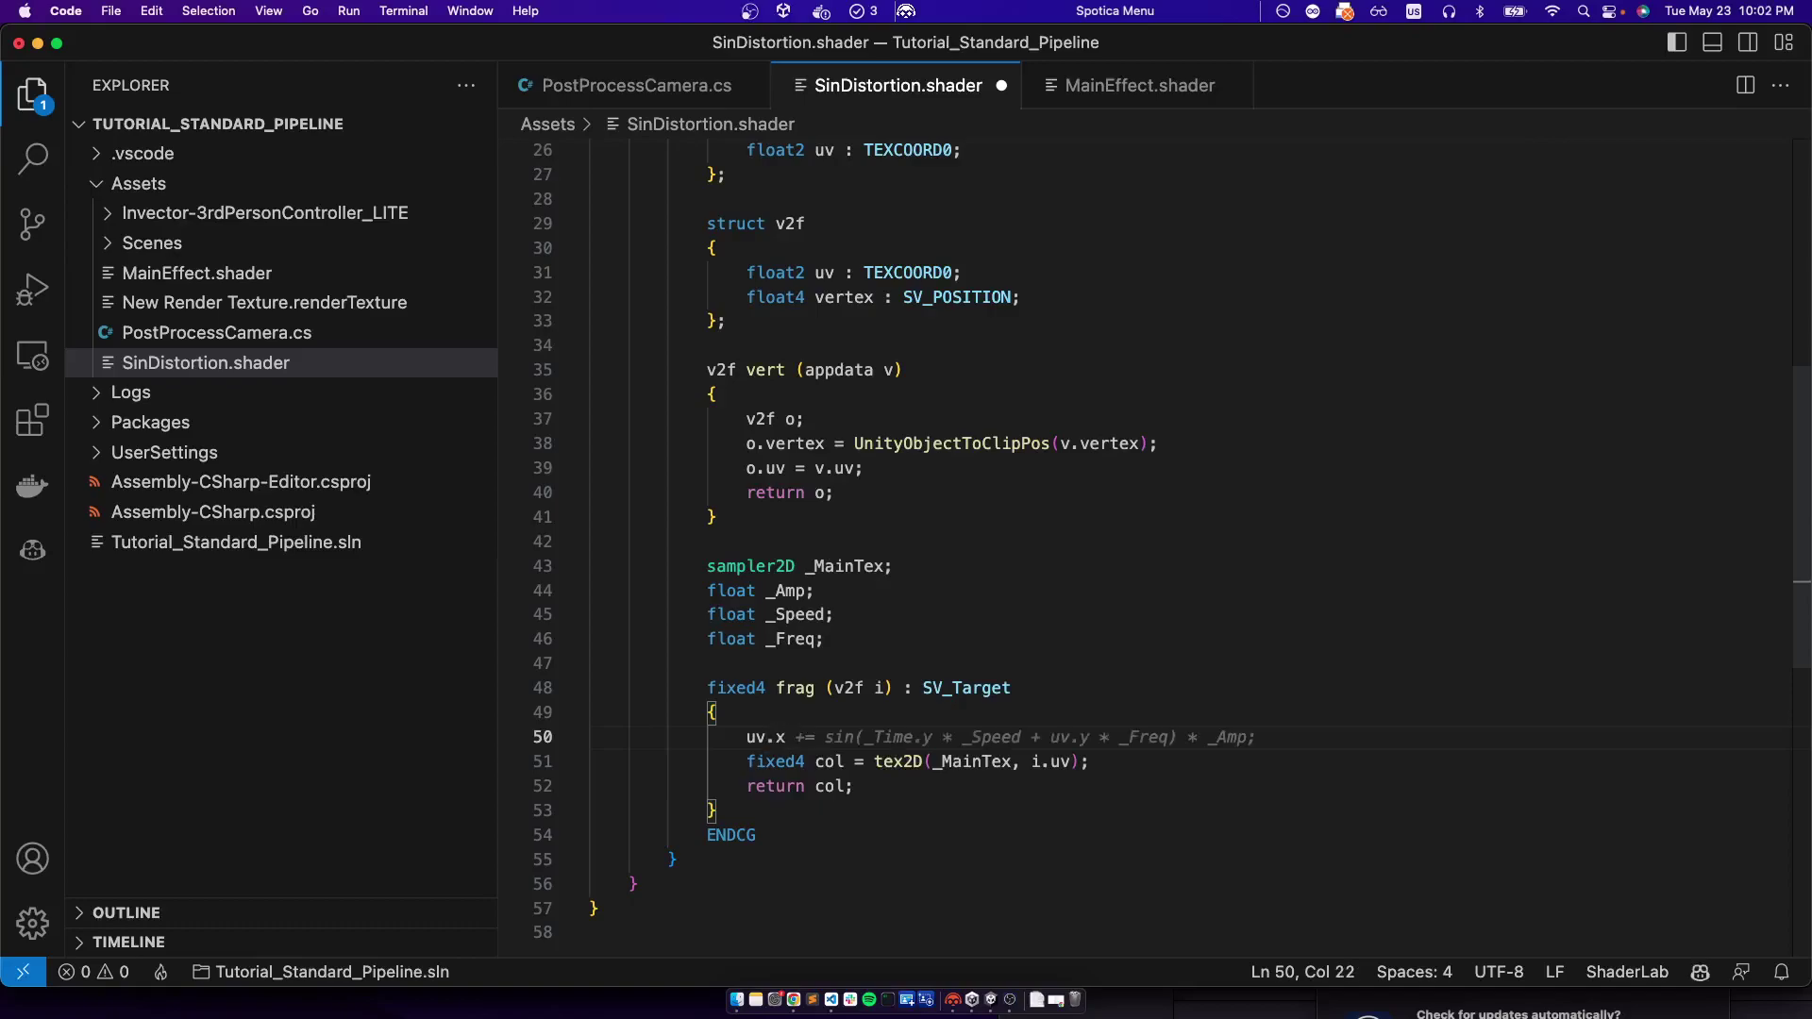
key("Tab")
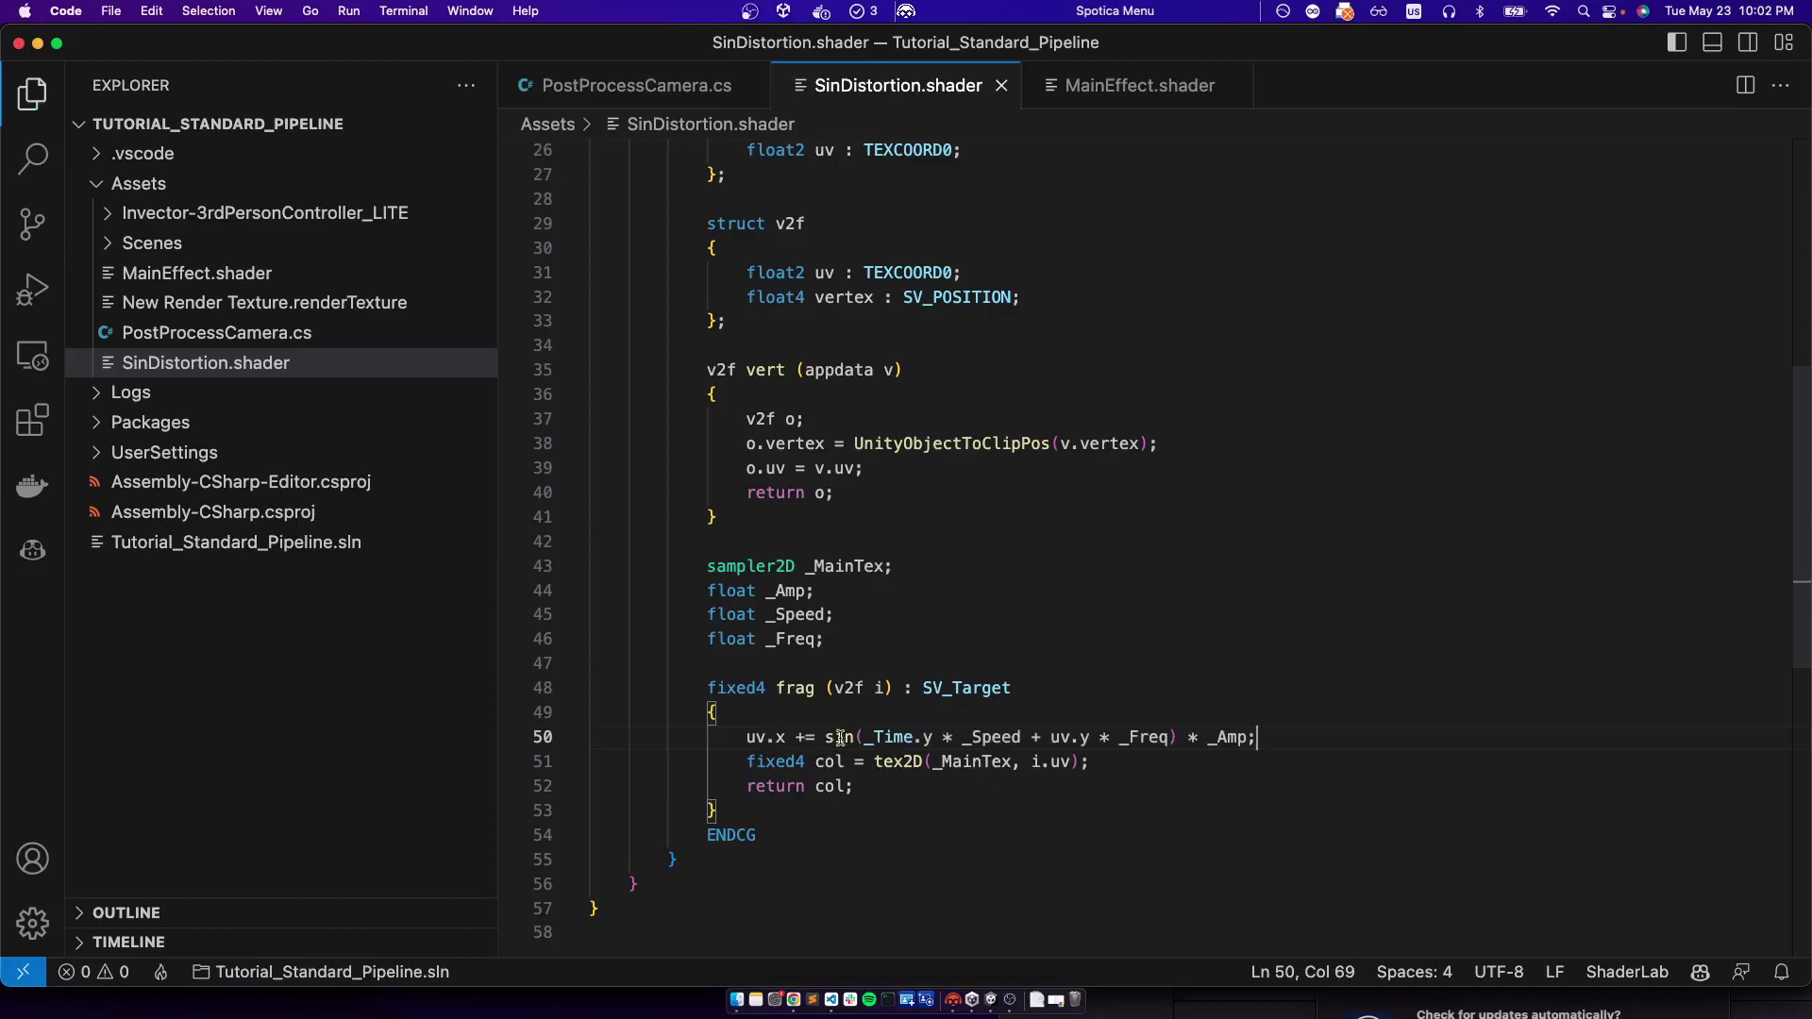
Examine the terms of the new sine line: _Time.y times _Speed, uv.y times _Freq, and the _Amp multiplier
left_click_drag(814, 737, 975, 734)
left_click(974, 734)
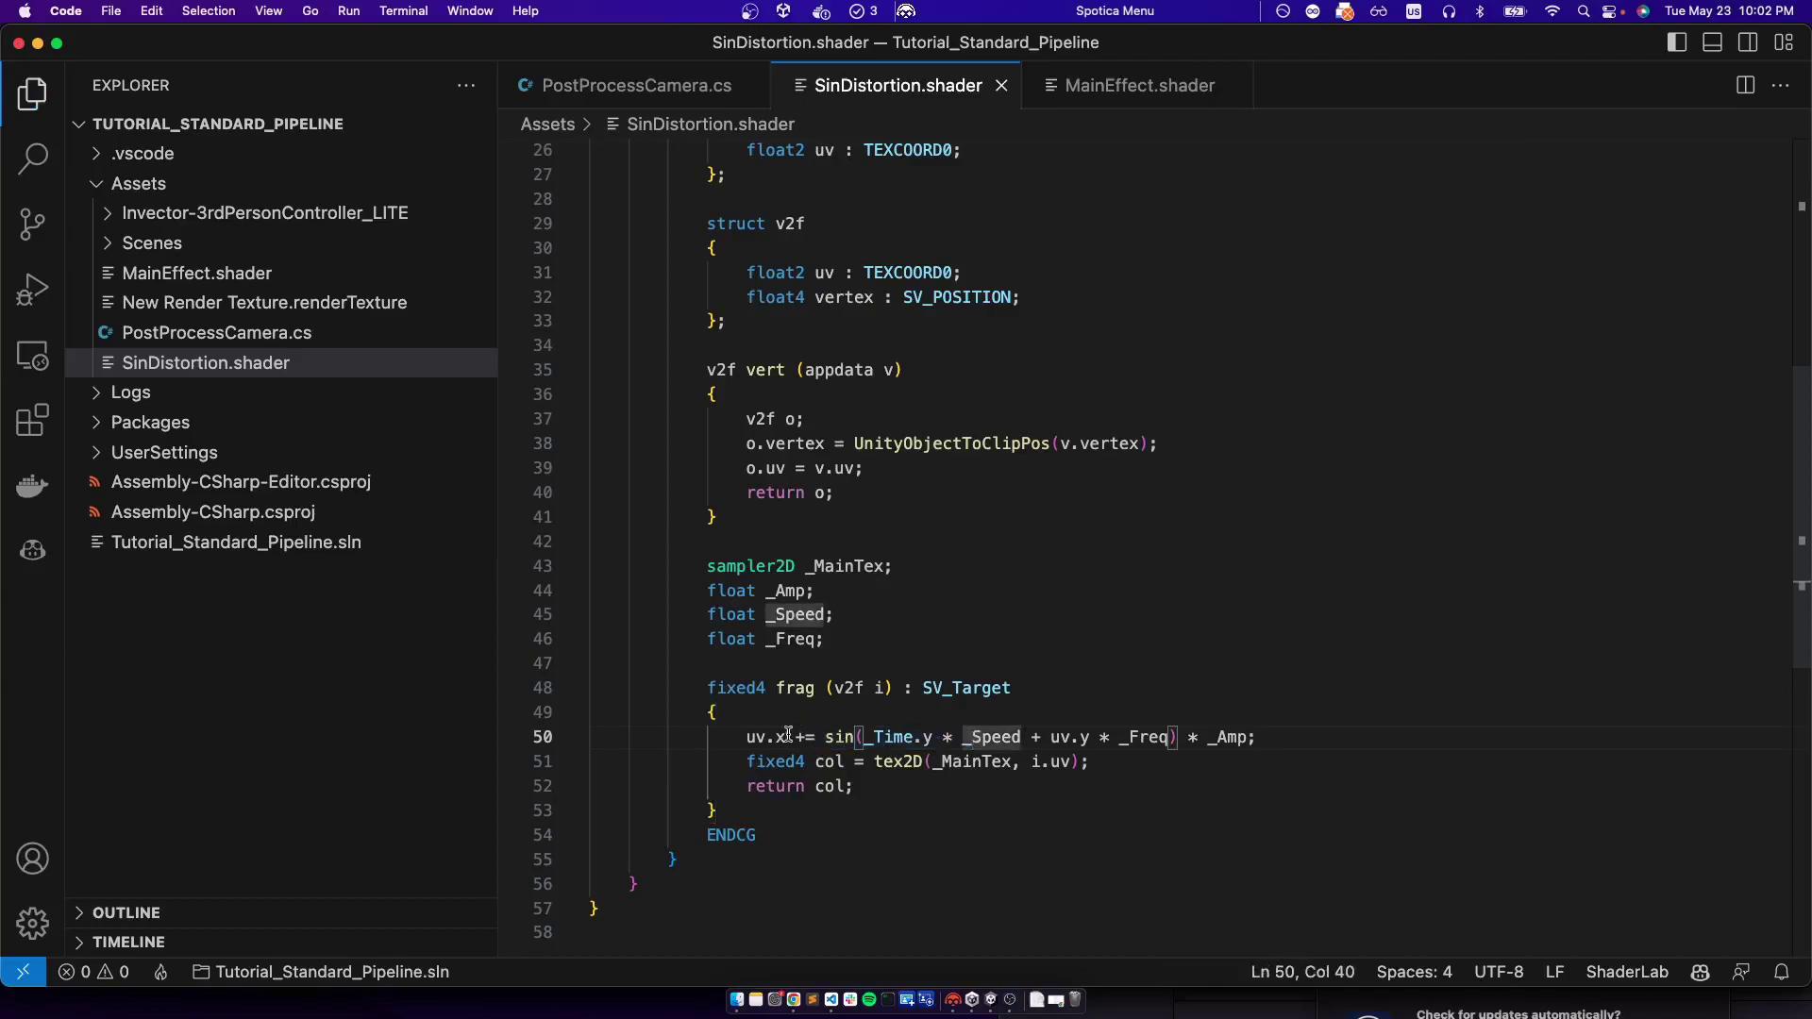
left_click(873, 740)
left_click_drag(862, 739, 982, 737)
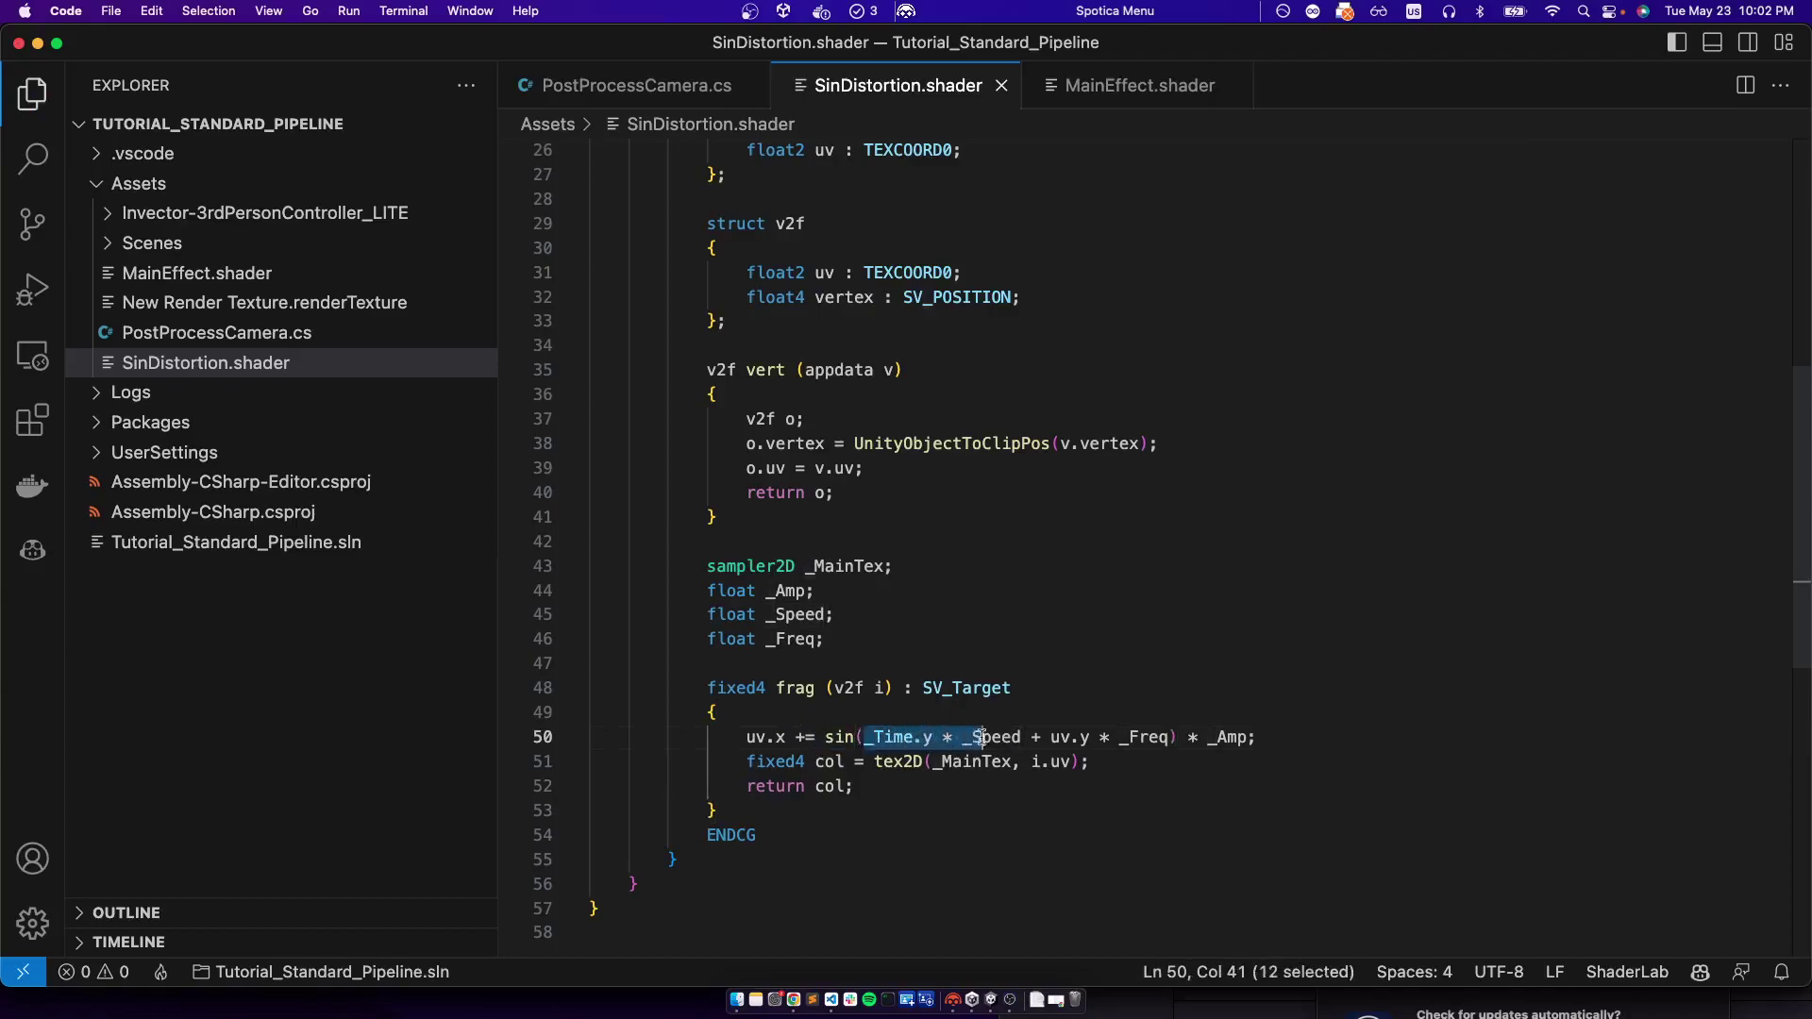
left_click(932, 742)
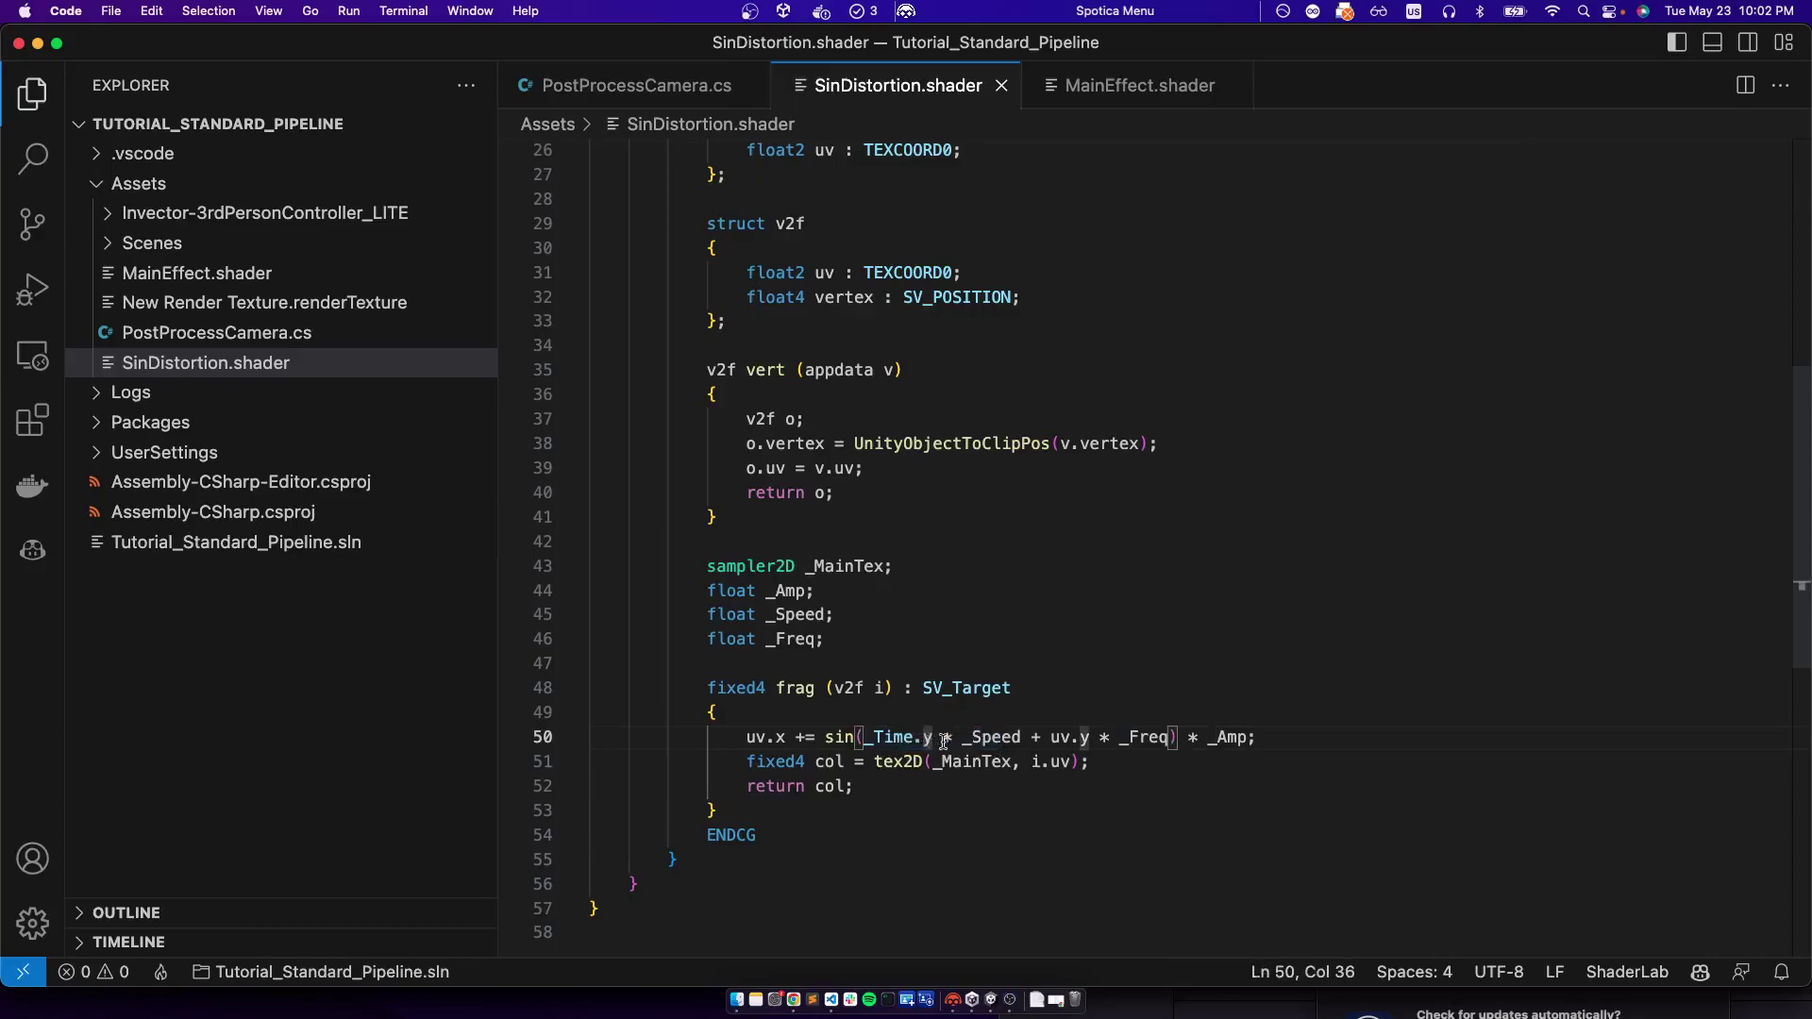
left_click(1002, 739)
left_click(895, 740)
left_click(972, 740)
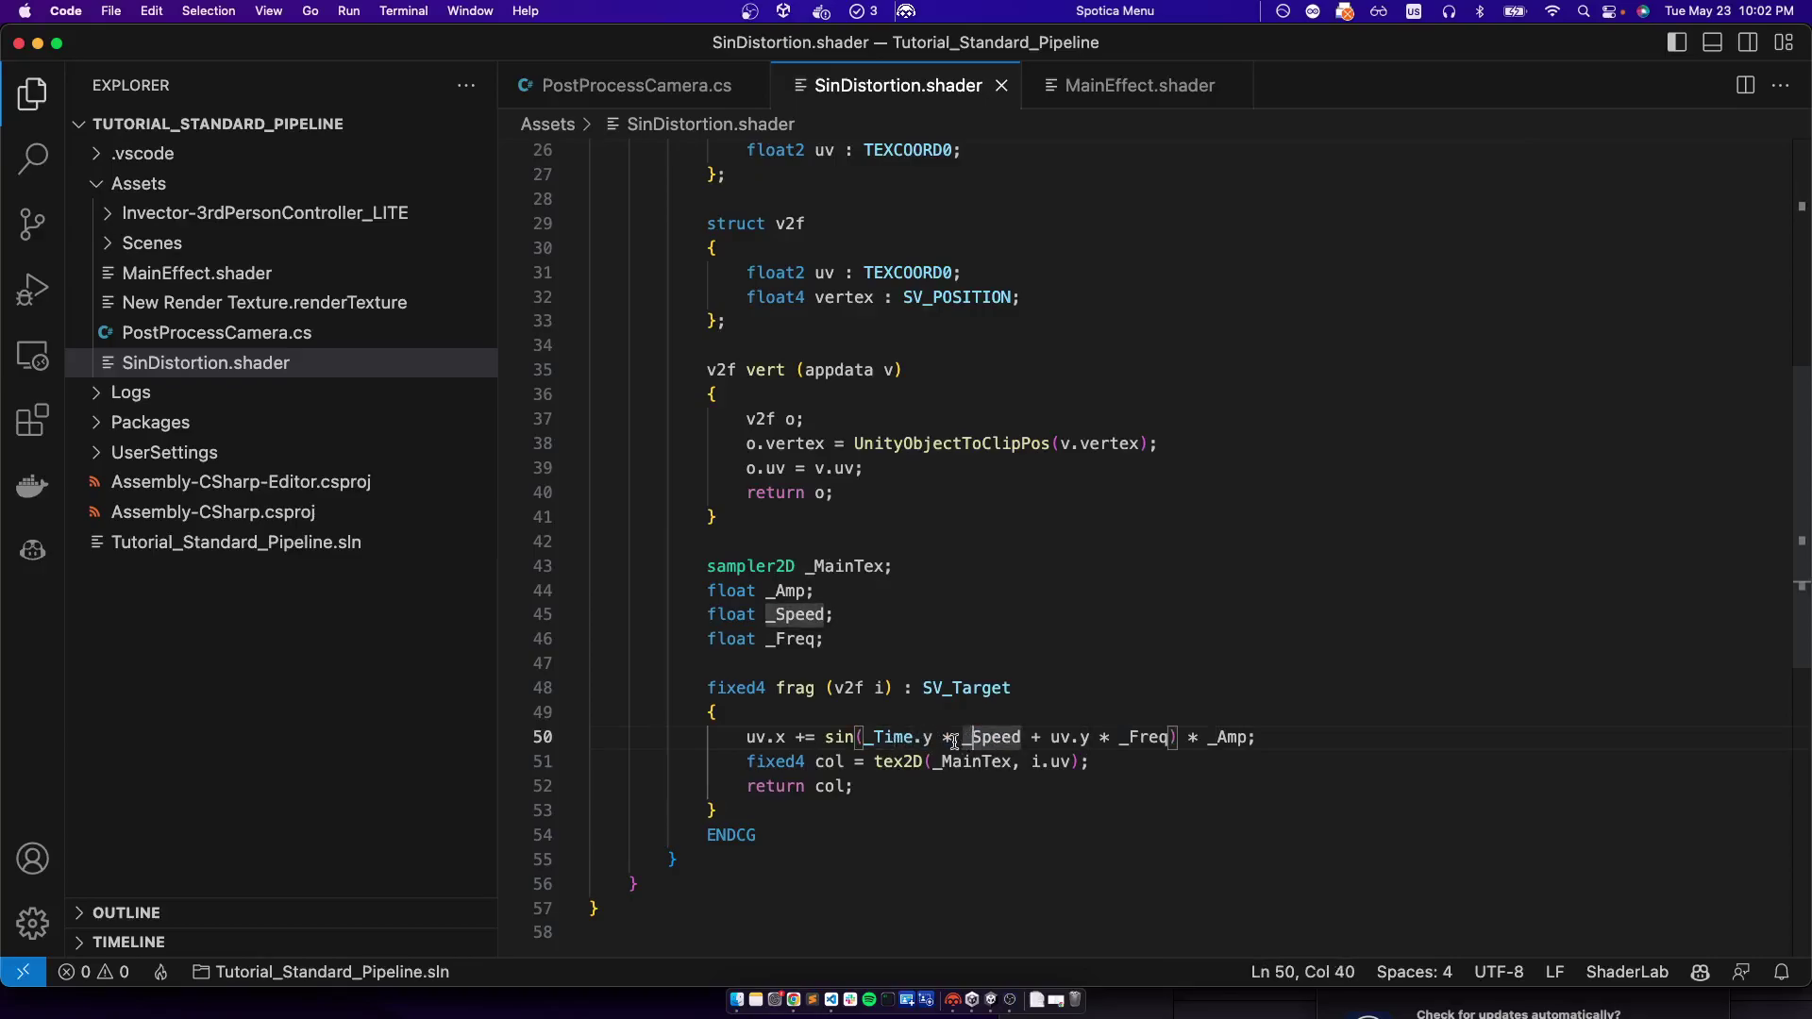
left_click(1032, 740)
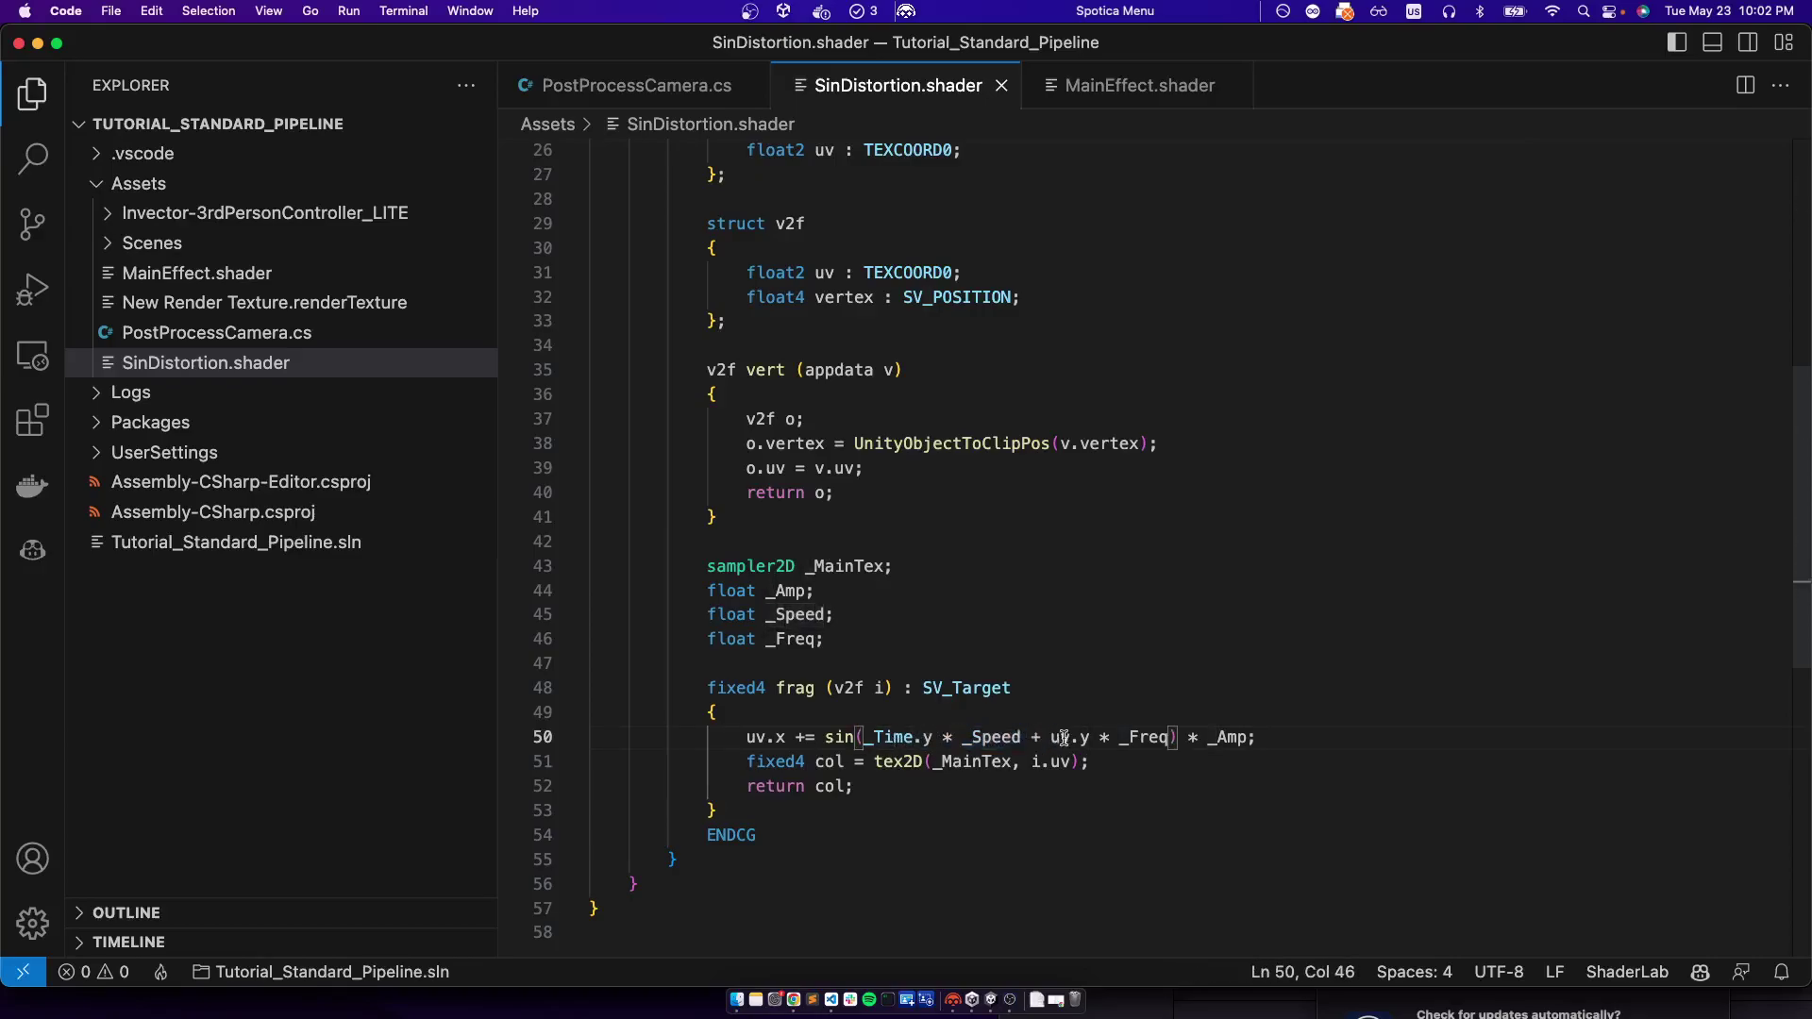
left_click_drag(1048, 739, 568, 734)
left_click(1201, 737)
left_click(895, 737)
left_click_drag(822, 731, 974, 738)
left_click(1308, 731)
left_click(972, 738)
left_click(1120, 738)
left_click(1259, 741)
Switch to Unity, start play mode, and open the SinDistortion shader error's source line in Visual Studio Code
key("super+Tab")
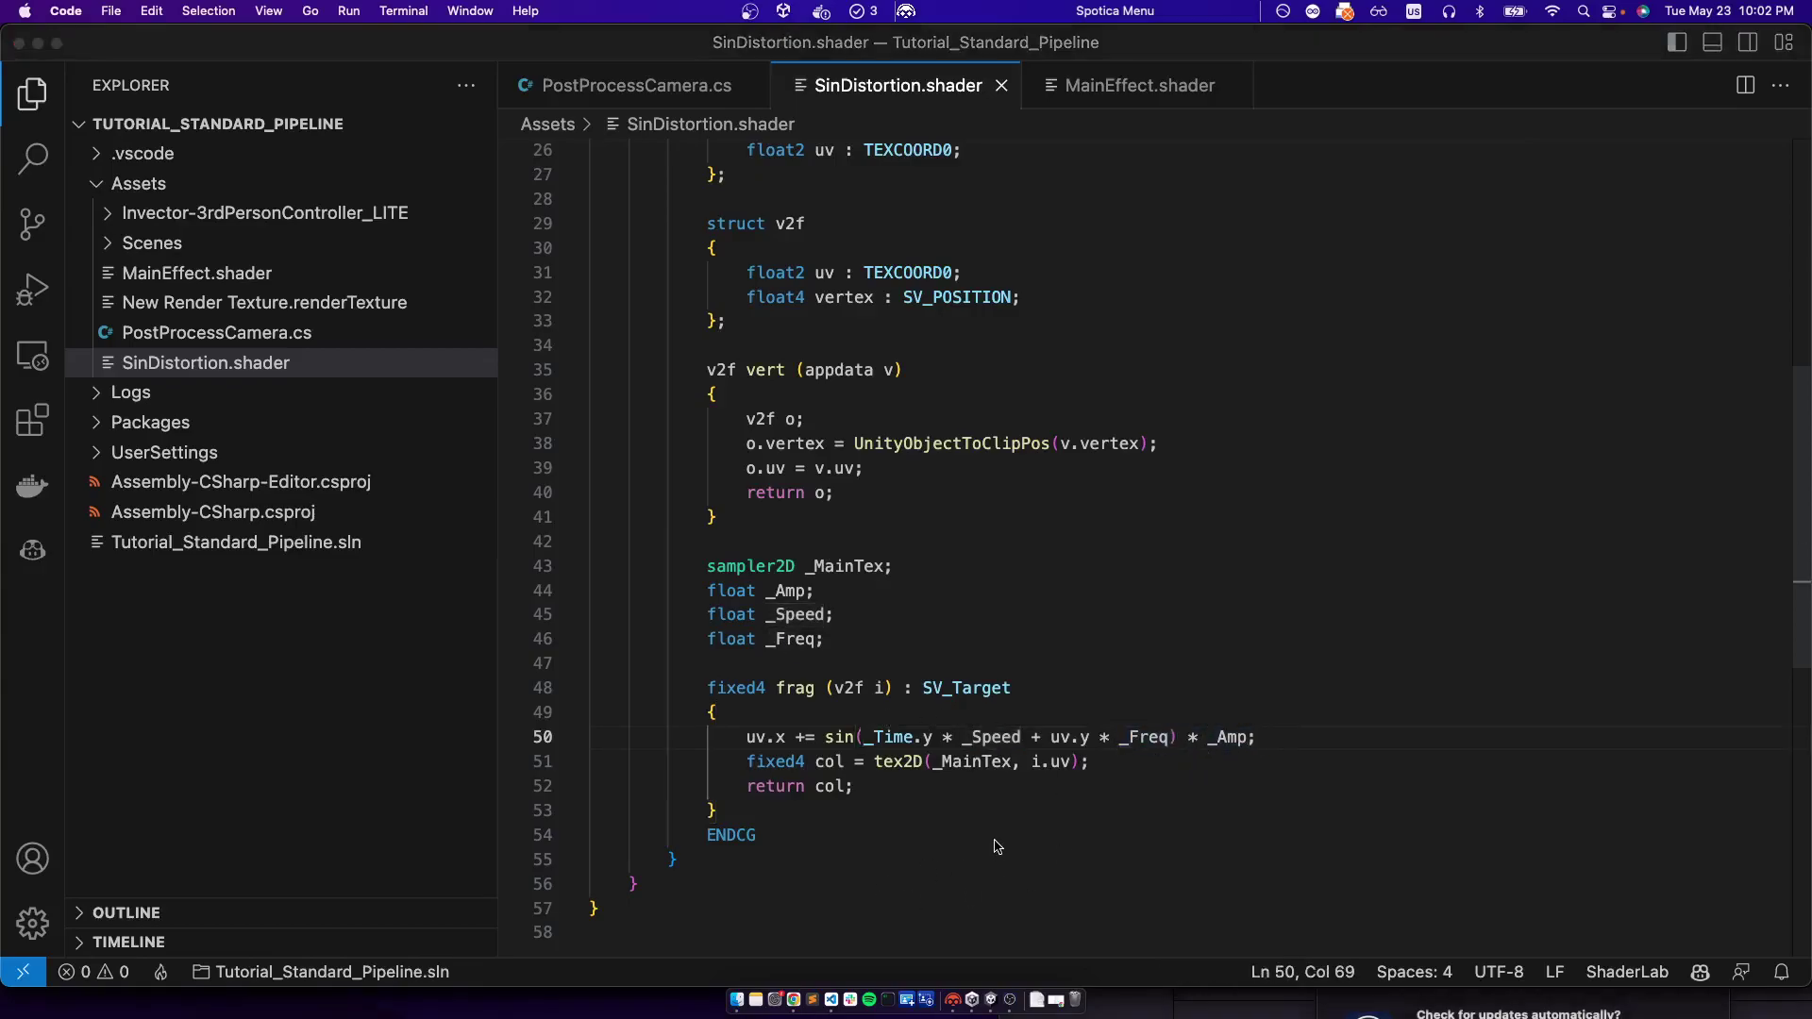
left_click(875, 64)
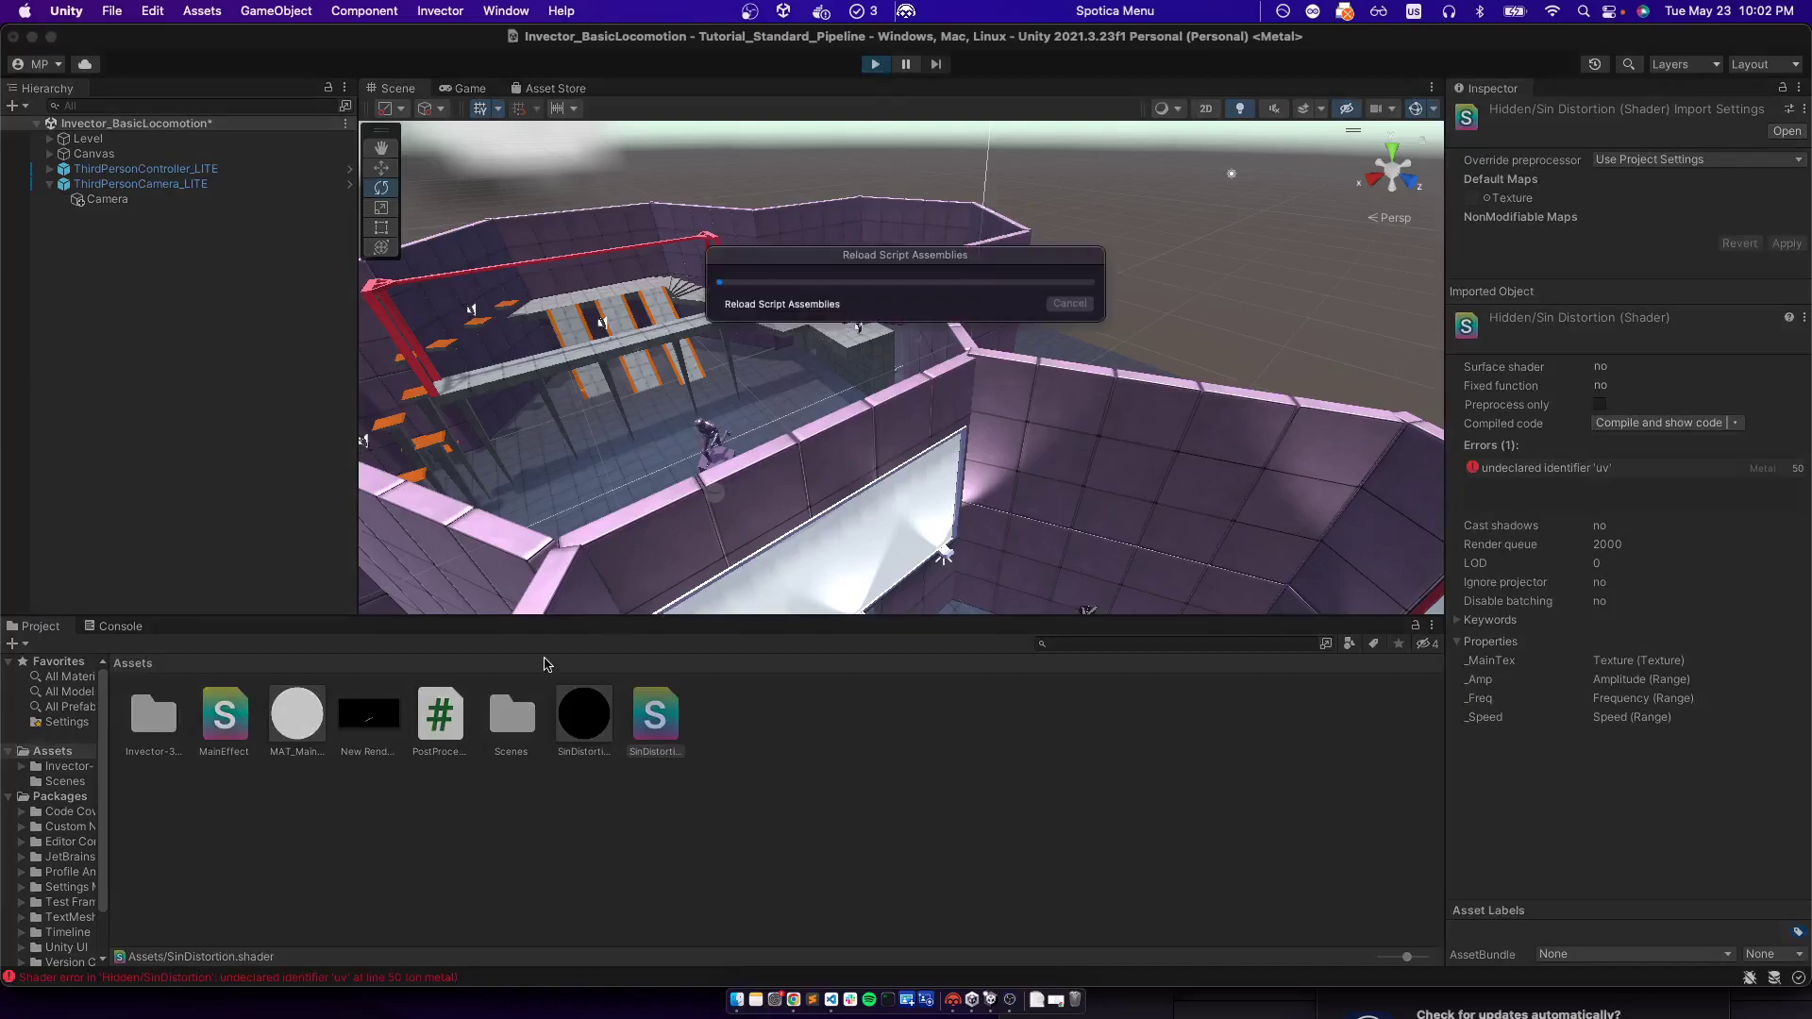
double_click(271, 981)
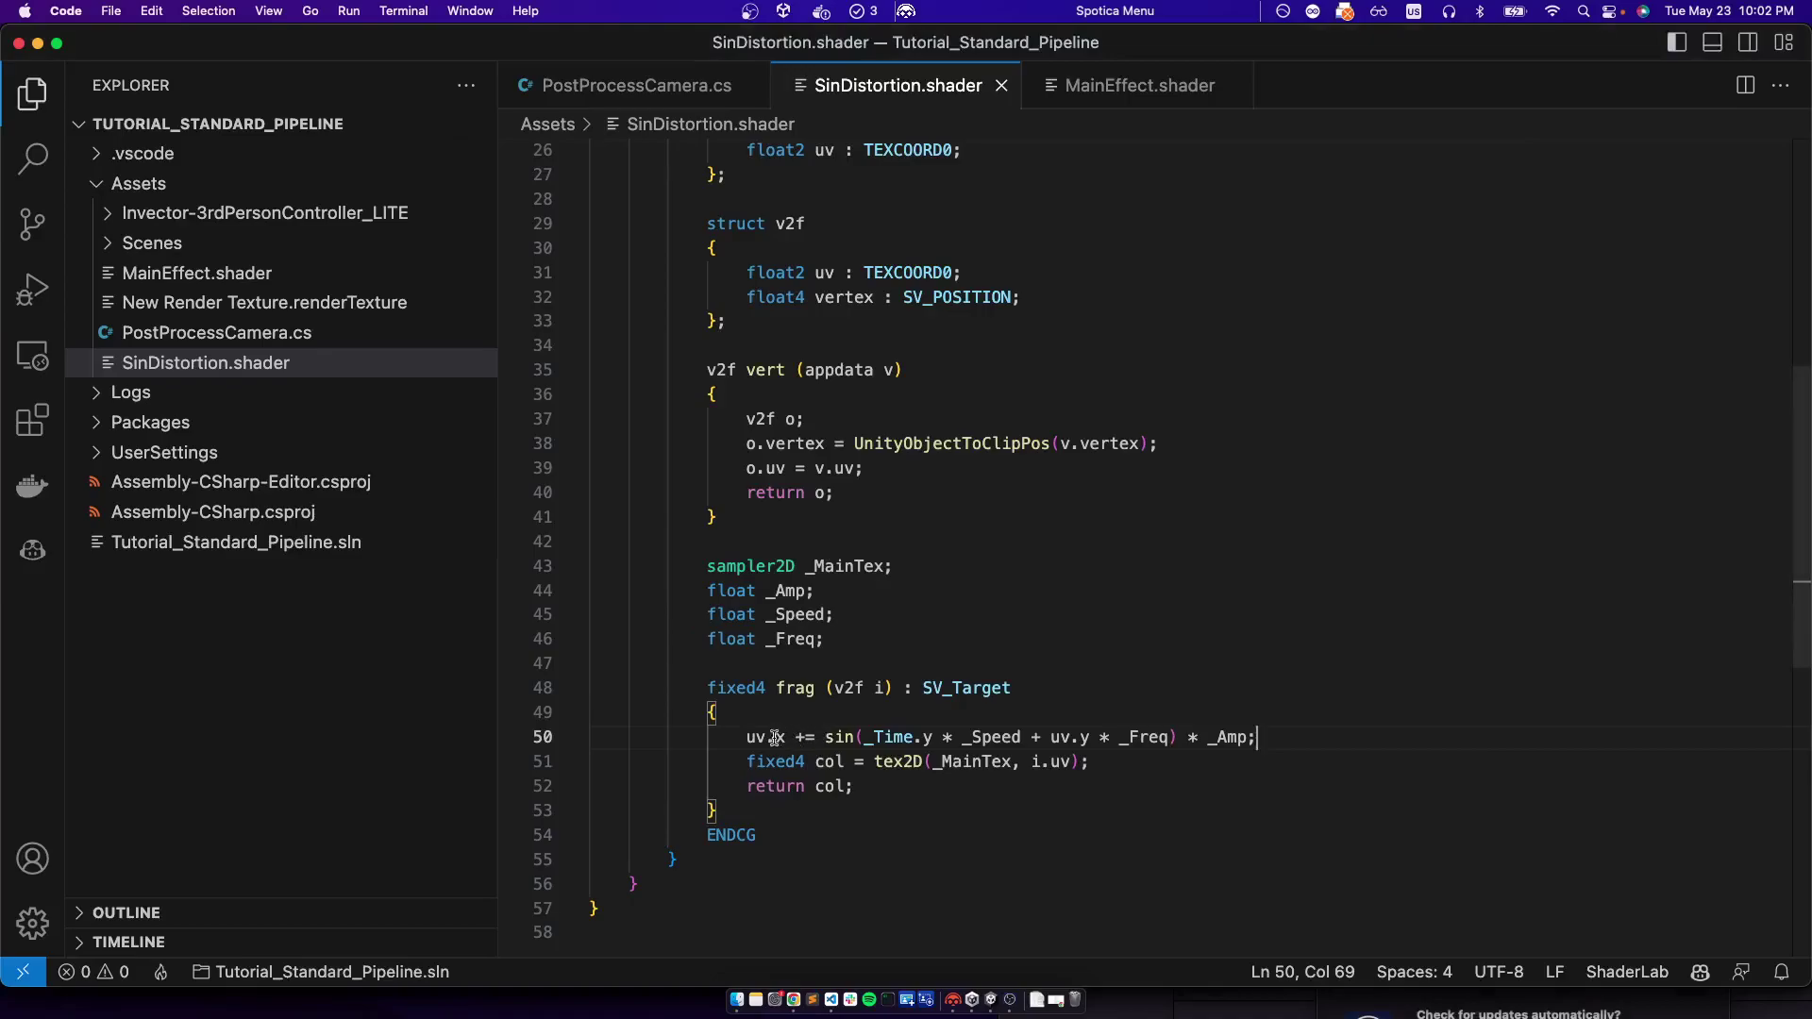
Change uv.x and uv.y in the sine line to i.uv.x and i.uv.y, save the shader, and return to Unity
left_click(747, 736)
type("i.")
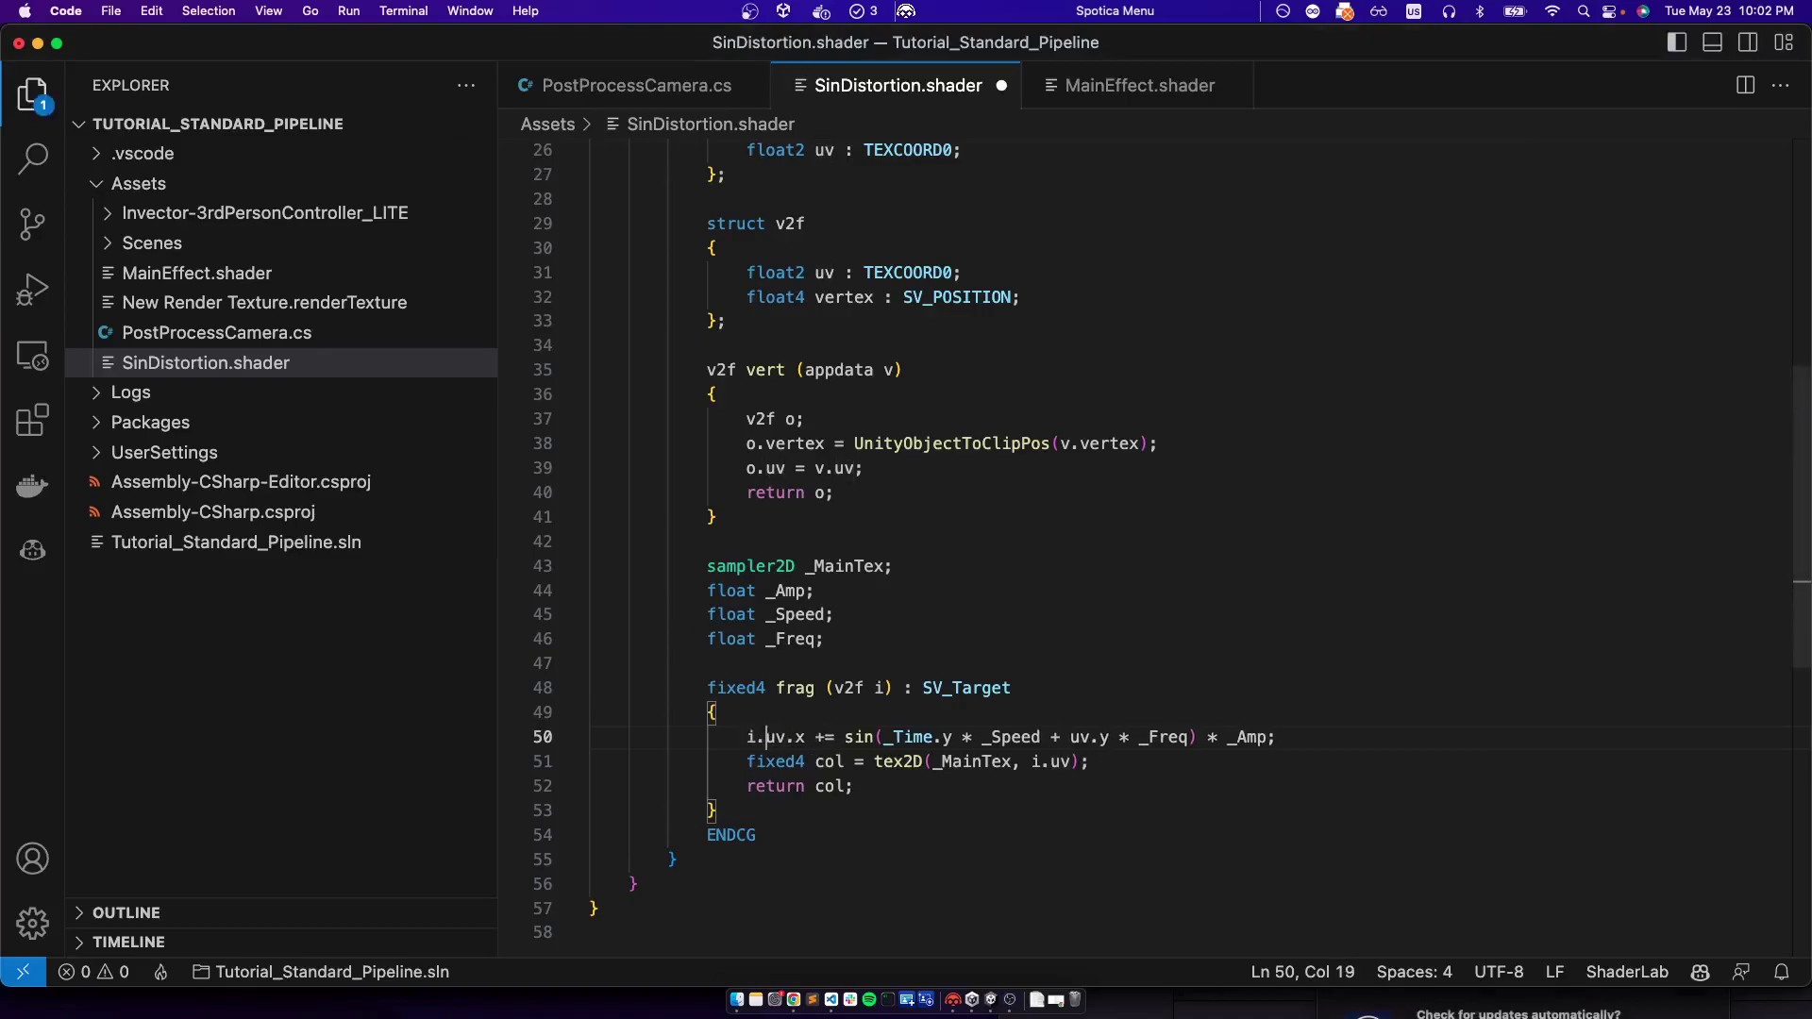
left_click(1071, 736)
type("i.")
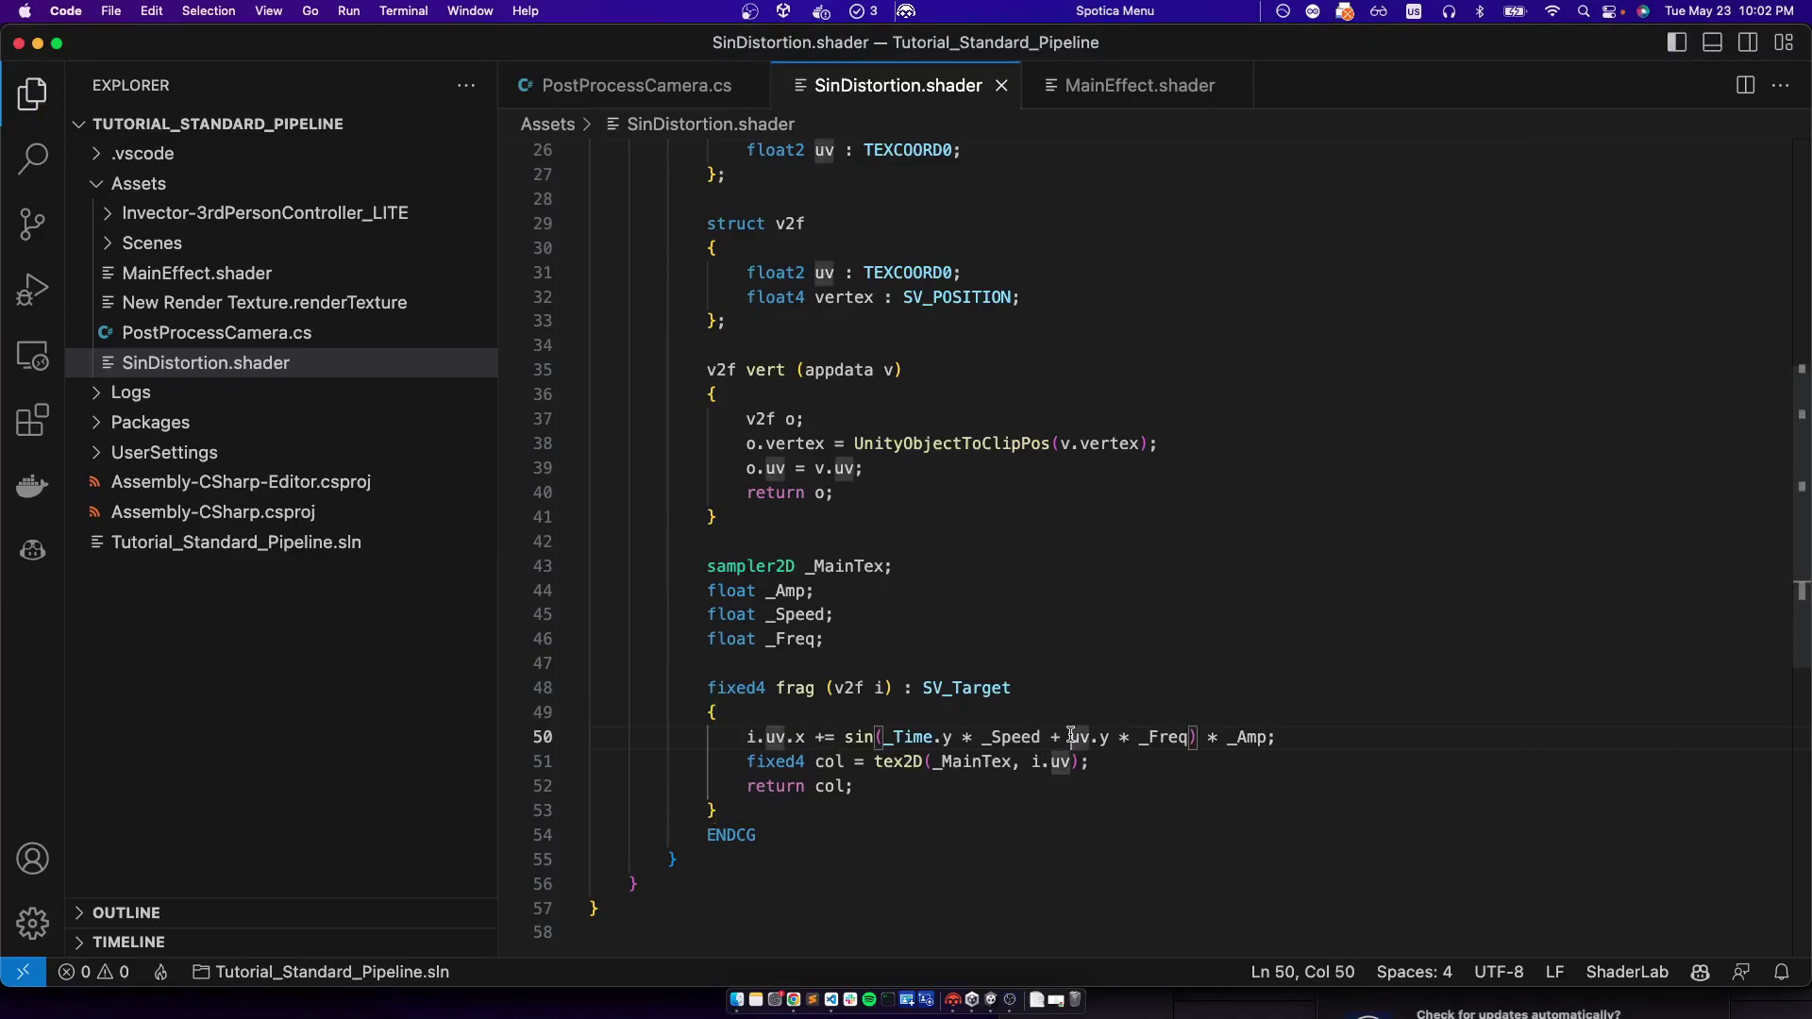
key("super+Tab")
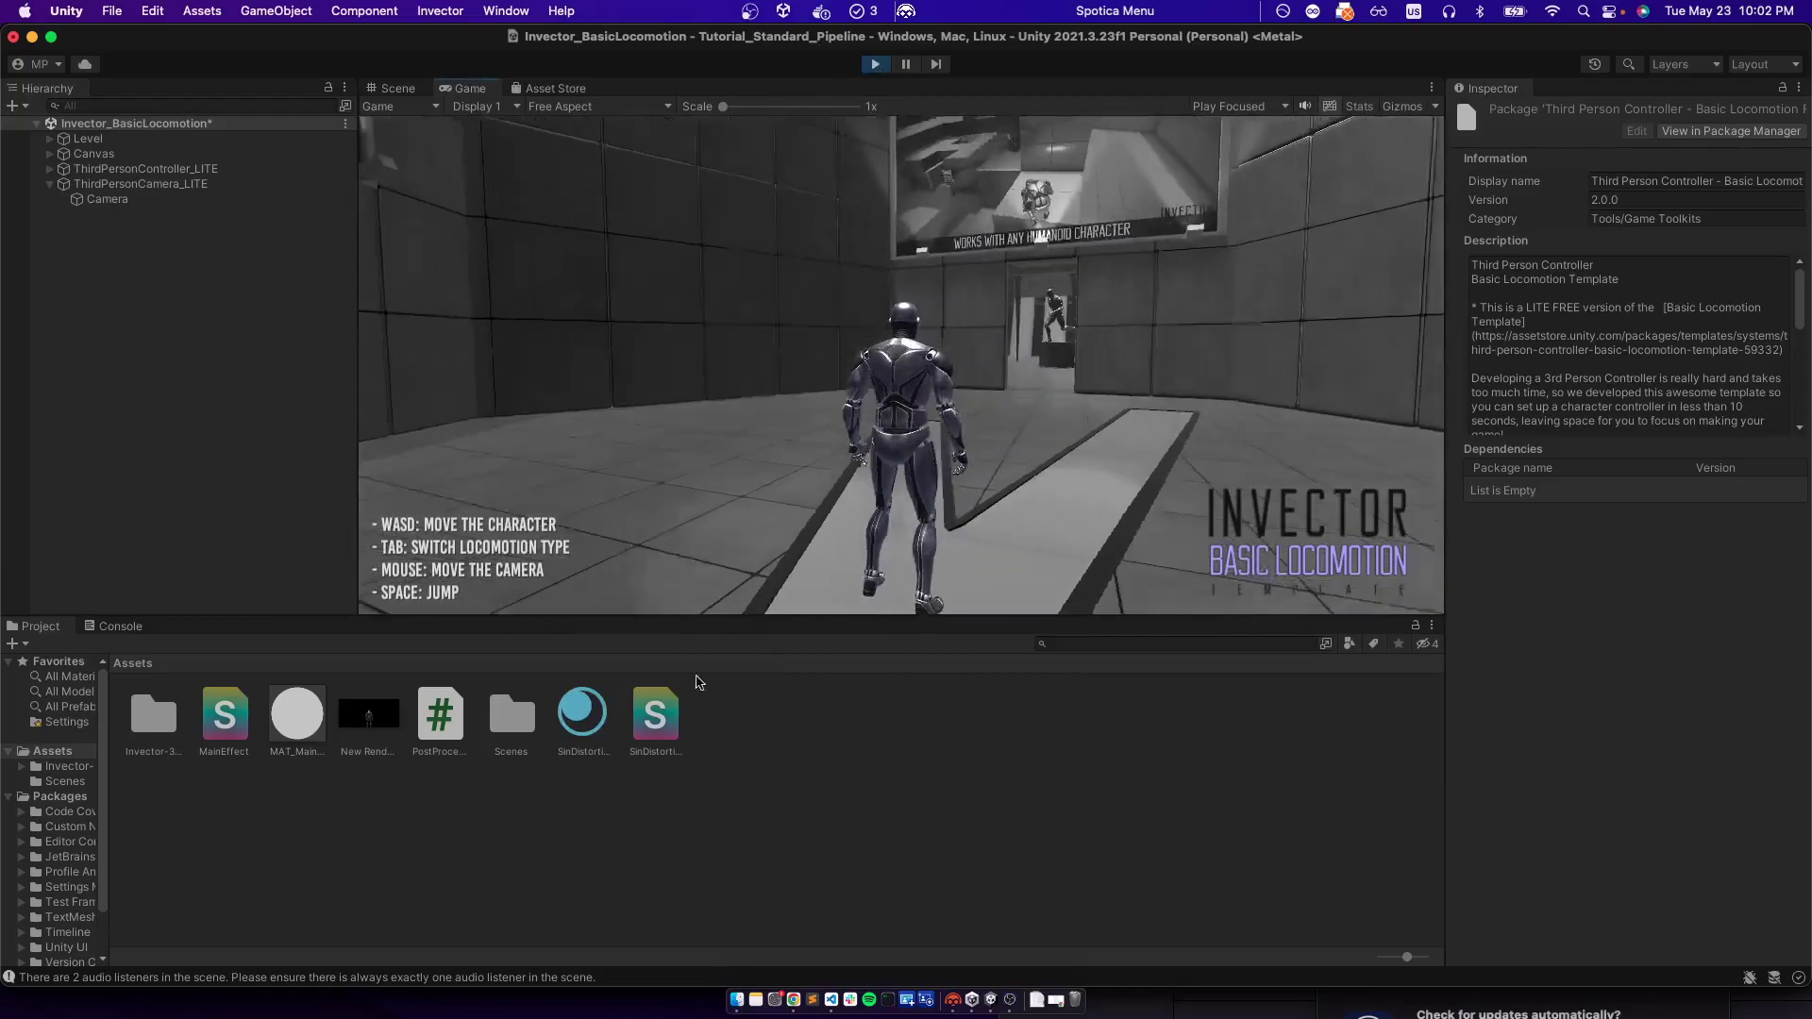
Switch to Visual Studio Code and change the _Freq and _Speed properties to Range(0, 500)
key("super+Tab")
scroll(947, 481, "up", 5)
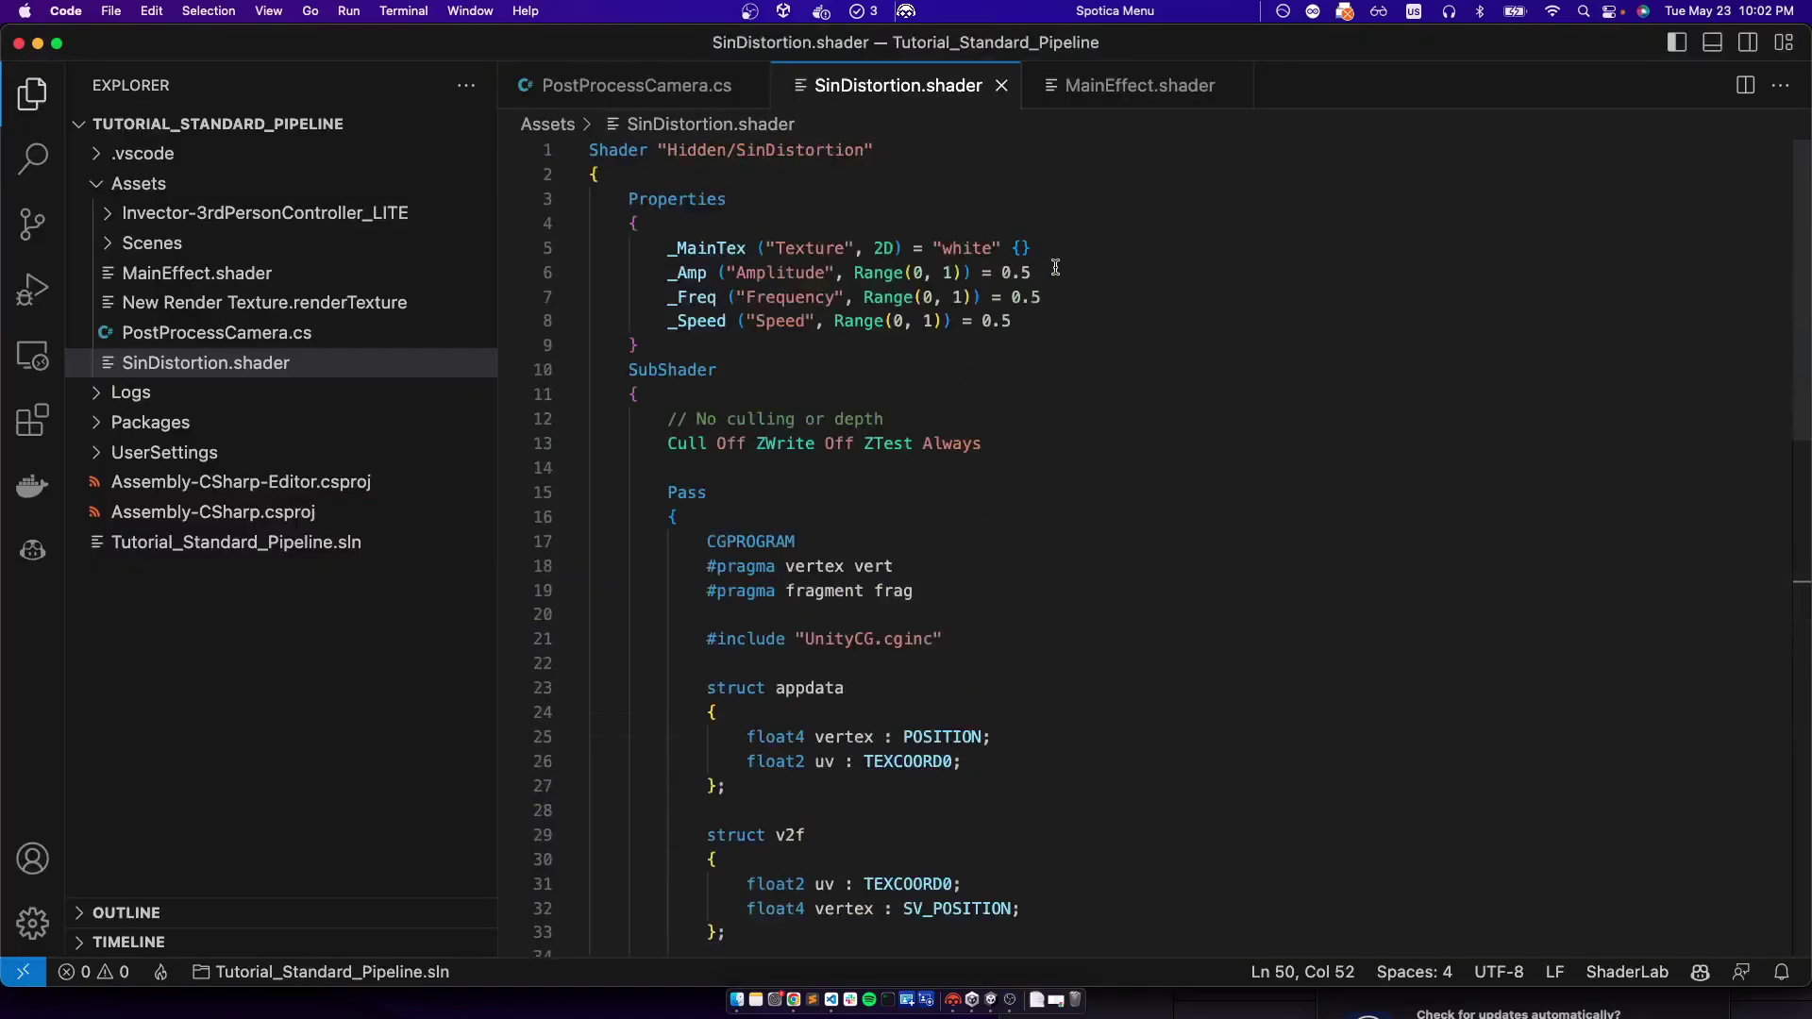
key("BackSpace")
key("BackSpace")
key("super+Right")
key("super+shift+Left")
key("super+Right")
key("Down")
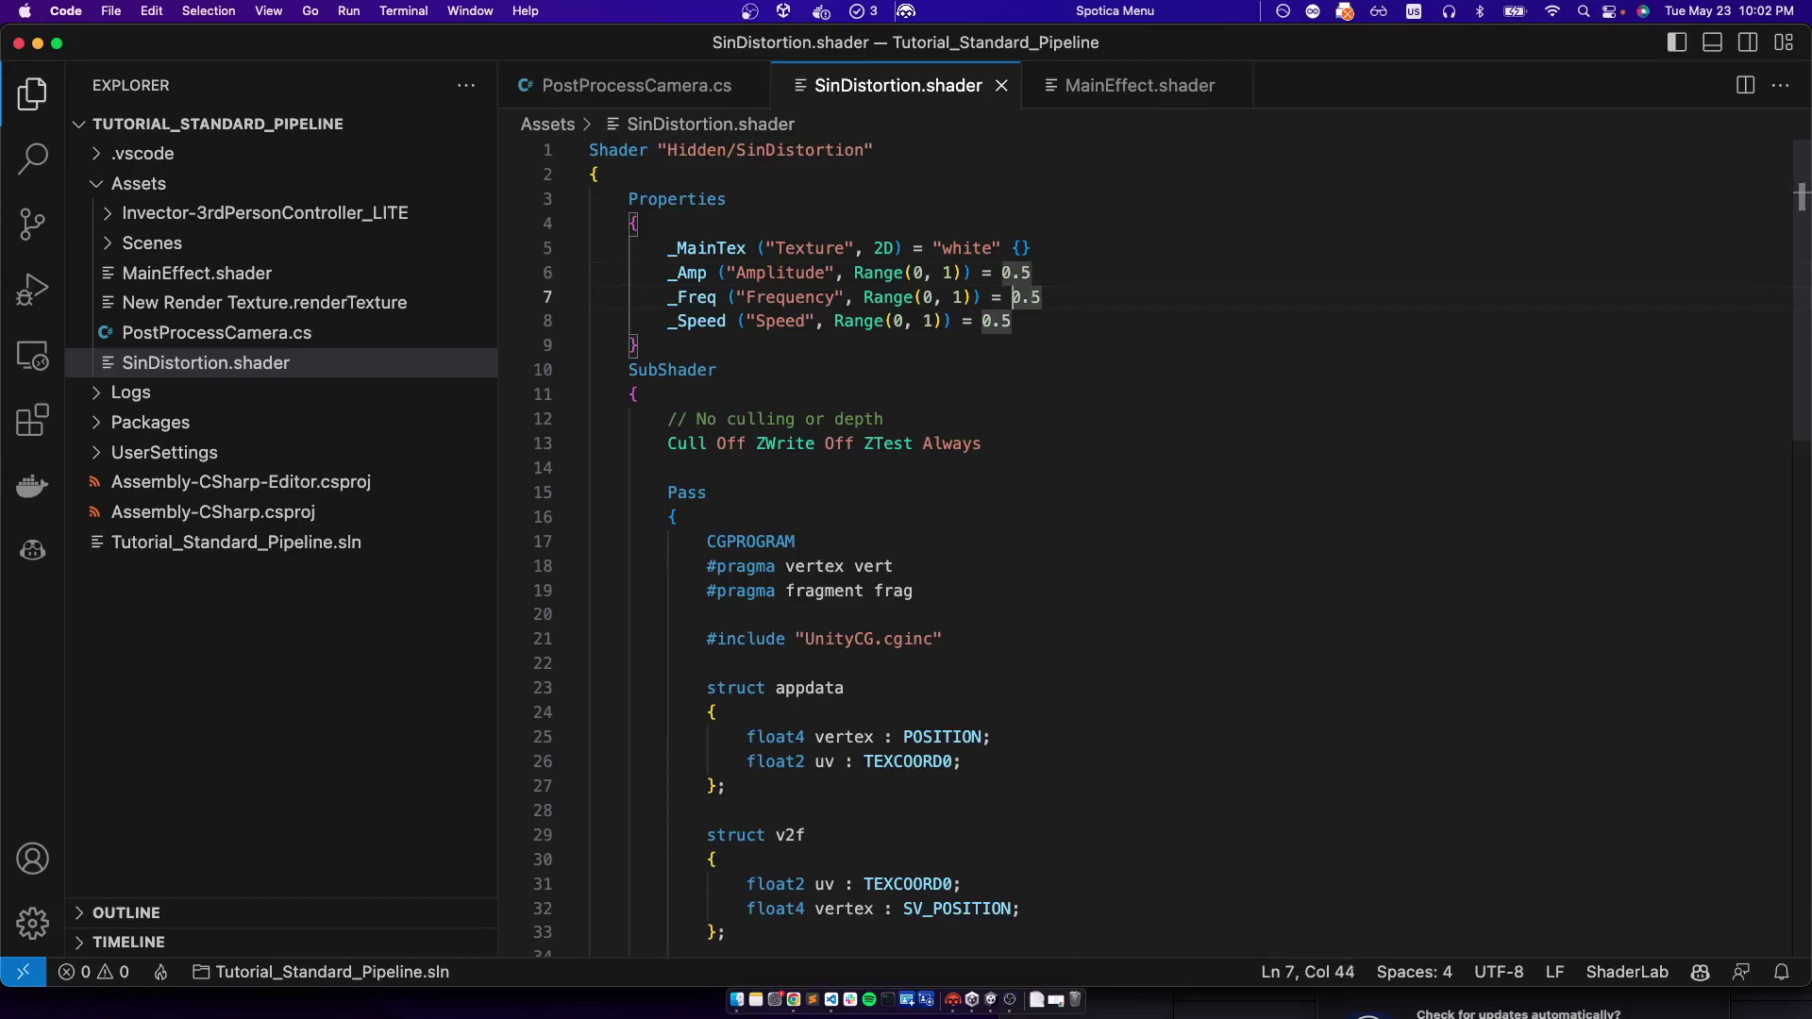
key("Left")
key("Left")
key("Left")
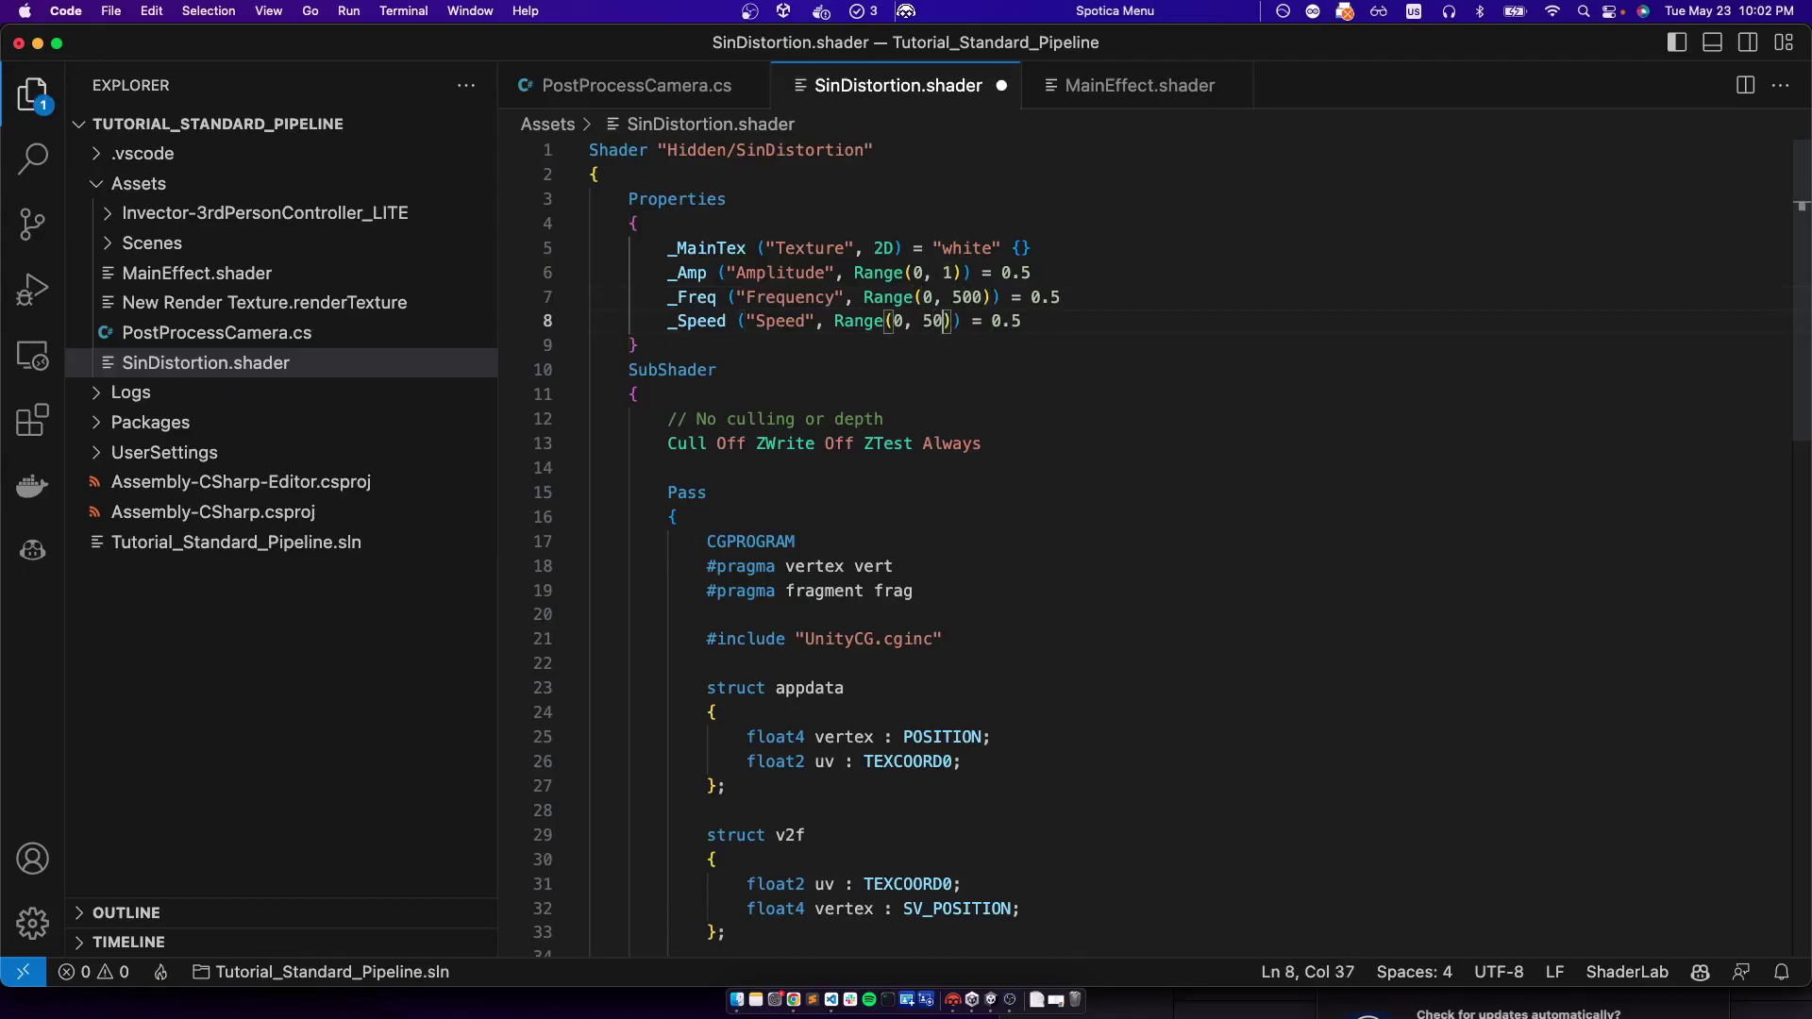
Switch to Unity, set the SinDistortion material's Frequency to 407 and Speed to 467, and restart play mode
key("super+Tab")
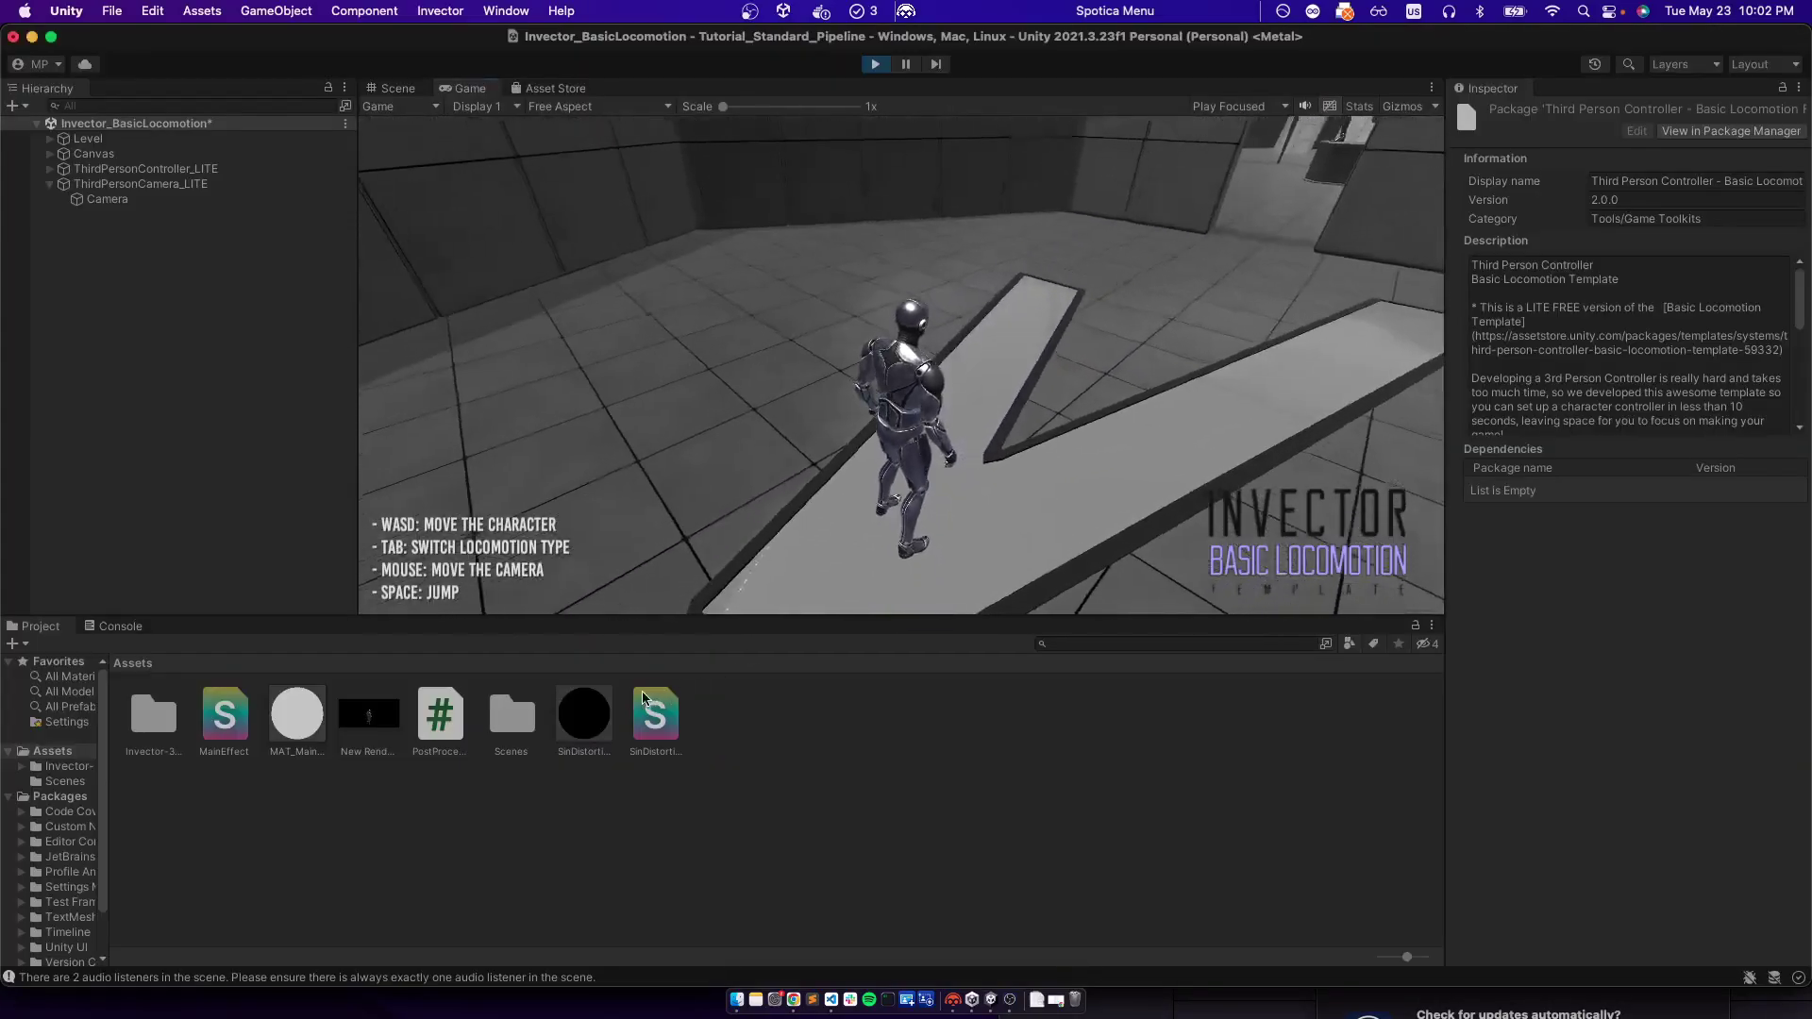
left_click(594, 715)
left_click_drag(1612, 251, 1685, 254)
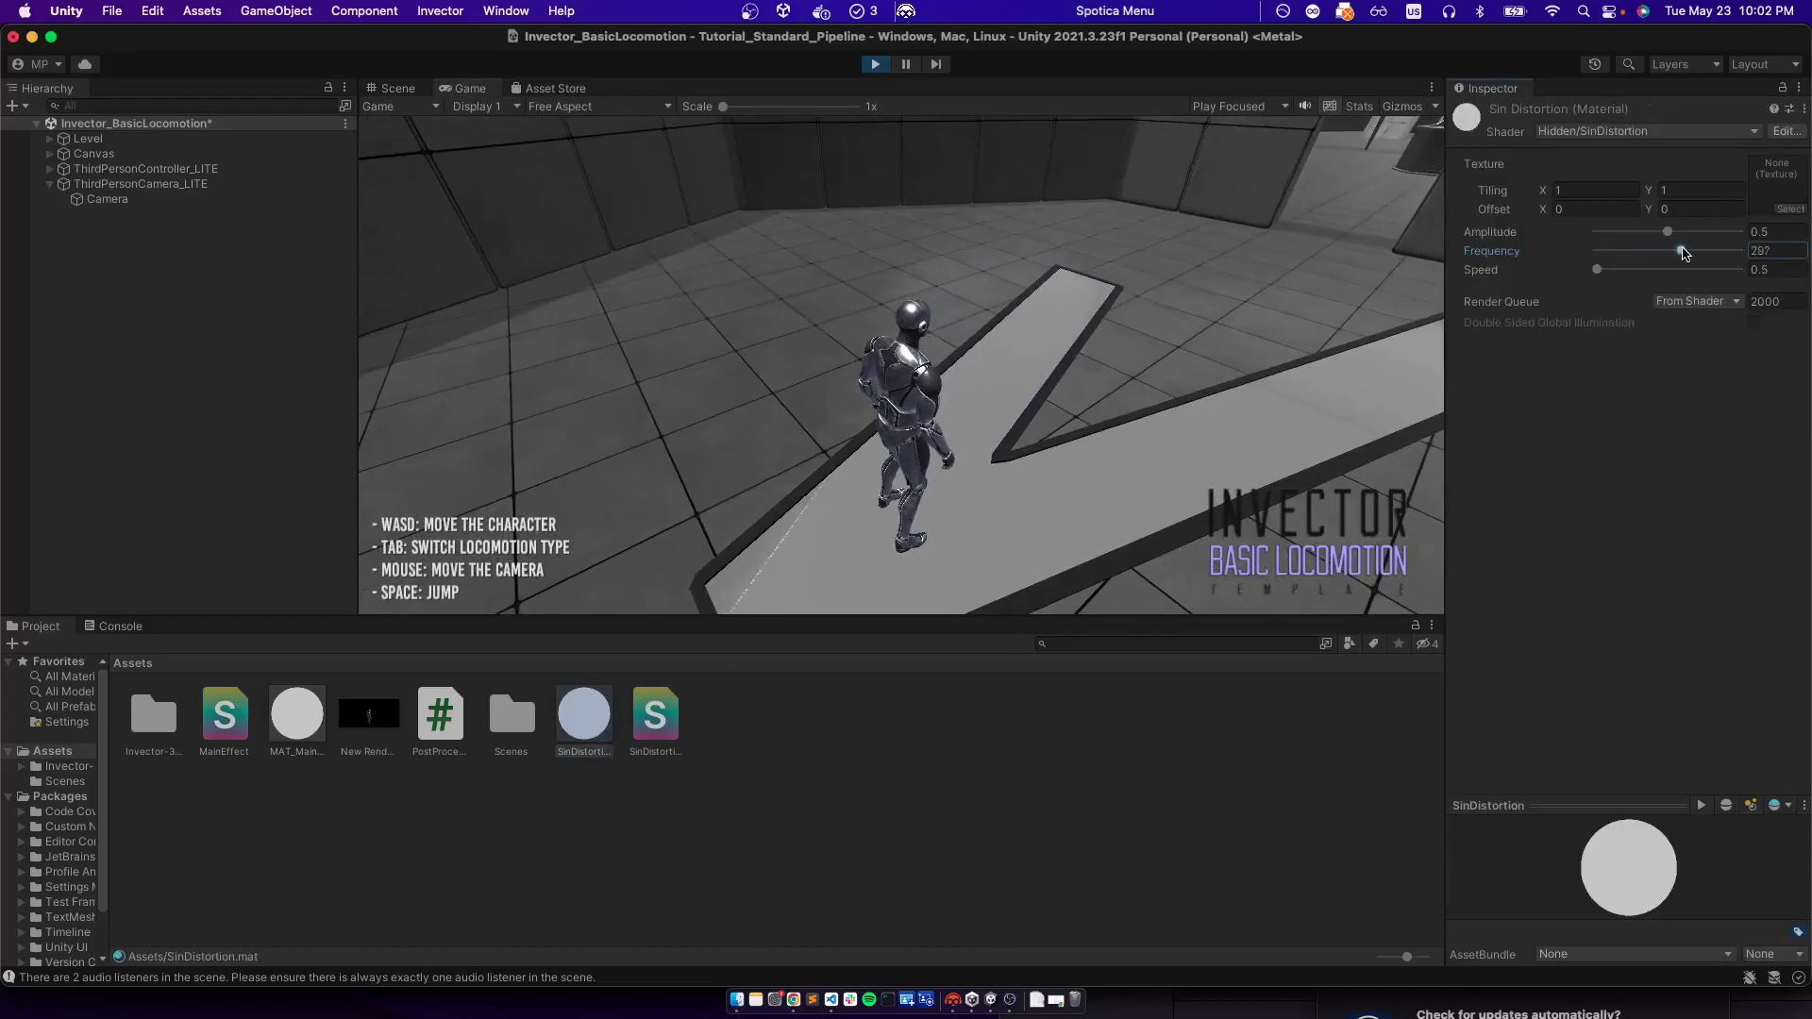
left_click(974, 401)
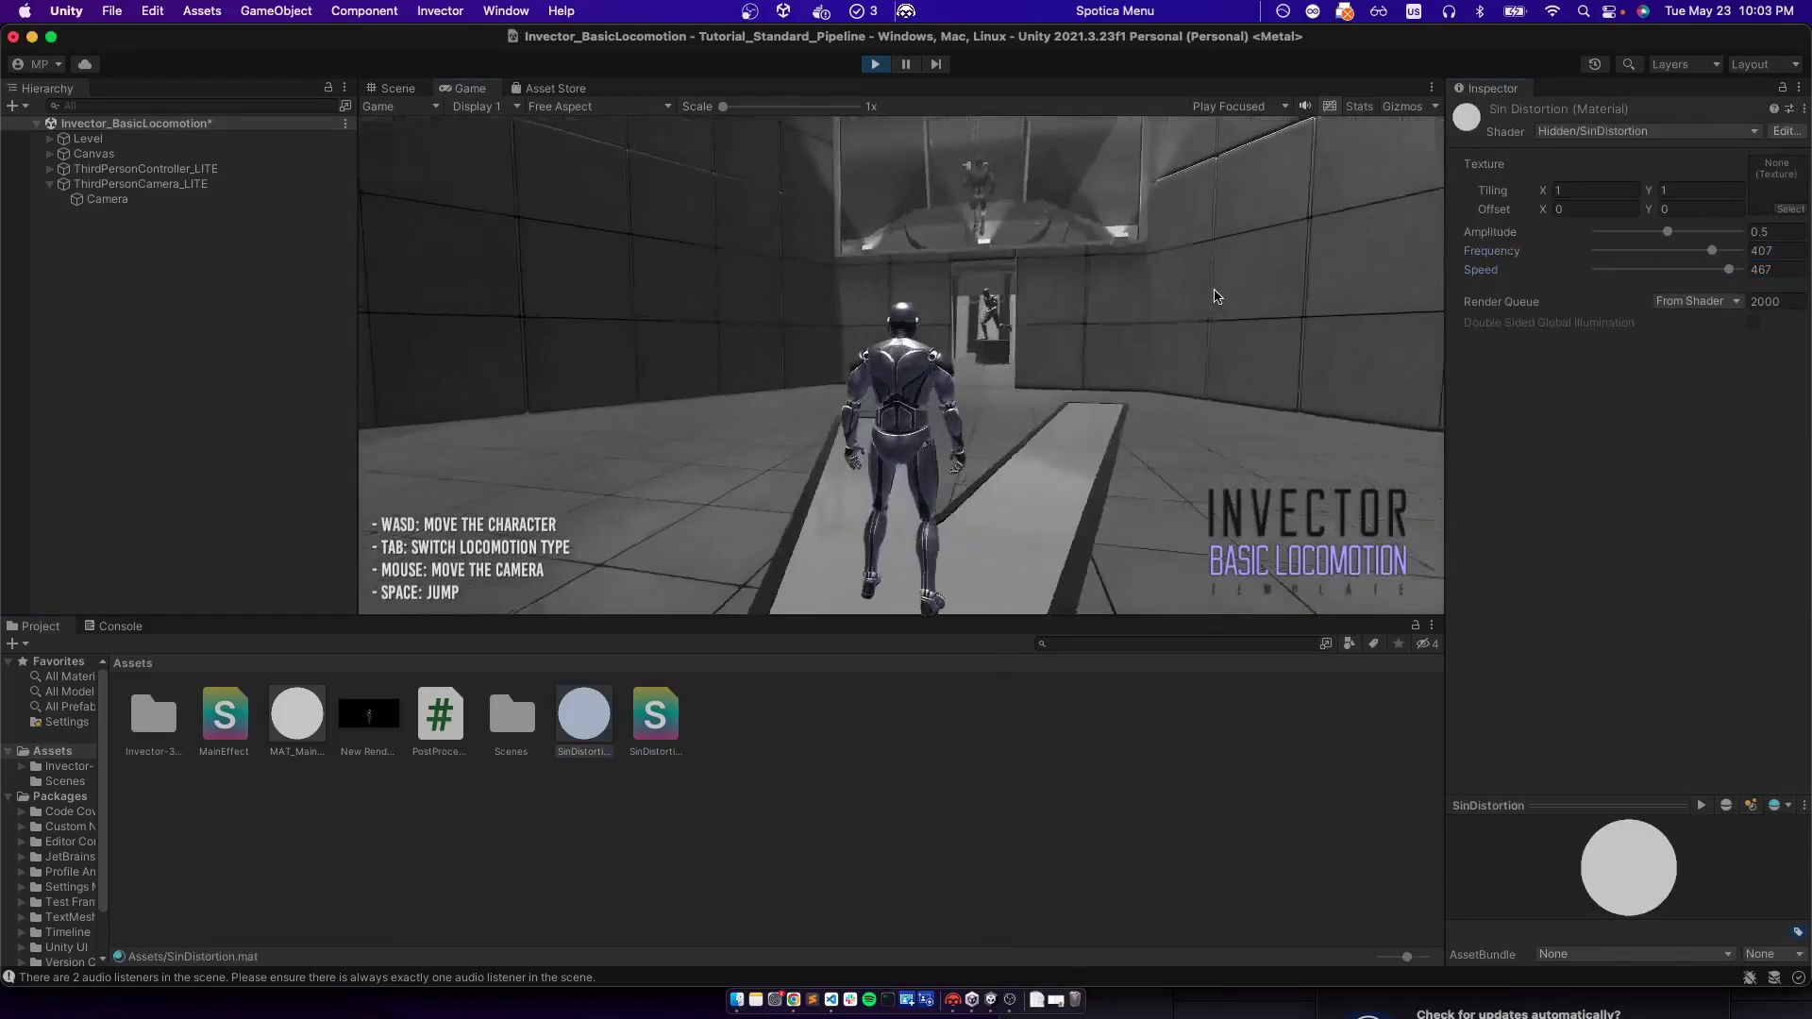
left_click(876, 64)
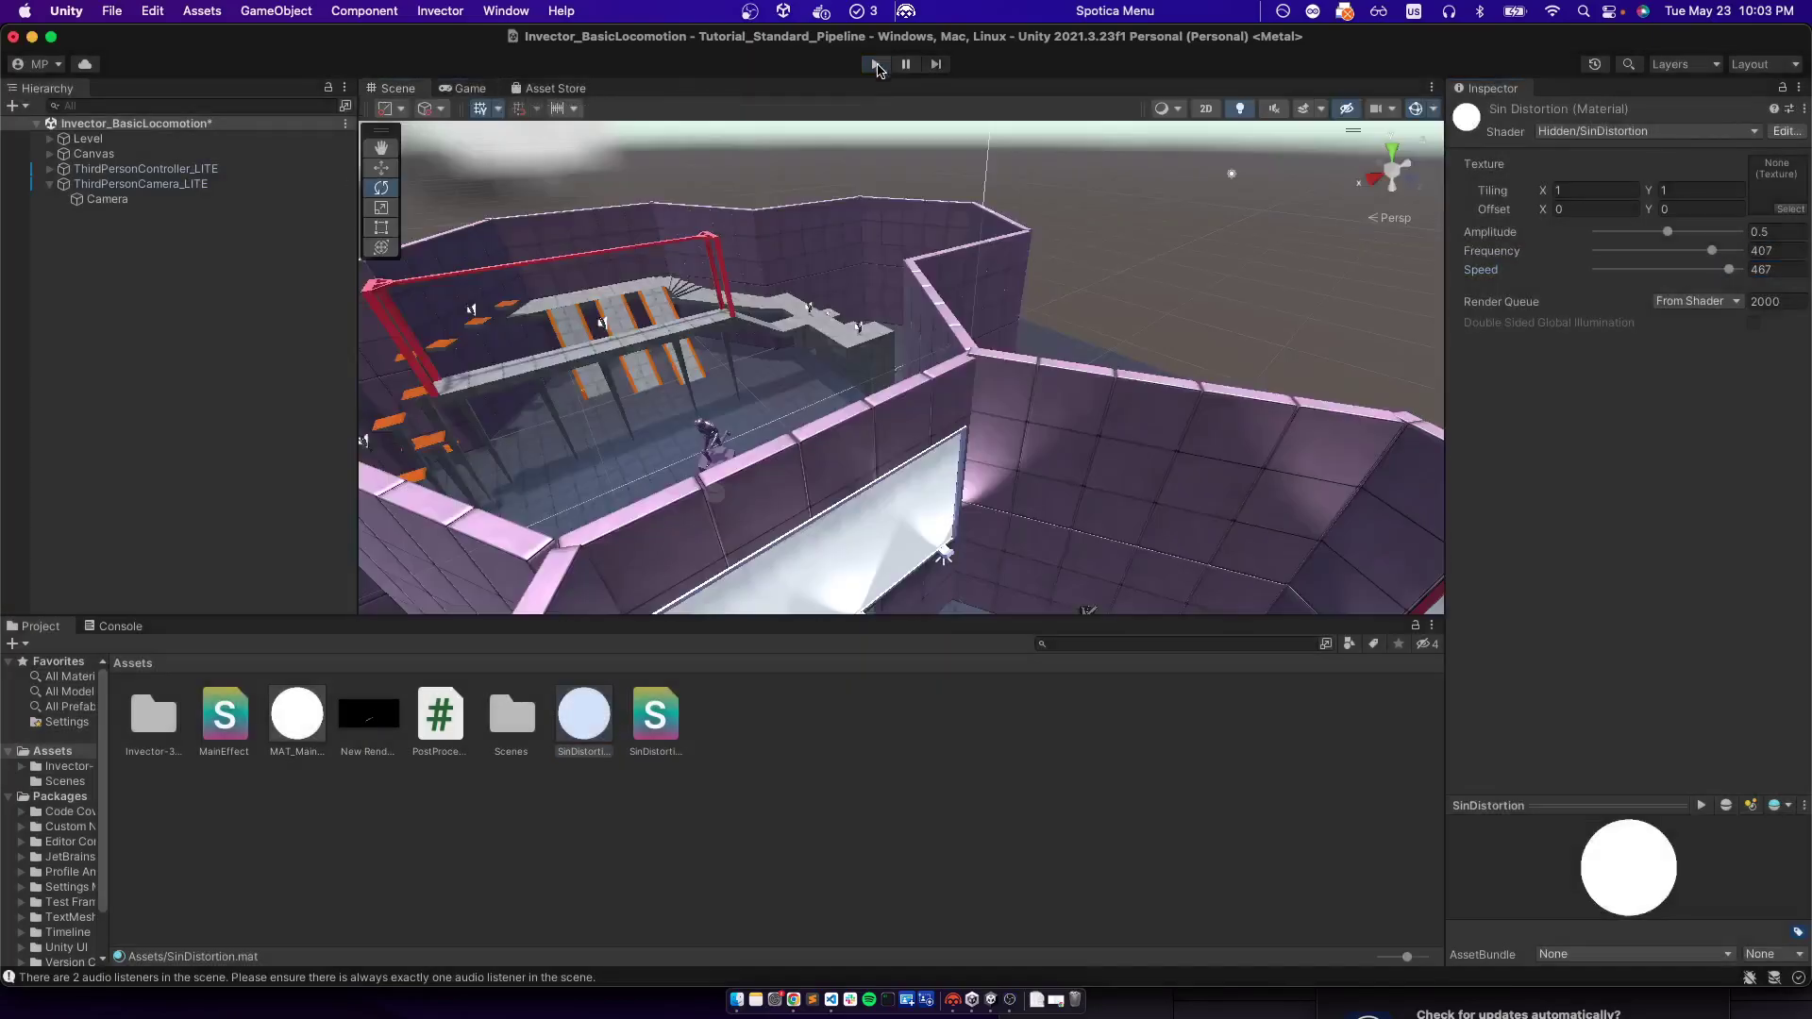
left_click(875, 64)
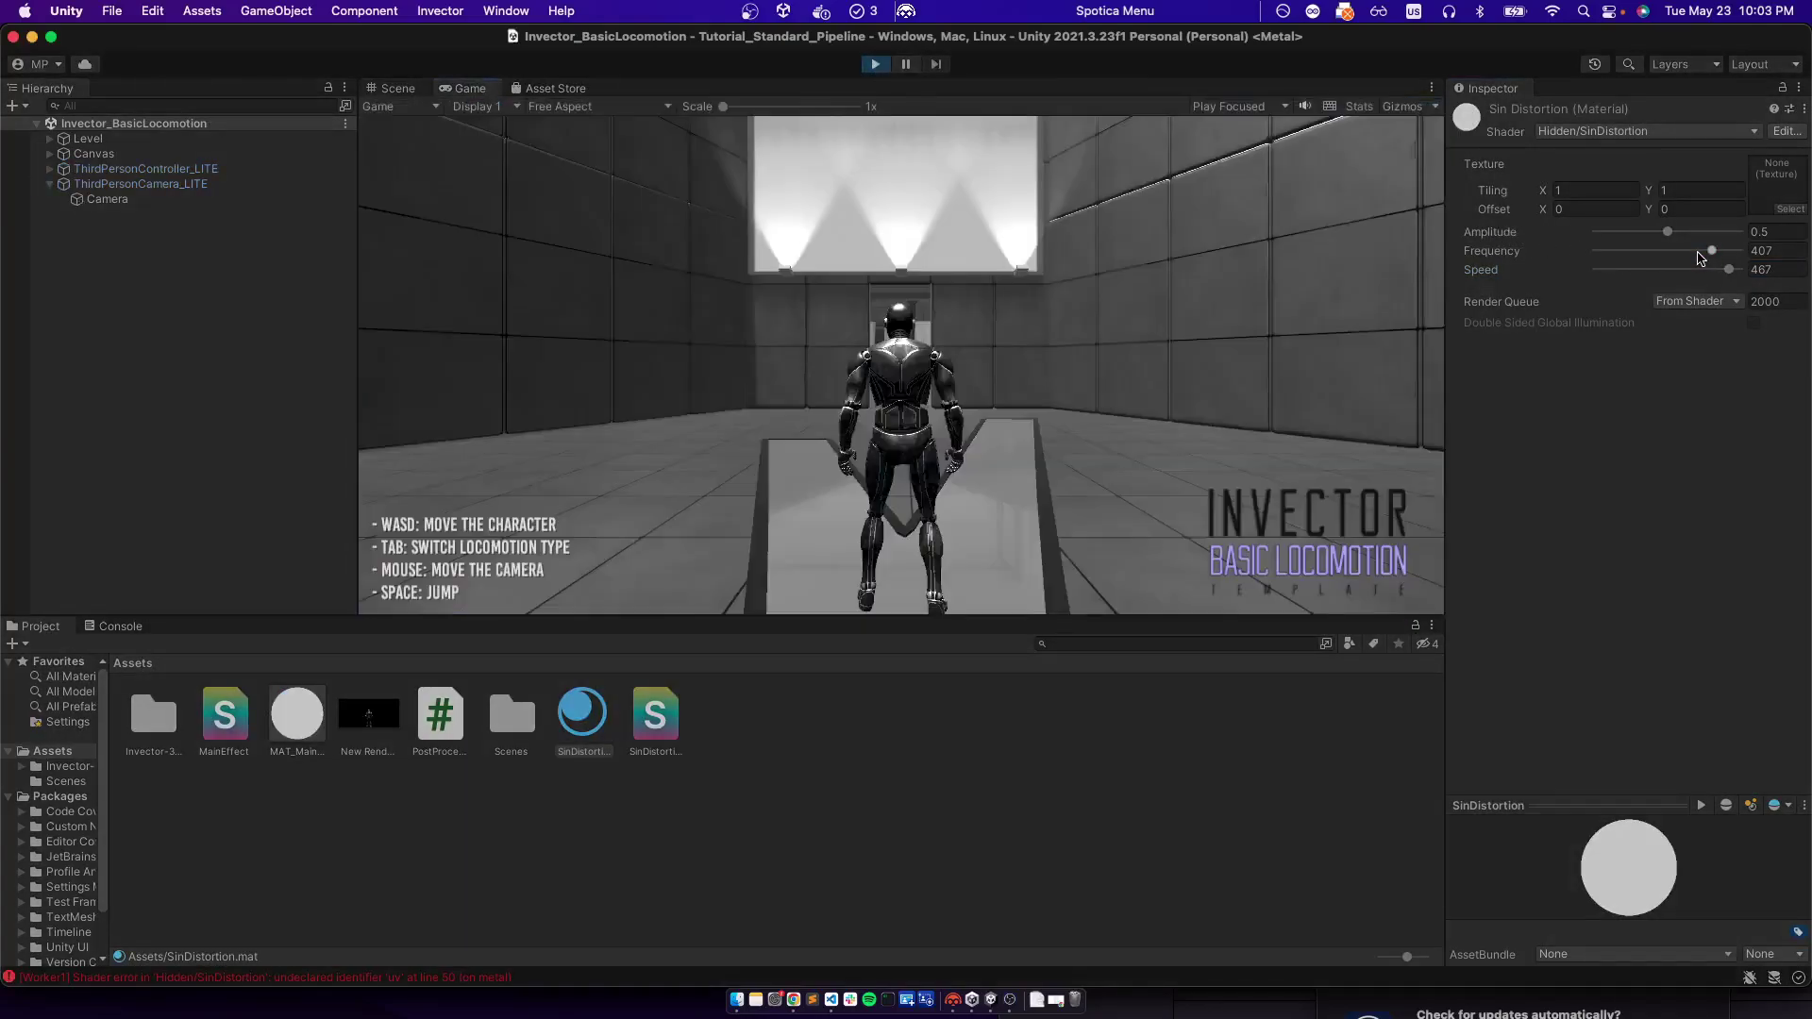
Set the SinDistortion material's Amplitude to 1, Frequency to 190 and Speed to 67
left_click(593, 719)
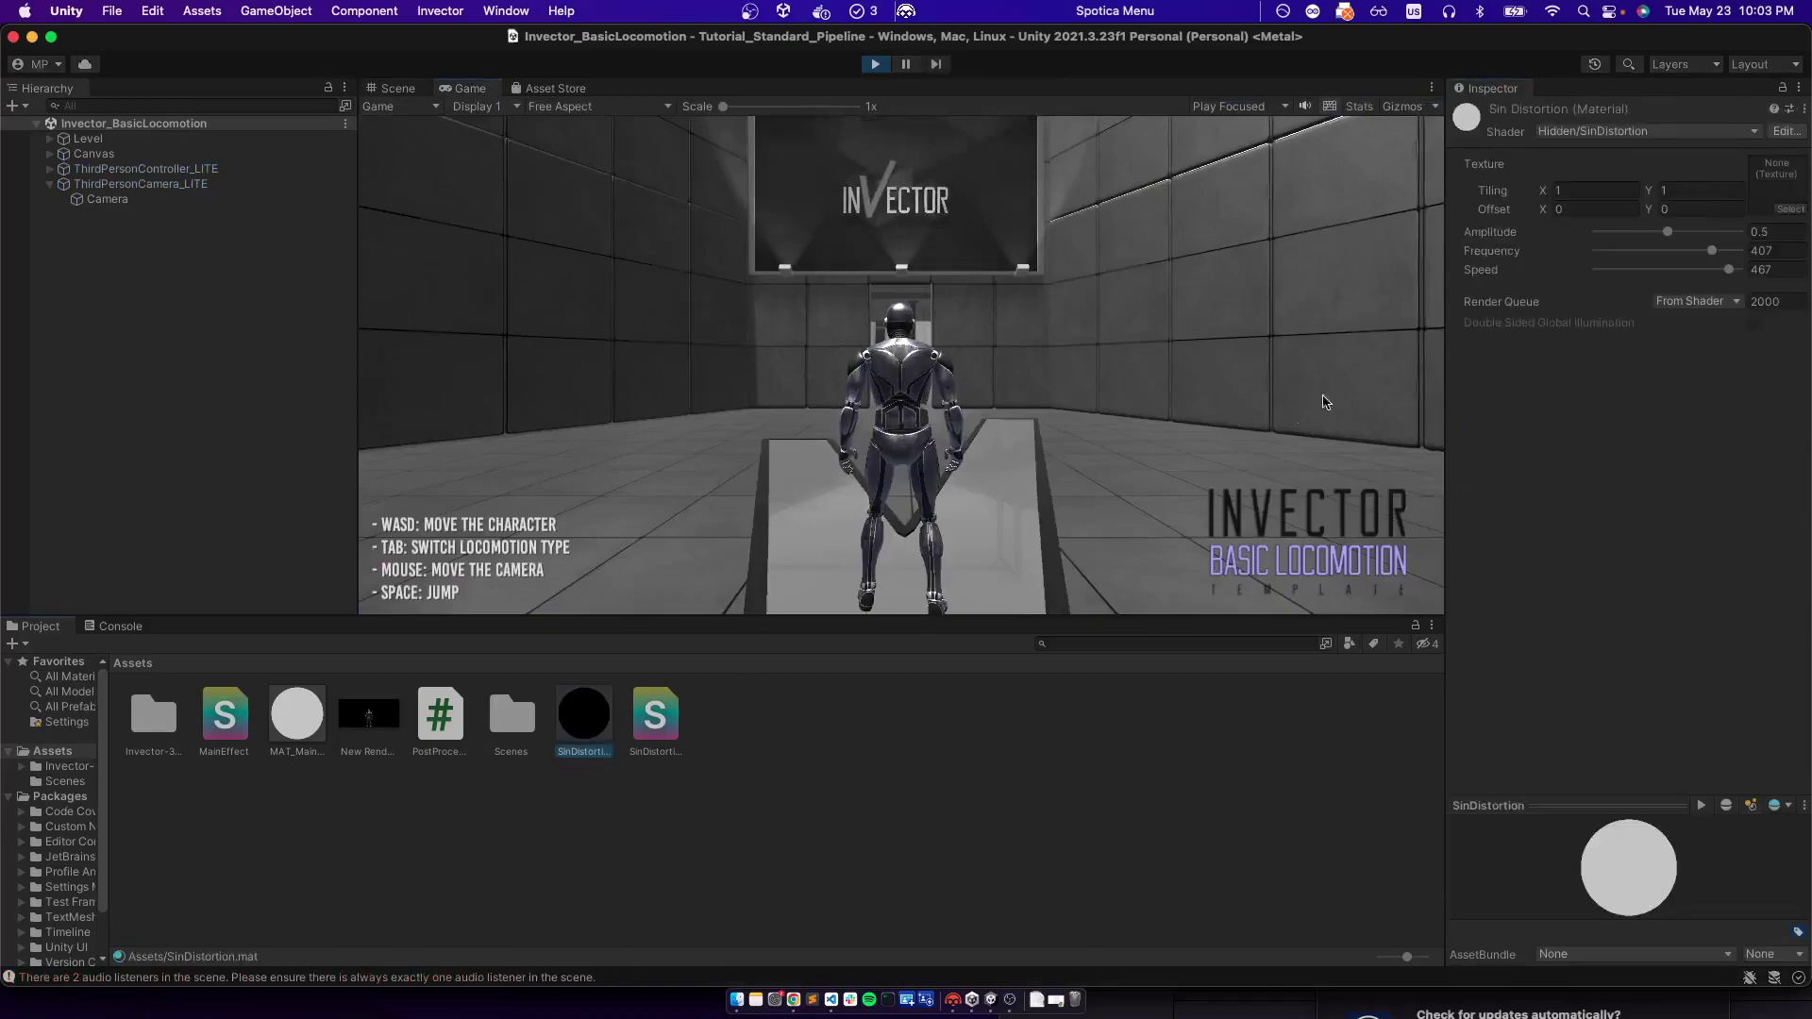
left_click(1652, 250)
left_click_drag(1733, 232, 1737, 247)
left_click(1735, 248)
left_click_drag(1729, 269, 1651, 252)
left_click(1010, 1001)
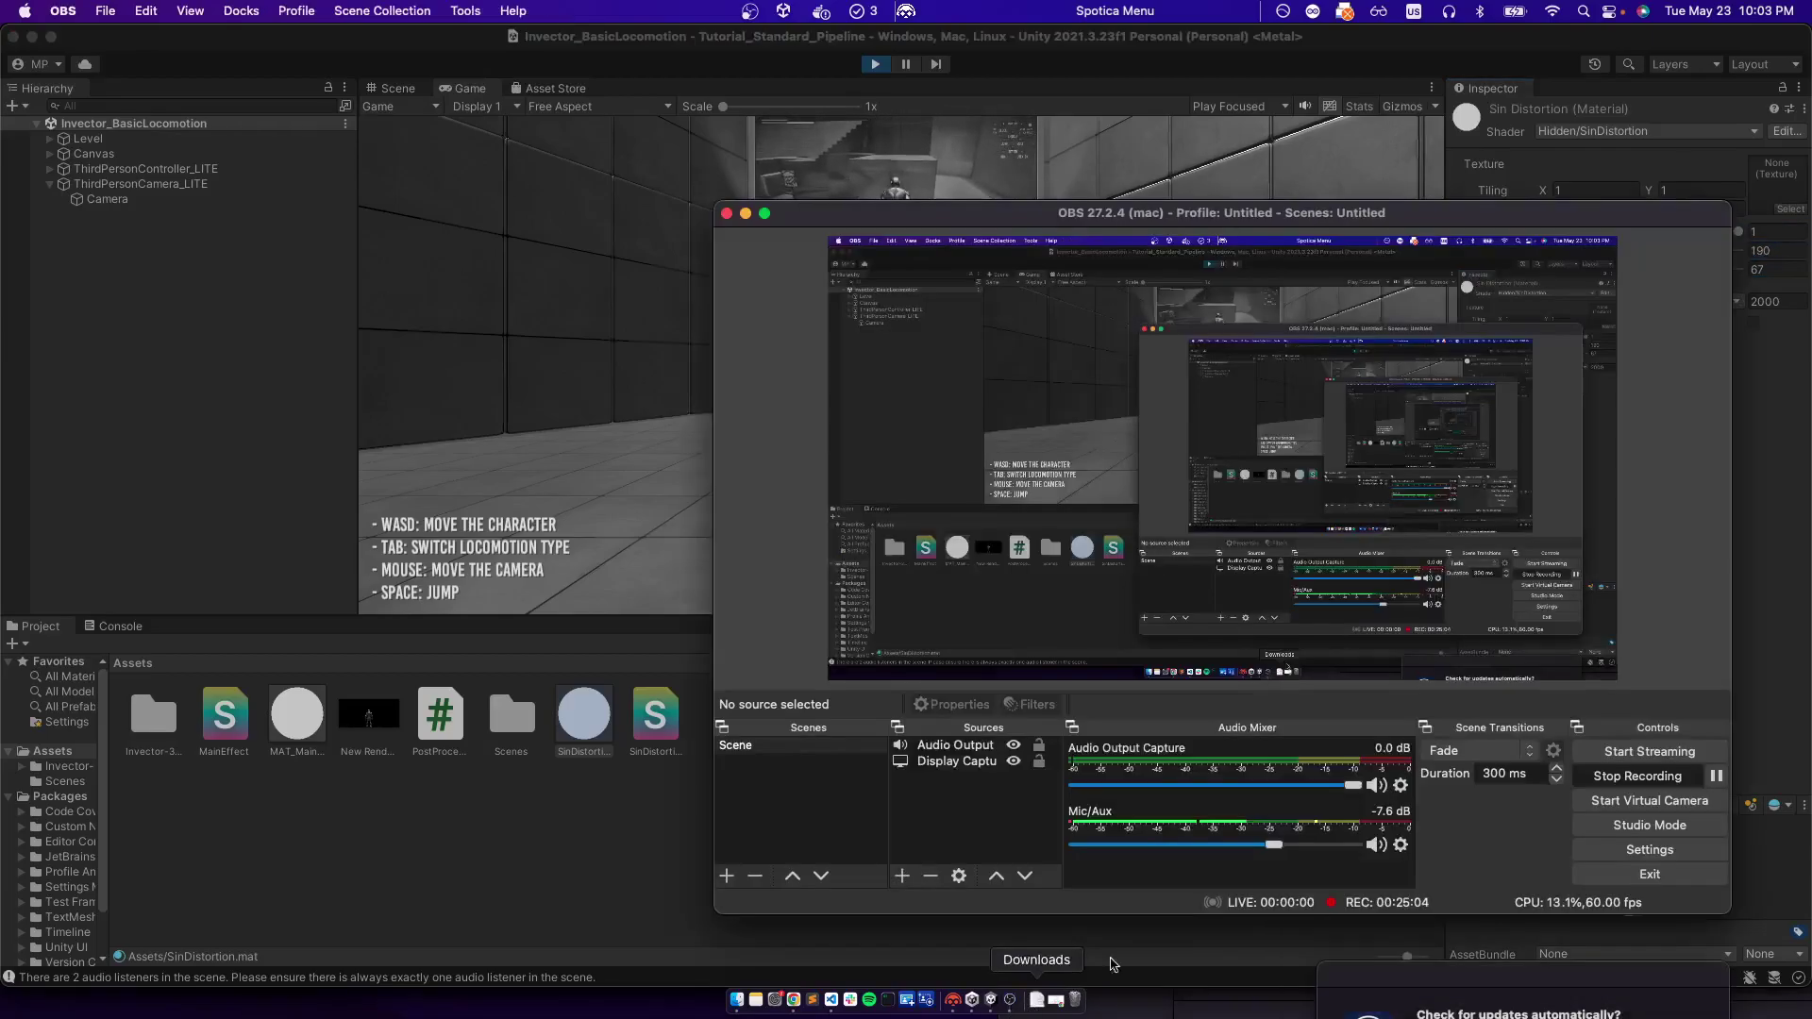
left_click(1716, 776)
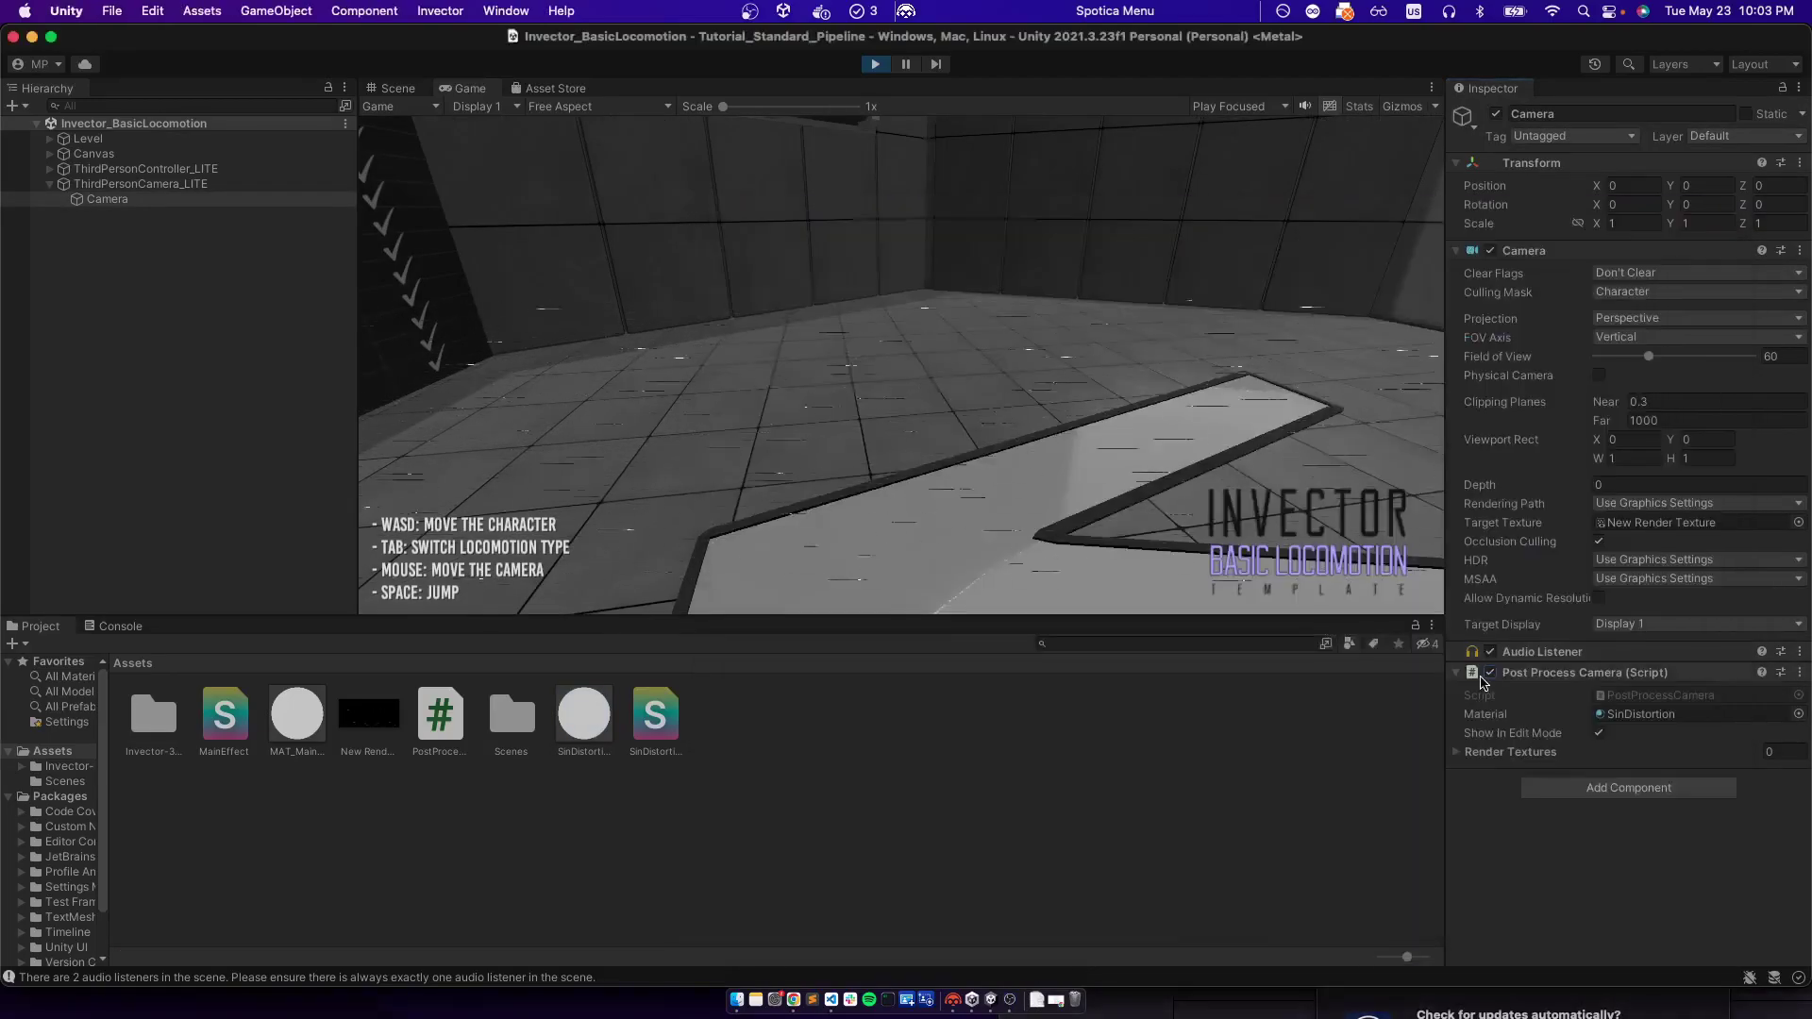
Toggle the child Camera's Post Process Camera script to compare the character with and without the distortion
left_click(1491, 672)
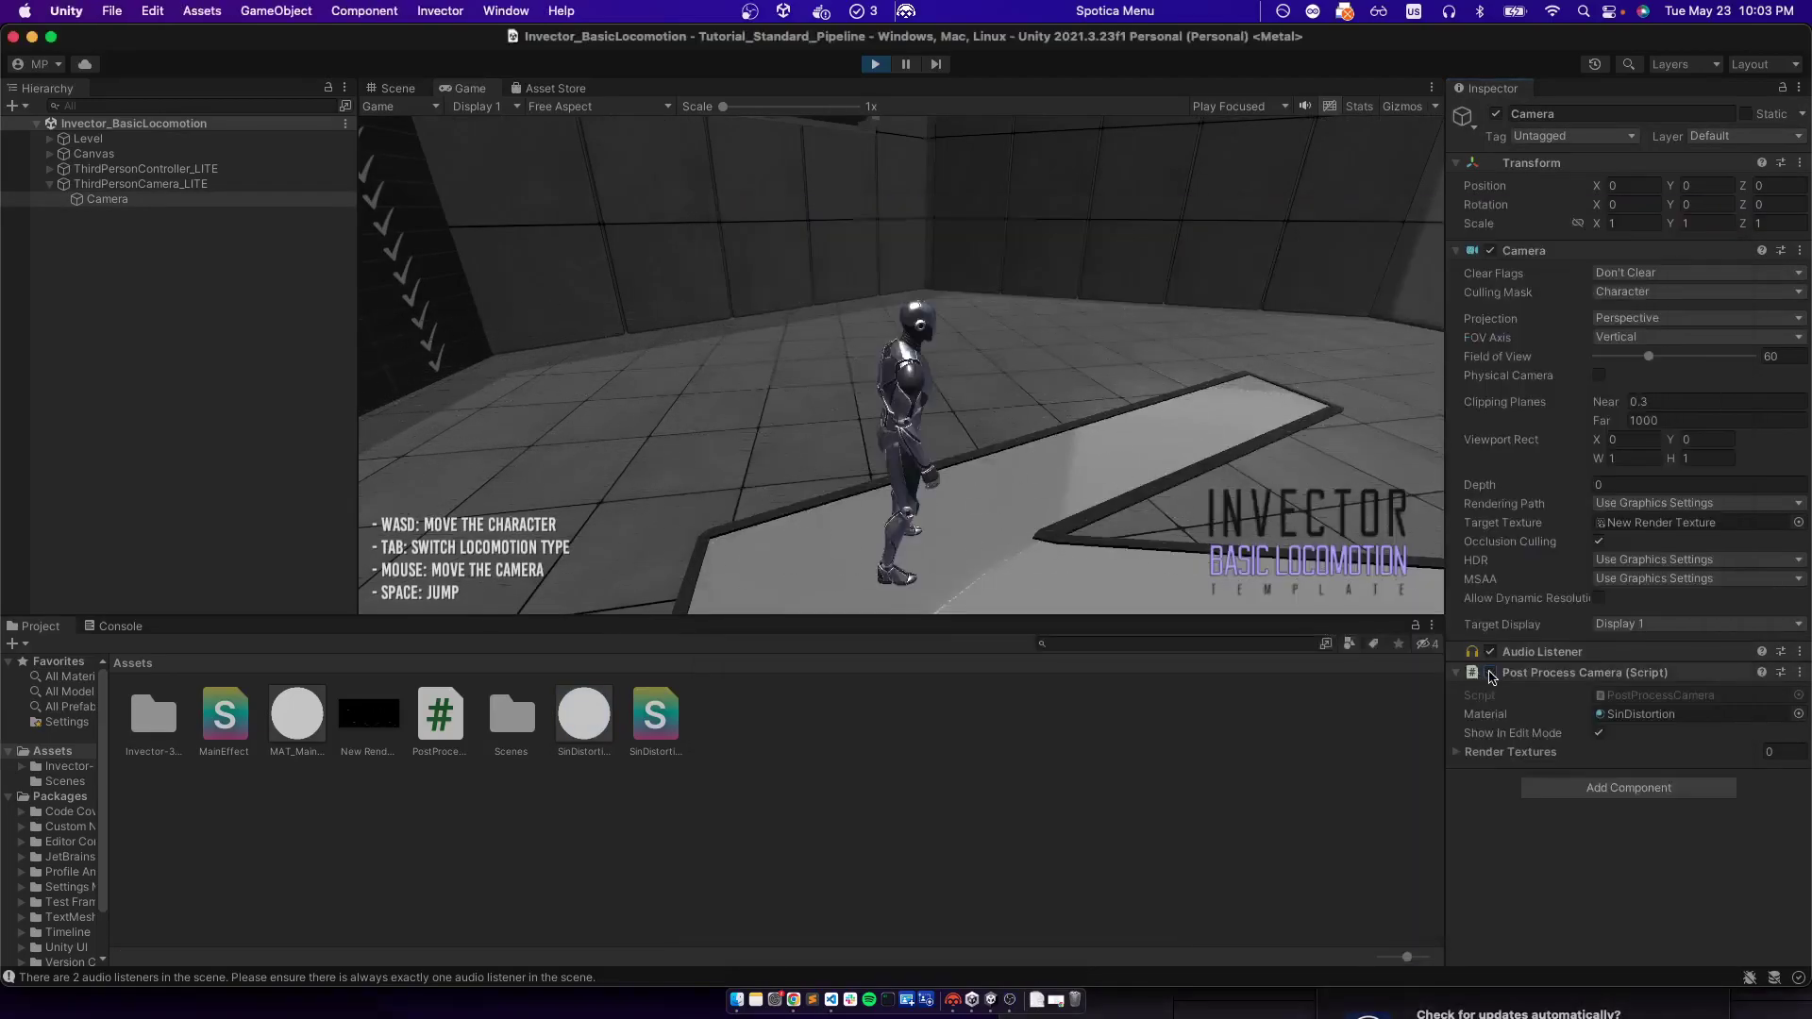
left_click(1491, 674)
left_click(1491, 673)
Set the SinDistortion material's Amplitude to 0.02, Frequency to 20 and Speed to 4
left_click(572, 733)
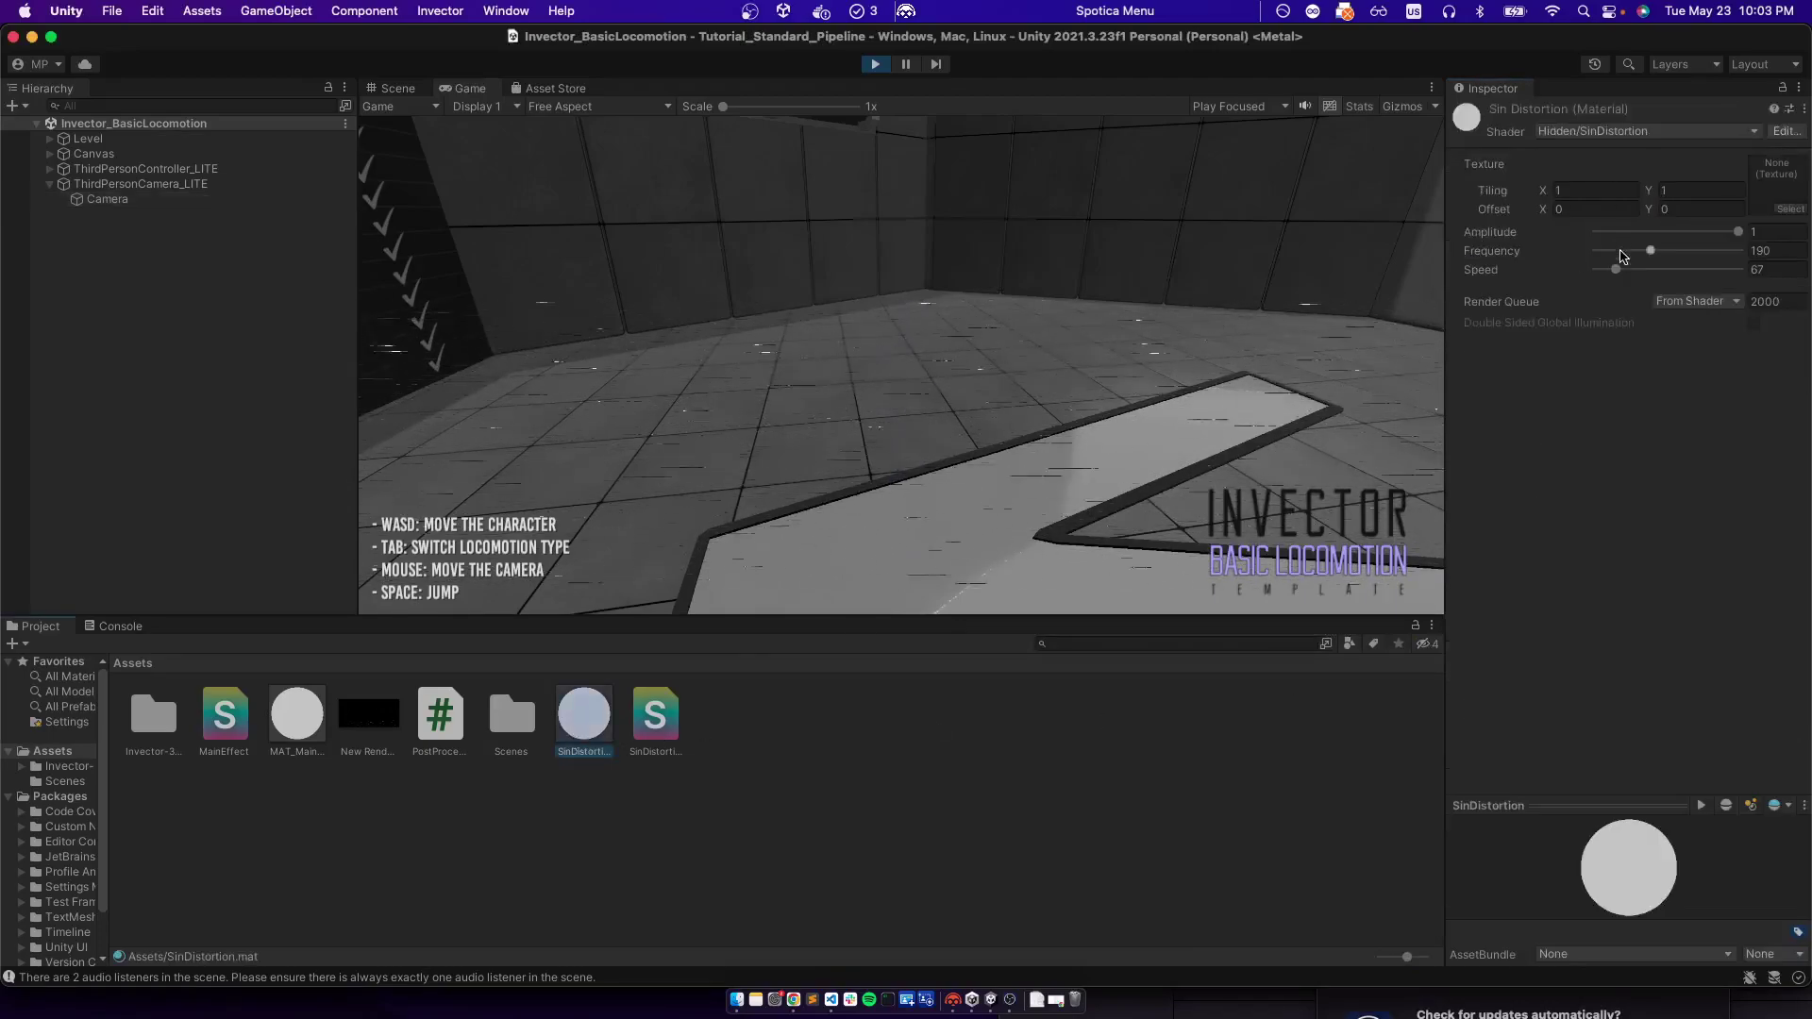
left_click_drag(1706, 235, 1607, 235)
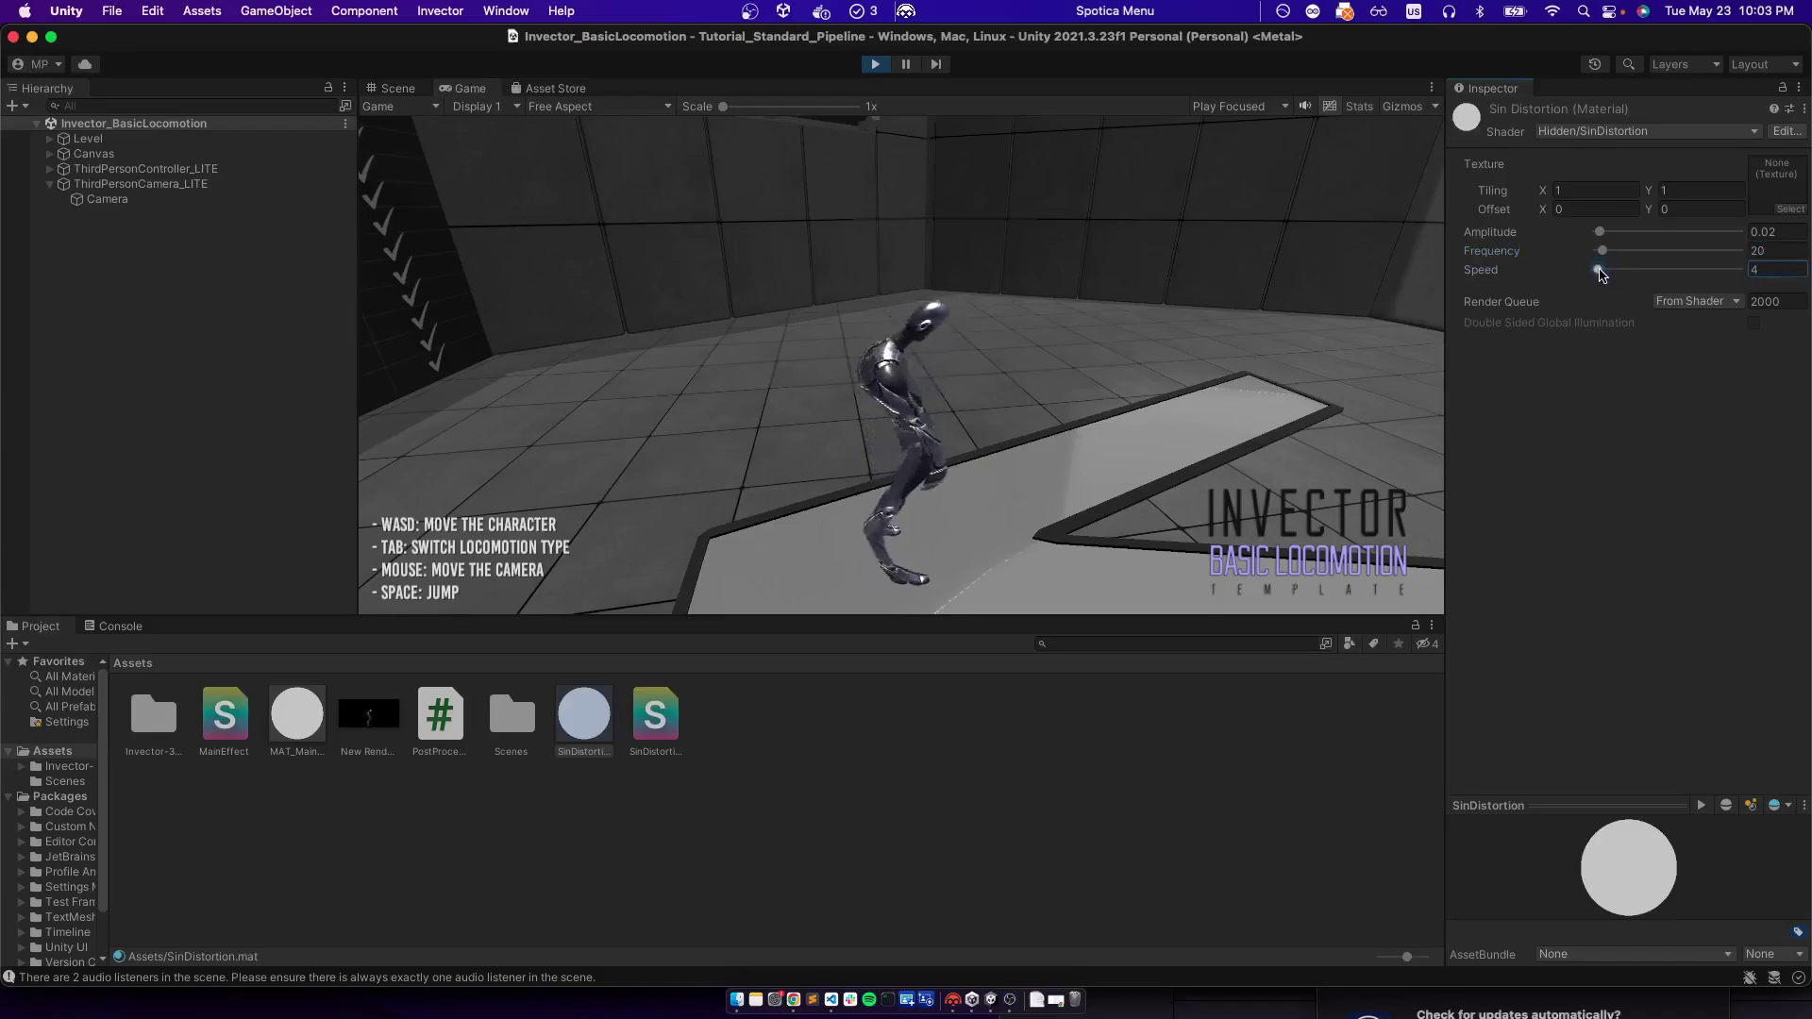
Run the character through the level in the Game view to preview the sine distortion in motion
left_click(1173, 316)
key("w")
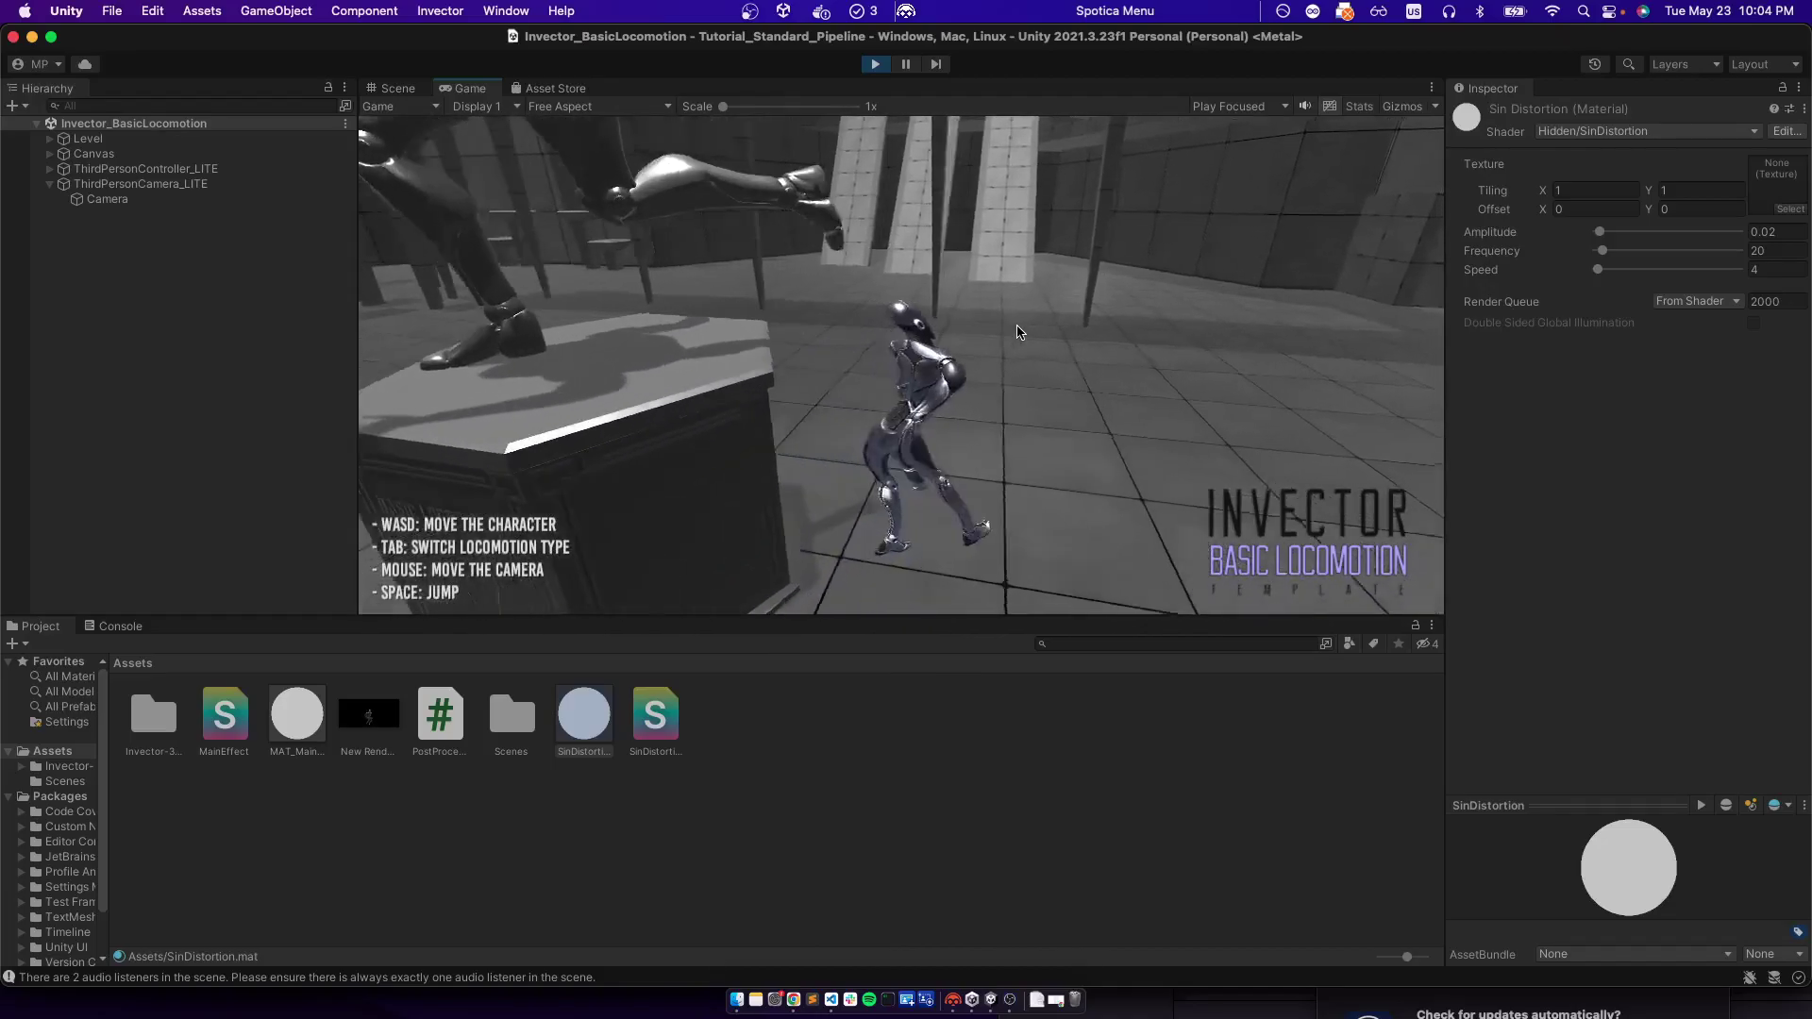
Switch to Visual Studio Code and add "col.rgb *= float3(0, 1.0, 0);" before the return in SinDistortion.shader's frag function
key("super+Tab")
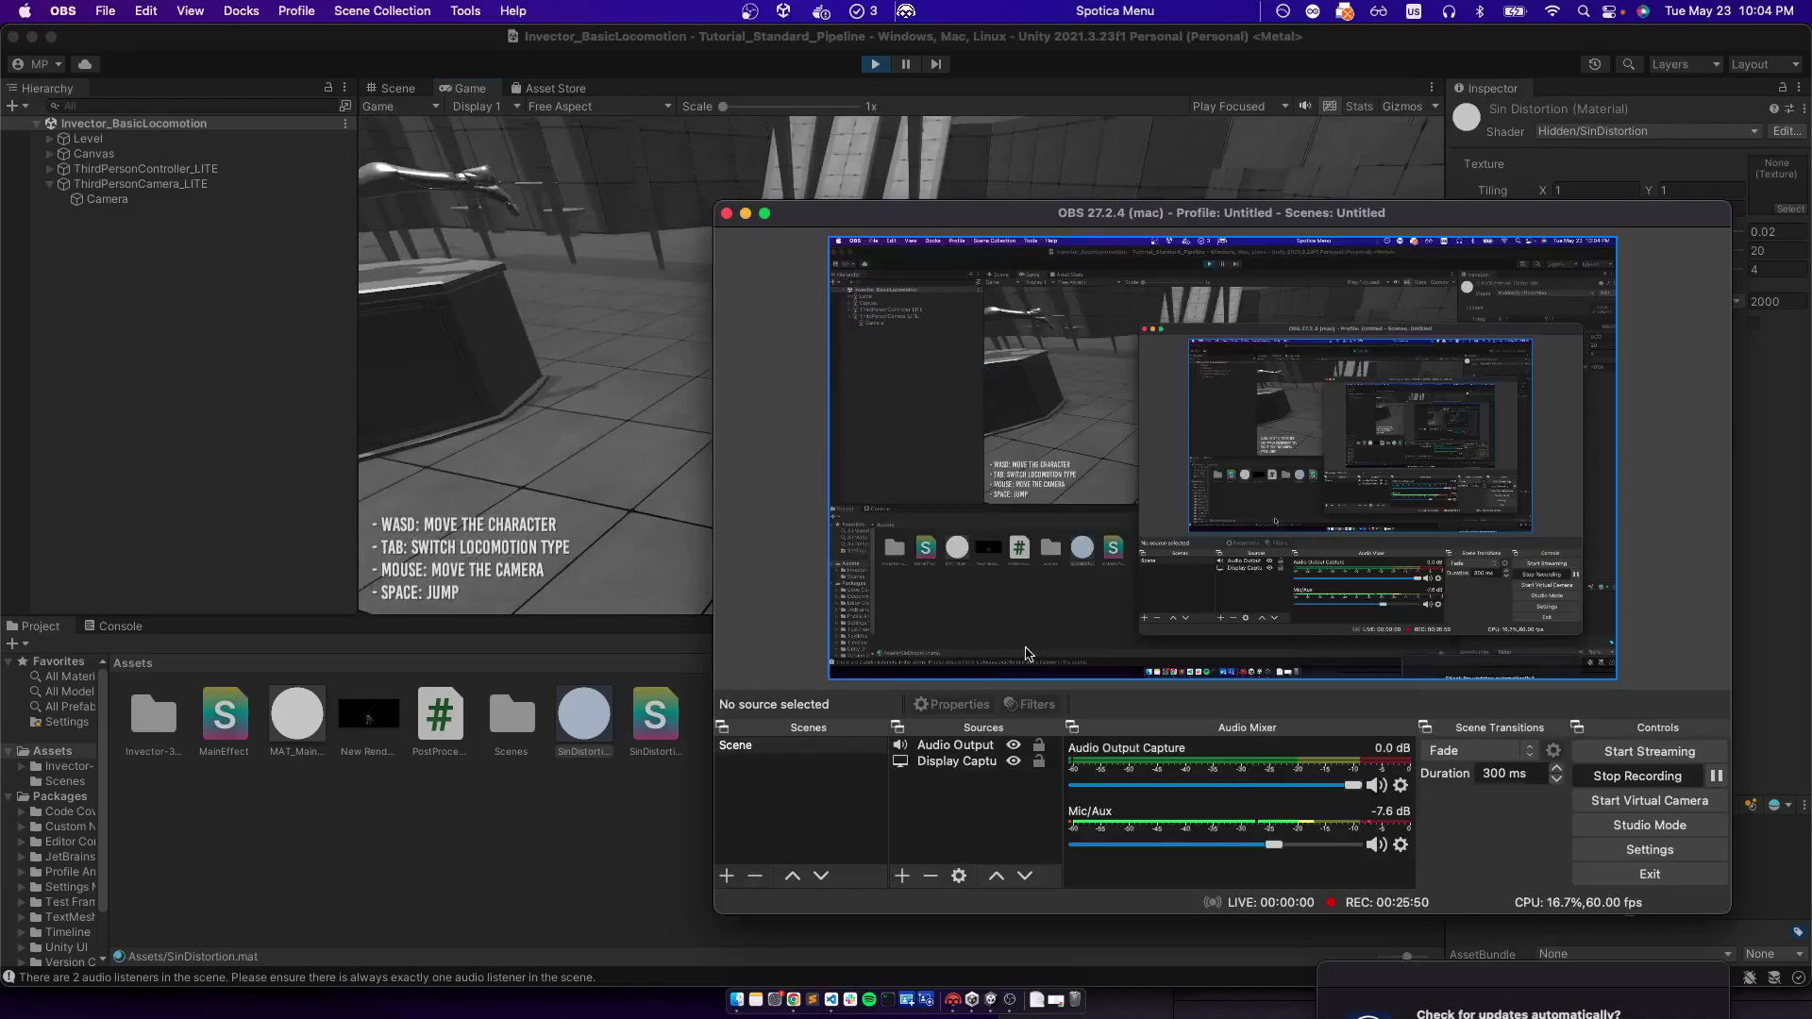
key("super+Tab")
key("super+Tab")
scroll(1065, 750, "down", 15)
scroll(915, 779, "up", 5)
scroll(921, 749, "up", 5)
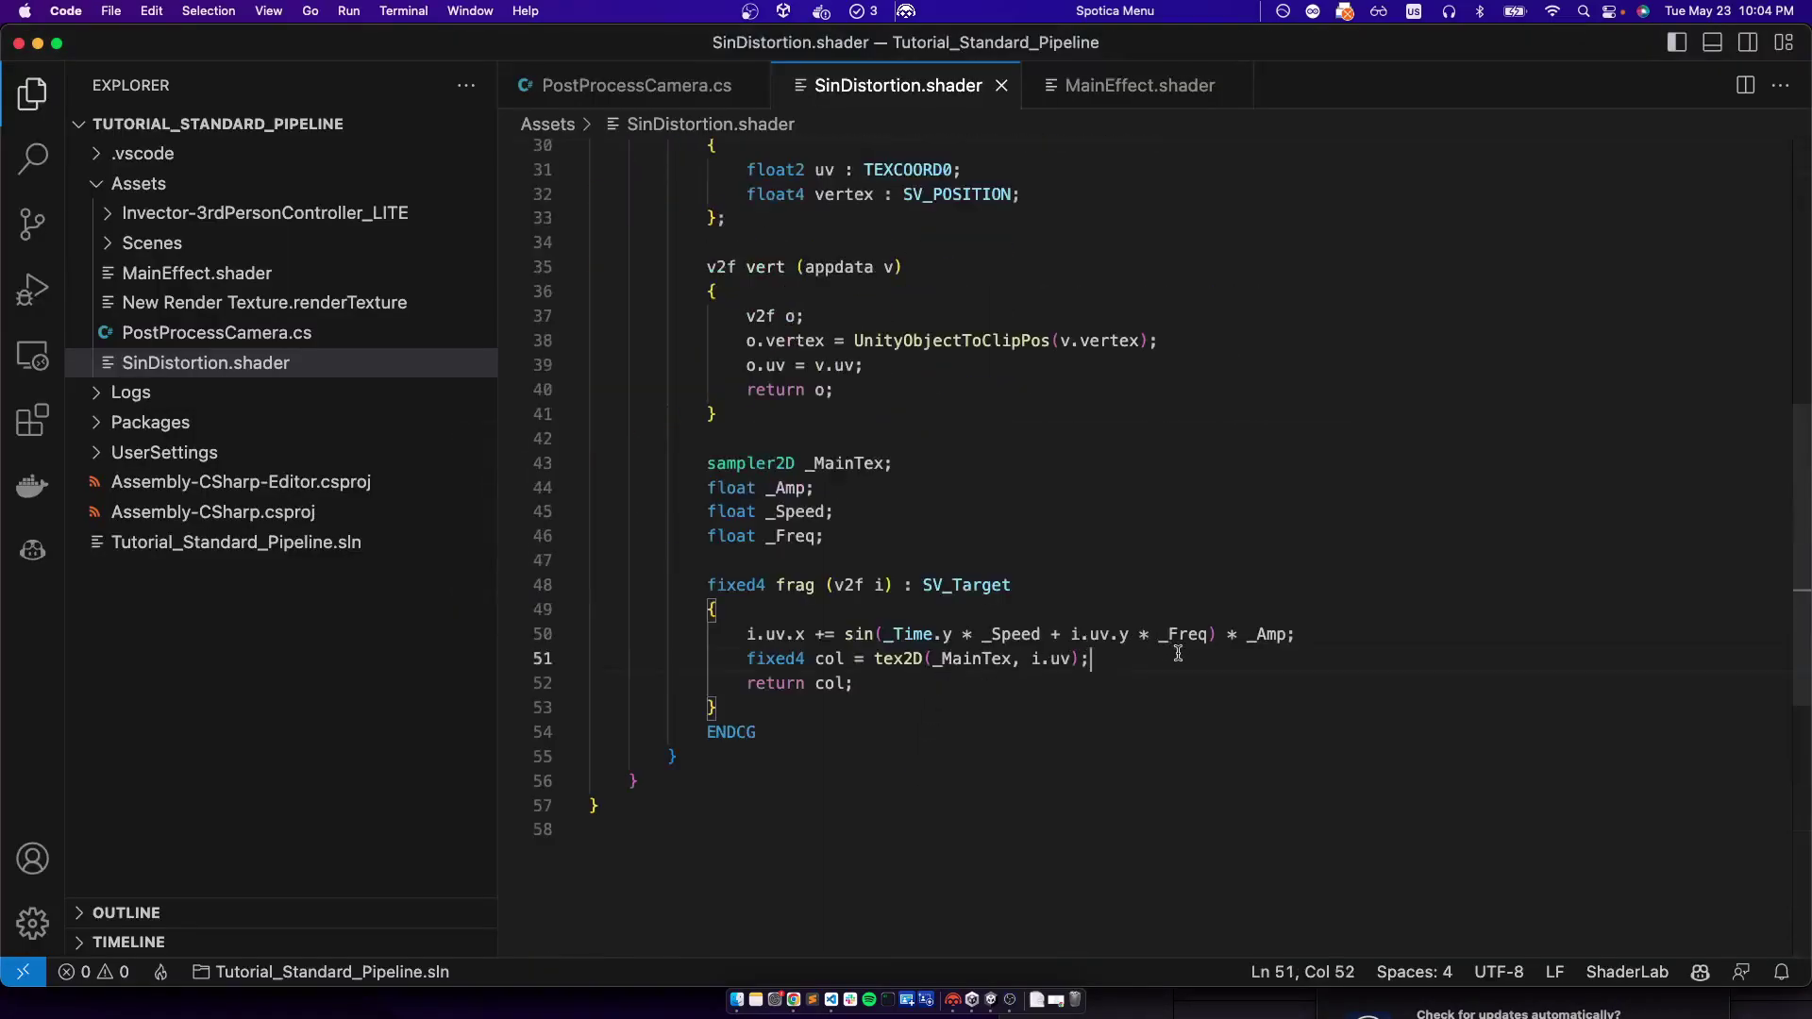
key("Return")
type("col *=")
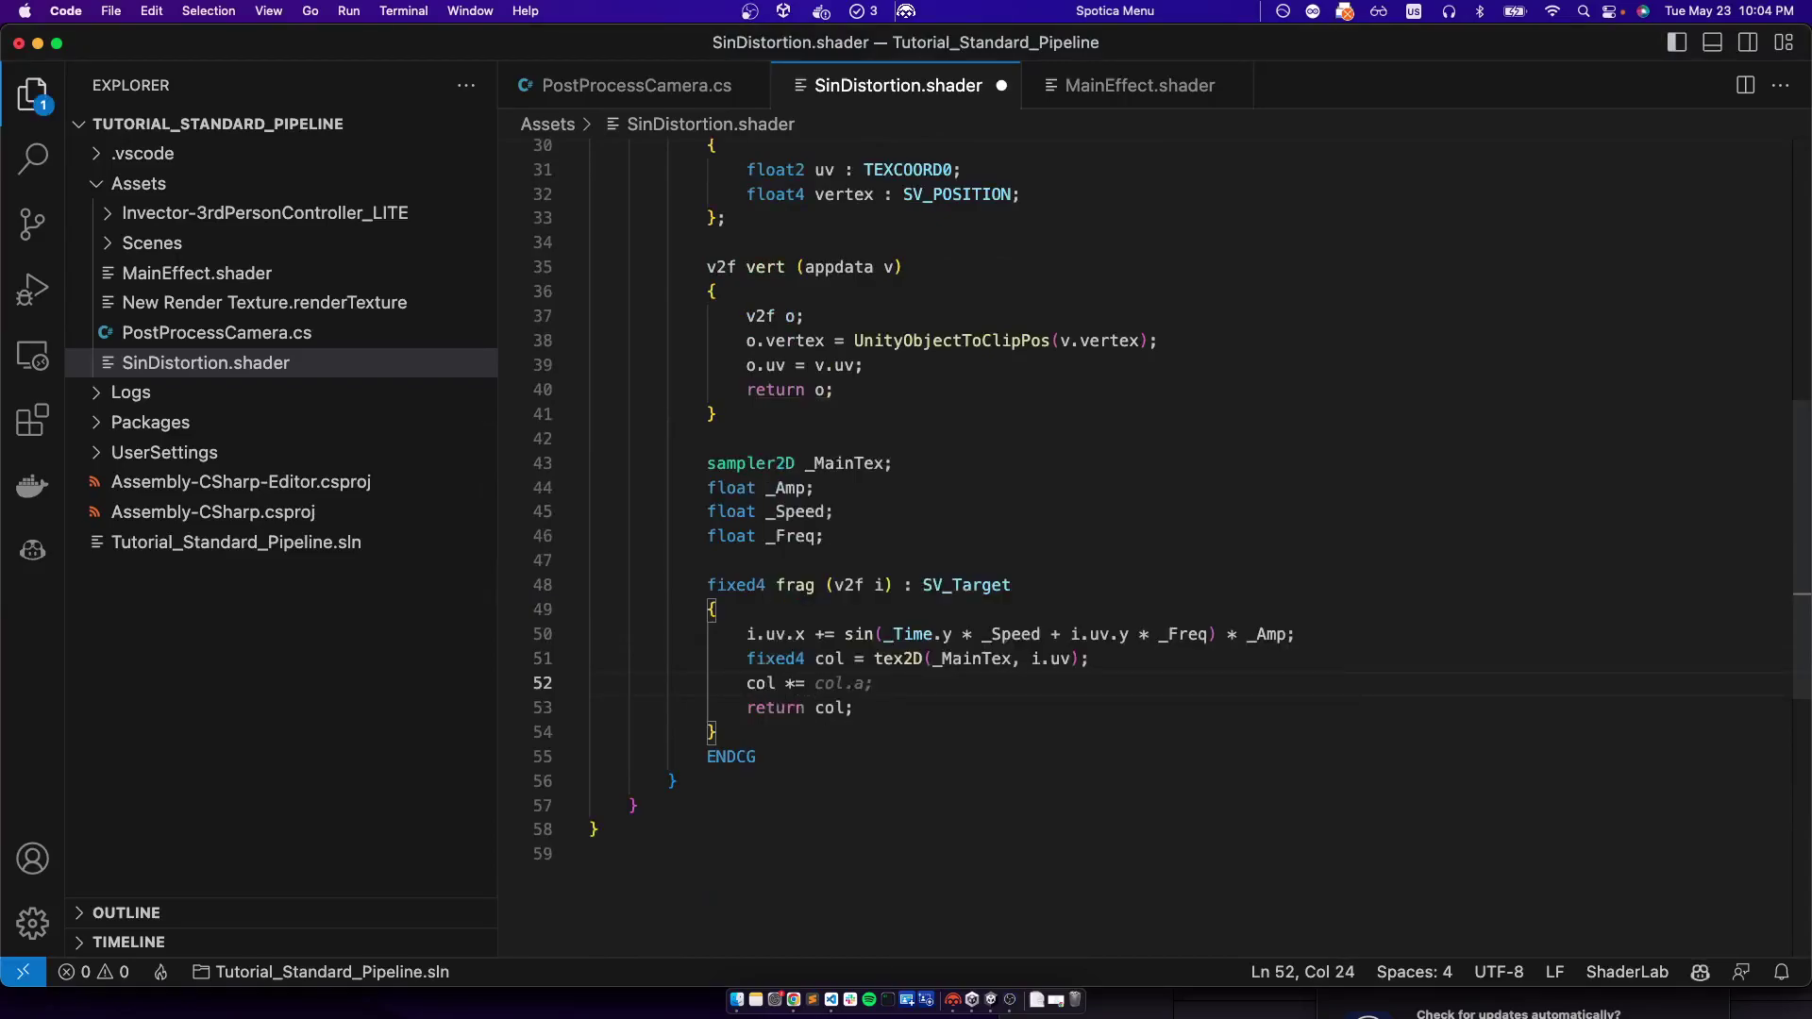
key("BackSpace")
key("BackSpace")
key("BackSpace")
key("BackSpace")
type(".rgb *= float3(0, 1.0, 0);")
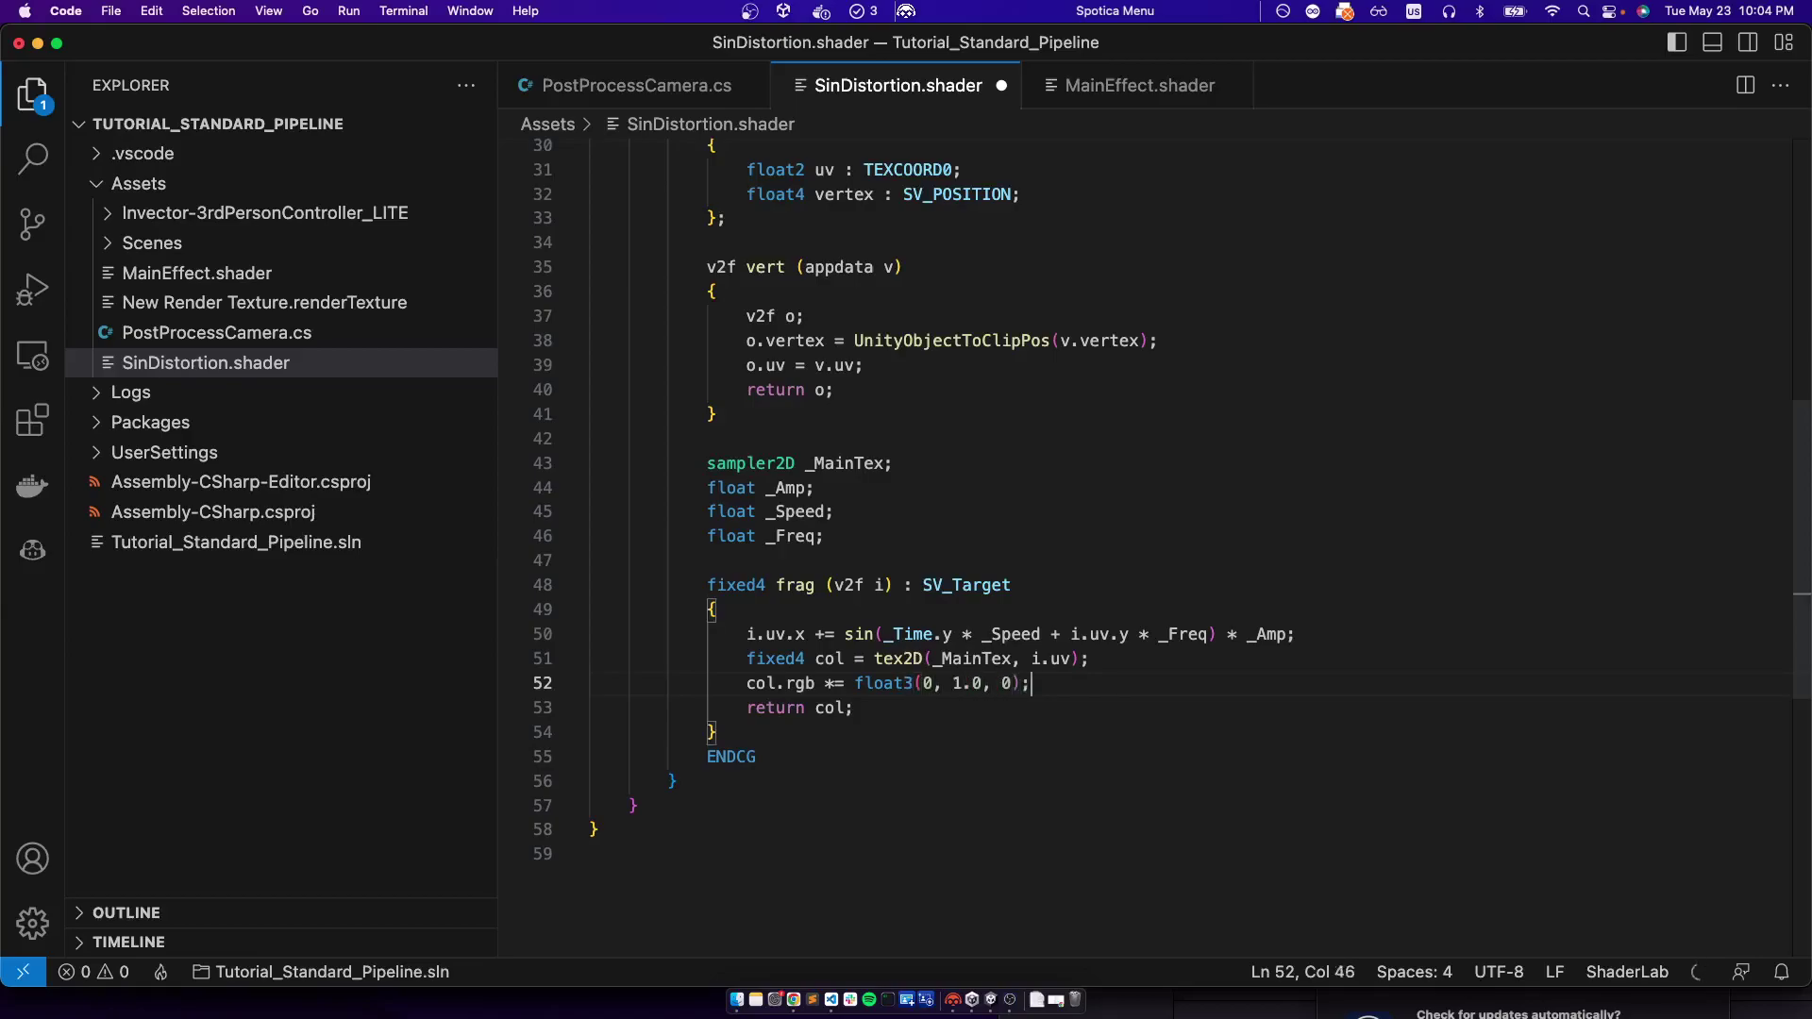
Switch back to Unity and move the character forward and backward to check the shader's colour tint and distortion
key("super+Tab")
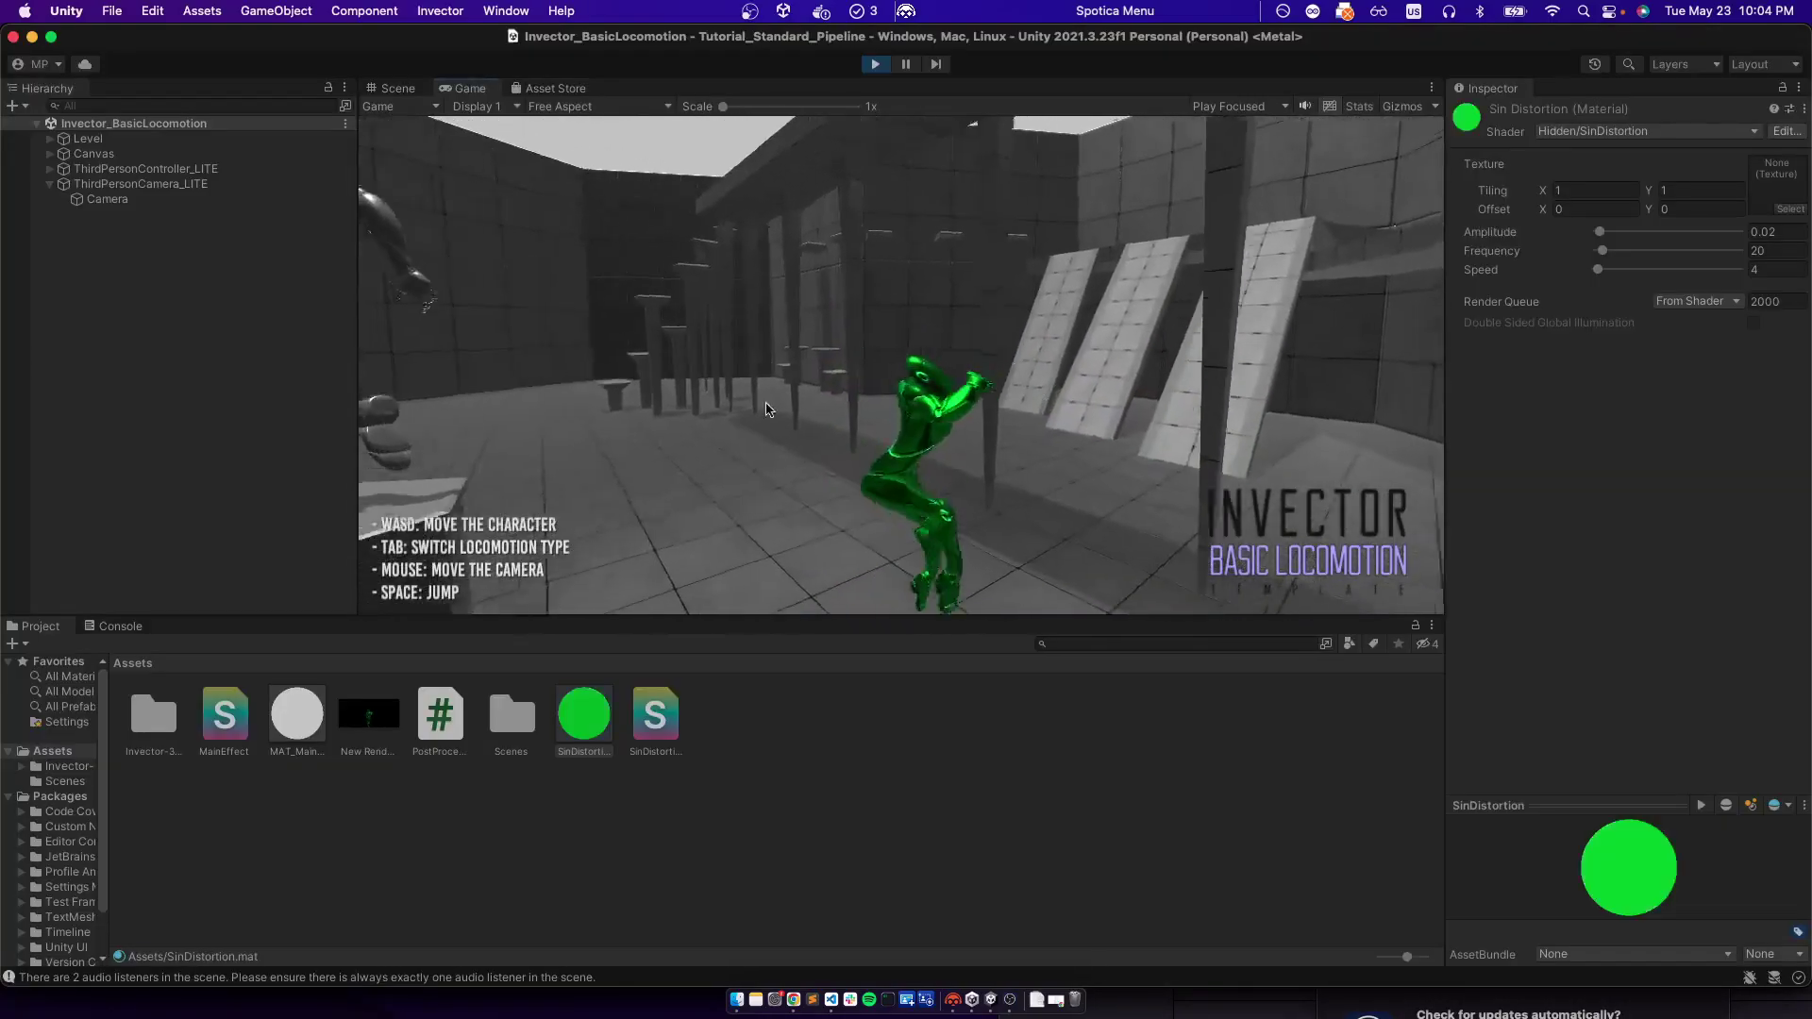
key("w")
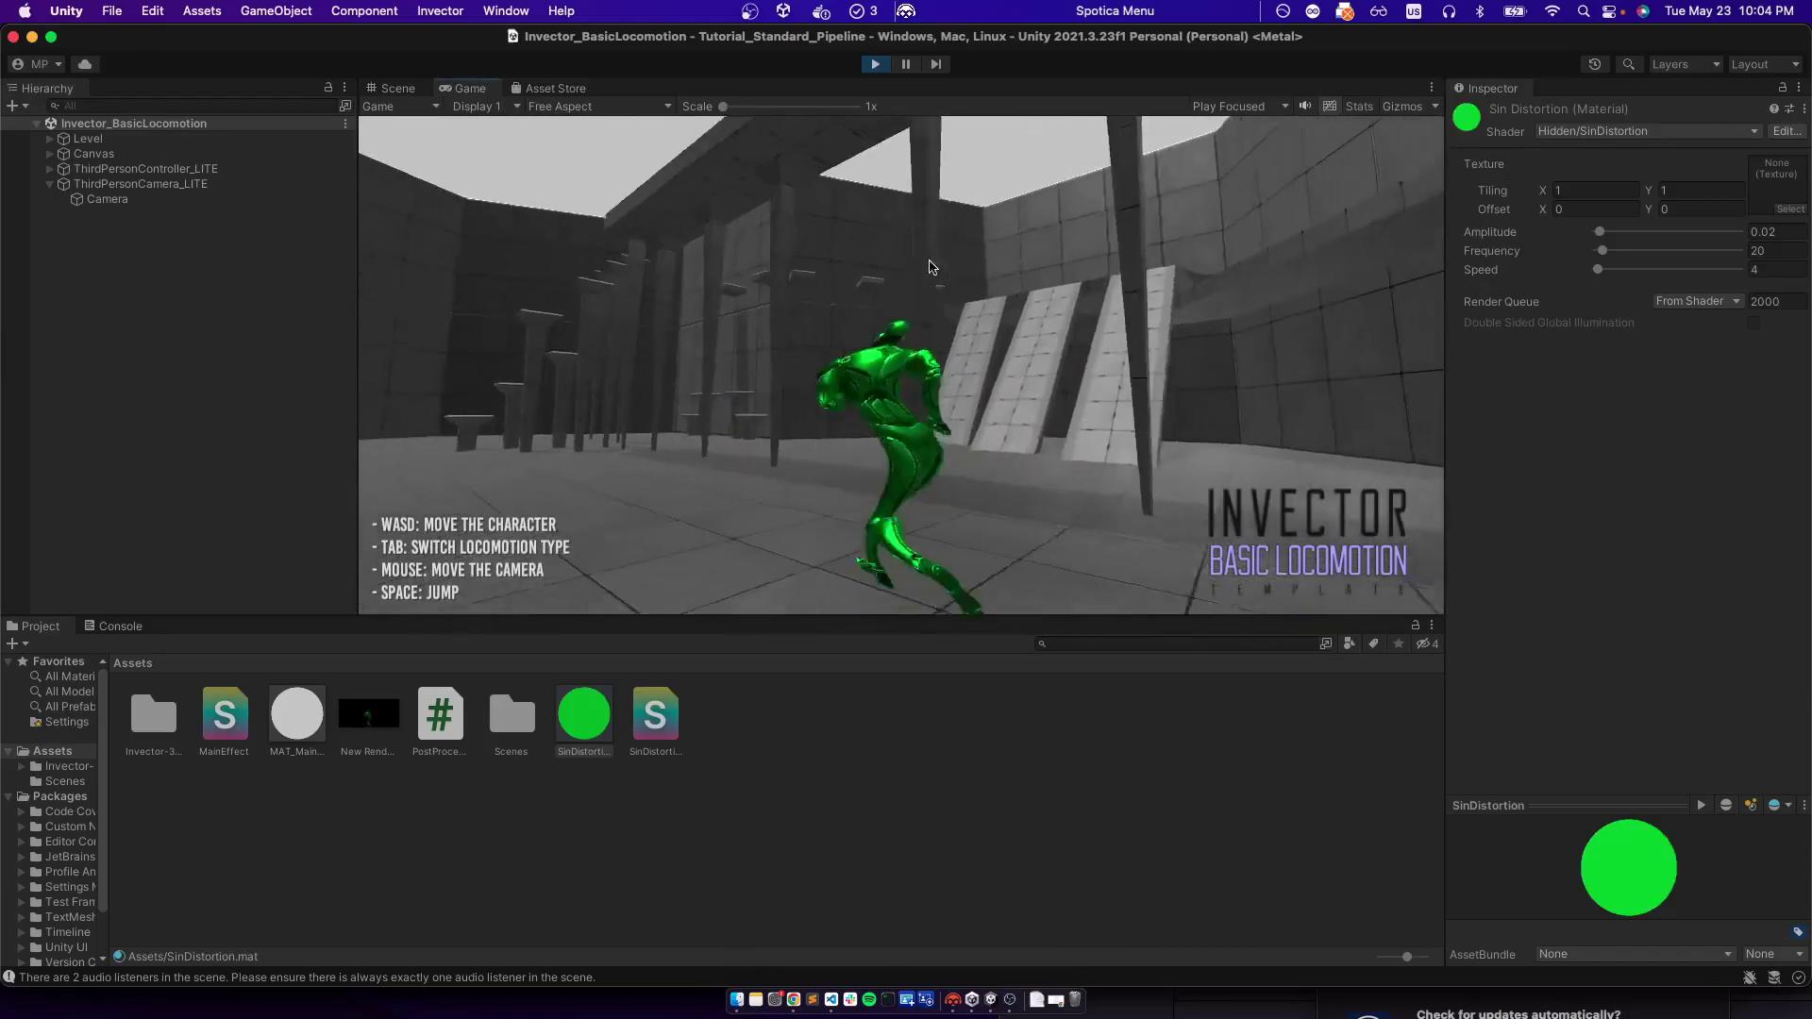
key("s")
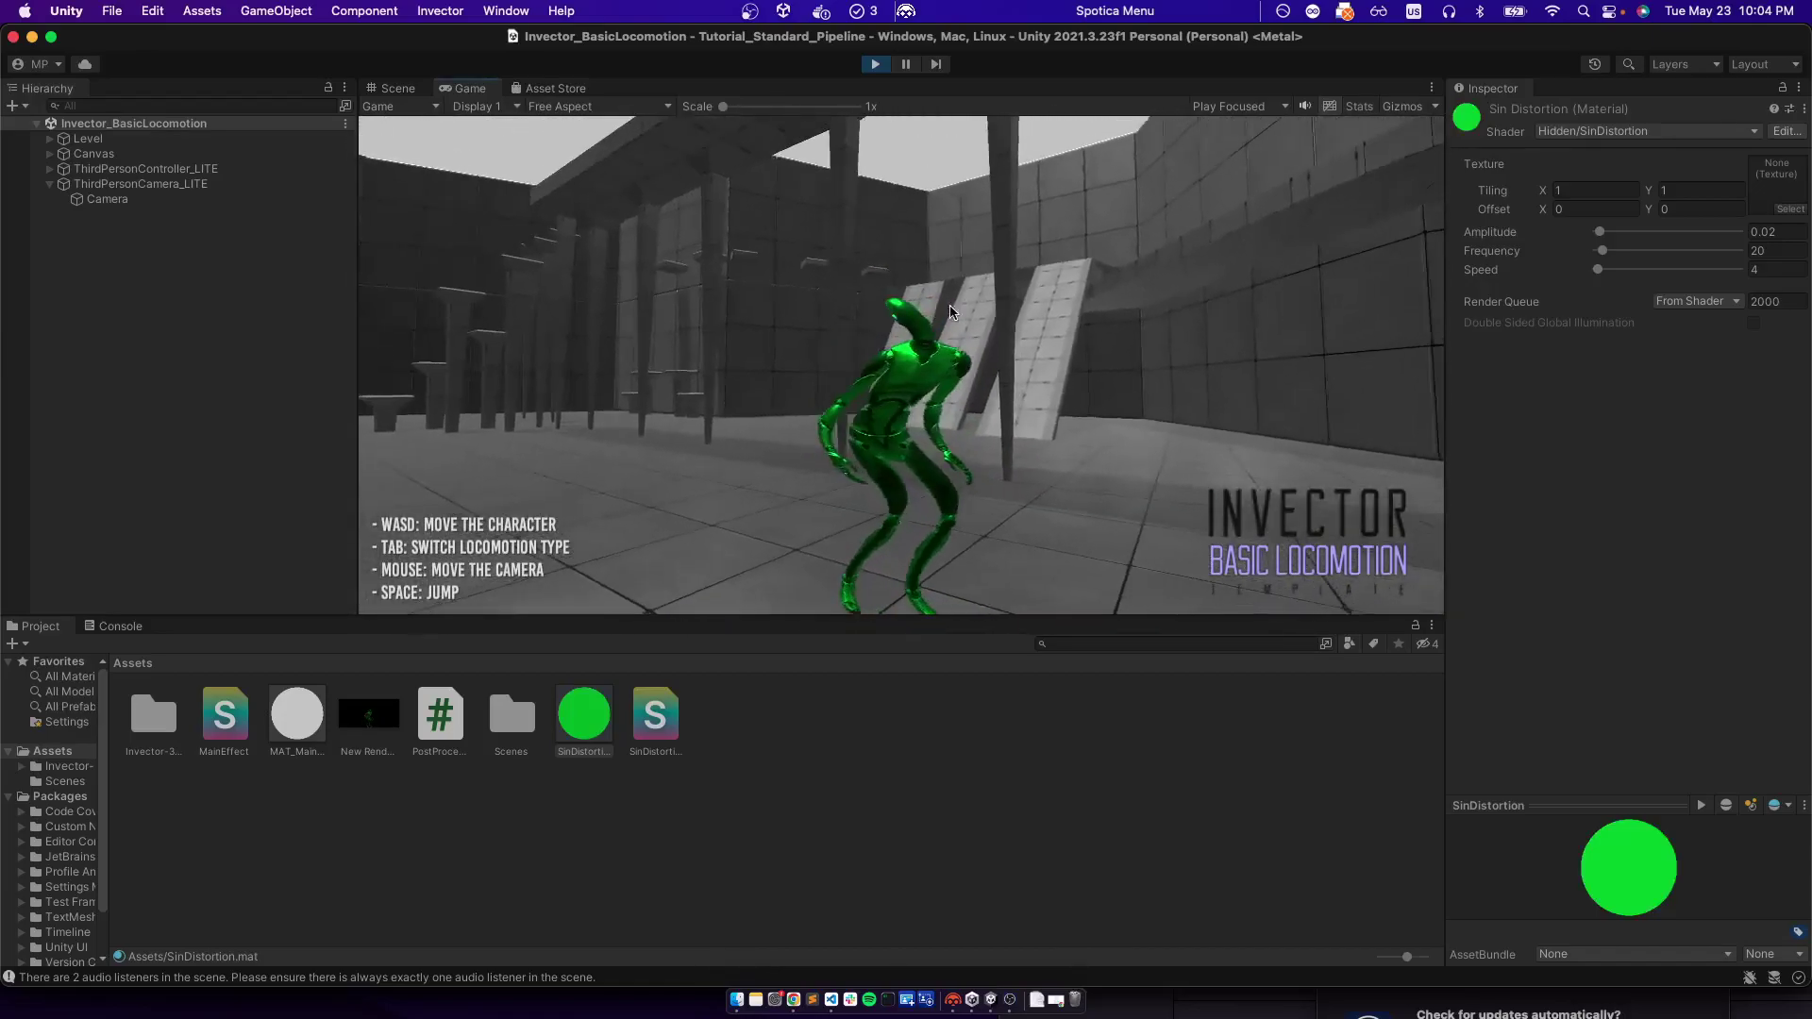
key("w")
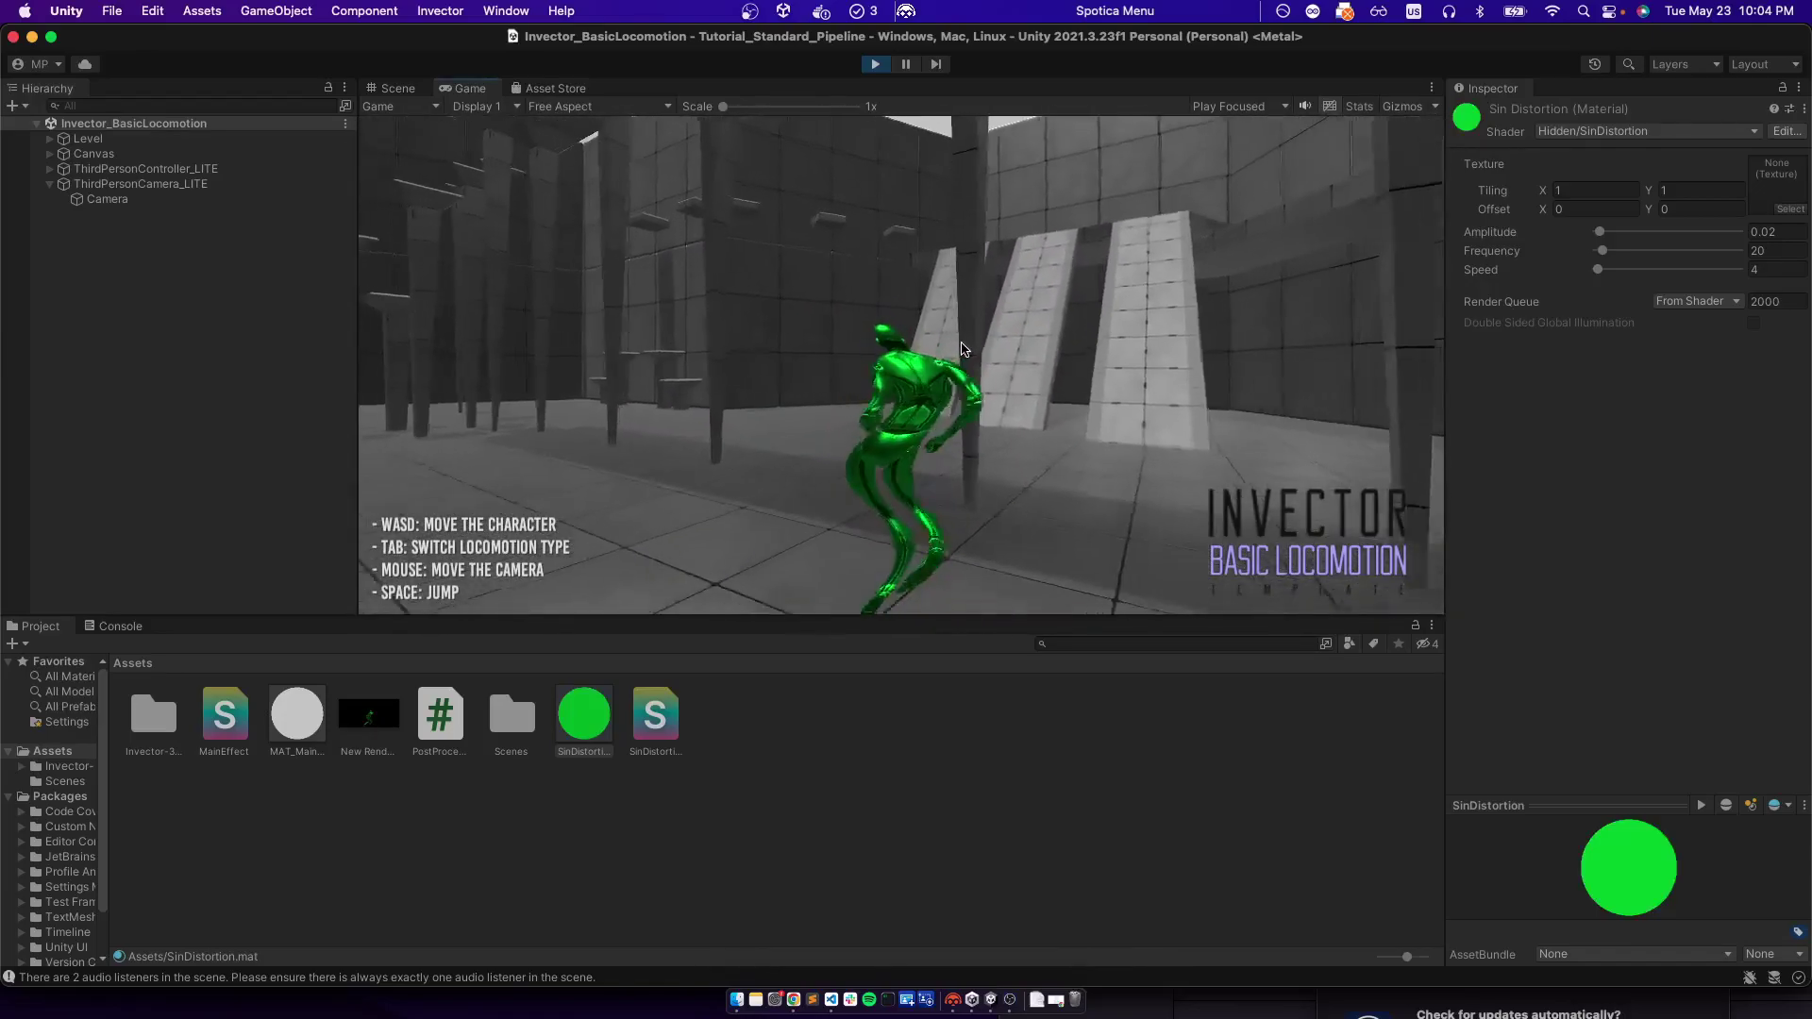